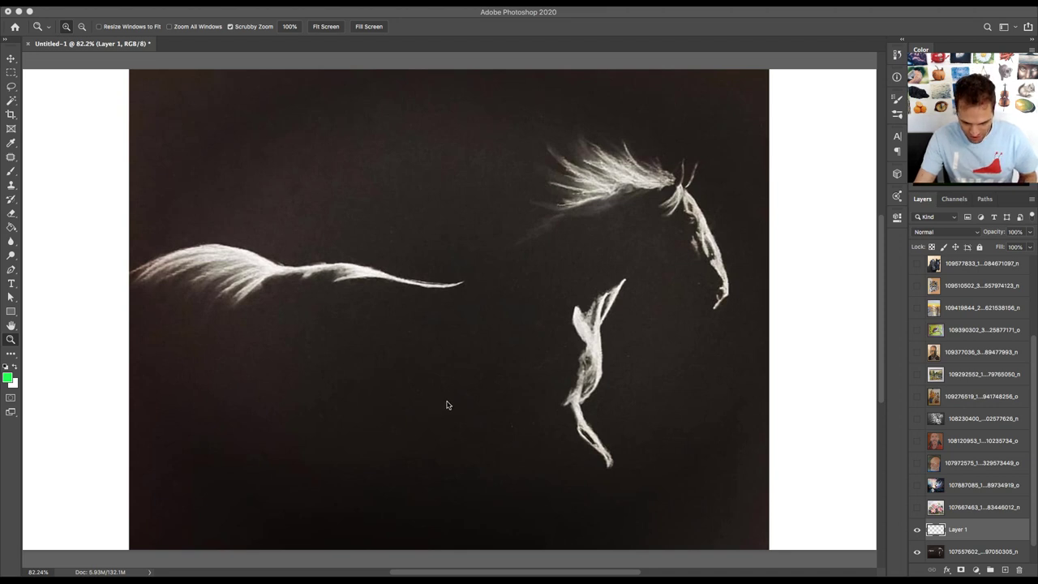
pyautogui.scroll(-1, 446, 405)
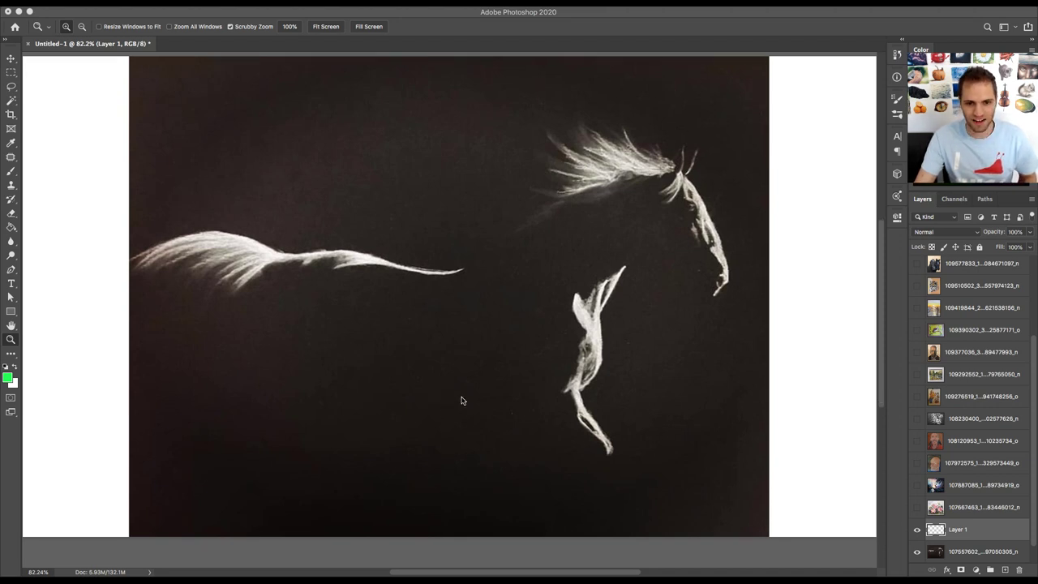
pyautogui.rightClick(468, 392)
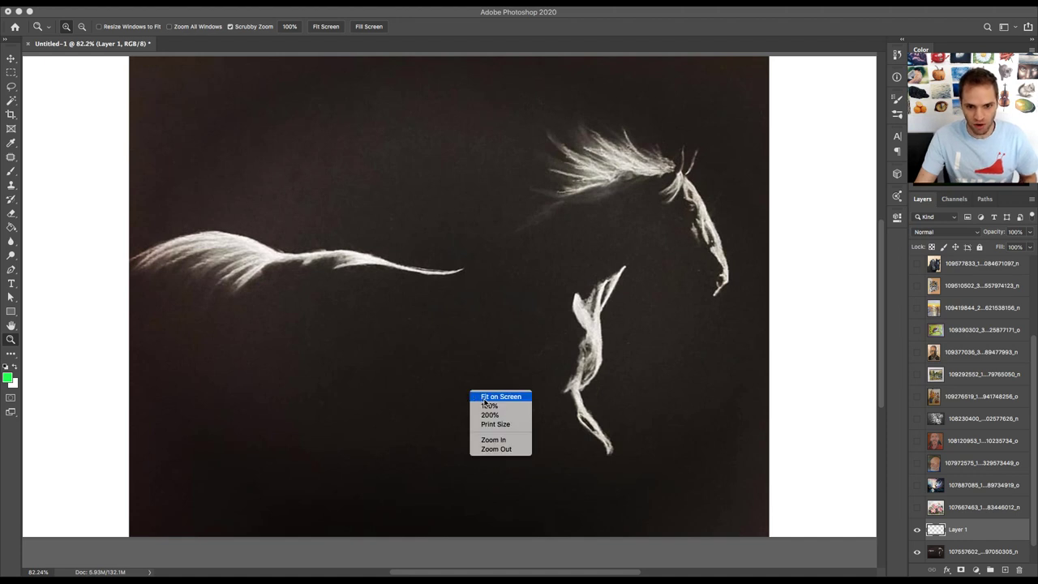
pyautogui.click(489, 406)
pyautogui.rightClick(489, 393)
pyautogui.click(491, 395)
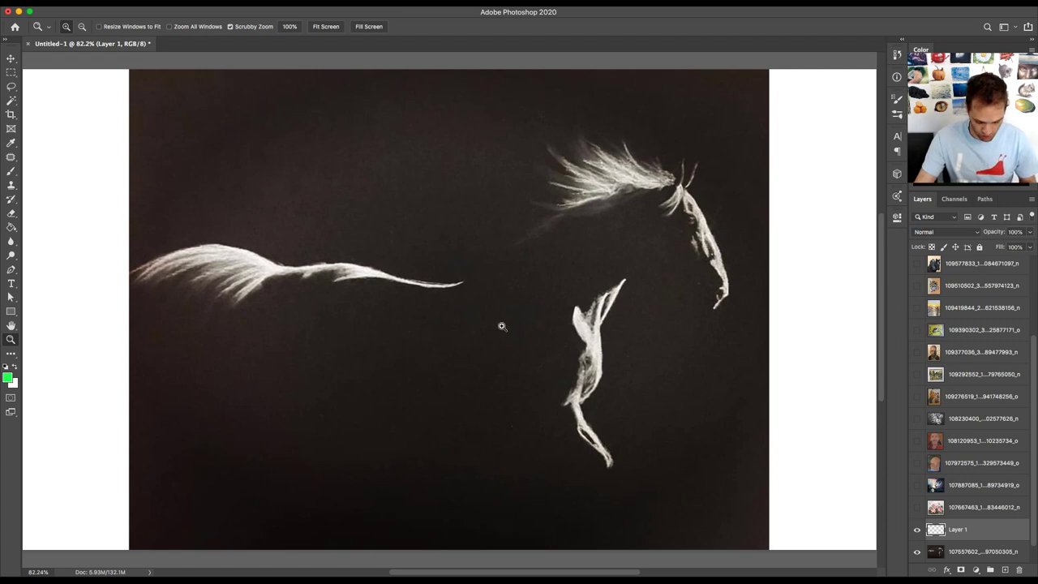
# - Clean up the front edge of the horse's face on Layer 1 with the Clone Stamp and compare before and after
pyautogui.press('b')
pyautogui.moveTo(460, 302); pyautogui.dragTo(475, 303)
pyautogui.press('s')
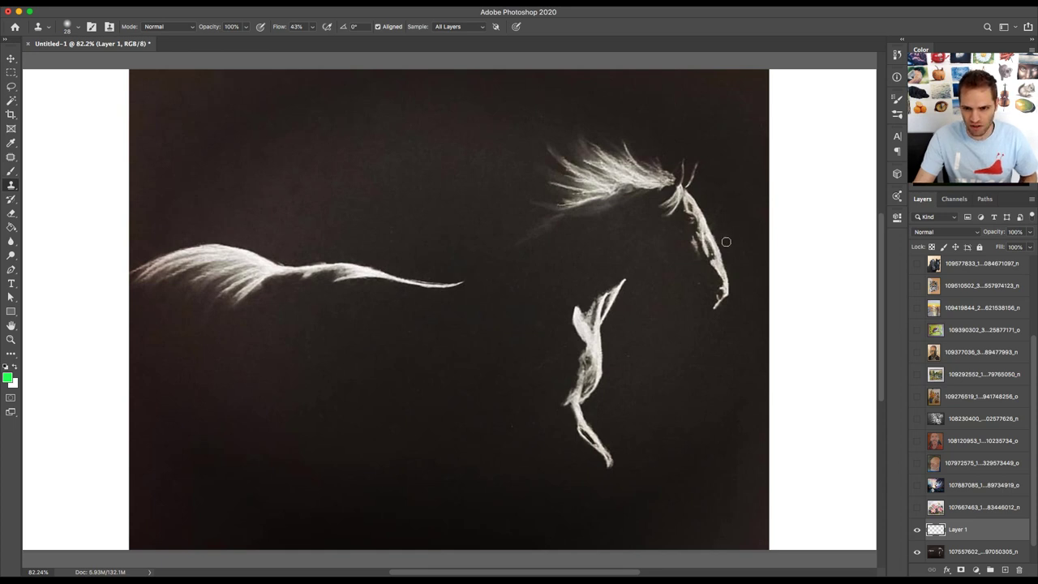
pyautogui.scroll(5, 726, 236)
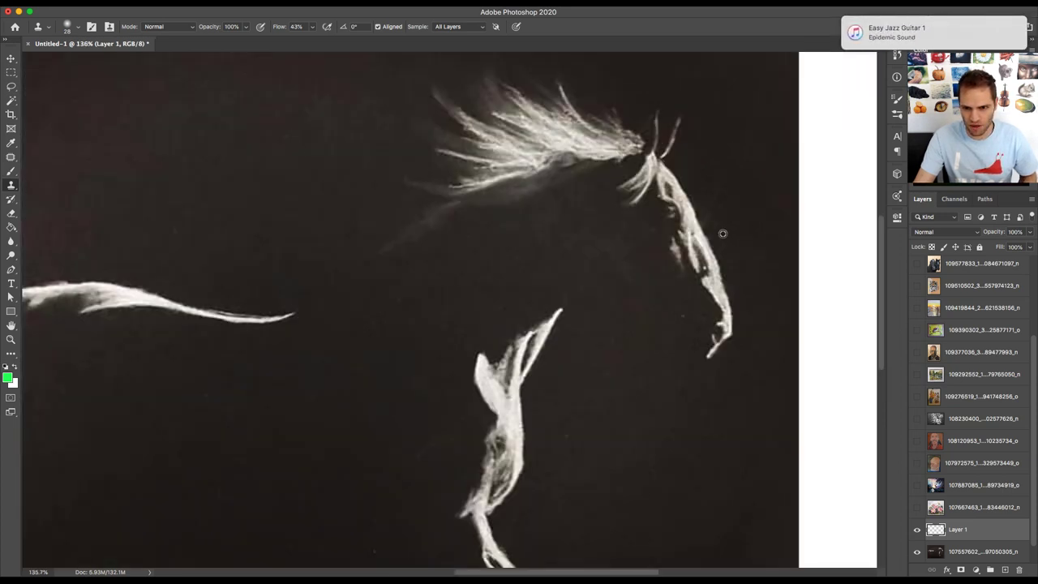
pyautogui.moveTo(723, 234)
pyautogui.mouseDown()
pyautogui.moveTo(732, 235)
pyautogui.moveTo(688, 224)
pyautogui.moveTo(733, 303)
pyautogui.moveTo(722, 303)
pyautogui.moveTo(690, 231)
pyautogui.moveTo(702, 256)
pyautogui.mouseUp()
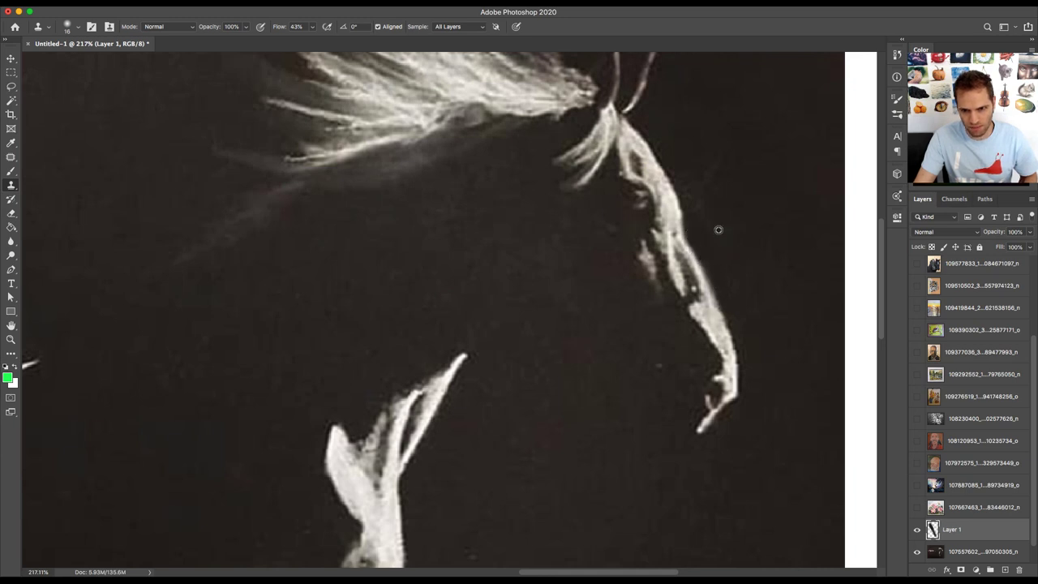
pyautogui.press('super+0')
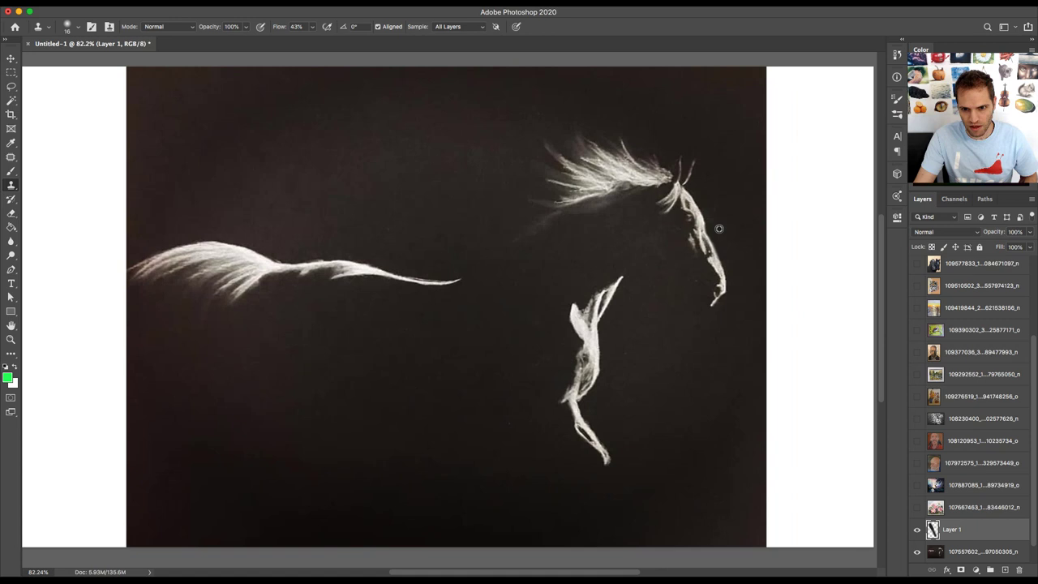
pyautogui.click(917, 530)
pyautogui.click(917, 531)
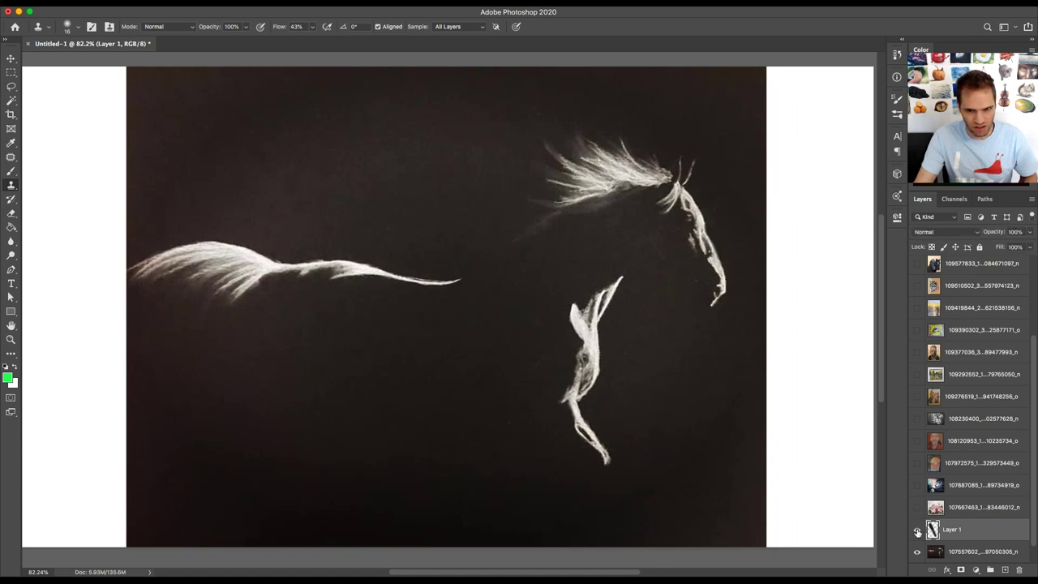
pyautogui.click(917, 531)
pyautogui.click(918, 531)
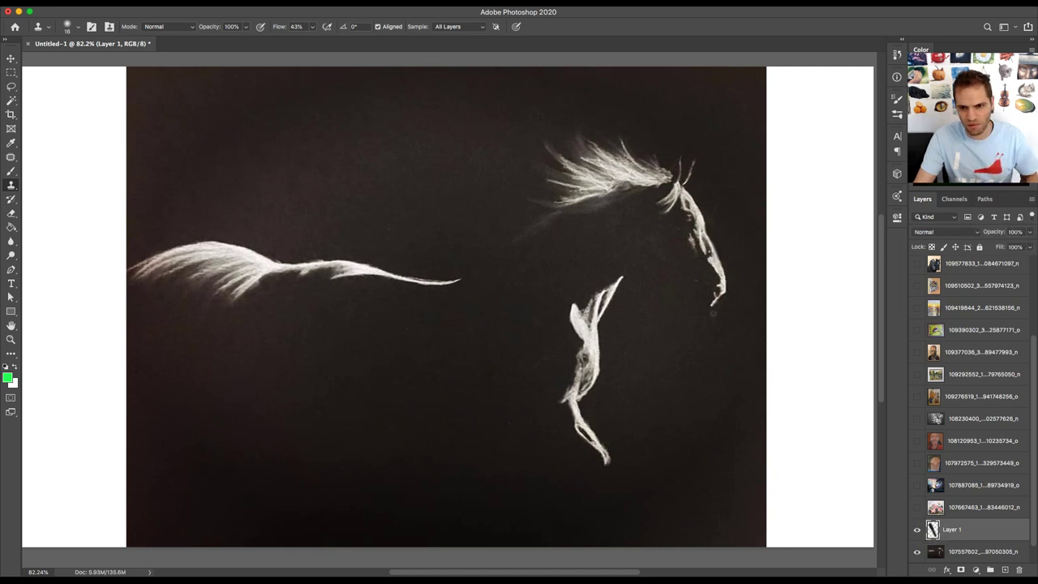
# - Soften the lower tip of the horse's muzzle with the Clone Stamp and compare Layer 1 hidden and shown
pyautogui.scroll(5, 722, 301)
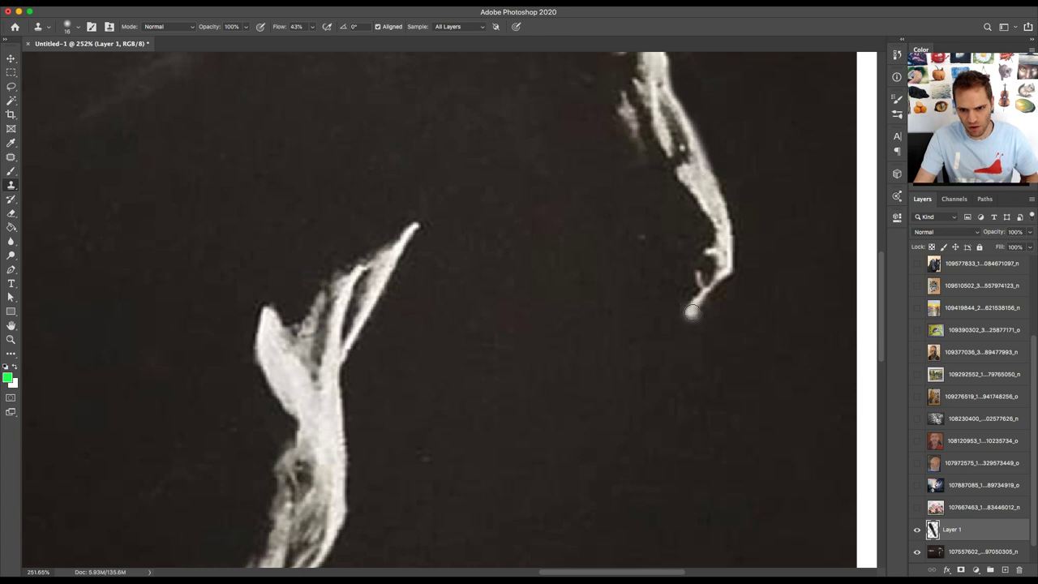
pyautogui.click(692, 314)
pyautogui.click(693, 317)
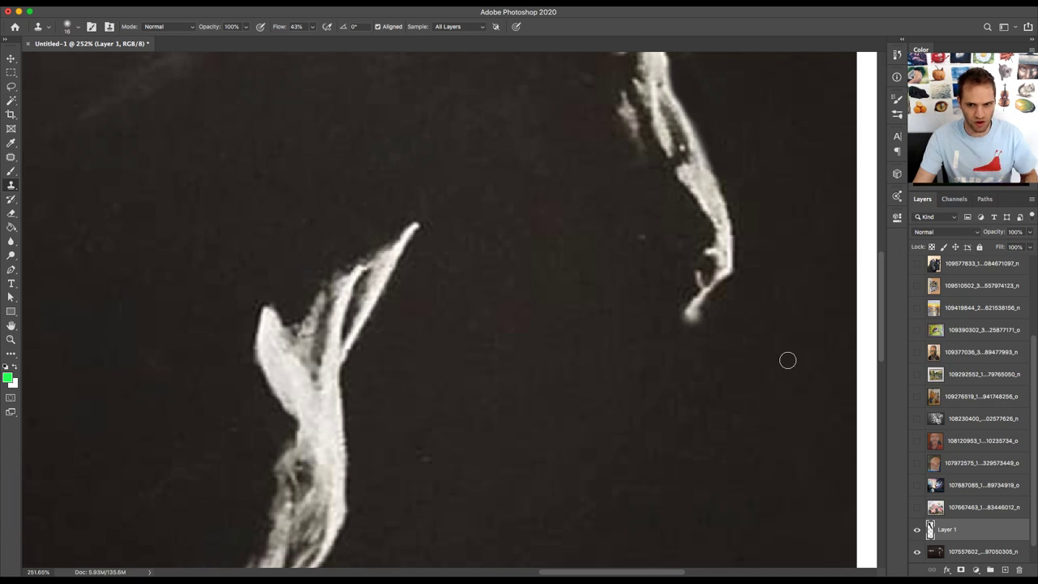
pyautogui.scroll(-2, 783, 356)
pyautogui.scroll(-2, 783, 356)
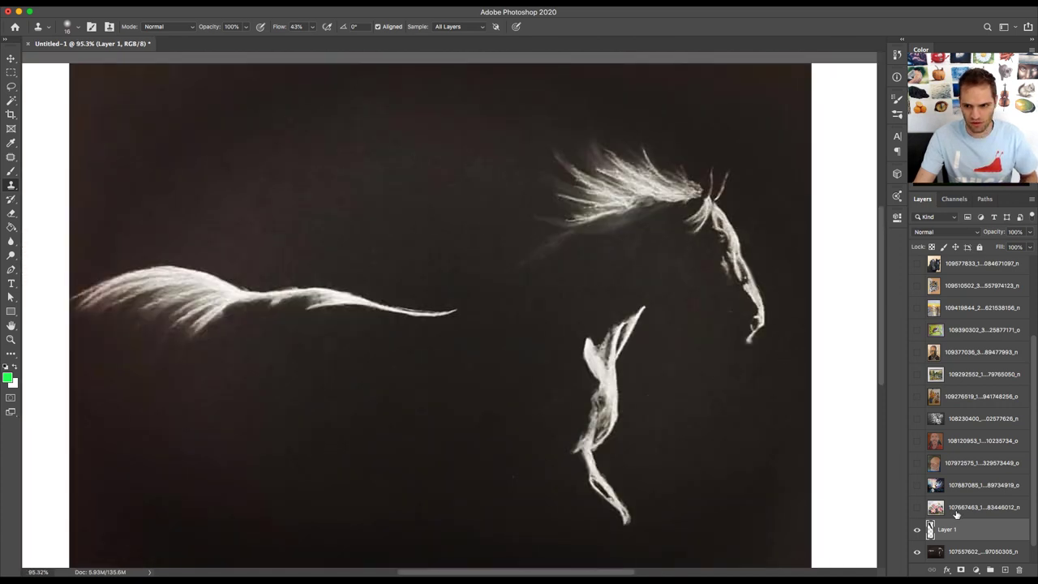
pyautogui.click(918, 531)
pyautogui.click(917, 531)
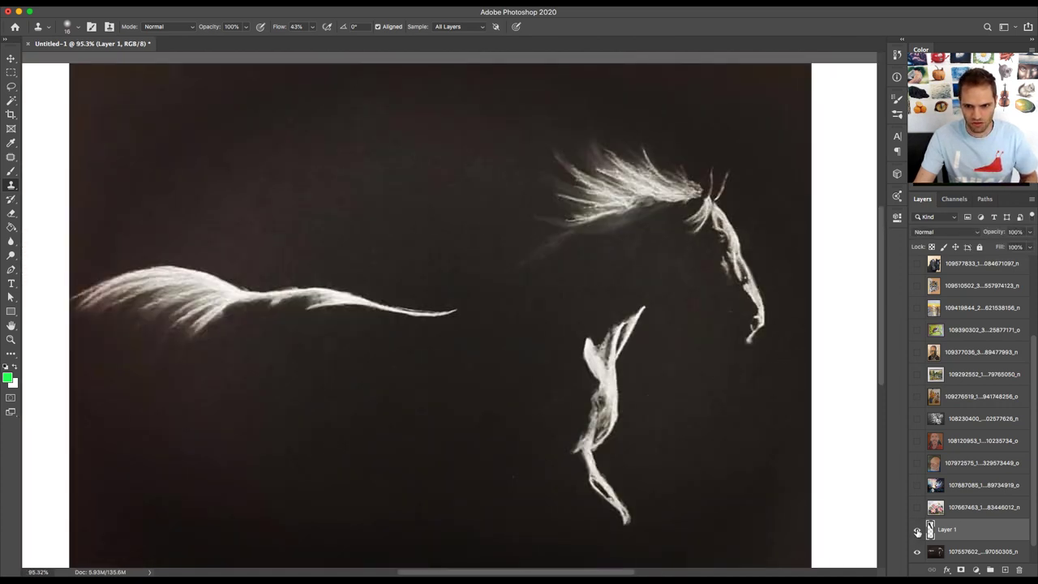
pyautogui.click(918, 532)
pyautogui.click(917, 531)
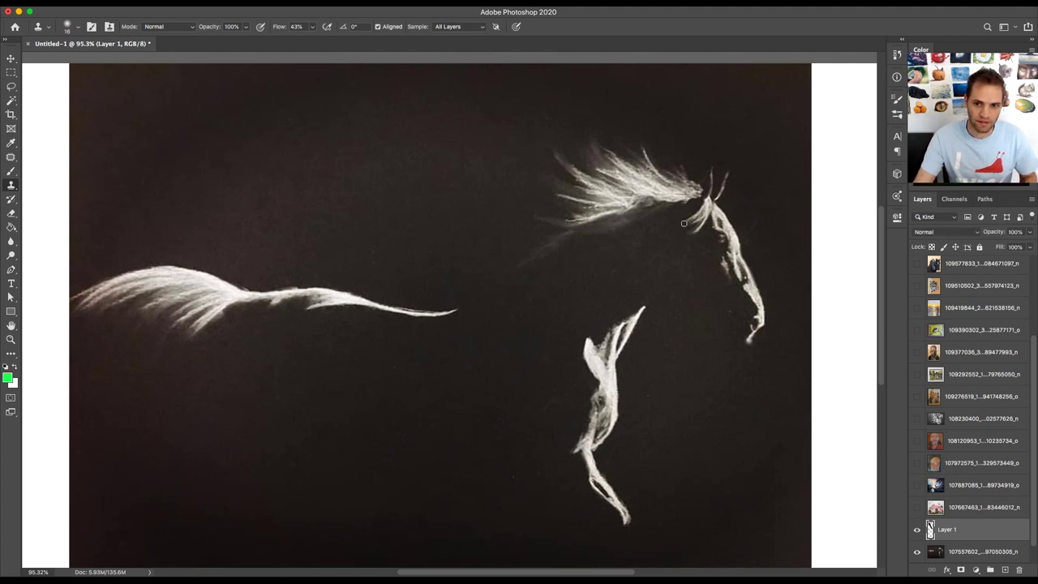
# - Sample the off-white of the chest highlight and paint a tiny dot at the horse's eye with a much smaller brush
pyautogui.press('b')
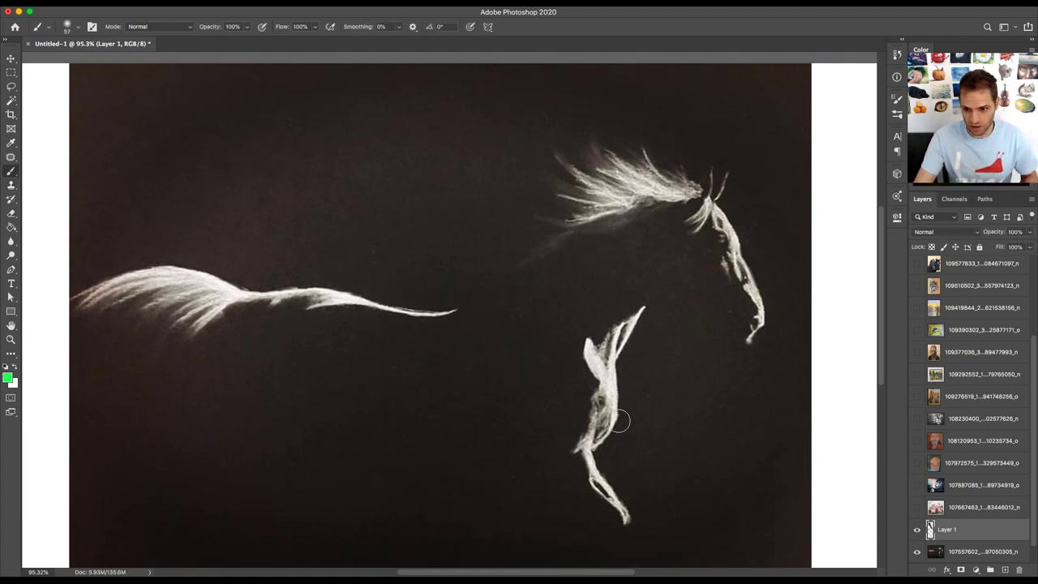
pyautogui.keyDown('alt'); pyautogui.click(596, 349); pyautogui.keyUp('alt')
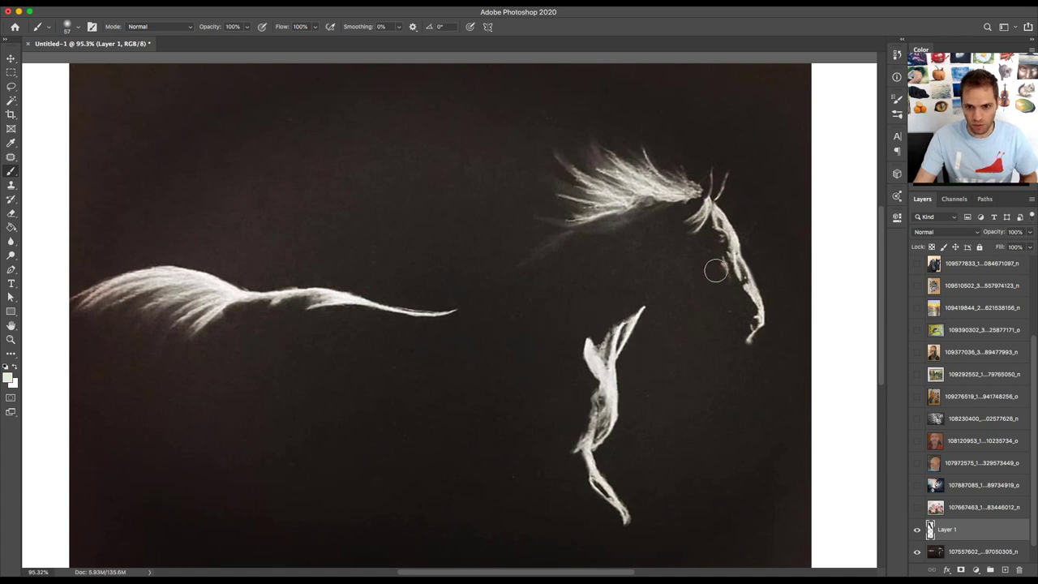
pyautogui.scroll(3, 734, 227)
pyautogui.scroll(3, 734, 227)
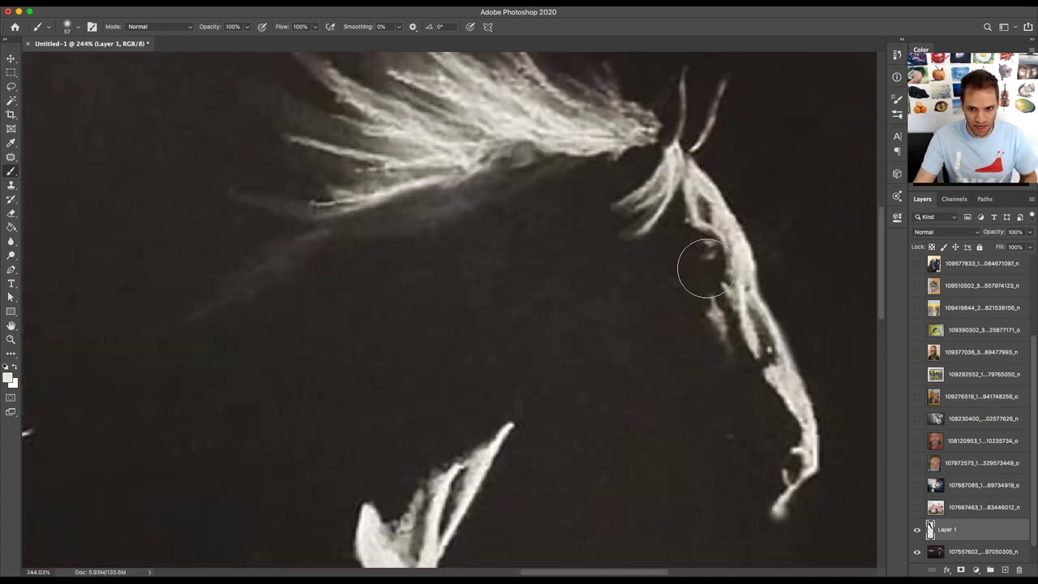
pyautogui.press('[')
pyautogui.press('[')
pyautogui.press('[')
pyautogui.press('[')
pyautogui.press('[')
pyautogui.press('[')
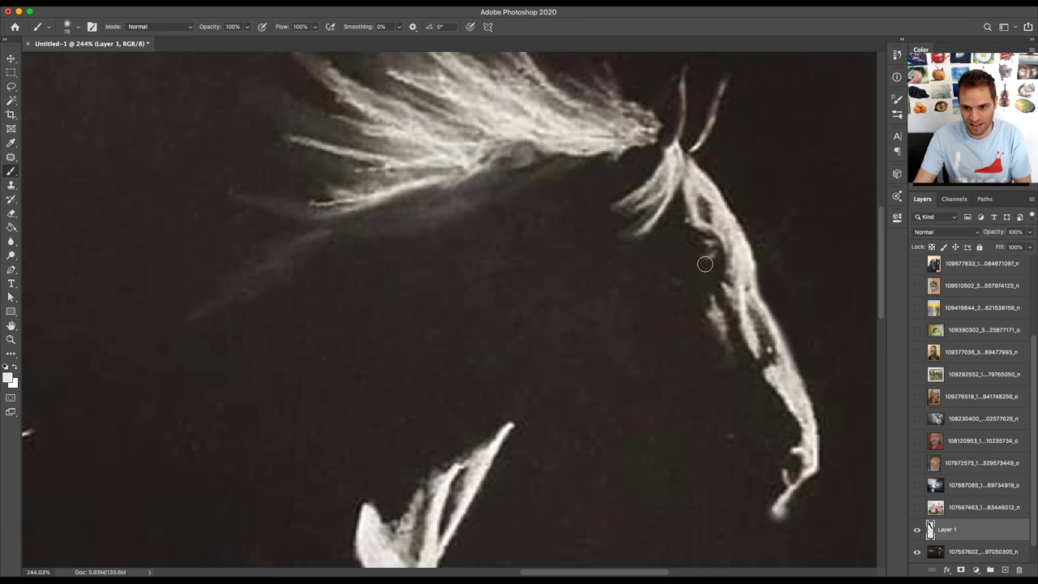
pyautogui.press('[')
pyautogui.click(704, 260)
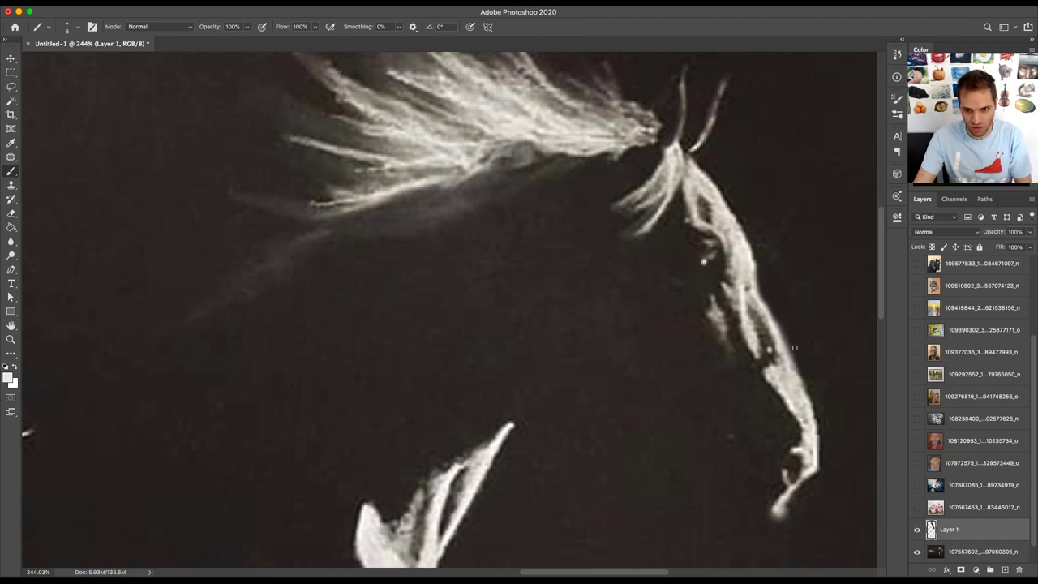
pyautogui.scroll(-3, 795, 347)
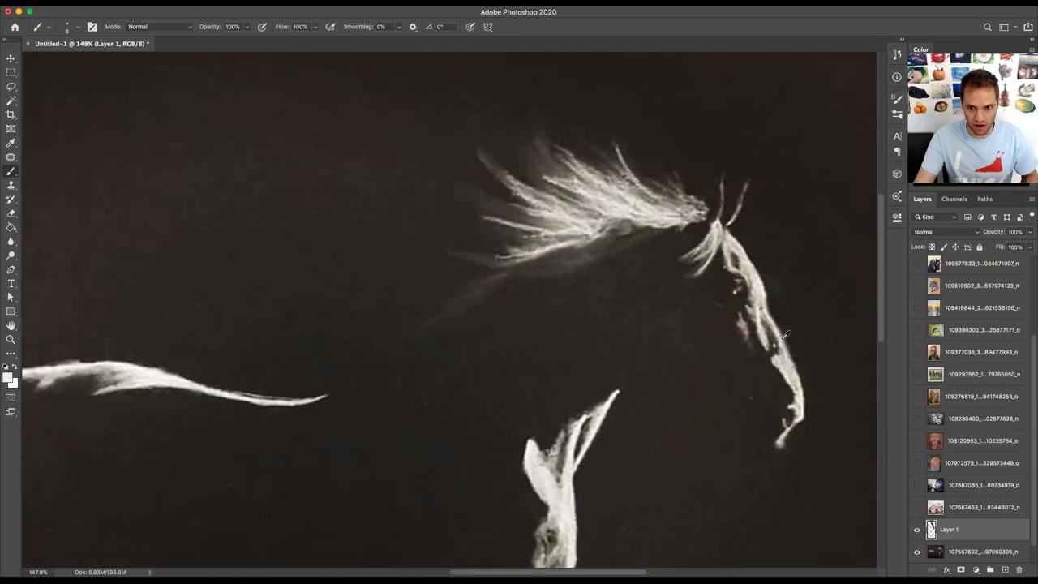
pyautogui.scroll(-3, 785, 334)
pyautogui.scroll(-2, 785, 334)
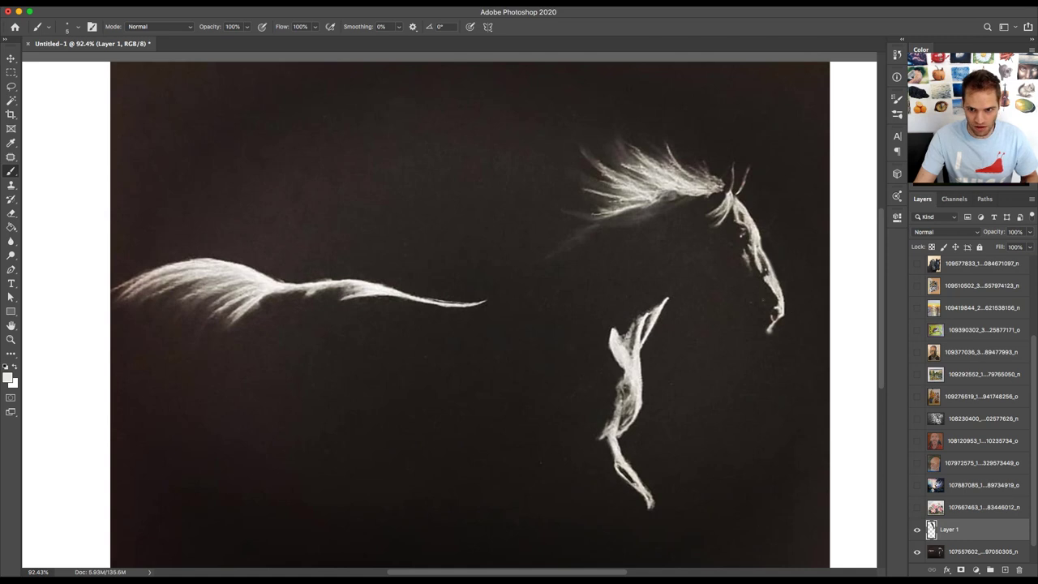
pyautogui.click(917, 530)
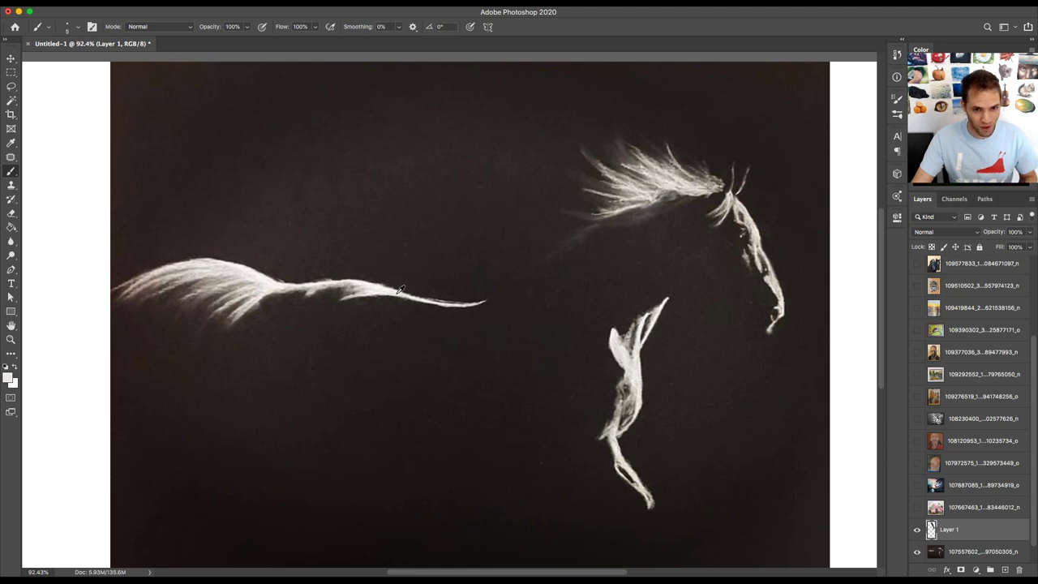
# - Smooth the upper edge of the horse's back line with the Clone Stamp at brush size 23, using the dark background as source
pyautogui.scroll(5, 395, 292)
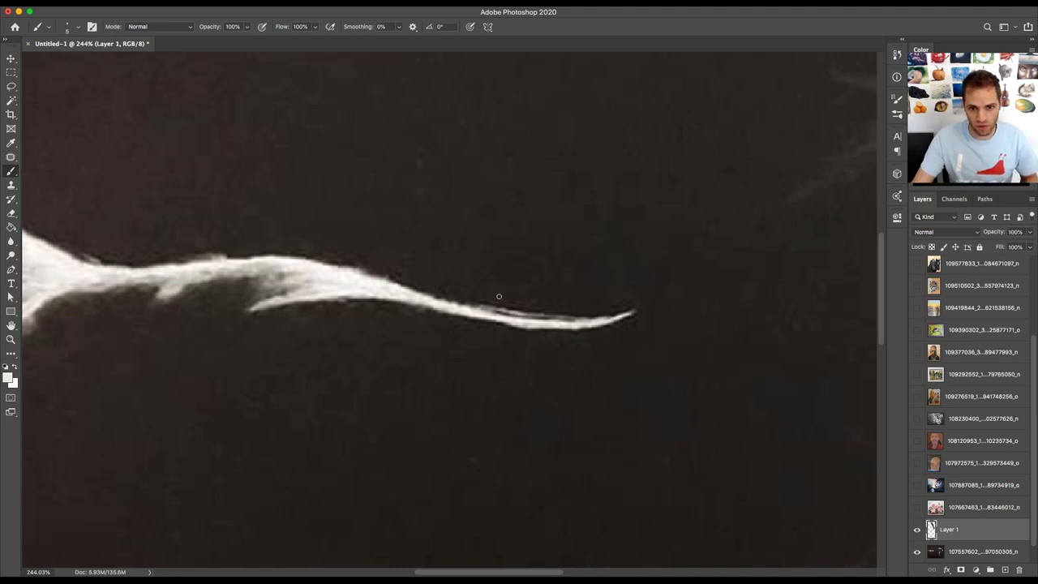
pyautogui.press('s')
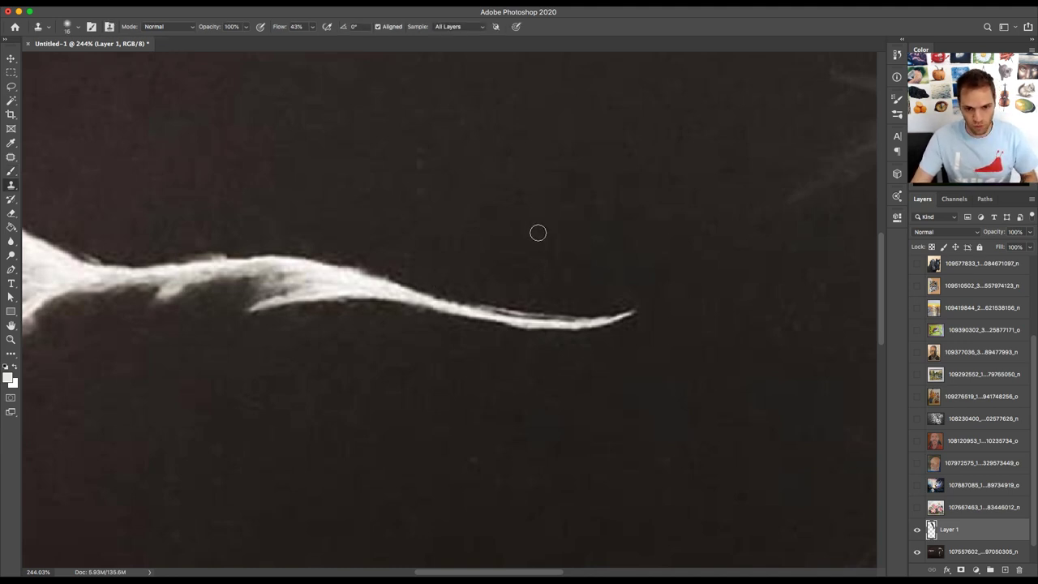
pyautogui.moveTo(574, 251); pyautogui.dragTo(608, 345)
pyautogui.moveTo(621, 294)
pyautogui.mouseDown()
pyautogui.moveTo(579, 306)
pyautogui.moveTo(505, 300)
pyautogui.moveTo(303, 238)
pyautogui.moveTo(97, 243)
pyautogui.mouseUp()
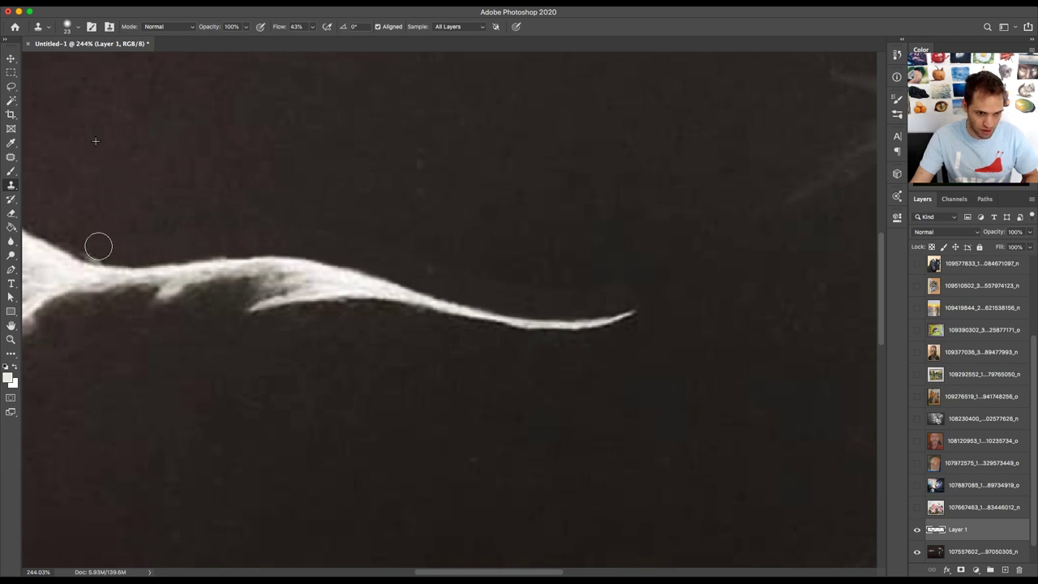
# - Clone dark background along the front edge of the horse's chest and upper leg to tidy the contour
pyautogui.hscroll(8, 495, 236)
pyautogui.hscroll(6, 494, 237)
pyautogui.scroll(-3, 495, 237)
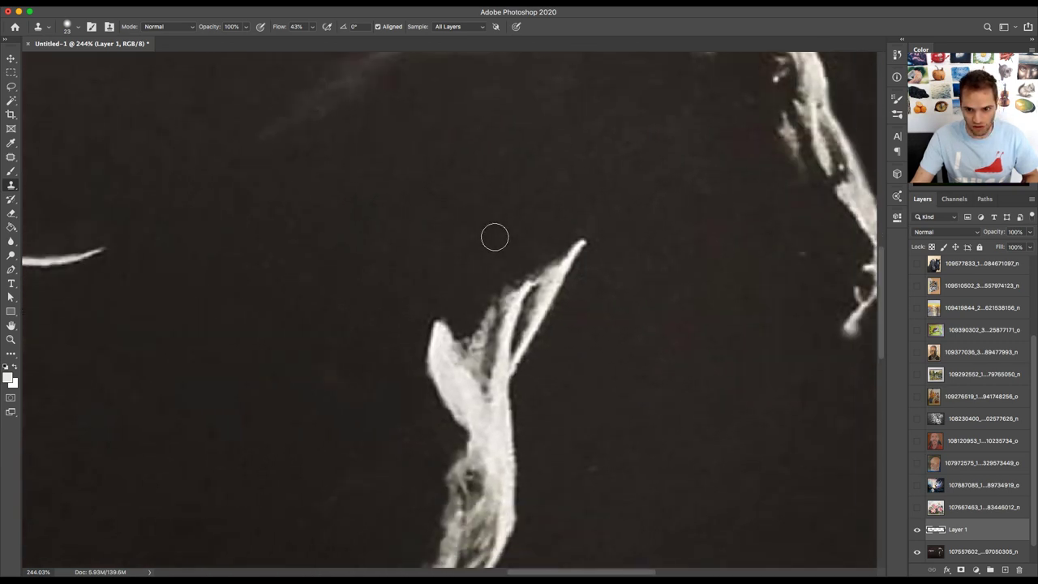
pyautogui.keyDown('alt'); pyautogui.click(557, 513); pyautogui.keyUp('alt')
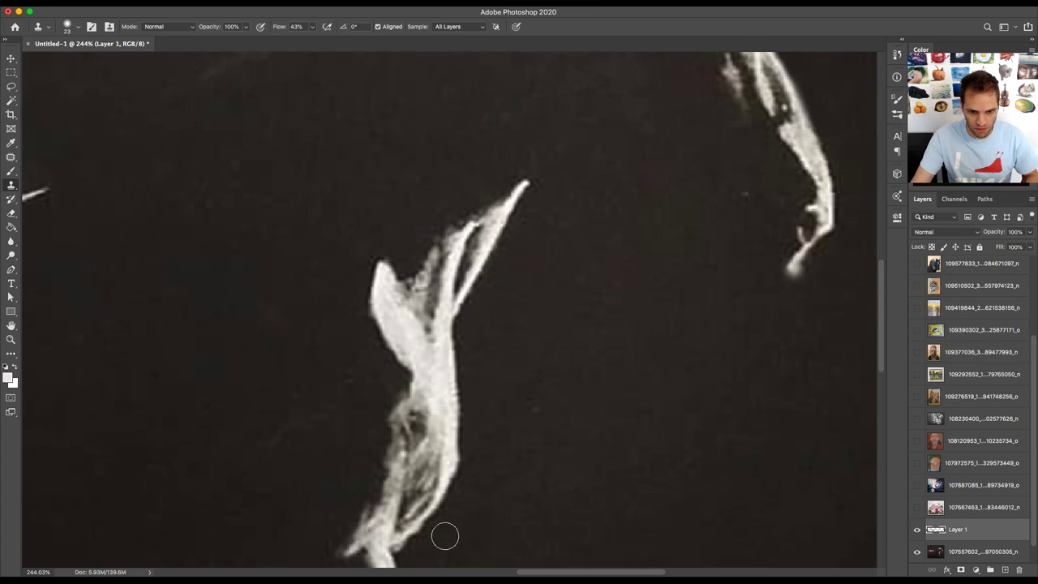
pyautogui.moveTo(423, 540)
pyautogui.mouseDown()
pyautogui.moveTo(471, 468)
pyautogui.moveTo(468, 335)
pyautogui.moveTo(481, 317)
pyautogui.mouseUp()
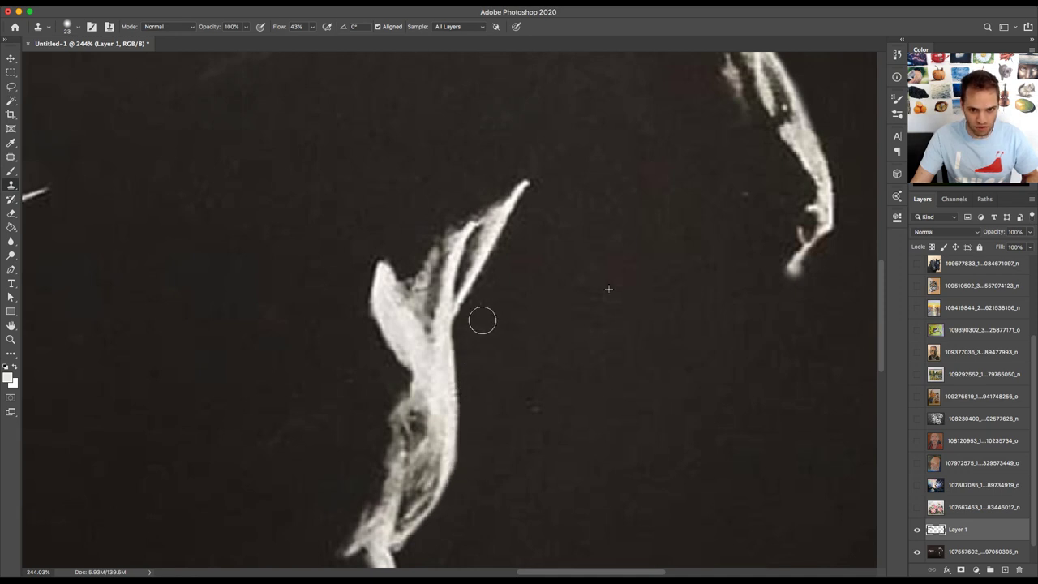
# - Compare the whole horse drawing with the Layer 1 retouching hidden and shown
pyautogui.scroll(-5, 503, 327)
pyautogui.hscroll(-3, 391, 301)
pyautogui.hscroll(-2, 392, 300)
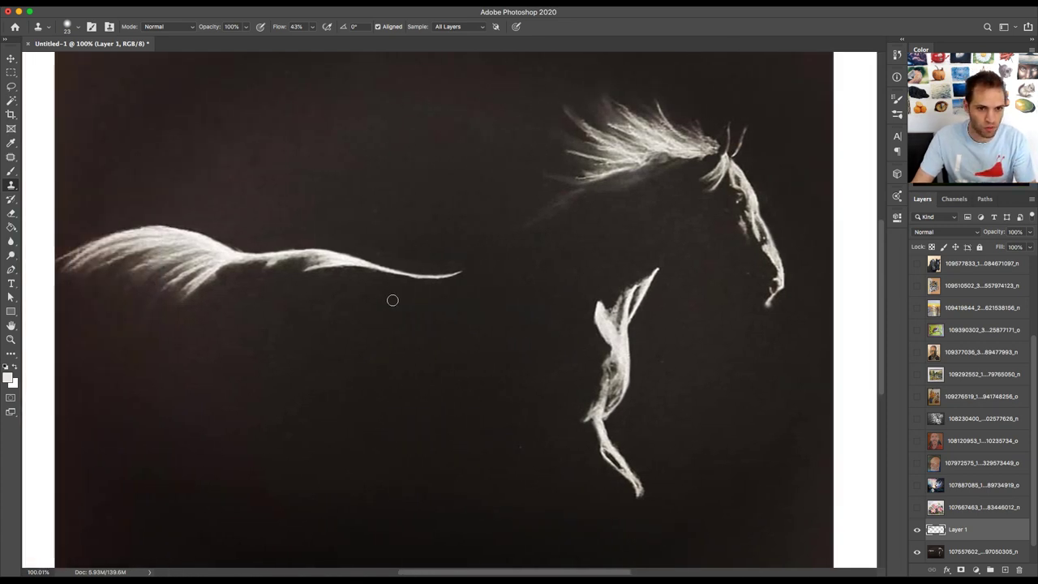
pyautogui.click(917, 530)
pyautogui.click(917, 529)
pyautogui.click(918, 531)
pyautogui.click(917, 530)
pyautogui.click(917, 530)
pyautogui.click(917, 529)
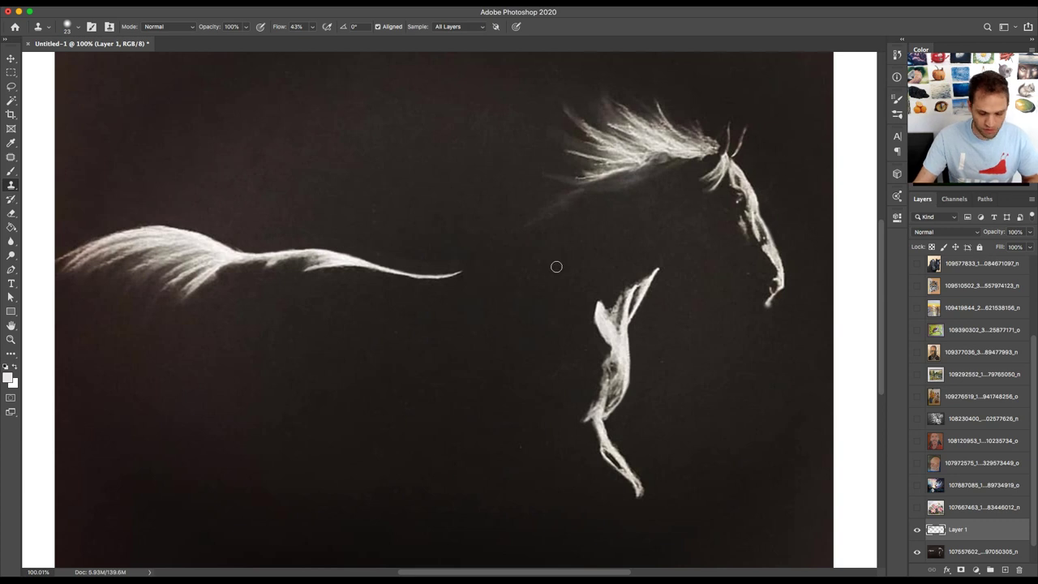
# - Set up the Brush tool at size 3 and 41% opacity for adding fine hairs to the horse's mane
pyautogui.scroll(3, 641, 148)
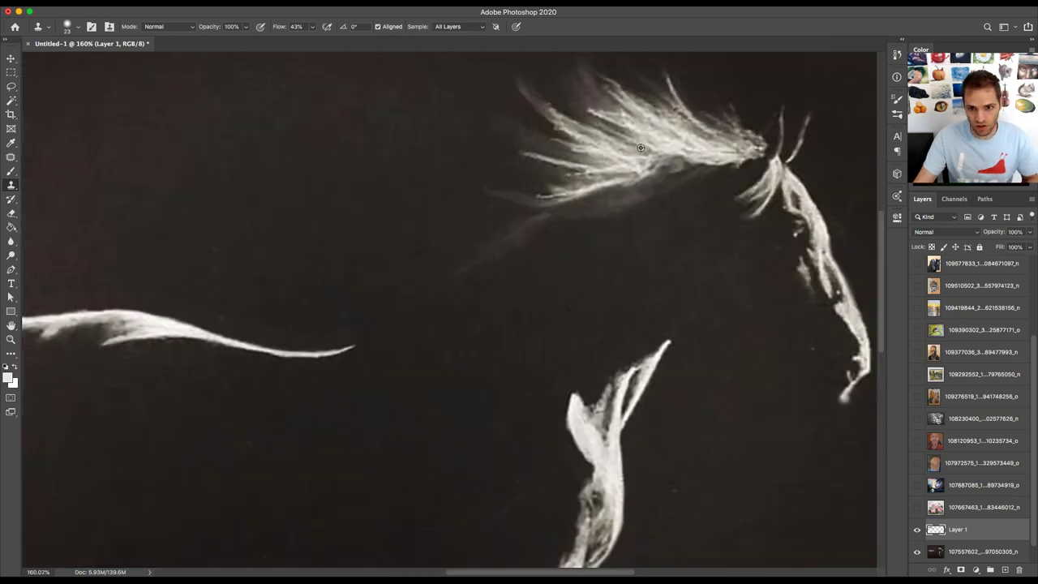
pyautogui.hscroll(3, 633, 147)
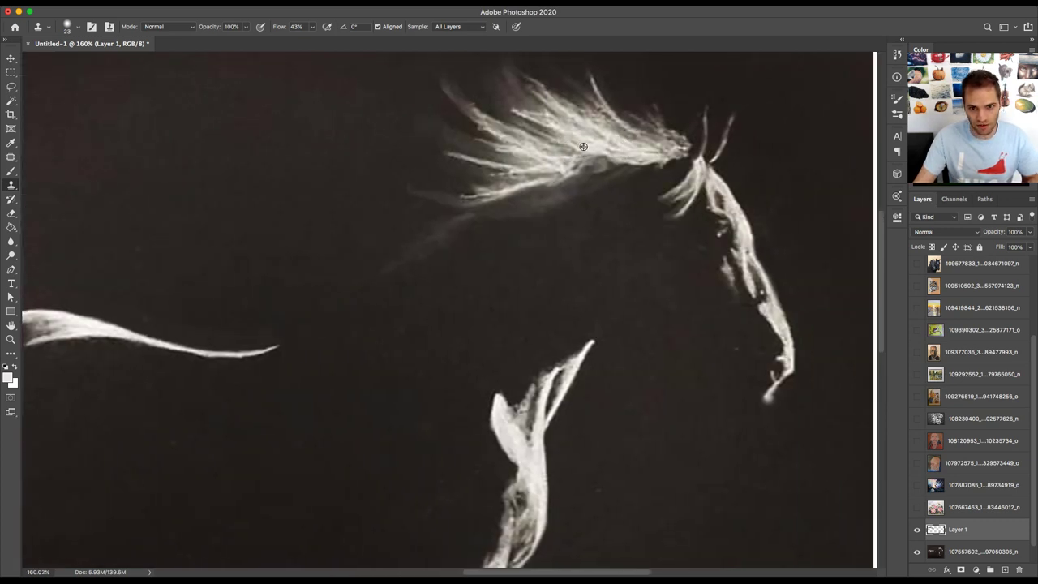
pyautogui.scroll(3, 583, 147)
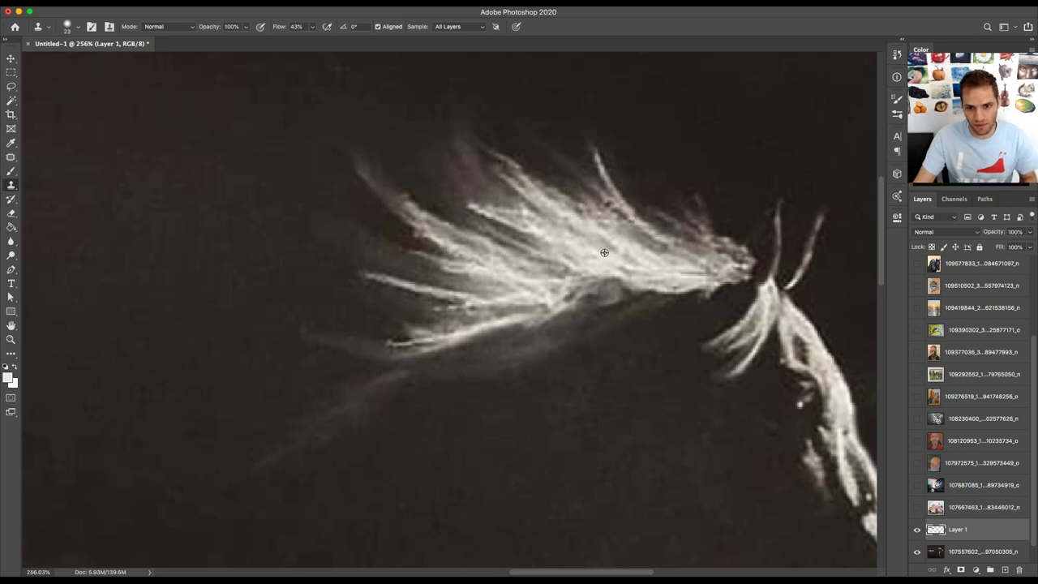
pyautogui.press('[')
pyautogui.press('[')
pyautogui.press('[')
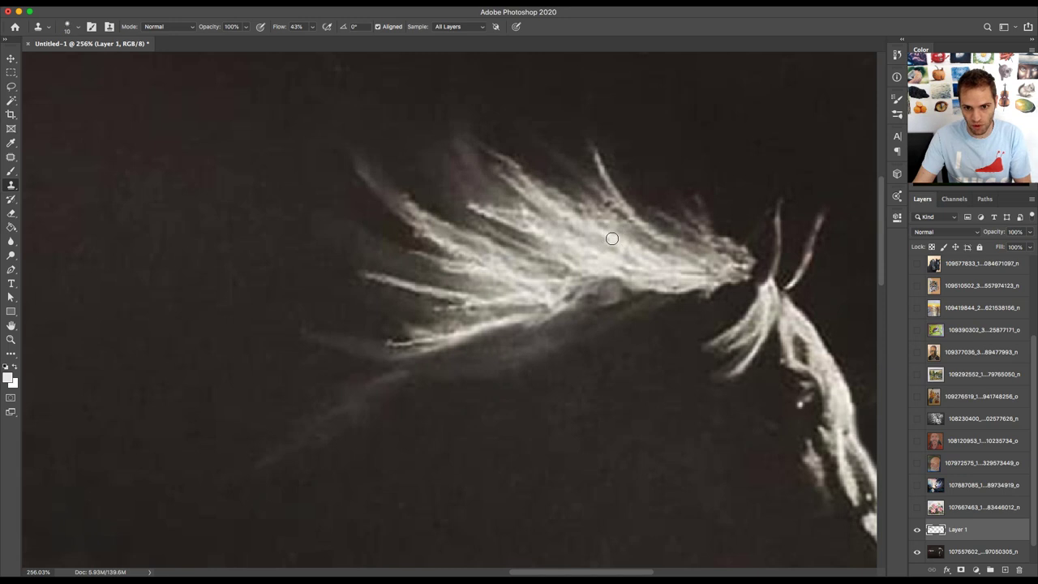
pyautogui.press('b')
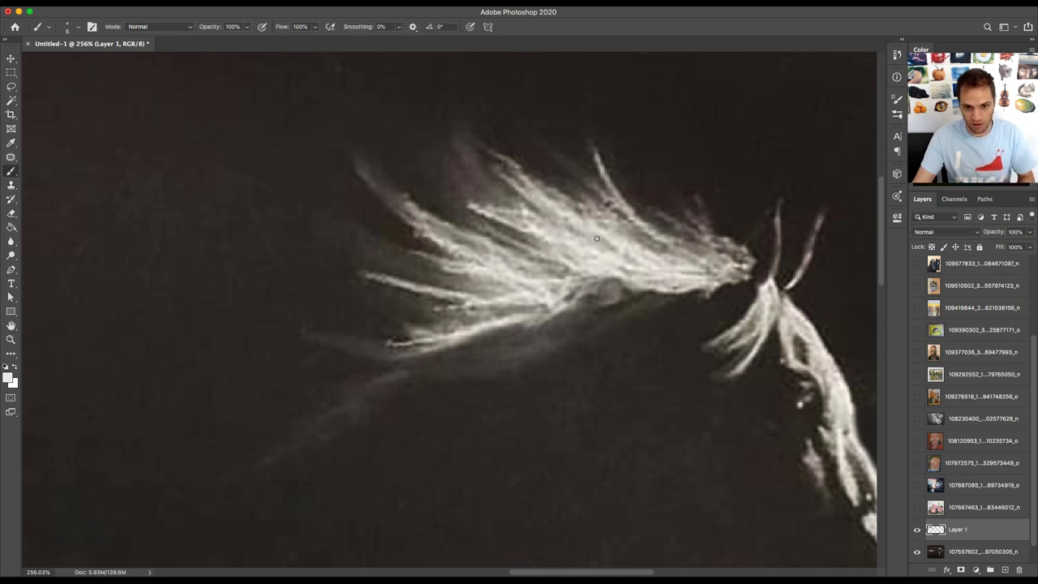
pyautogui.press('[')
pyautogui.press('[')
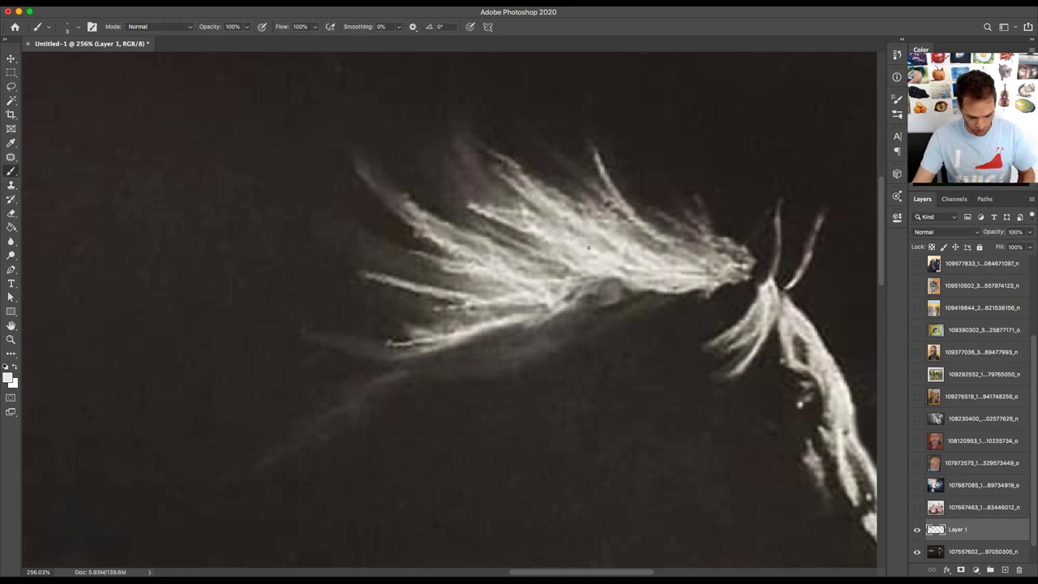
pyautogui.click(247, 26)
pyautogui.moveTo(224, 42); pyautogui.dragTo(217, 41)
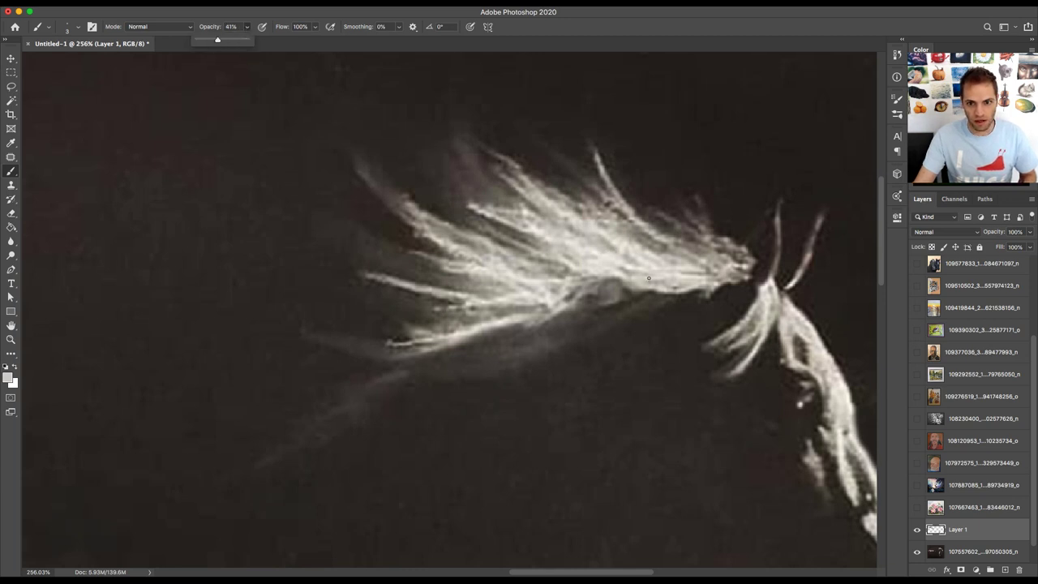
# - Paint six thin, curved flyaway hairs extending outward from the tips of the horse's mane
pyautogui.moveTo(421, 221); pyautogui.dragTo(344, 237)
pyautogui.moveTo(515, 245)
pyautogui.mouseDown()
pyautogui.moveTo(478, 231)
pyautogui.moveTo(334, 225)
pyautogui.mouseUp()
pyautogui.moveTo(527, 234); pyautogui.dragTo(376, 146)
pyautogui.moveTo(550, 216); pyautogui.dragTo(456, 176)
pyautogui.moveTo(659, 248); pyautogui.dragTo(420, 121)
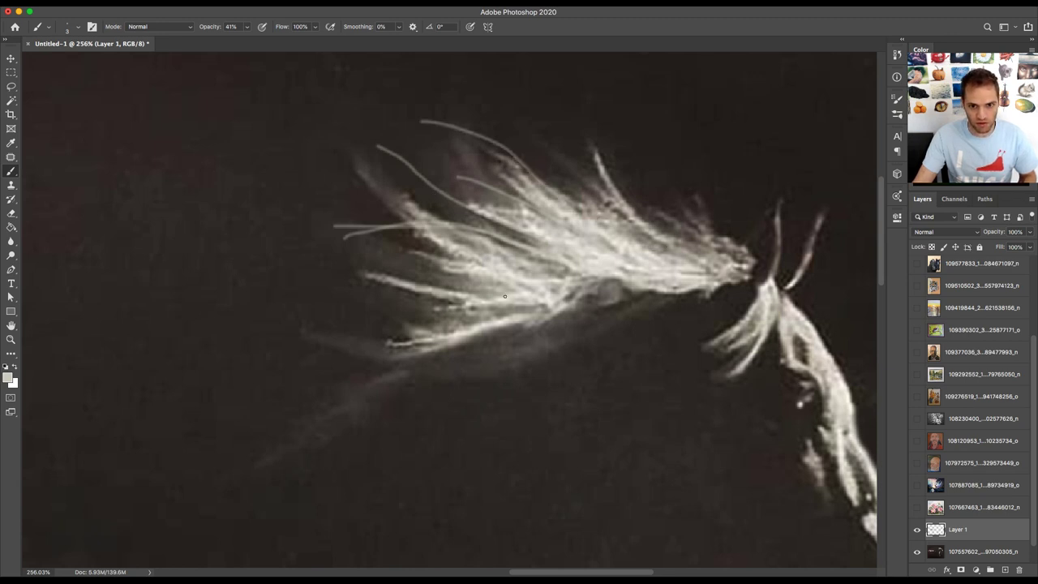
pyautogui.moveTo(470, 294)
pyautogui.mouseDown()
pyautogui.moveTo(401, 286)
pyautogui.moveTo(296, 248)
pyautogui.mouseUp()
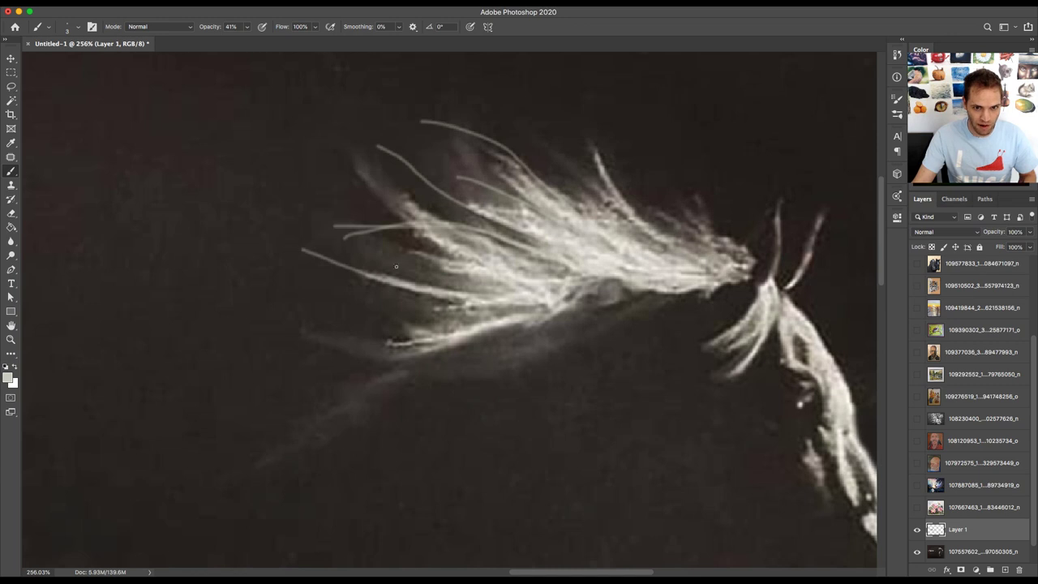
# - Paint a few fine hair strands over the horse's rump and beyond its rear edge with the same brush
pyautogui.press('super+0')
pyautogui.scroll(5, 430, 270)
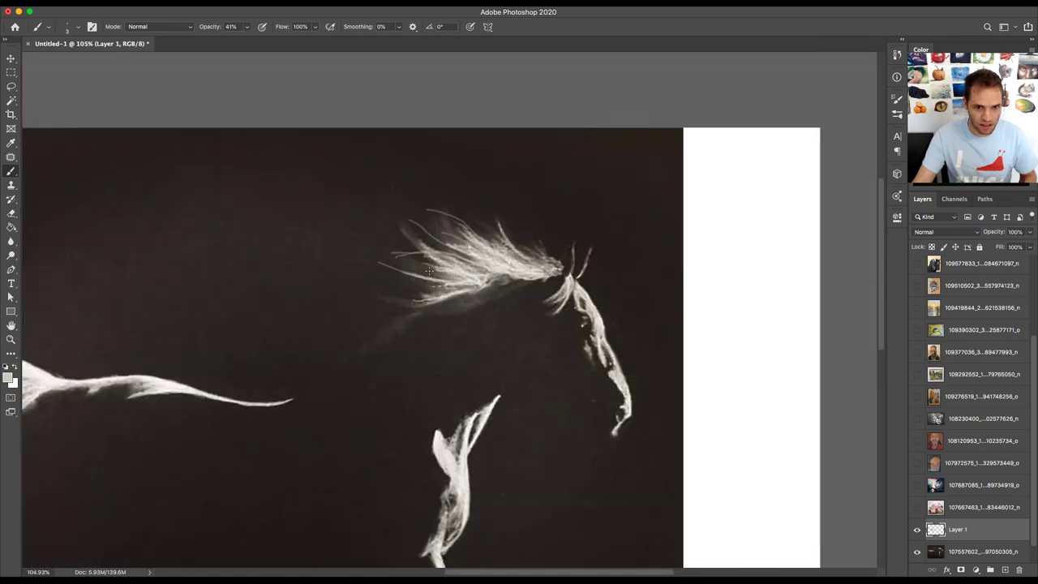
pyautogui.hscroll(-5, 430, 270)
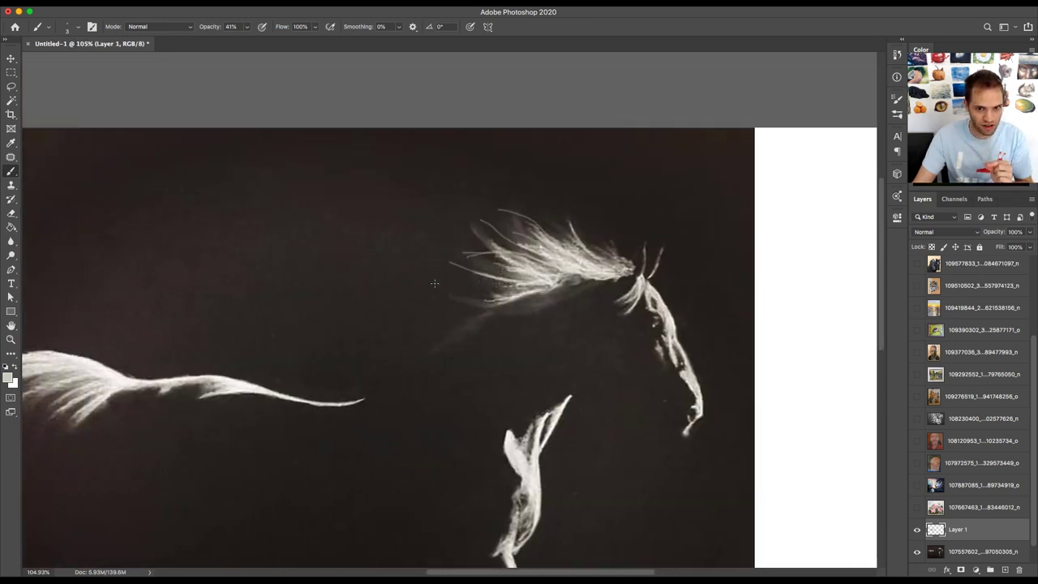
pyautogui.hscroll(-5, 434, 283)
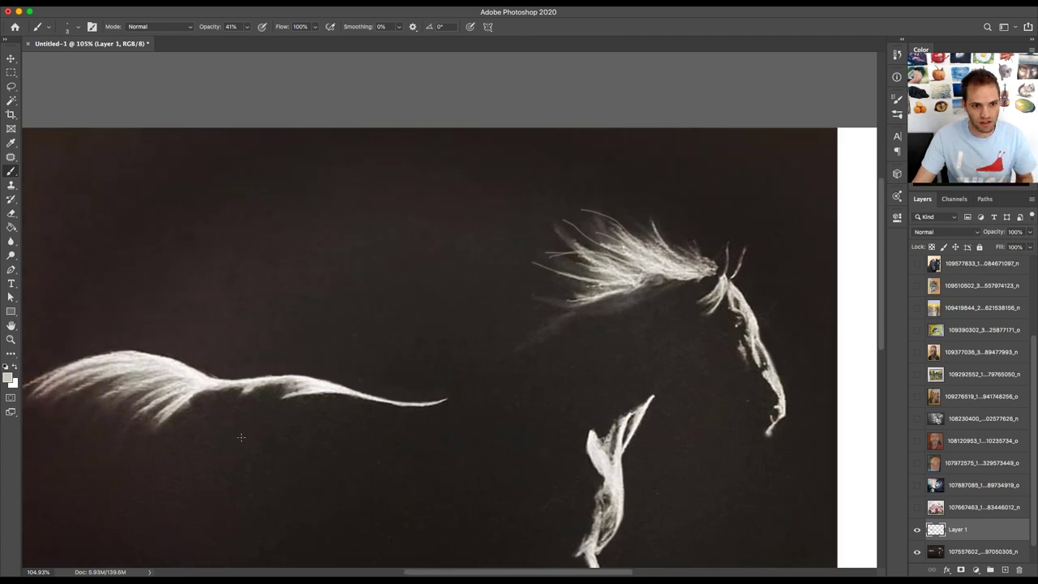
pyautogui.moveTo(120, 378); pyautogui.dragTo(75, 407)
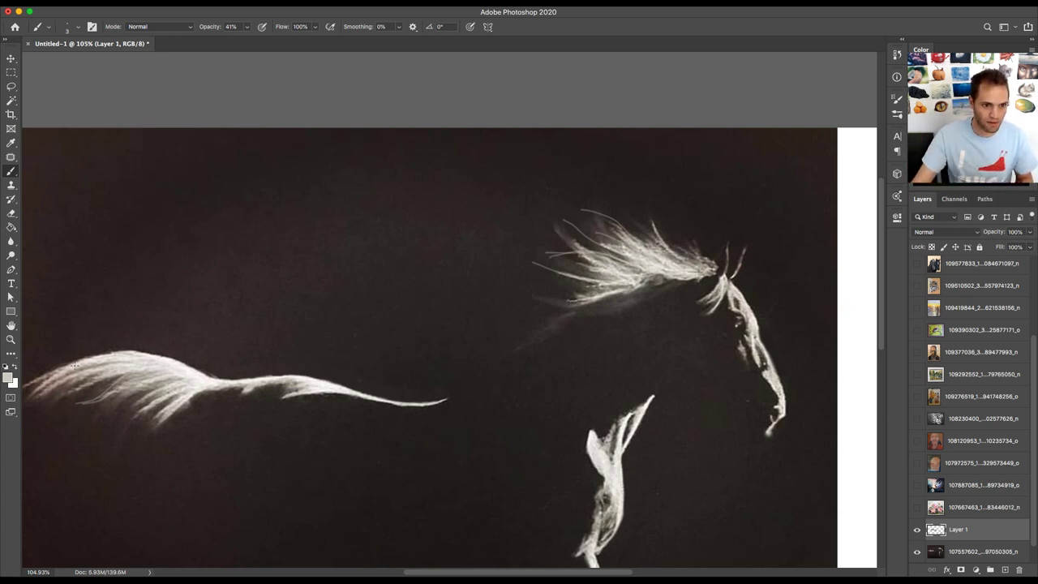
pyautogui.moveTo(104, 364); pyautogui.dragTo(28, 367)
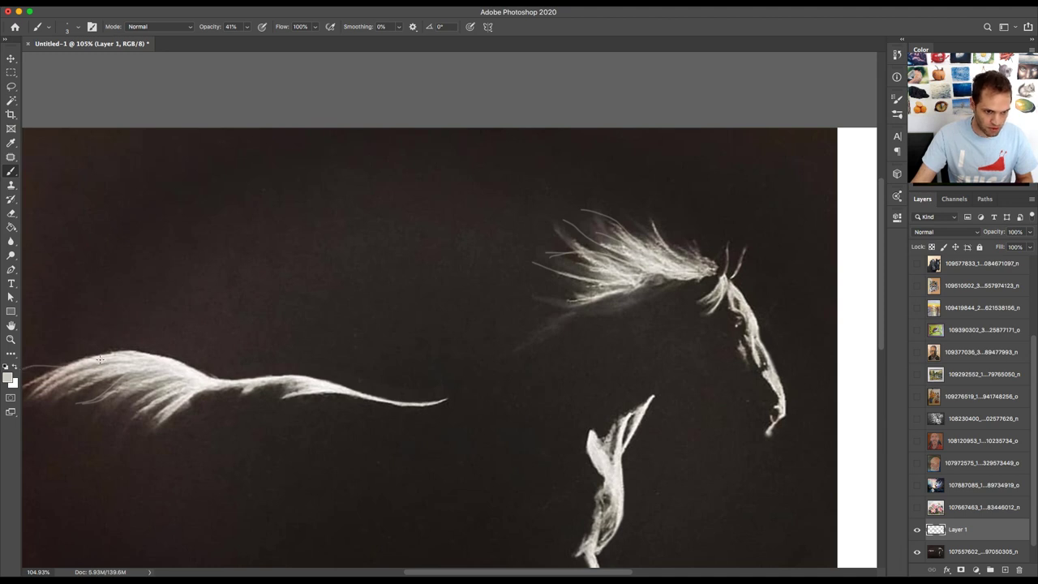
pyautogui.moveTo(91, 354); pyautogui.dragTo(52, 365)
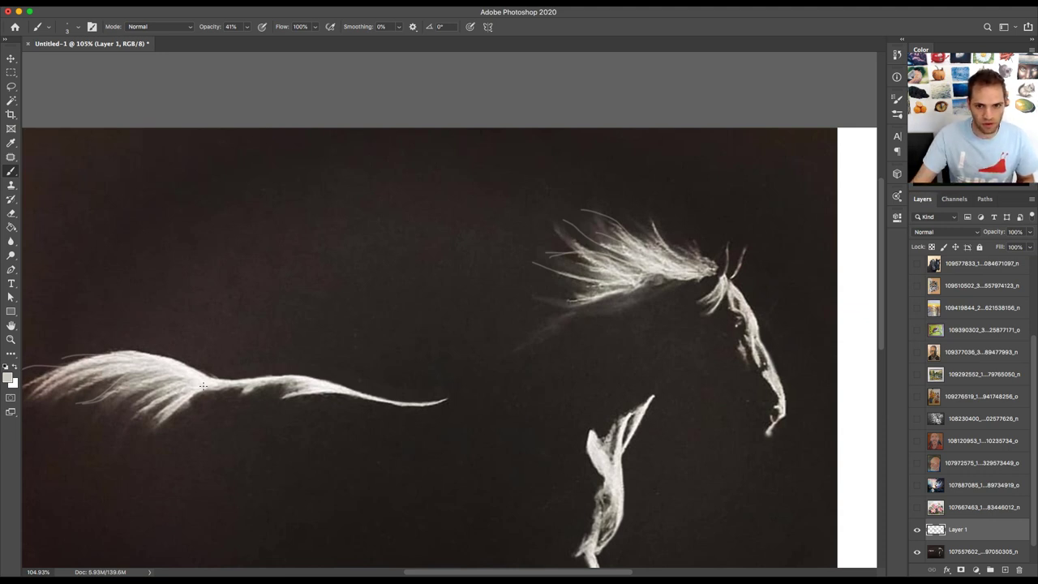
# - Compare the full horse drawing with the Layer 1 hair strokes and retouching repeatedly hidden and shown
pyautogui.scroll(-5, 267, 387)
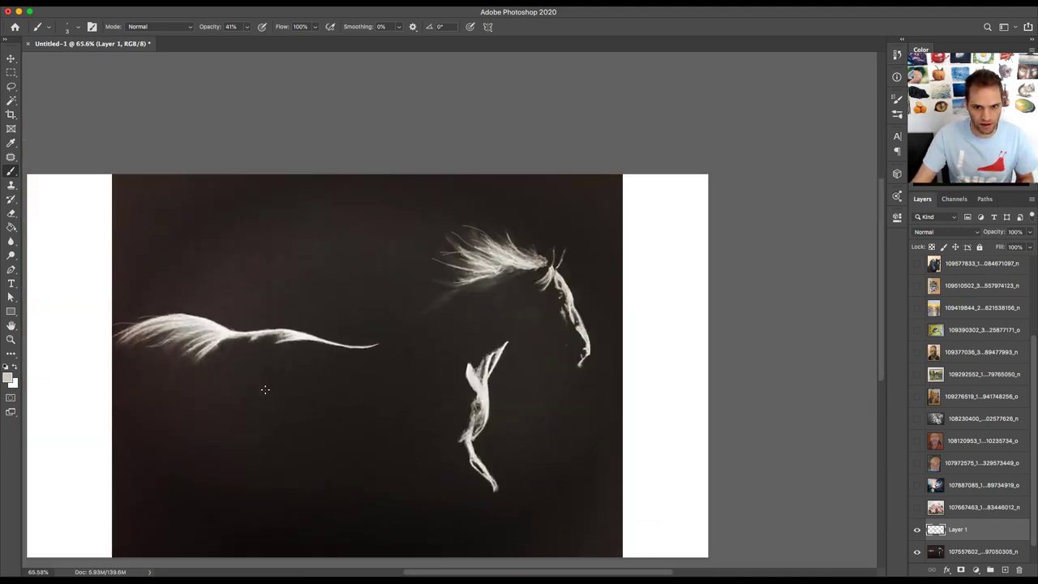
pyautogui.scroll(-2, 264, 389)
pyautogui.hscroll(-1, 264, 384)
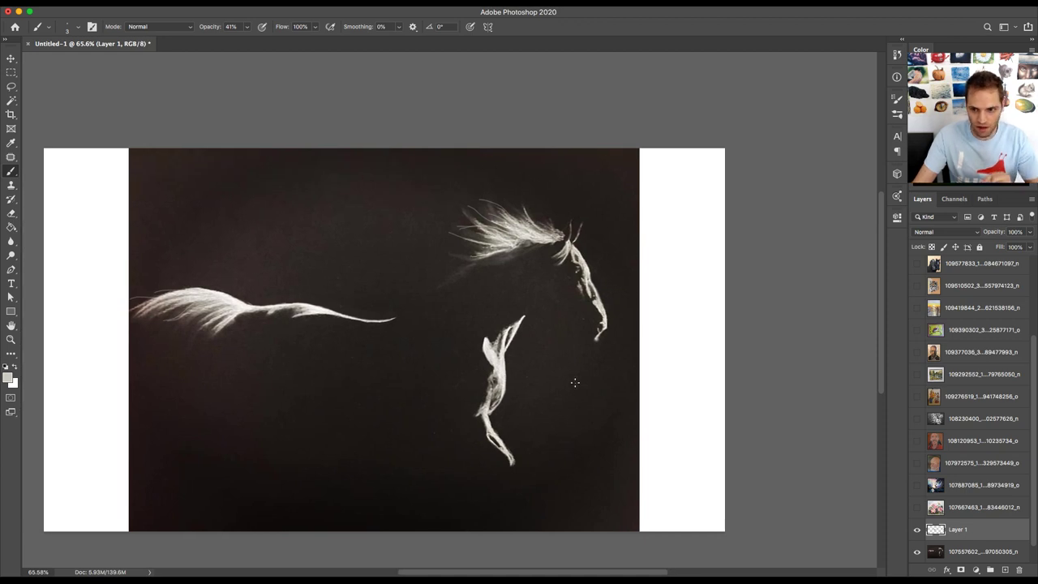
pyautogui.click(917, 530)
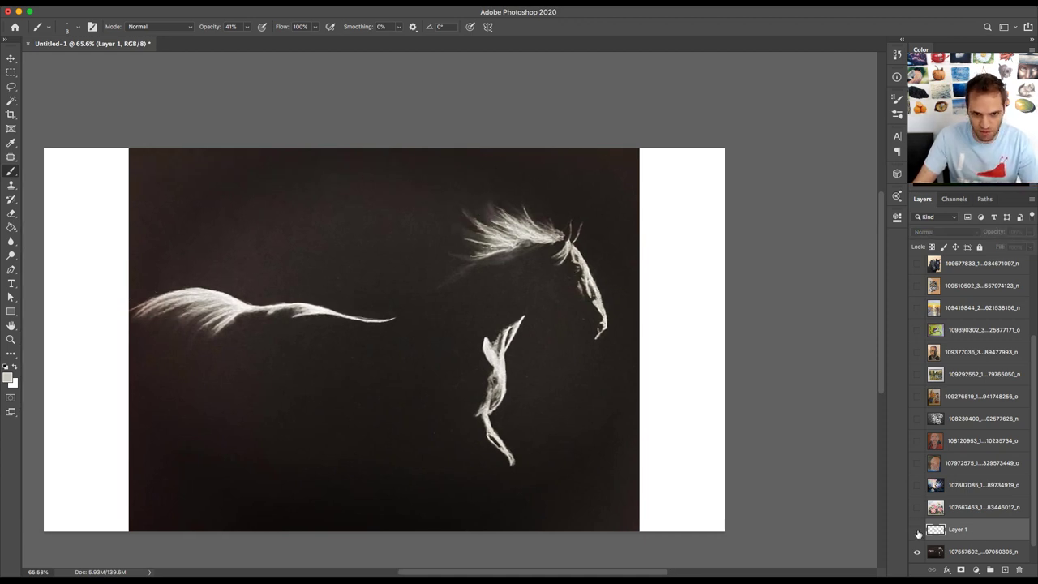
pyautogui.click(918, 529)
pyautogui.click(917, 530)
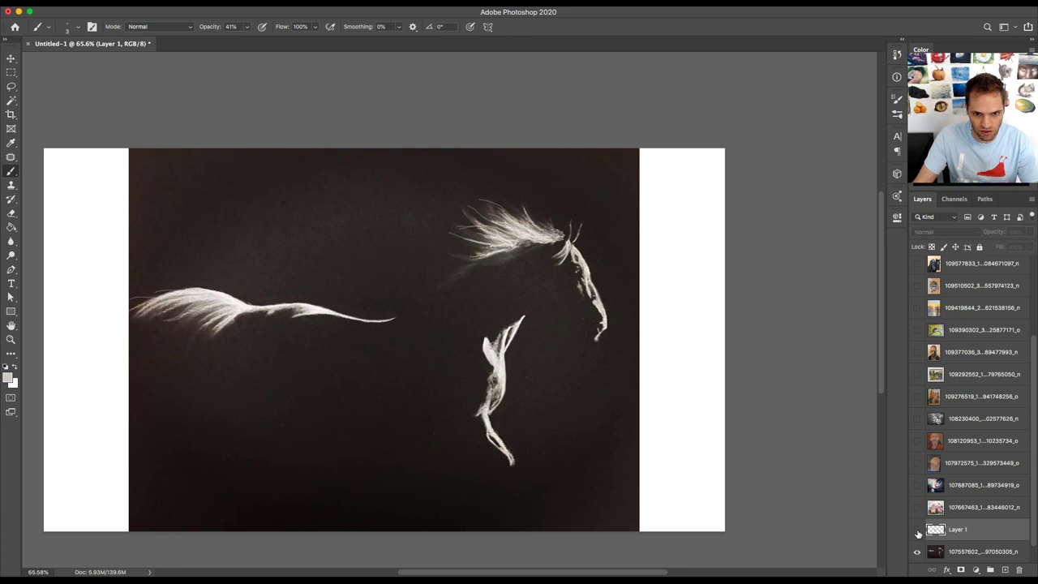
pyautogui.click(917, 529)
pyautogui.click(917, 529)
pyautogui.click(917, 529)
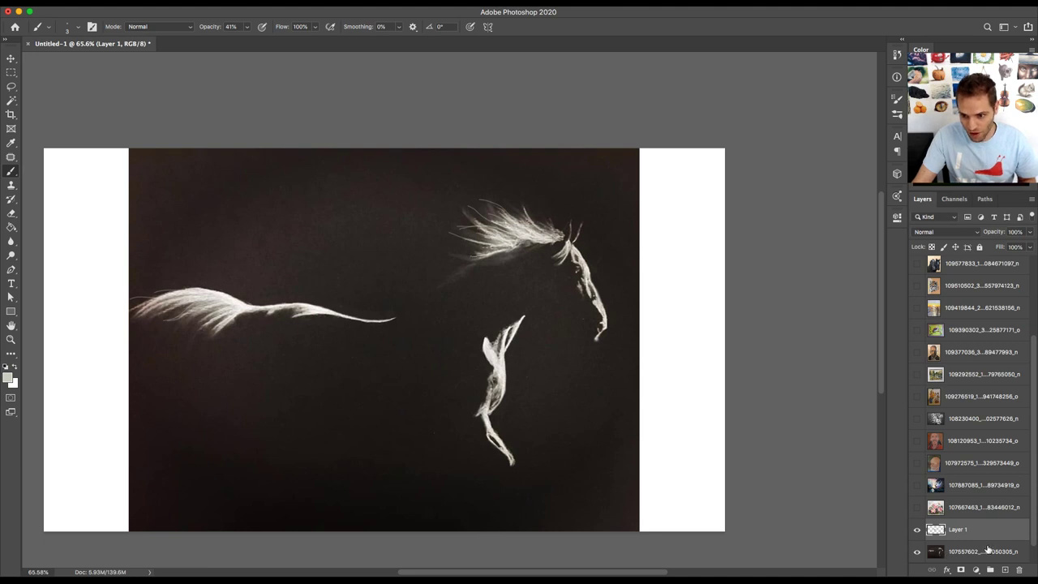
# - Hide the horse drawing and its Layer 1 retouching, and show the pink rose painting instead
pyautogui.keyDown('alt'); pyautogui.click(917, 531); pyautogui.keyUp('alt')
pyautogui.click(917, 530)
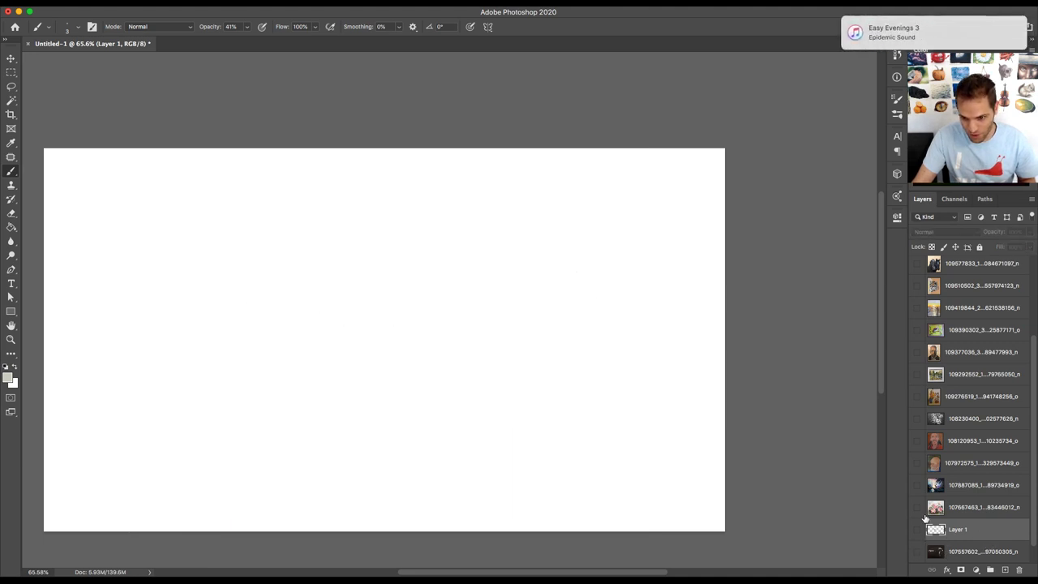
pyautogui.click(917, 506)
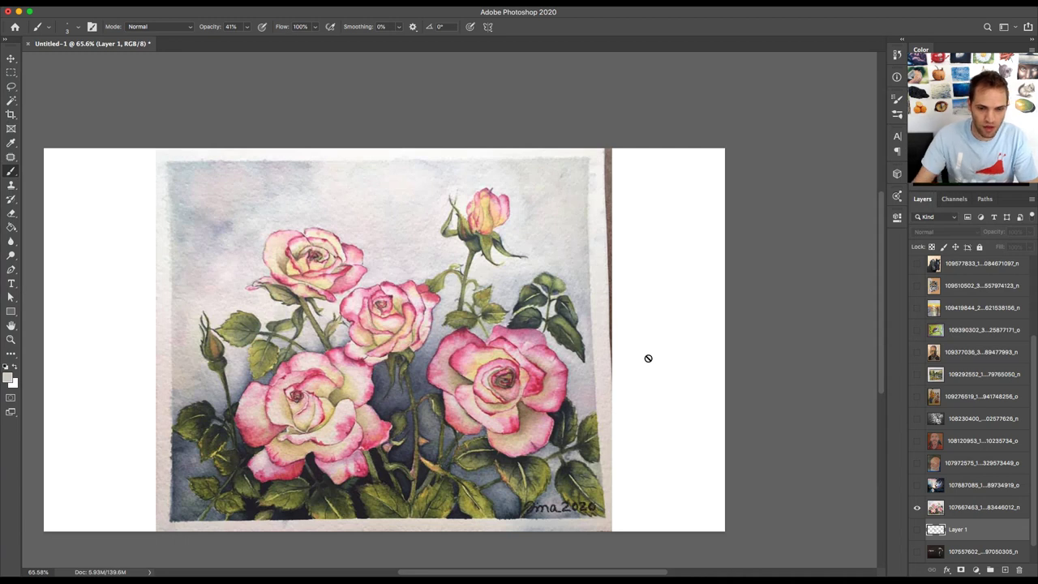
pyautogui.press('z')
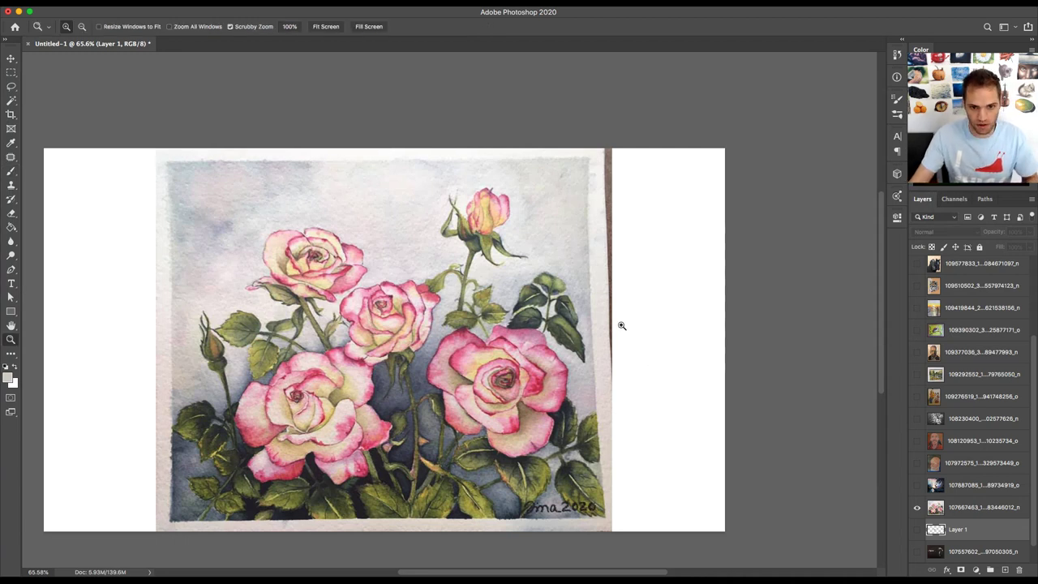
pyautogui.rightClick(527, 281)
pyautogui.click(547, 288)
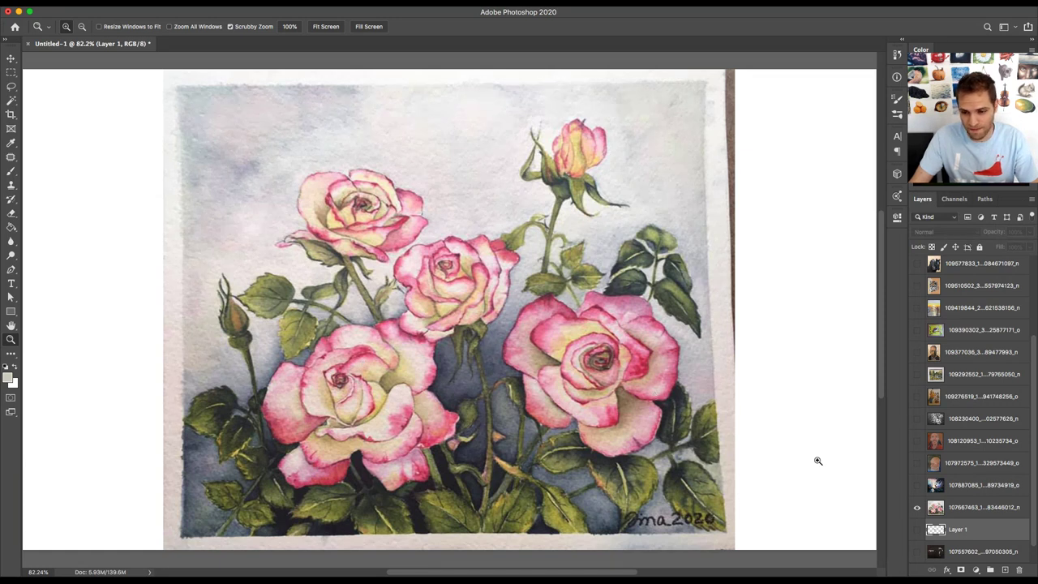
# - Add a new empty layer directly above the rose painting's layer
pyautogui.click(917, 509)
pyautogui.click(994, 507)
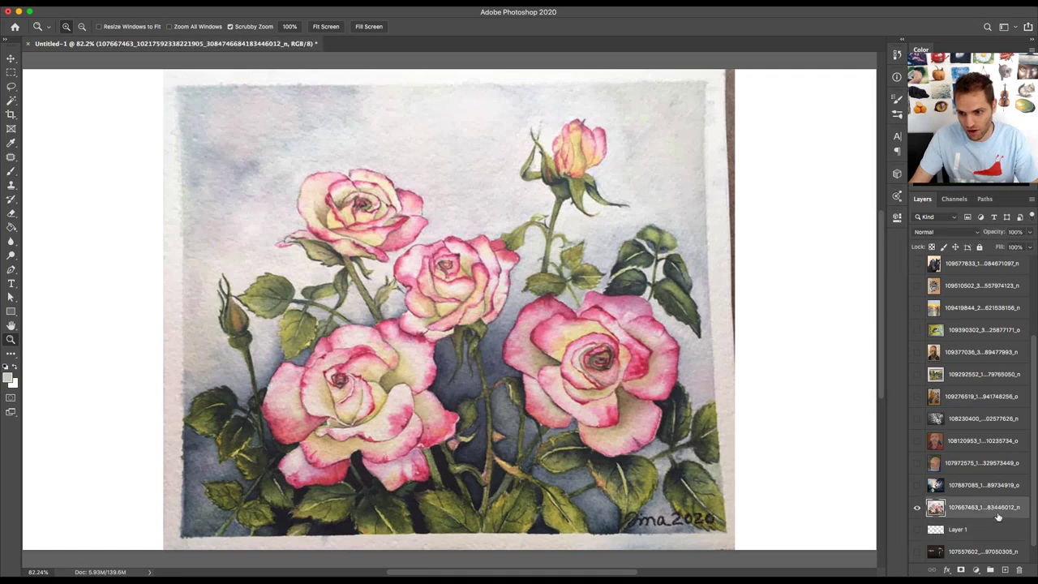
pyautogui.click(1005, 571)
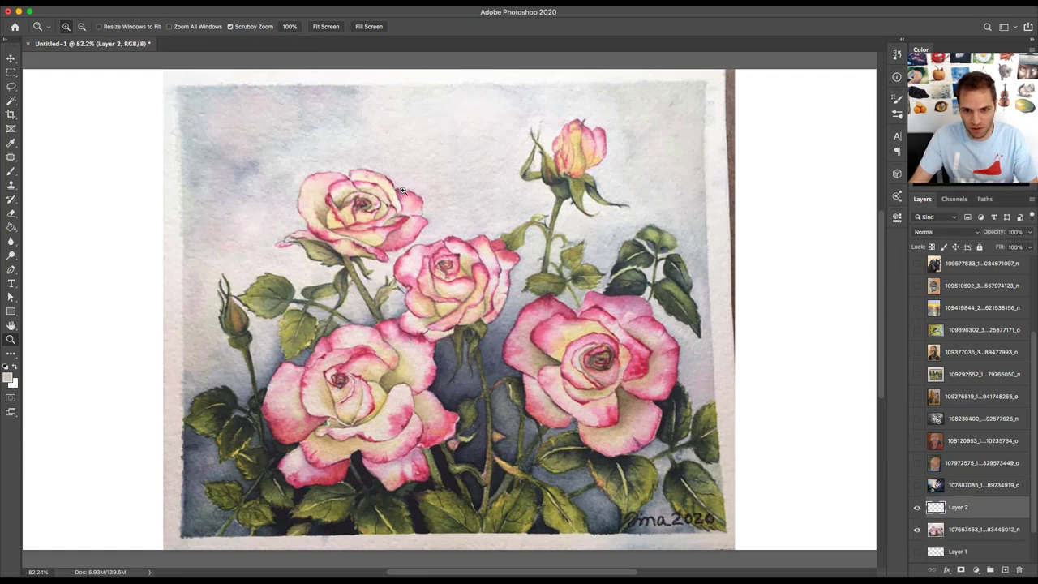
# - Sample the rosebud's yellow, shift it to peach, and dab the uppermost open rose's centre with a size 120 brush at 51% opacity
pyautogui.press('alt')
pyautogui.press('b')
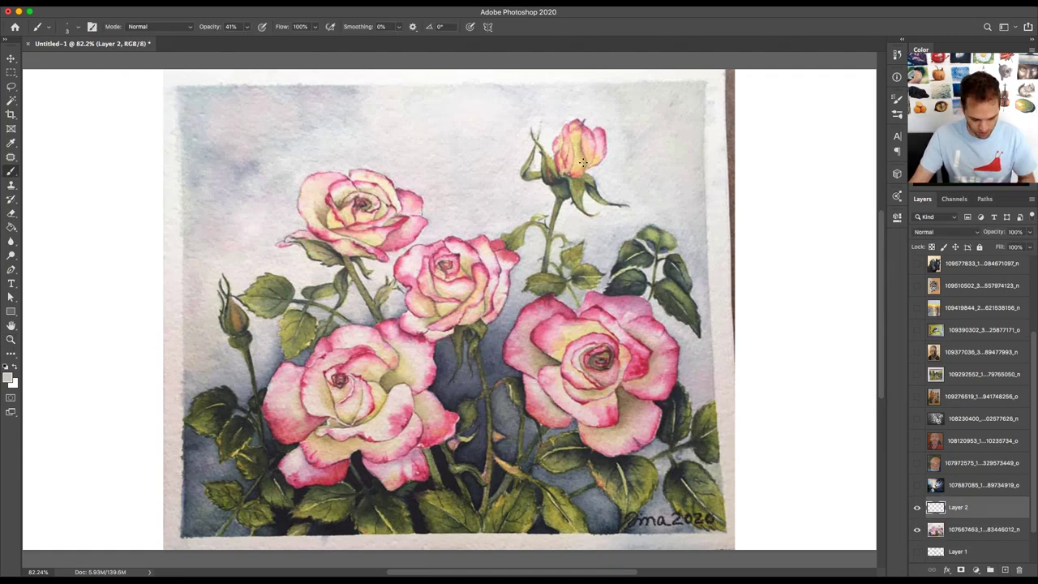
pyautogui.keyDown('alt'); pyautogui.click(584, 159); pyautogui.keyUp('alt')
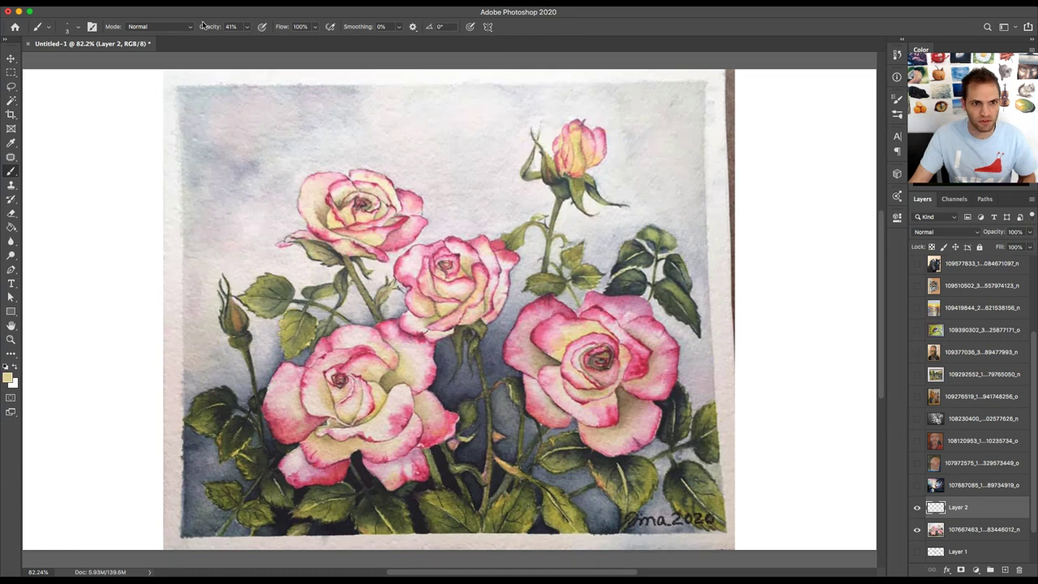
pyautogui.click(246, 28)
pyautogui.moveTo(246, 31); pyautogui.dragTo(251, 39)
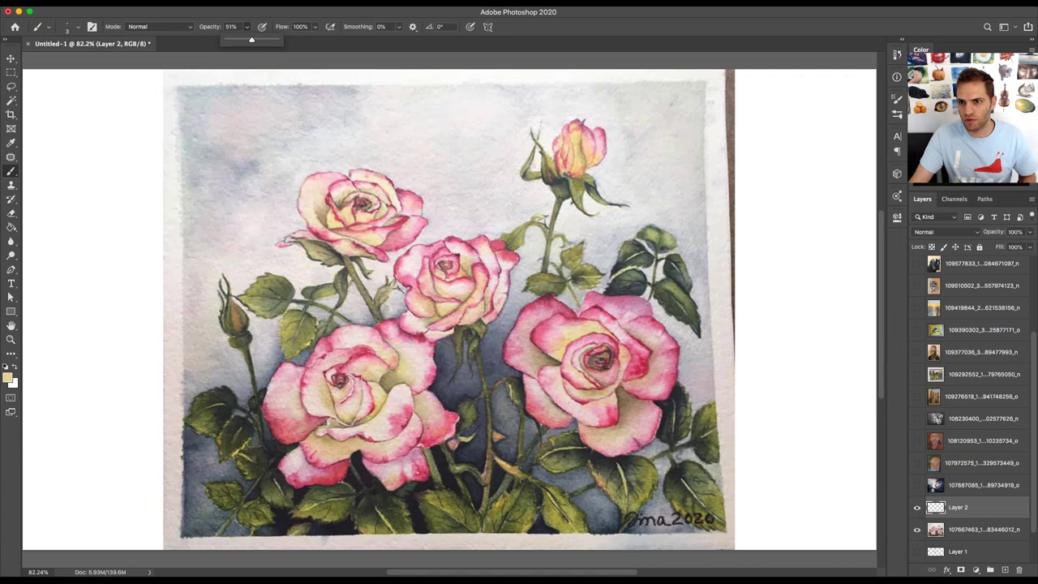
pyautogui.press('Return')
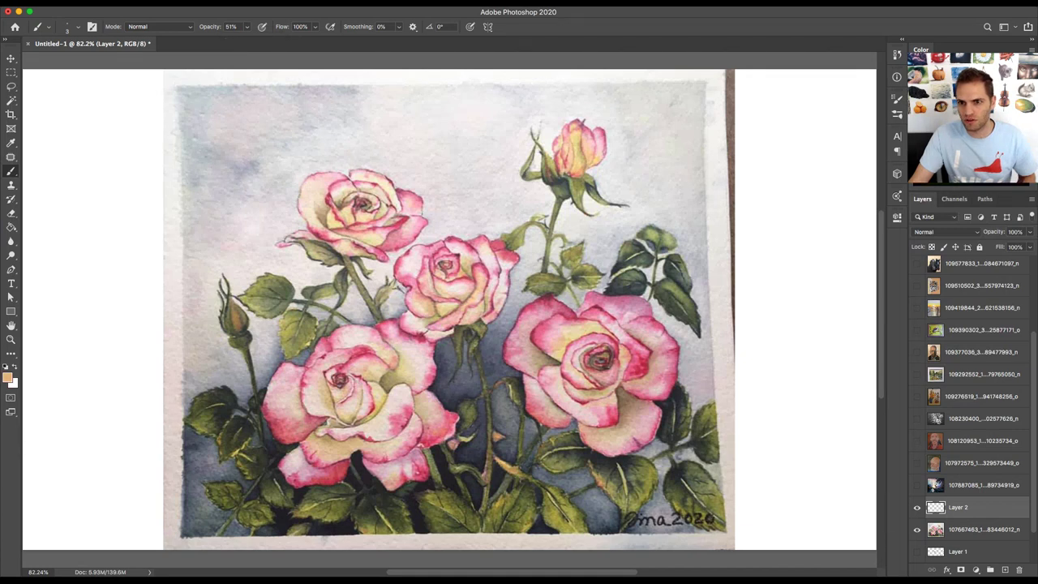
pyautogui.moveTo(361, 209)
pyautogui.mouseDown()
pyautogui.moveTo(366, 158)
pyautogui.moveTo(359, 209)
pyautogui.mouseUp()
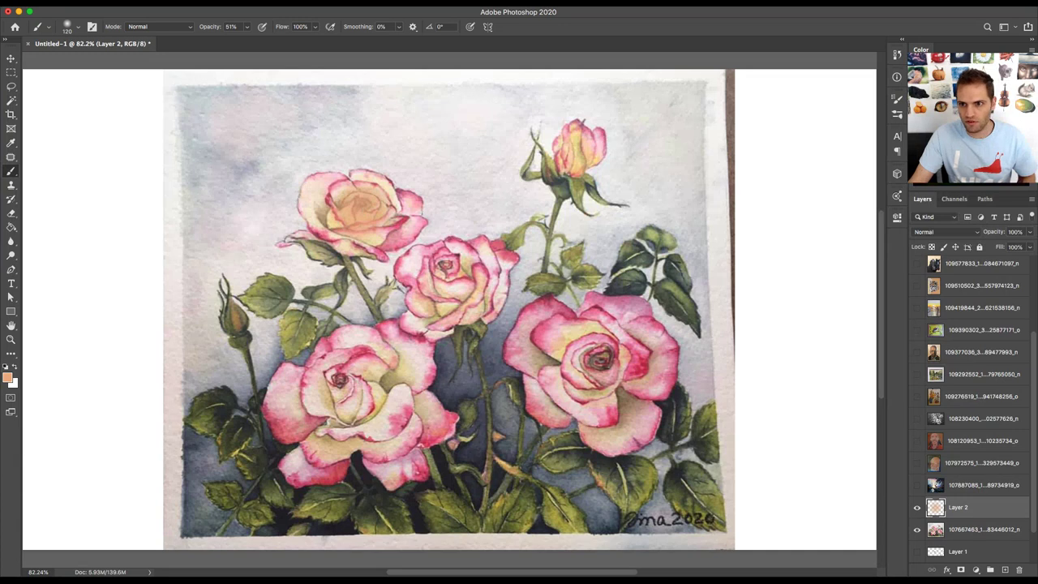
# - Paint a more saturated orange over the centres of the four open roses and set Layer 2's blend mode to Multiply
pyautogui.click(973, 122)
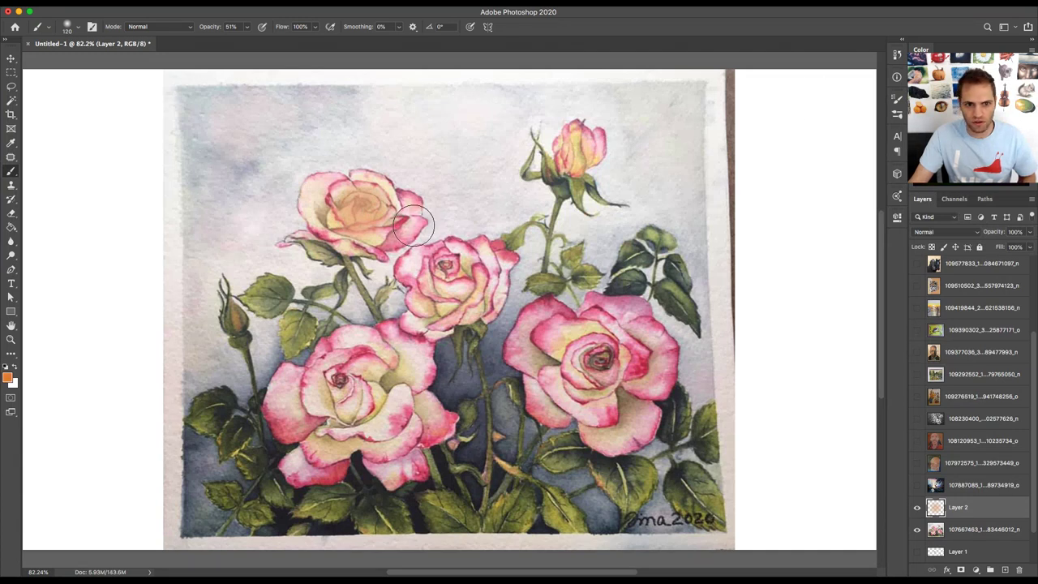
pyautogui.moveTo(377, 218)
pyautogui.mouseDown()
pyautogui.moveTo(361, 210)
pyautogui.moveTo(357, 219)
pyautogui.moveTo(361, 199)
pyautogui.moveTo(349, 195)
pyautogui.mouseUp()
pyautogui.moveTo(416, 264)
pyautogui.mouseDown()
pyautogui.moveTo(466, 293)
pyautogui.moveTo(440, 279)
pyautogui.moveTo(459, 282)
pyautogui.moveTo(449, 264)
pyautogui.moveTo(442, 292)
pyautogui.mouseUp()
pyautogui.moveTo(341, 381)
pyautogui.mouseDown()
pyautogui.moveTo(354, 412)
pyautogui.moveTo(381, 402)
pyautogui.moveTo(349, 390)
pyautogui.mouseUp()
pyautogui.moveTo(608, 351)
pyautogui.mouseDown()
pyautogui.moveTo(625, 357)
pyautogui.moveTo(588, 357)
pyautogui.moveTo(608, 377)
pyautogui.moveTo(592, 365)
pyautogui.mouseUp()
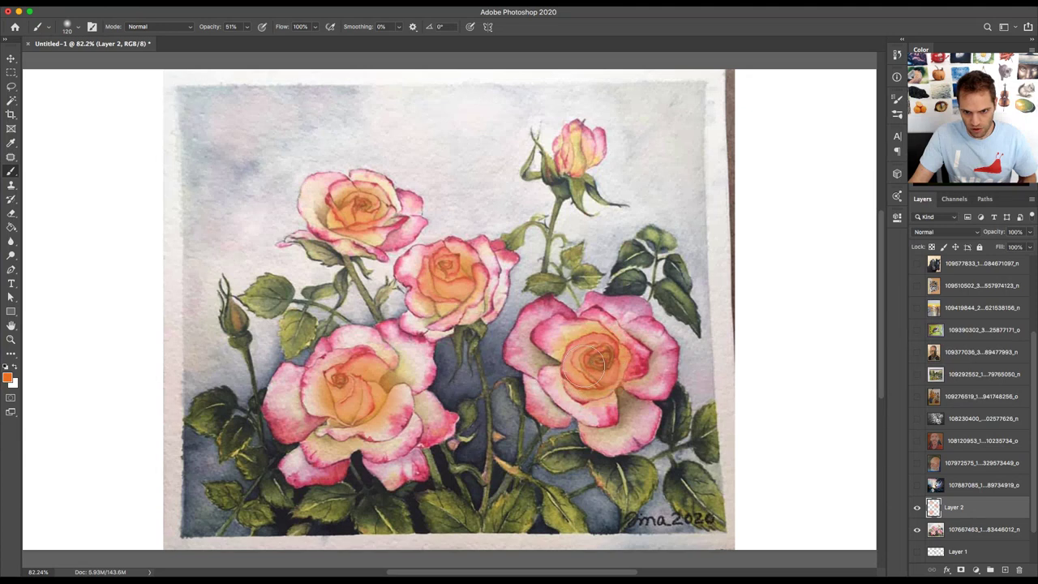
pyautogui.click(951, 234)
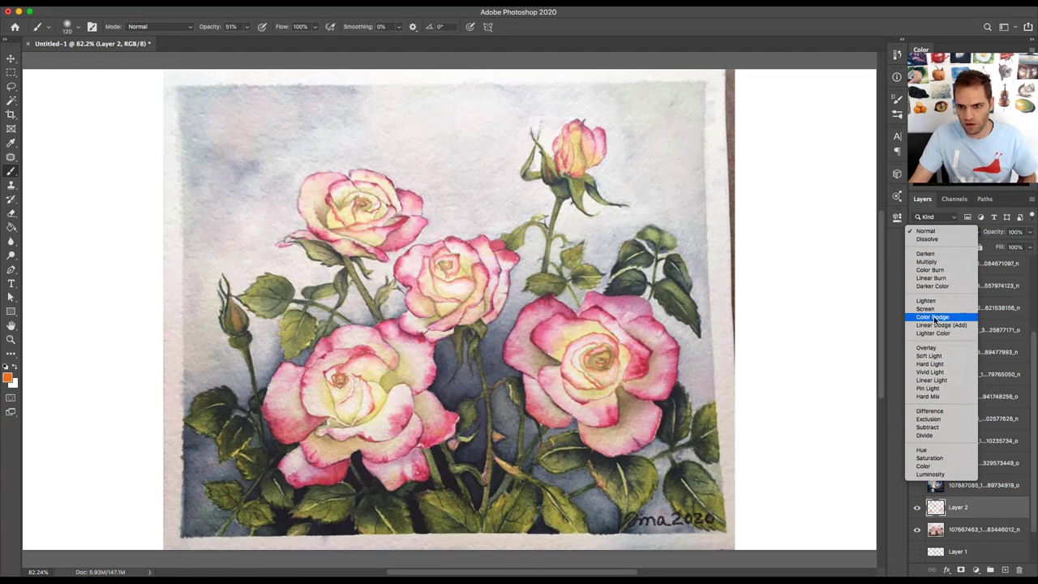
pyautogui.click(926, 261)
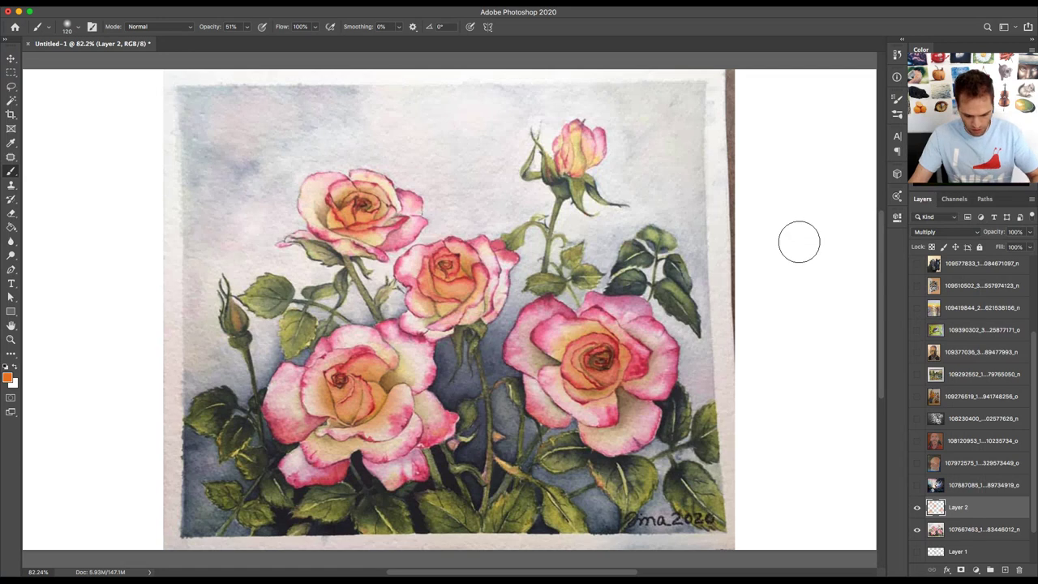
# - Shift Layer 2's hue by +7 and lower the layer's opacity to 77%
pyautogui.press('super+u')
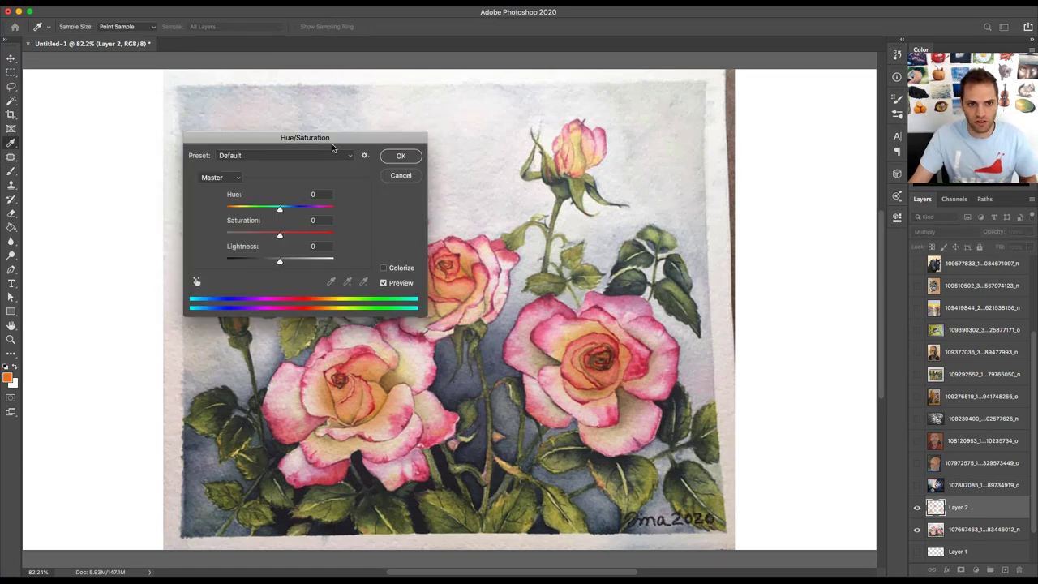
pyautogui.moveTo(336, 144); pyautogui.dragTo(798, 114)
pyautogui.moveTo(736, 185)
pyautogui.mouseDown()
pyautogui.moveTo(719, 185)
pyautogui.moveTo(744, 186)
pyautogui.mouseUp()
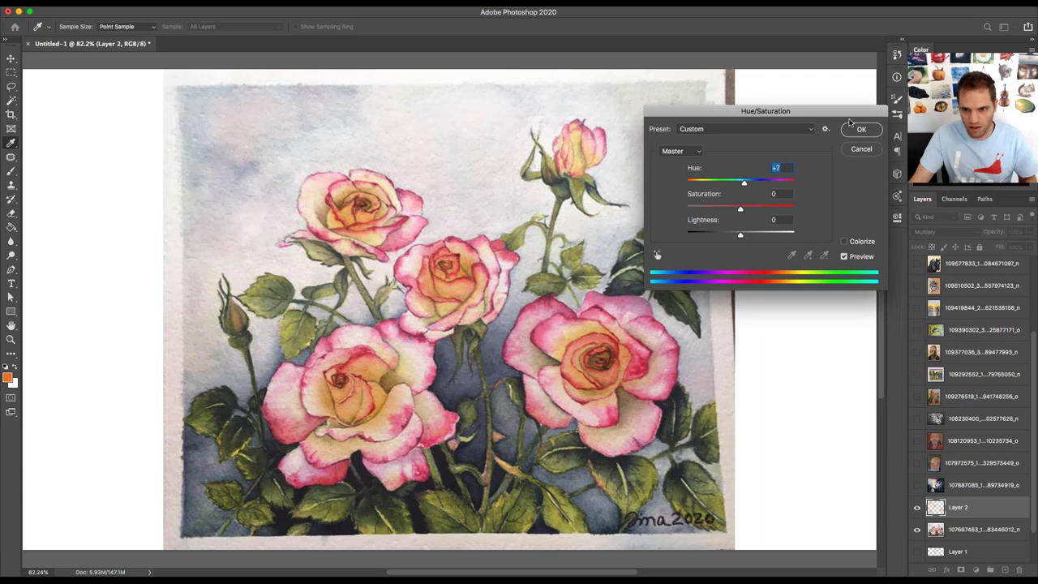
pyautogui.click(860, 129)
pyautogui.click(1030, 232)
pyautogui.moveTo(1026, 246); pyautogui.dragTo(1018, 247)
pyautogui.click(1030, 232)
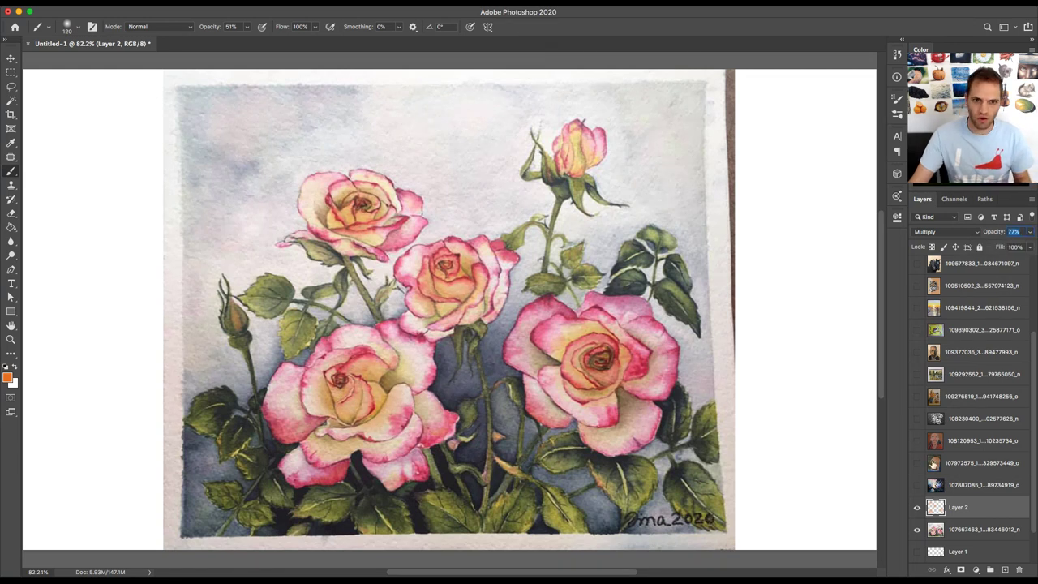
# - Toggle Layer 2's visibility to compare the rose painting with and without the warmer centres
pyautogui.click(917, 508)
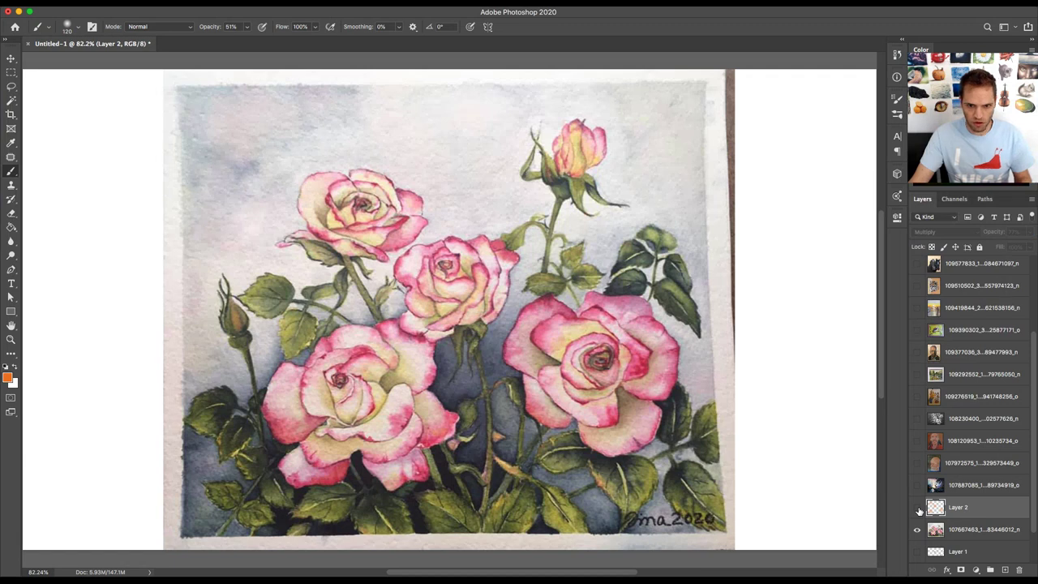
pyautogui.click(918, 507)
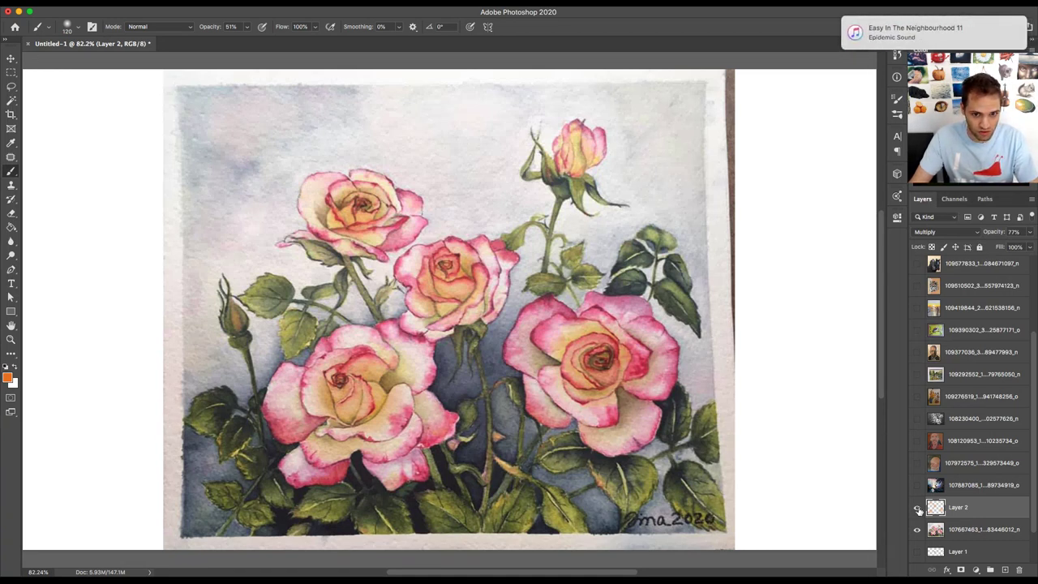
pyautogui.click(918, 508)
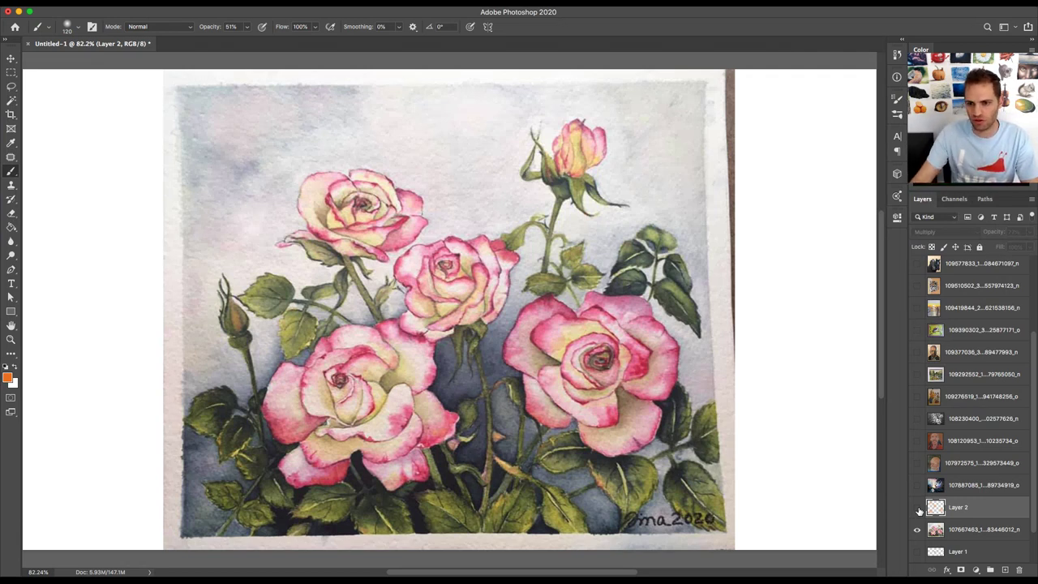
pyautogui.click(917, 508)
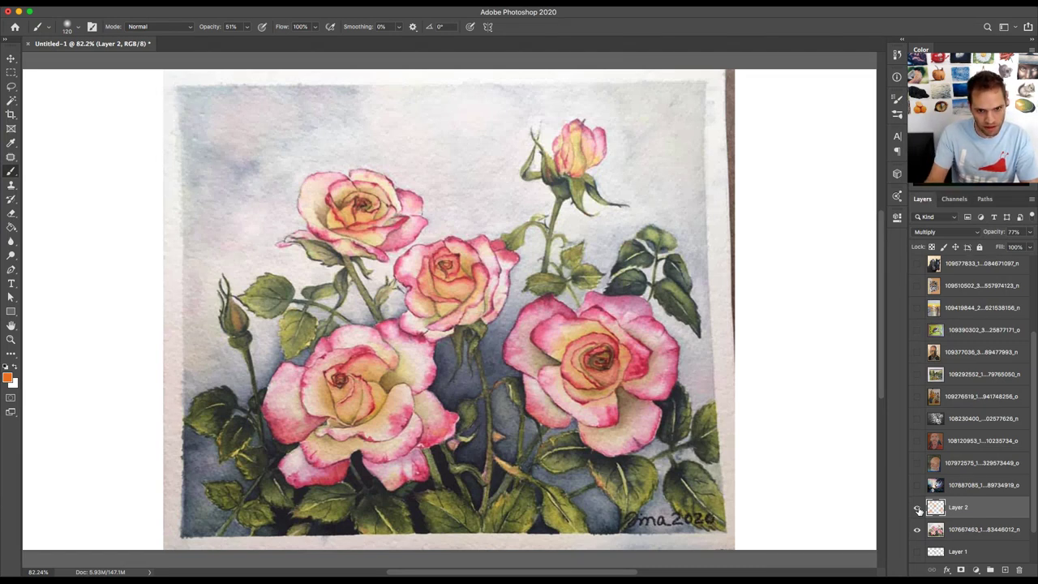
pyautogui.click(917, 508)
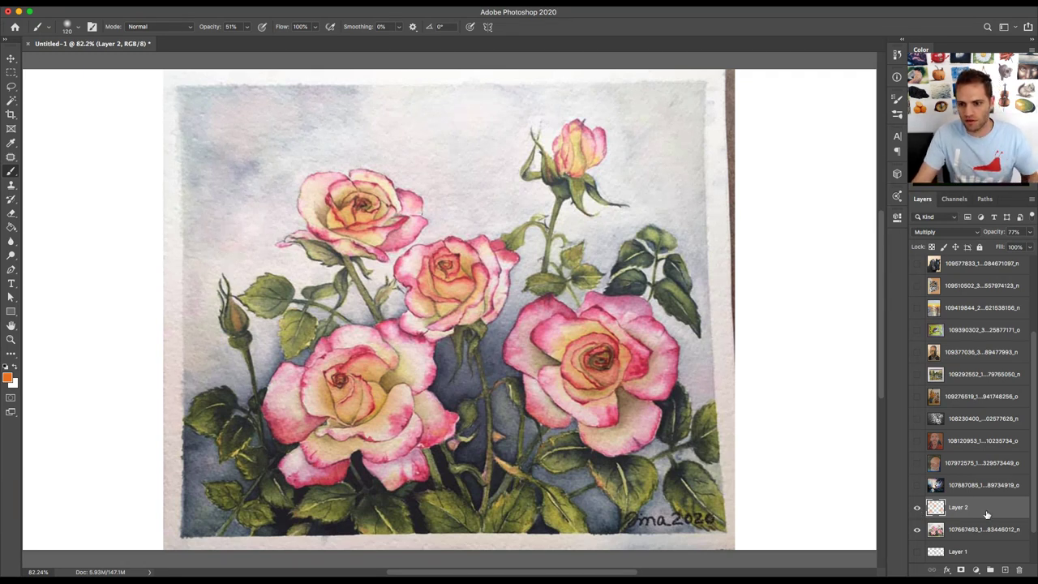
# - Hide Layer 2 and the rose painting, and show the fantasy landscape with the deer instead
pyautogui.click(917, 511)
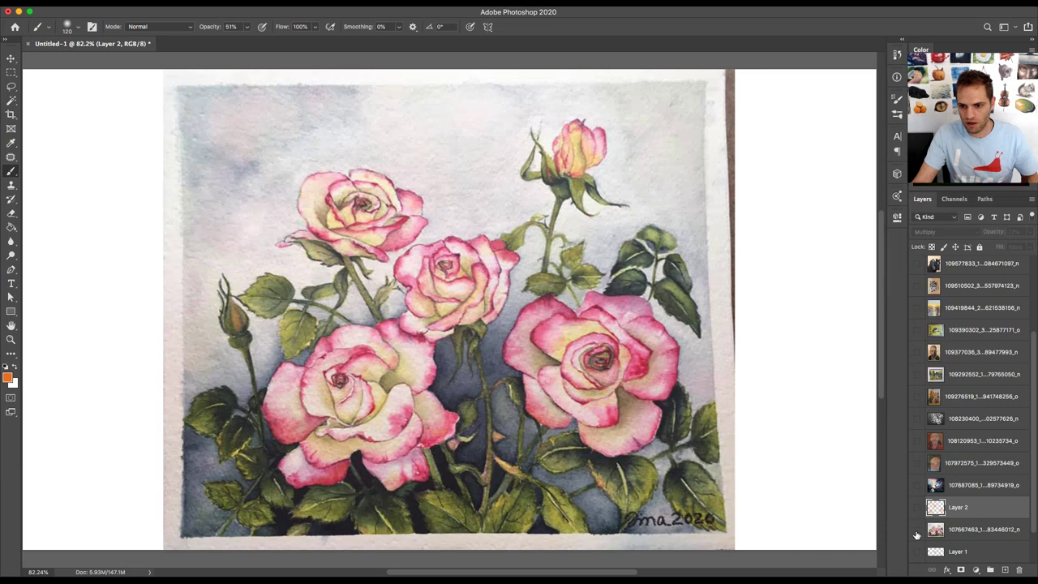
pyautogui.click(918, 529)
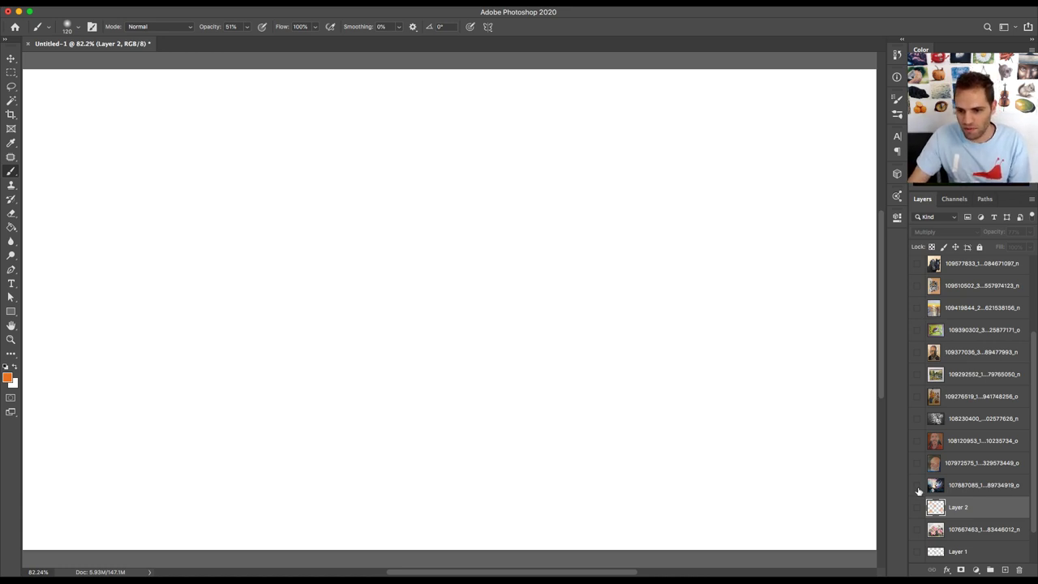
pyautogui.click(917, 485)
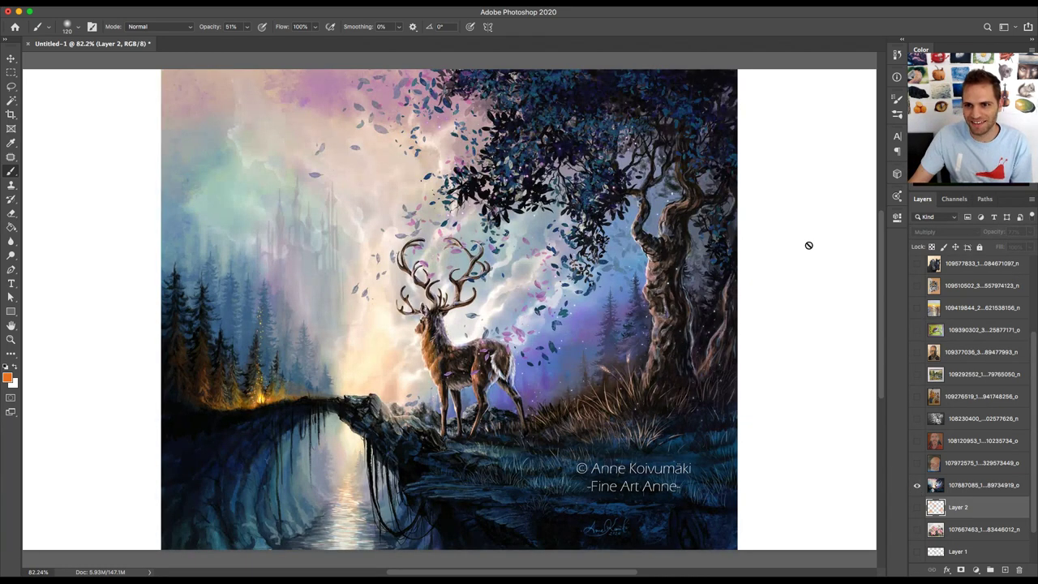
# - Examine the light reflections on the water beneath the rock arch, then fit the whole deer landscape on screen
pyautogui.press('z')
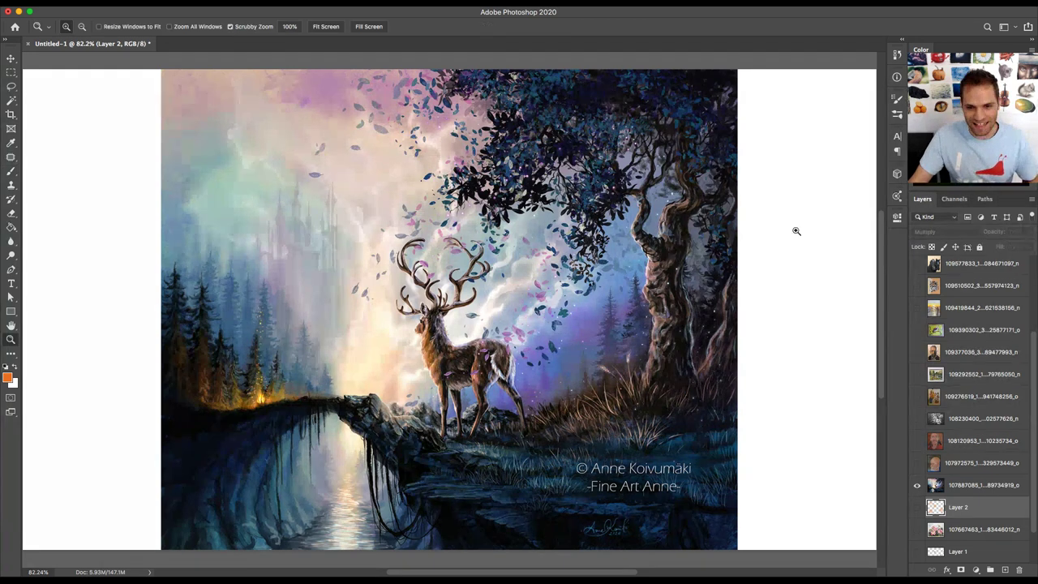
pyautogui.rightClick(716, 237)
pyautogui.click(777, 238)
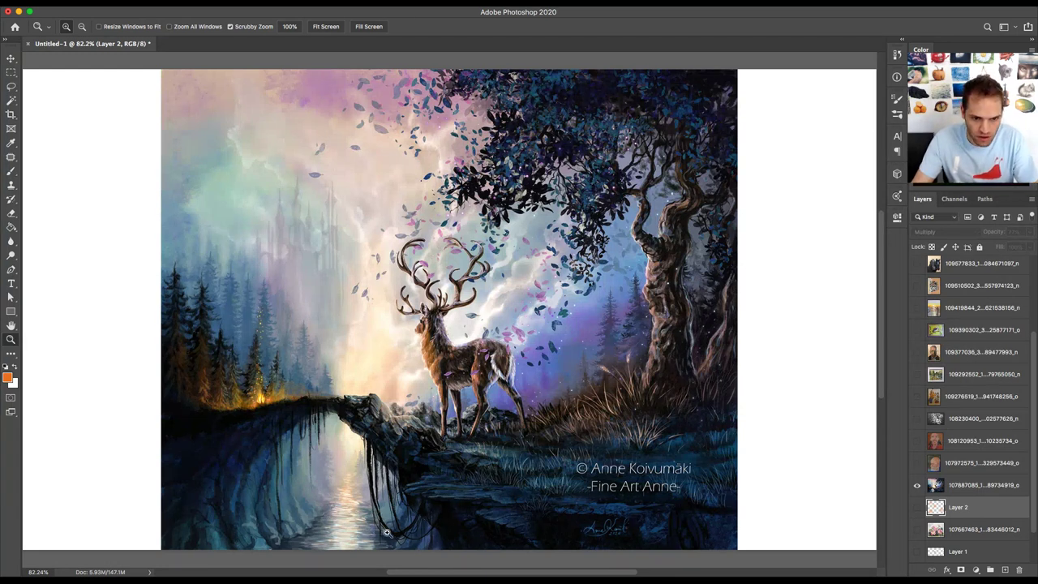
pyautogui.moveTo(359, 534); pyautogui.dragTo(392, 521)
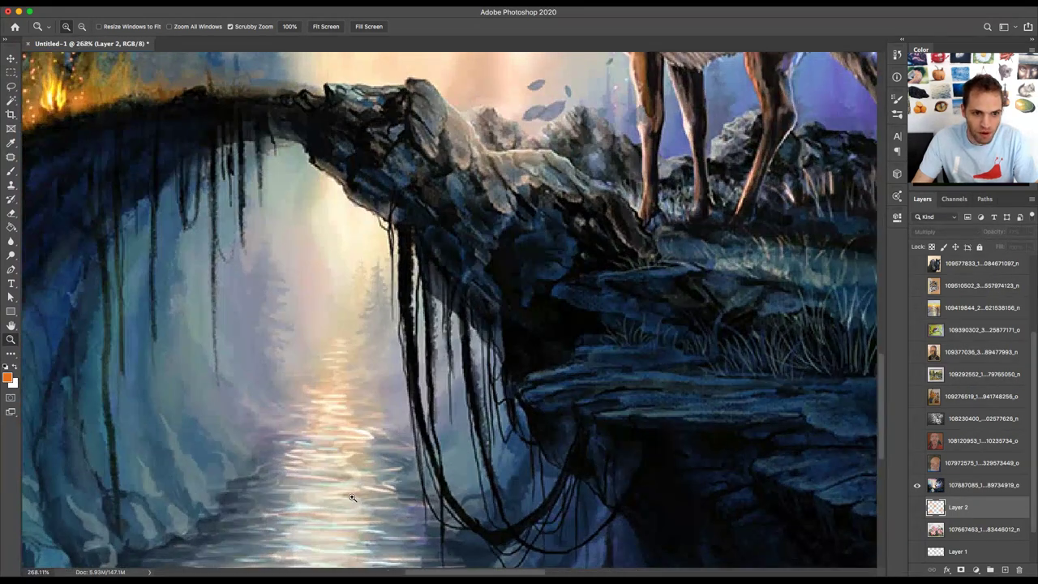
pyautogui.scroll(-2, 357, 498)
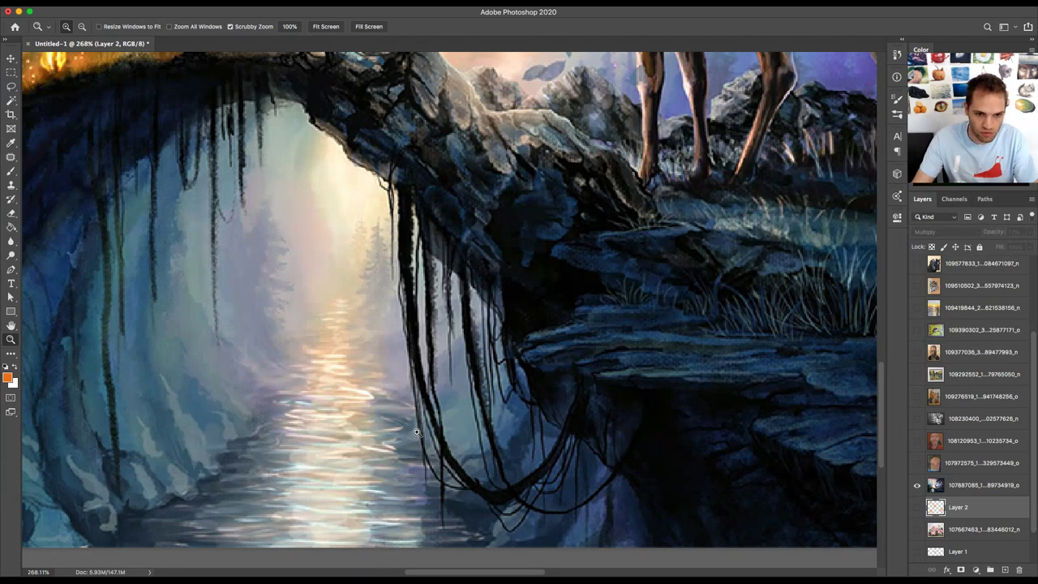
pyautogui.moveTo(335, 428)
pyautogui.mouseDown()
pyautogui.moveTo(312, 429)
pyautogui.moveTo(331, 422)
pyautogui.mouseUp()
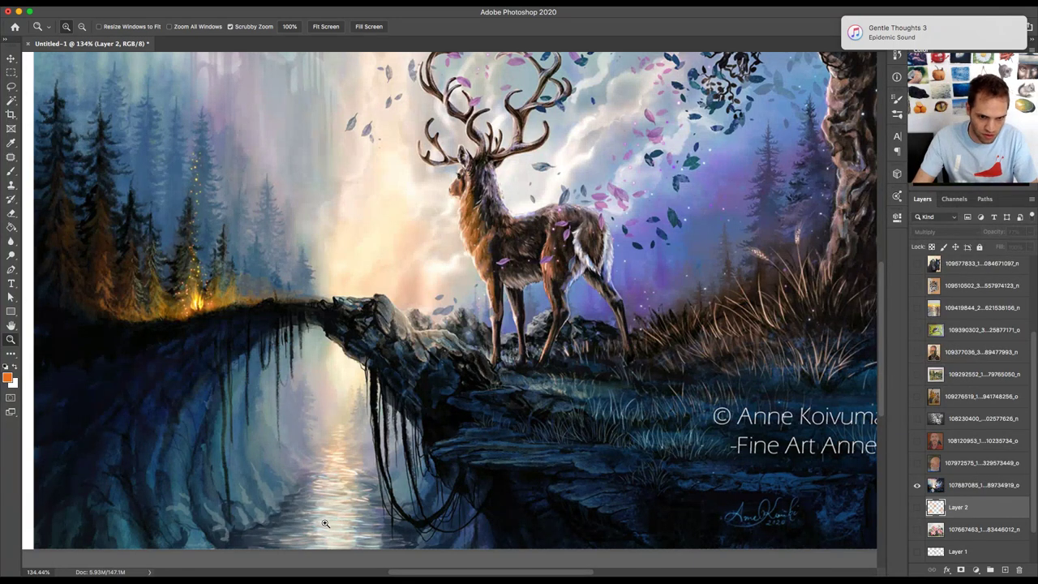
pyautogui.moveTo(354, 474); pyautogui.dragTo(367, 474)
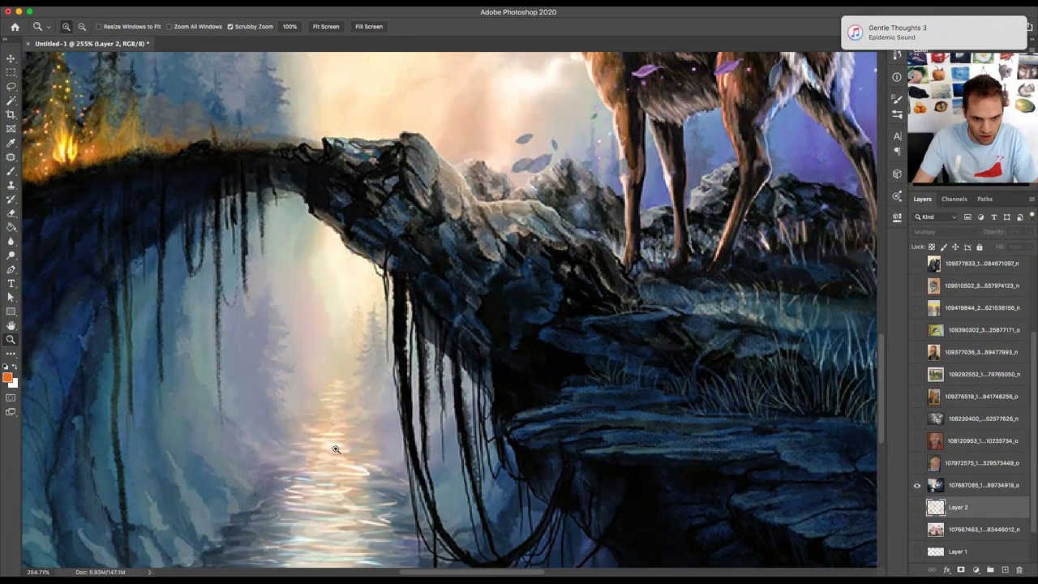
pyautogui.moveTo(332, 486); pyautogui.dragTo(328, 489)
pyautogui.rightClick(486, 450)
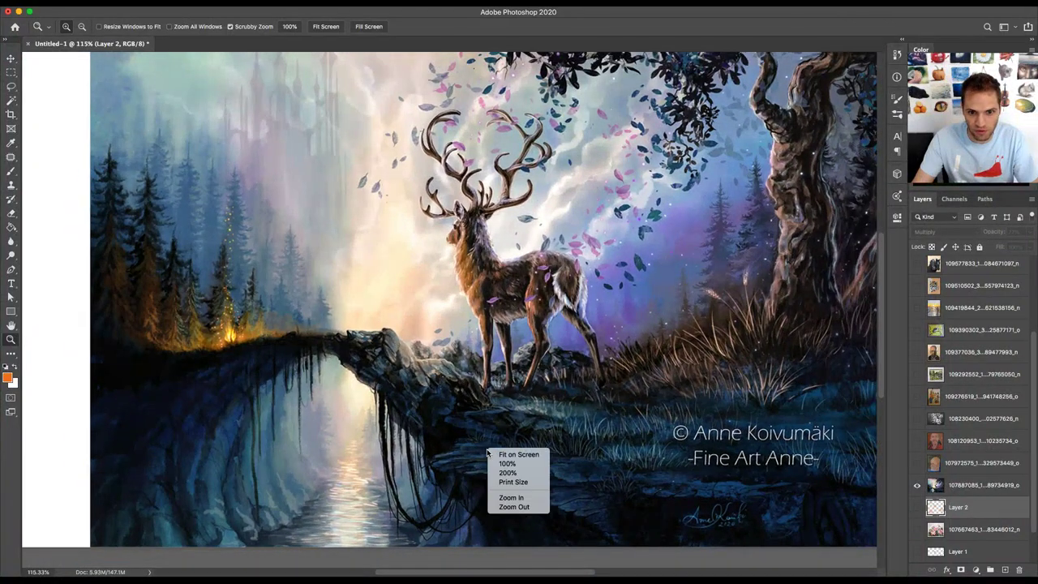
pyautogui.click(509, 457)
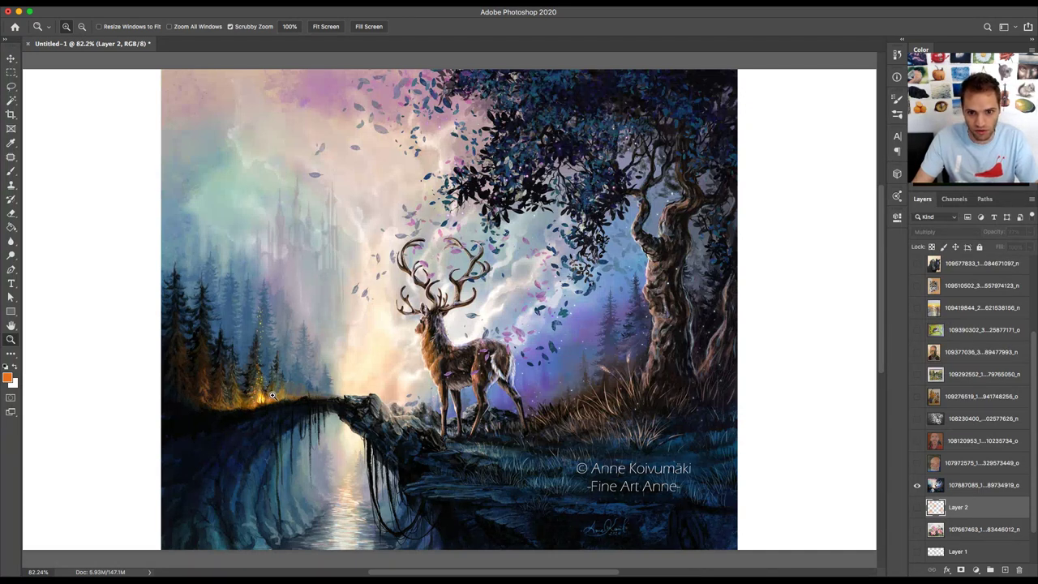
# - Hide the deer landscape and show the bearded man's profile portrait, fitted on screen
pyautogui.click(917, 484)
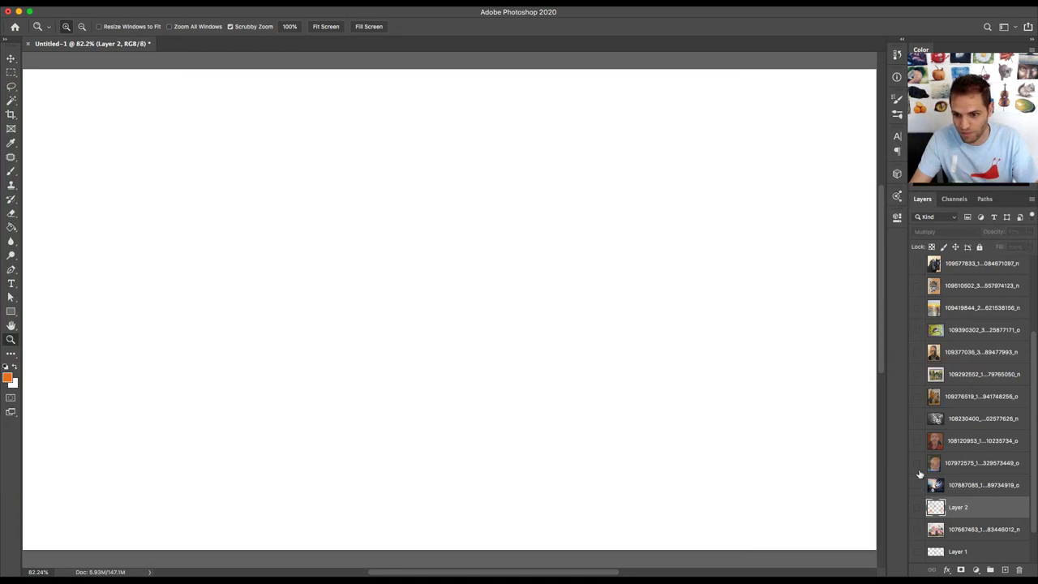
pyautogui.click(918, 465)
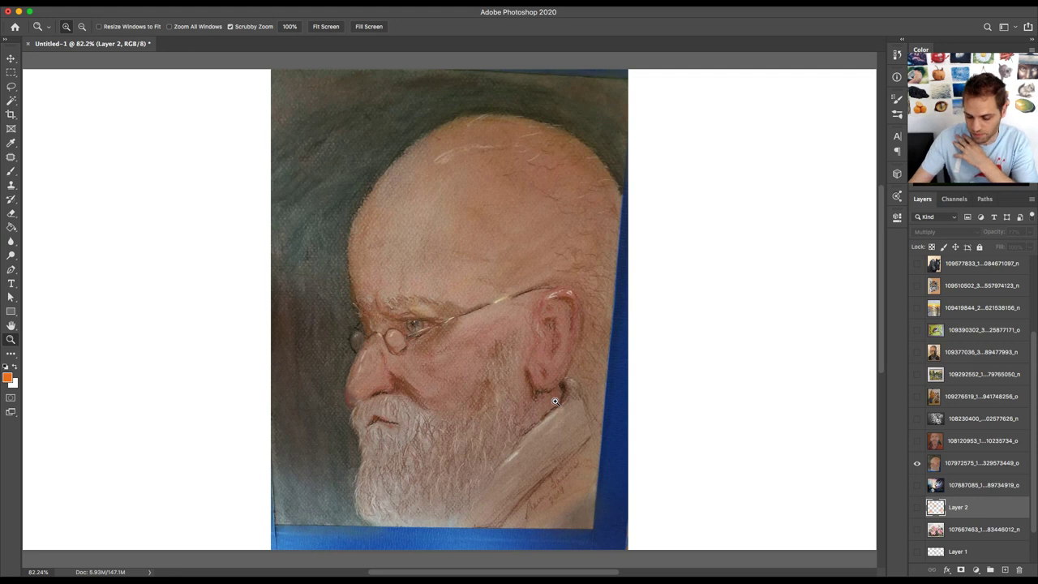
pyautogui.moveTo(566, 400); pyautogui.dragTo(560, 398)
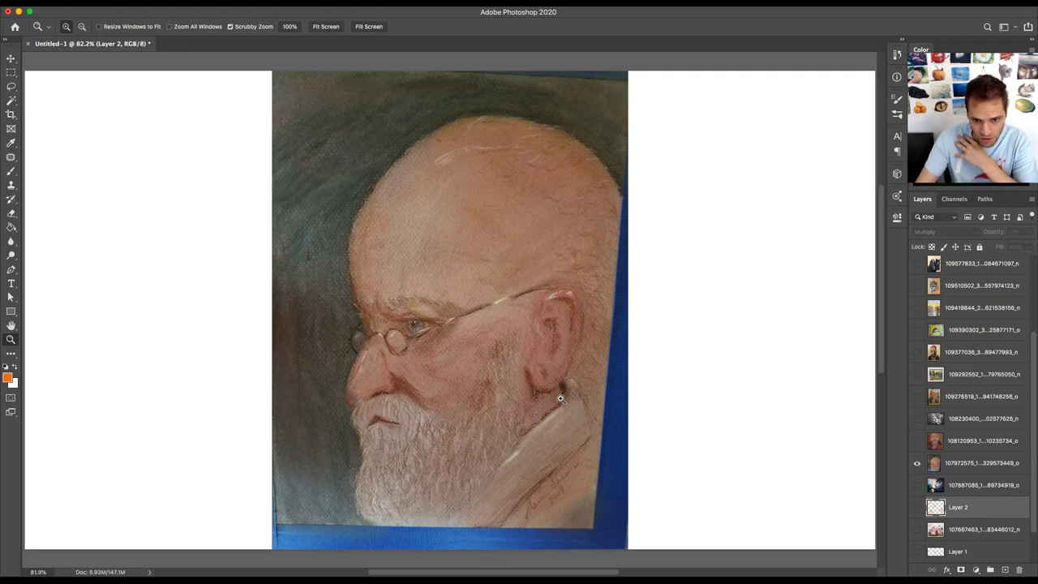
pyautogui.rightClick(560, 399)
pyautogui.click(568, 401)
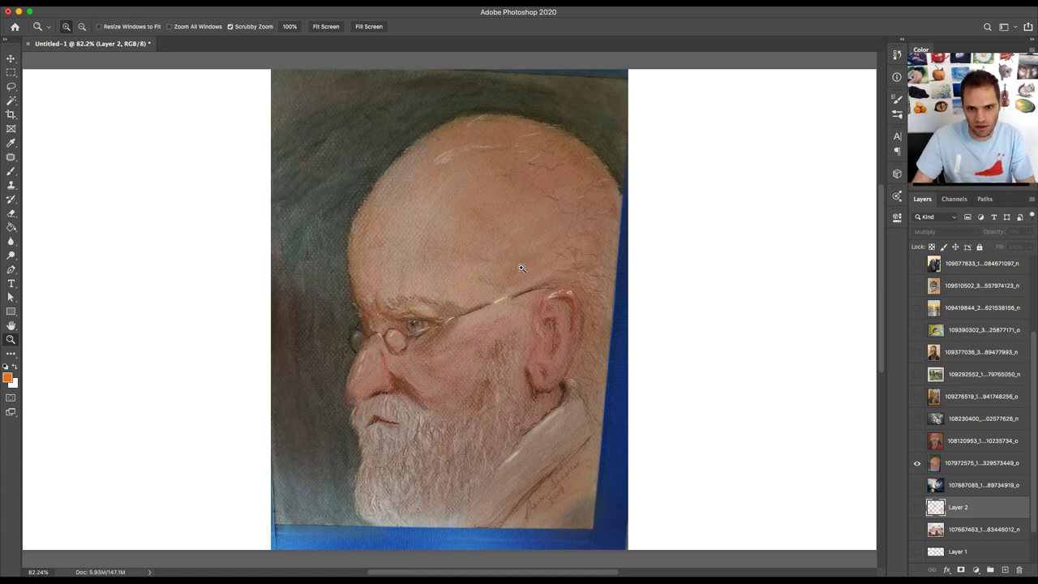
pyautogui.scroll(-1, 519, 268)
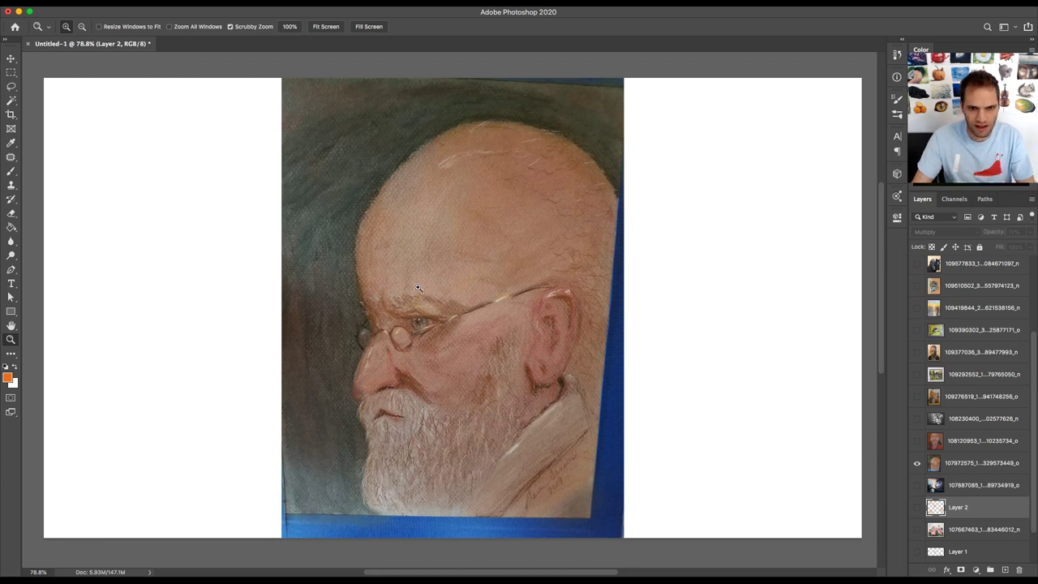
pyautogui.rightClick(467, 290)
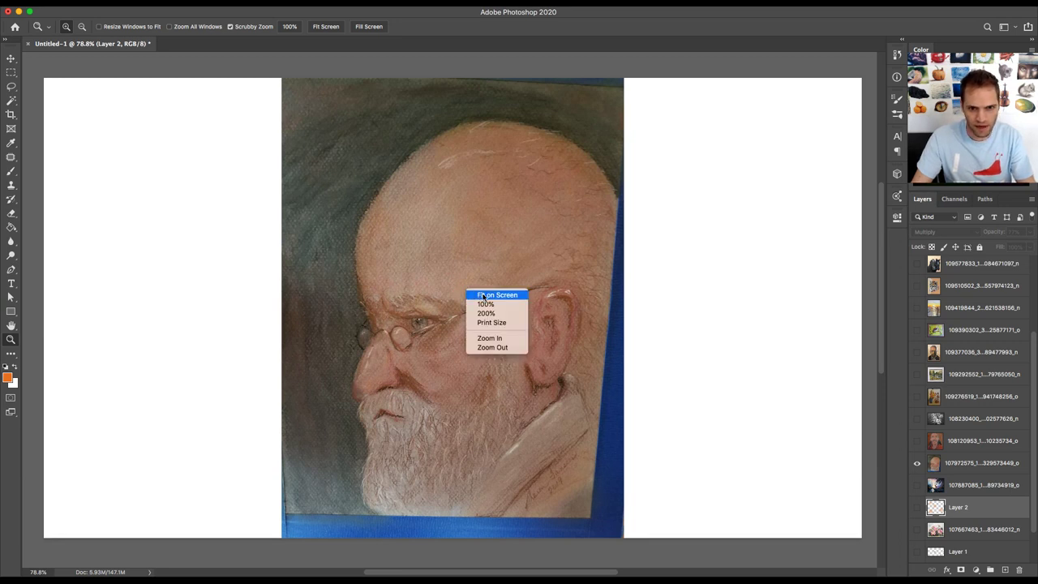
pyautogui.click(637, 280)
pyautogui.rightClick(486, 294)
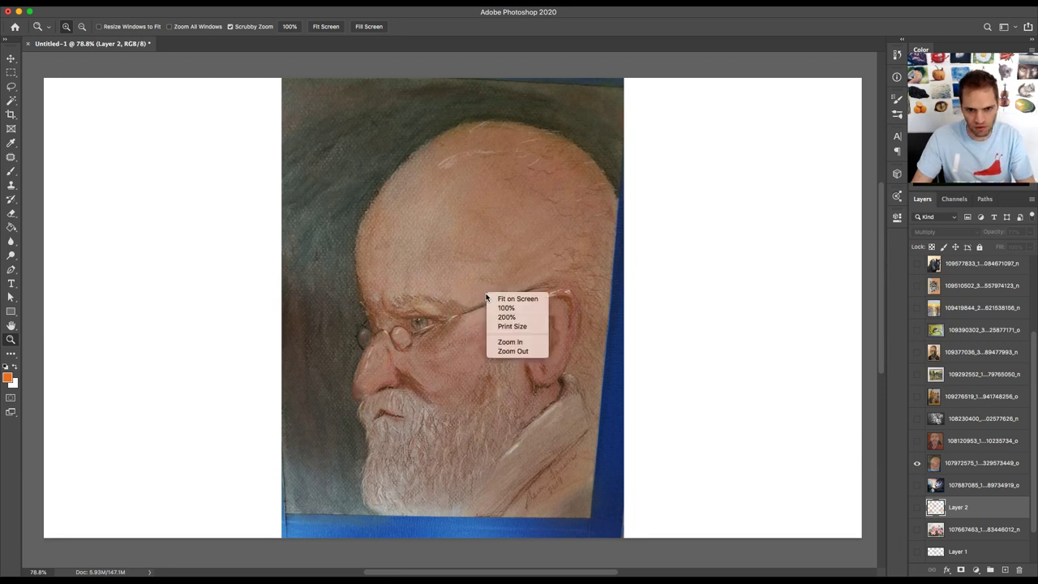
pyautogui.click(495, 298)
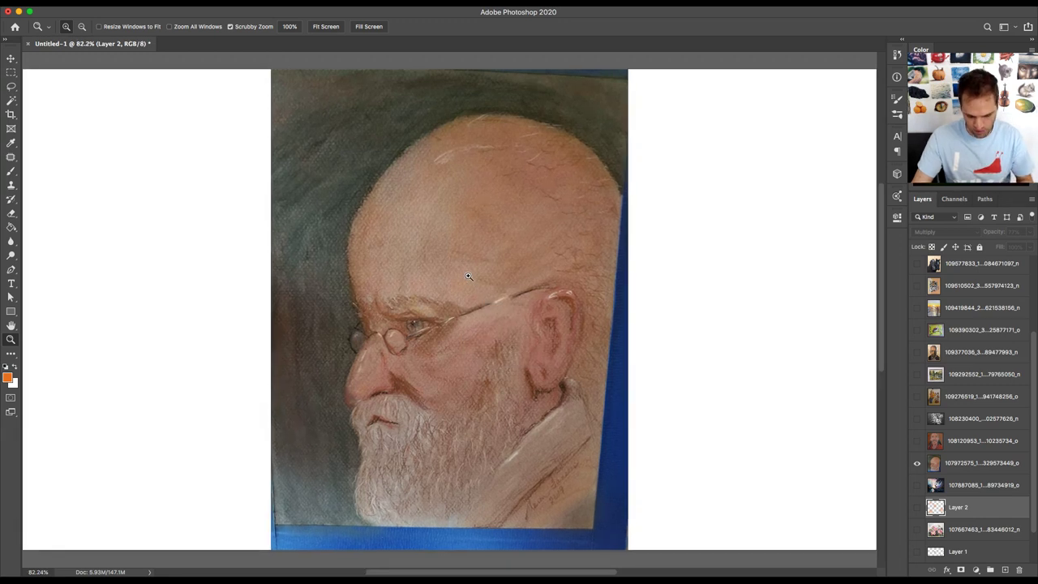
# - Add a new empty layer directly above the bearded man's portrait for brush work
pyautogui.press('b')
pyautogui.click(969, 463)
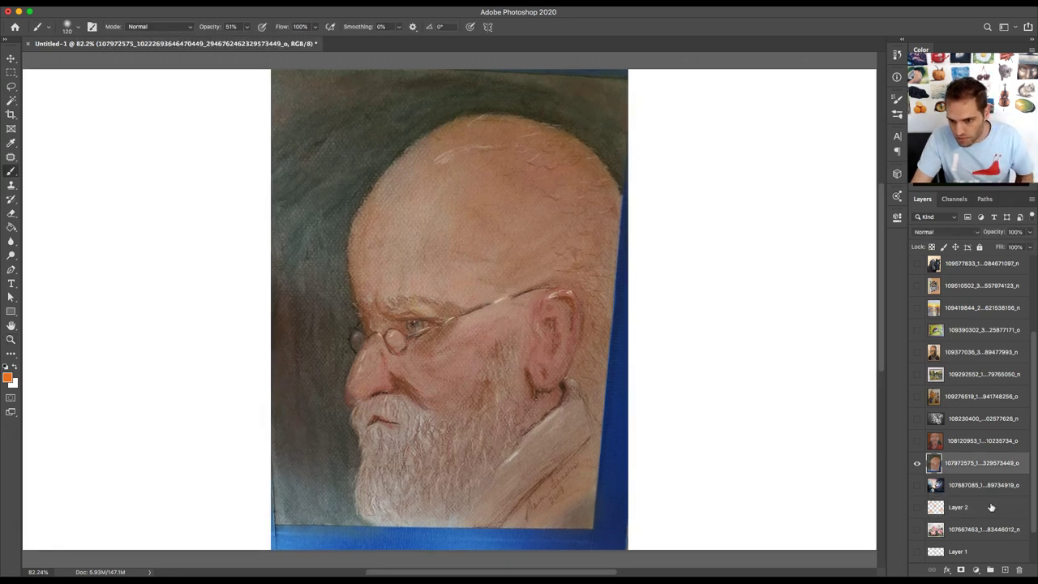
pyautogui.click(1005, 569)
# - Set up a bright pink size 15 brush at 1% opacity and try a near-vertical line through the portrait's middle
pyautogui.press('[')
pyautogui.press('[')
pyautogui.press('[')
pyautogui.press('[')
pyautogui.press('[')
pyautogui.click(247, 26)
pyautogui.moveTo(248, 40); pyautogui.dragTo(222, 39)
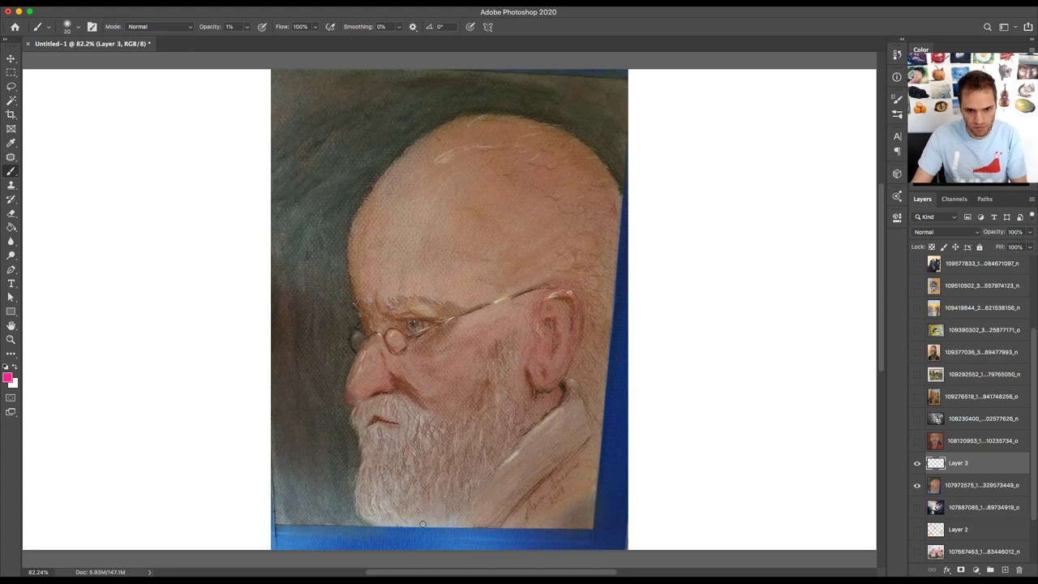
pyautogui.press('[')
pyautogui.press('[')
pyautogui.moveTo(431, 122)
pyautogui.mouseDown()
pyautogui.moveTo(445, 59)
pyautogui.moveTo(445, 68)
pyautogui.mouseUp()
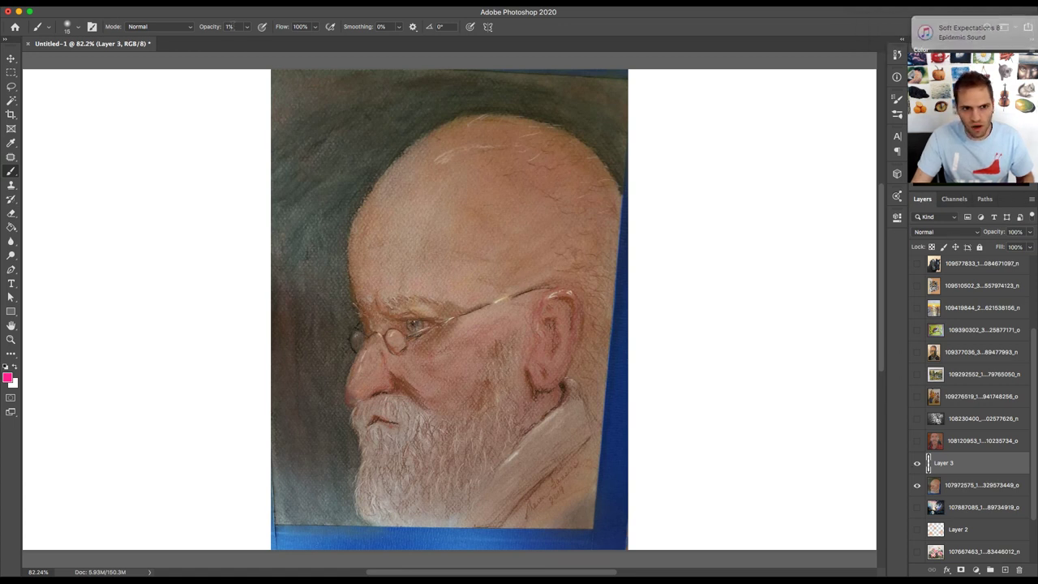
# - Raise the brush opacity to 100% and draw a straight pink line from the beard's lower edge up to the portrait's upper edge
pyautogui.moveTo(248, 41); pyautogui.dragTo(296, 40)
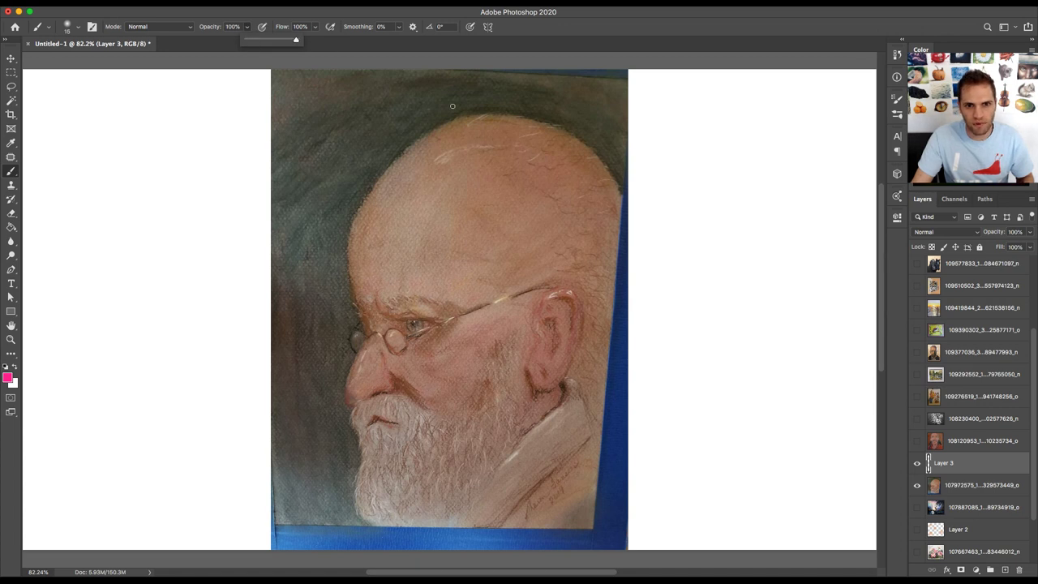
pyautogui.click(428, 528)
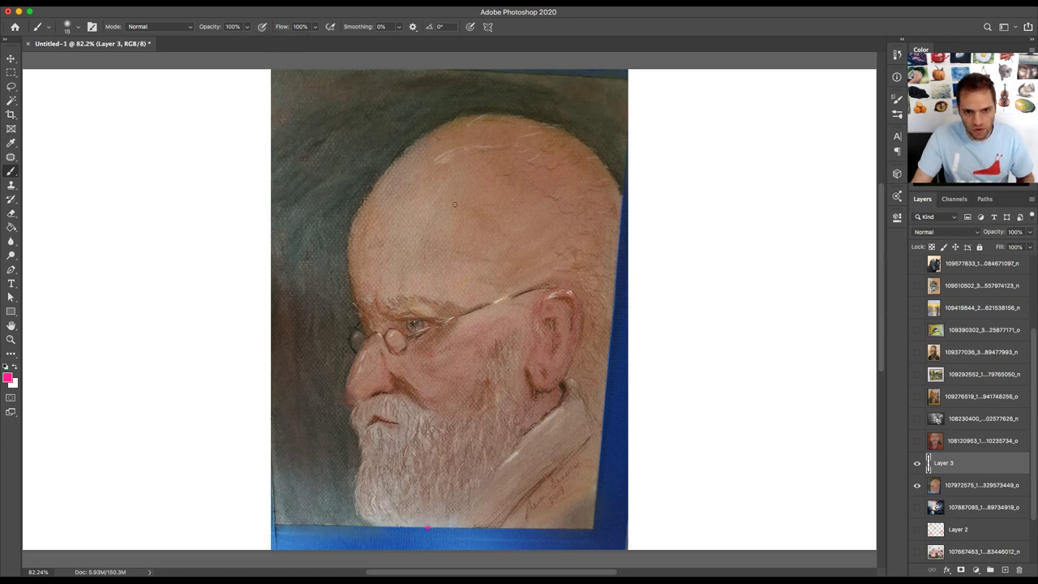
pyautogui.keyDown('shift'); pyautogui.click(445, 70); pyautogui.keyUp('shift')
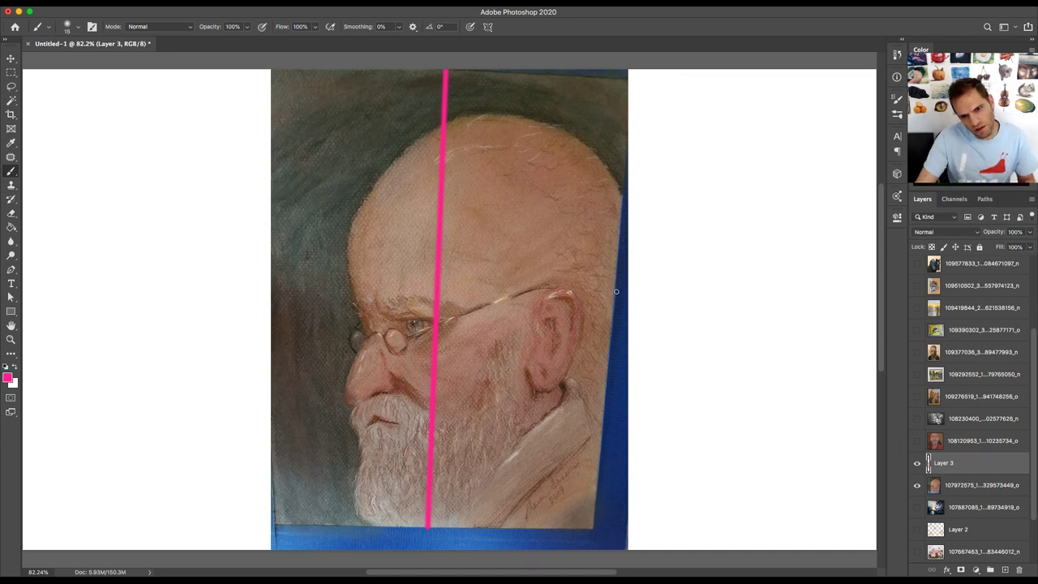
# - Try a straight pink line crossing the forehead from behind the ear to beyond the portrait's opposite edge, and undo it
pyautogui.keyDown('shift'); pyautogui.click(257, 266); pyautogui.keyUp('shift')
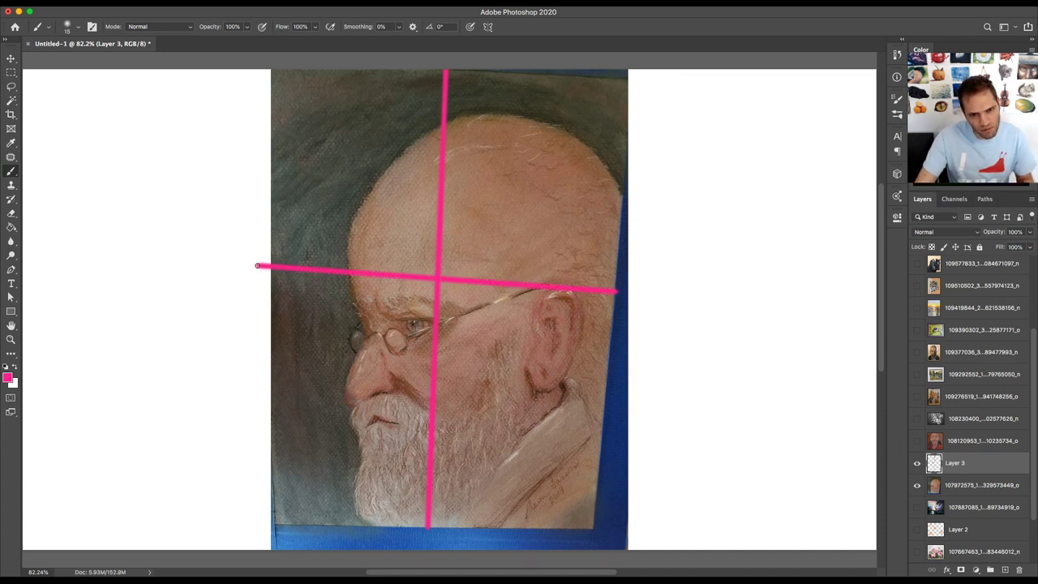
pyautogui.press('super+z')
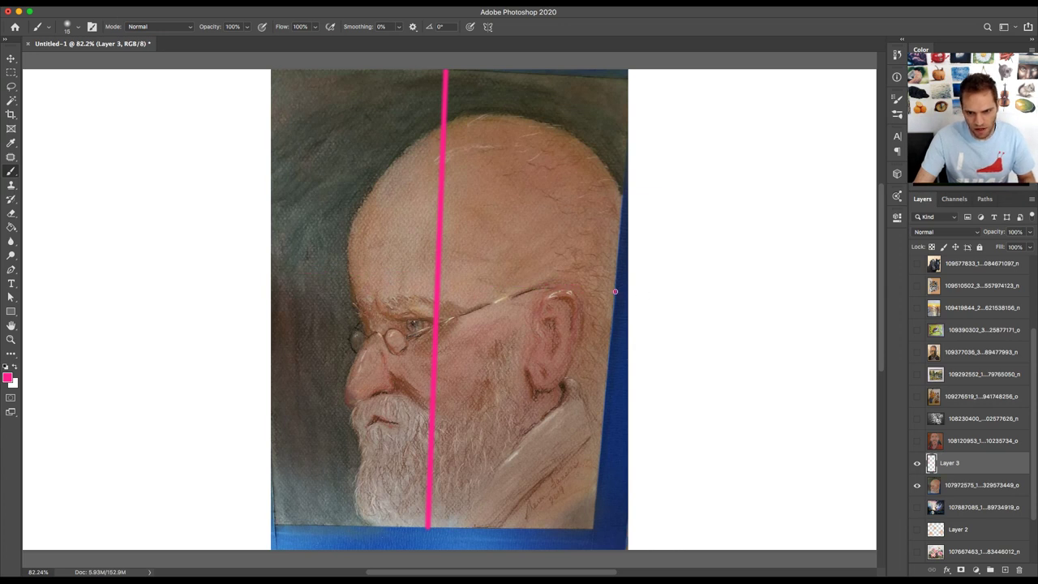
# - Finish the straight pink horizontal line across the portrait's forehead, and circle the visible eye and the central crossing in pink
pyautogui.keyDown('shift'); pyautogui.click(271, 279); pyautogui.keyUp('shift')
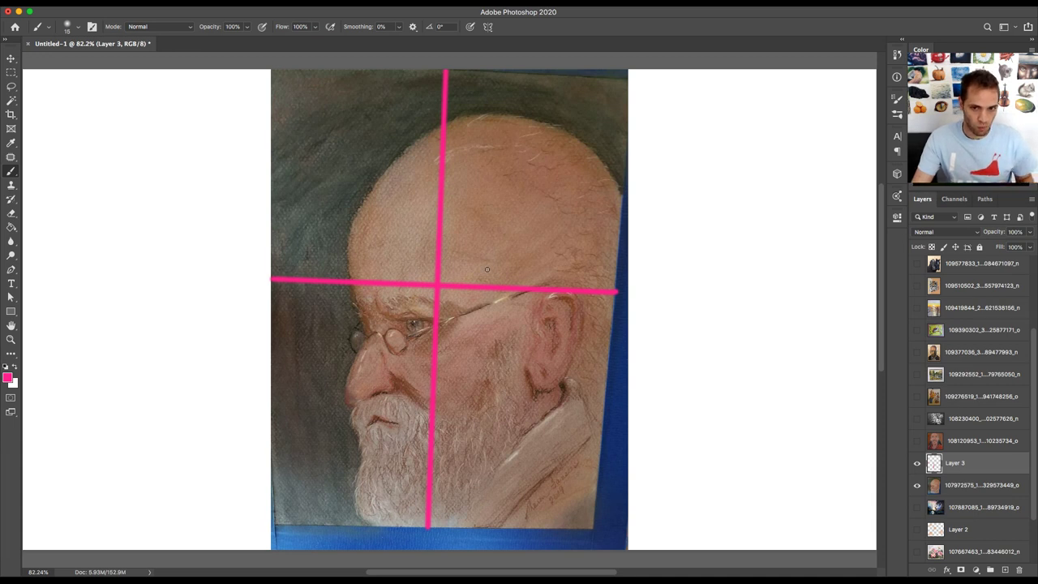
pyautogui.moveTo(410, 315)
pyautogui.mouseDown()
pyautogui.moveTo(400, 336)
pyautogui.moveTo(425, 325)
pyautogui.moveTo(411, 314)
pyautogui.mouseUp()
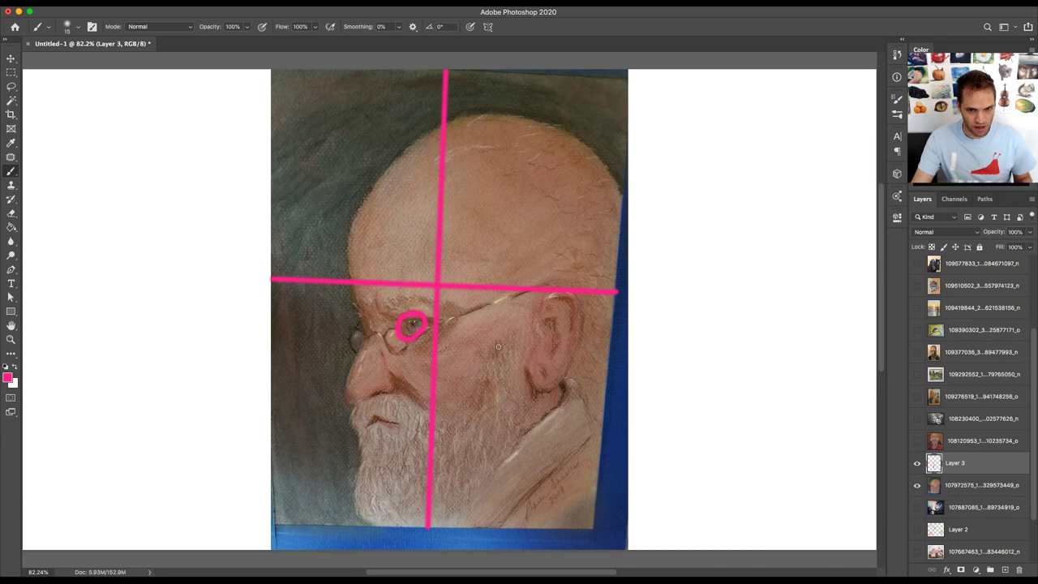
pyautogui.moveTo(445, 271)
pyautogui.mouseDown()
pyautogui.moveTo(420, 285)
pyautogui.moveTo(437, 299)
pyautogui.moveTo(444, 273)
pyautogui.mouseUp()
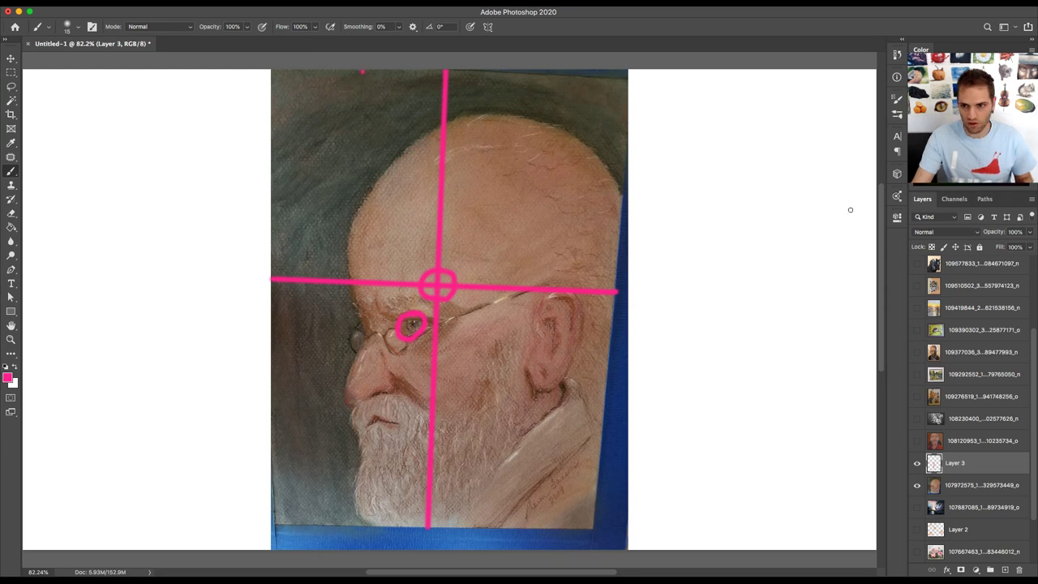
# - Switch the brush colour to bright green and draw two straight near-vertical lines dividing the portrait's width into thirds
pyautogui.click(925, 155)
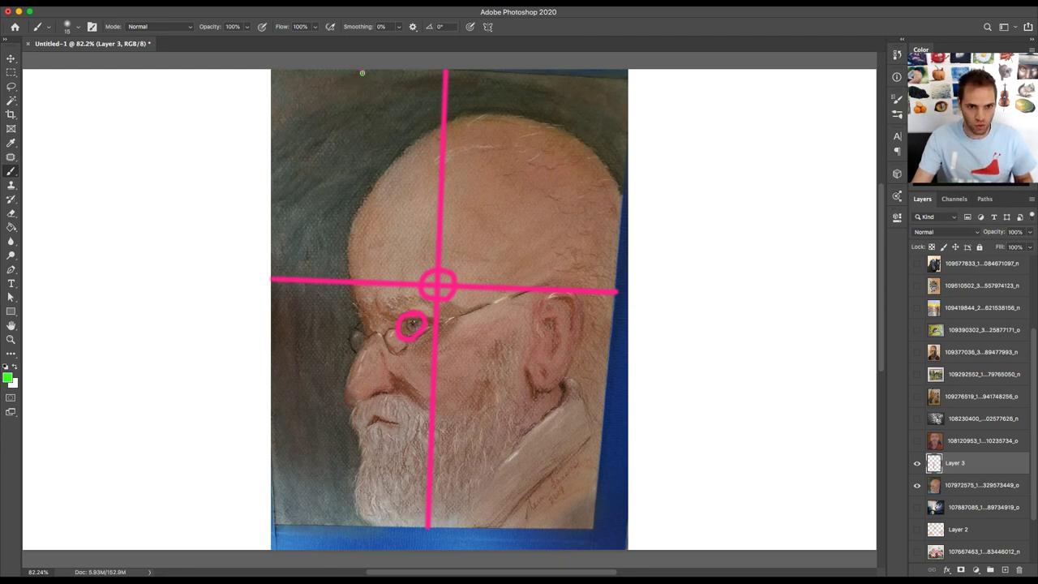
pyautogui.keyDown('shift'); pyautogui.click(340, 526); pyautogui.keyUp('shift')
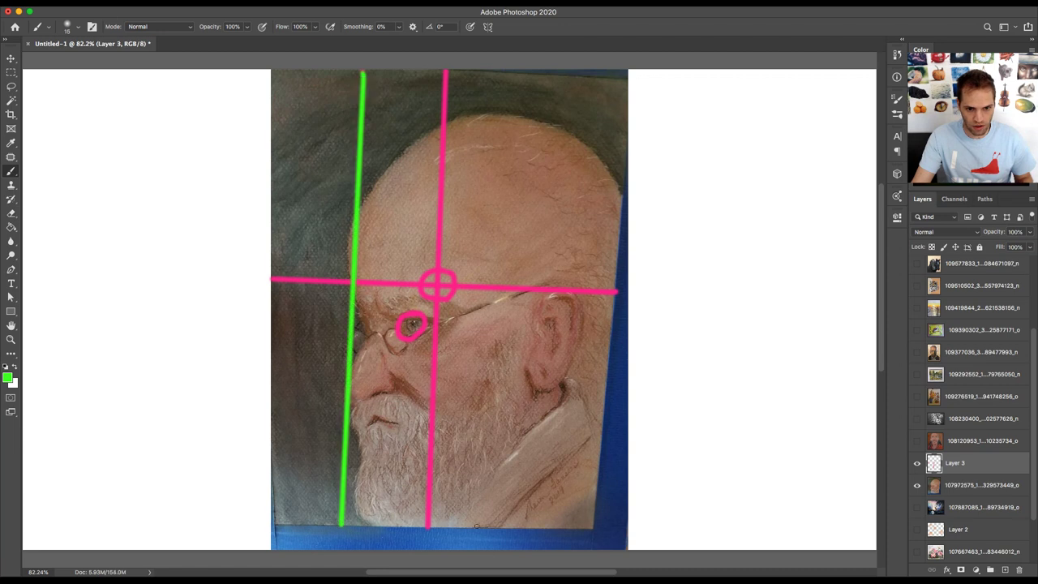
pyautogui.click(500, 527)
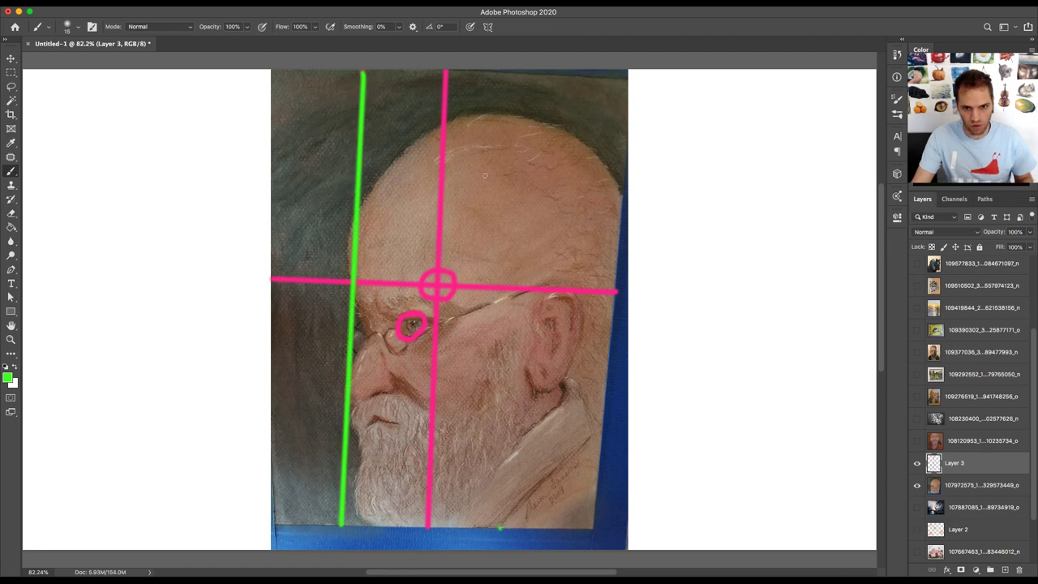
pyautogui.keyDown('shift'); pyautogui.click(531, 73); pyautogui.keyUp('shift')
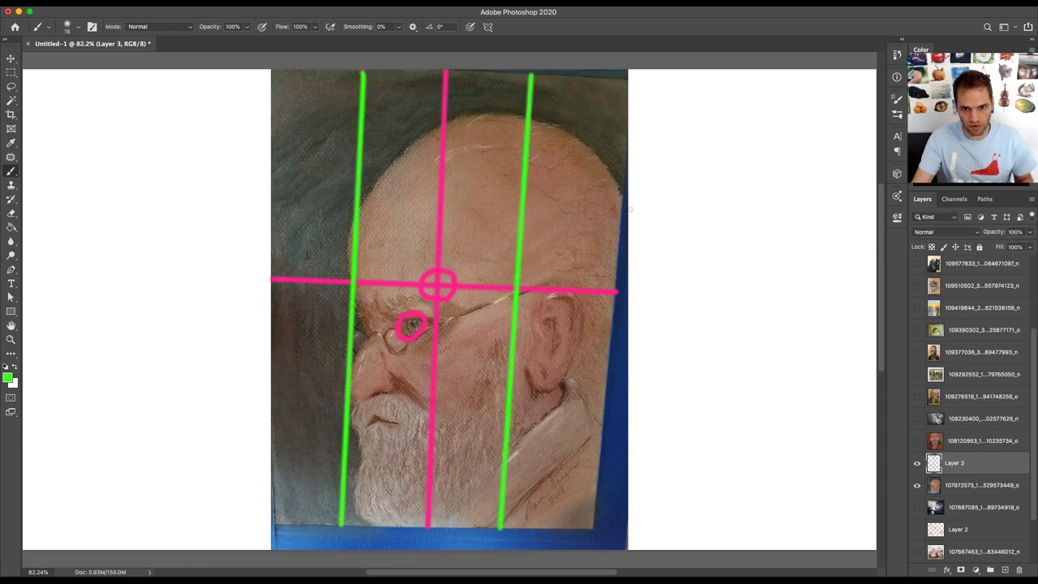
# - Draw two straight green lines across the portrait, through the upper forehead and the moustache, dividing its height into thirds
pyautogui.click(620, 210)
pyautogui.keyDown('shift'); pyautogui.click(271, 190); pyautogui.keyUp('shift')
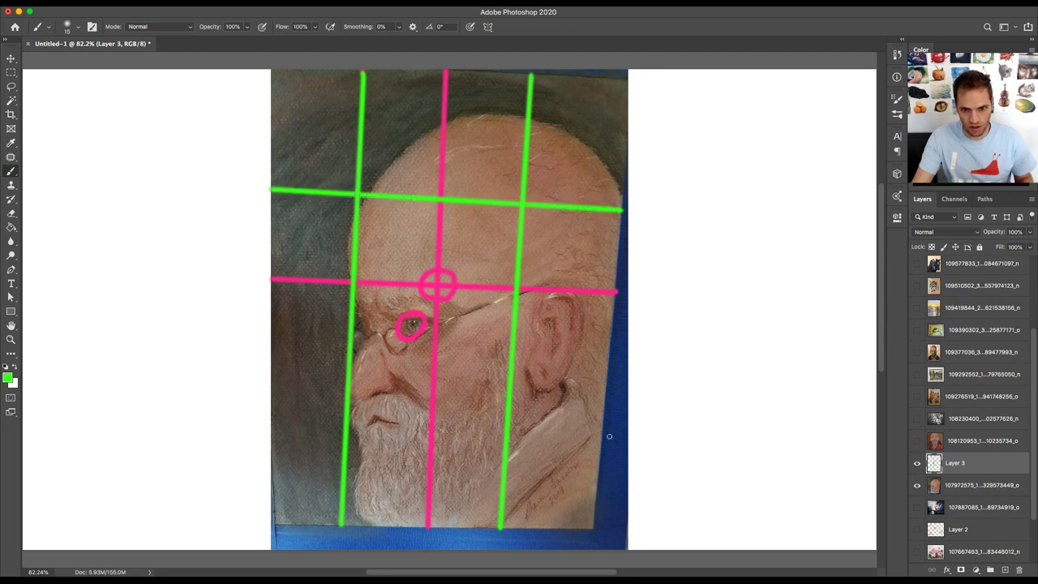
pyautogui.keyDown('shift'); pyautogui.click(271, 398); pyautogui.keyUp('shift')
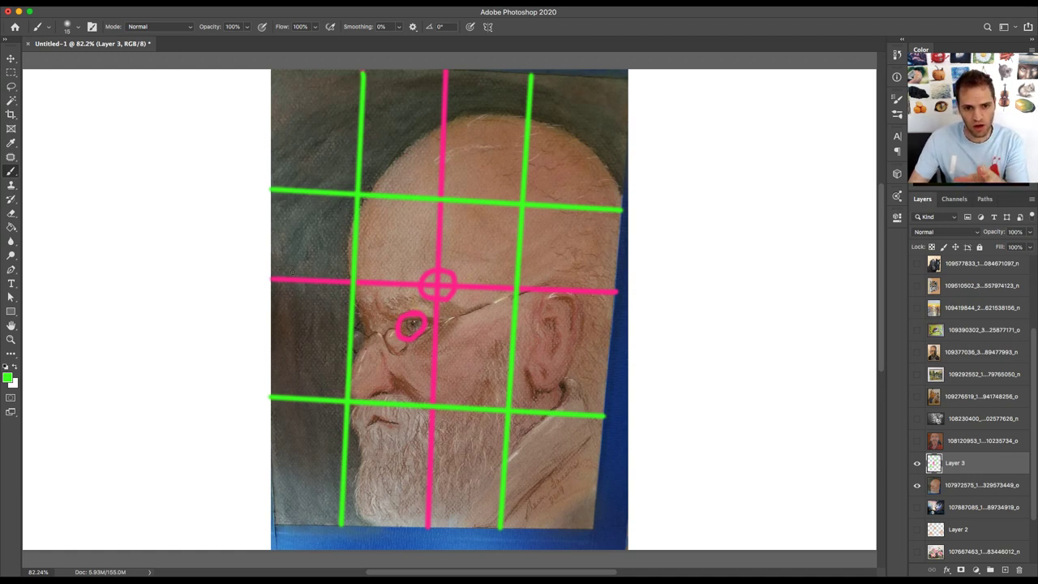
# - Circle the eye in green and mark the four intersections of the thirds grid with green crosses
pyautogui.moveTo(420, 316)
pyautogui.mouseDown()
pyautogui.moveTo(392, 327)
pyautogui.moveTo(418, 338)
pyautogui.moveTo(421, 318)
pyautogui.mouseUp()
pyautogui.moveTo(378, 184)
pyautogui.mouseDown()
pyautogui.moveTo(339, 204)
pyautogui.moveTo(365, 204)
pyautogui.mouseUp()
pyautogui.moveTo(537, 188); pyautogui.dragTo(504, 217)
pyautogui.moveTo(502, 178); pyautogui.dragTo(519, 203)
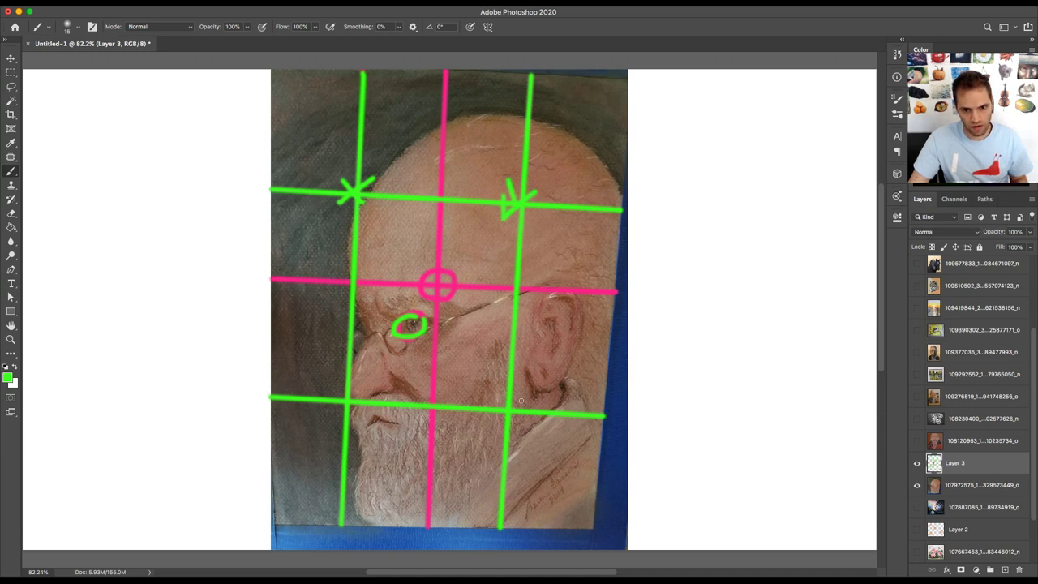
pyautogui.moveTo(515, 404); pyautogui.dragTo(493, 422)
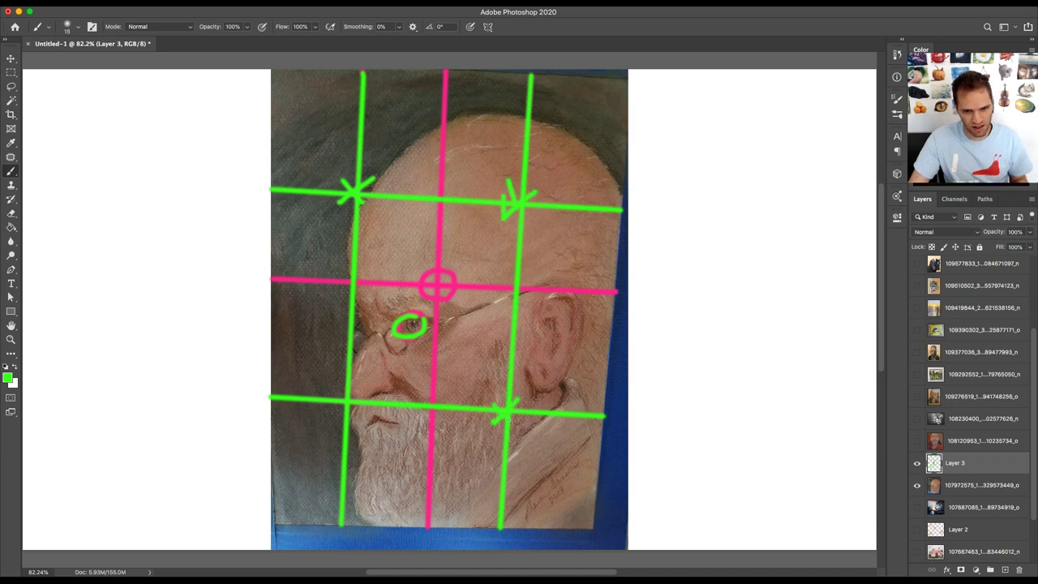
pyautogui.moveTo(362, 393)
pyautogui.mouseDown()
pyautogui.moveTo(334, 391)
pyautogui.moveTo(359, 412)
pyautogui.mouseUp()
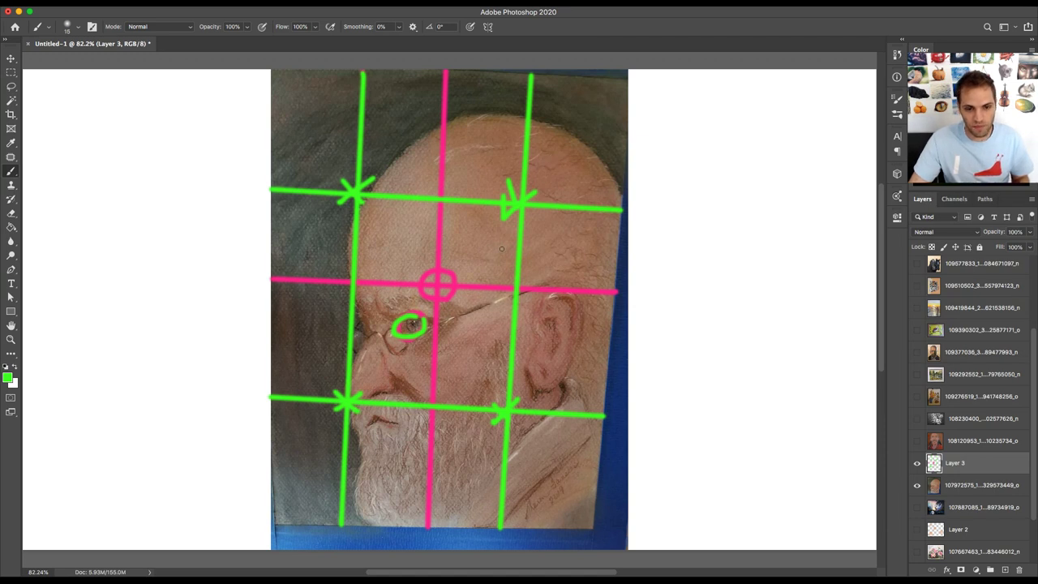
# - Circle the central pink crossing in green, and undo the extra green stroke at the upper intersection above the ear
pyautogui.moveTo(445, 284)
pyautogui.mouseDown()
pyautogui.moveTo(418, 276)
pyautogui.moveTo(442, 302)
pyautogui.moveTo(446, 271)
pyautogui.moveTo(428, 272)
pyautogui.mouseUp()
pyautogui.moveTo(526, 187)
pyautogui.mouseDown()
pyautogui.moveTo(497, 197)
pyautogui.moveTo(496, 225)
pyautogui.moveTo(545, 215)
pyautogui.moveTo(532, 180)
pyautogui.mouseUp()
pyautogui.press('super+z')
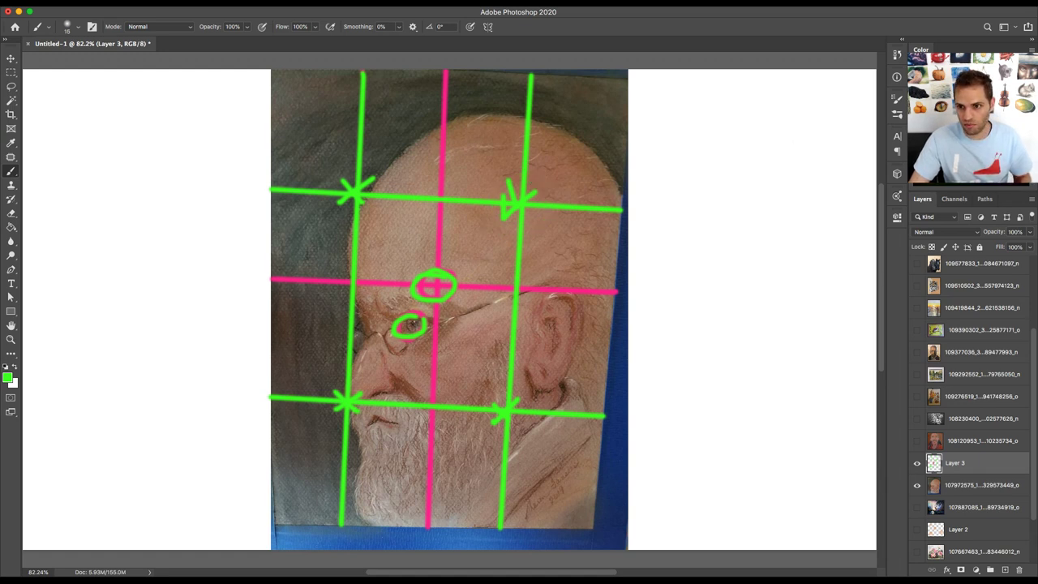
# - Ring the two upper thirds intersections and the central crossing in blue
pyautogui.moveTo(529, 176)
pyautogui.mouseDown()
pyautogui.moveTo(498, 189)
pyautogui.moveTo(499, 217)
pyautogui.moveTo(524, 223)
pyautogui.moveTo(537, 204)
pyautogui.moveTo(526, 177)
pyautogui.mouseUp()
pyautogui.moveTo(363, 172)
pyautogui.mouseDown()
pyautogui.moveTo(335, 185)
pyautogui.moveTo(338, 206)
pyautogui.moveTo(366, 206)
pyautogui.moveTo(361, 172)
pyautogui.mouseUp()
pyautogui.moveTo(445, 265)
pyautogui.mouseDown()
pyautogui.moveTo(408, 281)
pyautogui.moveTo(416, 300)
pyautogui.moveTo(440, 303)
pyautogui.moveTo(456, 289)
pyautogui.moveTo(442, 262)
pyautogui.mouseUp()
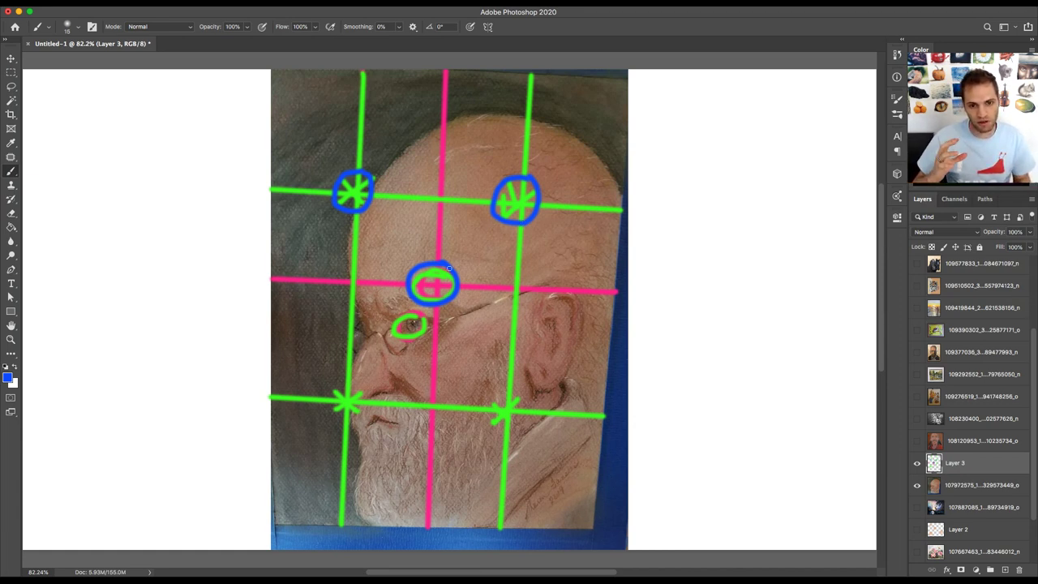
# - Hide the composition guides on Layer 3 and add a new empty layer above them for retouching
pyautogui.click(917, 463)
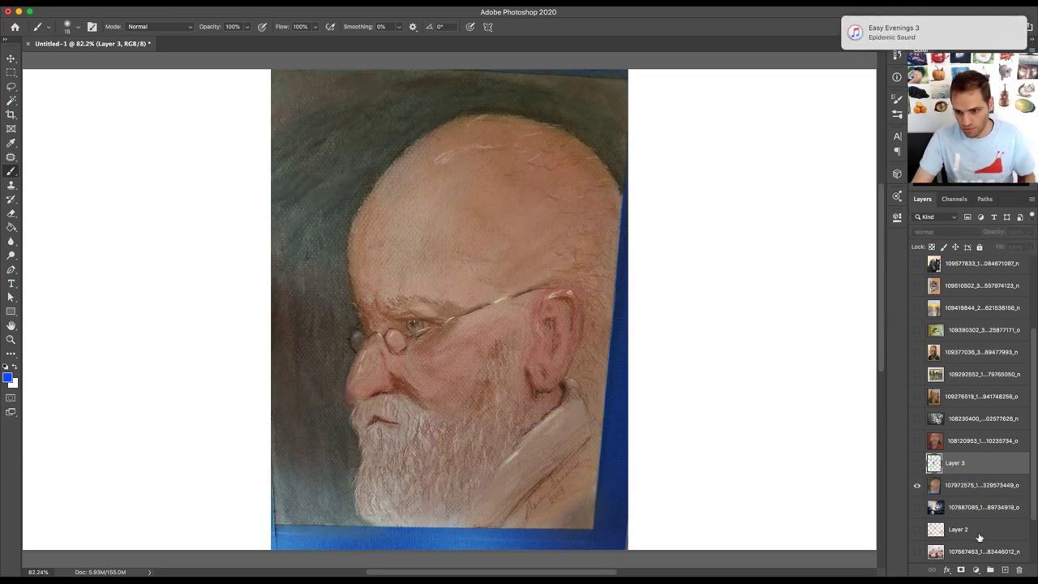
pyautogui.click(1005, 570)
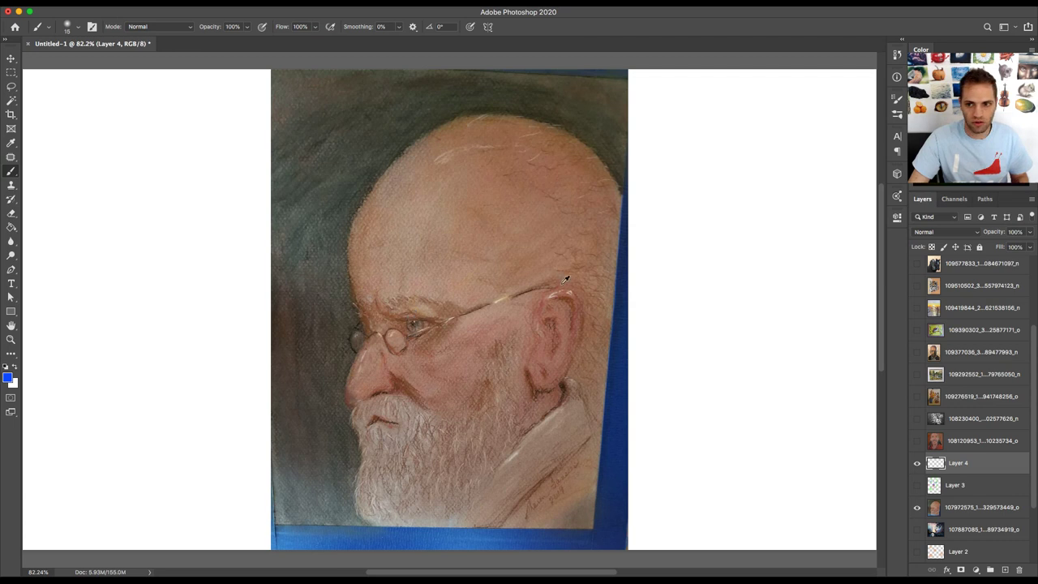
# - Darken the upper eyelid, the pupil and the spectacle edge beneath the eye with sampled brown tones and a size 4 brush
pyautogui.click(933, 122)
pyautogui.press('d')
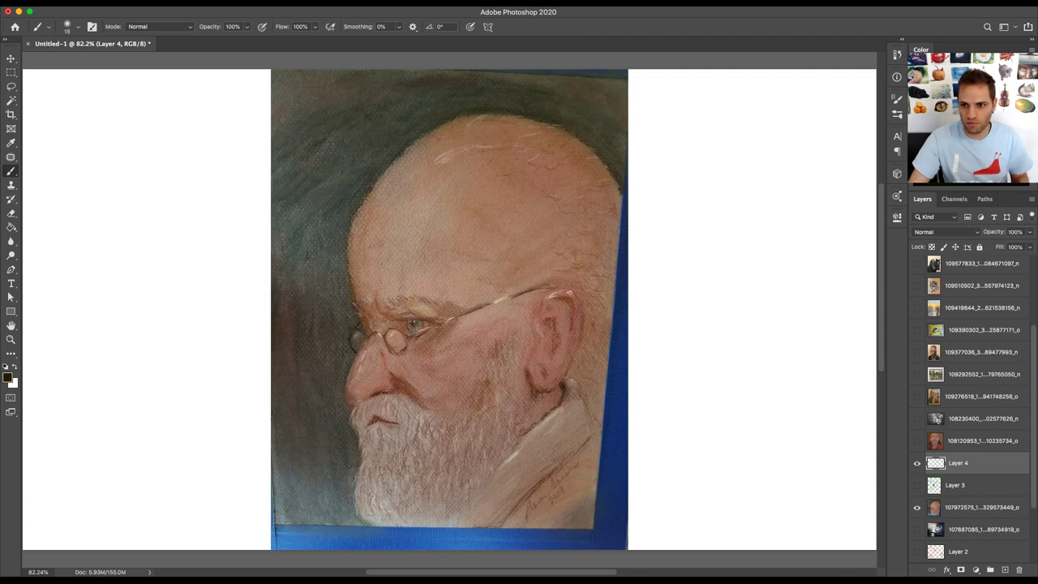
pyautogui.keyDown('alt'); pyautogui.click(430, 317); pyautogui.keyUp('alt')
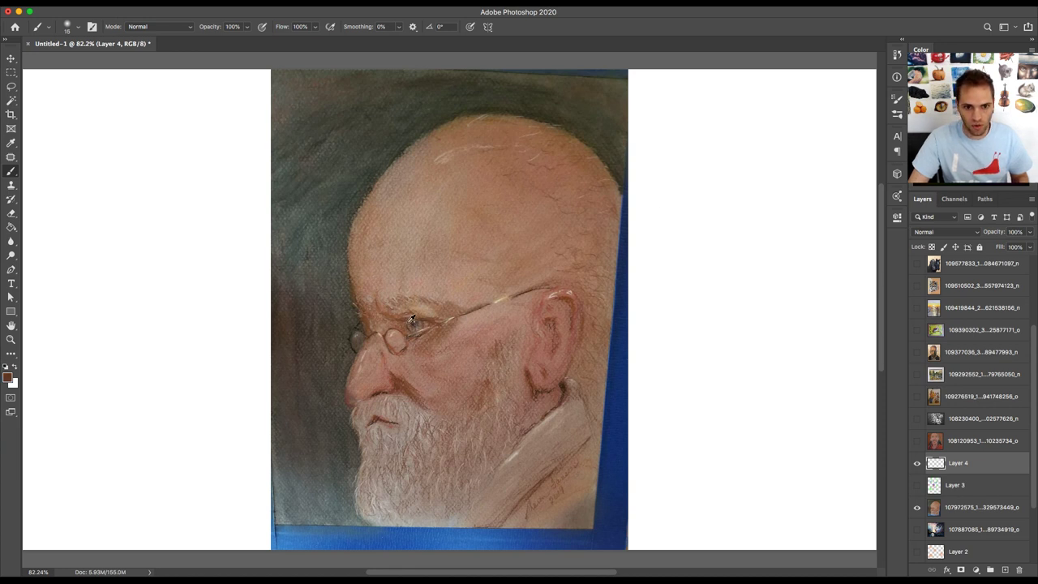
pyautogui.scroll(5, 412, 319)
pyautogui.press('[')
pyautogui.press('[')
pyautogui.press('[')
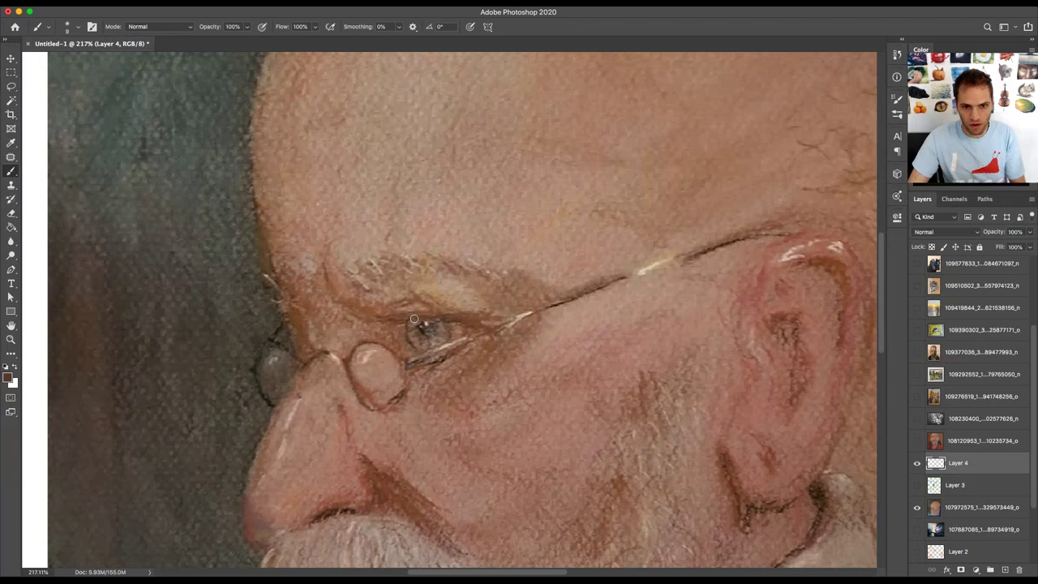
pyautogui.moveTo(402, 322)
pyautogui.mouseDown()
pyautogui.moveTo(477, 331)
pyautogui.moveTo(436, 320)
pyautogui.mouseUp()
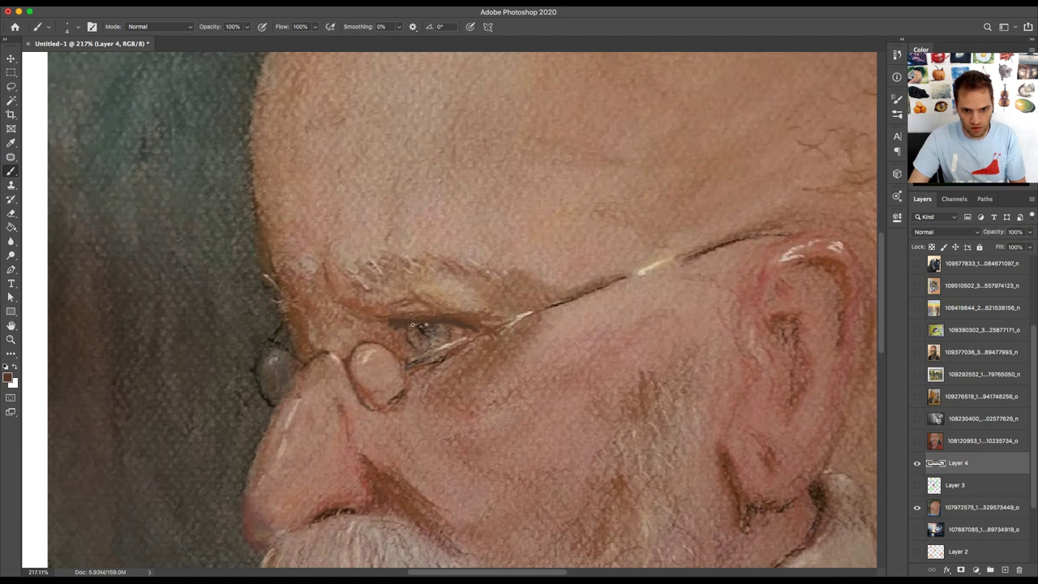
pyautogui.moveTo(425, 362); pyautogui.dragTo(446, 360)
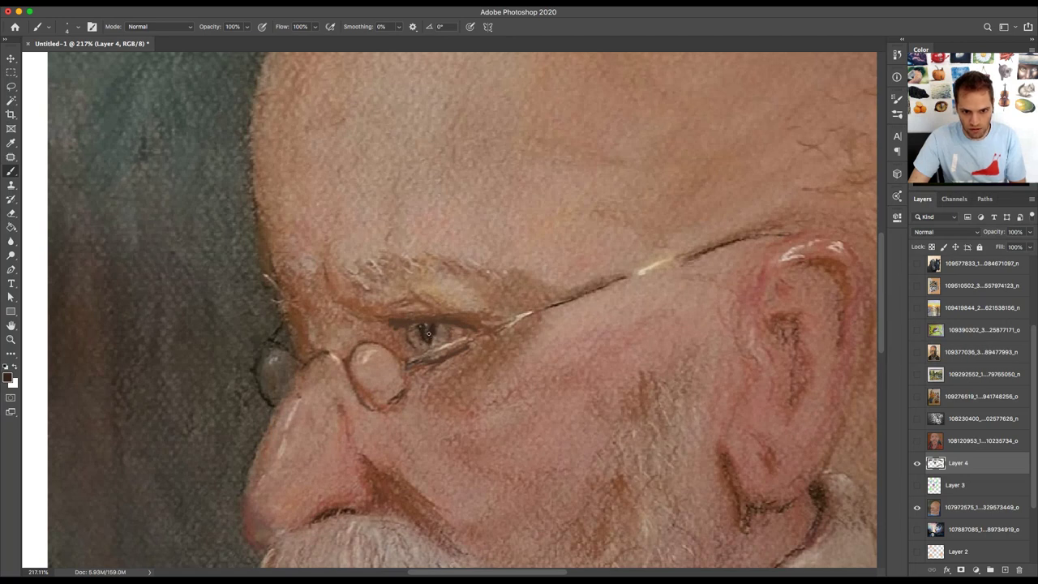
# - Sample the pale glint on the spectacles' arm and brush it along that highlight
pyautogui.keyDown('alt'); pyautogui.click(648, 267); pyautogui.keyUp('alt')
pyautogui.moveTo(636, 274); pyautogui.dragTo(676, 258)
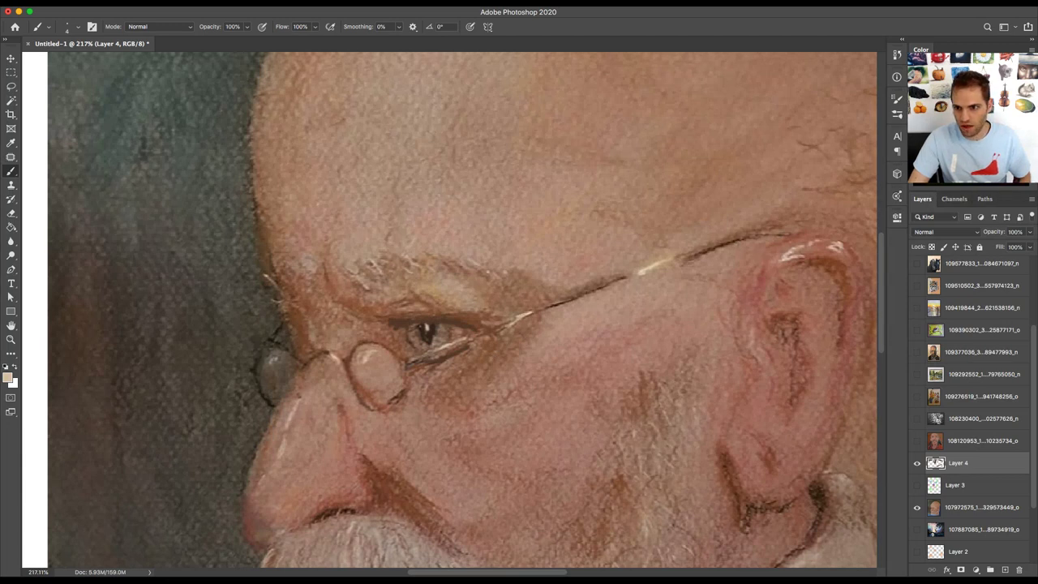
# - Paint the iris light blue around the pupil, and tone it down with a sampled brown at 45% brush opacity
pyautogui.press('x')
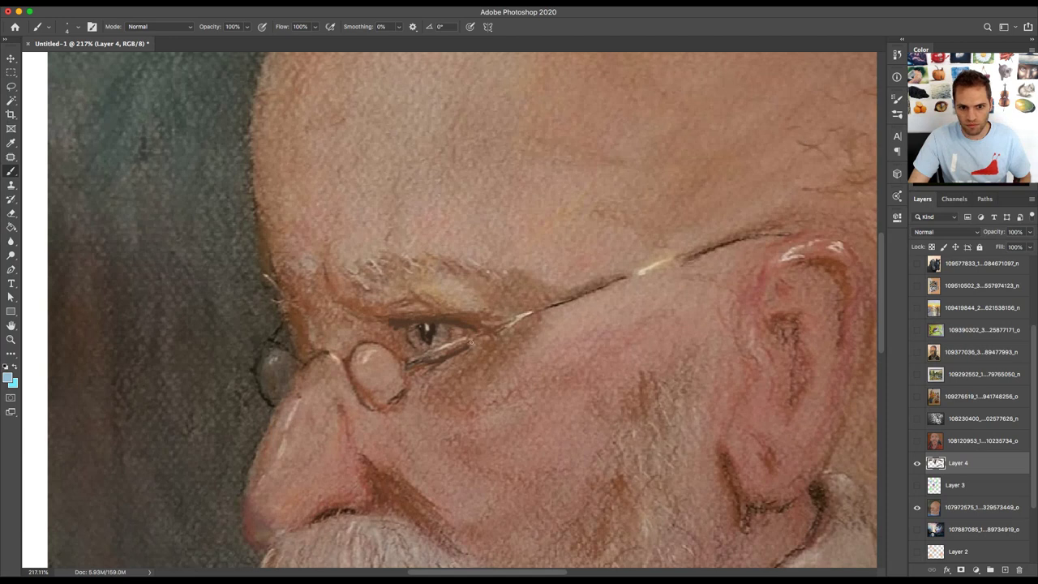
pyautogui.keyDown('alt'); pyautogui.click(444, 331); pyautogui.keyUp('alt')
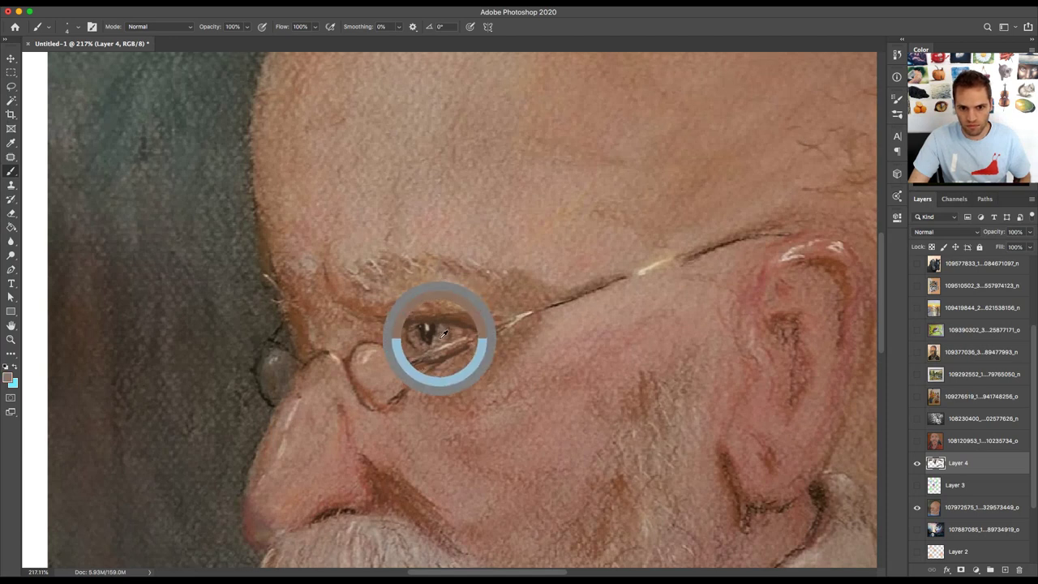
pyautogui.press('x')
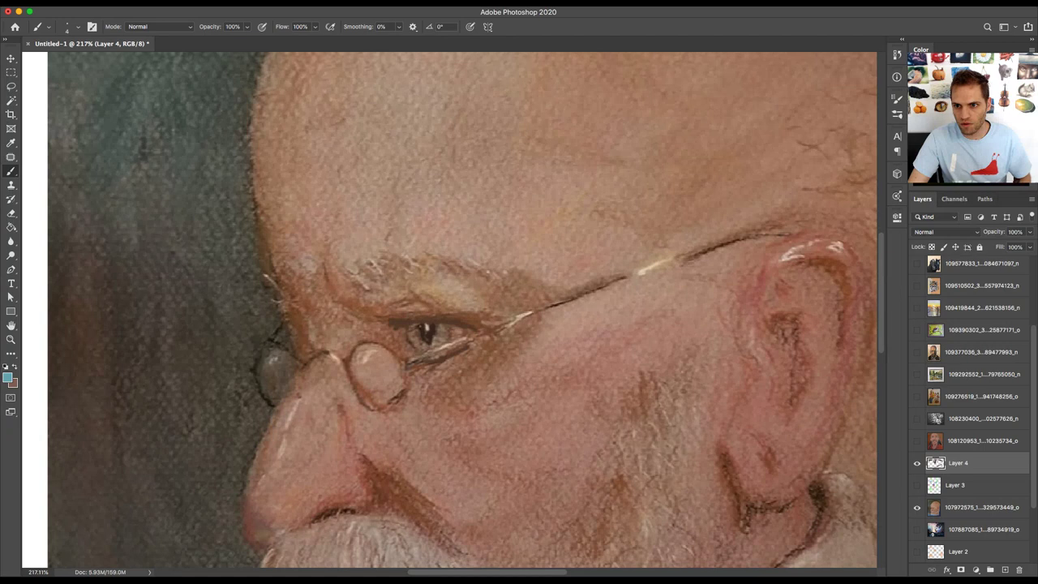
pyautogui.moveTo(427, 336)
pyautogui.mouseDown()
pyautogui.moveTo(442, 332)
pyautogui.moveTo(426, 347)
pyautogui.moveTo(415, 338)
pyautogui.moveTo(421, 348)
pyautogui.moveTo(414, 329)
pyautogui.mouseUp()
pyautogui.keyDown('alt'); pyautogui.click(412, 328); pyautogui.keyUp('alt')
pyautogui.moveTo(247, 30); pyautogui.dragTo(221, 44)
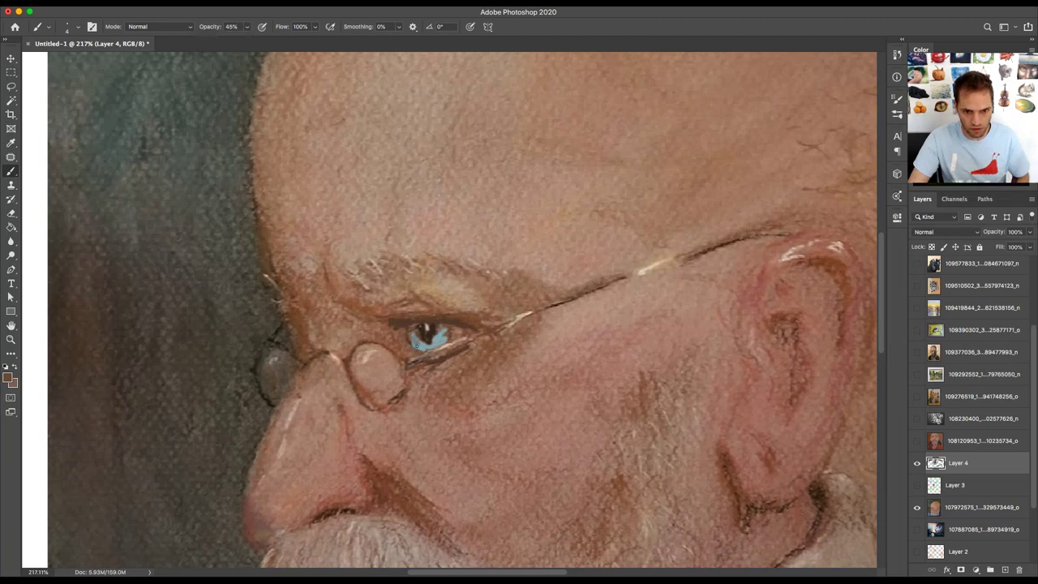
pyautogui.moveTo(434, 337)
pyautogui.mouseDown()
pyautogui.moveTo(422, 346)
pyautogui.moveTo(411, 331)
pyautogui.moveTo(434, 339)
pyautogui.mouseUp()
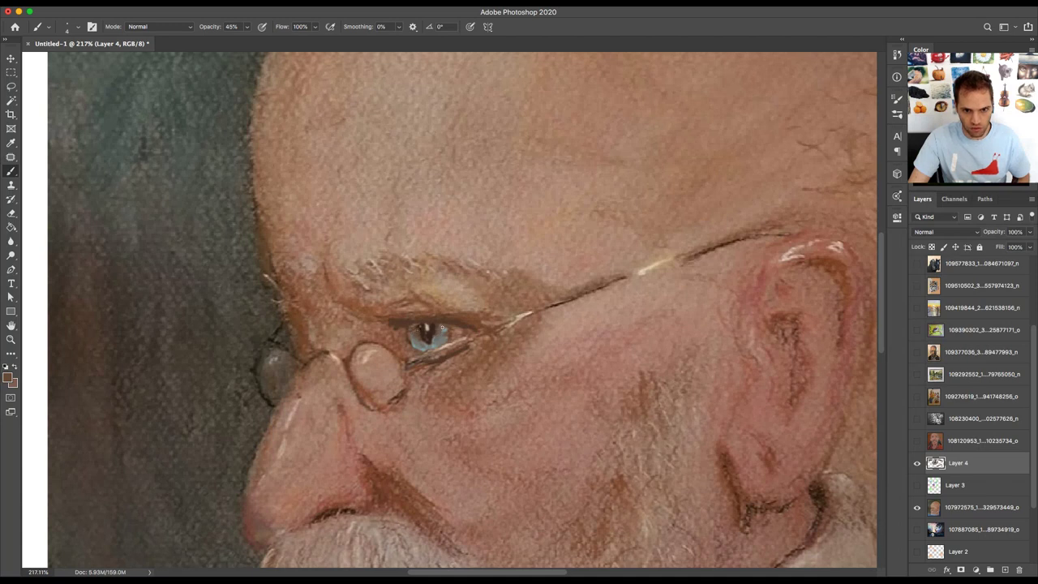
# - Compare the whole portrait with and without the eye retouching by toggling the visibility of Layer 4
pyautogui.scroll(-6, 478, 346)
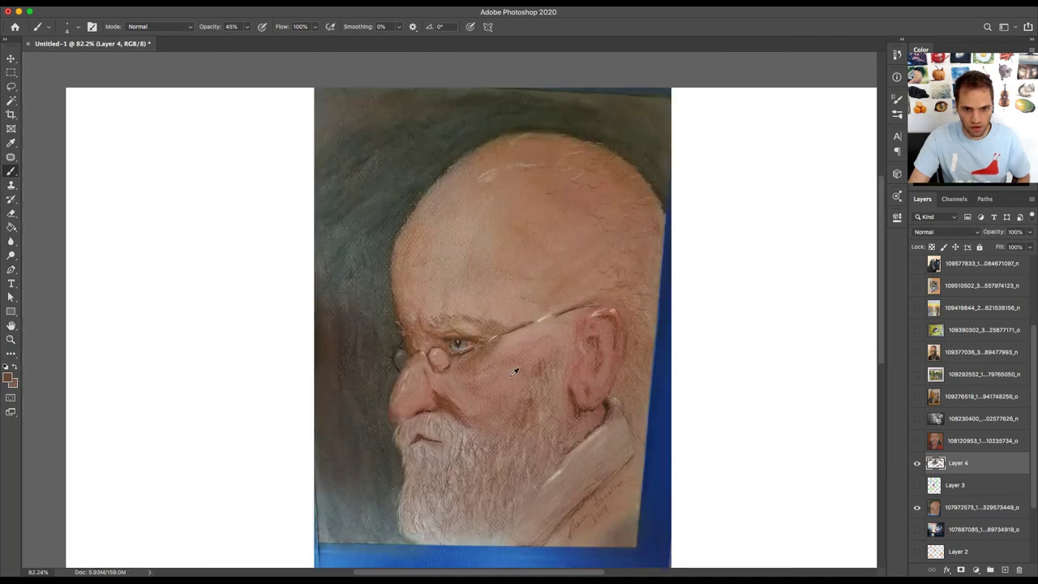
pyautogui.scroll(-1, 515, 380)
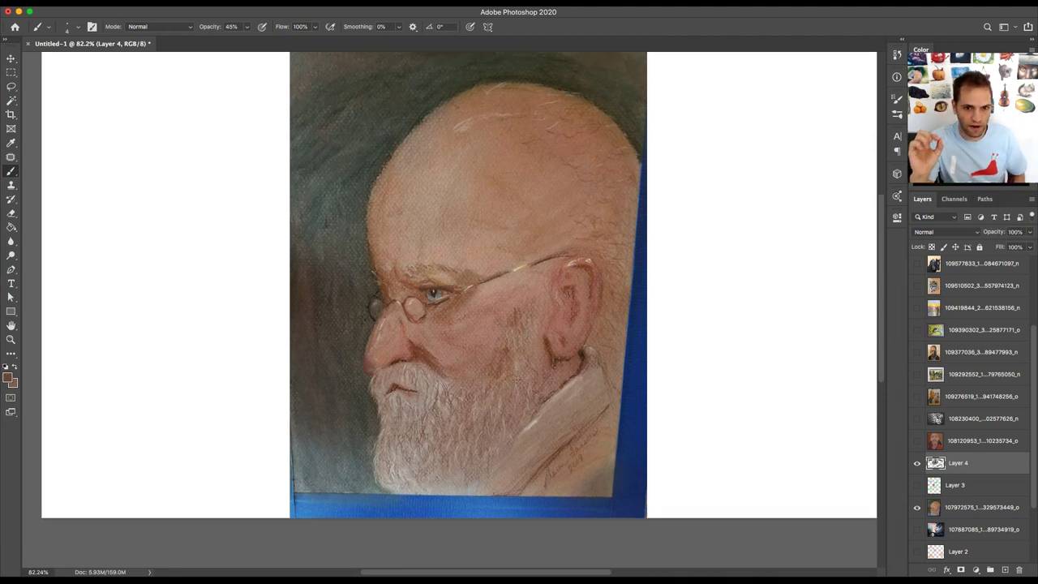
pyautogui.hscroll(2, 511, 377)
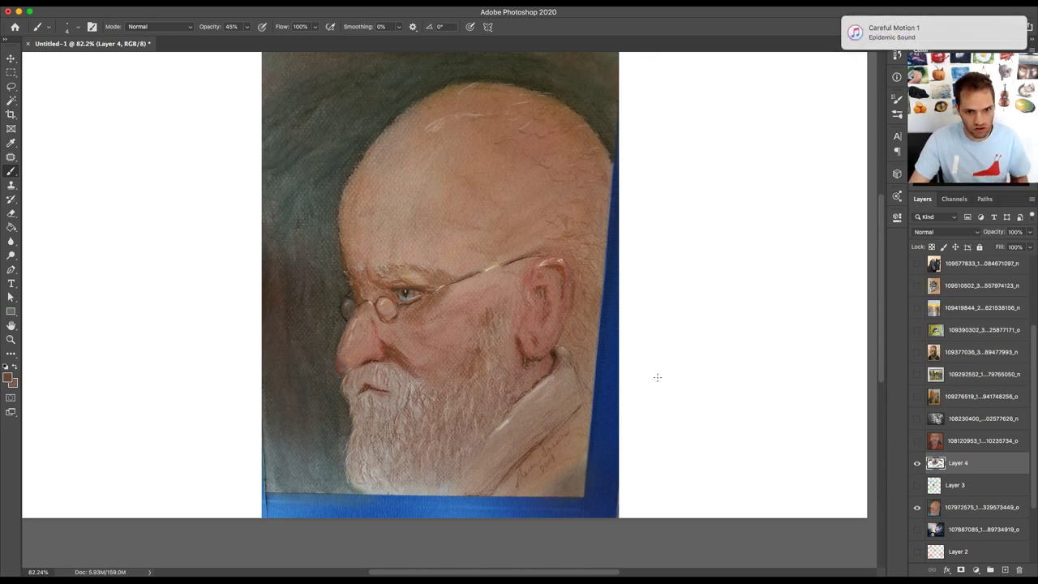
pyautogui.click(918, 464)
pyautogui.click(918, 465)
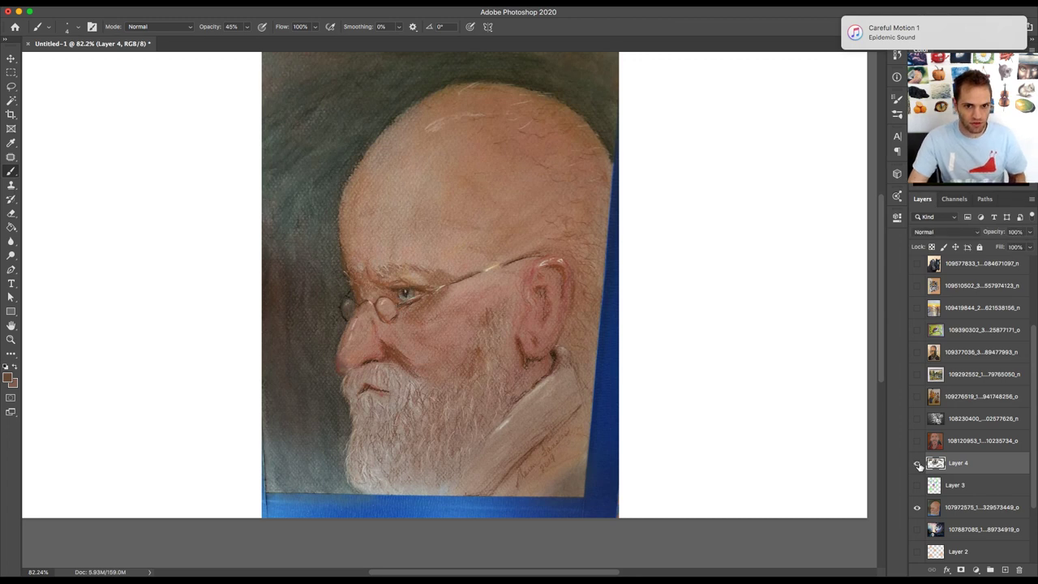
pyautogui.click(919, 465)
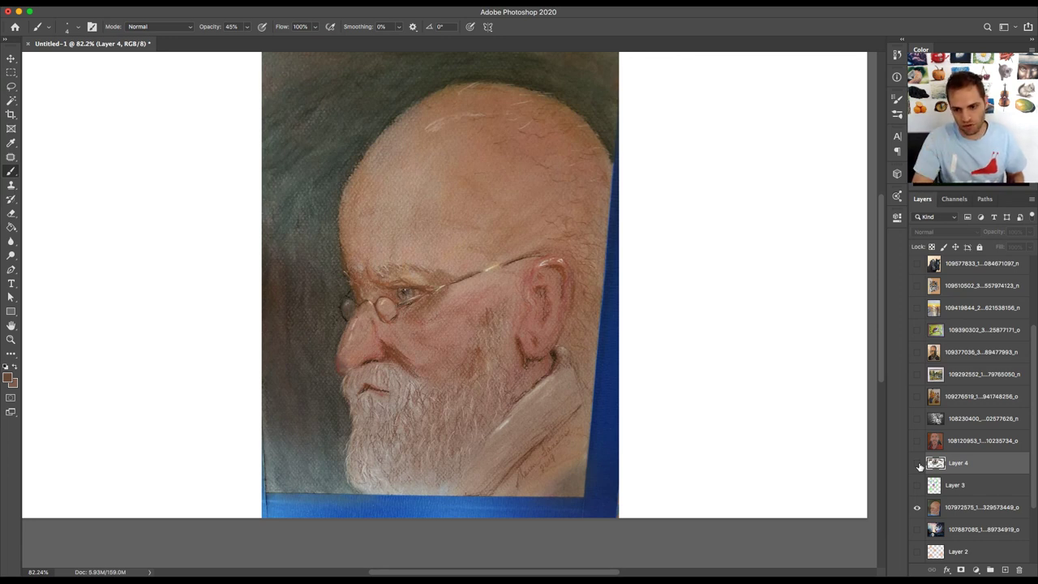
pyautogui.click(918, 465)
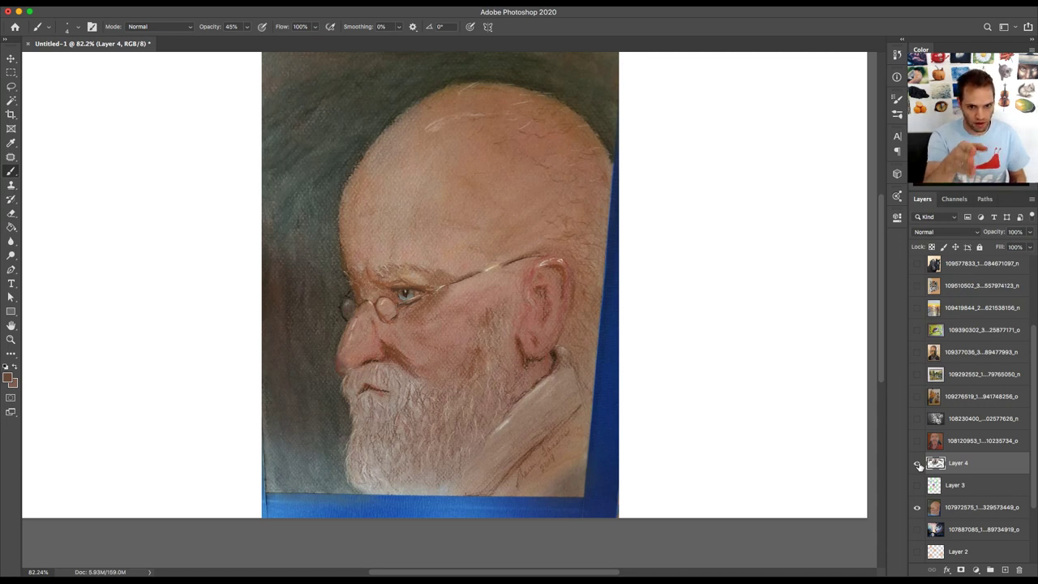
pyautogui.click(917, 463)
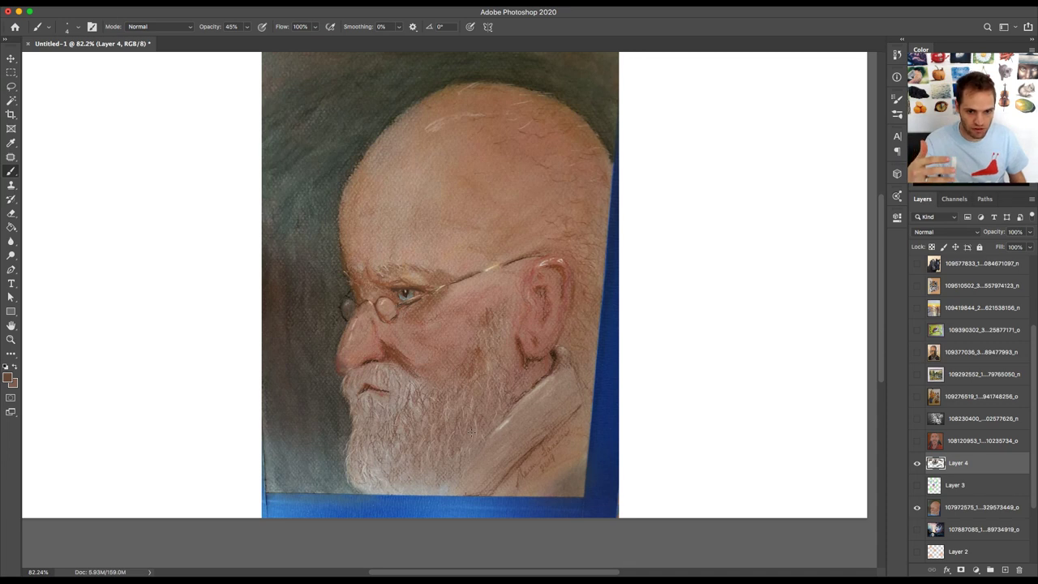
pyautogui.scroll(3, 475, 432)
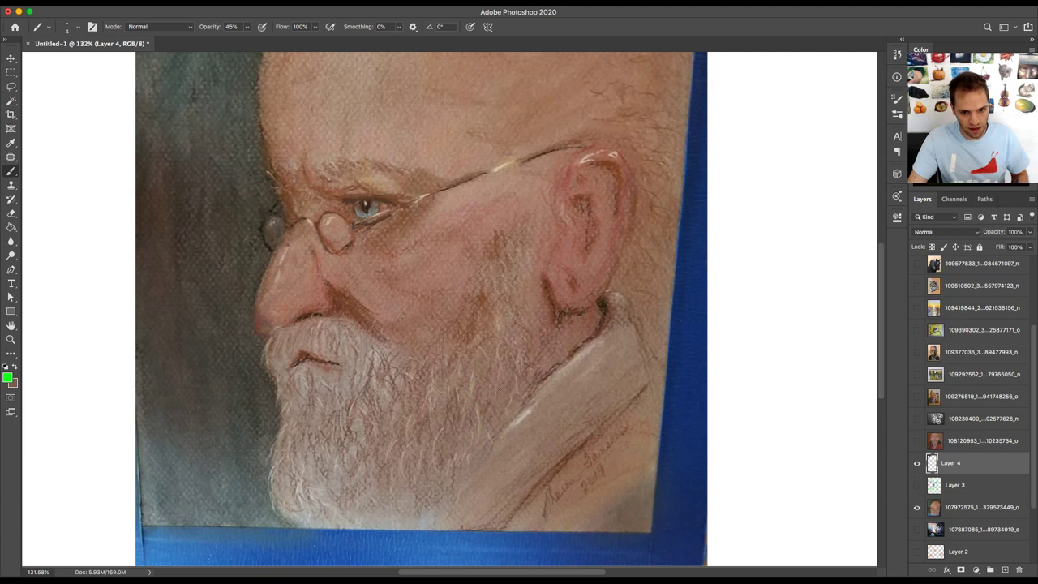
# - Circle the eye and eyebrow area of the portrait in green and undo the mark
pyautogui.hotkey('ctrl', 'z')
pyautogui.scroll(-3, 500, 395)
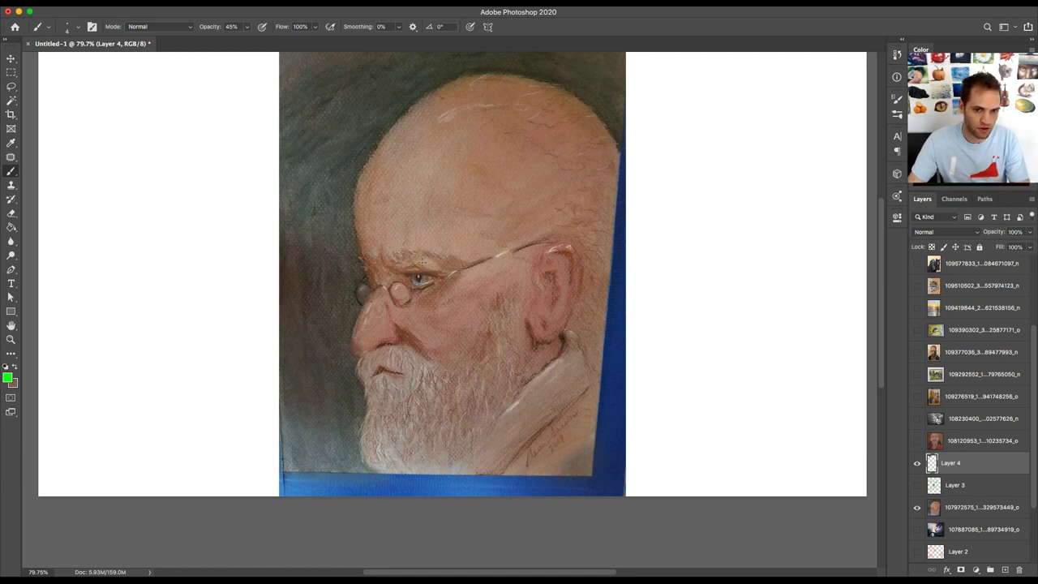
pyautogui.moveTo(386, 253); pyautogui.dragTo(412, 235)
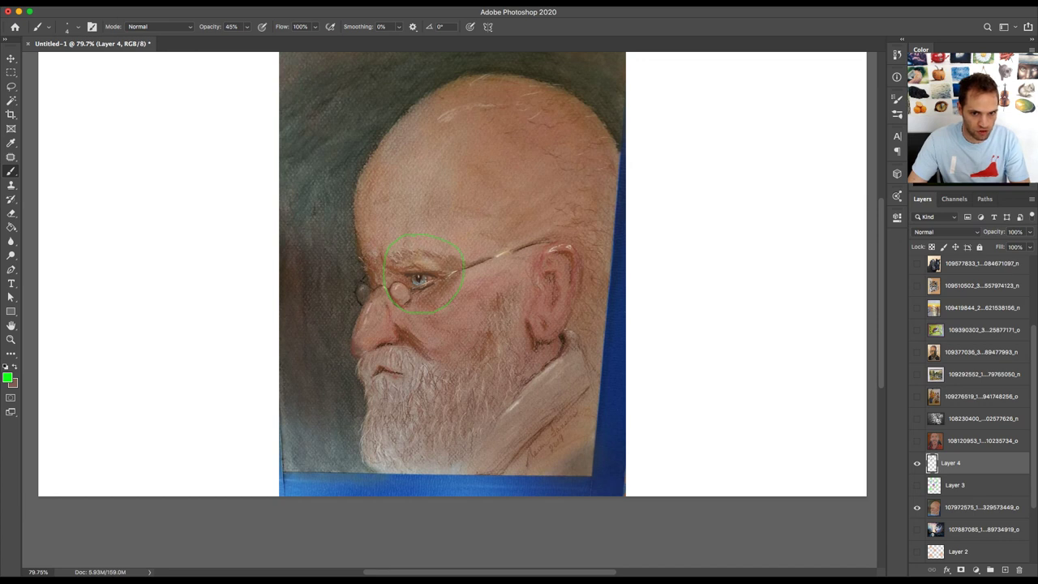
pyautogui.press('[')
pyautogui.press('[')
pyautogui.press('[')
pyautogui.press('[')
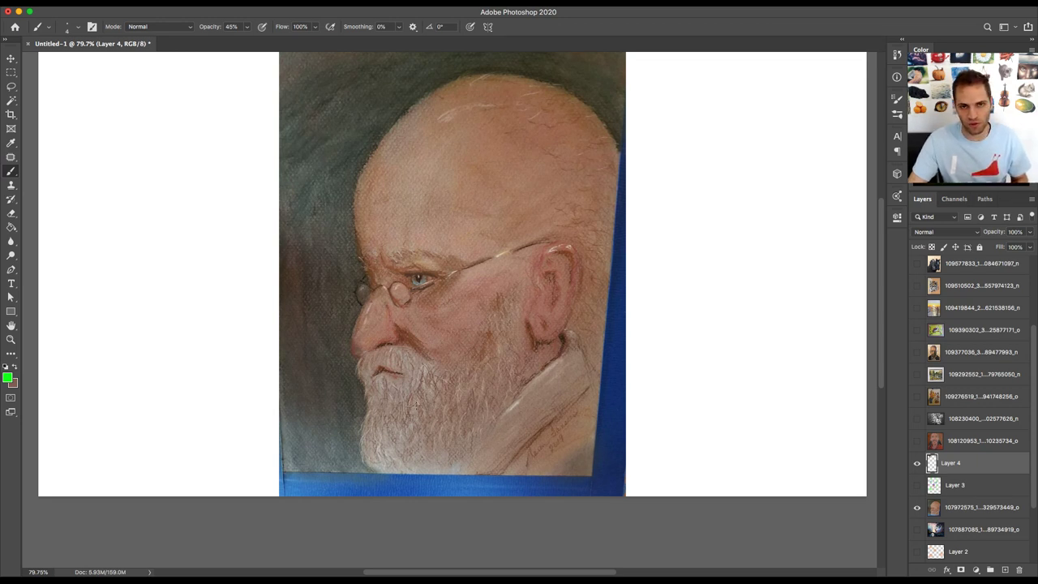
# - Mark the sparse hair at the back of the head with short green strokes and undo them
pyautogui.moveTo(578, 228); pyautogui.dragTo(605, 233)
pyautogui.moveTo(565, 170); pyautogui.dragTo(592, 172)
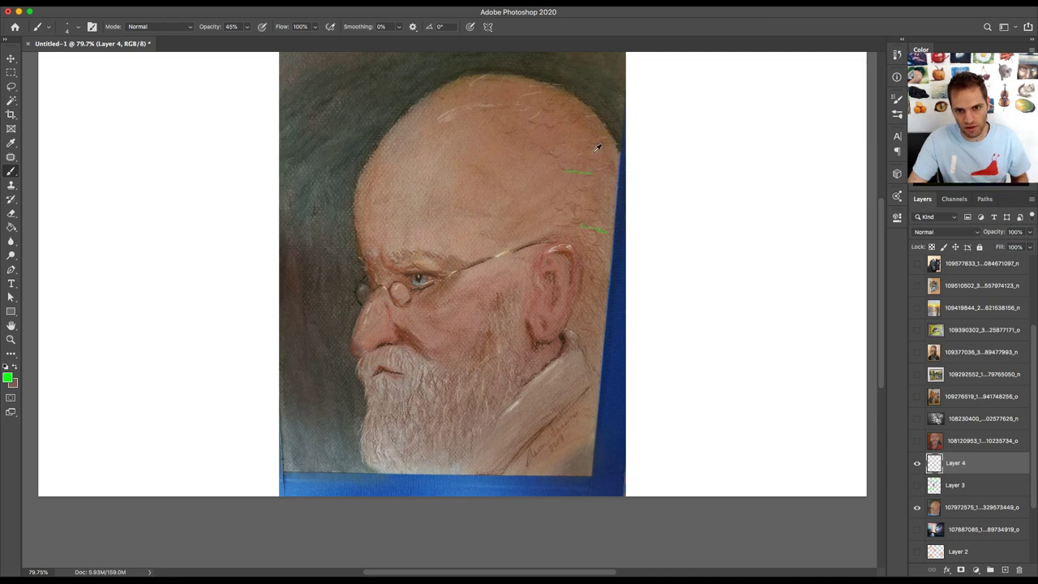
pyautogui.scroll(5, 596, 148)
pyautogui.moveTo(481, 160); pyautogui.dragTo(496, 163)
pyautogui.moveTo(458, 86); pyautogui.dragTo(486, 82)
pyautogui.press('super+z')
pyautogui.press('super+z')
pyautogui.press('super+z')
pyautogui.press('super+z')
pyautogui.scroll(-5, 564, 156)
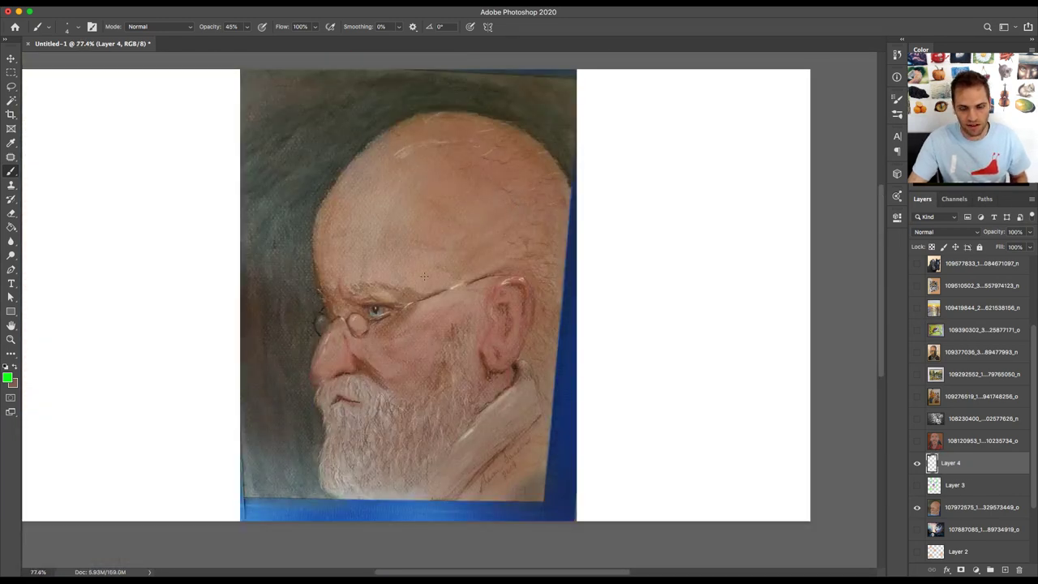
pyautogui.scroll(-1, 424, 277)
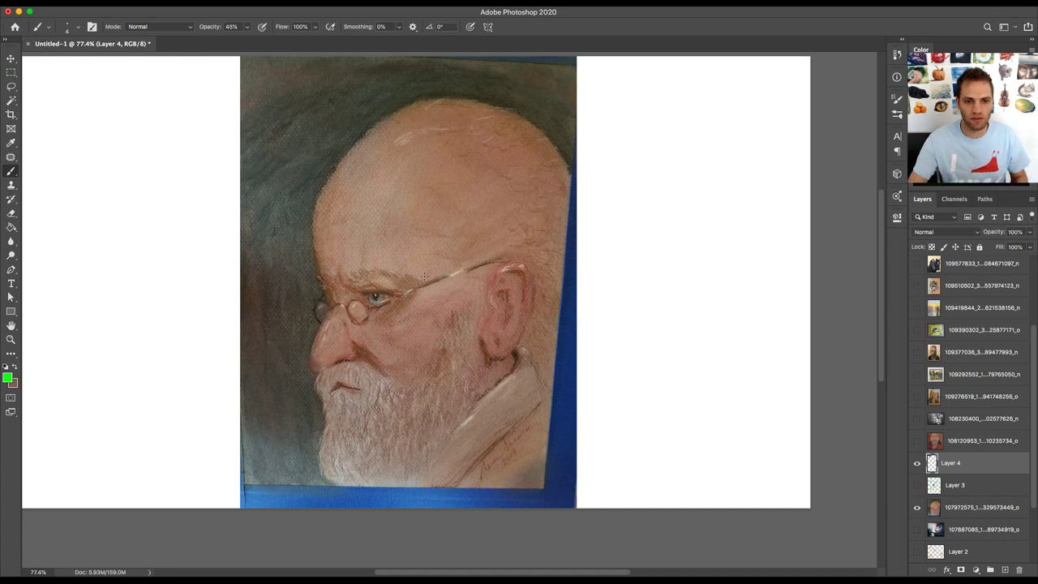
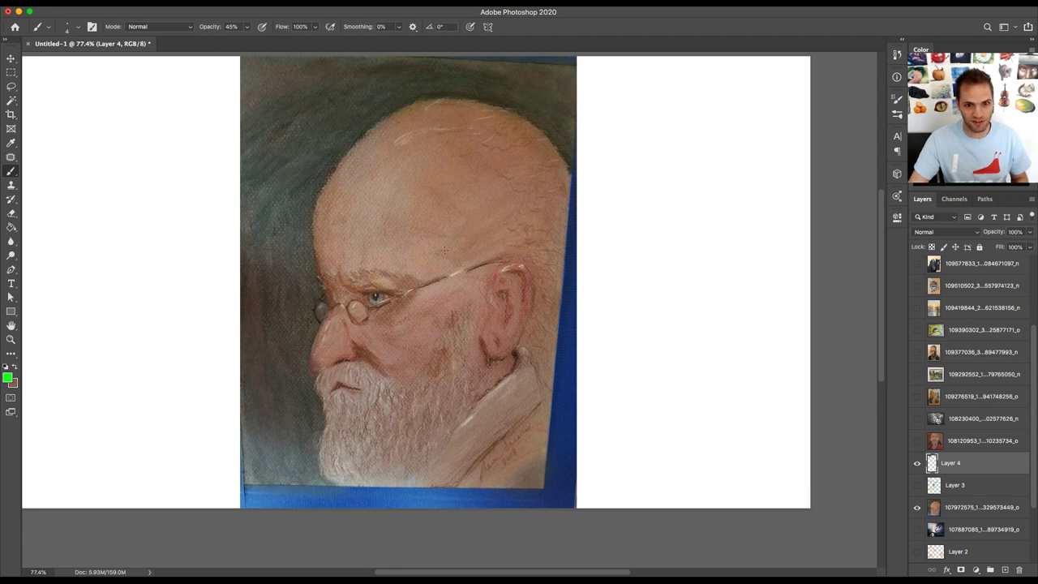
# - Redraw the spectacles' arm as straight line segments from the near lens towards the ear, using sampled brown at 100% brush opacity
pyautogui.scroll(3, 373, 304)
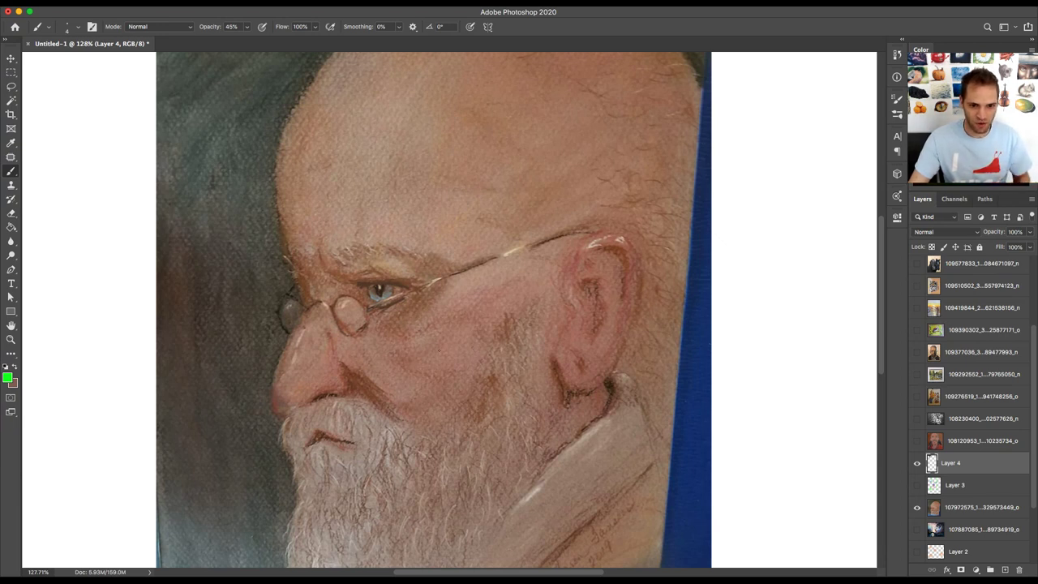
pyautogui.scroll(5, 369, 315)
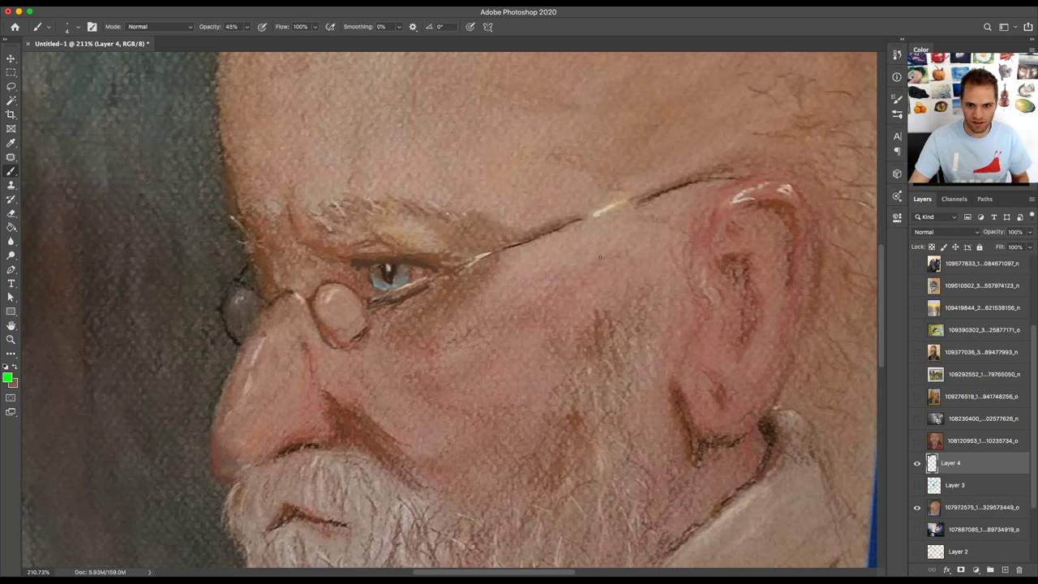
pyautogui.keyDown('alt'); pyautogui.click(530, 235); pyautogui.keyUp('alt')
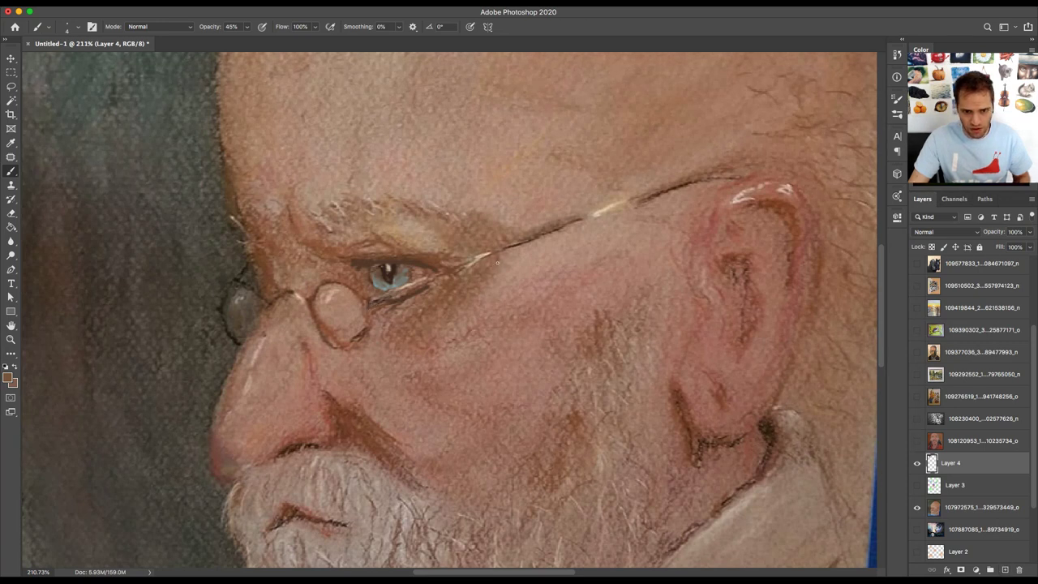
pyautogui.moveTo(509, 249); pyautogui.dragTo(591, 217)
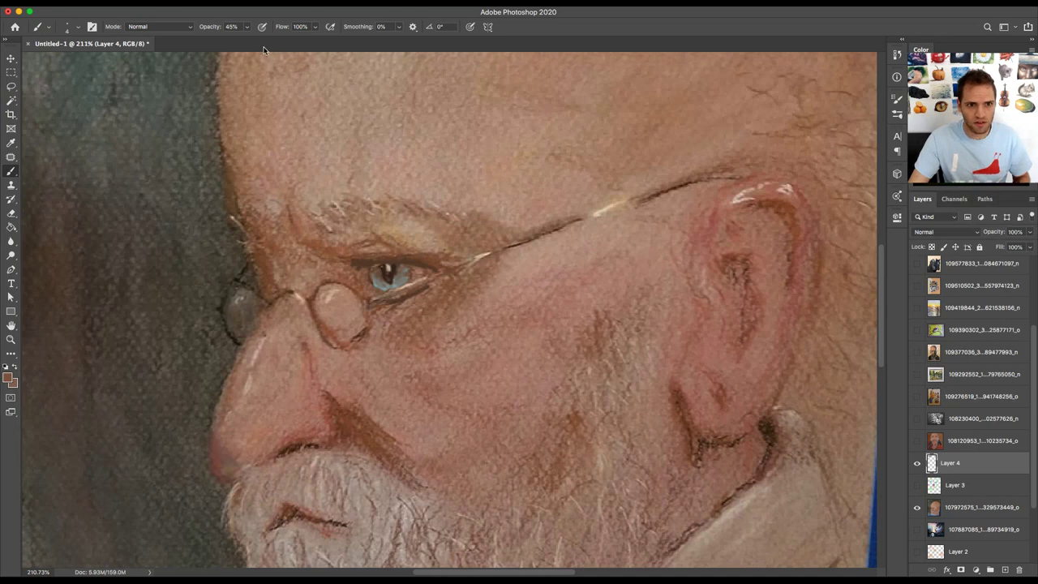
pyautogui.click(247, 26)
pyautogui.moveTo(247, 38); pyautogui.dragTo(310, 49)
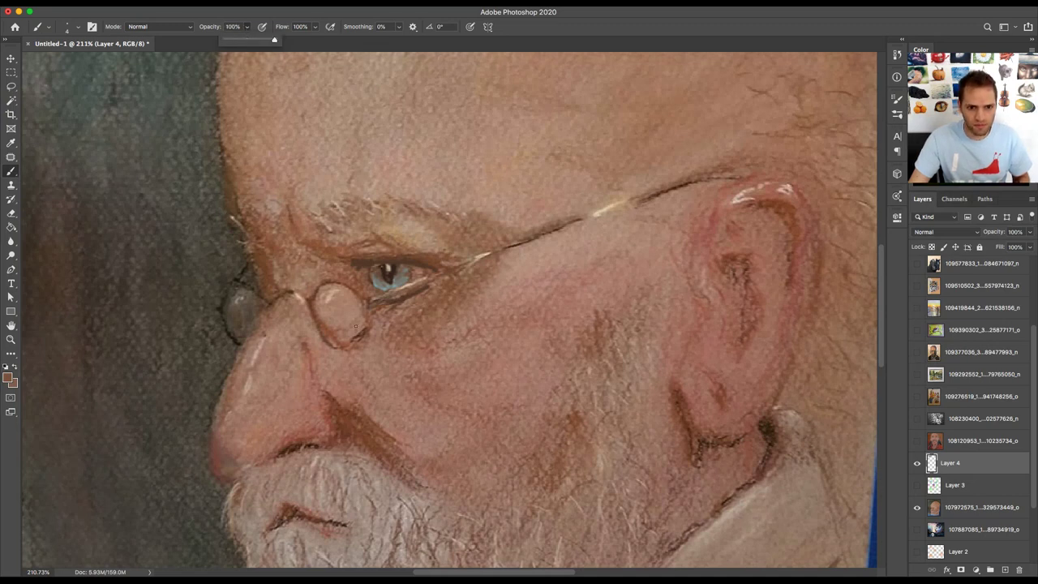
pyautogui.click(370, 305)
pyautogui.keyDown('shift'); pyautogui.click(592, 218); pyautogui.keyUp('shift')
pyautogui.keyDown('shift'); pyautogui.click(647, 199); pyautogui.keyUp('shift')
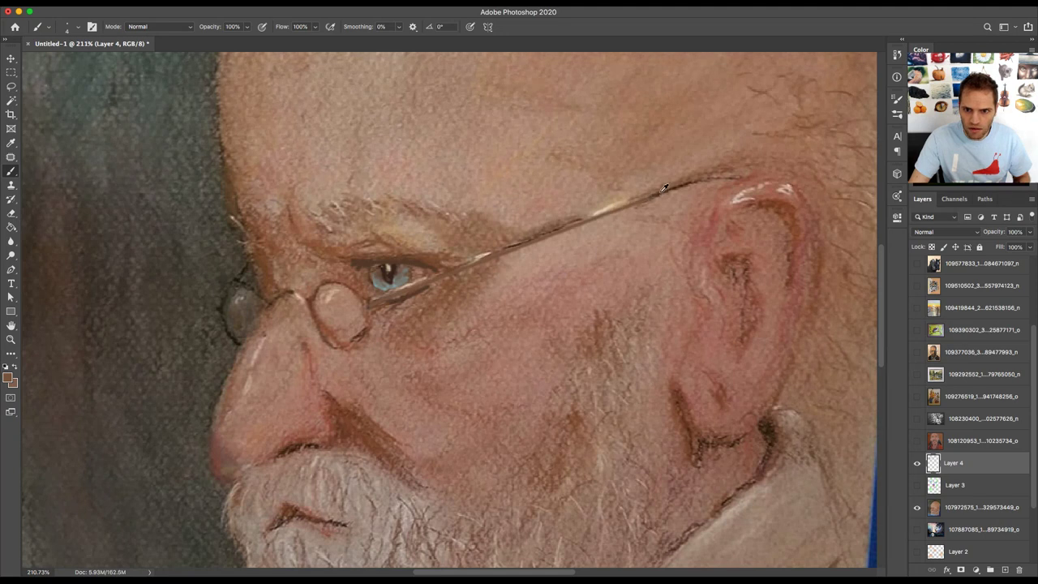
pyautogui.keyDown('shift'); pyautogui.click(503, 251); pyautogui.keyUp('shift')
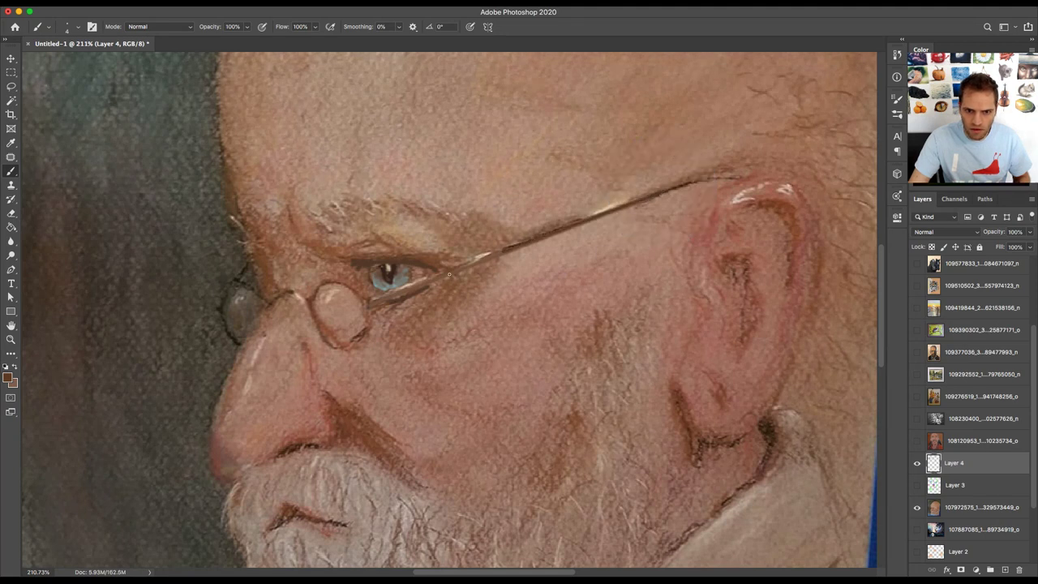
pyautogui.keyDown('shift'); pyautogui.click(372, 303); pyautogui.keyUp('shift')
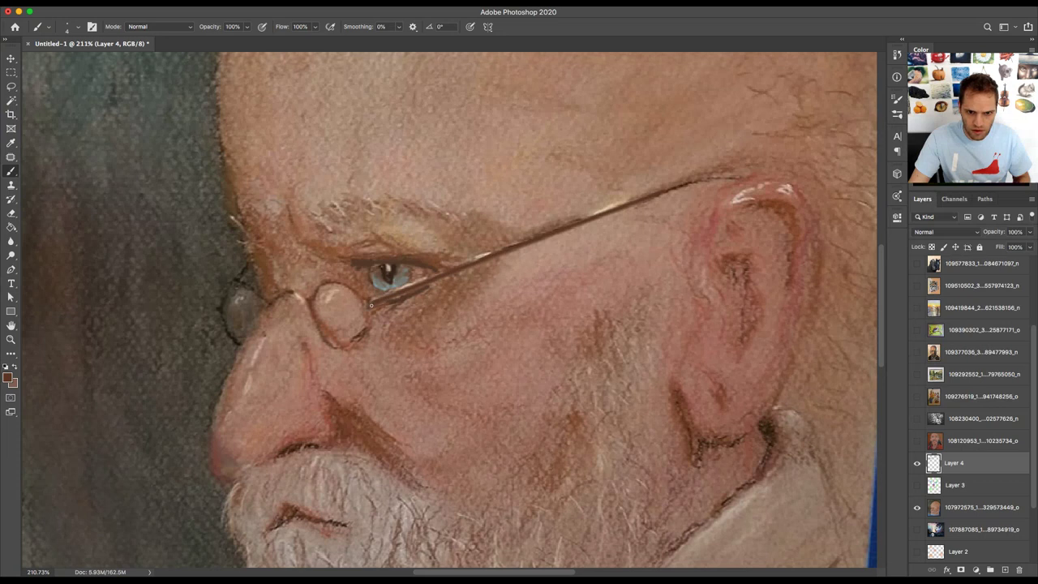
# - Make an elliptical selection around the near spectacle lens and adjust it with Free Transform
pyautogui.click(13, 76)
pyautogui.click(69, 82)
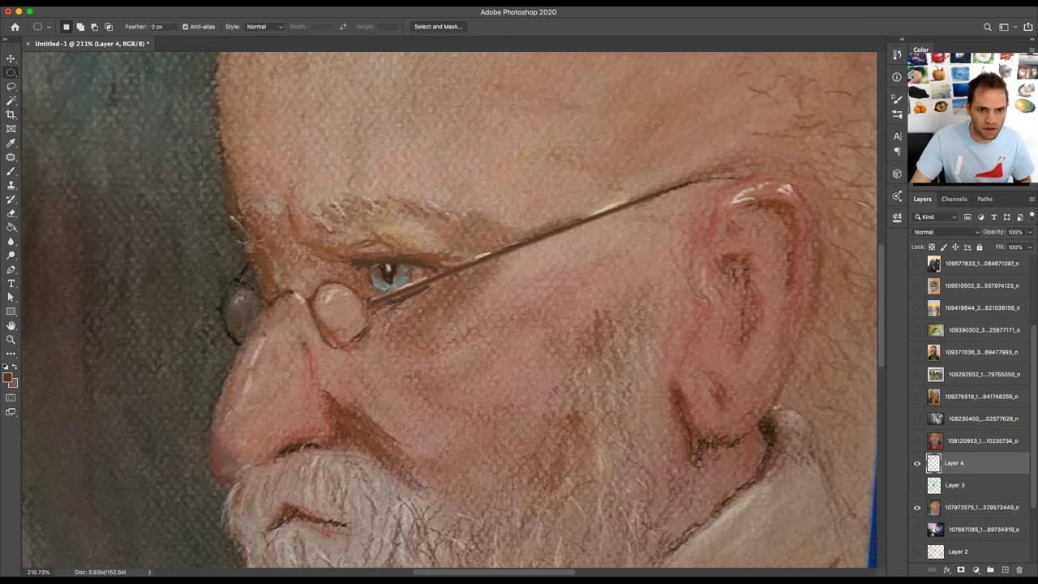
pyautogui.moveTo(307, 280); pyautogui.dragTo(352, 339)
pyautogui.rightClick(356, 323)
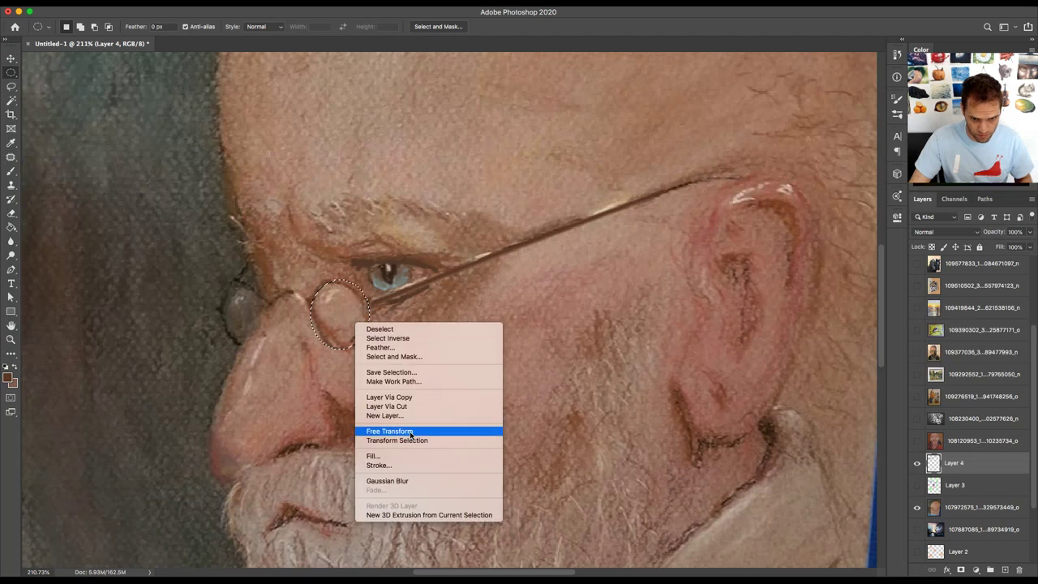
pyautogui.click(412, 434)
pyautogui.moveTo(381, 337); pyautogui.dragTo(391, 336)
pyautogui.press('Return')
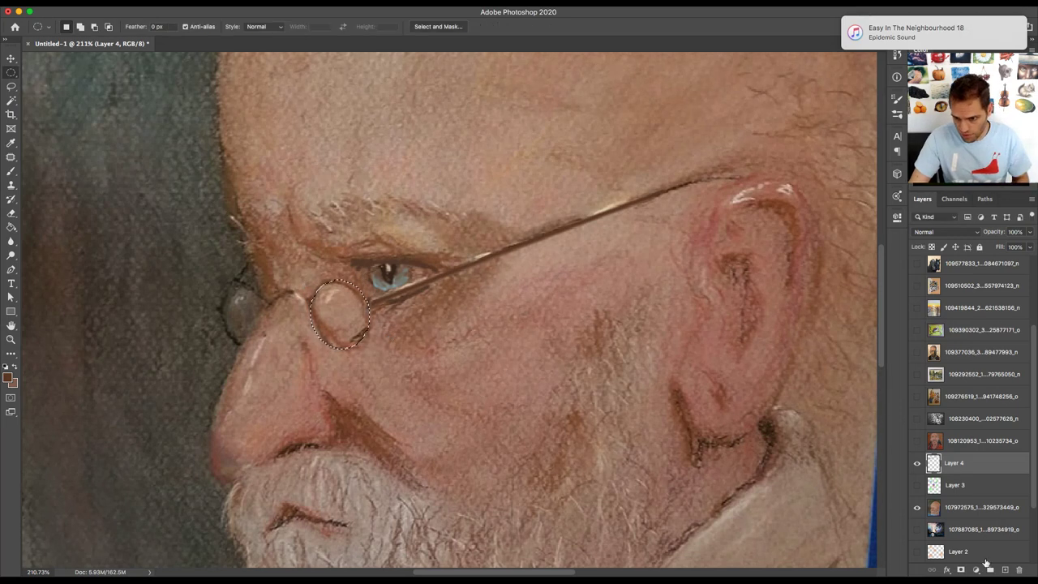
# - Create a new layer and stroke the lens selection with an 8 px centred brown outline
pyautogui.press('super+shift+alt+n')
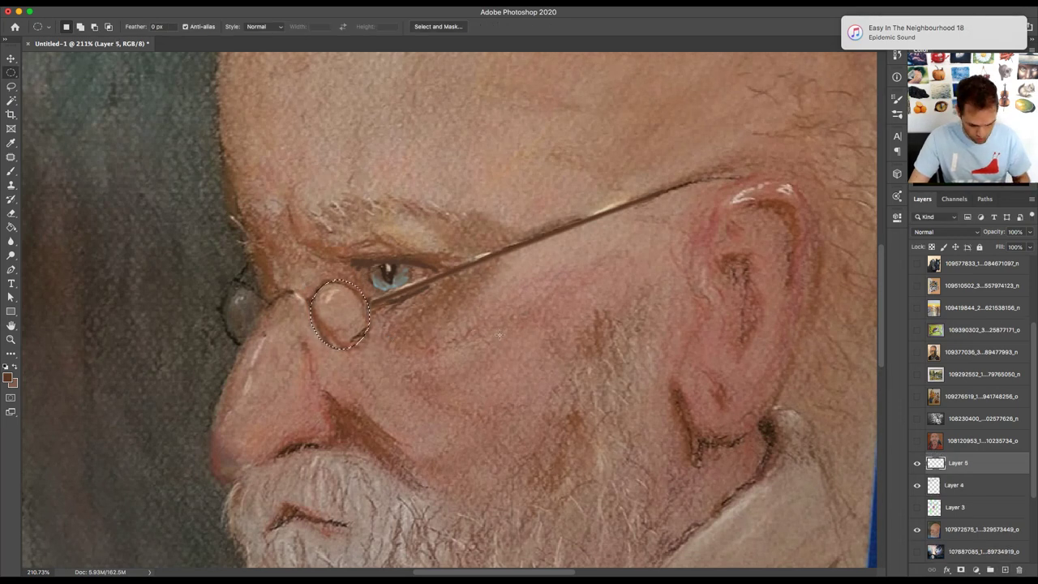
pyautogui.rightClick(347, 323)
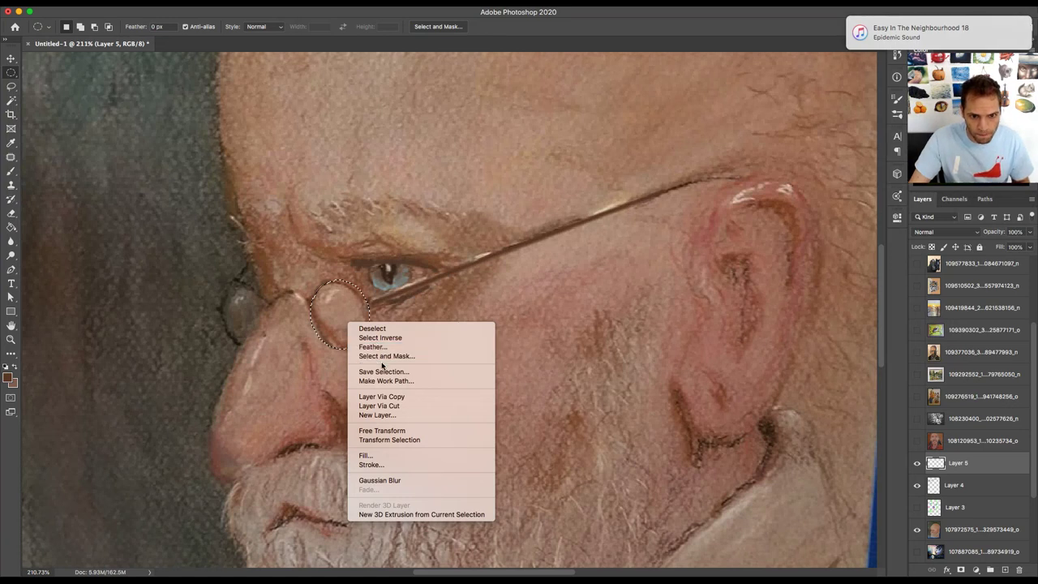
pyautogui.click(370, 464)
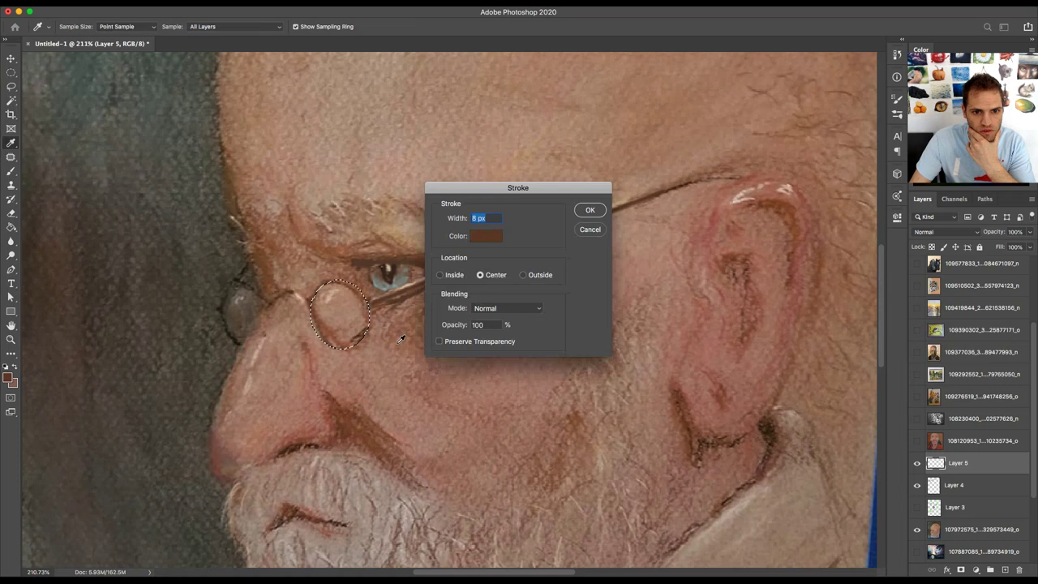
pyautogui.click(591, 211)
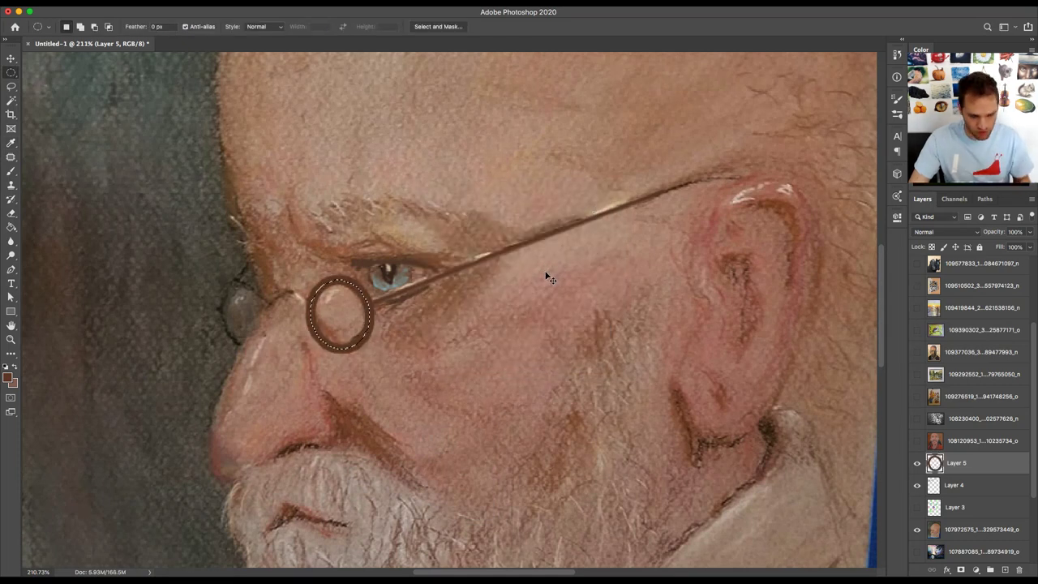
# - Replace the lens outline with a thinner centred brown stroke and clear the selection
pyautogui.rightClick(368, 323)
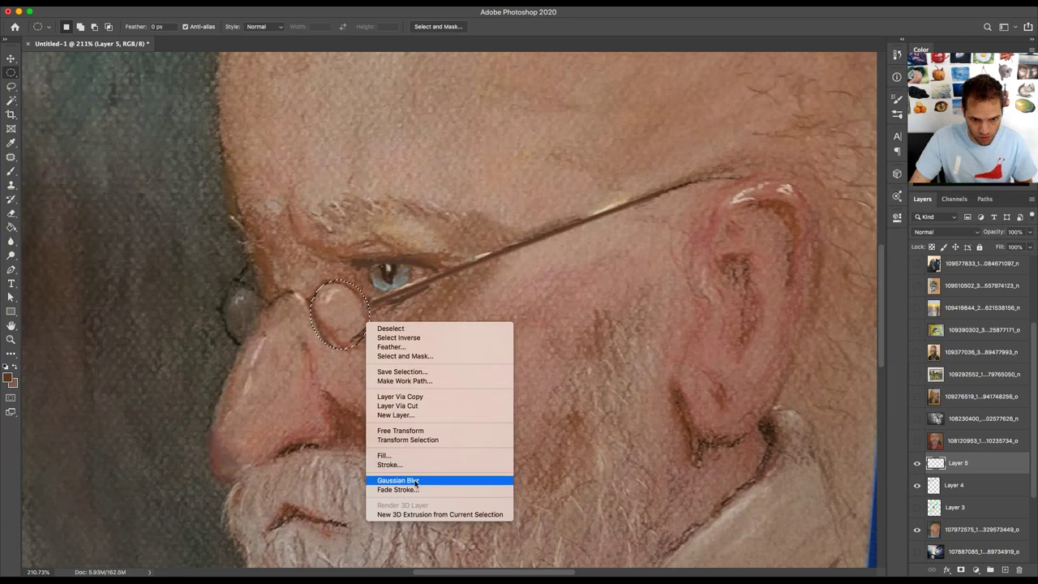
pyautogui.click(391, 464)
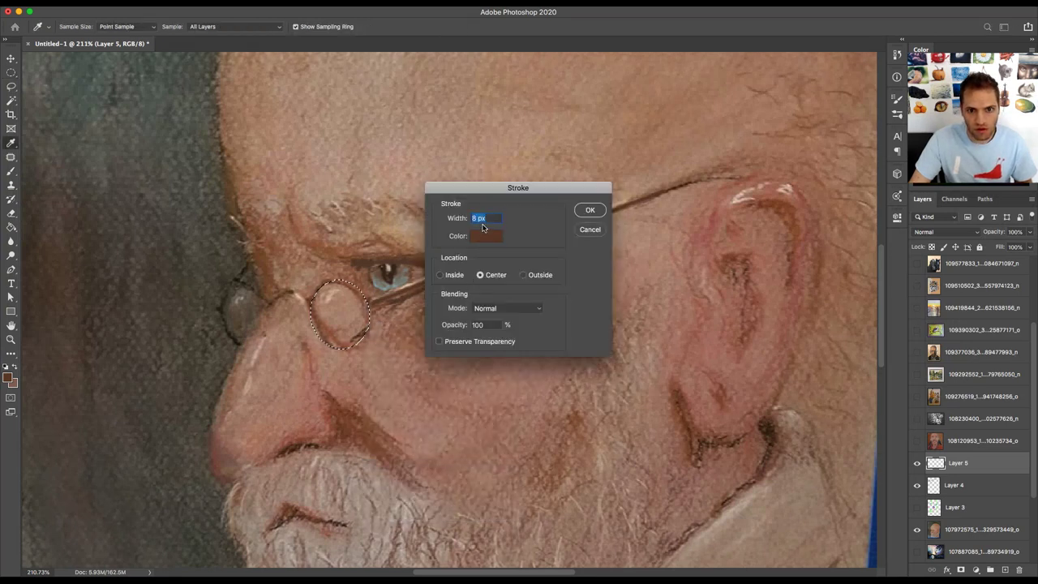
pyautogui.press('Return')
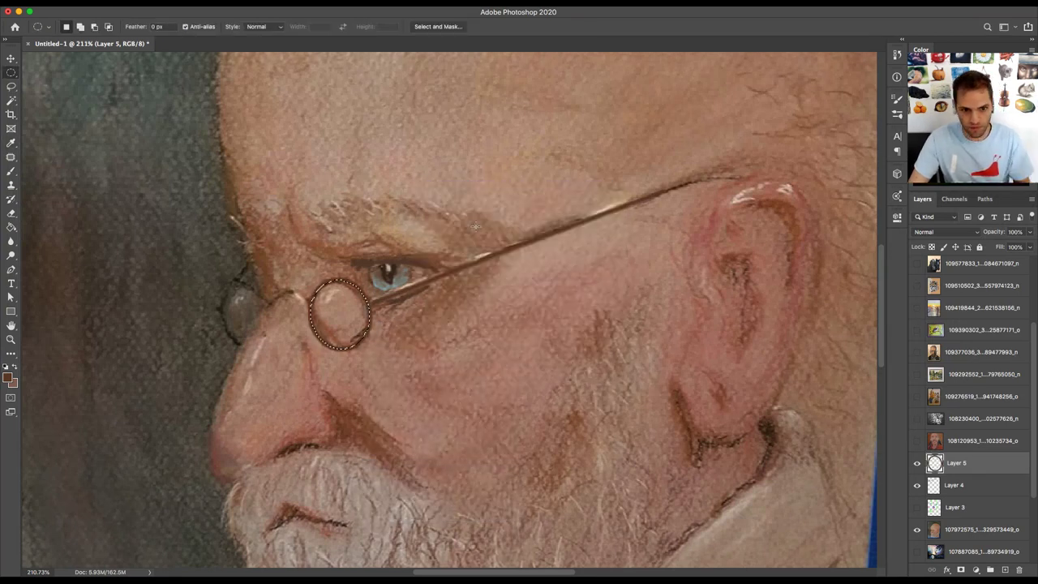
pyautogui.hotkey('ctrl', 'd')
# - Duplicate the lens outline layer and transform the copy into a narrower ring over the far lens
pyautogui.hotkey('ctrl', 'j')
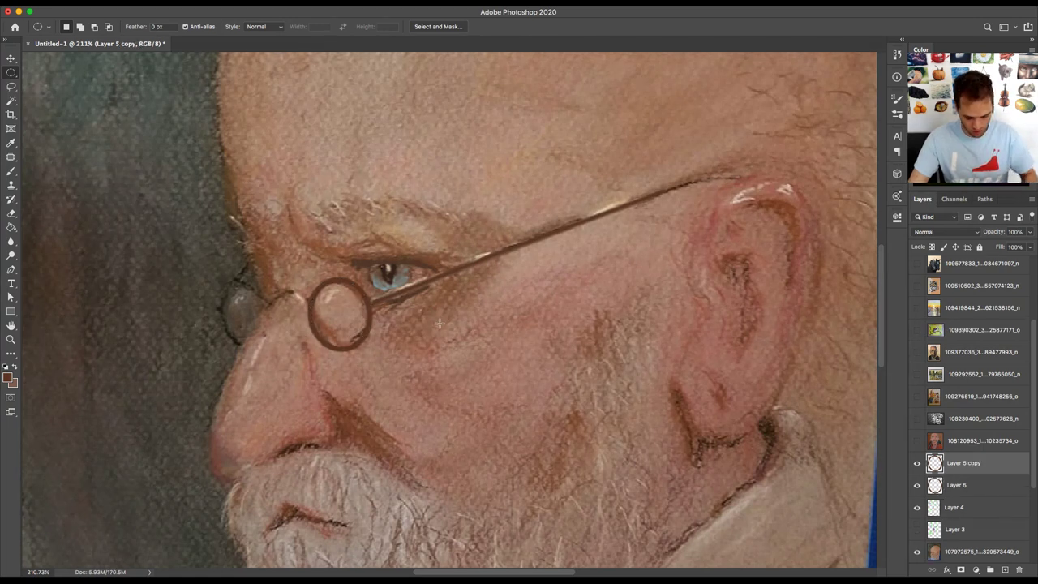
pyautogui.hotkey('ctrl', 't')
pyautogui.moveTo(401, 301); pyautogui.dragTo(250, 304)
pyautogui.hotkey('ctrl', 'h')
pyautogui.press('Return')
# - Erase the part of the far lens ring that overlaps the nose with a size 40 eraser
pyautogui.press('e')
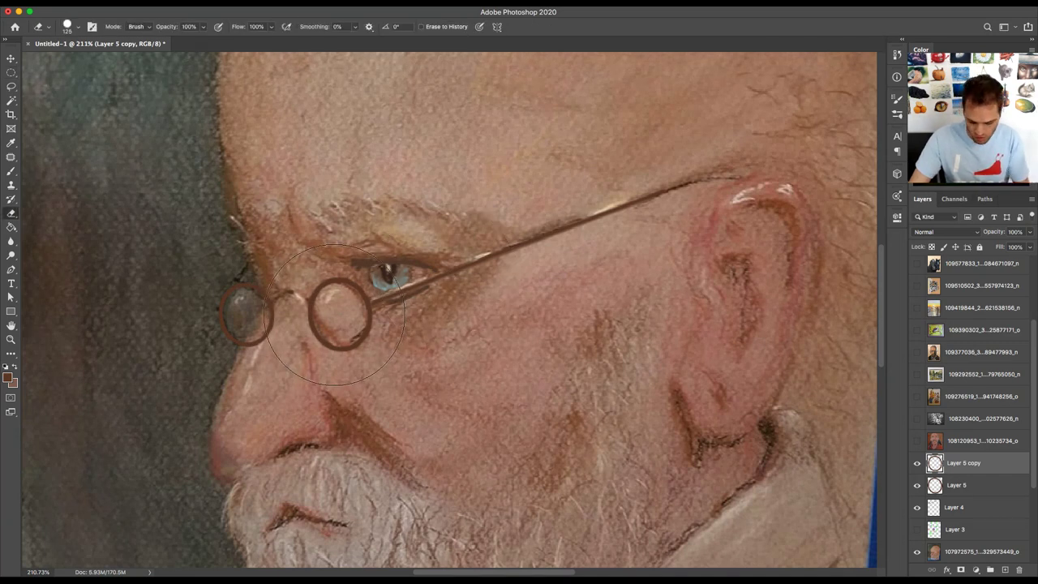
pyautogui.press('[')
pyautogui.press('[')
pyautogui.press('[')
pyautogui.press('[')
pyautogui.press('[')
pyautogui.press('[')
pyautogui.press('[')
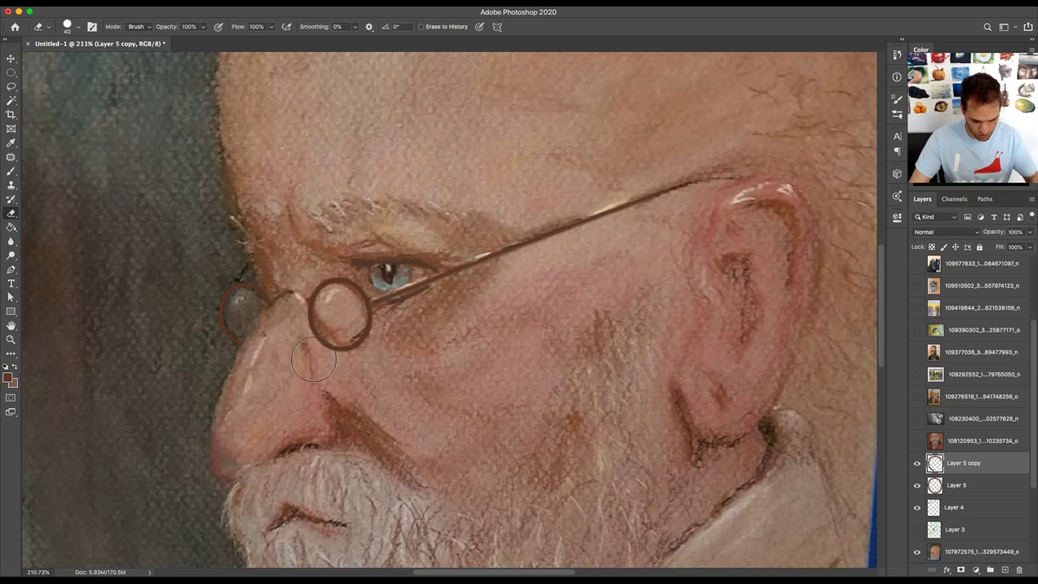
# - Darken and mute the far lens ring with Hue/Saturation at saturation -37 and lightness -35
pyautogui.hotkey('ctrl', 'u')
pyautogui.moveTo(740, 209); pyautogui.dragTo(730, 209)
pyautogui.moveTo(741, 234)
pyautogui.mouseDown()
pyautogui.moveTo(728, 234)
pyautogui.moveTo(720, 209)
pyautogui.moveTo(720, 235)
pyautogui.mouseUp()
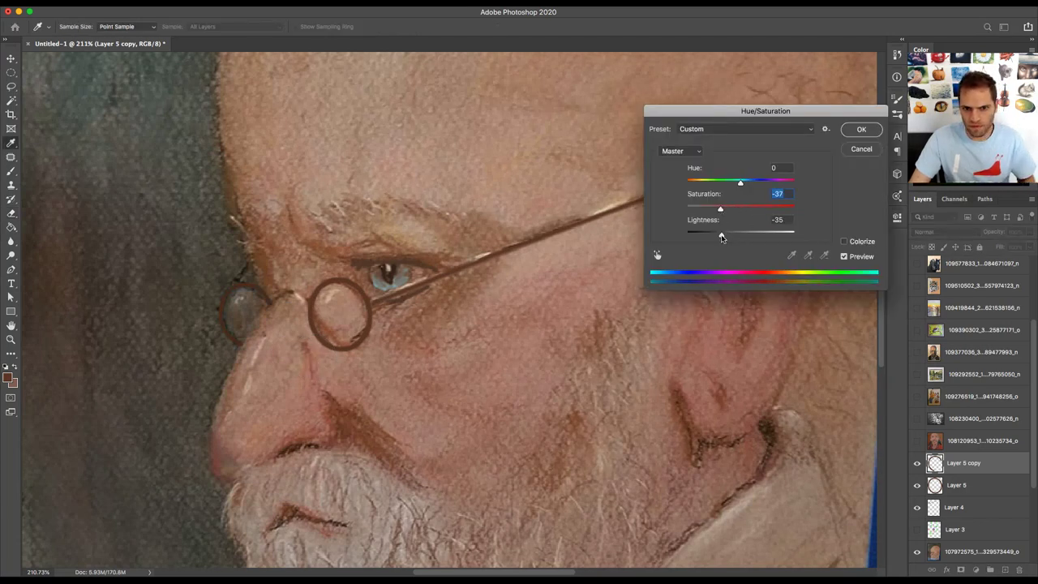
pyautogui.click(861, 129)
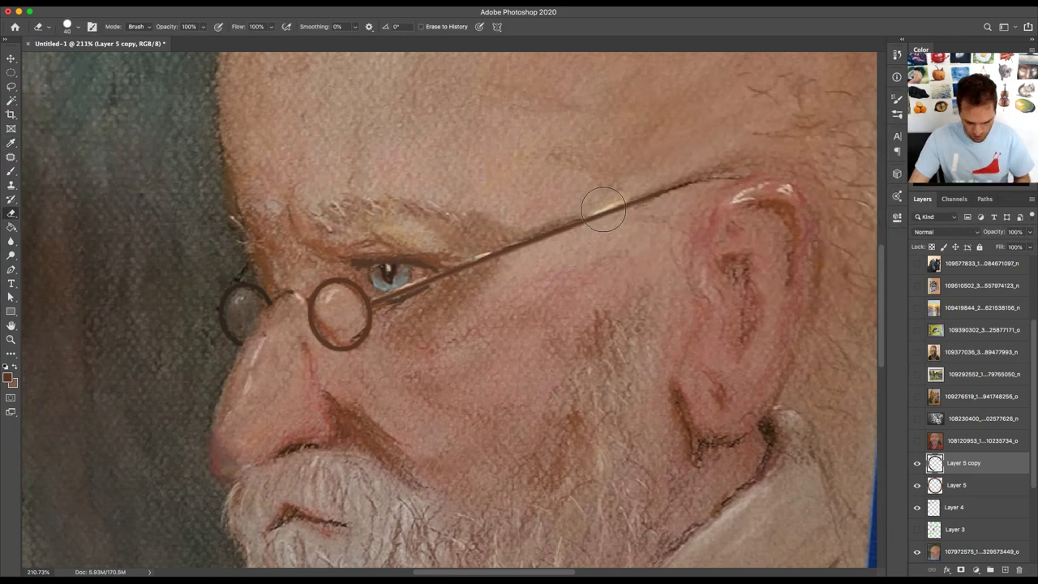
# - Sample the pale glint on the spectacles' arm and brush thin highlights on Layer 4 beside the near lens rim and along the arm
pyautogui.press('b')
pyautogui.keyDown('alt'); pyautogui.click(609, 204); pyautogui.keyUp('alt')
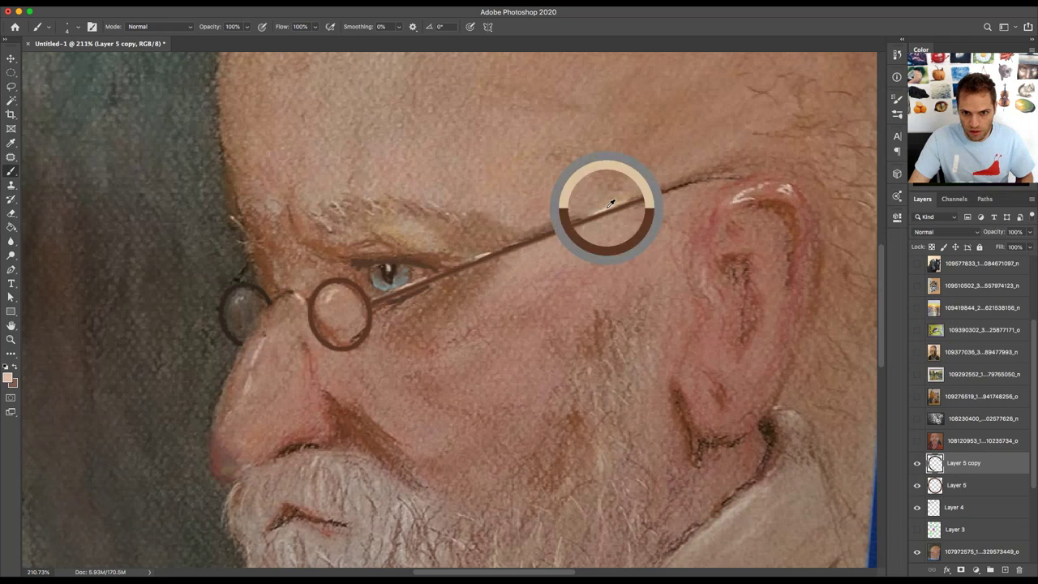
pyautogui.click(981, 506)
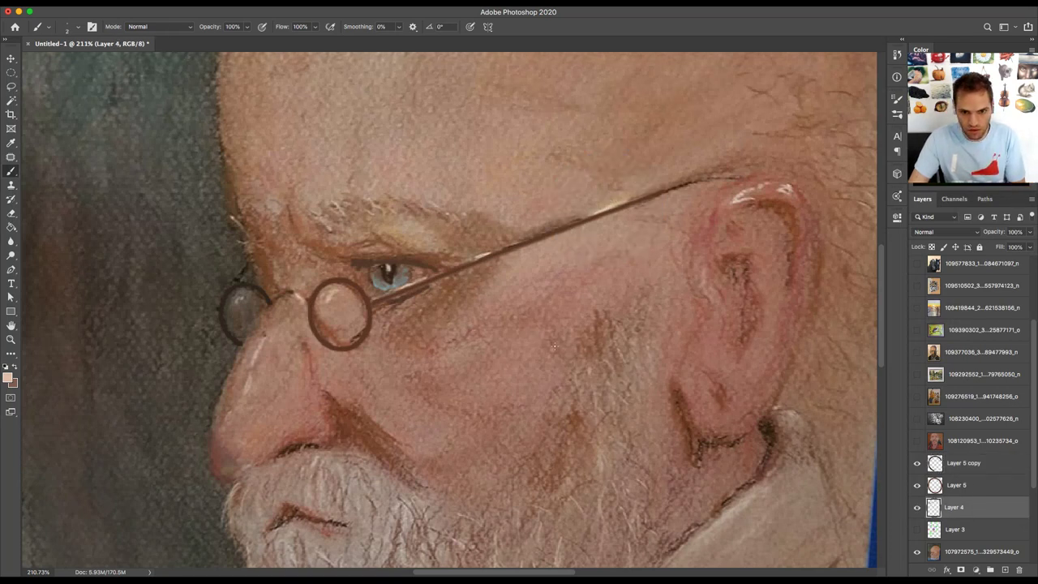
pyautogui.scroll(5, 359, 301)
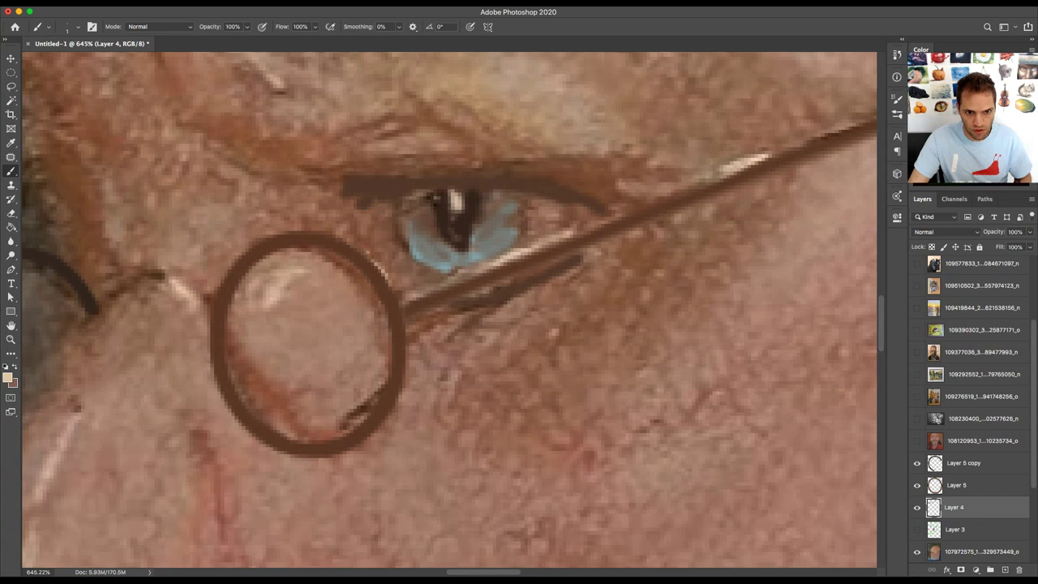
pyautogui.moveTo(381, 269); pyautogui.dragTo(344, 245)
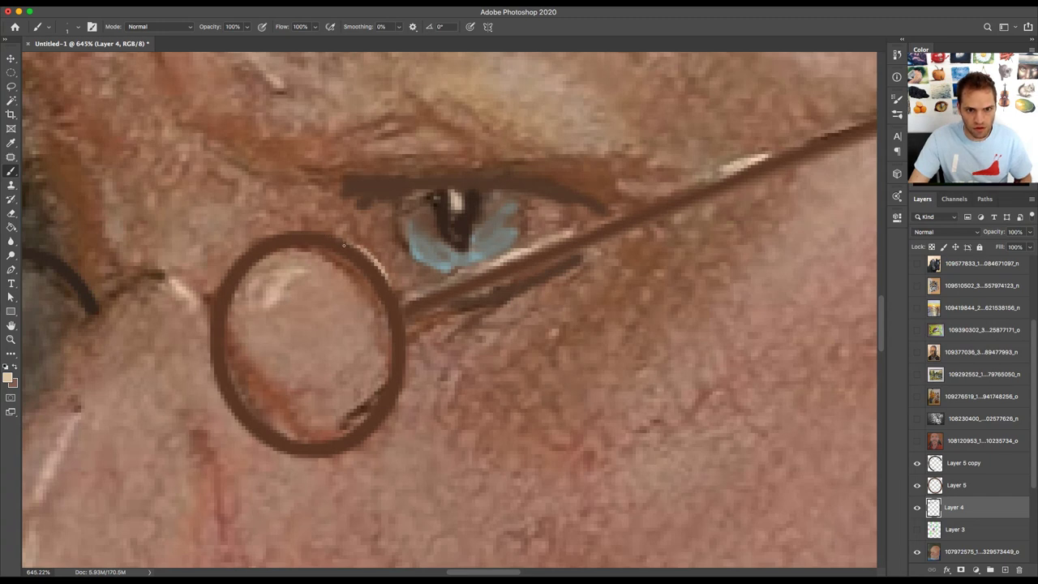
pyautogui.moveTo(567, 239); pyautogui.dragTo(584, 227)
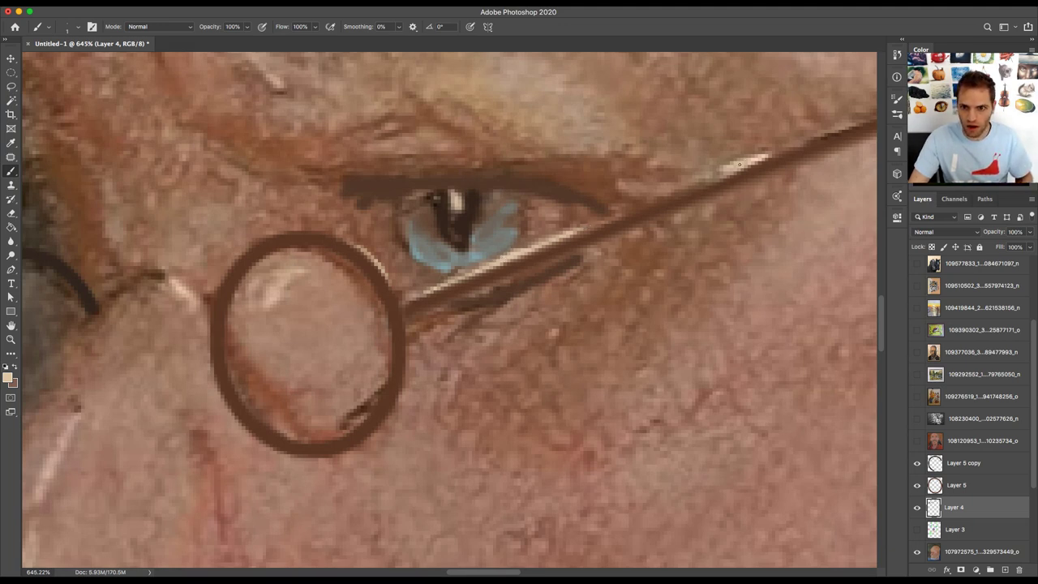
# - Extend the thin pale highlight on Layer 4 along the upper edge of the spectacles' arm toward the ear
pyautogui.moveTo(766, 159); pyautogui.dragTo(843, 128)
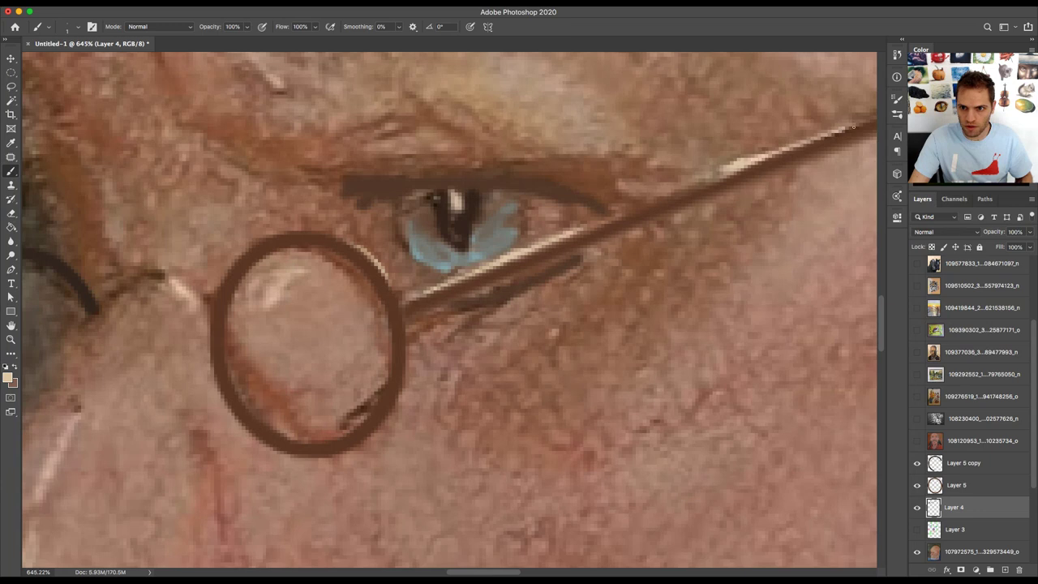
pyautogui.scroll(-5, 705, 183)
pyautogui.scroll(-3, 718, 193)
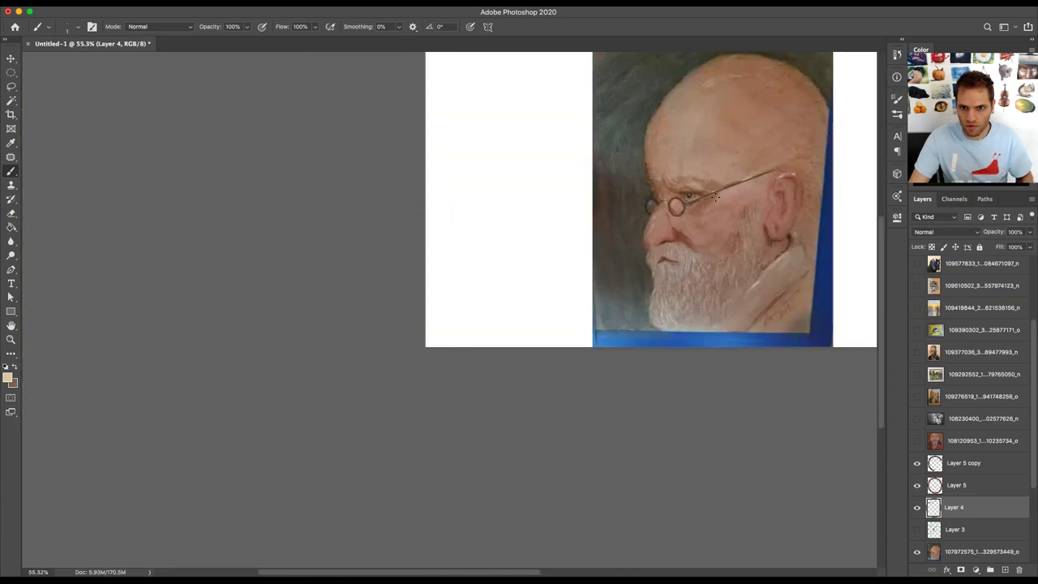
pyautogui.scroll(3, 608, 113)
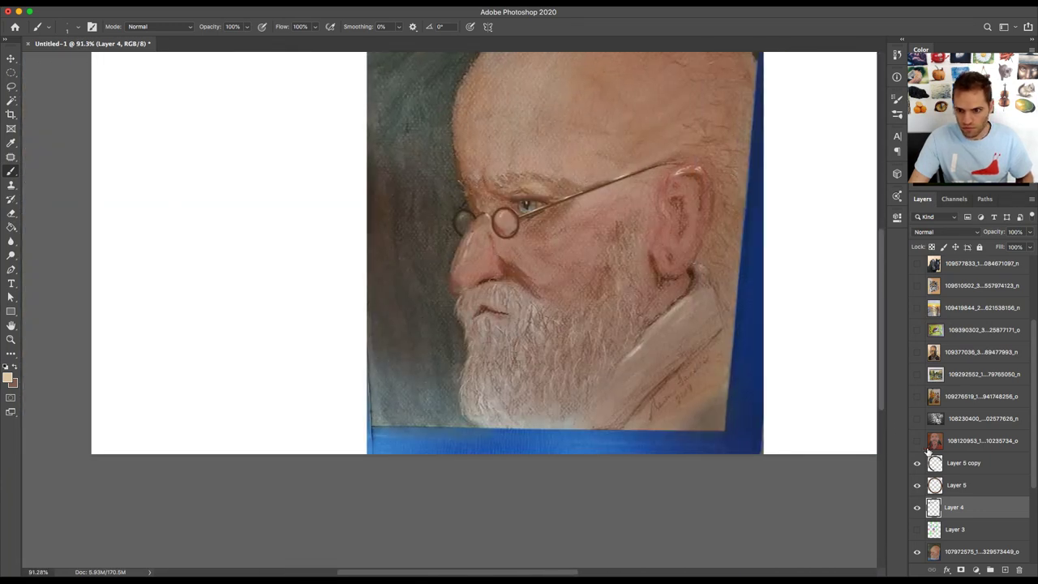
# - Group Layer 5 copy, Layer 5 and Layer 4, and toggle the group's visibility off and on to compare the retouched spectacles
pyautogui.click(985, 463)
pyautogui.keyDown('shift'); pyautogui.click(983, 508); pyautogui.keyUp('shift')
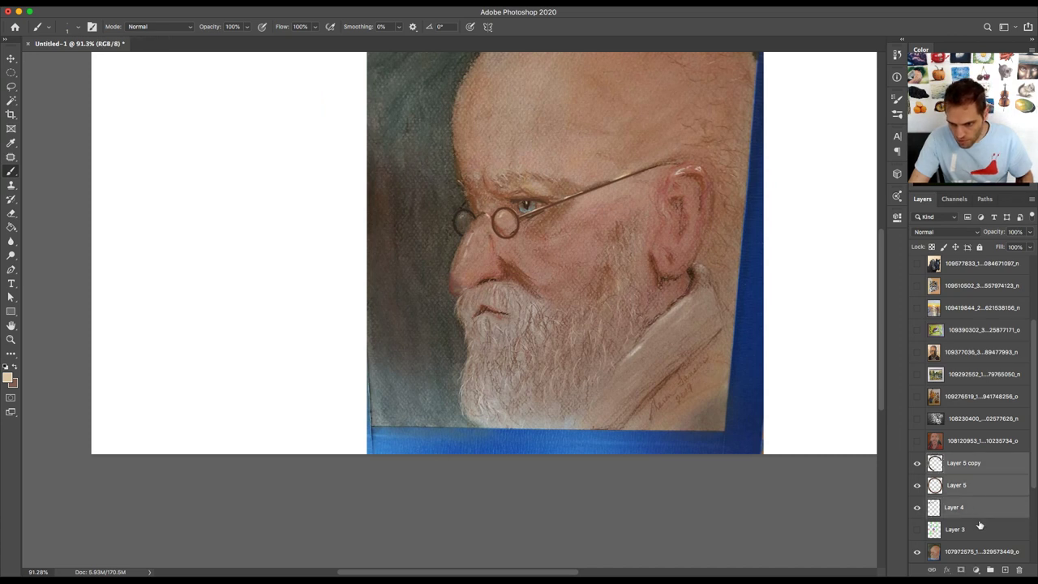
pyautogui.press('super+g')
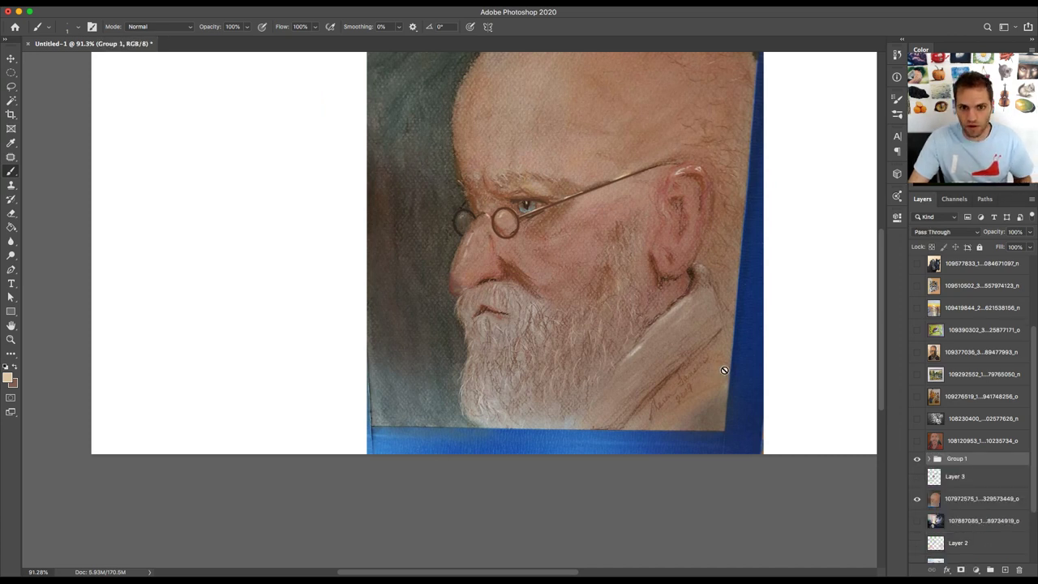
pyautogui.scroll(5, 723, 371)
pyautogui.hscroll(4, 723, 371)
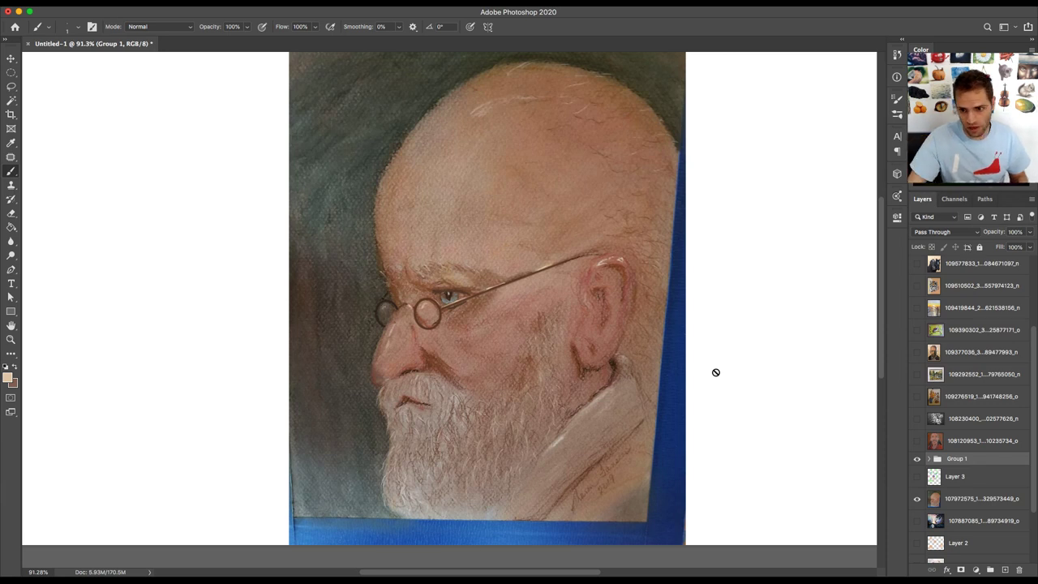
pyautogui.click(918, 459)
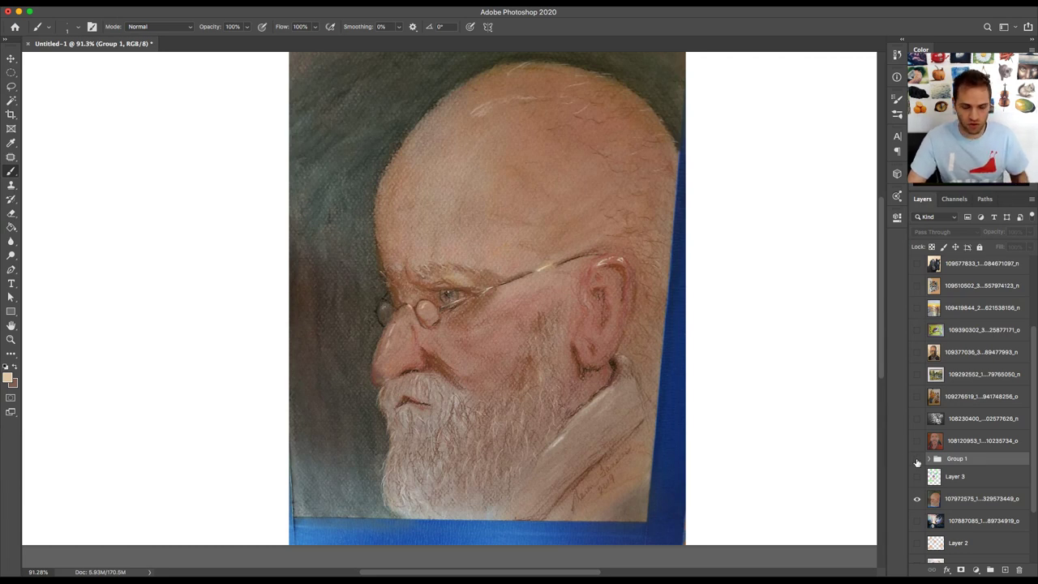
pyautogui.click(917, 460)
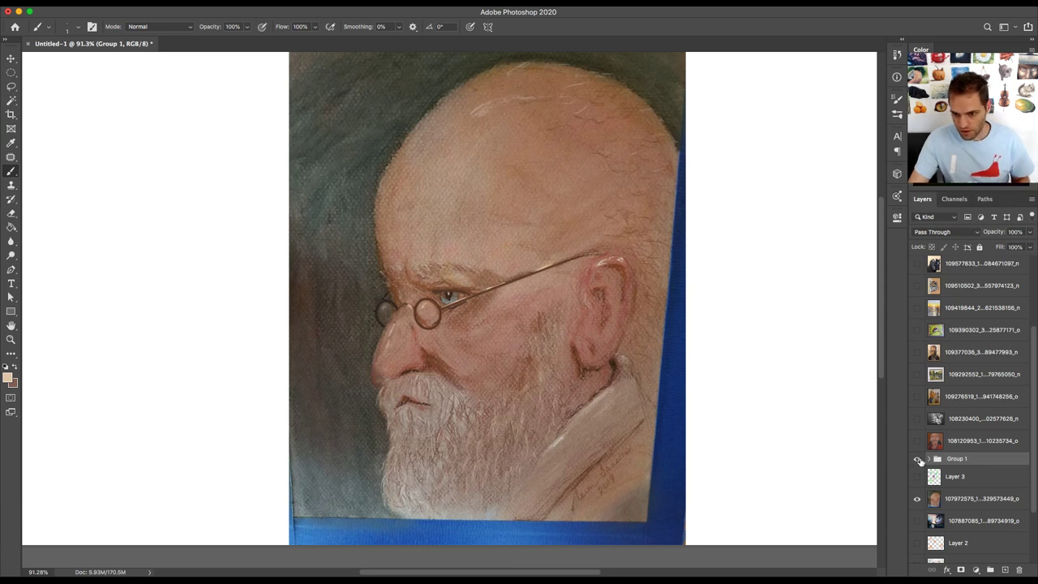
# - Hide the bearded man's portrait with its retouch group and show the portrait of the moustached man in red
pyautogui.click(917, 498)
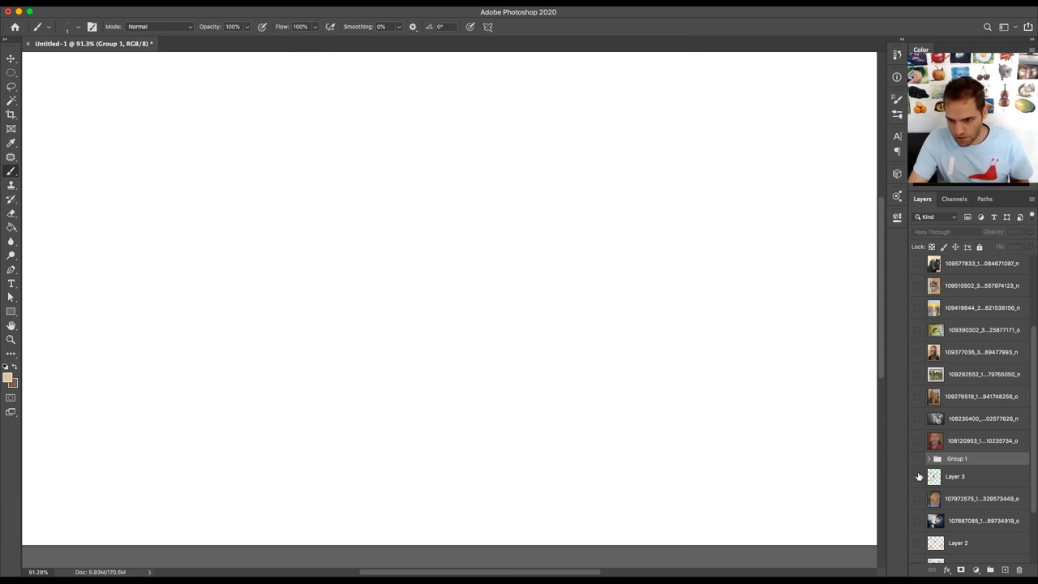
pyautogui.click(917, 441)
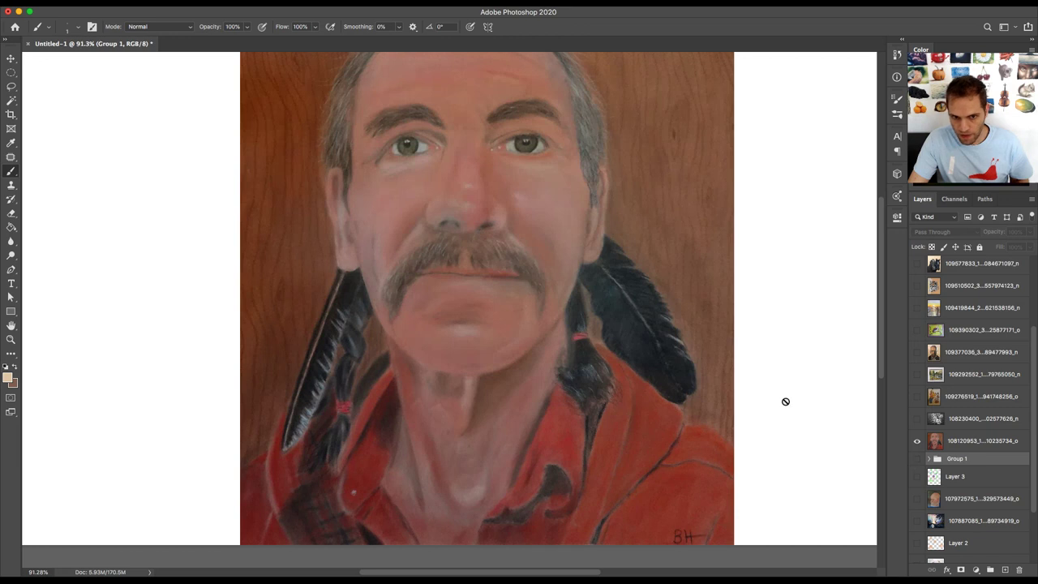
pyautogui.press('z')
pyautogui.rightClick(694, 387)
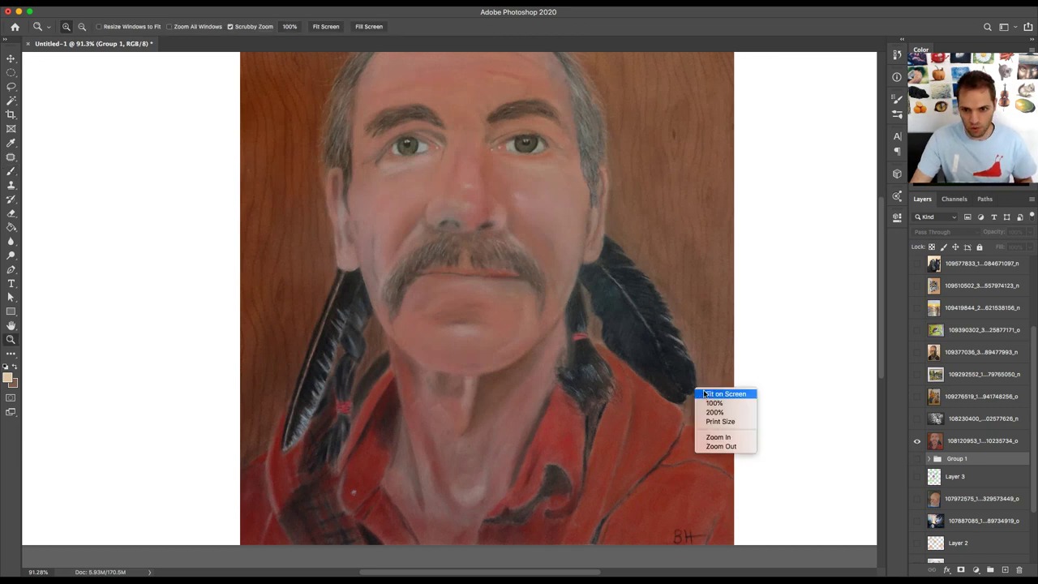
pyautogui.click(698, 392)
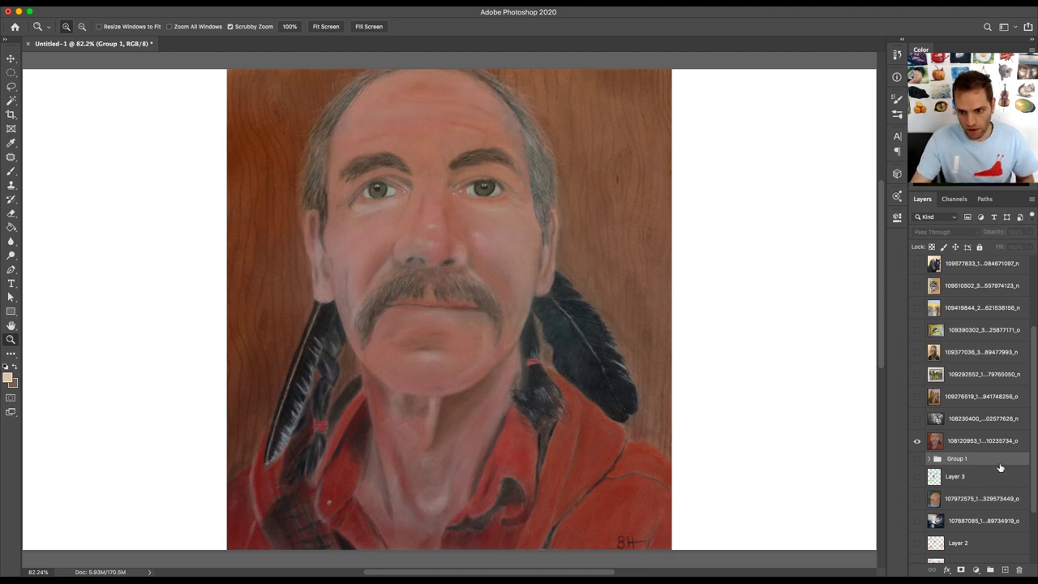
# - Add two empty layers directly above the moustached man's portrait
pyautogui.click(981, 441)
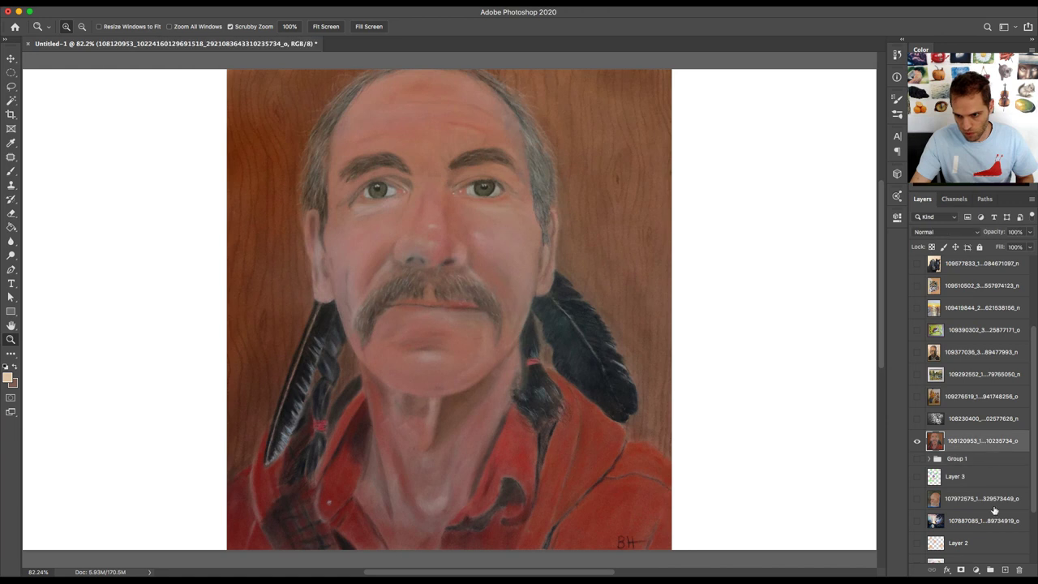
pyautogui.click(1005, 570)
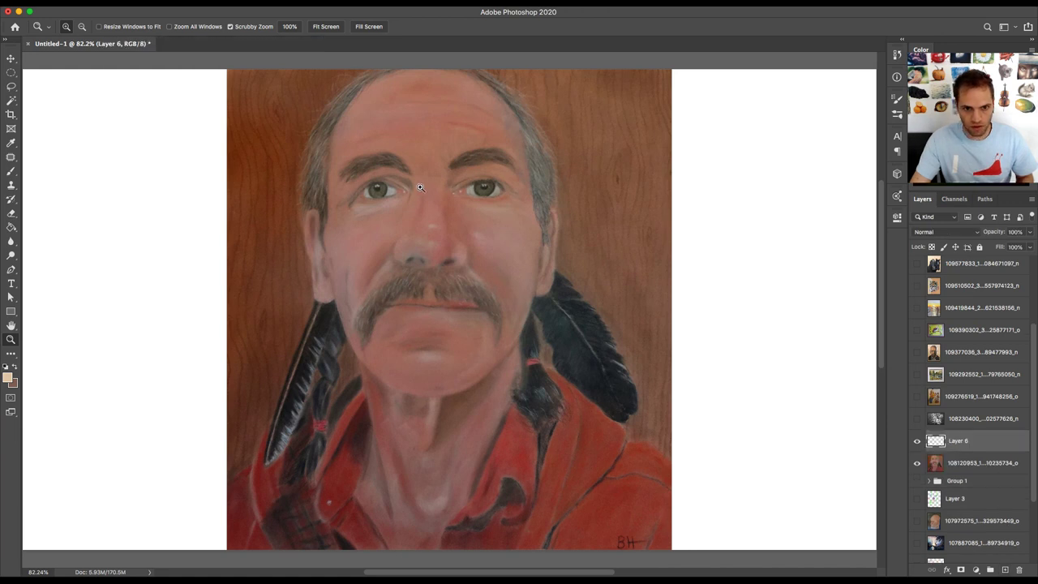
pyautogui.moveTo(428, 187); pyautogui.dragTo(466, 184)
pyautogui.scroll(2, 465, 184)
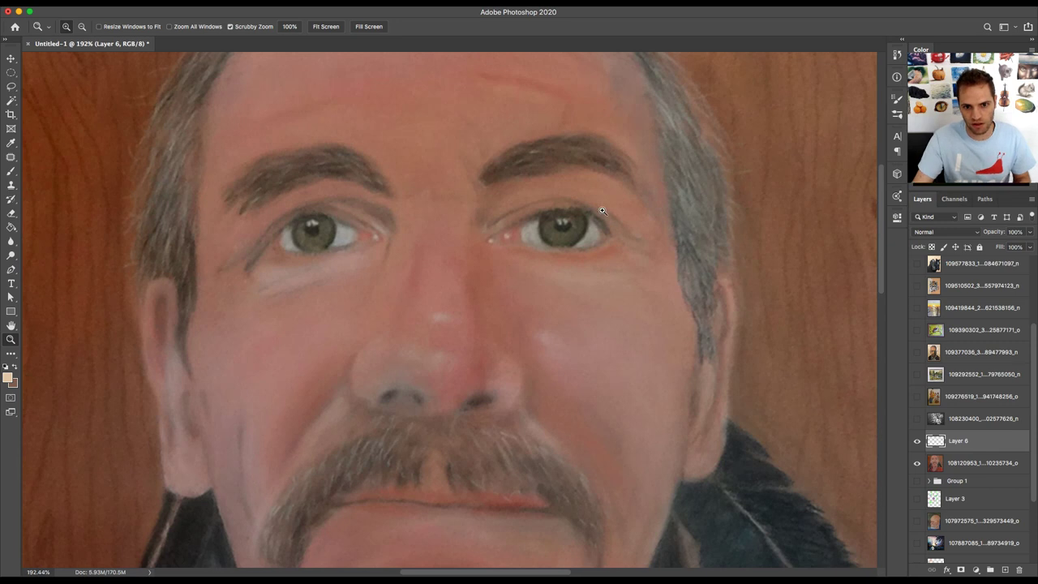
pyautogui.click(1005, 570)
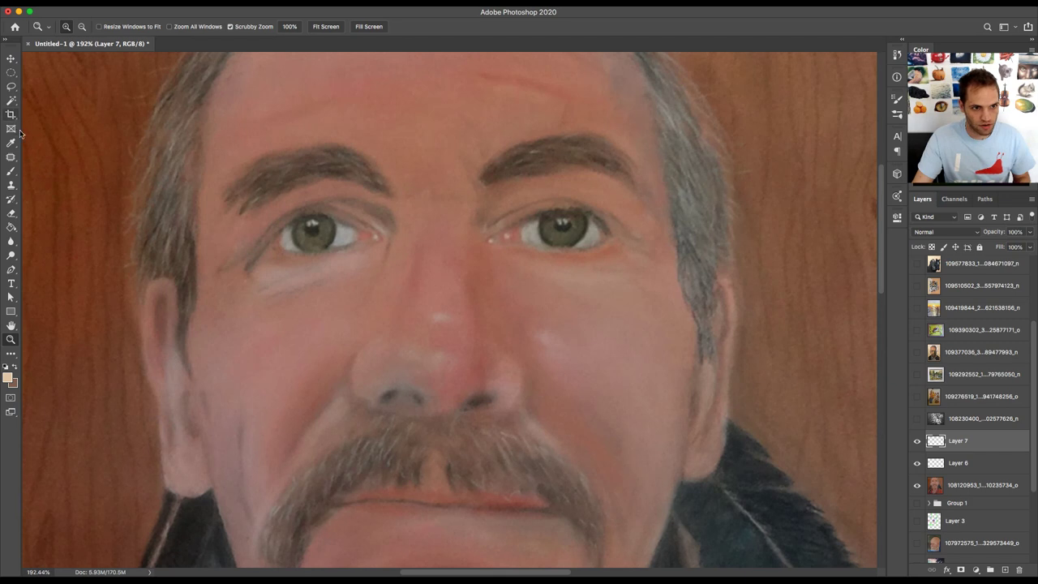
# - Select the iris of the eye on the viewer's right with an elliptical marquee and copy it from the portrait to a new layer
pyautogui.click(11, 73)
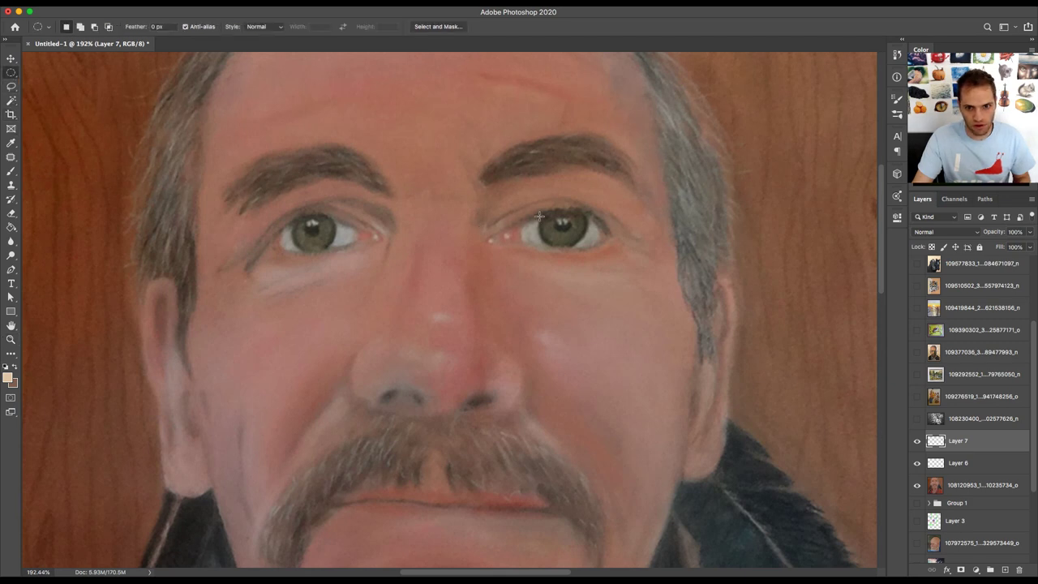
pyautogui.moveTo(539, 206); pyautogui.dragTo(570, 226)
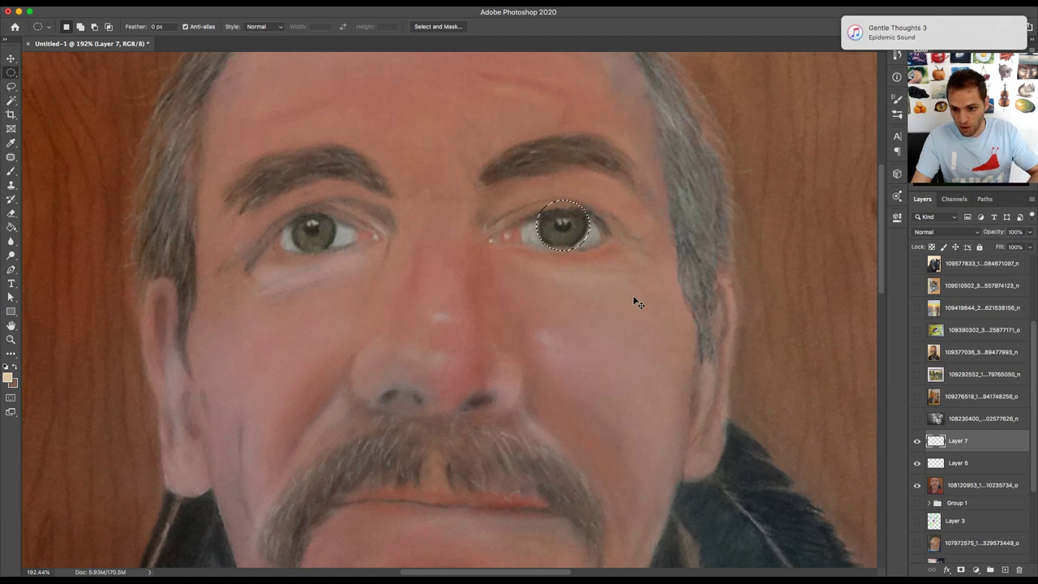
pyautogui.press('super+j')
pyautogui.click(616, 197)
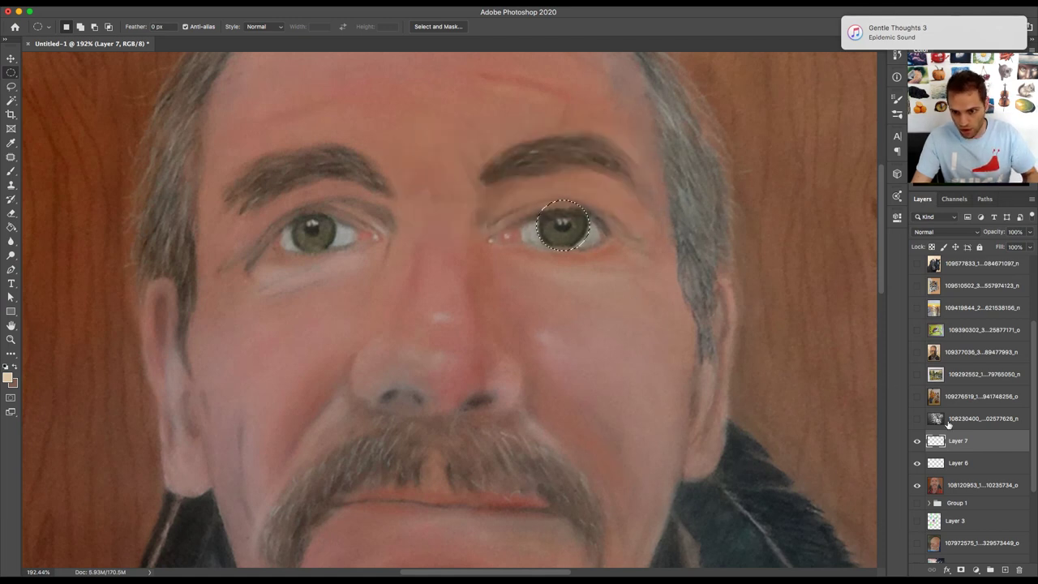
pyautogui.click(981, 484)
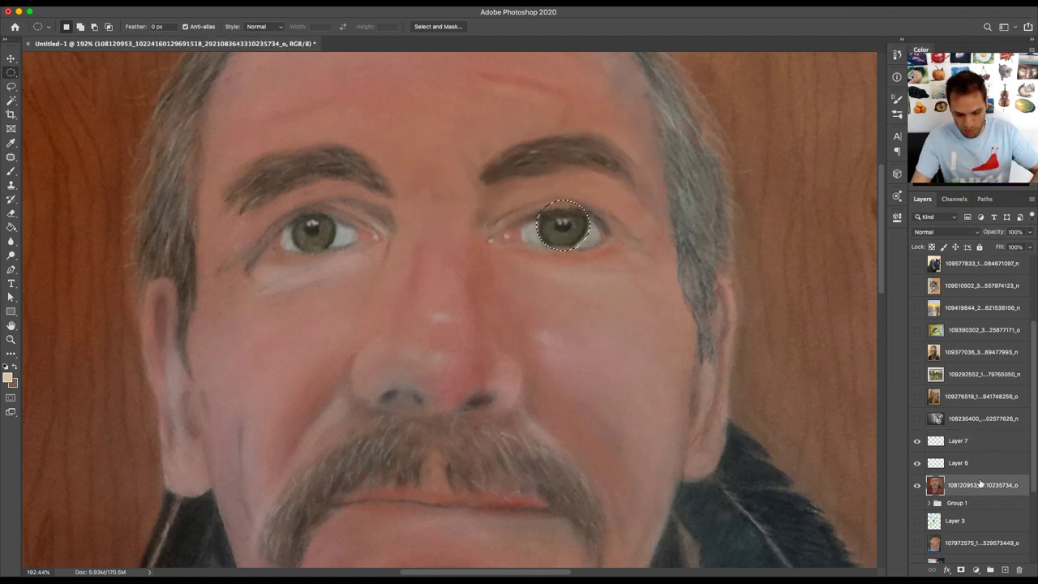
pyautogui.press('super+j')
# - Move the copied iris onto the man's other eye and erase its part overlapping the upper eyelid with a size 40 eraser
pyautogui.press('v')
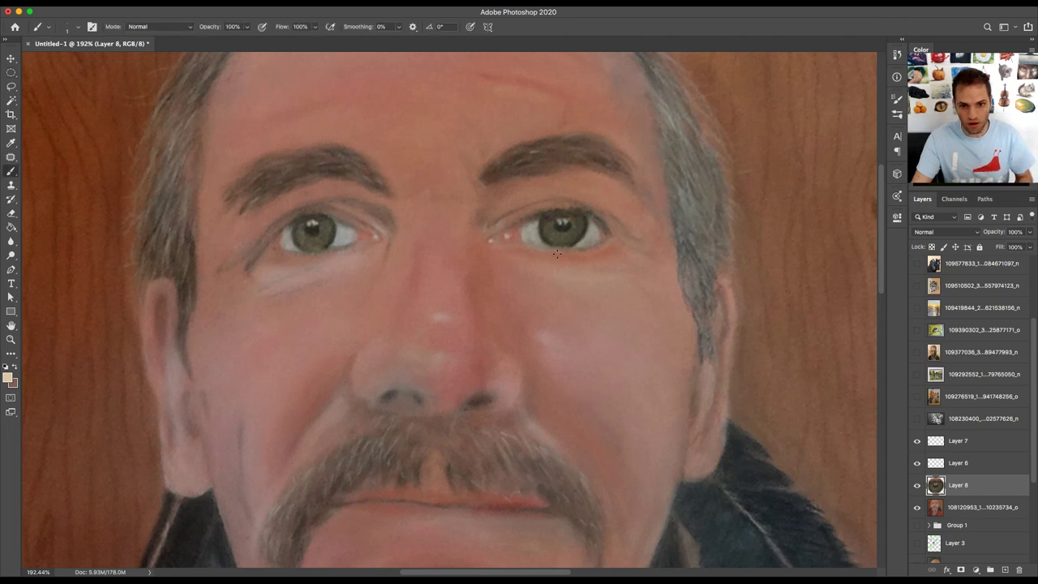
pyautogui.moveTo(594, 278); pyautogui.dragTo(381, 277)
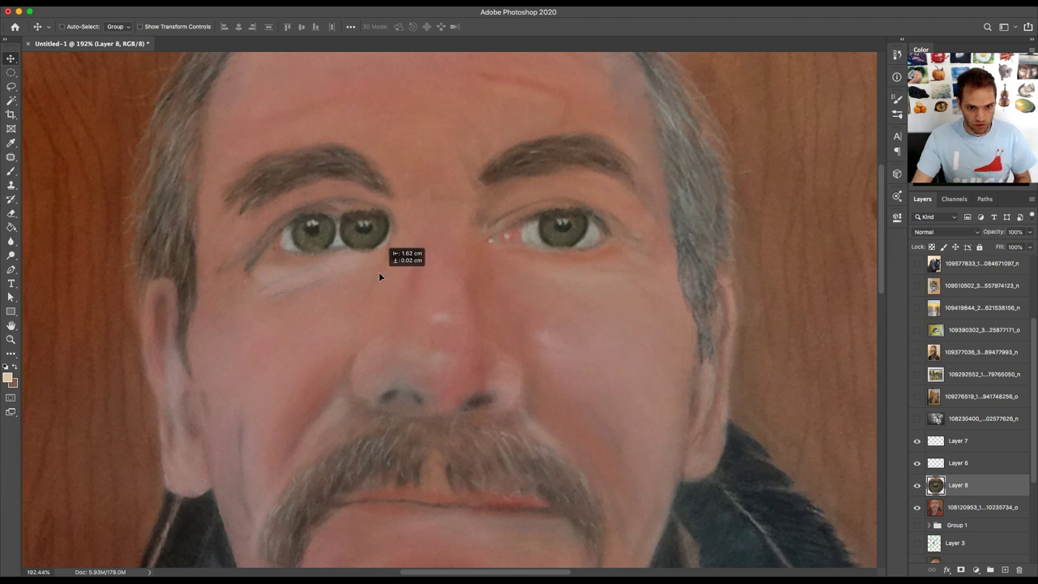
pyautogui.moveTo(380, 277); pyautogui.dragTo(336, 281)
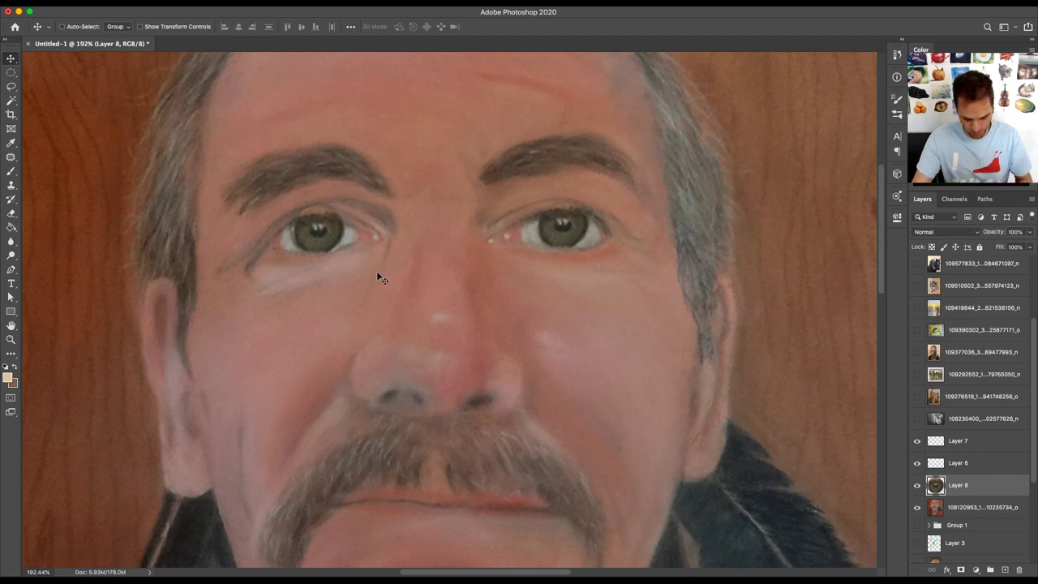
pyautogui.press('e')
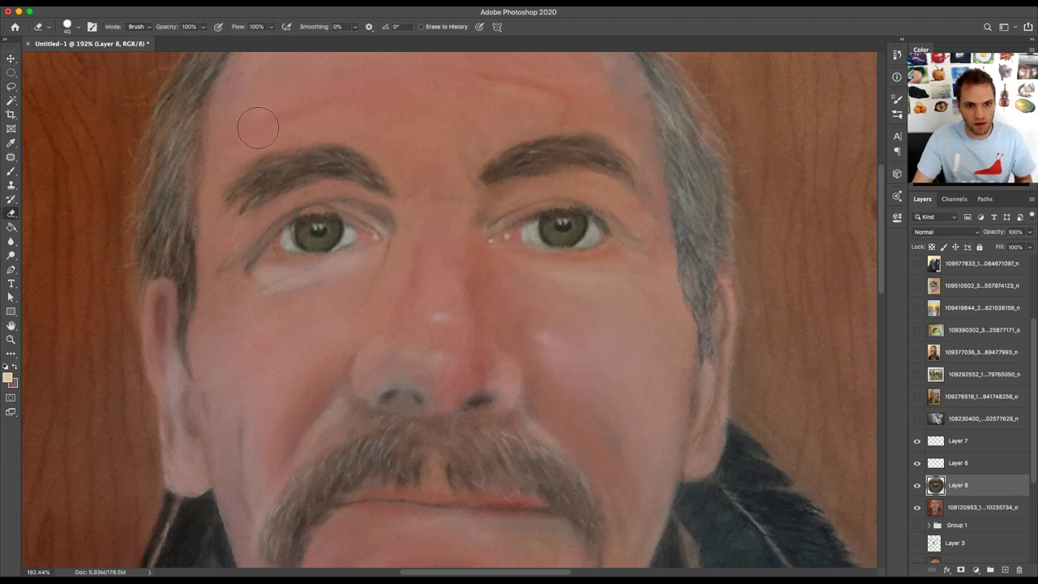
pyautogui.moveTo(291, 198)
pyautogui.mouseDown()
pyautogui.moveTo(324, 182)
pyautogui.moveTo(332, 195)
pyautogui.mouseUp()
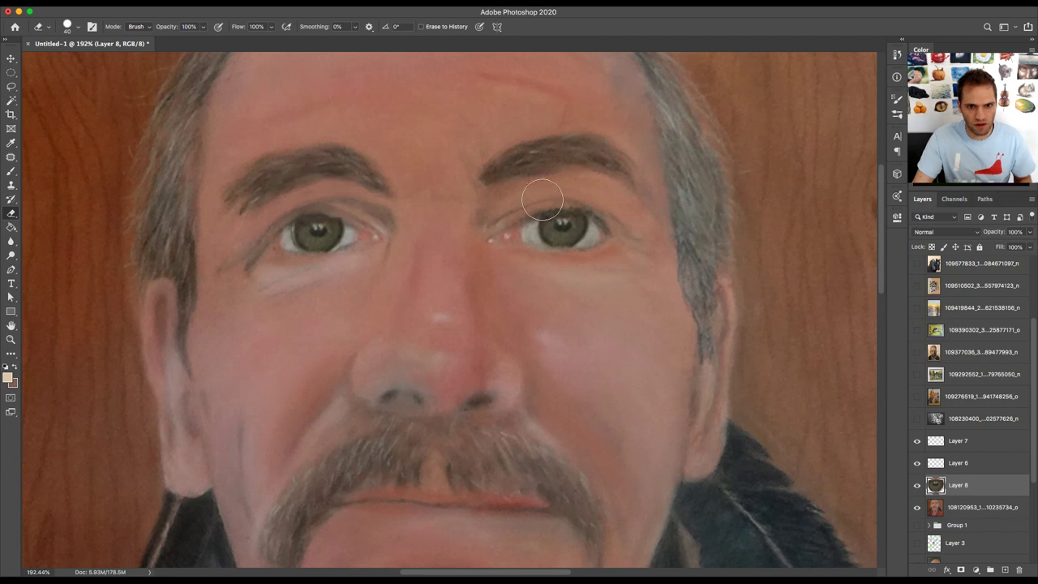
# - Toggle the copied iris layer off and on, and examine the alignment of the man's gaze from afar and close up
pyautogui.scroll(-5, 599, 241)
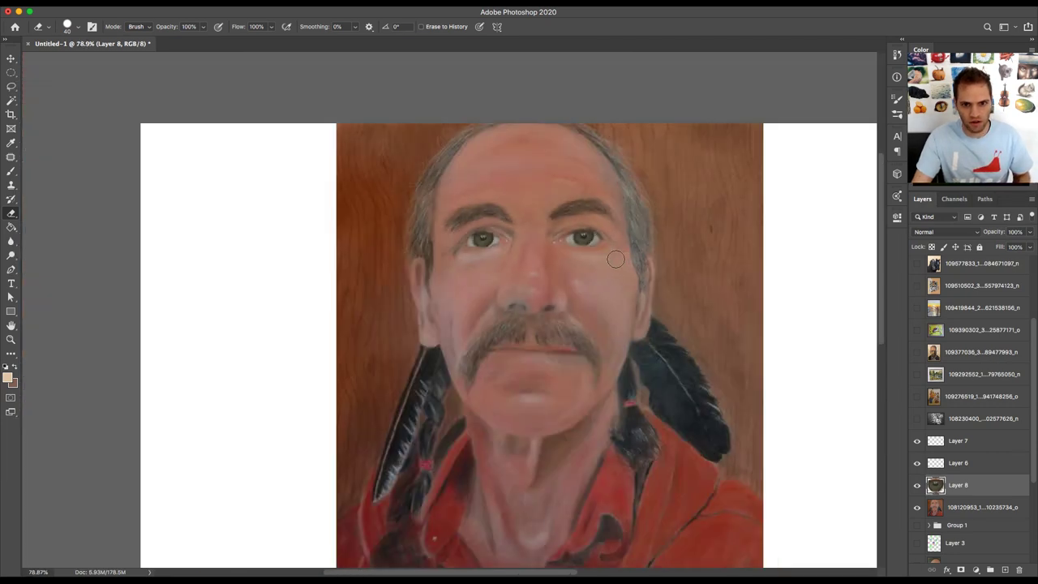
pyautogui.click(917, 486)
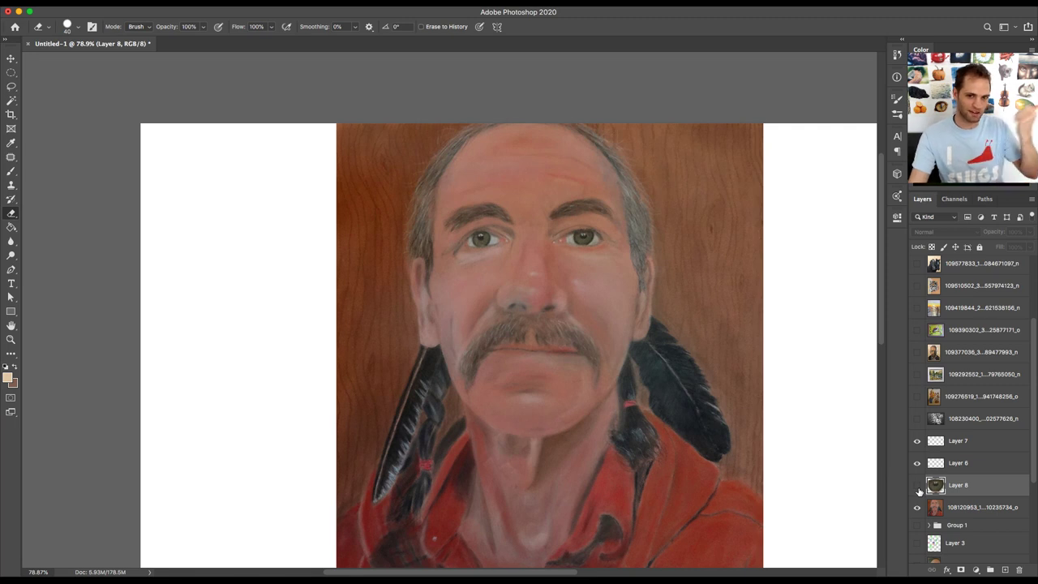
pyautogui.click(917, 486)
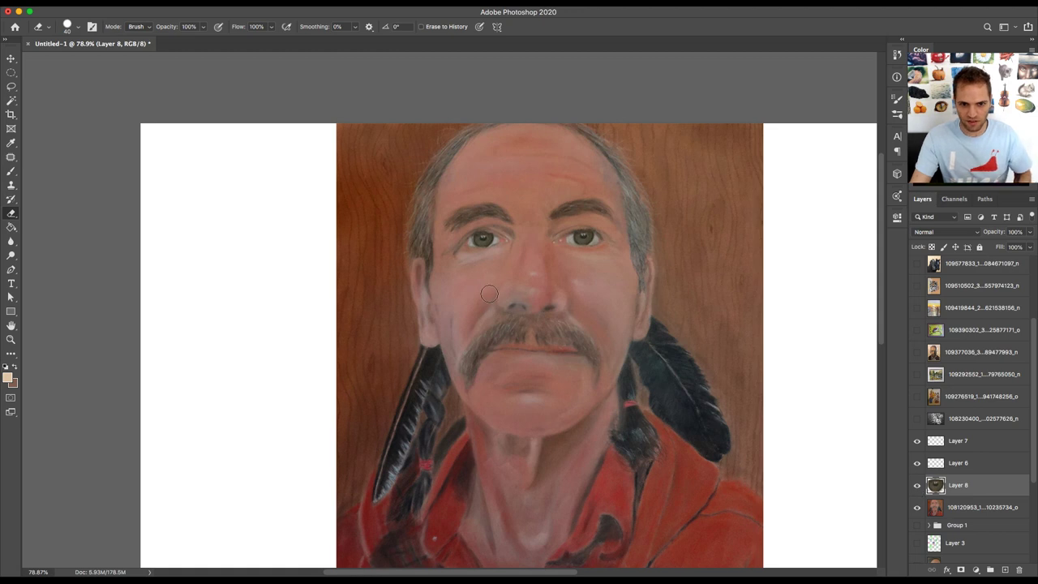
pyautogui.hscroll(-3, 510, 249)
pyautogui.hscroll(2, 535, 248)
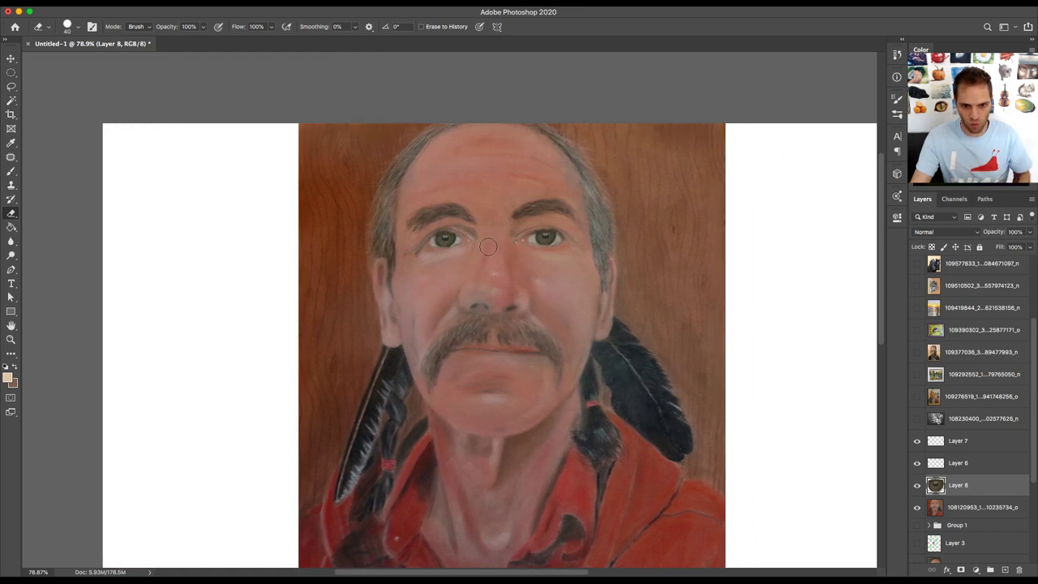
pyautogui.scroll(6, 534, 248)
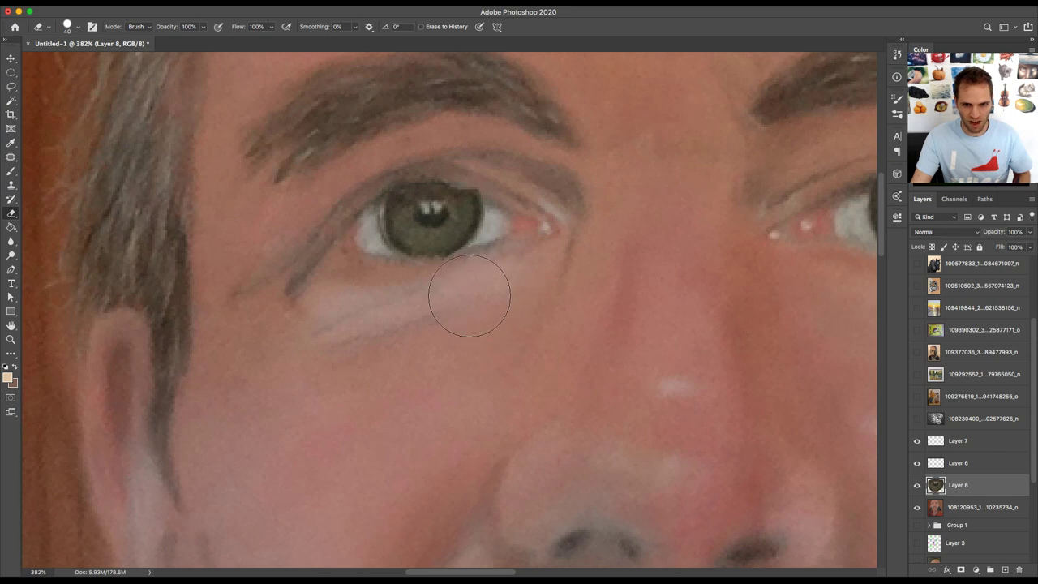
pyautogui.scroll(-4, 498, 301)
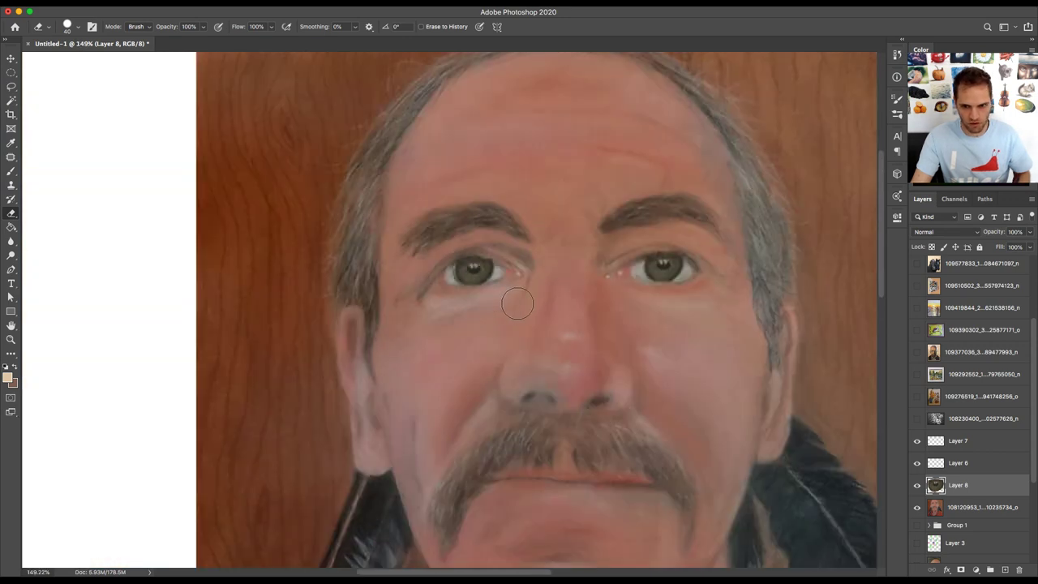
pyautogui.hscroll(2, 507, 303)
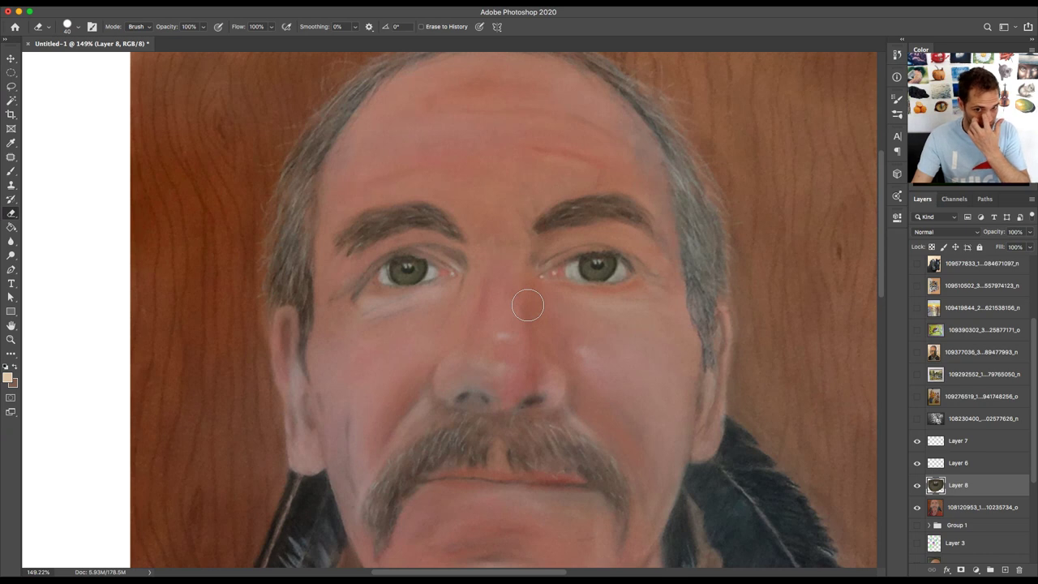
pyautogui.hscroll(1, 535, 305)
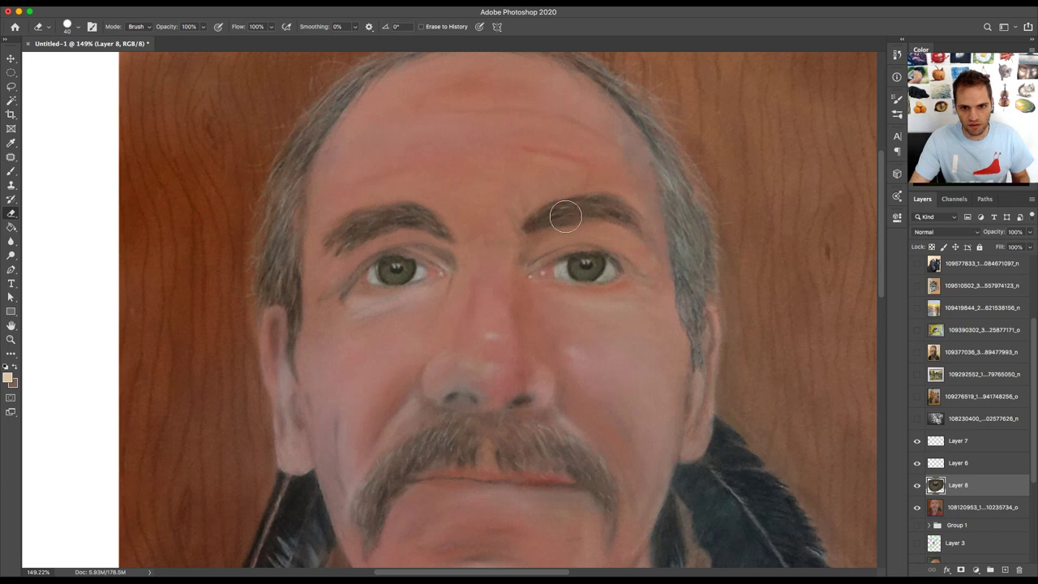
# - Sample the dark brown of an eyebrow and brush short lash marks along the lower eyelids of both eyes on Layer 8
pyautogui.click(990, 466)
pyautogui.click(999, 485)
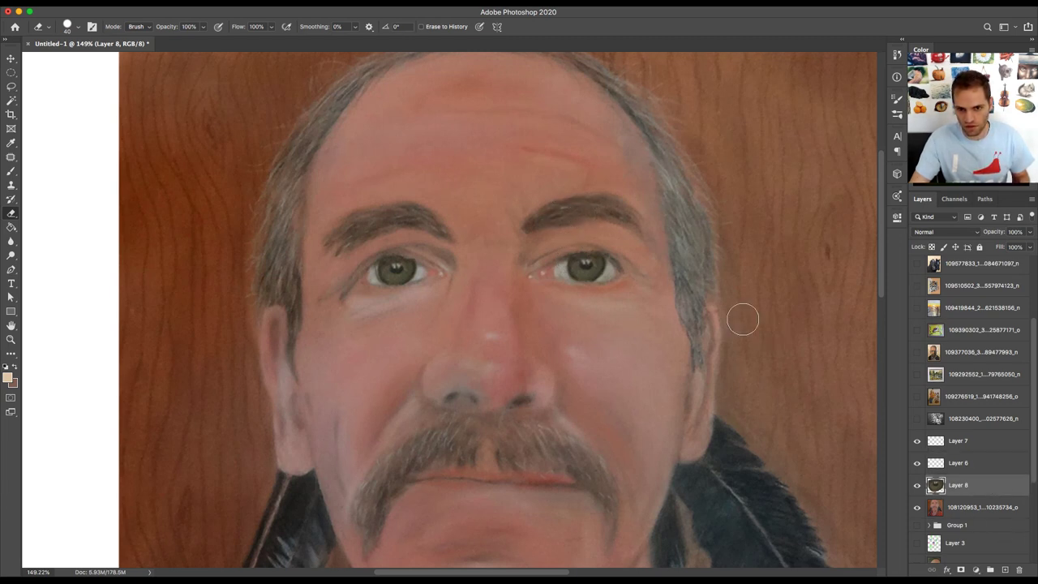
pyautogui.press('b')
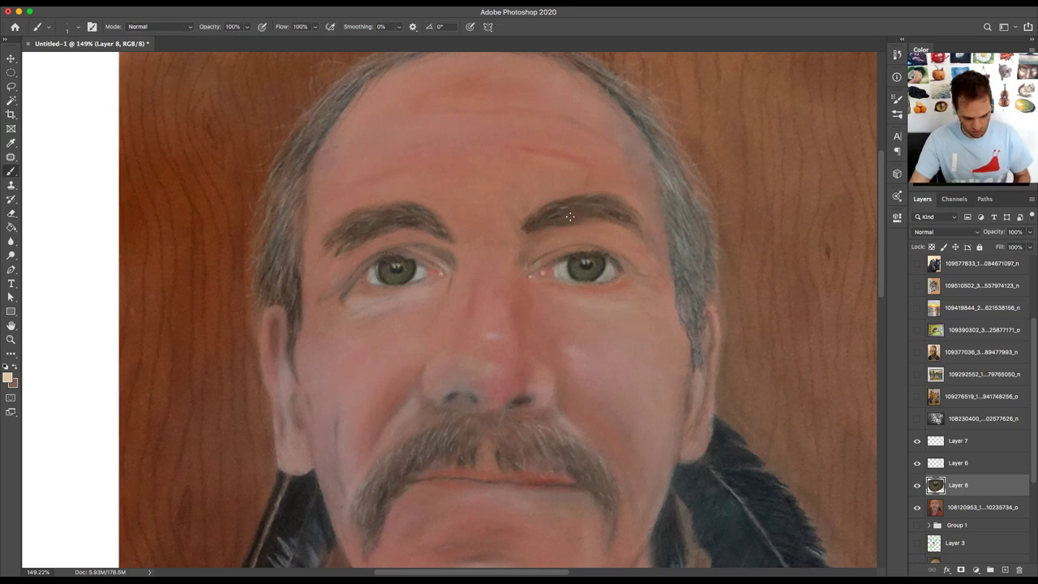
pyautogui.keyDown('alt'); pyautogui.click(576, 205); pyautogui.keyUp('alt')
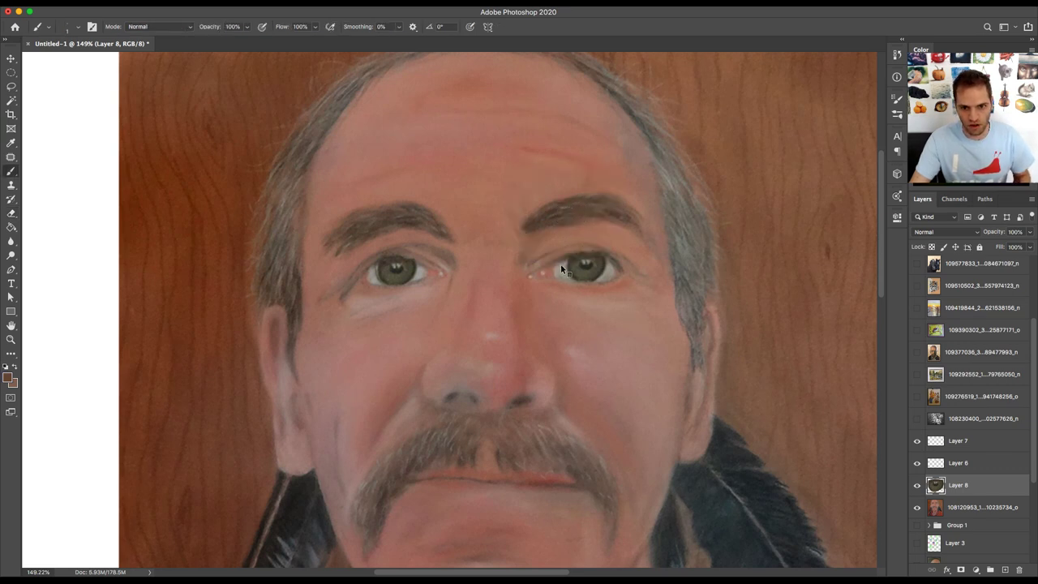
pyautogui.scroll(3, 570, 257)
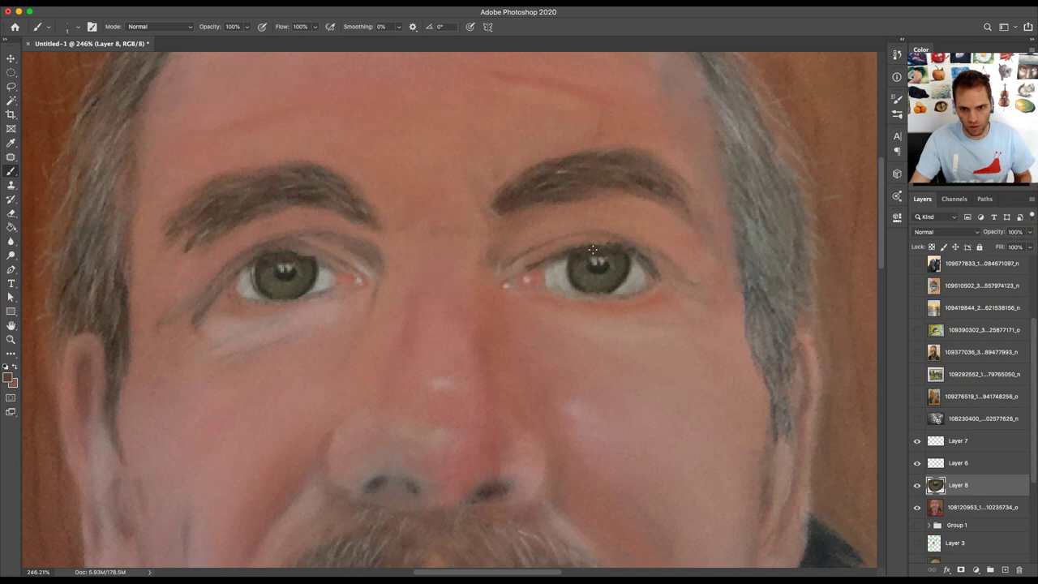
pyautogui.moveTo(600, 249)
pyautogui.mouseDown()
pyautogui.moveTo(642, 259)
pyautogui.moveTo(648, 286)
pyautogui.moveTo(560, 295)
pyautogui.mouseUp()
pyautogui.moveTo(641, 296); pyautogui.dragTo(653, 283)
pyautogui.moveTo(321, 297)
pyautogui.mouseDown()
pyautogui.moveTo(248, 301)
pyautogui.moveTo(224, 288)
pyautogui.moveTo(254, 260)
pyautogui.moveTo(304, 257)
pyautogui.moveTo(340, 273)
pyautogui.mouseUp()
# - Paint a dark crease line above the upper eyelid of the eye on the viewer's right with a size 5 brush
pyautogui.scroll(-10, 422, 290)
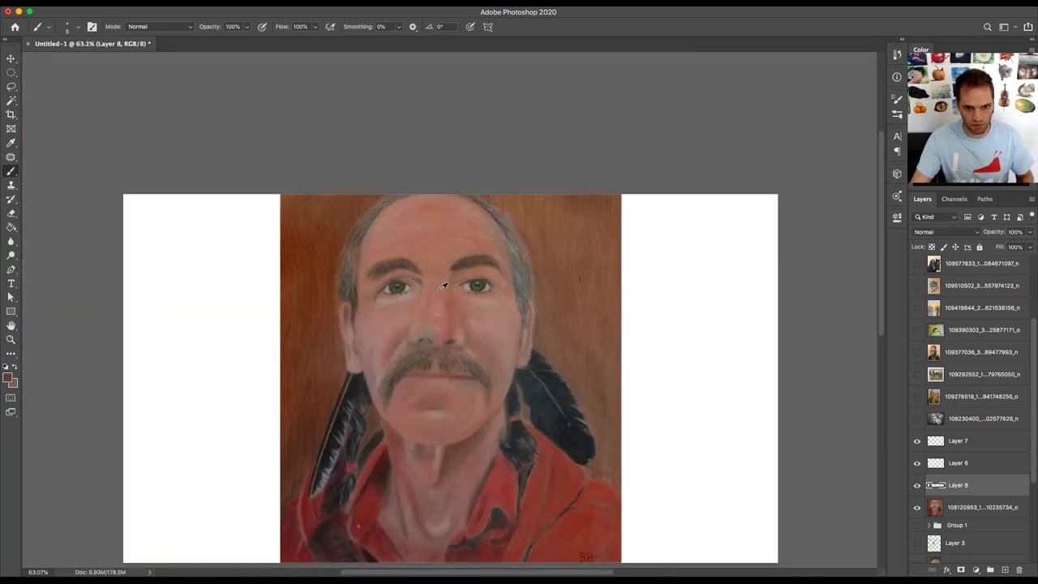
pyautogui.scroll(5, 403, 262)
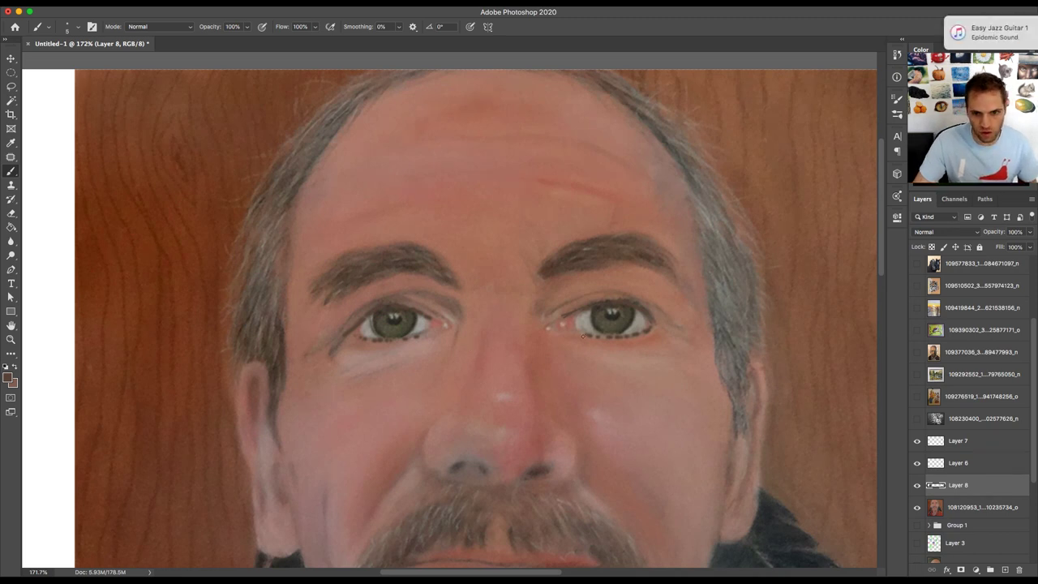
pyautogui.scroll(3, 579, 304)
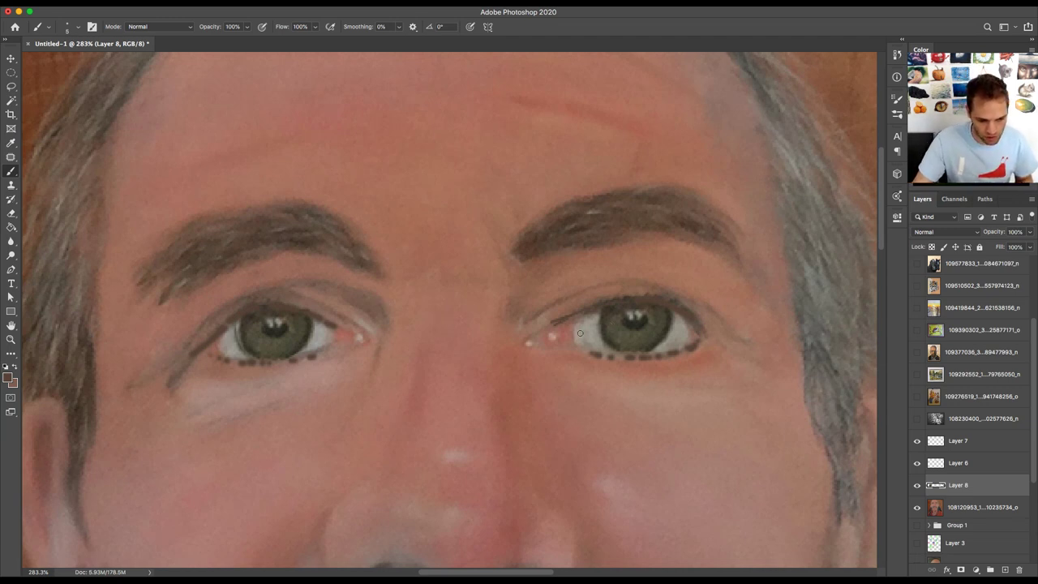
pyautogui.moveTo(631, 286)
pyautogui.mouseDown()
pyautogui.moveTo(643, 289)
pyautogui.moveTo(605, 287)
pyautogui.moveTo(648, 288)
pyautogui.moveTo(534, 302)
pyautogui.moveTo(553, 324)
pyautogui.moveTo(633, 290)
pyautogui.moveTo(681, 295)
pyautogui.mouseUp()
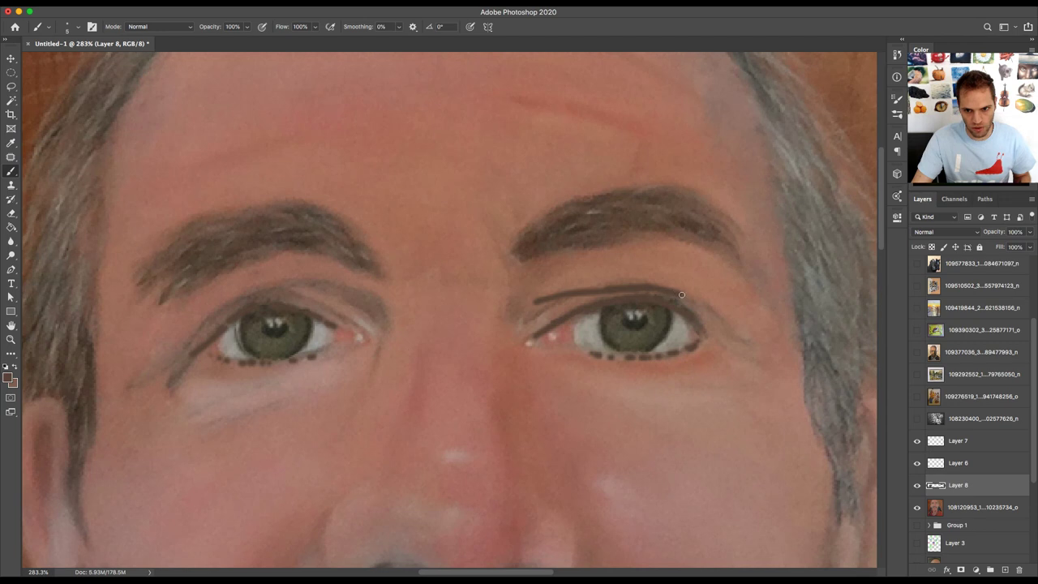
# - Sketch a small demonstration eye with an arched lid crease on the forehead, and undo it
pyautogui.moveTo(369, 162)
pyautogui.mouseDown()
pyautogui.moveTo(416, 139)
pyautogui.moveTo(442, 147)
pyautogui.moveTo(424, 171)
pyautogui.moveTo(374, 167)
pyautogui.moveTo(357, 145)
pyautogui.moveTo(384, 124)
pyautogui.moveTo(451, 135)
pyautogui.mouseUp()
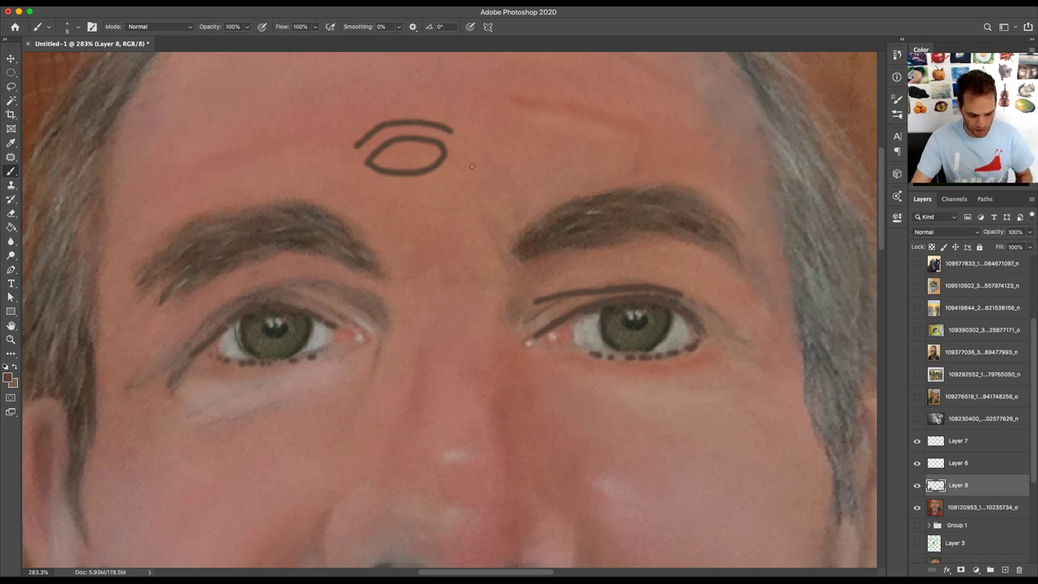
pyautogui.press('super+z')
pyautogui.press('super+z')
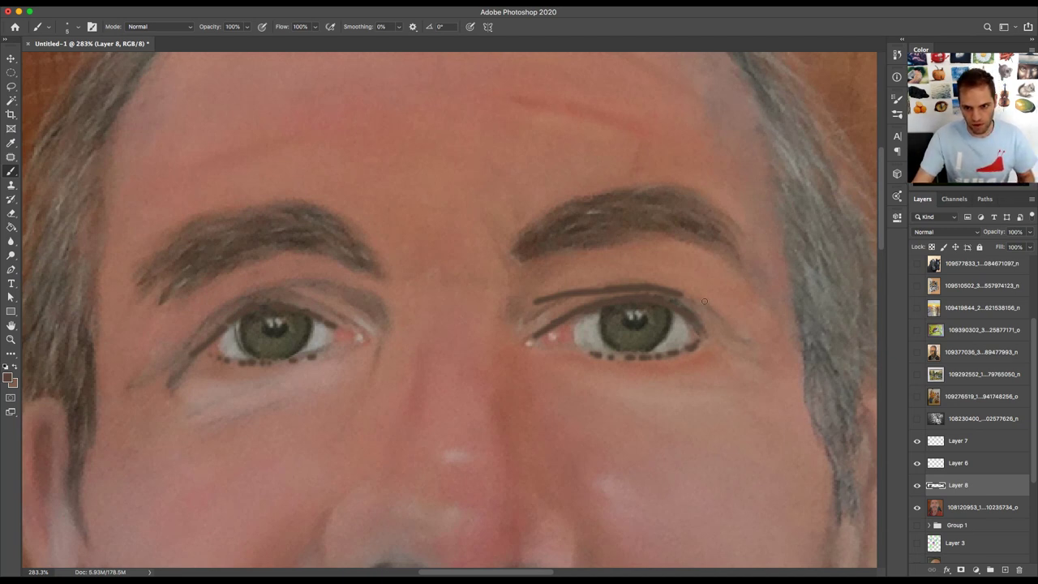
# - Extend the painted lid crease past the eye's outer corner and paint a matching crease over the other eye
pyautogui.moveTo(648, 290)
pyautogui.mouseDown()
pyautogui.moveTo(754, 343)
pyautogui.moveTo(665, 293)
pyautogui.moveTo(616, 286)
pyautogui.mouseUp()
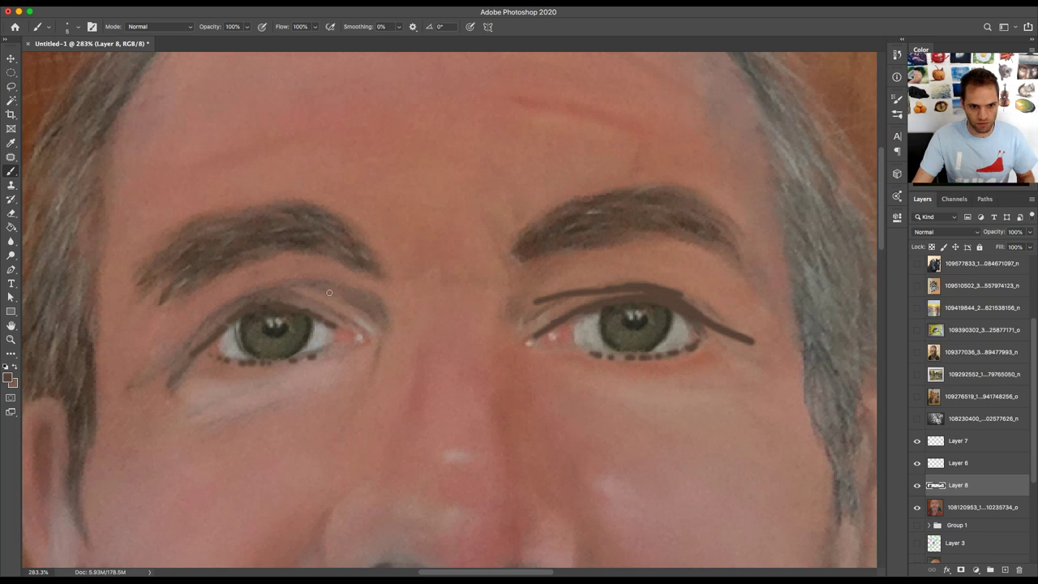
pyautogui.moveTo(361, 295)
pyautogui.mouseDown()
pyautogui.moveTo(261, 299)
pyautogui.moveTo(178, 356)
pyautogui.moveTo(183, 364)
pyautogui.moveTo(152, 363)
pyautogui.mouseUp()
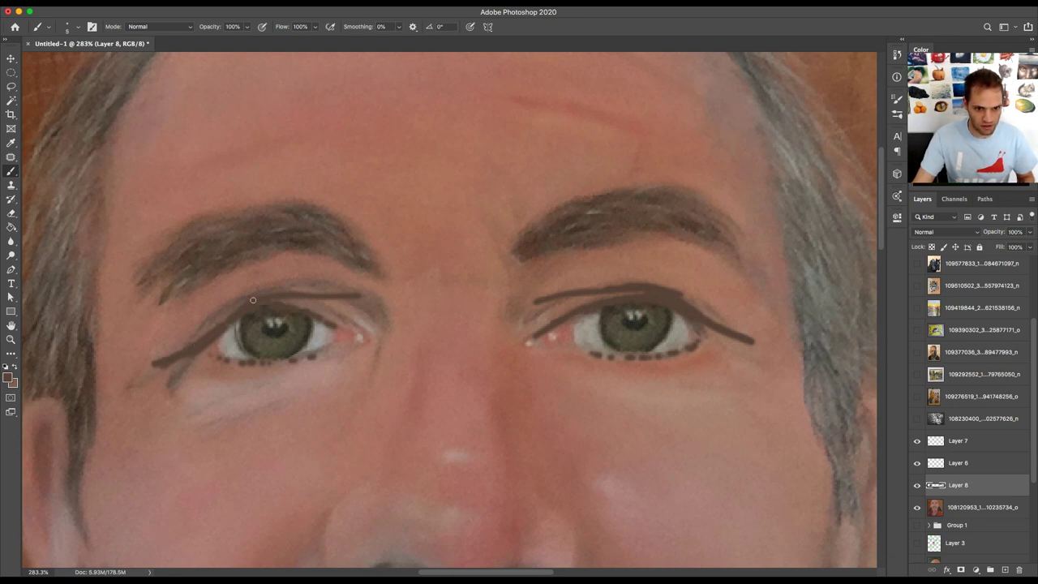
# - Examine the new eyelid creases and the overall face from a wider view
pyautogui.scroll(-3, 341, 311)
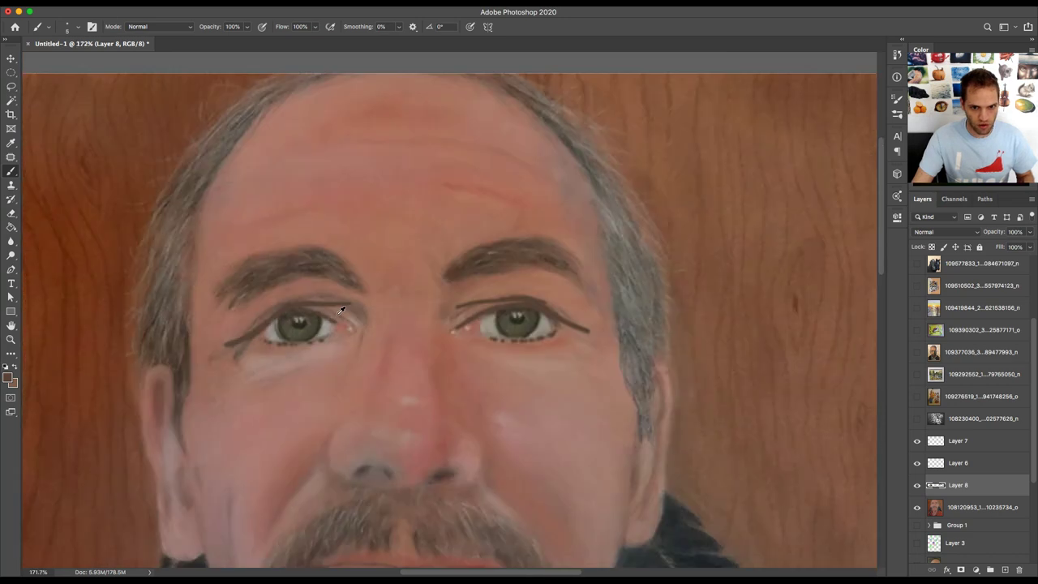
pyautogui.scroll(-3, 340, 312)
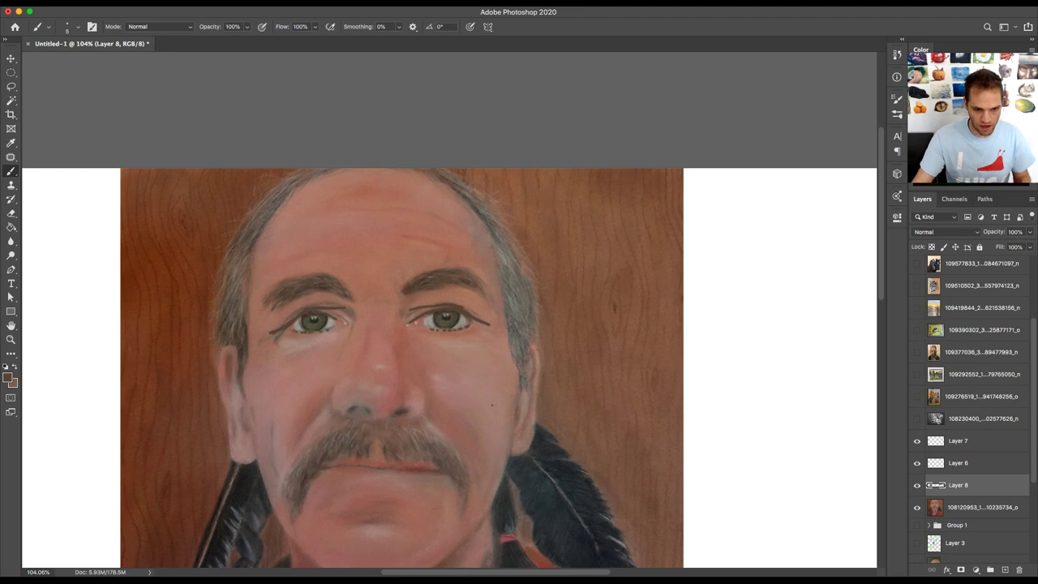
pyautogui.hscroll(5, 449, 360)
pyautogui.scroll(-2, 449, 361)
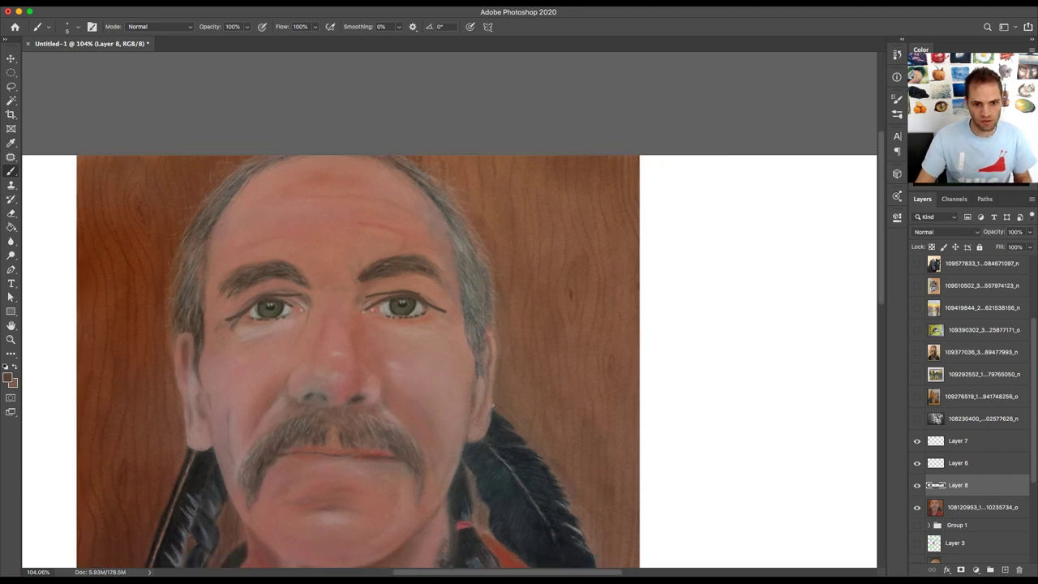
pyautogui.scroll(-2, 449, 355)
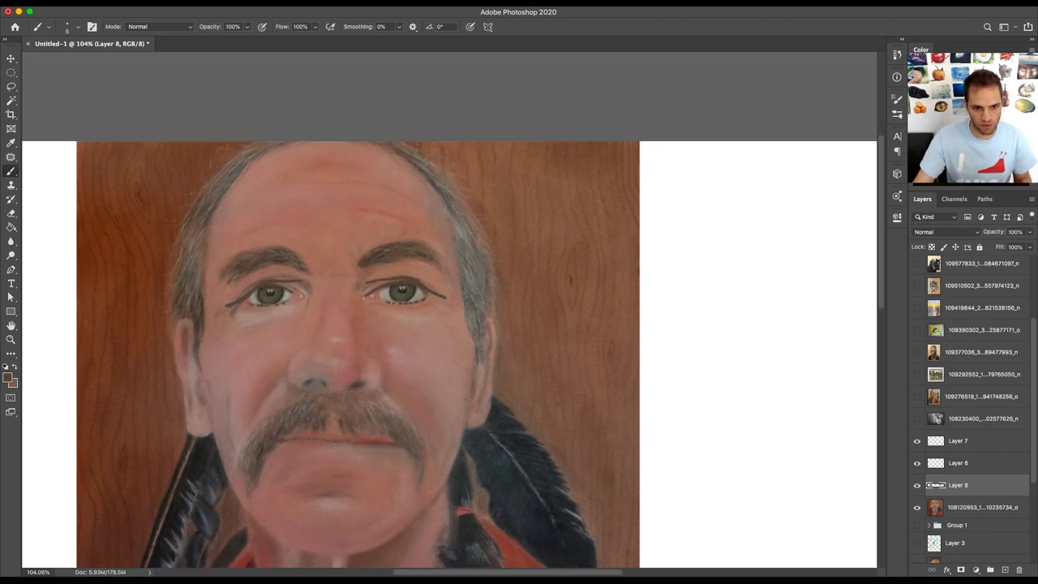
pyautogui.scroll(-4, 448, 388)
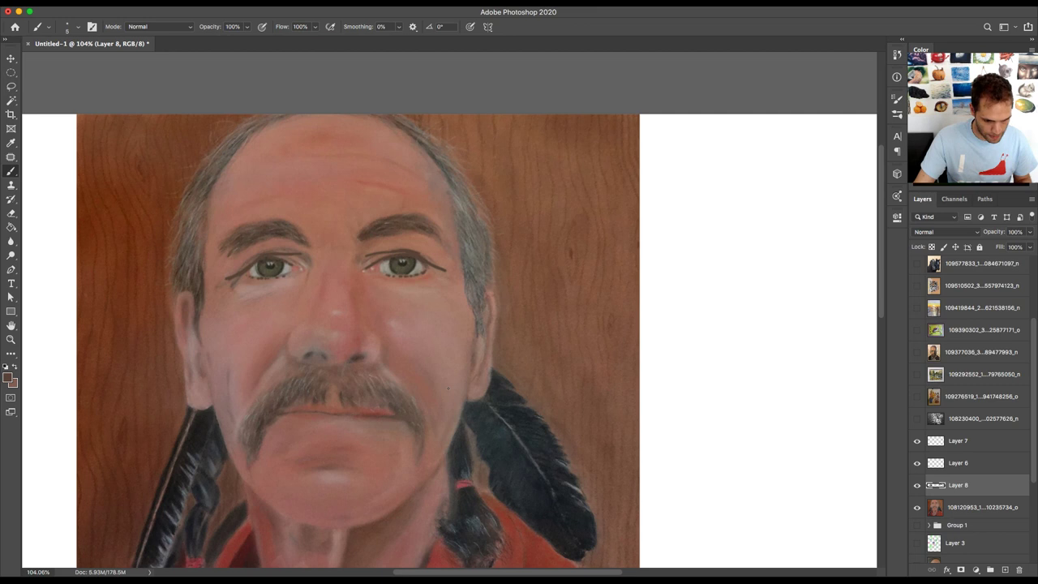
pyautogui.scroll(-4, 444, 389)
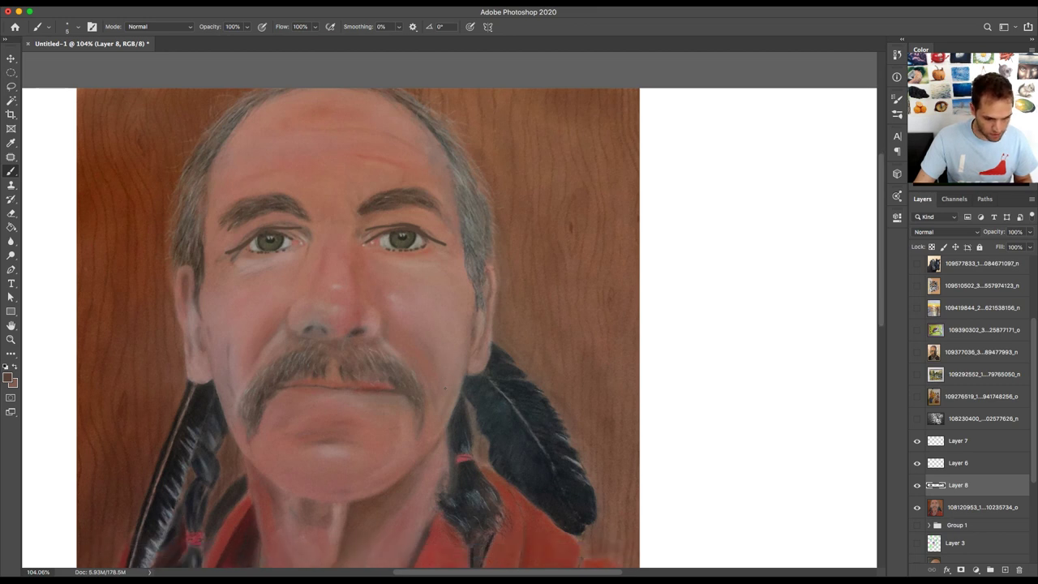
pyautogui.scroll(2, 445, 388)
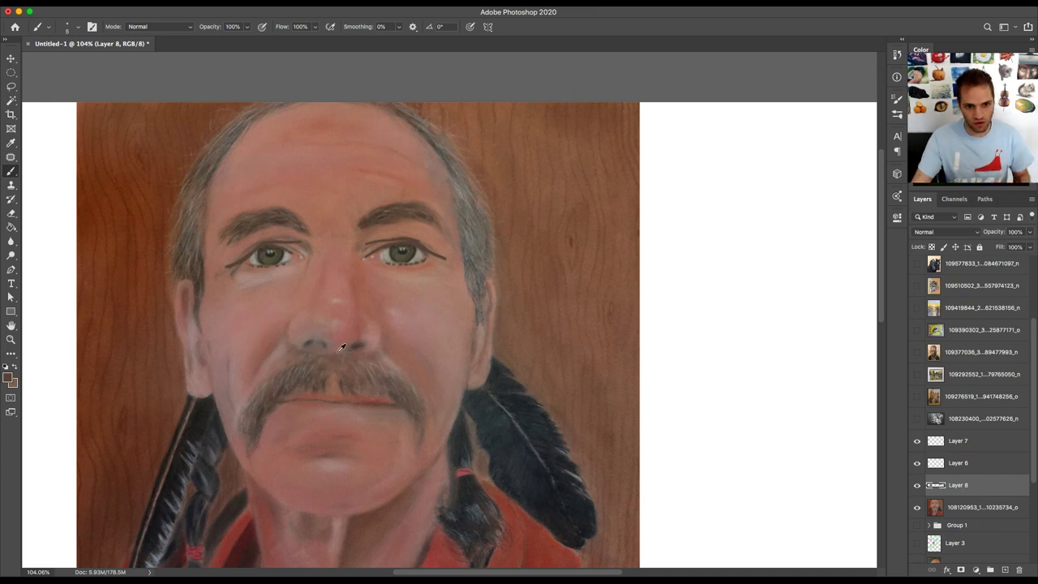
# - Paint two comparison swatches beside the portrait with a size 107 brush: the nostril's brown and the feather's near-black
pyautogui.scroll(3, 363, 341)
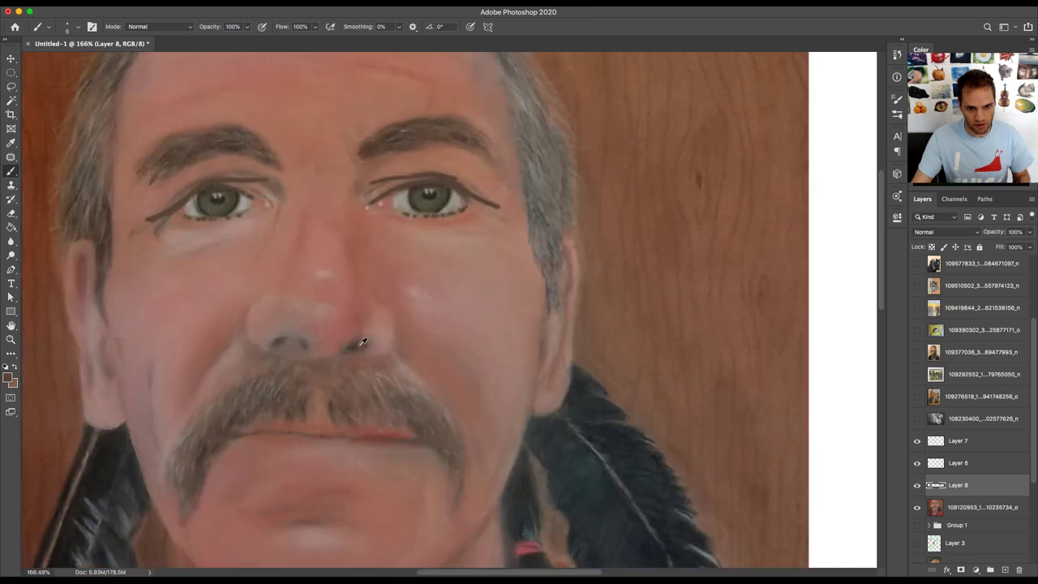
pyautogui.keyDown('alt'); pyautogui.click(361, 341); pyautogui.keyUp('alt')
pyautogui.hscroll(3, 389, 347)
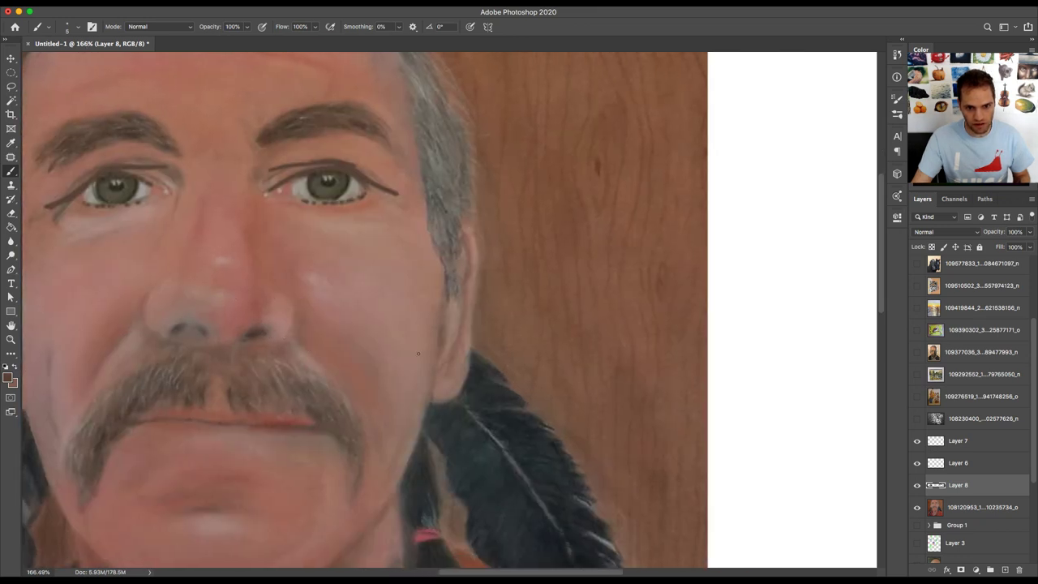
pyautogui.moveTo(669, 350)
pyautogui.mouseDown()
pyautogui.moveTo(722, 340)
pyautogui.moveTo(778, 307)
pyautogui.mouseUp()
pyautogui.moveTo(775, 240)
pyautogui.mouseDown()
pyautogui.moveTo(772, 253)
pyautogui.moveTo(778, 243)
pyautogui.mouseUp()
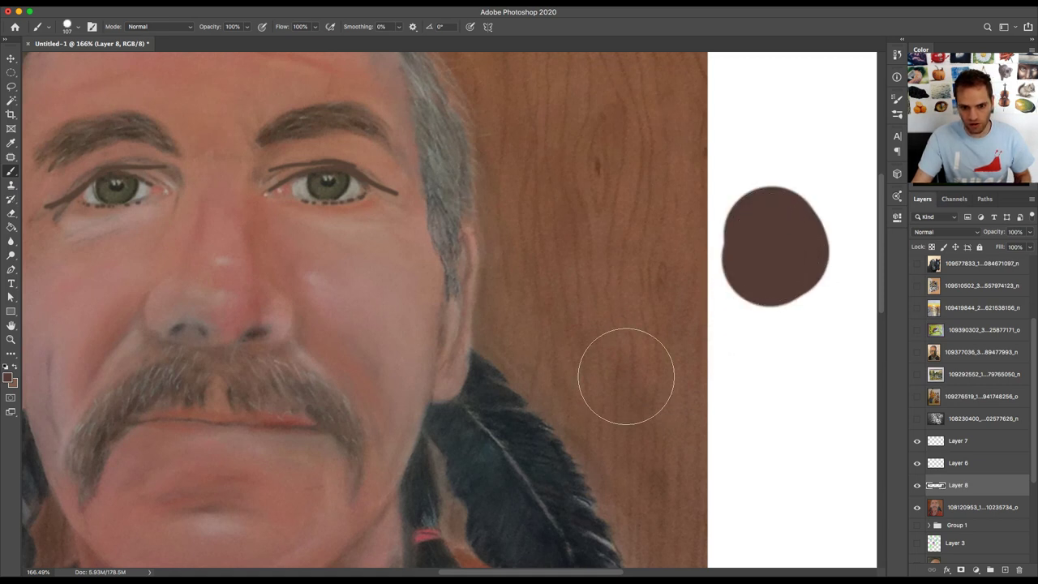
pyautogui.keyDown('alt'); pyautogui.click(526, 440); pyautogui.keyUp('alt')
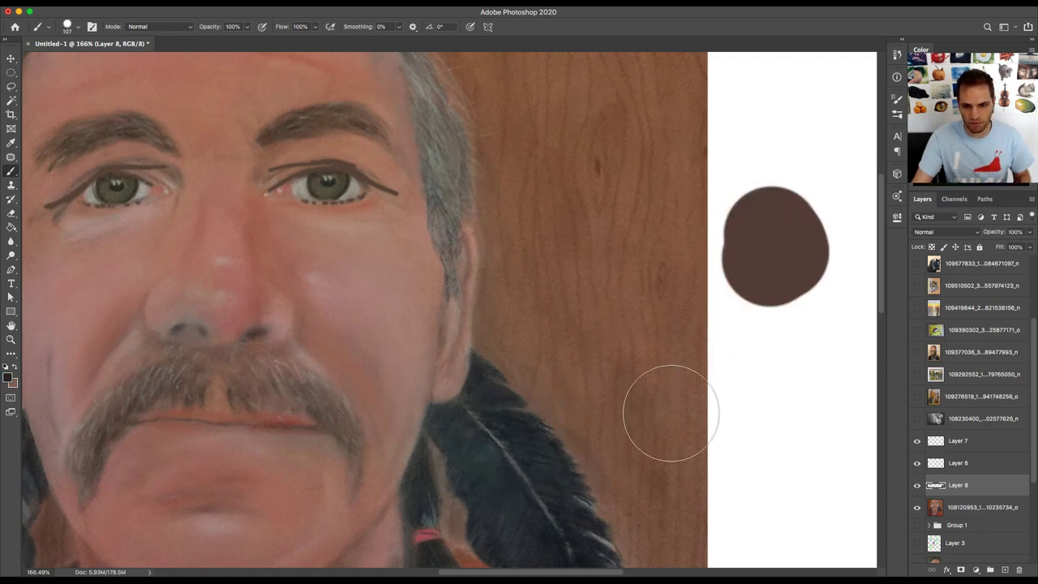
pyautogui.moveTo(794, 354)
pyautogui.mouseDown()
pyautogui.moveTo(774, 344)
pyautogui.moveTo(785, 350)
pyautogui.mouseUp()
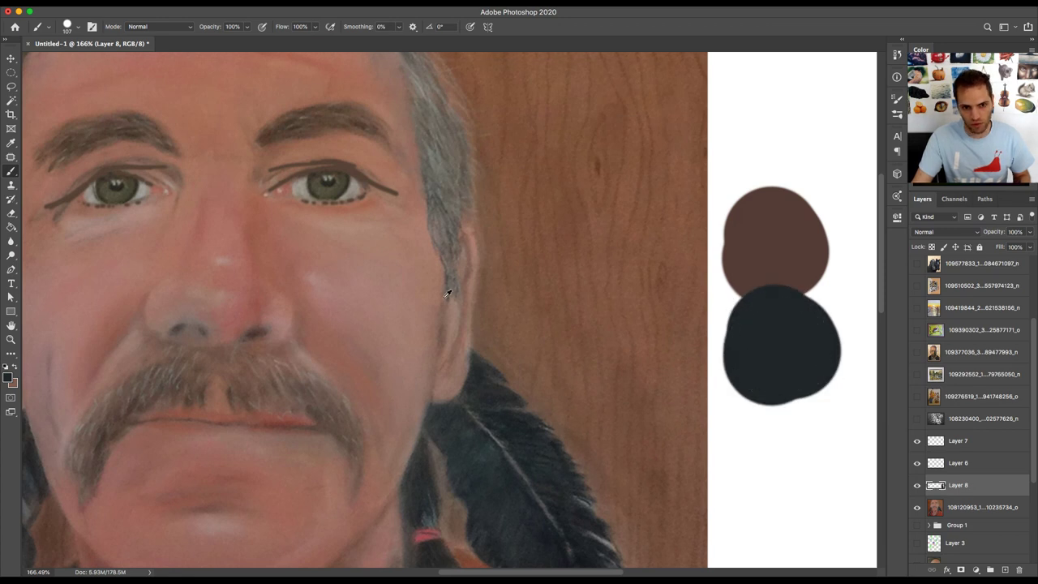
# - Darken both nostrils with the near-black swatch colour using a size 2 brush
pyautogui.scroll(-5, 446, 294)
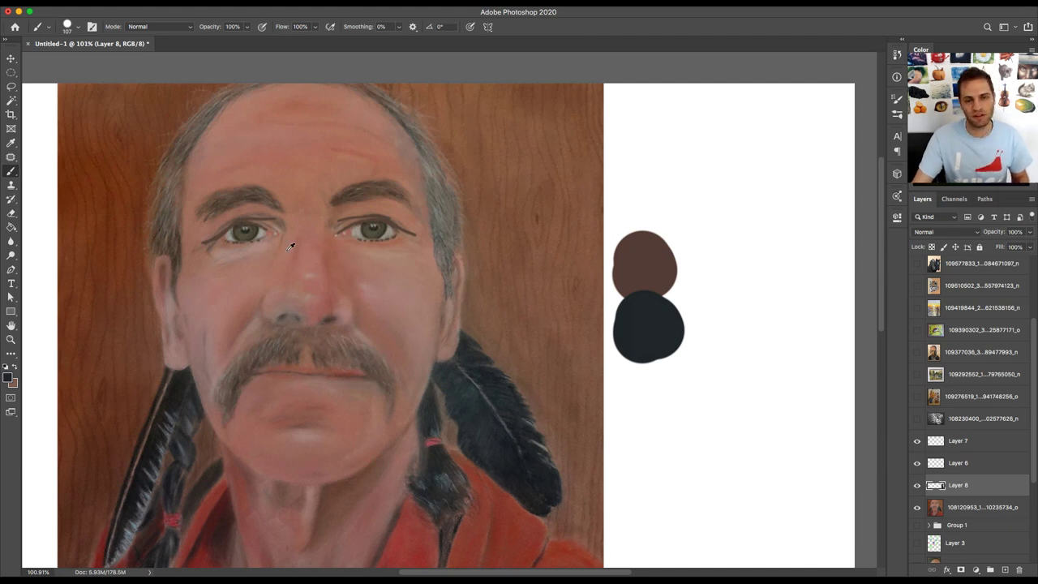
pyautogui.keyDown('alt'); pyautogui.click(653, 320); pyautogui.keyUp('alt')
pyautogui.scroll(5, 325, 308)
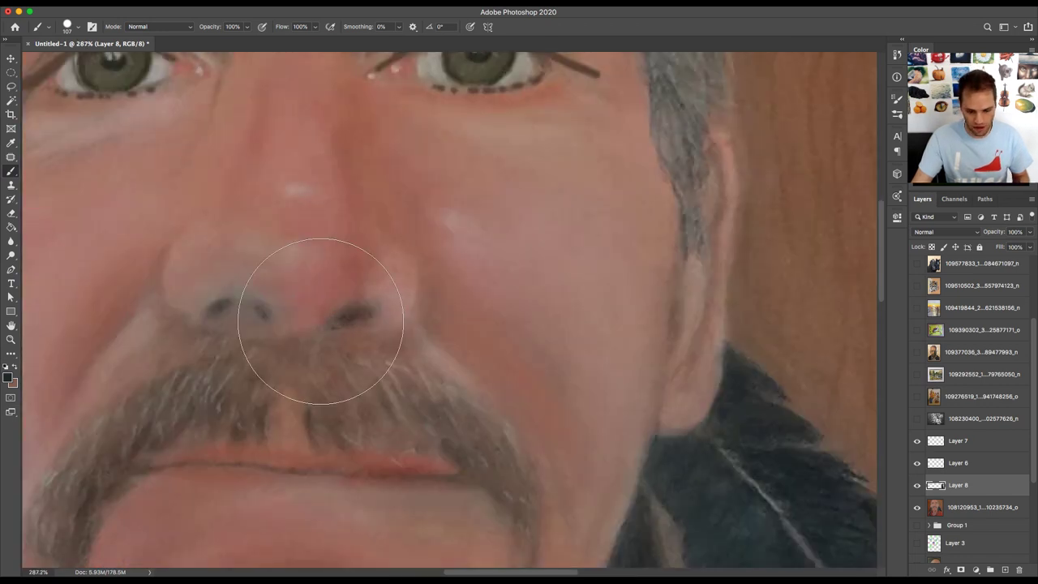
pyautogui.press('[')
pyautogui.press('[')
pyautogui.press('[')
pyautogui.press('[')
pyautogui.press('[')
pyautogui.press('[')
pyautogui.press('[')
pyautogui.press('[')
pyautogui.press('[')
pyautogui.press('[')
pyautogui.press('[')
pyautogui.press('[')
pyautogui.press('[')
pyautogui.press('[')
pyautogui.press('[')
pyautogui.press('[')
pyautogui.press('[')
pyautogui.press('[')
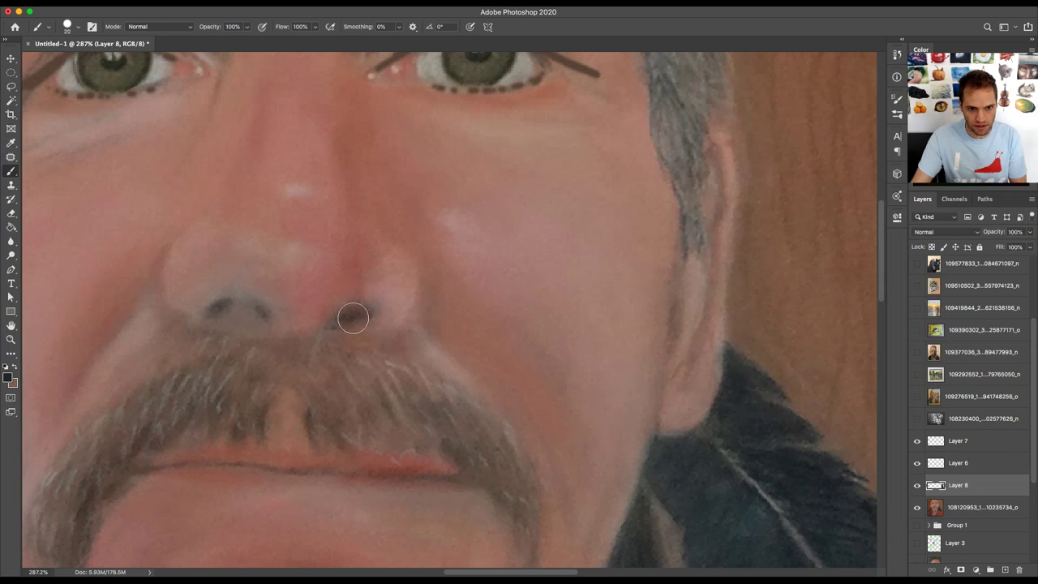
pyautogui.press('[')
pyautogui.press('[')
pyautogui.moveTo(332, 324)
pyautogui.mouseDown()
pyautogui.moveTo(372, 311)
pyautogui.moveTo(337, 322)
pyautogui.moveTo(369, 314)
pyautogui.moveTo(336, 320)
pyautogui.mouseUp()
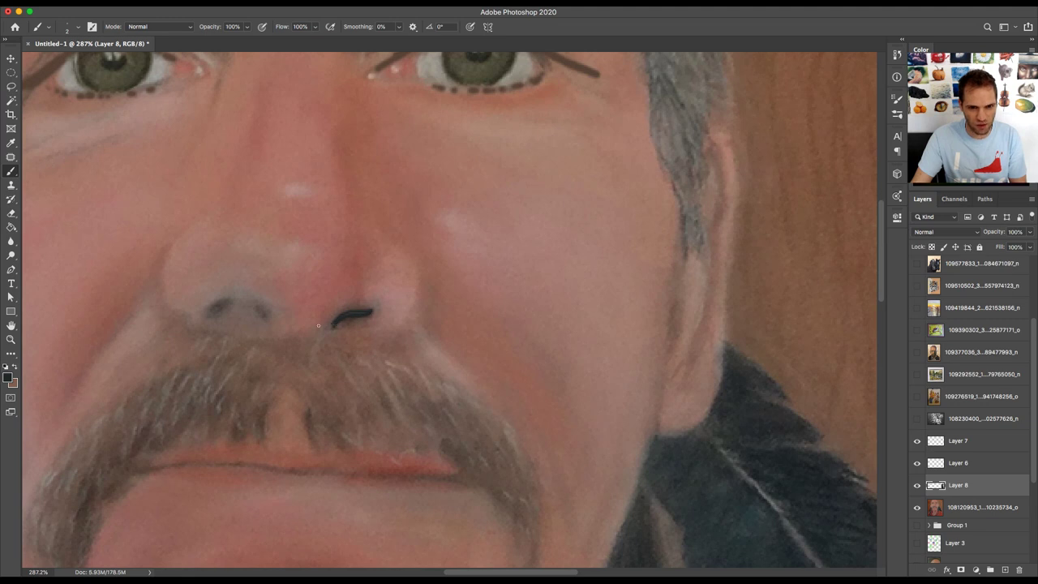
pyautogui.moveTo(257, 314)
pyautogui.mouseDown()
pyautogui.moveTo(217, 306)
pyautogui.moveTo(257, 314)
pyautogui.moveTo(217, 305)
pyautogui.moveTo(253, 313)
pyautogui.moveTo(218, 309)
pyautogui.moveTo(245, 309)
pyautogui.mouseUp()
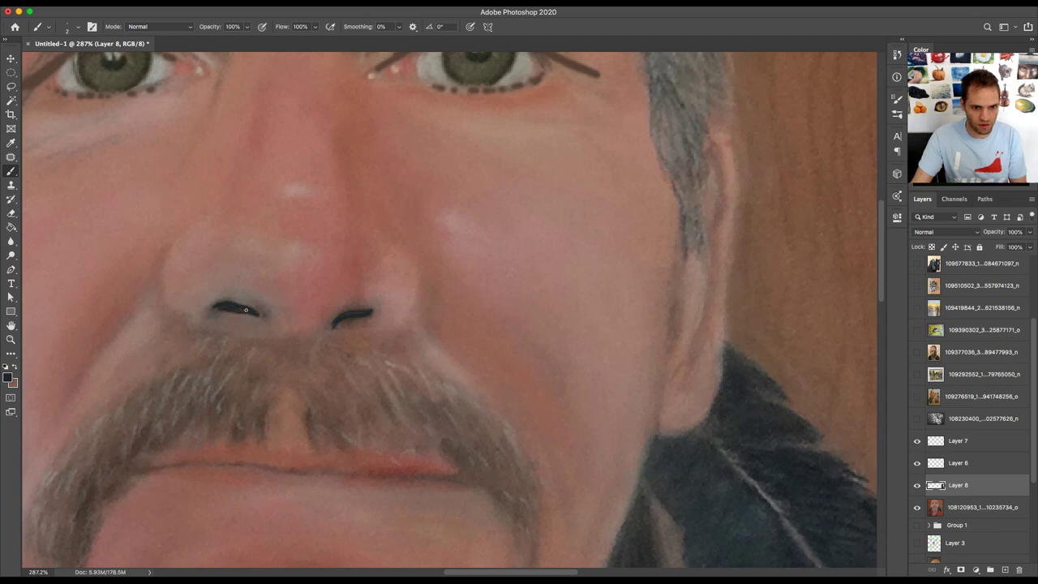
# - Outline in bright green the facial areas needing darker shading: the temple, both outer cheeks, below the lip and beside the nose
pyautogui.press('super+0')
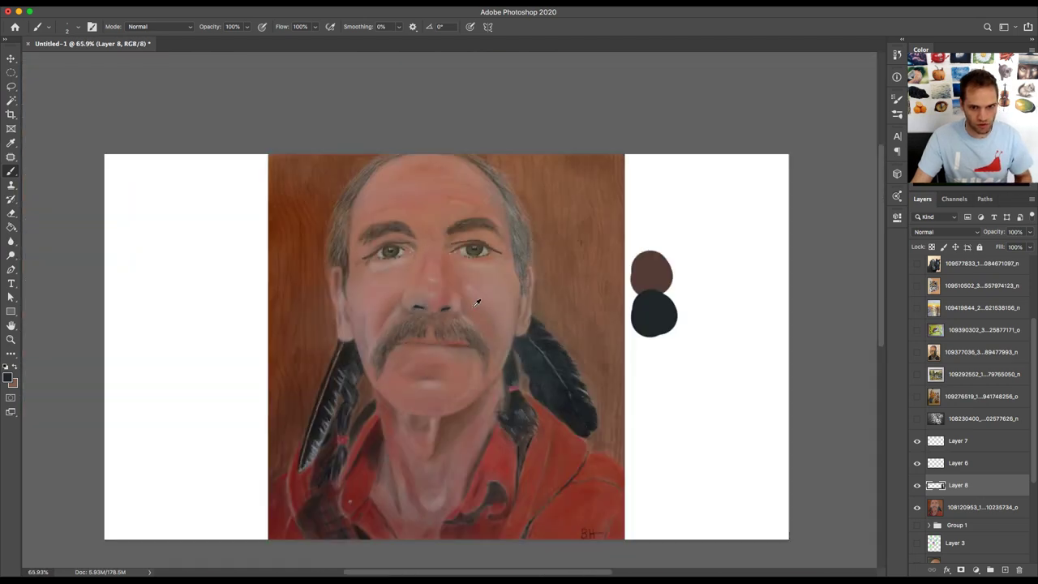
pyautogui.hscroll(2, 517, 310)
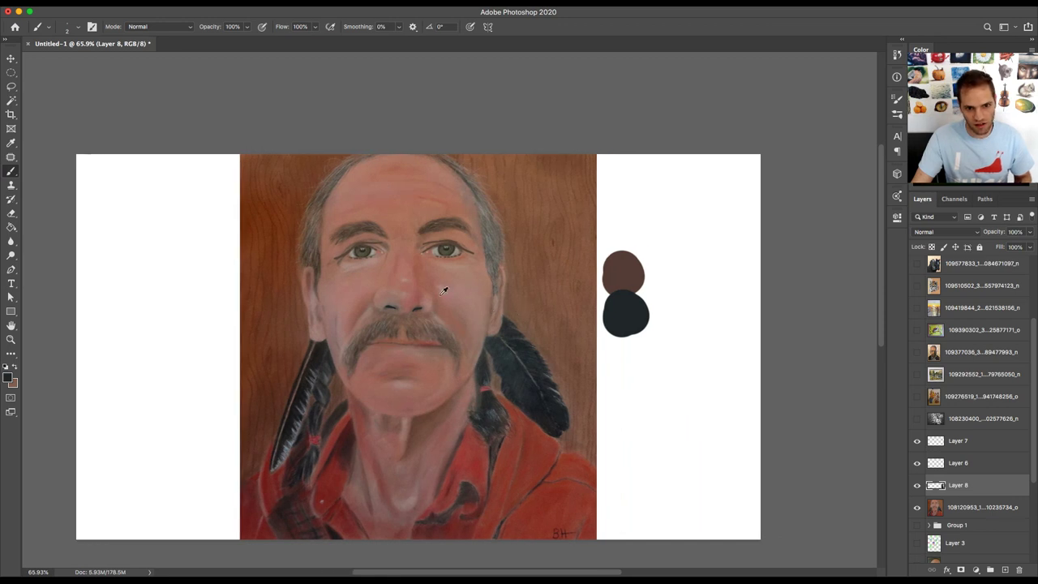
pyautogui.scroll(5, 444, 290)
pyautogui.hscroll(1, 454, 290)
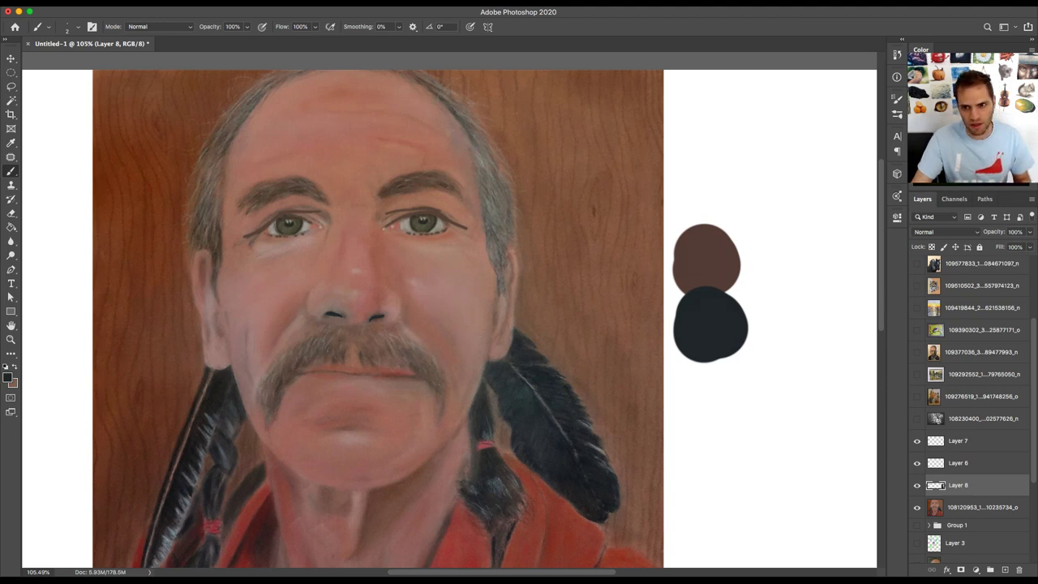
pyautogui.moveTo(467, 163)
pyautogui.mouseDown()
pyautogui.moveTo(451, 119)
pyautogui.moveTo(444, 140)
pyautogui.moveTo(471, 193)
pyautogui.moveTo(469, 166)
pyautogui.moveTo(473, 205)
pyautogui.mouseUp()
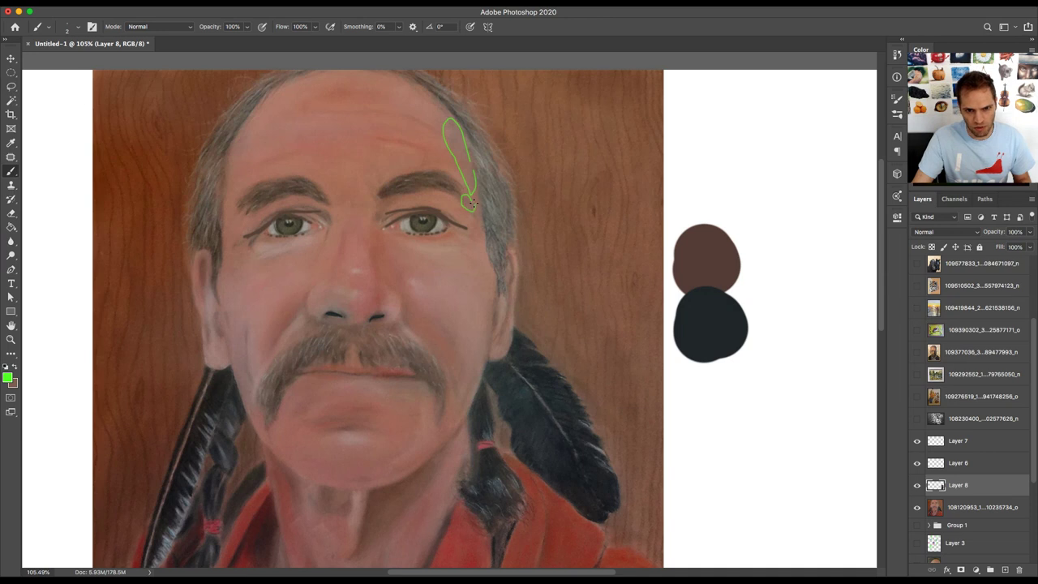
pyautogui.moveTo(444, 316)
pyautogui.mouseDown()
pyautogui.moveTo(461, 402)
pyautogui.moveTo(479, 366)
pyautogui.moveTo(450, 324)
pyautogui.mouseUp()
pyautogui.moveTo(415, 397)
pyautogui.mouseDown()
pyautogui.moveTo(381, 399)
pyautogui.moveTo(369, 385)
pyautogui.moveTo(398, 378)
pyautogui.moveTo(424, 386)
pyautogui.moveTo(418, 397)
pyautogui.mouseUp()
pyautogui.moveTo(256, 372)
pyautogui.mouseDown()
pyautogui.moveTo(252, 335)
pyautogui.moveTo(239, 326)
pyautogui.moveTo(235, 380)
pyautogui.moveTo(249, 404)
pyautogui.moveTo(256, 371)
pyautogui.mouseUp()
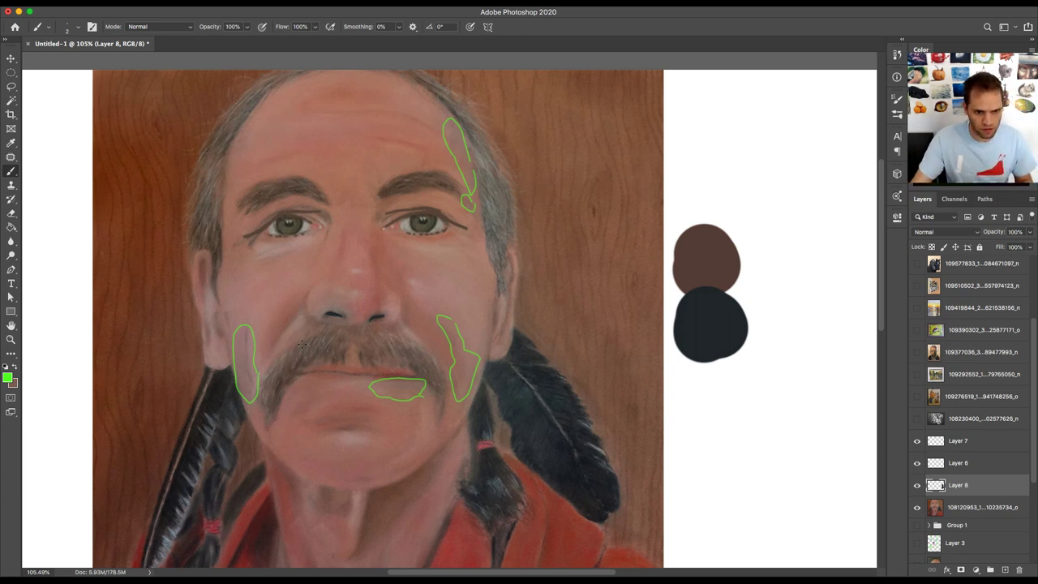
pyautogui.moveTo(308, 318)
pyautogui.mouseDown()
pyautogui.moveTo(302, 306)
pyautogui.moveTo(266, 344)
pyautogui.moveTo(311, 328)
pyautogui.mouseUp()
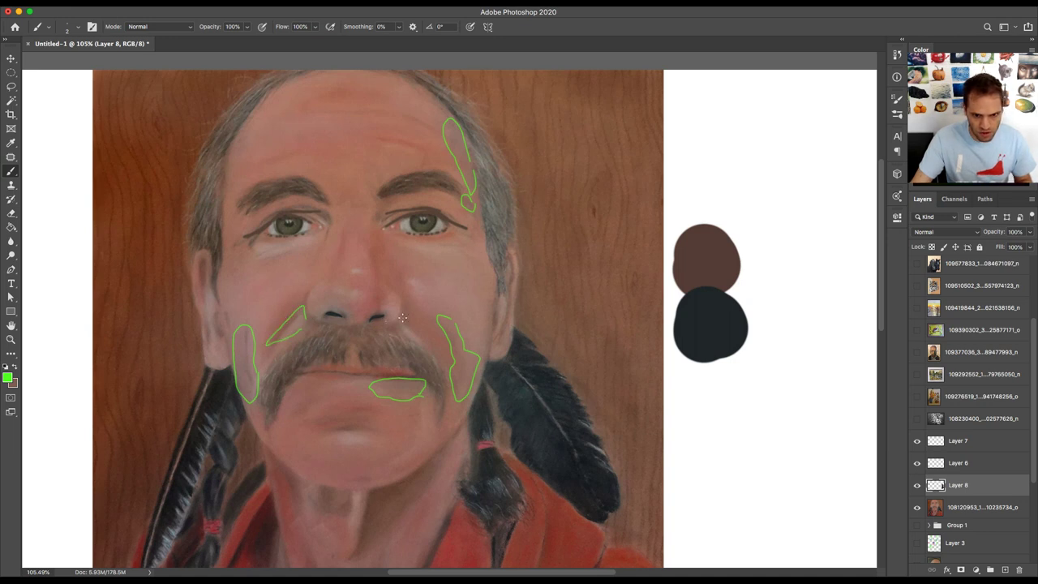
# - Undo all the green outlines on the face
pyautogui.press('super+z')
pyautogui.press('super+z')
pyautogui.press('super+z')
pyautogui.press('super+z')
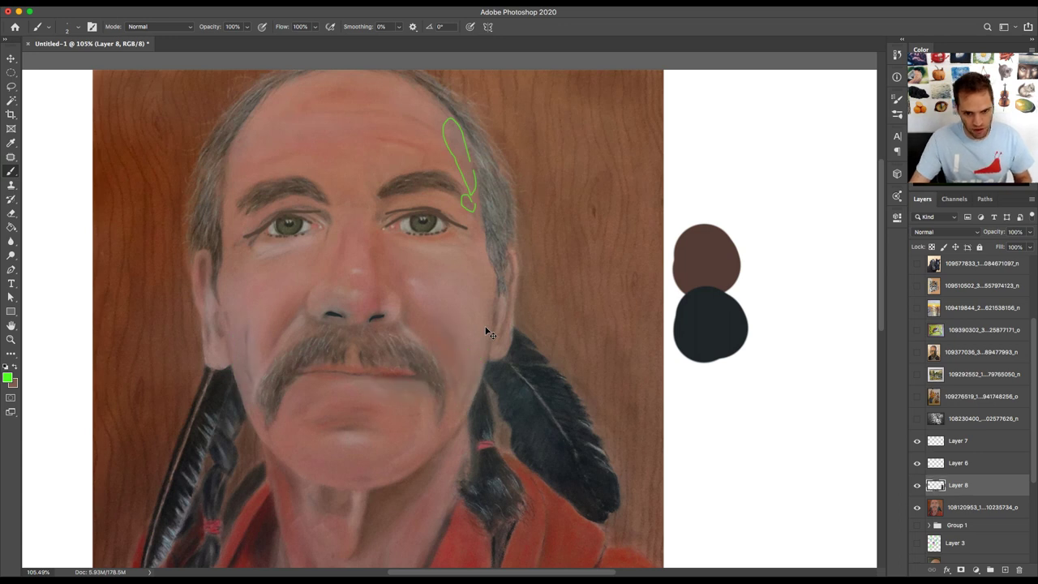
pyautogui.press('super+z')
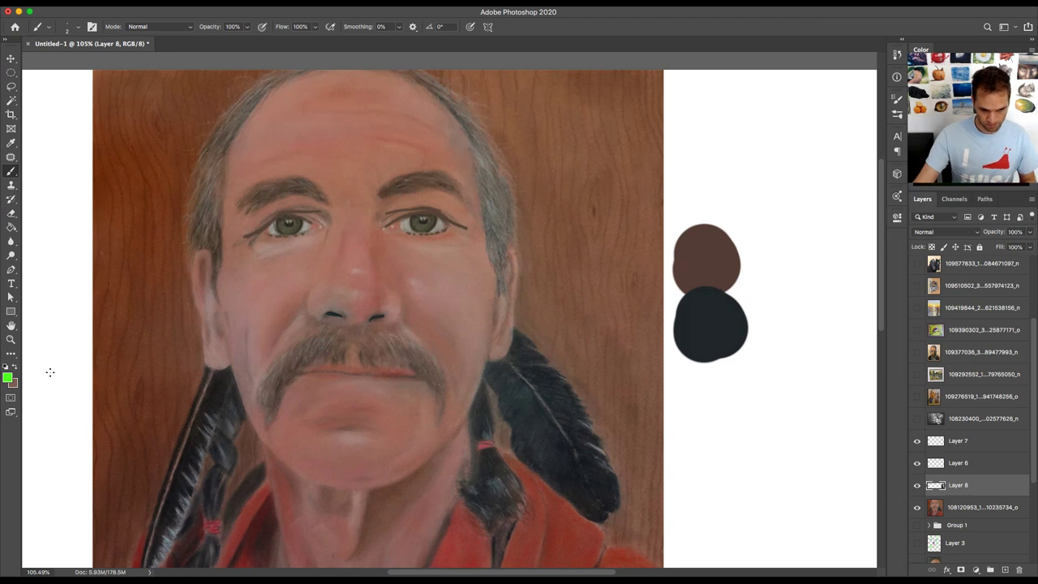
# - Paint comparison swatches beside the portrait with a size 101 brush: sampled orange-brown and mauve skin tones, and a bright yellow
pyautogui.keyDown('alt'); pyautogui.click(355, 114); pyautogui.keyUp('alt')
pyautogui.moveTo(729, 167)
pyautogui.mouseDown()
pyautogui.moveTo(759, 173)
pyautogui.moveTo(755, 188)
pyautogui.moveTo(737, 166)
pyautogui.mouseUp()
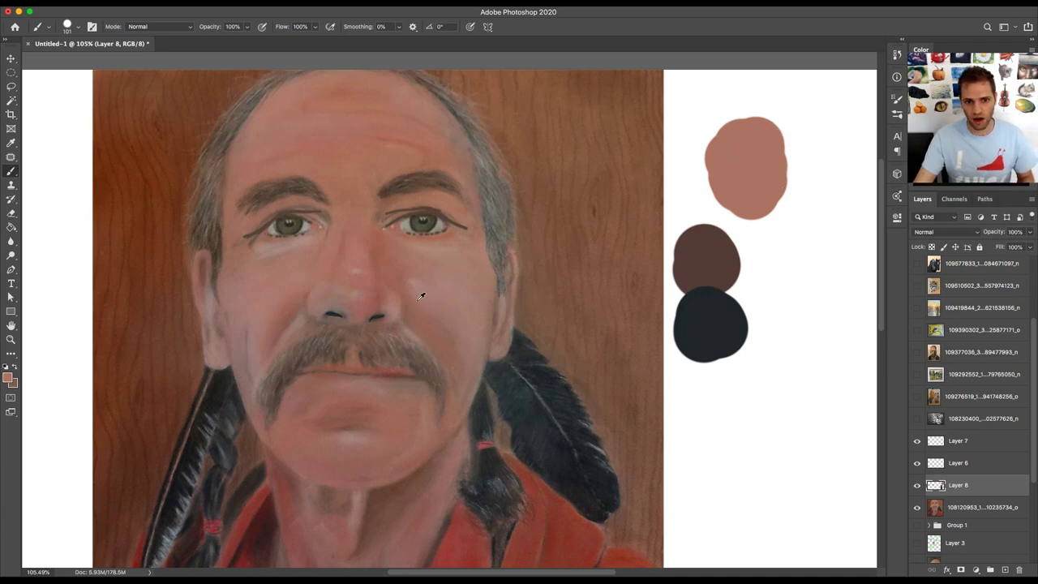
pyautogui.moveTo(787, 209); pyautogui.dragTo(799, 231)
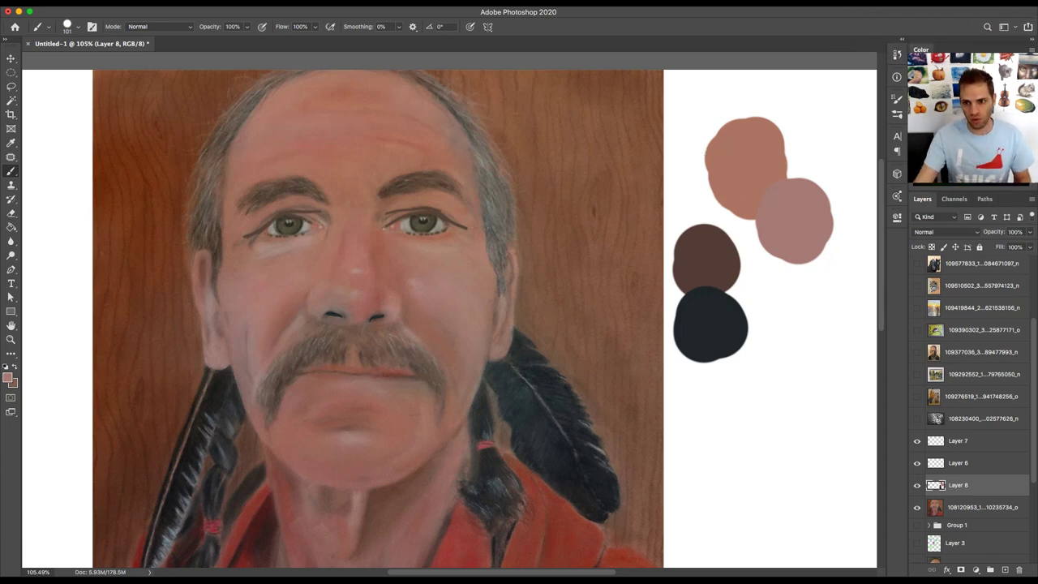
pyautogui.moveTo(756, 262)
pyautogui.mouseDown()
pyautogui.moveTo(750, 280)
pyautogui.moveTo(765, 290)
pyautogui.moveTo(748, 278)
pyautogui.moveTo(762, 285)
pyautogui.mouseUp()
pyautogui.press('x')
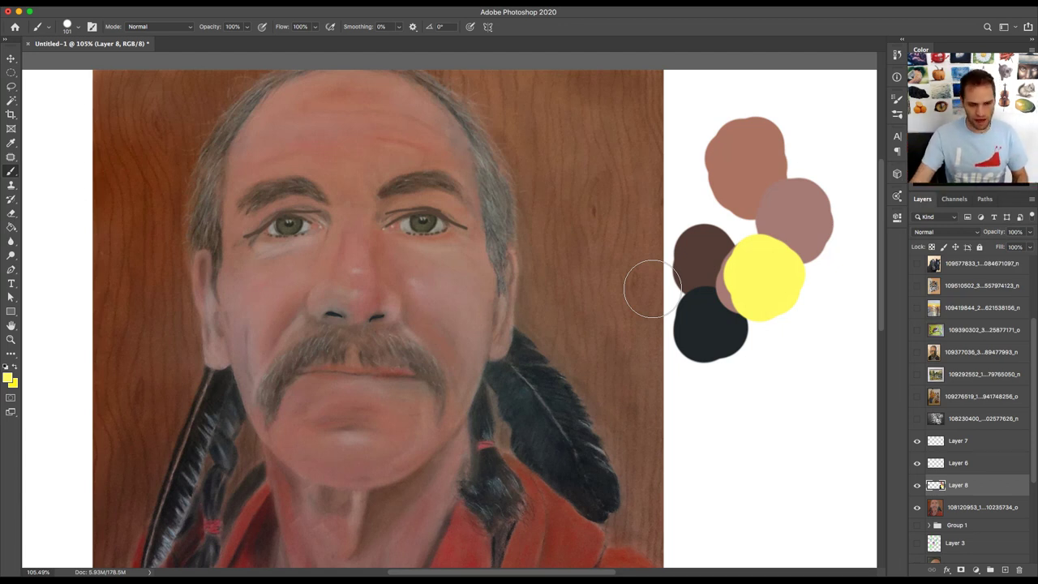
# - Glaze yellow over the forehead, cheeks and chin with a soft size 120 brush at 10% opacity
pyautogui.moveTo(591, 297)
pyautogui.mouseDown()
pyautogui.moveTo(581, 166)
pyautogui.moveTo(588, 224)
pyautogui.mouseUp()
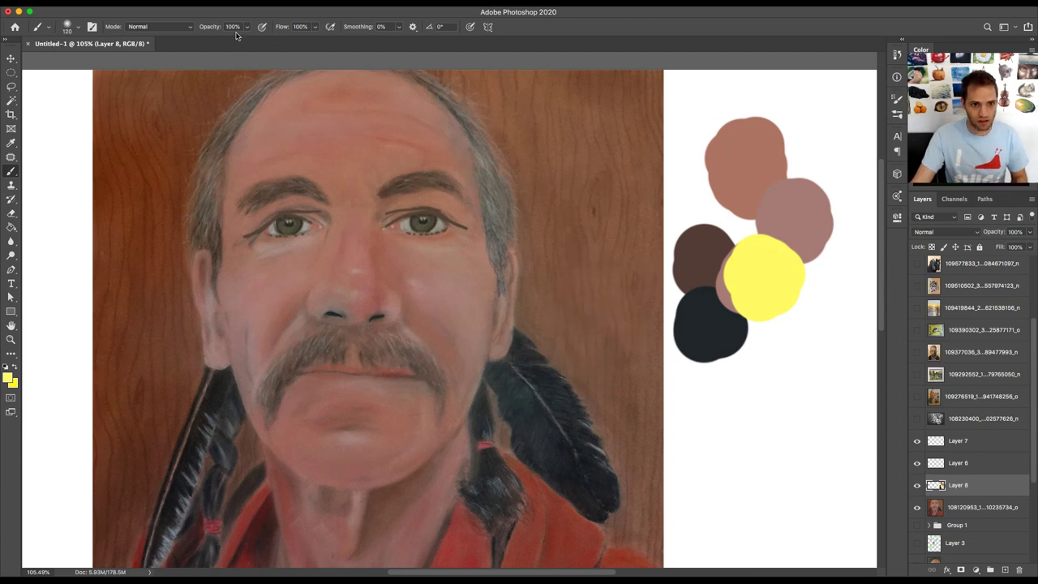
pyautogui.click(247, 26)
pyautogui.click(203, 43)
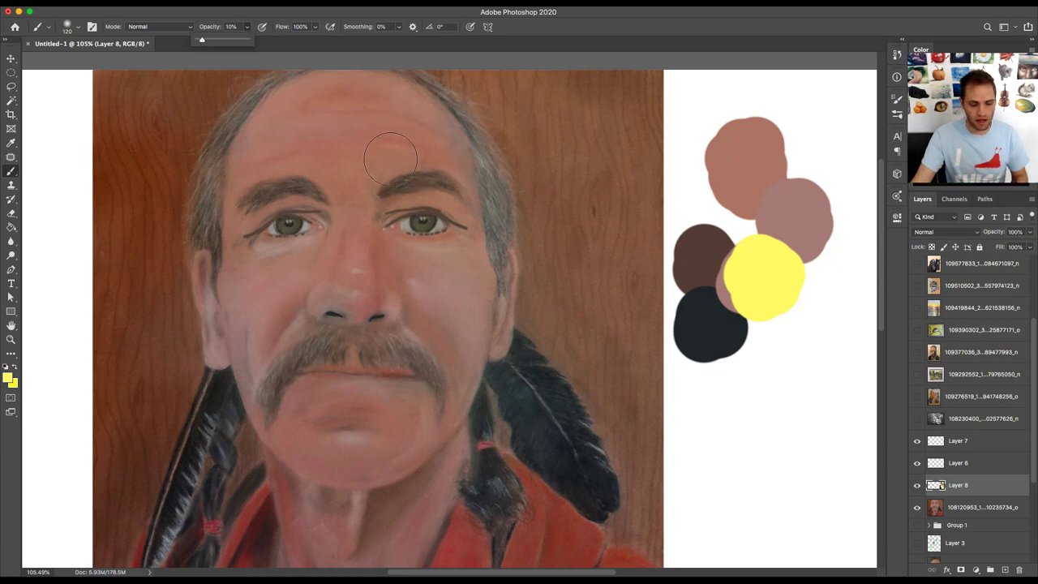
pyautogui.moveTo(389, 109)
pyautogui.mouseDown()
pyautogui.moveTo(359, 141)
pyautogui.moveTo(321, 142)
pyautogui.moveTo(392, 109)
pyautogui.moveTo(339, 101)
pyautogui.moveTo(286, 138)
pyautogui.moveTo(323, 100)
pyautogui.moveTo(271, 139)
pyautogui.moveTo(294, 146)
pyautogui.mouseUp()
pyautogui.moveTo(472, 273)
pyautogui.mouseDown()
pyautogui.moveTo(465, 325)
pyautogui.moveTo(436, 347)
pyautogui.moveTo(448, 336)
pyautogui.moveTo(402, 292)
pyautogui.moveTo(424, 268)
pyautogui.moveTo(281, 290)
pyautogui.moveTo(339, 261)
pyautogui.moveTo(353, 265)
pyautogui.moveTo(327, 326)
pyautogui.moveTo(288, 289)
pyautogui.moveTo(286, 273)
pyautogui.moveTo(265, 278)
pyautogui.moveTo(248, 332)
pyautogui.moveTo(256, 316)
pyautogui.moveTo(246, 318)
pyautogui.moveTo(251, 389)
pyautogui.moveTo(343, 468)
pyautogui.moveTo(359, 462)
pyautogui.moveTo(330, 428)
pyautogui.moveTo(311, 419)
pyautogui.moveTo(354, 486)
pyautogui.moveTo(392, 416)
pyautogui.moveTo(364, 458)
pyautogui.moveTo(366, 485)
pyautogui.mouseUp()
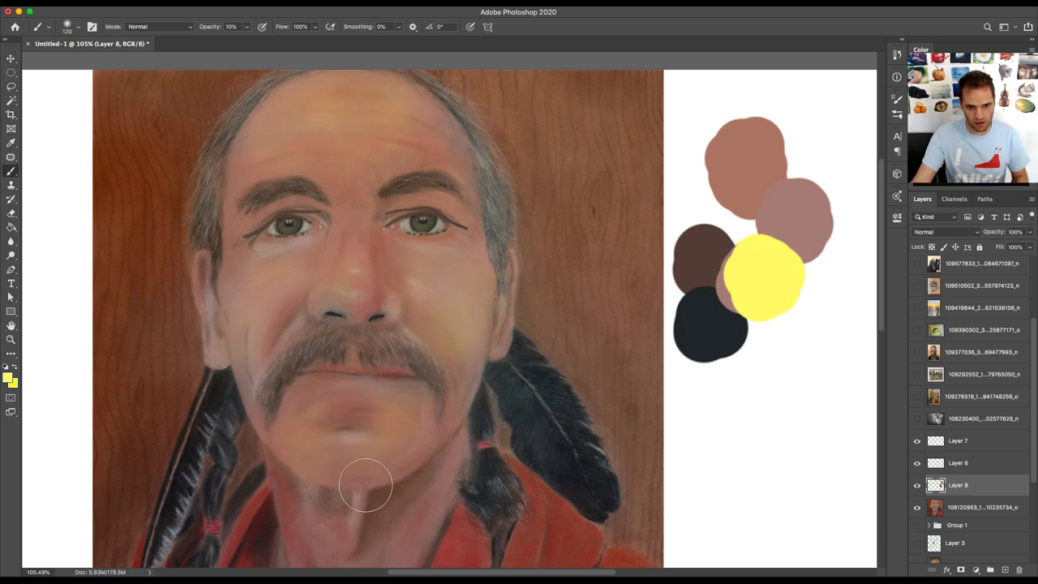
pyautogui.scroll(-2, 357, 483)
pyautogui.moveTo(248, 278)
pyautogui.mouseDown()
pyautogui.moveTo(269, 344)
pyautogui.moveTo(242, 244)
pyautogui.mouseUp()
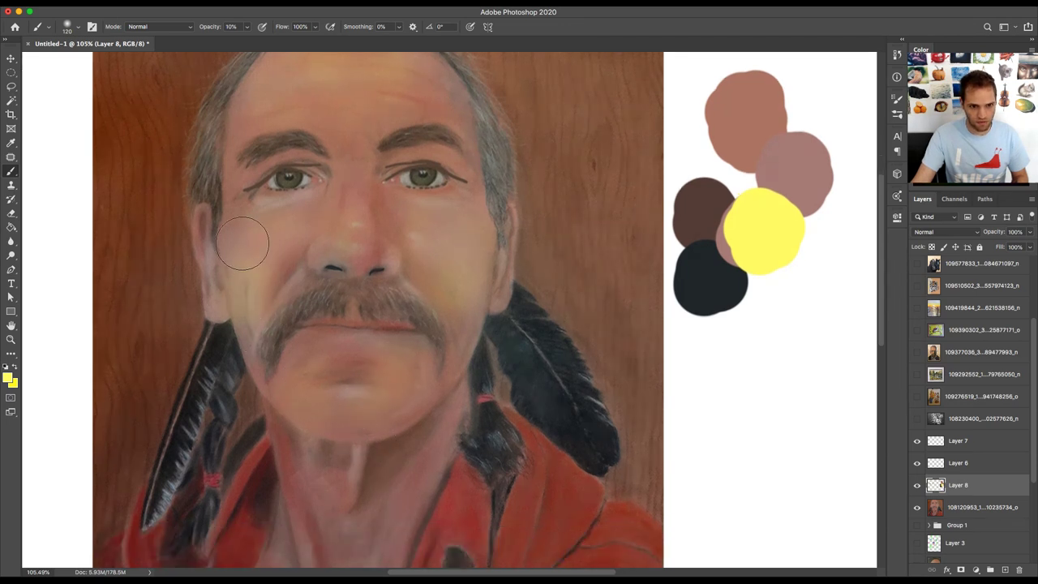
pyautogui.scroll(2, 498, 291)
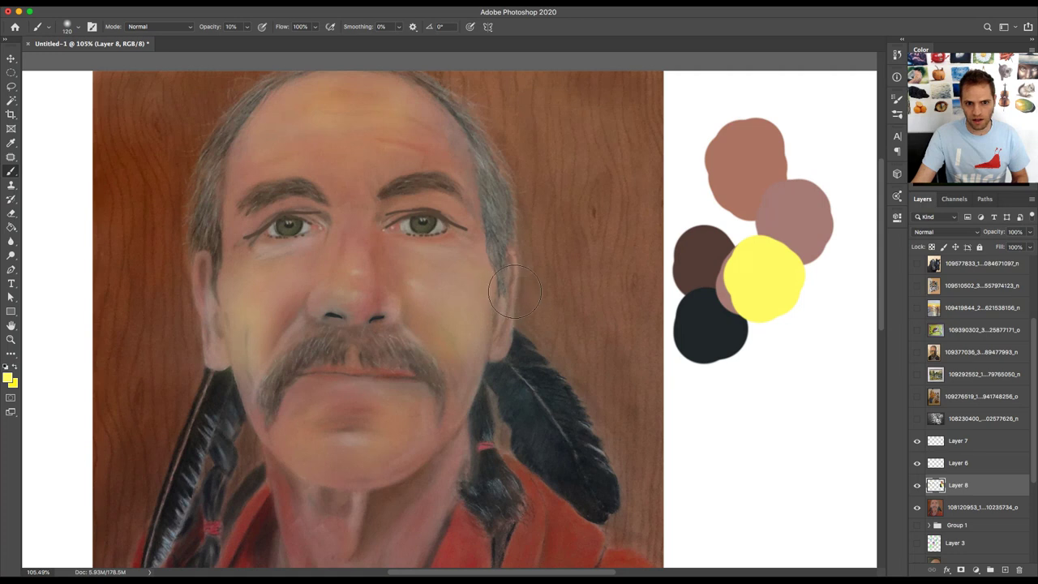
# - Sample the mauve swatch, test it beside the portrait, and softly shade the eye sockets, nostrils and area below the lip with a smaller brush
pyautogui.keyDown('alt'); pyautogui.click(807, 207); pyautogui.keyUp('alt')
pyautogui.moveTo(811, 131); pyautogui.dragTo(808, 148)
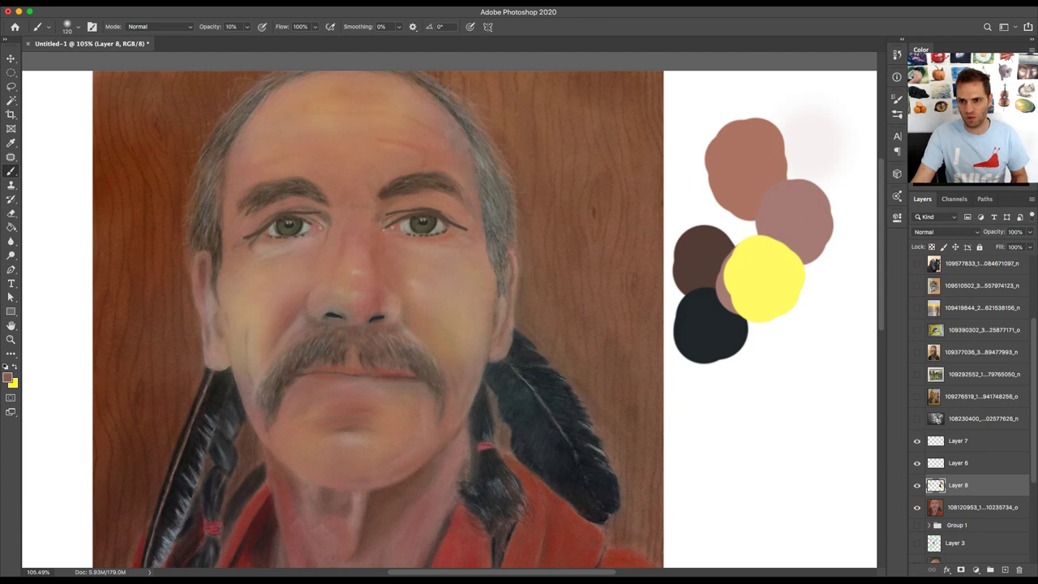
pyautogui.press('[')
pyautogui.press('[')
pyautogui.press('[')
pyautogui.press('[')
pyautogui.press('[')
pyautogui.press('[')
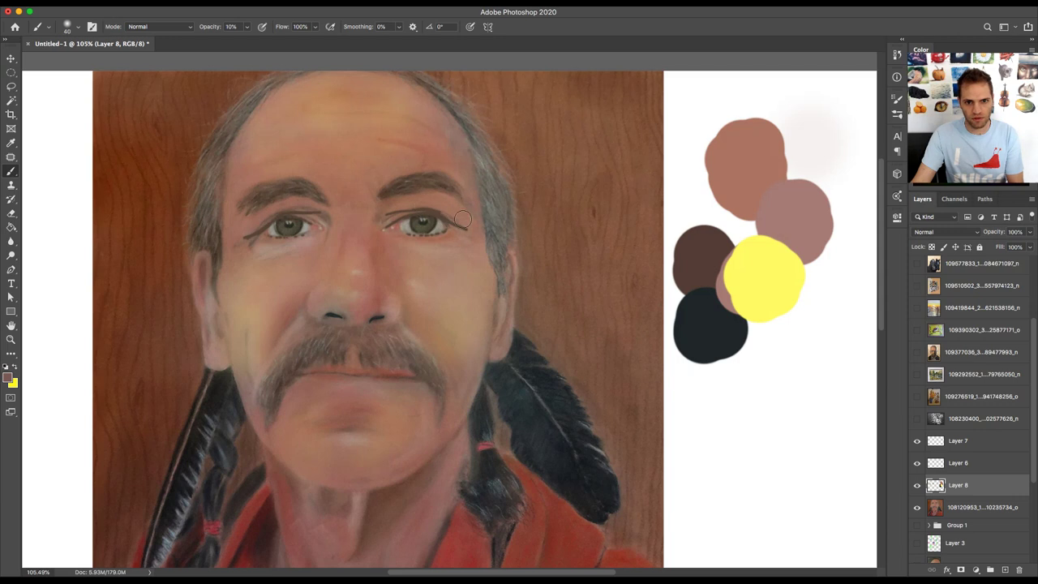
pyautogui.press('[')
pyautogui.press(']')
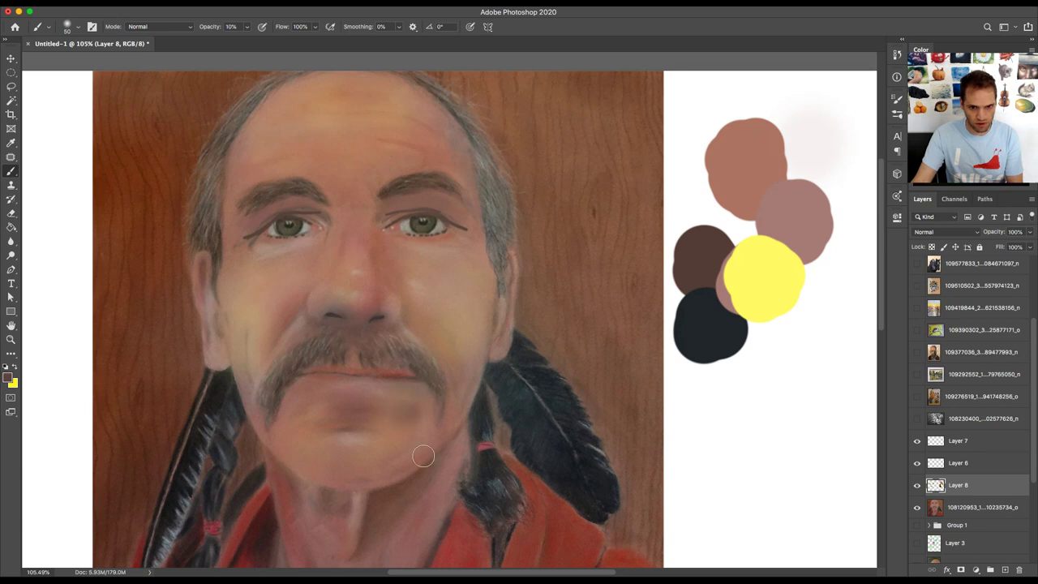
# - Darken the neck below the chin with a soft size 70 brush
pyautogui.press(']')
pyautogui.press(']')
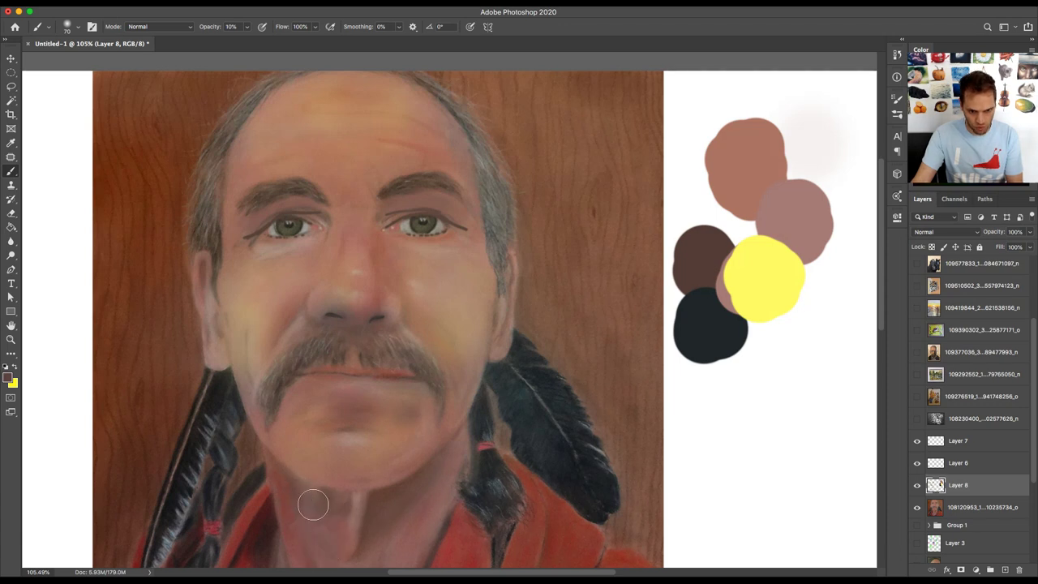
pyautogui.scroll(-5, 318, 498)
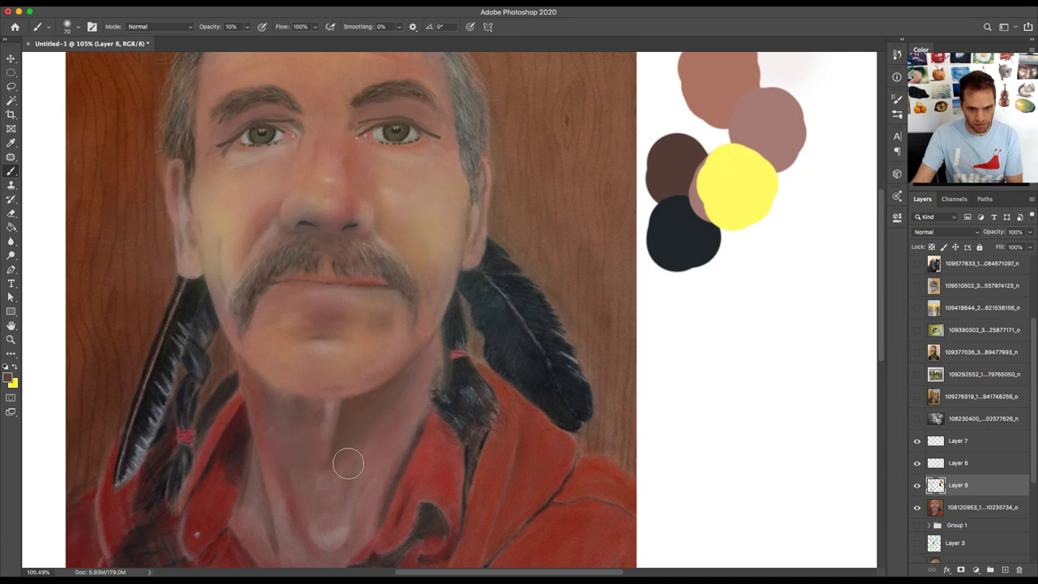
pyautogui.scroll(6, 313, 446)
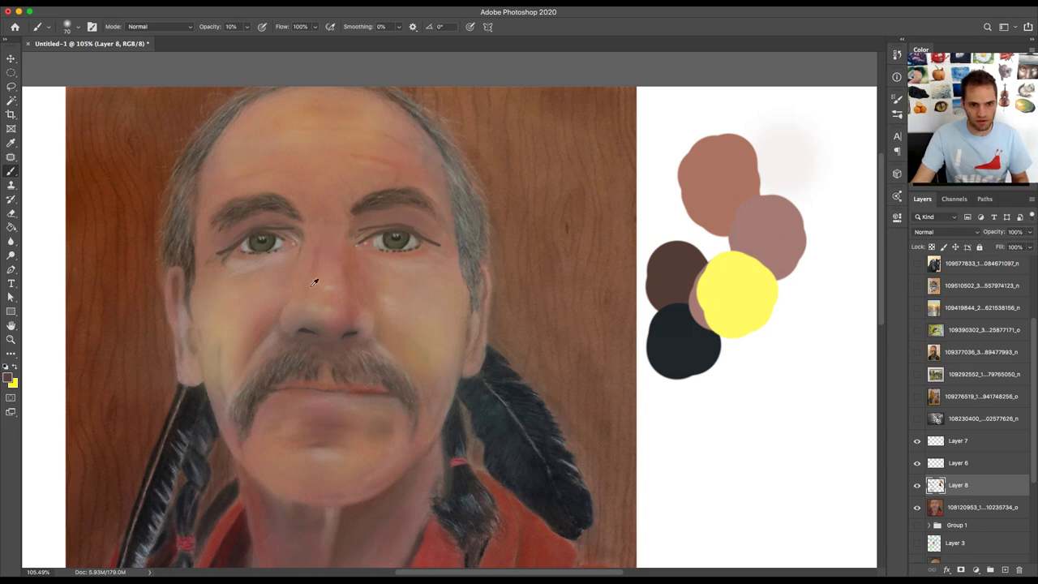
# - Soften the cheeks, forehead and chin with skin tones sampled from the face
pyautogui.keyDown('alt'); pyautogui.click(253, 319); pyautogui.keyUp('alt')
pyautogui.moveTo(251, 320)
pyautogui.mouseDown()
pyautogui.moveTo(222, 329)
pyautogui.moveTo(250, 281)
pyautogui.moveTo(220, 306)
pyautogui.moveTo(215, 368)
pyautogui.moveTo(225, 373)
pyautogui.moveTo(223, 316)
pyautogui.moveTo(223, 359)
pyautogui.mouseUp()
pyautogui.moveTo(433, 334)
pyautogui.mouseDown()
pyautogui.moveTo(434, 378)
pyautogui.moveTo(421, 315)
pyautogui.moveTo(425, 355)
pyautogui.moveTo(439, 299)
pyautogui.moveTo(427, 283)
pyautogui.moveTo(402, 303)
pyautogui.moveTo(402, 272)
pyautogui.moveTo(387, 306)
pyautogui.moveTo(319, 287)
pyautogui.moveTo(314, 315)
pyautogui.moveTo(343, 155)
pyautogui.moveTo(251, 175)
pyautogui.moveTo(306, 147)
pyautogui.moveTo(273, 148)
pyautogui.moveTo(315, 122)
pyautogui.moveTo(291, 114)
pyautogui.moveTo(364, 116)
pyautogui.moveTo(333, 133)
pyautogui.moveTo(360, 165)
pyautogui.mouseUp()
pyautogui.keyDown('alt'); pyautogui.click(246, 261); pyautogui.keyUp('alt')
pyautogui.moveTo(362, 466)
pyautogui.mouseDown()
pyautogui.moveTo(267, 450)
pyautogui.moveTo(286, 472)
pyautogui.moveTo(287, 445)
pyautogui.moveTo(376, 452)
pyautogui.mouseUp()
# - Examine the retouched portrait from different distances and compare it with the original by toggling Layer 8's visibility
pyautogui.scroll(-5, 376, 452)
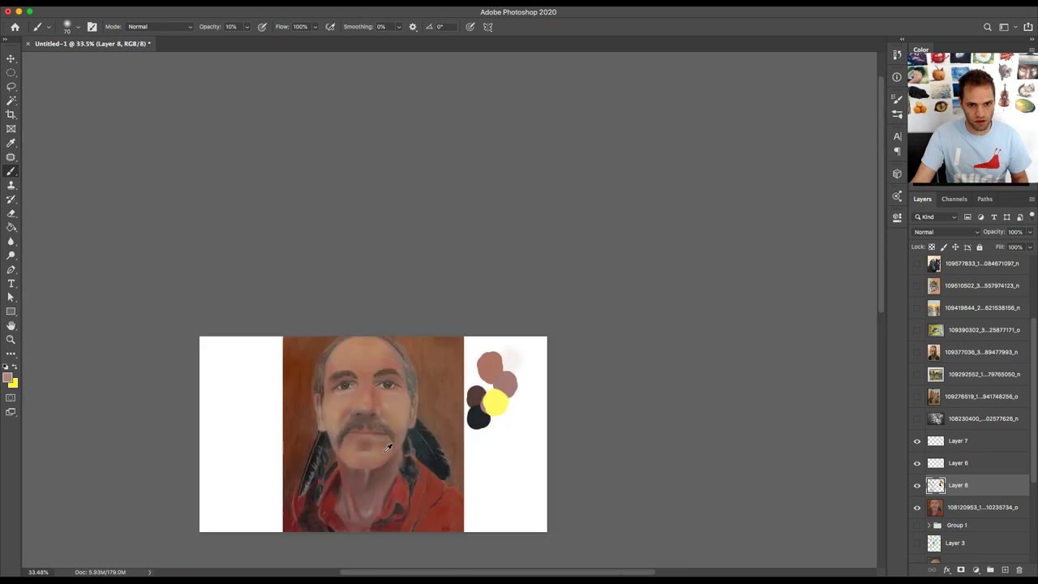
pyautogui.scroll(3, 381, 448)
pyautogui.scroll(-3, 401, 434)
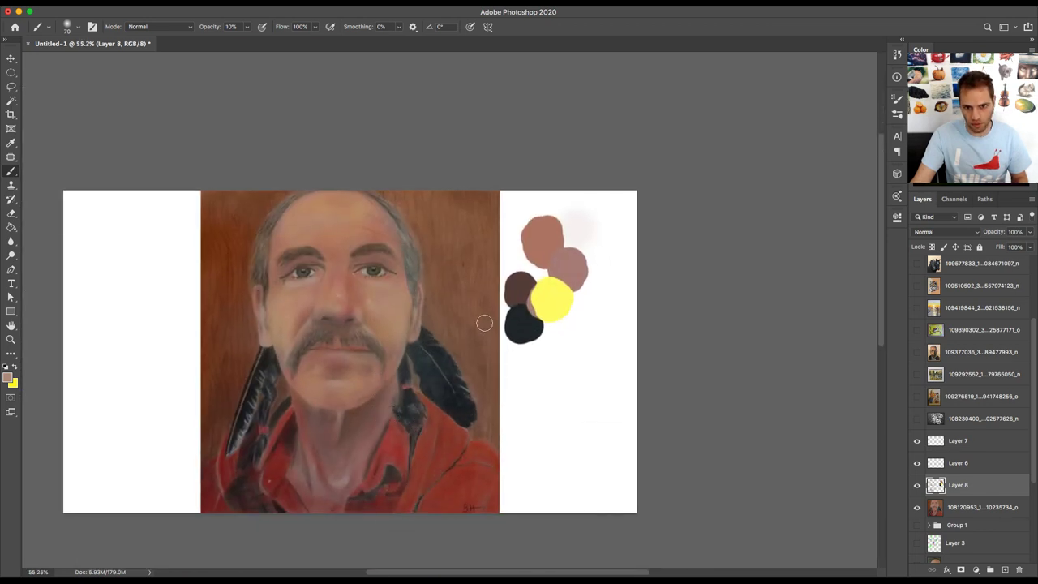
pyautogui.scroll(2, 487, 314)
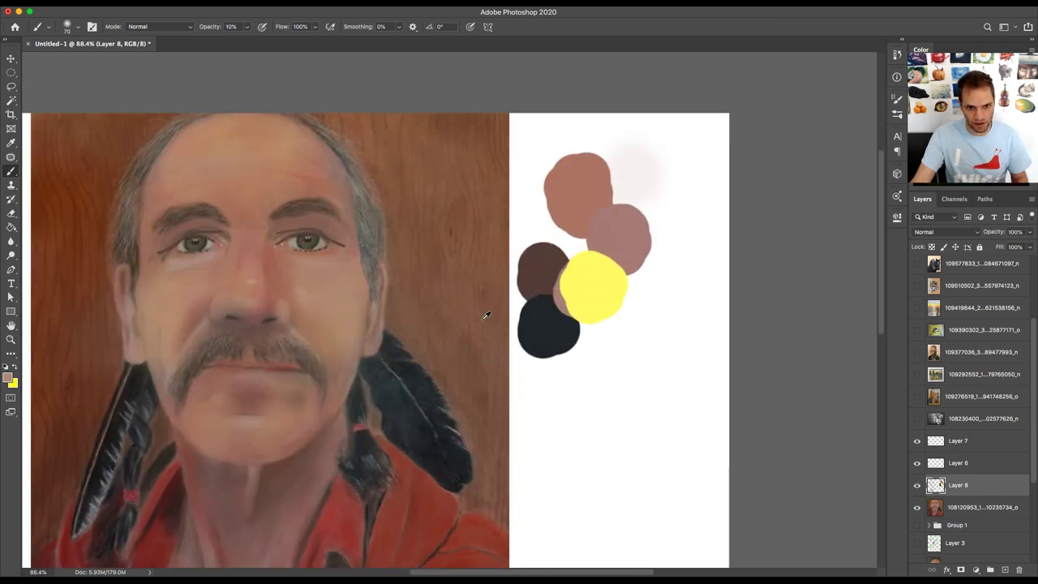
pyautogui.scroll(-2, 492, 308)
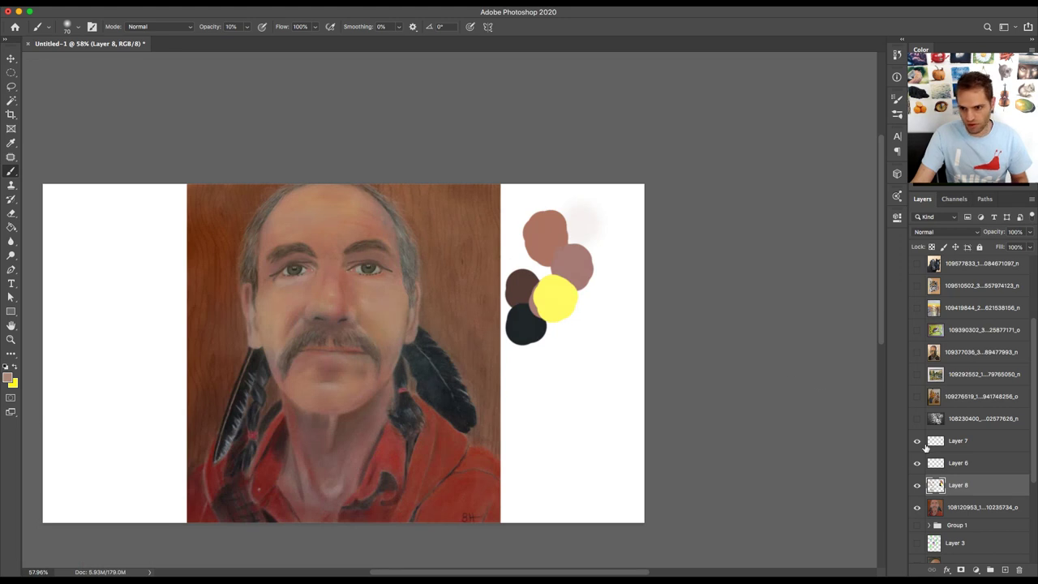
pyautogui.click(918, 486)
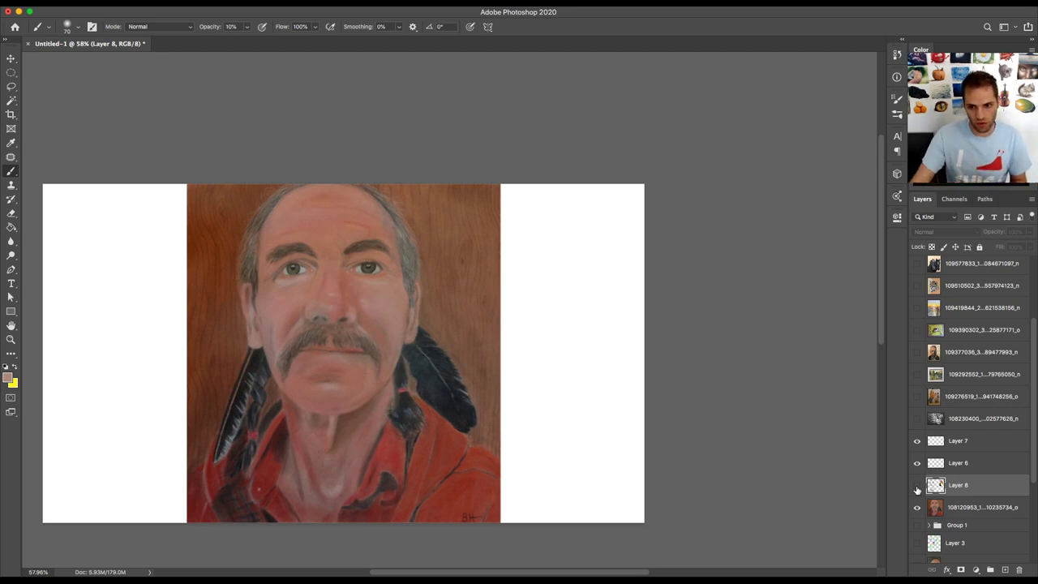
pyautogui.click(918, 487)
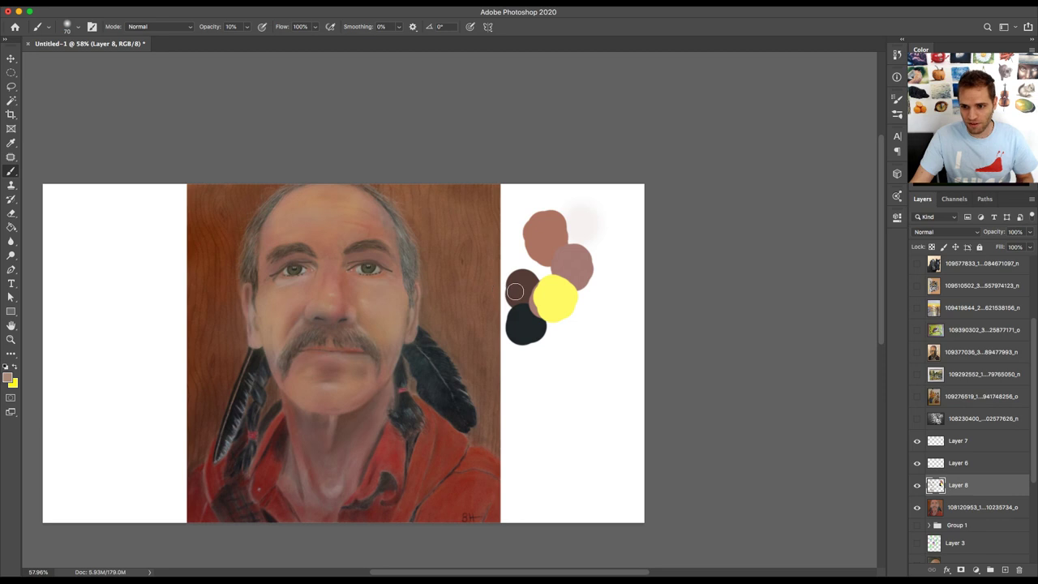
# - Hide the portrait with its three retouch layers and show the black-and-white deer and flag artwork
pyautogui.click(917, 506)
pyautogui.moveTo(916, 485); pyautogui.dragTo(917, 440)
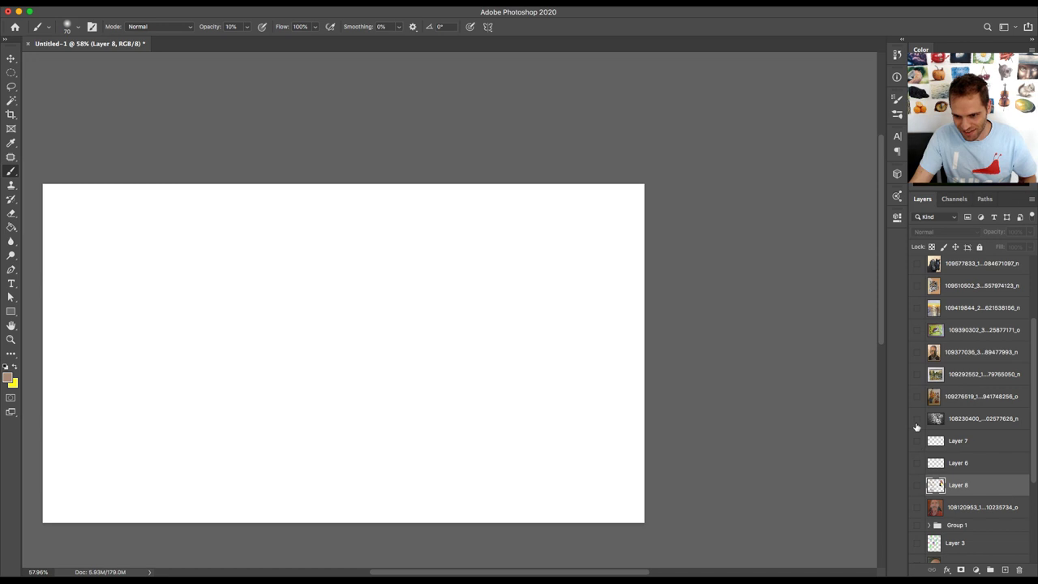
pyautogui.click(917, 418)
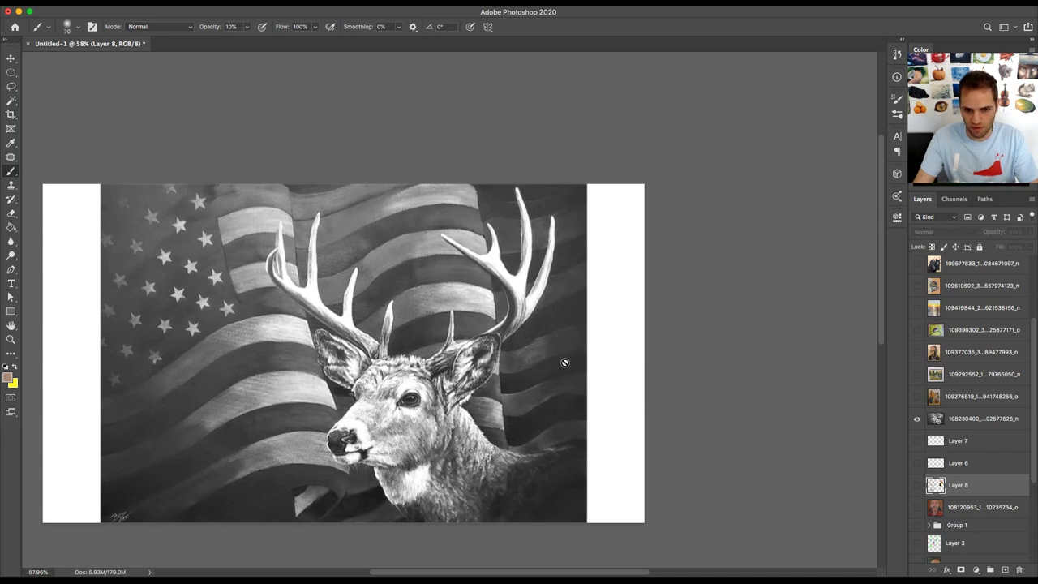
# - Fit the canvas on screen and duplicate the deer artwork's layer
pyautogui.press('z')
pyautogui.rightClick(543, 256)
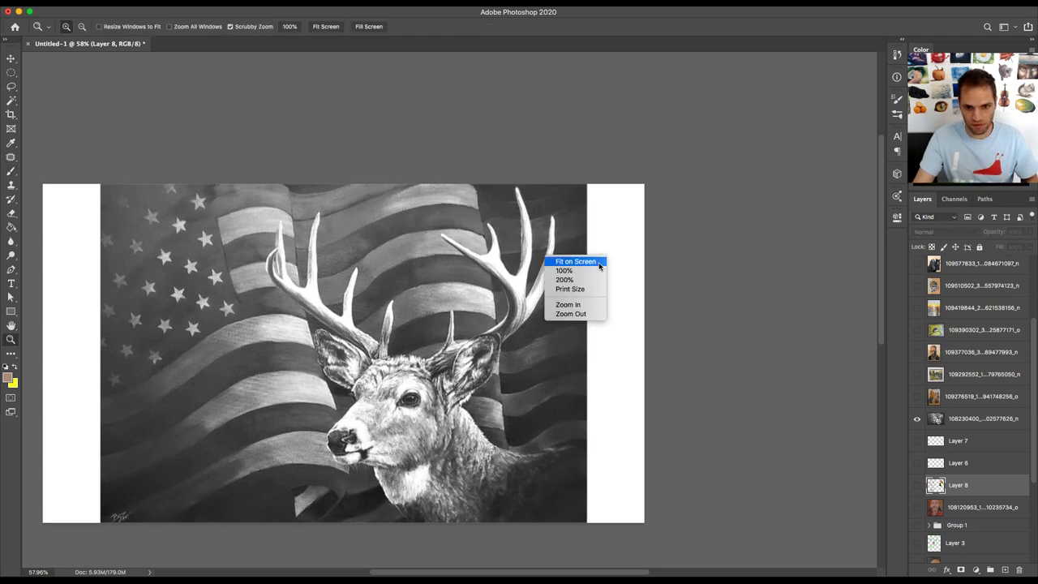
pyautogui.click(584, 260)
pyautogui.hotkey('alt', ']')
pyautogui.hotkey('alt', ']')
pyautogui.hotkey('alt', ']')
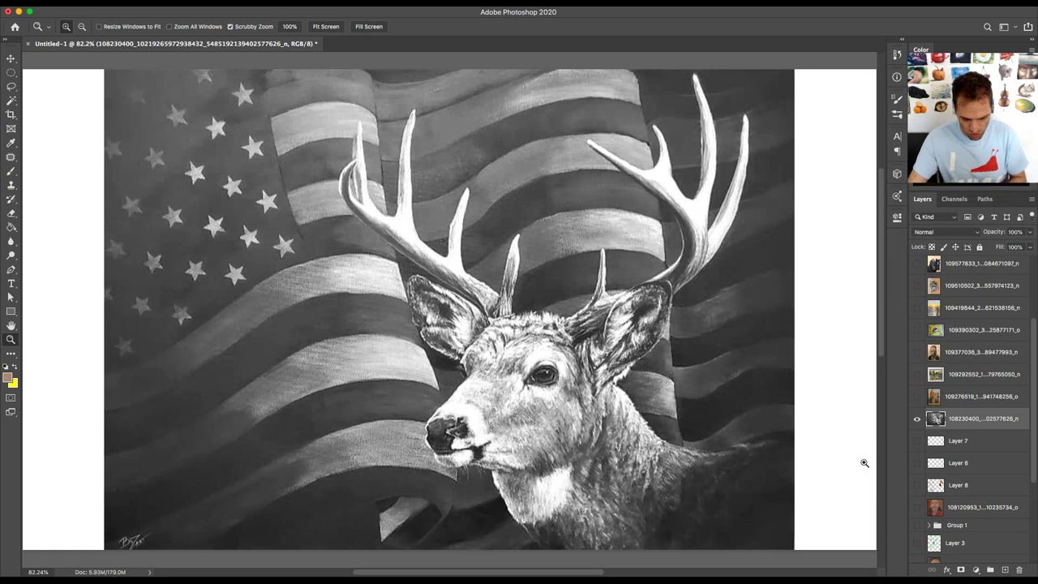
pyautogui.press('super+j')
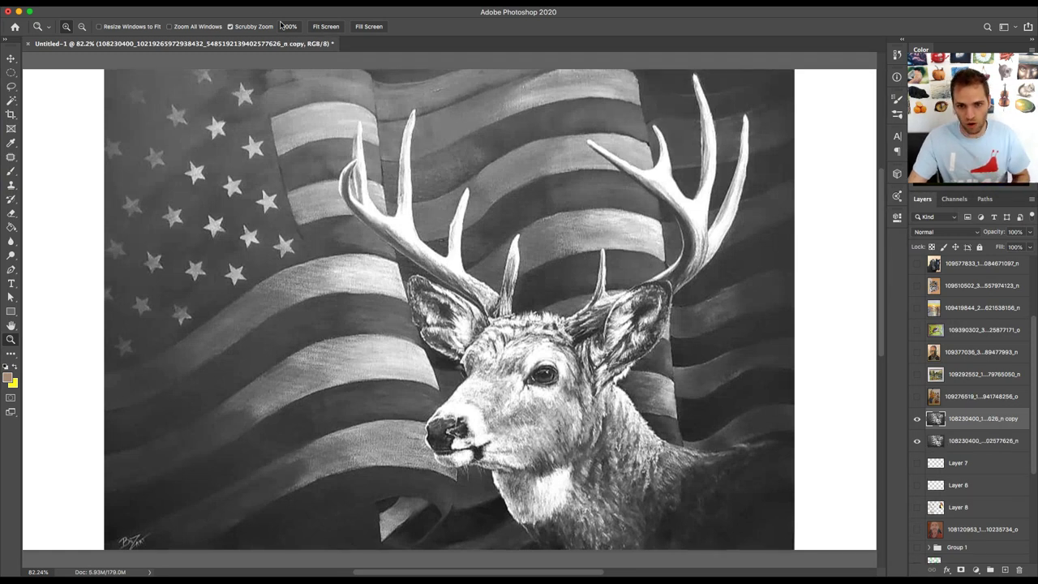
# - Apply a Gaussian Blur with a radius of about 4 pixels to the duplicated deer and flag layer
pyautogui.click(249, 4)
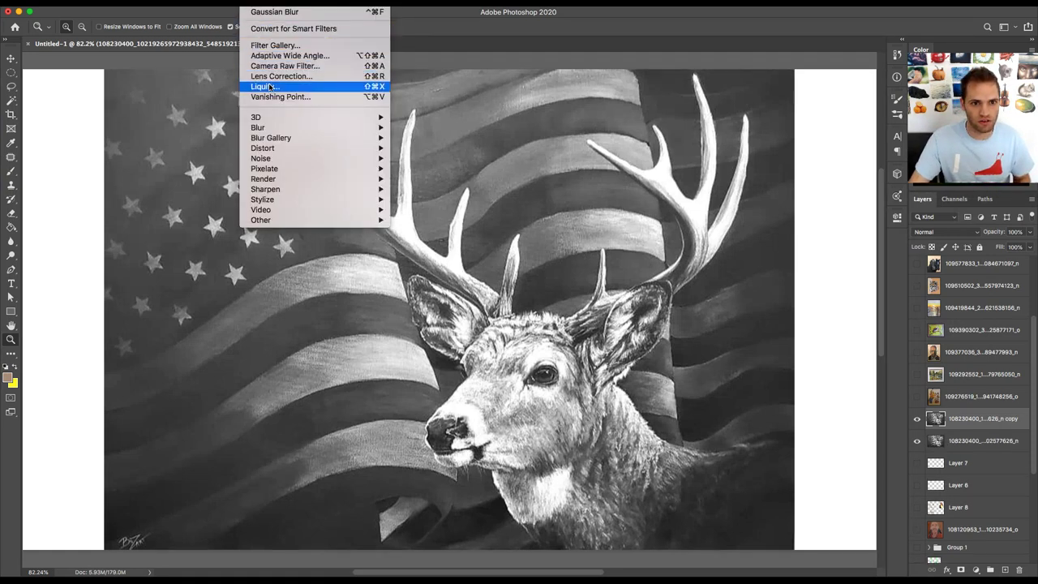
pyautogui.moveTo(274, 161)
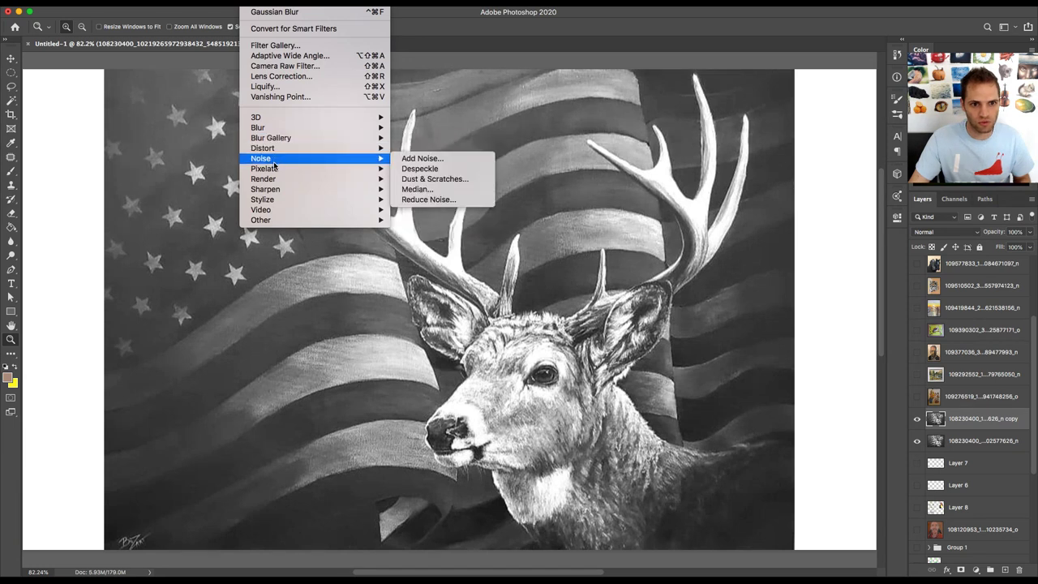
pyautogui.moveTo(276, 130)
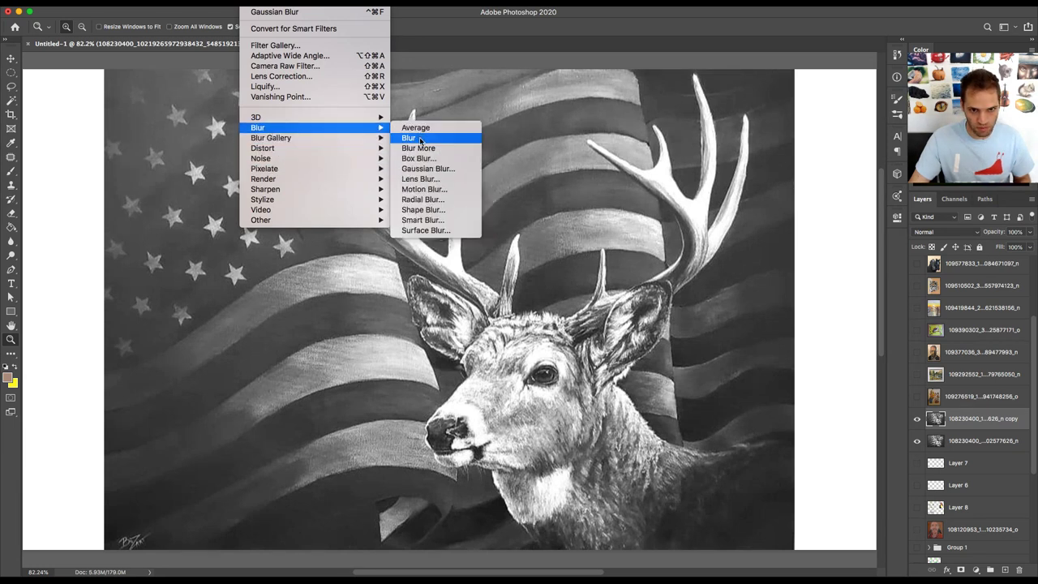
pyautogui.click(421, 169)
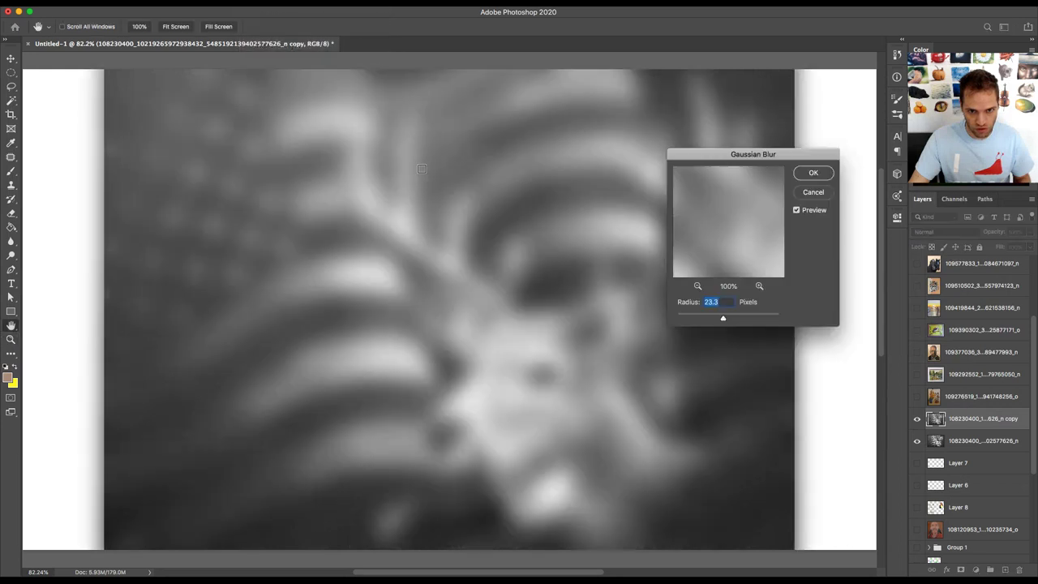
pyautogui.moveTo(722, 318); pyautogui.dragTo(701, 320)
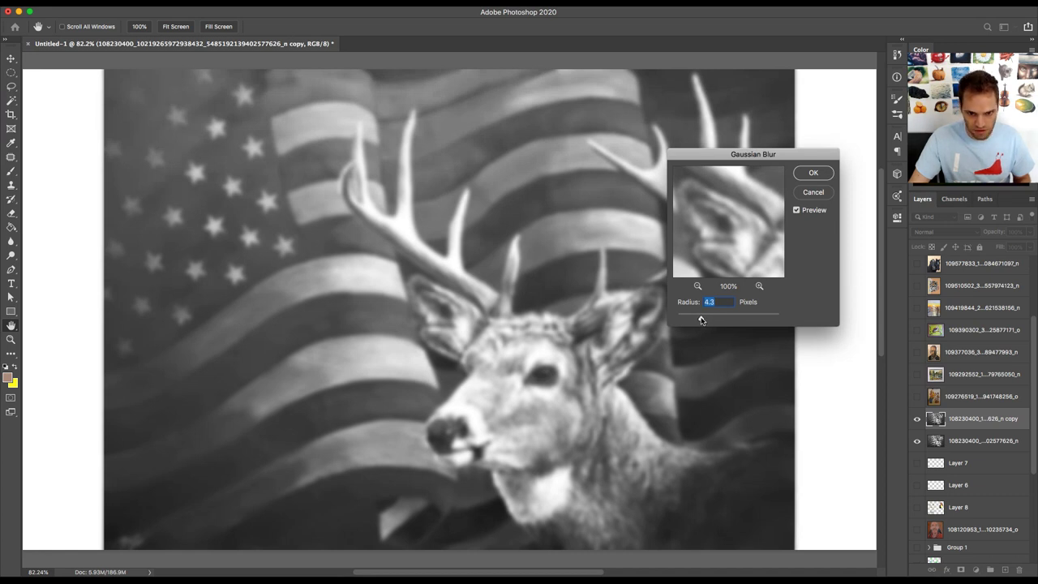
pyautogui.moveTo(701, 320); pyautogui.dragTo(699, 319)
pyautogui.click(814, 173)
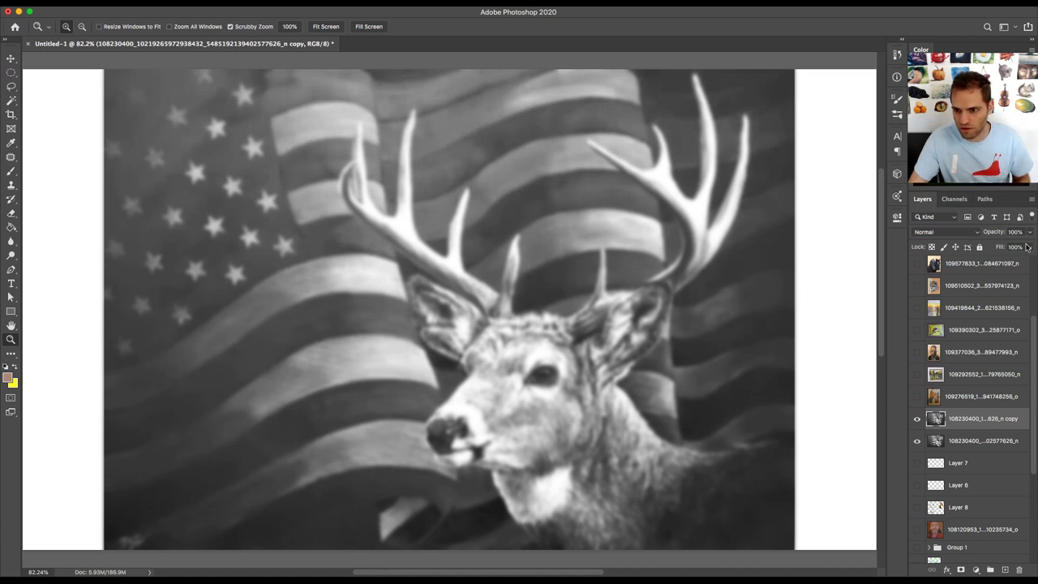
# - Raise the blurred copy's lightness to +6 with Hue/Saturation, checking it against the unadjusted image before applying
pyautogui.press('super+u')
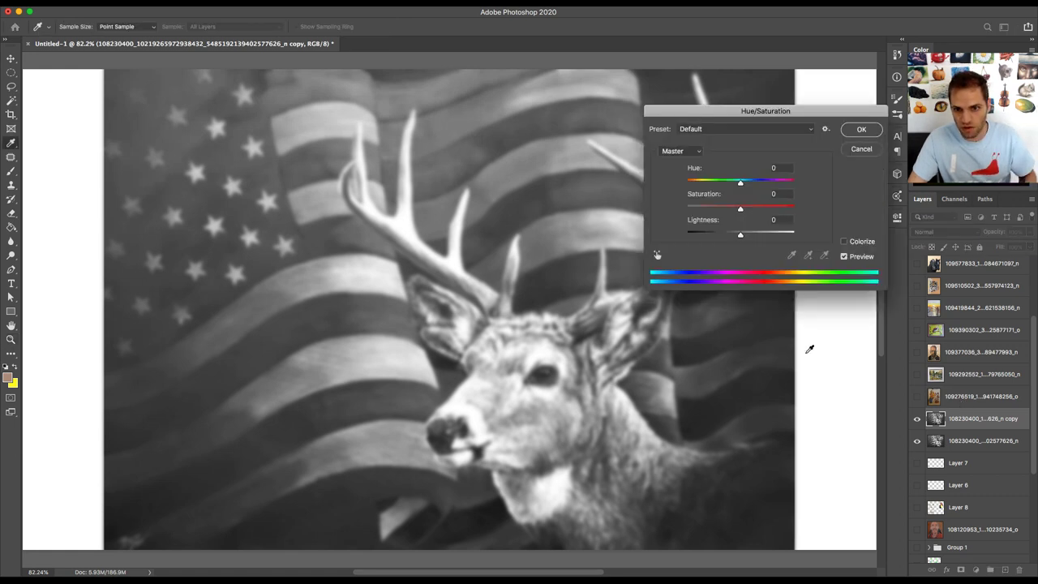
pyautogui.moveTo(740, 235); pyautogui.dragTo(744, 236)
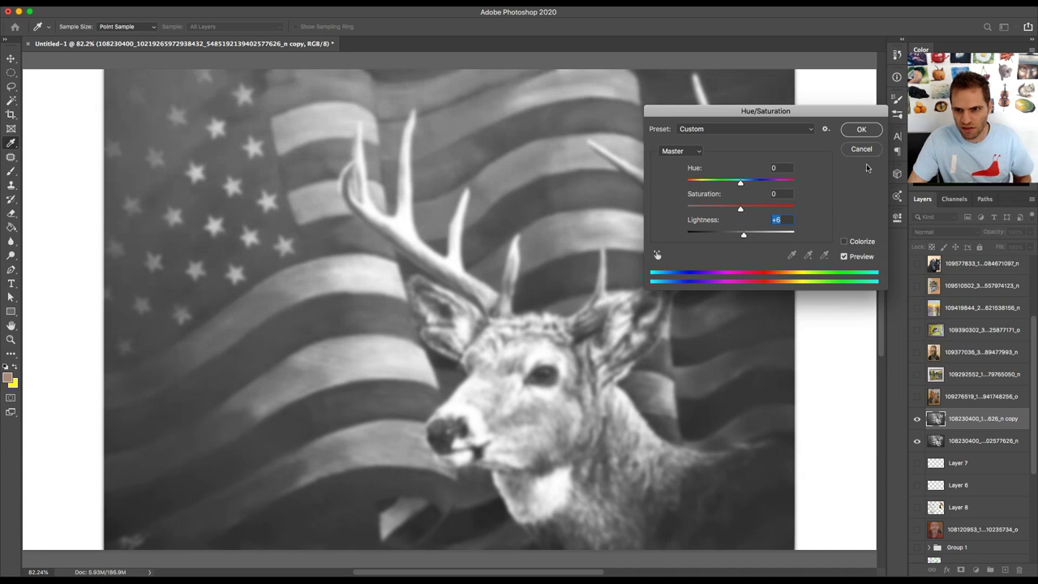
pyautogui.click(844, 257)
pyautogui.click(844, 257)
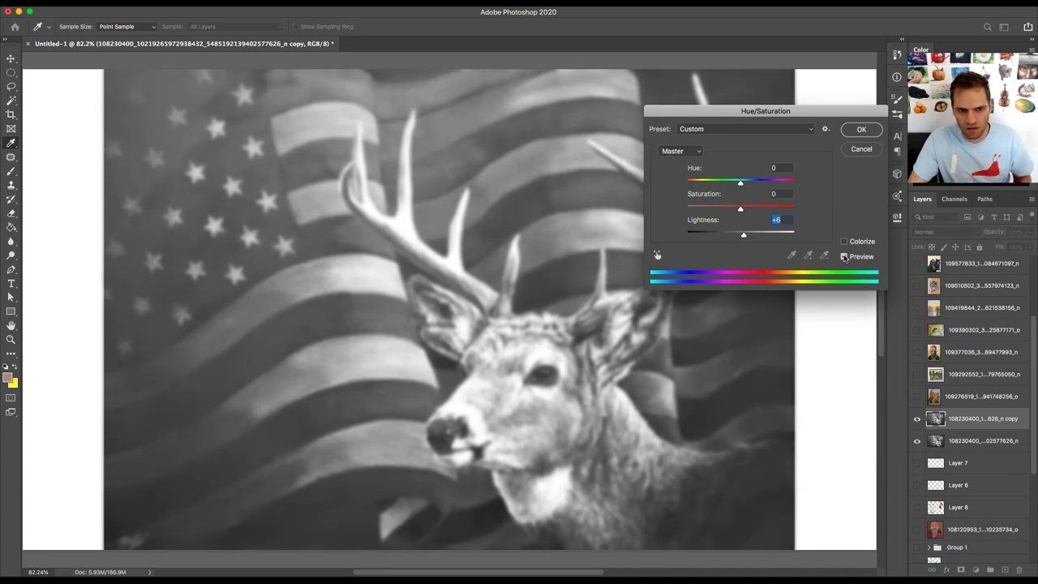
pyautogui.click(862, 132)
pyautogui.press('z')
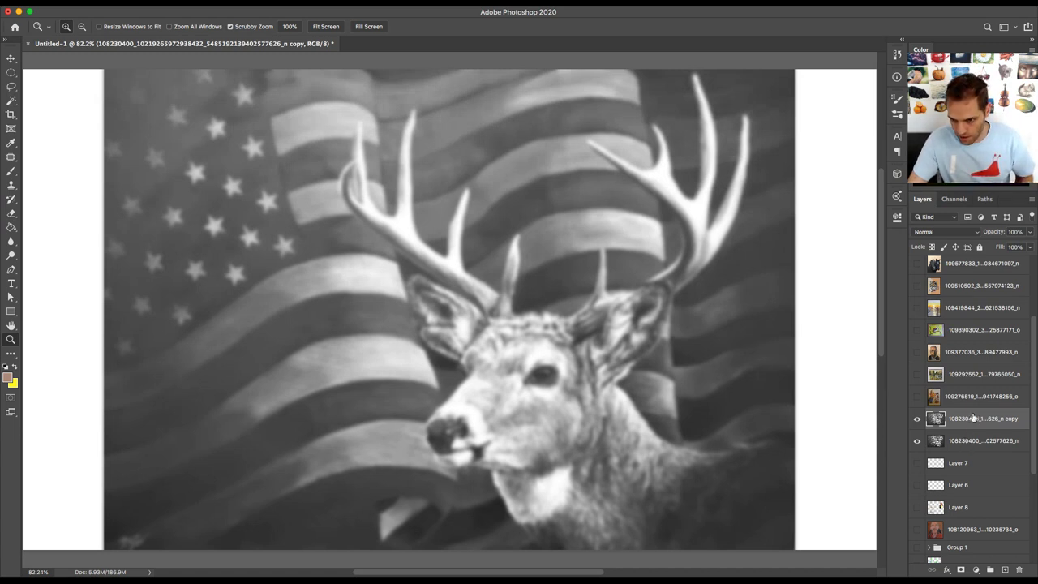
# - Add a layer mask to the blurred copy and set the brush opacity to 100%
pyautogui.click(962, 571)
pyautogui.press('b')
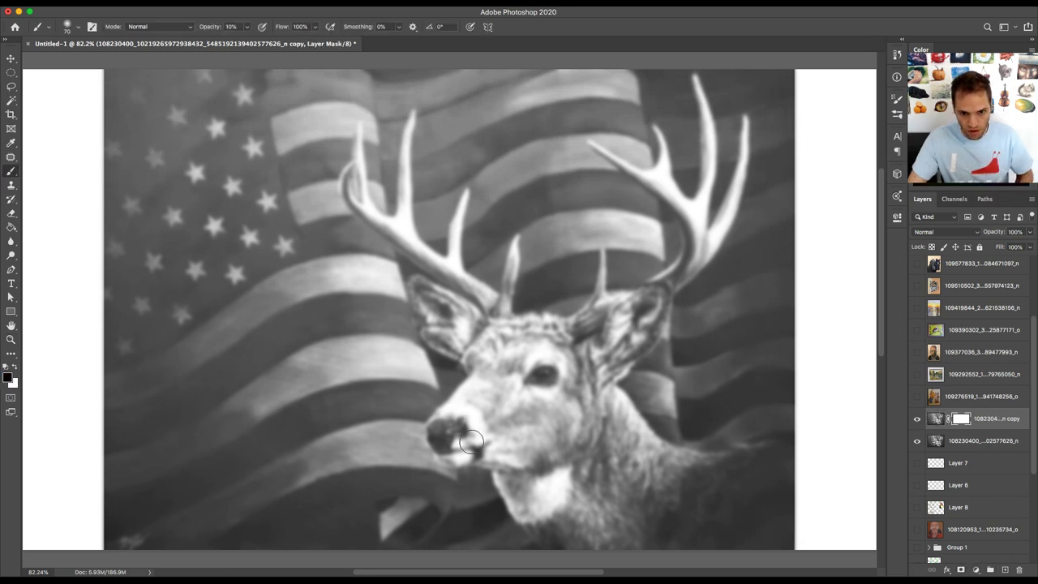
pyautogui.moveTo(493, 439); pyautogui.dragTo(479, 433)
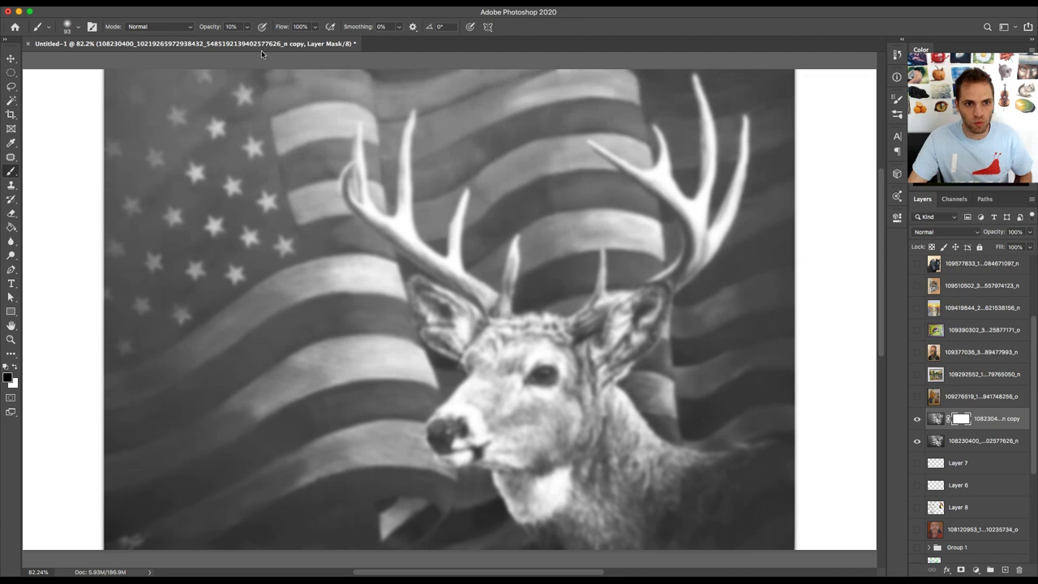
pyautogui.click(249, 27)
pyautogui.moveTo(246, 42); pyautogui.dragTo(293, 42)
# - Paint black on the mask over the deer's face, ears, neck and body to bring back the sharp detail
pyautogui.click(537, 387)
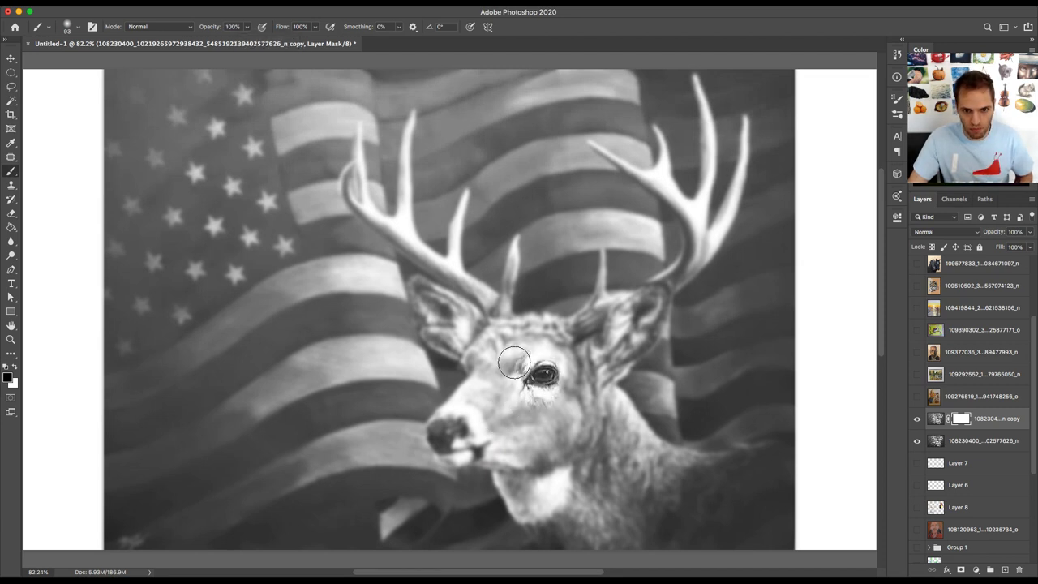
pyautogui.moveTo(475, 350)
pyautogui.mouseDown()
pyautogui.moveTo(436, 329)
pyautogui.moveTo(422, 292)
pyautogui.moveTo(497, 340)
pyautogui.moveTo(489, 313)
pyautogui.moveTo(502, 336)
pyautogui.moveTo(567, 337)
pyautogui.moveTo(529, 339)
pyautogui.moveTo(491, 367)
pyautogui.moveTo(443, 430)
pyautogui.moveTo(457, 453)
pyautogui.moveTo(504, 463)
pyautogui.moveTo(512, 494)
pyautogui.moveTo(558, 545)
pyautogui.moveTo(573, 538)
pyautogui.moveTo(483, 382)
pyautogui.moveTo(525, 412)
pyautogui.moveTo(548, 450)
pyautogui.moveTo(571, 369)
pyautogui.moveTo(619, 427)
pyautogui.moveTo(618, 416)
pyautogui.moveTo(666, 458)
pyautogui.moveTo(741, 464)
pyautogui.moveTo(792, 448)
pyautogui.moveTo(727, 473)
pyautogui.moveTo(618, 489)
pyautogui.moveTo(586, 467)
pyautogui.moveTo(577, 426)
pyautogui.moveTo(629, 483)
pyautogui.moveTo(551, 449)
pyautogui.moveTo(565, 447)
pyautogui.moveTo(556, 480)
pyautogui.moveTo(603, 531)
pyautogui.moveTo(600, 543)
pyautogui.moveTo(617, 508)
pyautogui.moveTo(604, 500)
pyautogui.moveTo(692, 525)
pyautogui.moveTo(739, 498)
pyautogui.moveTo(683, 497)
pyautogui.moveTo(781, 469)
pyautogui.moveTo(754, 539)
pyautogui.moveTo(756, 513)
pyautogui.mouseUp()
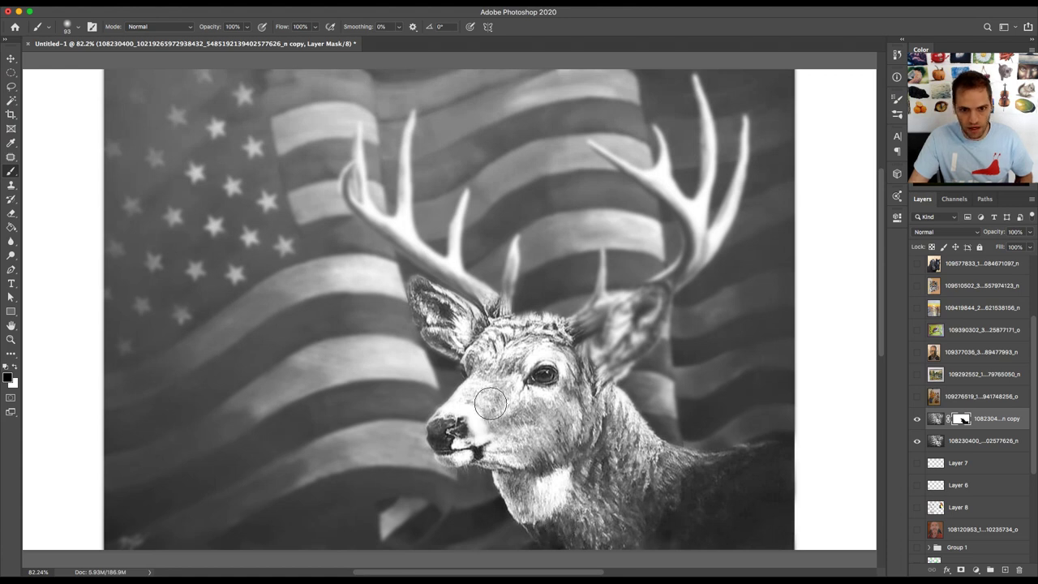
pyautogui.moveTo(574, 335)
pyautogui.mouseDown()
pyautogui.moveTo(656, 300)
pyautogui.moveTo(622, 351)
pyautogui.moveTo(598, 363)
pyautogui.moveTo(604, 323)
pyautogui.mouseUp()
# - Reduce the brush size to 30 and mask the blur off both of the deer's antlers
pyautogui.press('[')
pyautogui.press('[')
pyautogui.press('[')
pyautogui.press('[')
pyautogui.press('[')
pyautogui.press('[')
pyautogui.press('[')
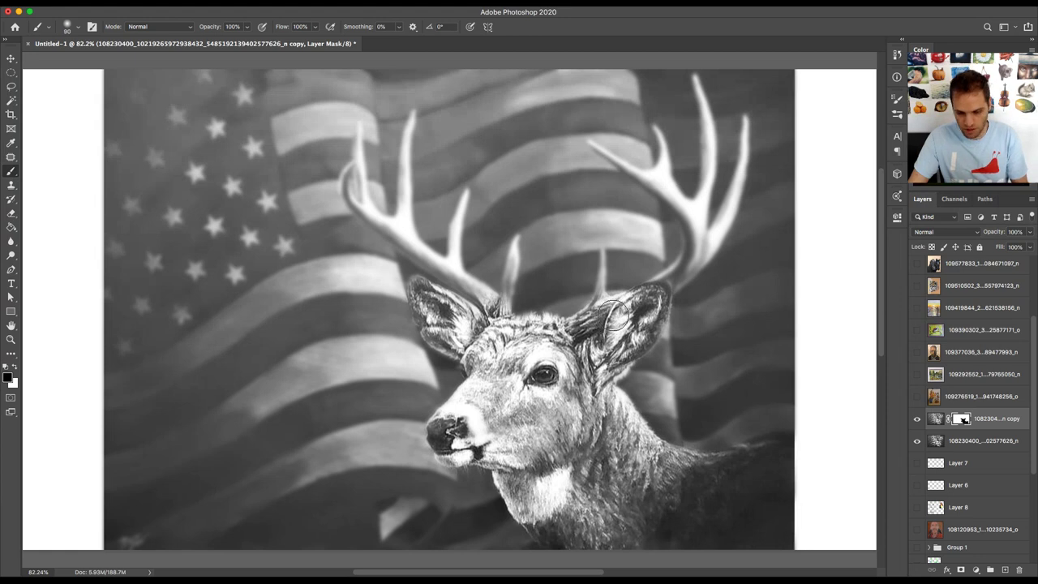
pyautogui.moveTo(599, 298)
pyautogui.mouseDown()
pyautogui.moveTo(604, 265)
pyautogui.moveTo(650, 287)
pyautogui.moveTo(686, 259)
pyautogui.moveTo(691, 224)
pyautogui.moveTo(627, 163)
pyautogui.moveTo(651, 174)
pyautogui.moveTo(664, 159)
pyautogui.moveTo(690, 203)
pyautogui.moveTo(708, 174)
pyautogui.moveTo(708, 109)
pyautogui.moveTo(698, 229)
pyautogui.mouseUp()
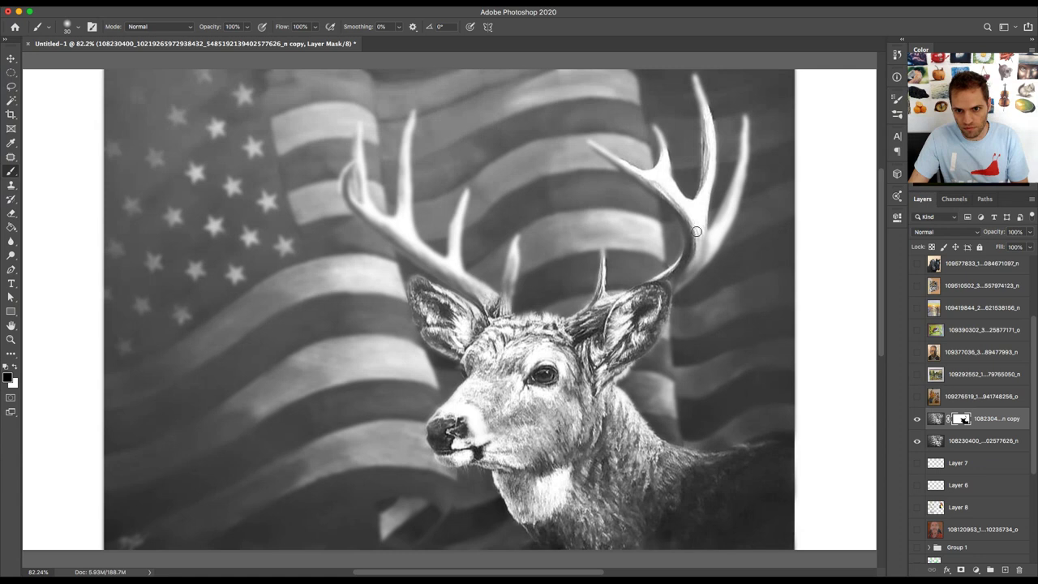
pyautogui.moveTo(742, 150)
pyautogui.mouseDown()
pyautogui.moveTo(705, 255)
pyautogui.moveTo(723, 212)
pyautogui.mouseUp()
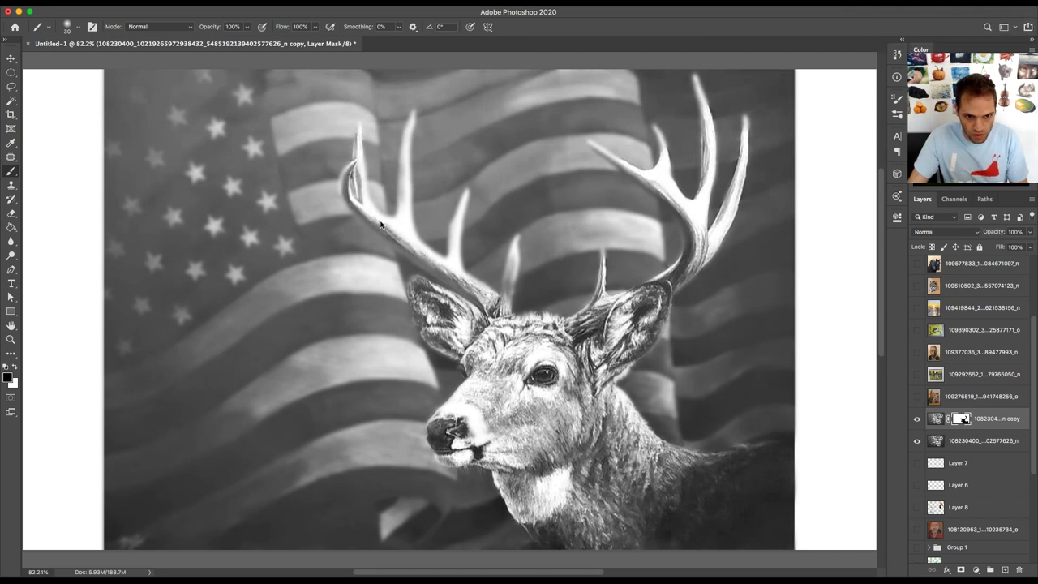
pyautogui.moveTo(399, 216)
pyautogui.mouseDown()
pyautogui.moveTo(407, 137)
pyautogui.moveTo(398, 168)
pyautogui.mouseUp()
pyautogui.moveTo(436, 260)
pyautogui.mouseDown()
pyautogui.moveTo(455, 229)
pyautogui.moveTo(469, 284)
pyautogui.moveTo(502, 291)
pyautogui.moveTo(513, 249)
pyautogui.mouseUp()
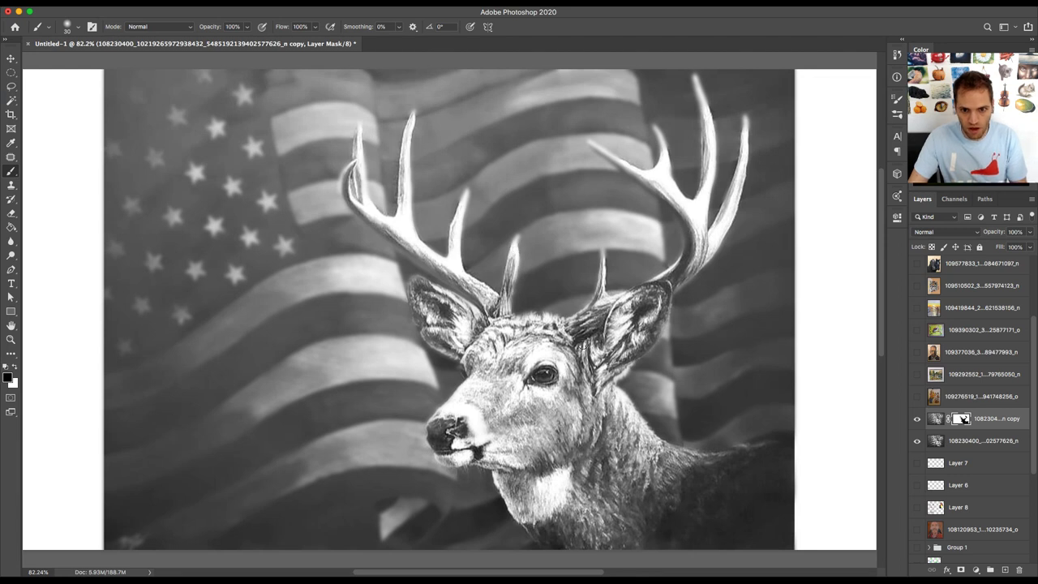
# - Examine the deer against the softened flag from a distance and compare it with the original by toggling the masked copy's visibility
pyautogui.scroll(-3, 621, 344)
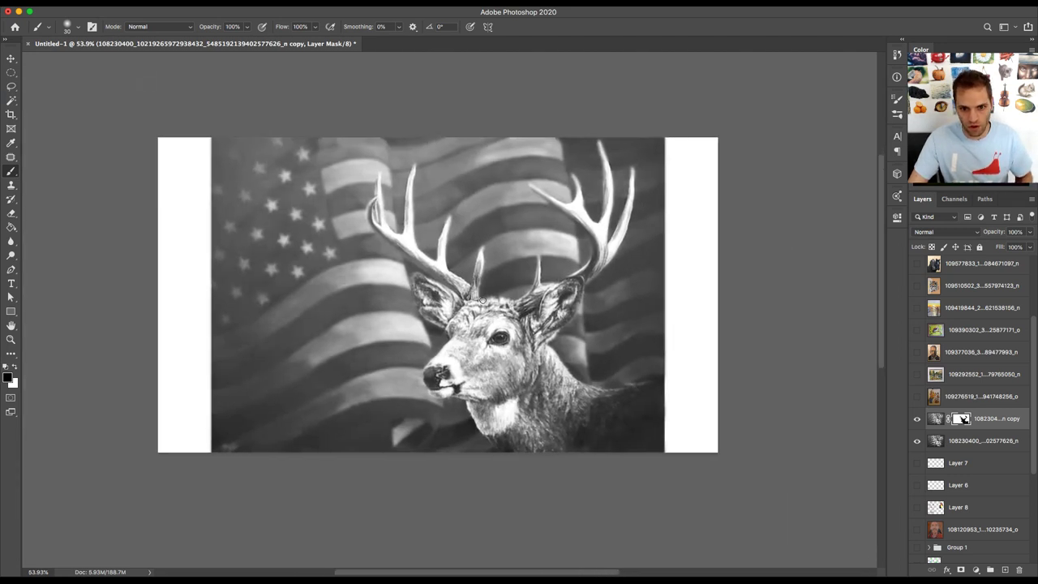
pyautogui.scroll(3, 454, 292)
pyautogui.press('z')
pyautogui.rightClick(456, 294)
pyautogui.click(476, 298)
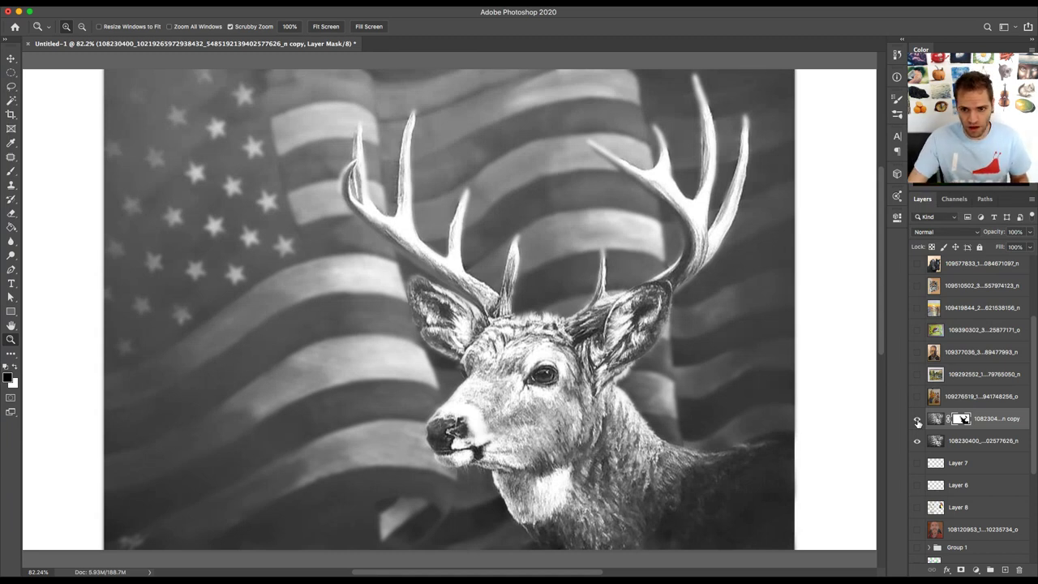
pyautogui.click(917, 419)
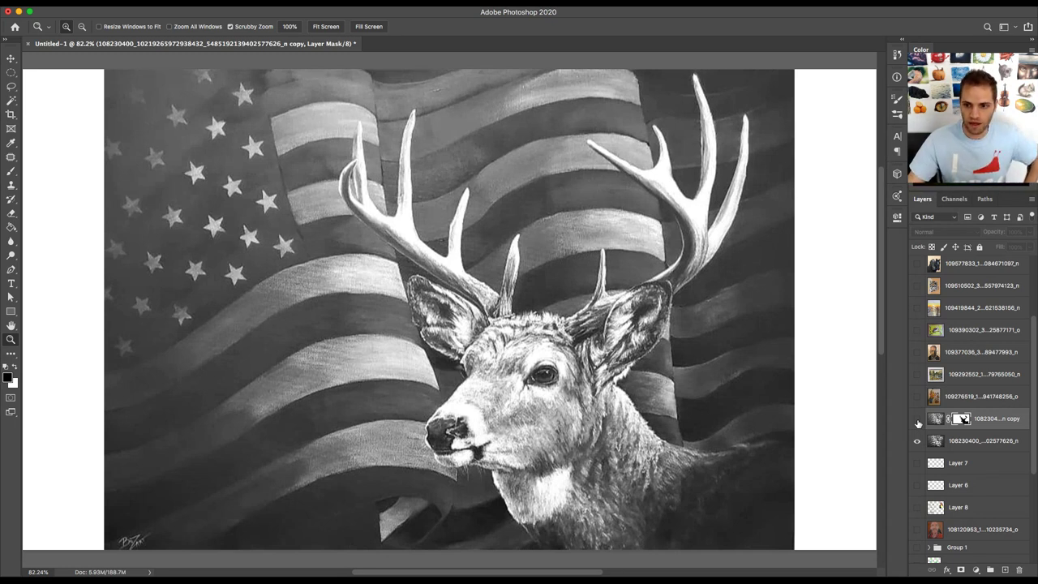
pyautogui.click(917, 419)
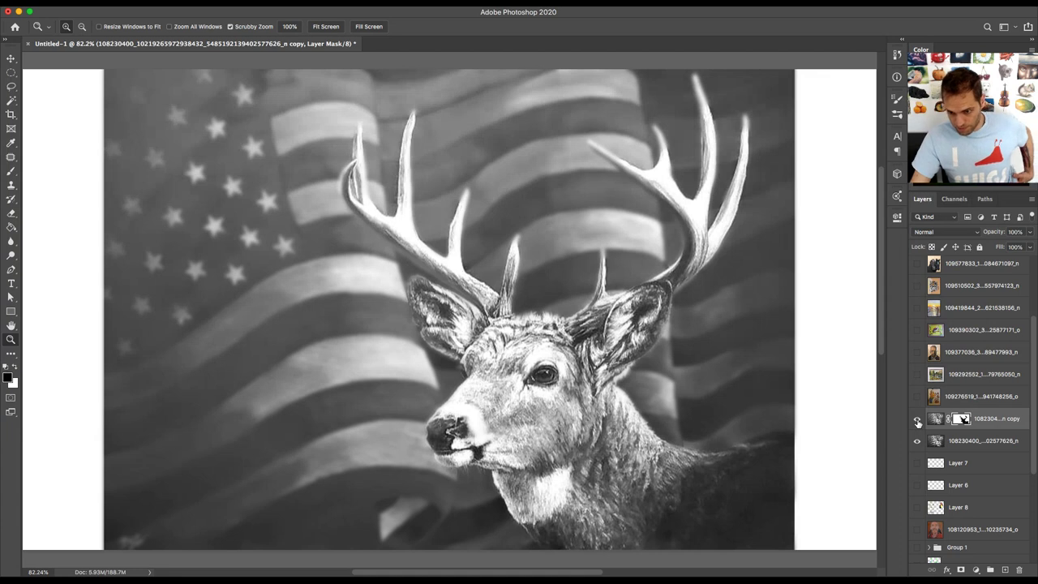
# - Hide both deer layers, then show and select the drawing of the woman on the horse
pyautogui.click(917, 418)
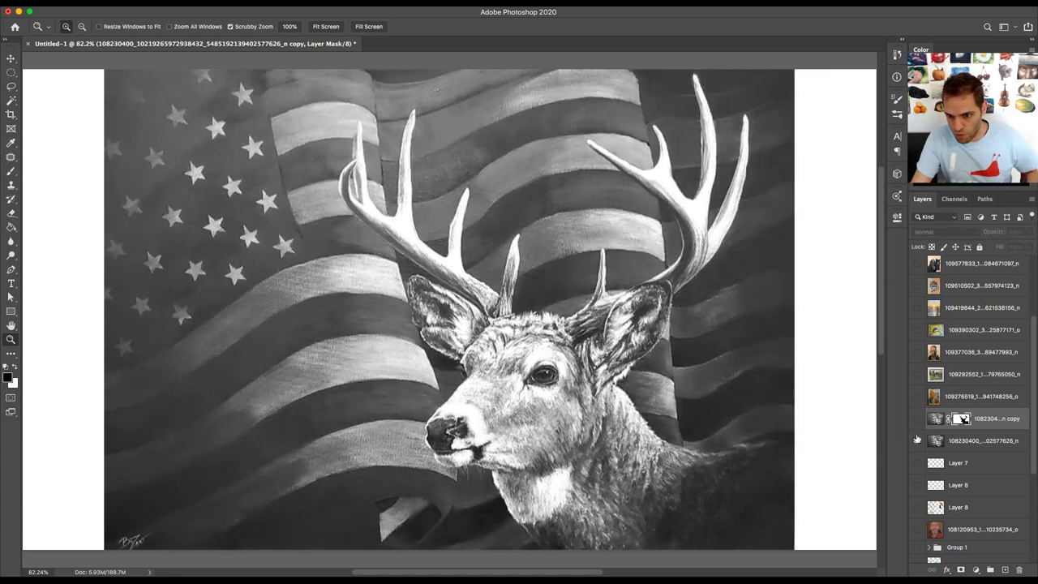
pyautogui.click(917, 441)
pyautogui.click(917, 397)
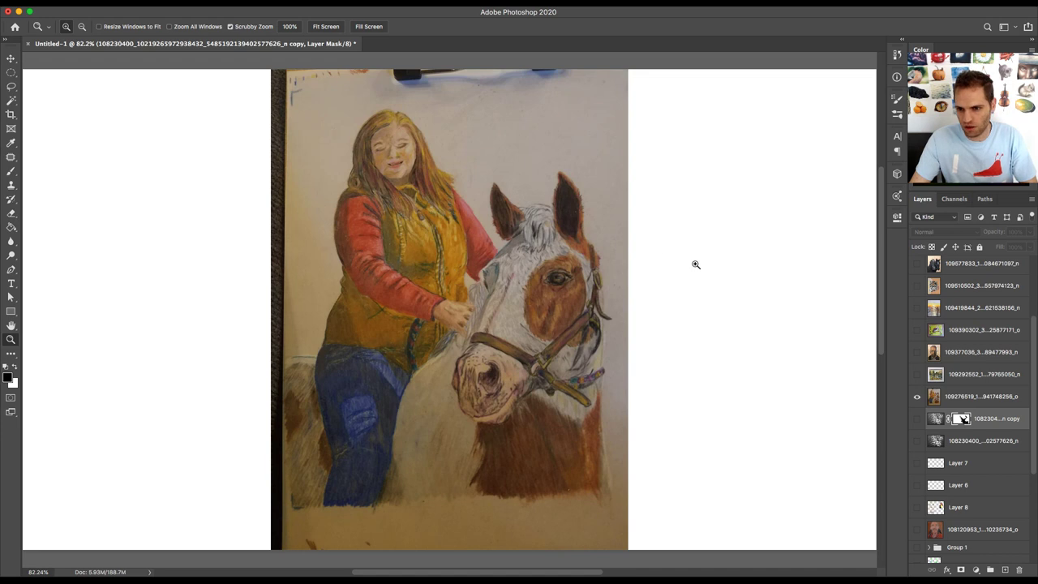
pyautogui.click(961, 395)
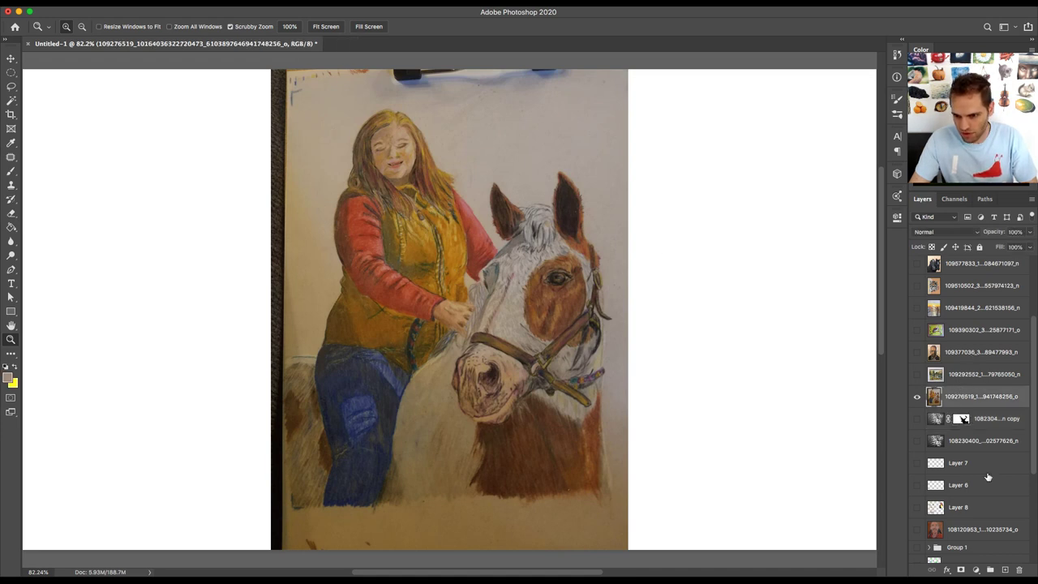
pyautogui.click(976, 570)
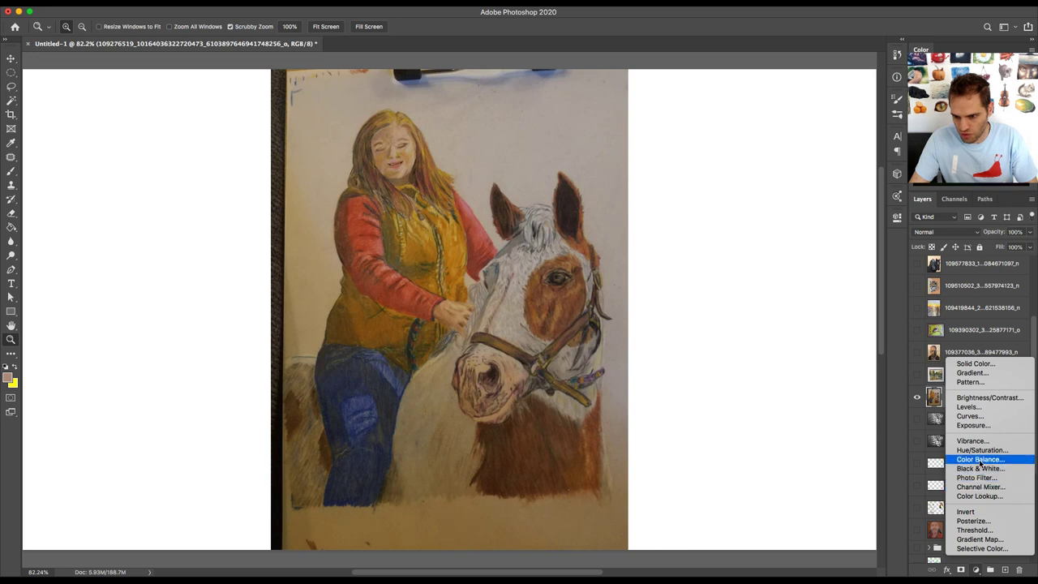
pyautogui.press('Escape')
pyautogui.click(781, 249)
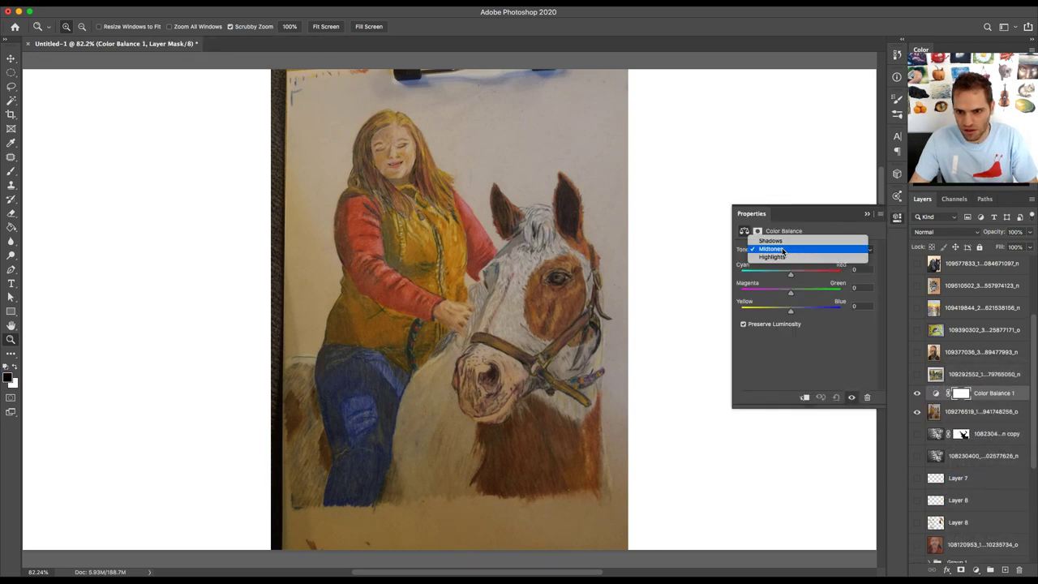
pyautogui.click(884, 225)
pyautogui.click(881, 215)
pyautogui.click(899, 219)
pyautogui.click(897, 217)
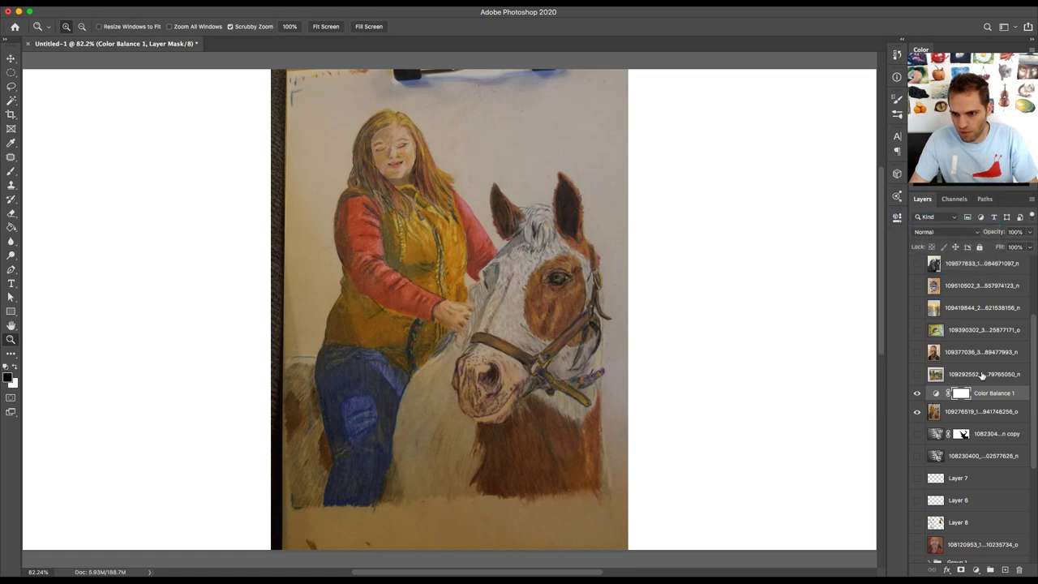
pyautogui.press('Delete')
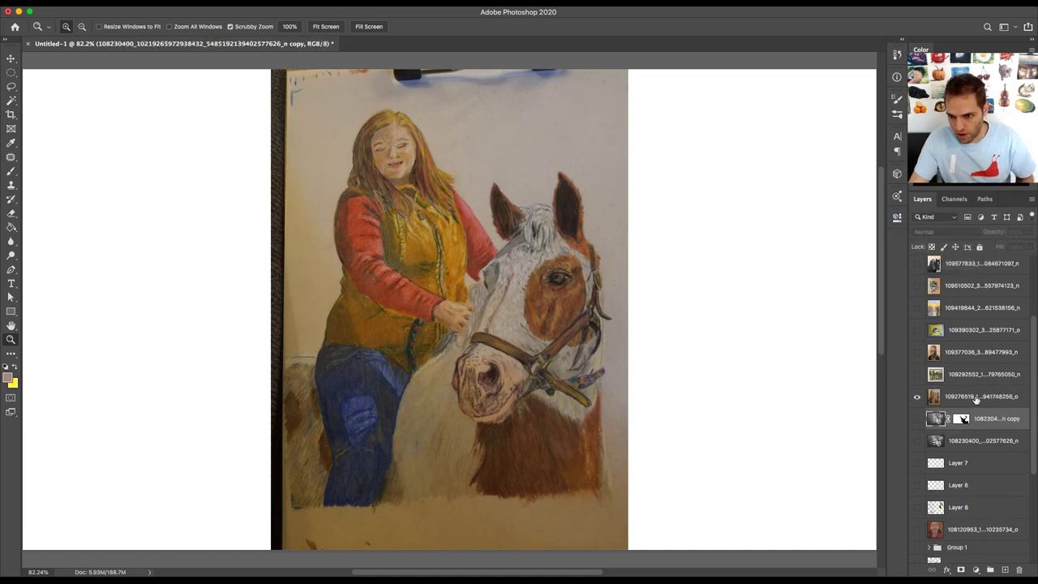
# - Add a Hue/Saturation adjustment layer below the horse-and-rider drawing, set its Yellows saturation to +100 and clip it to the layer beneath
pyautogui.click(975, 570)
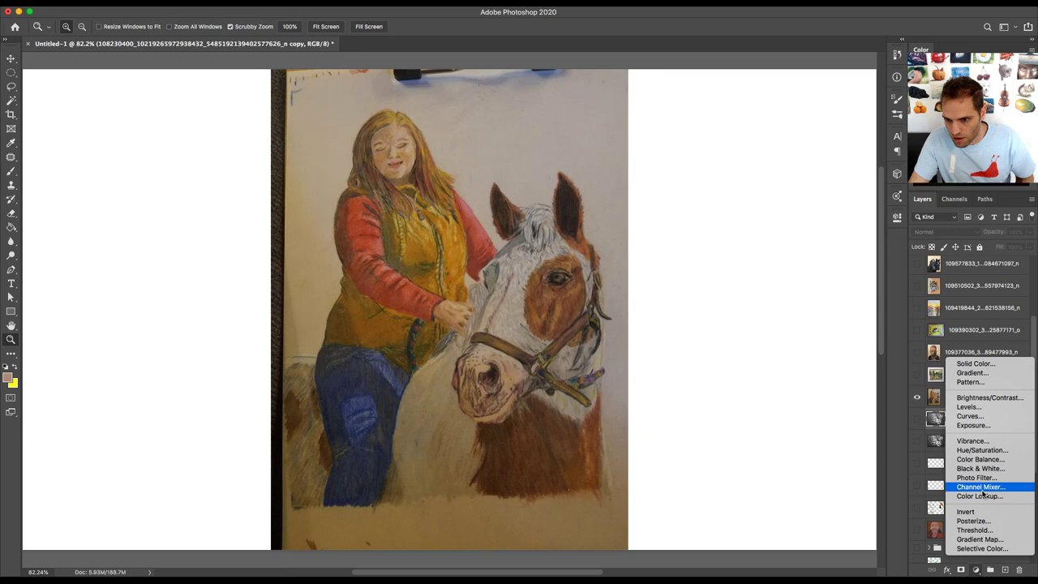
pyautogui.click(982, 450)
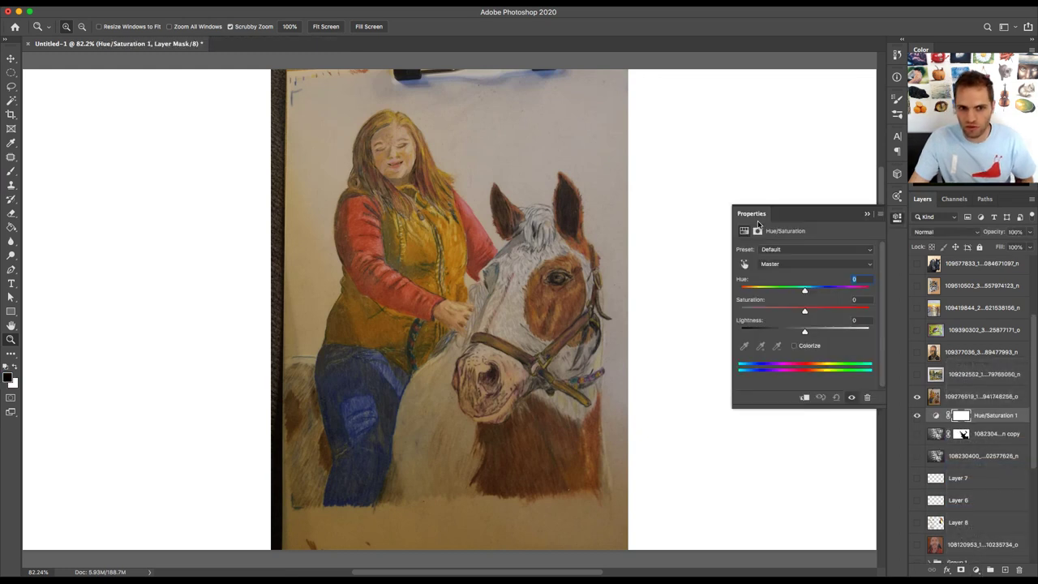
pyautogui.click(782, 264)
pyautogui.click(777, 280)
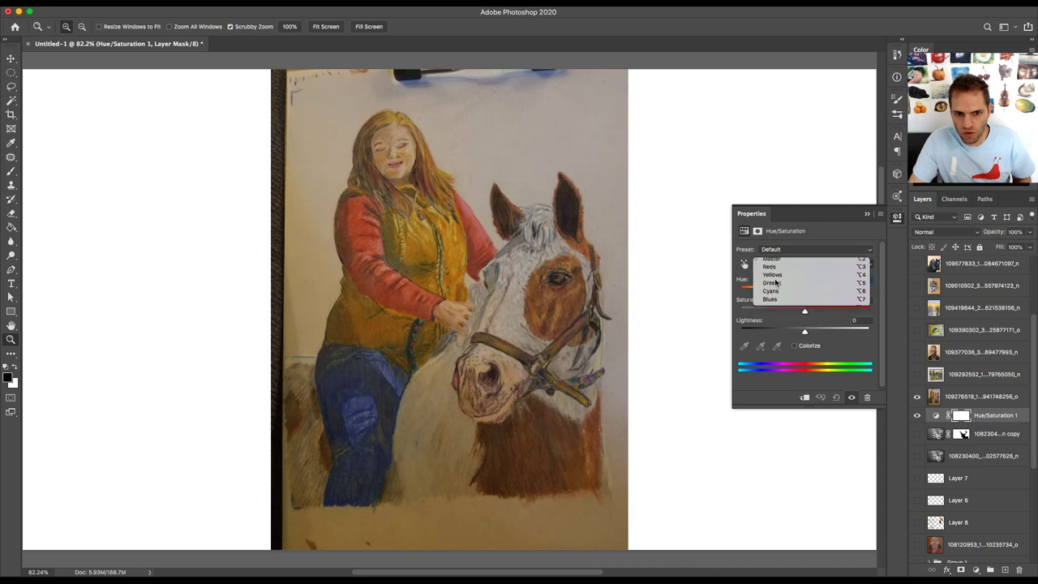
pyautogui.moveTo(804, 313); pyautogui.dragTo(870, 313)
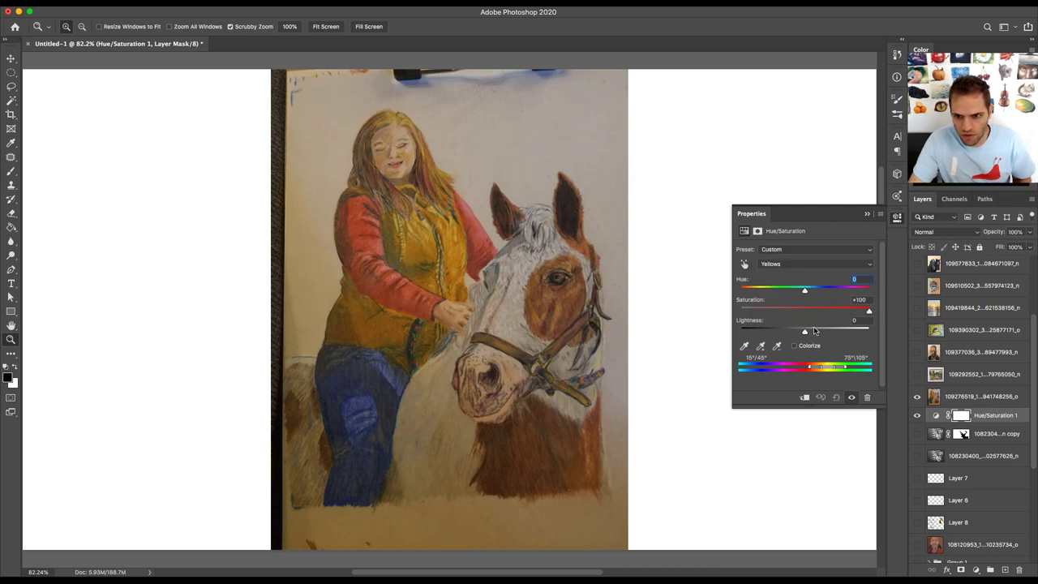
pyautogui.click(805, 396)
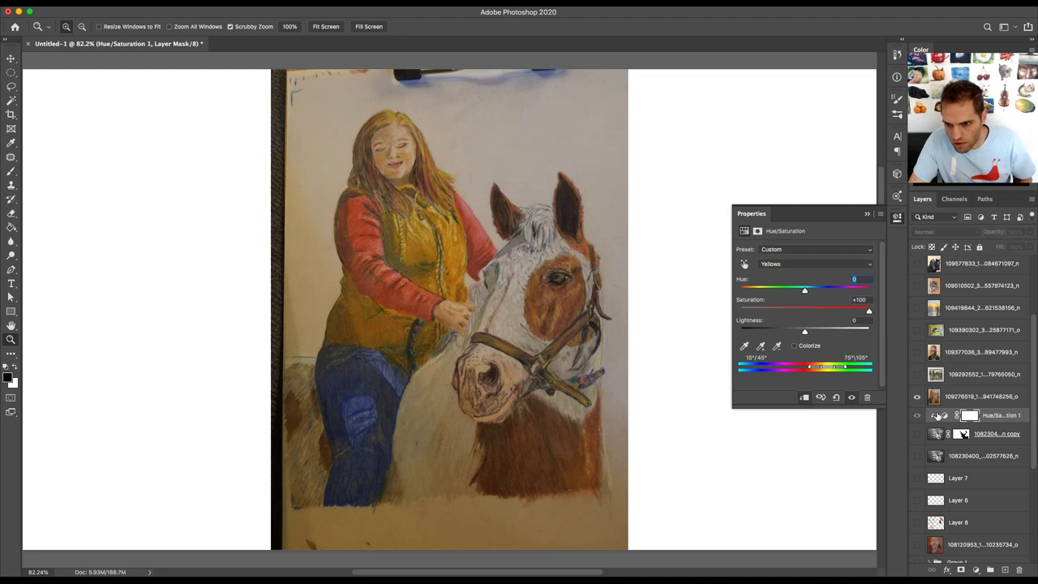
# - Try the Hue/Saturation adjustment above the horse-and-rider drawing, check its Yellows and Master ranges, and return it below the drawing
pyautogui.moveTo(936, 415); pyautogui.dragTo(939, 393)
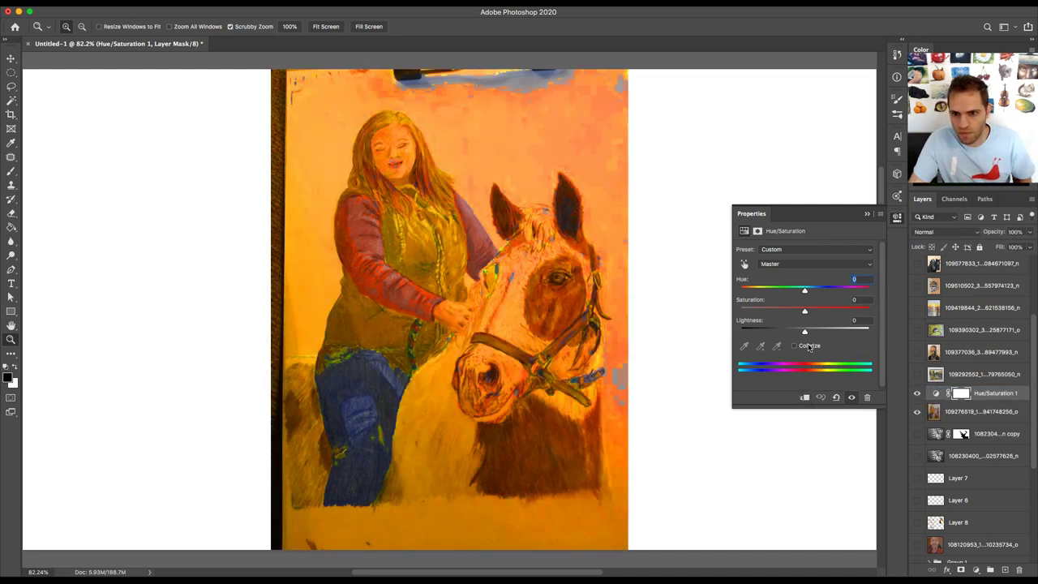
pyautogui.click(779, 267)
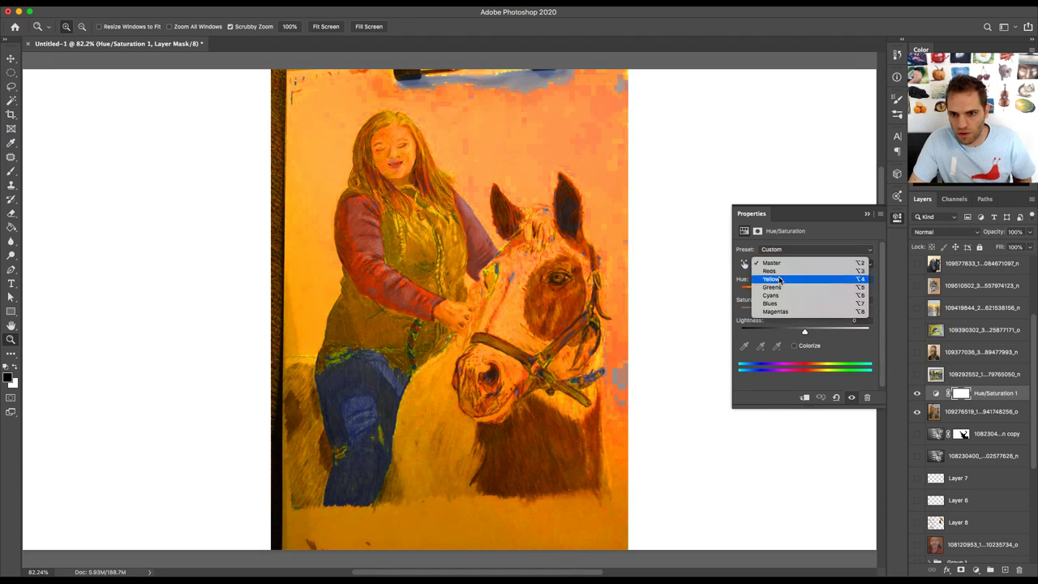
pyautogui.click(779, 281)
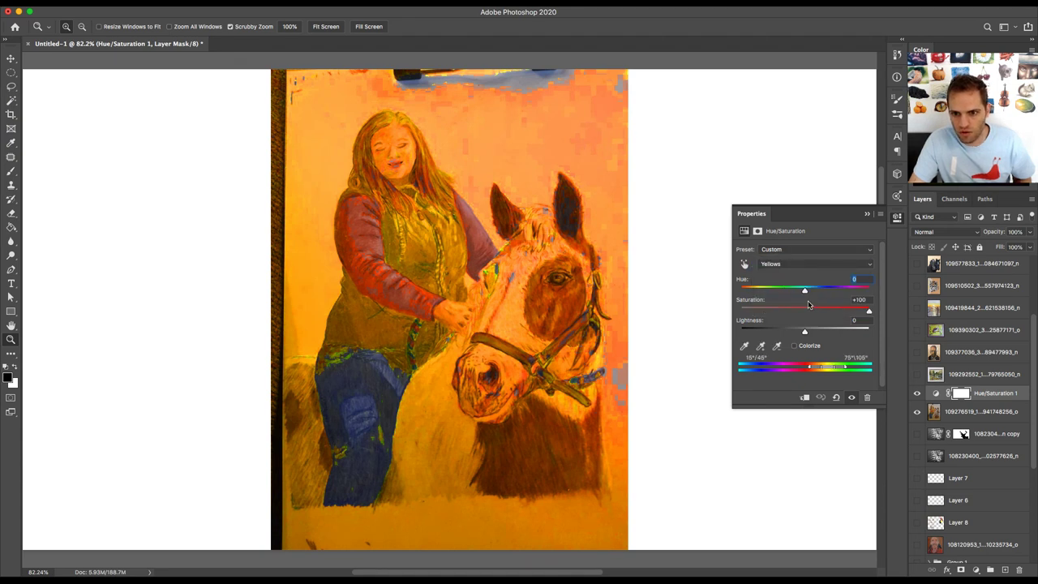
pyautogui.click(787, 265)
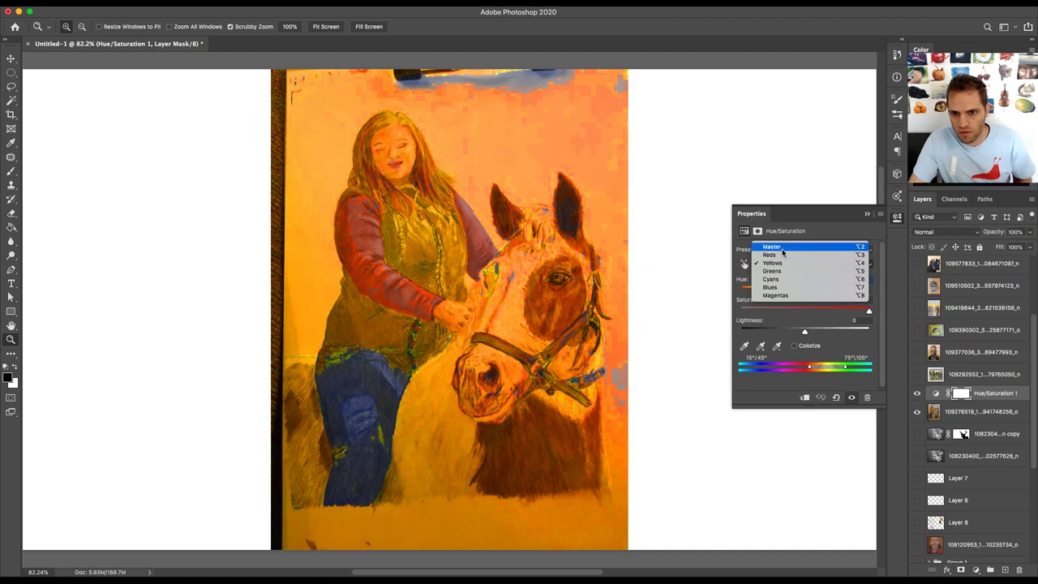
pyautogui.hotkey('alt', '2')
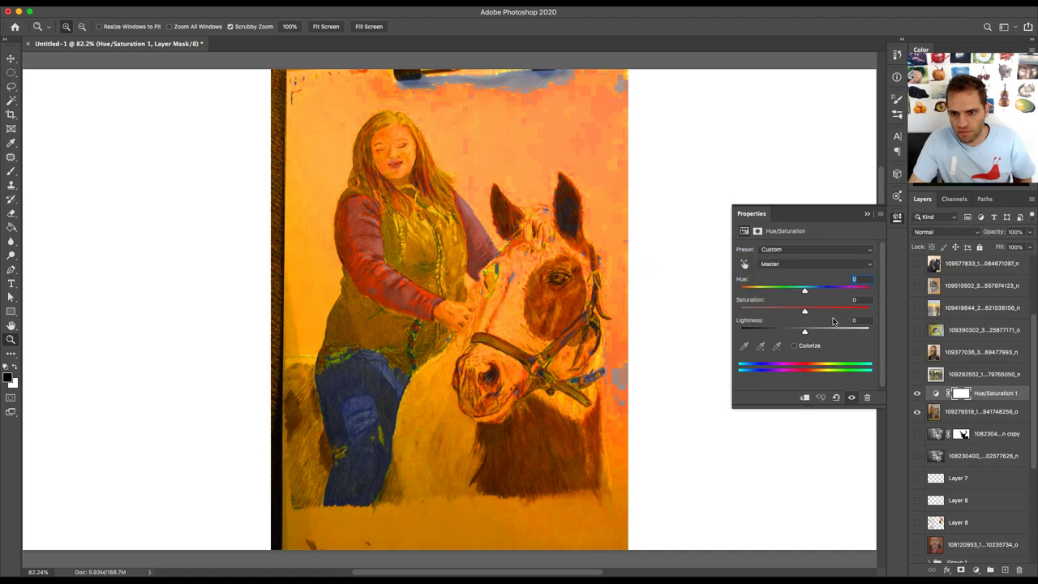
pyautogui.press('super+bracketleft')
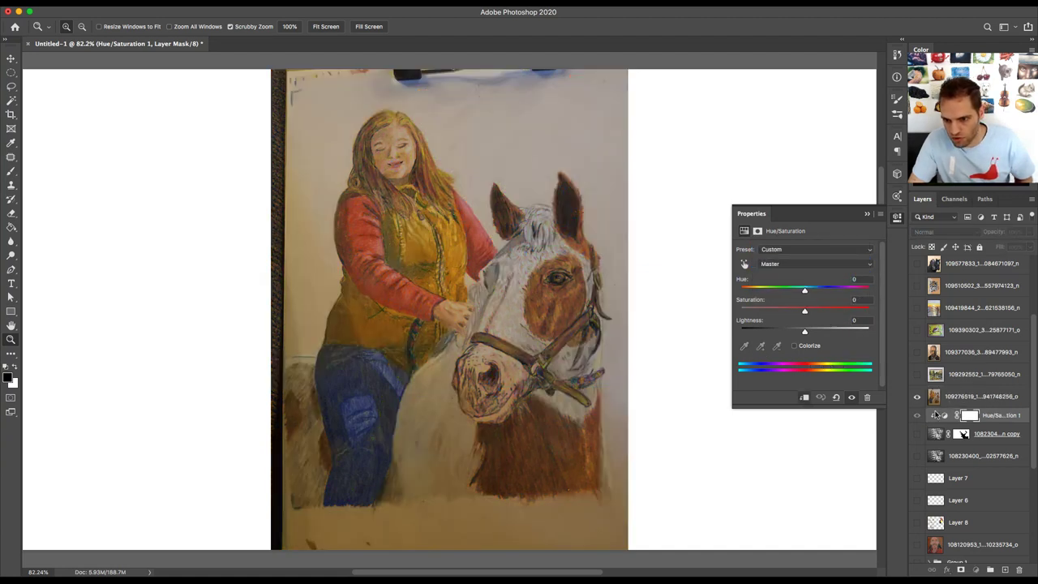
pyautogui.click(990, 414)
pyautogui.press('Return')
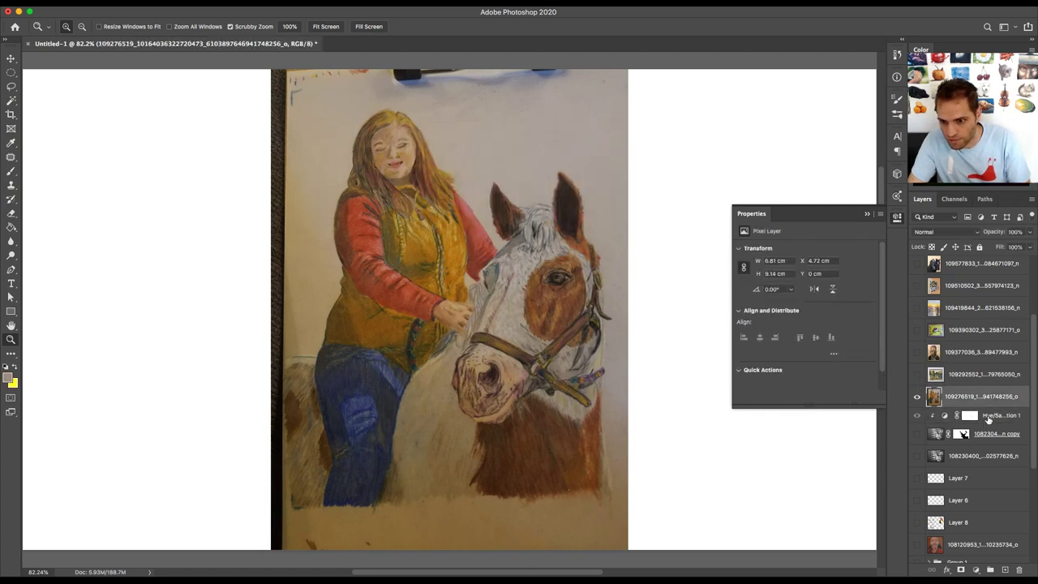
pyautogui.click(993, 420)
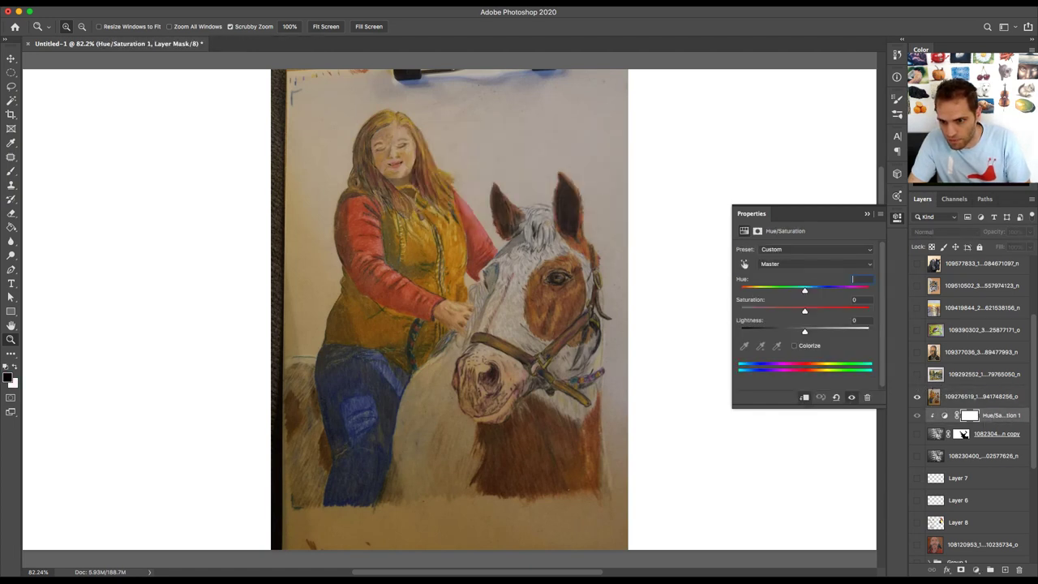
pyautogui.click(995, 416)
pyautogui.rightClick(607, 203)
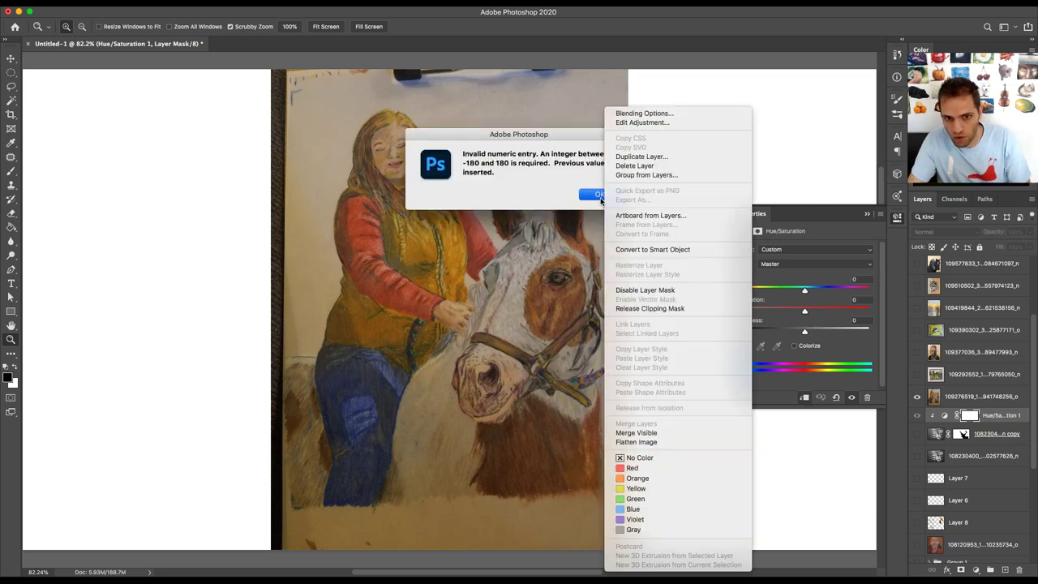
pyautogui.click(834, 212)
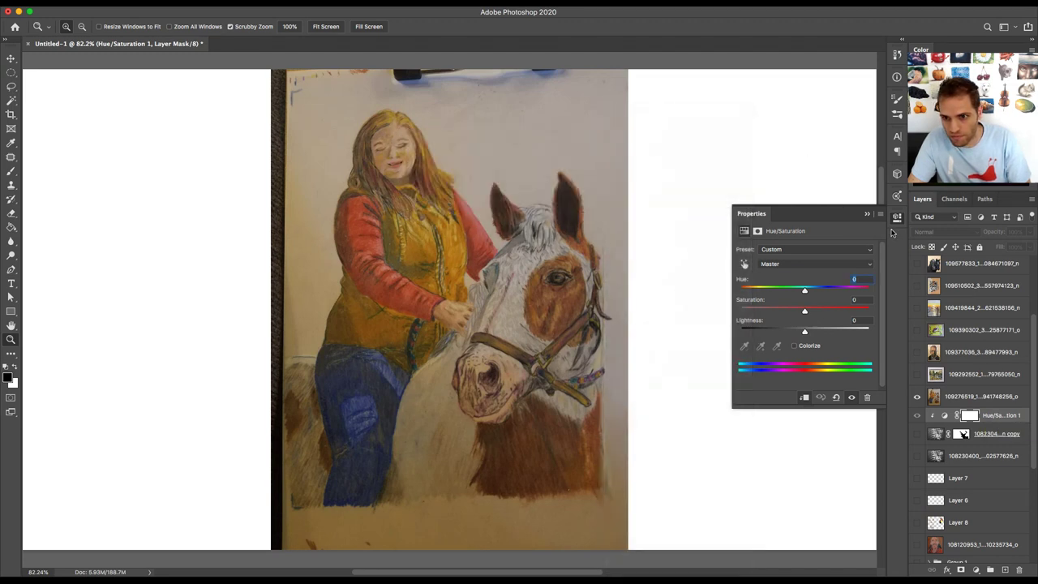
pyautogui.click(896, 230)
pyautogui.rightClick(1002, 418)
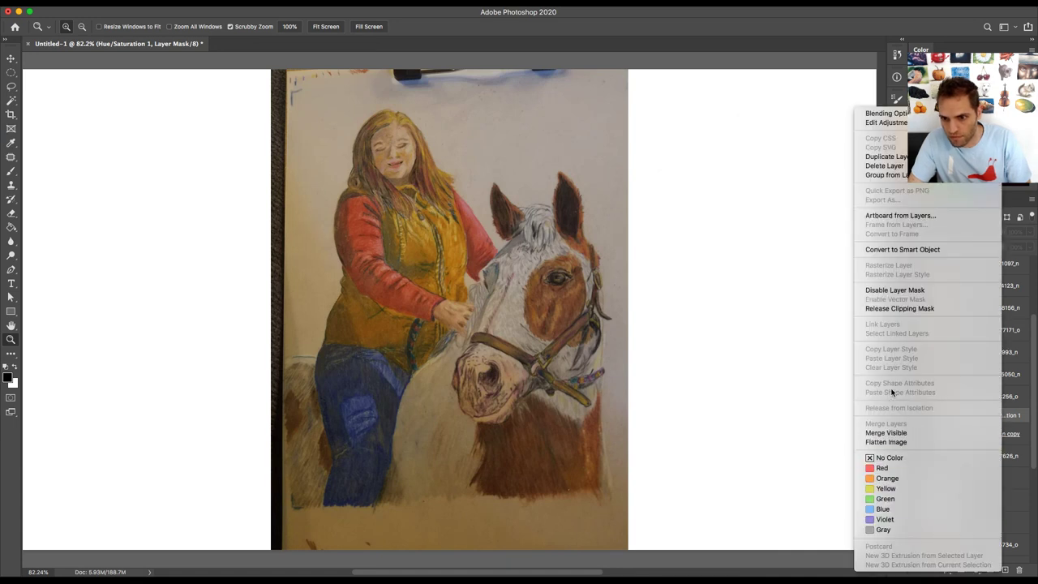
pyautogui.click(824, 381)
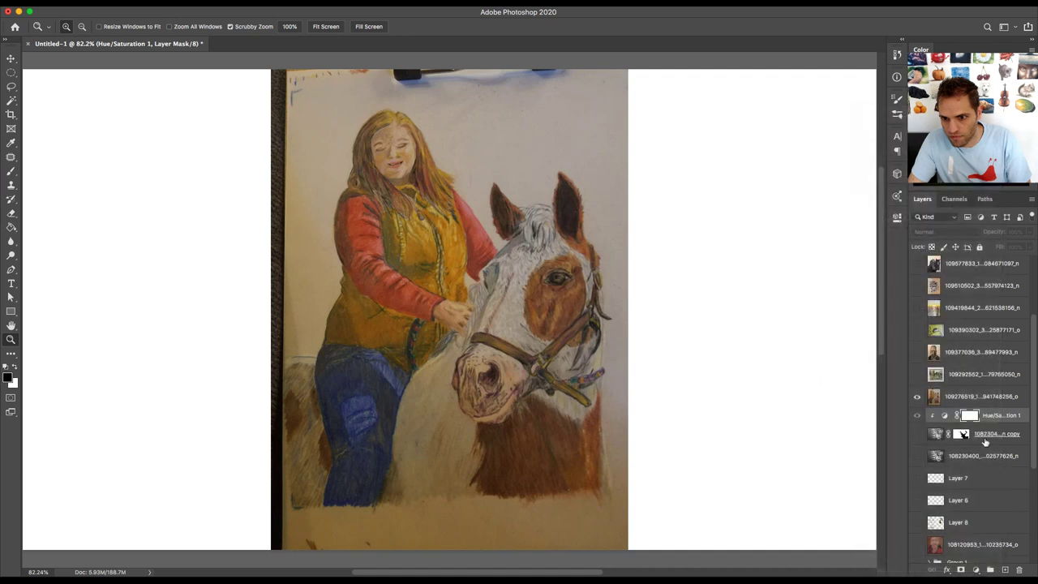
# - Toggle the visibility of the adjustment and the deer image copy beneath it, and release the adjustment's clipping mask
pyautogui.click(918, 425)
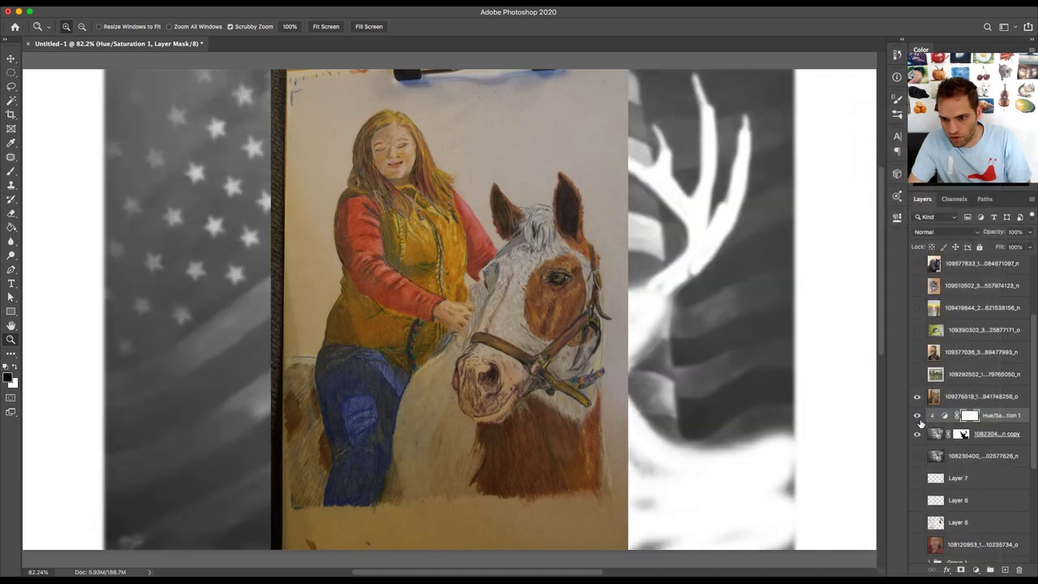
pyautogui.click(917, 415)
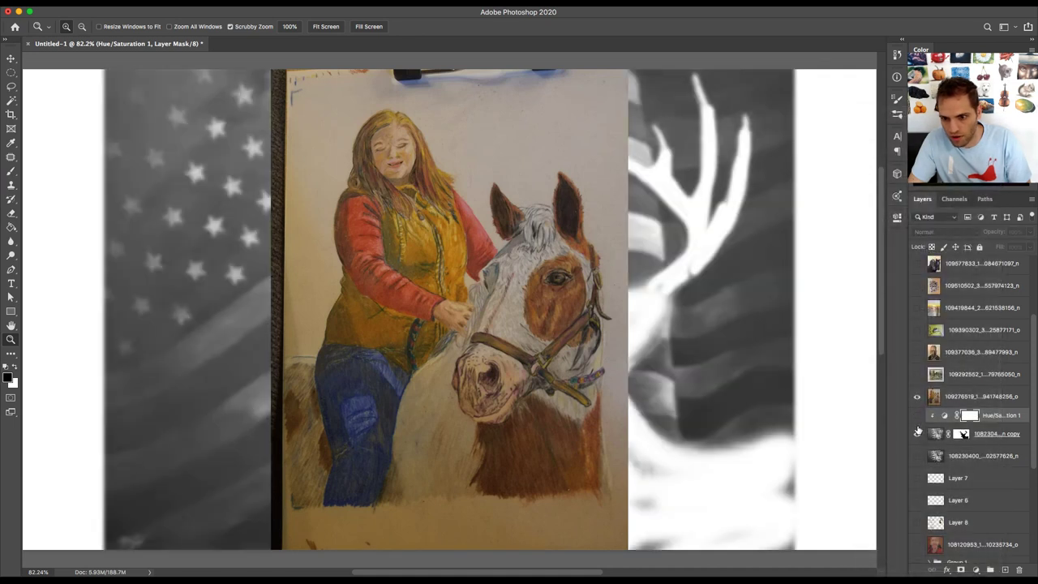
pyautogui.click(917, 434)
pyautogui.click(917, 415)
pyautogui.click(917, 433)
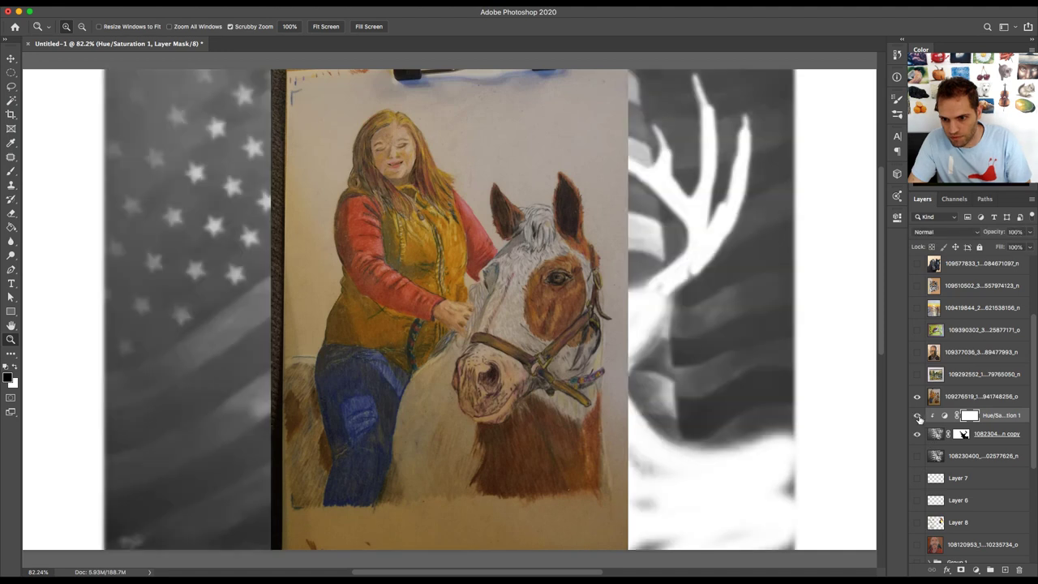
pyautogui.rightClick(935, 419)
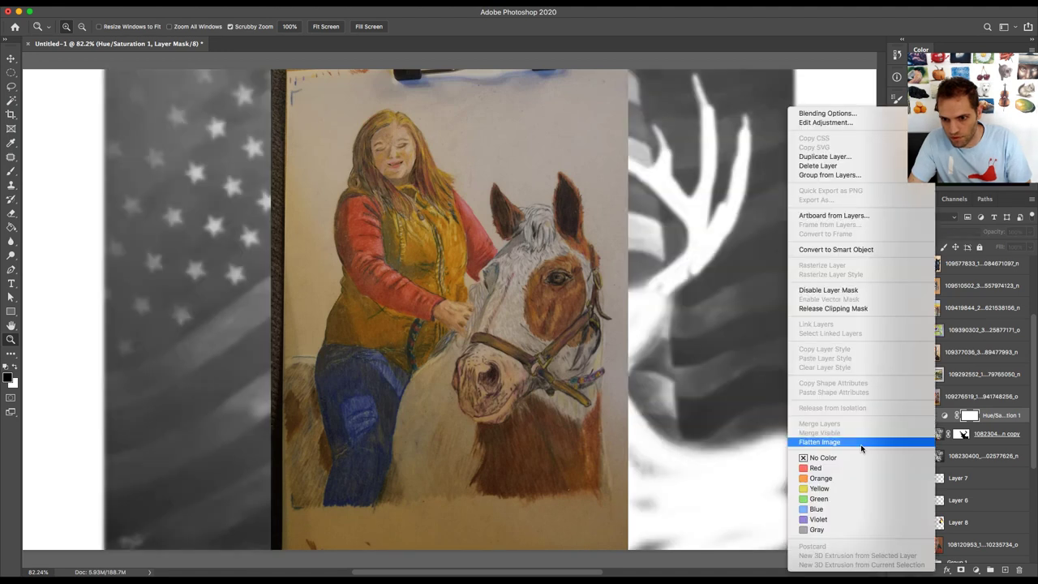
pyautogui.press('Escape')
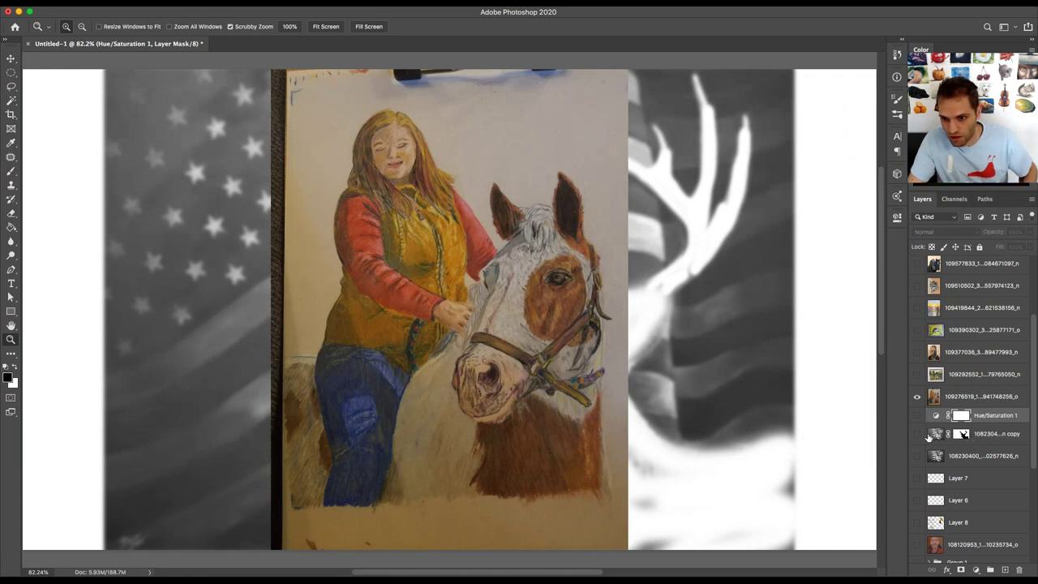
pyautogui.click(918, 434)
# - Delete the misplaced Hue/Saturation adjustment layer
pyautogui.rightClick(990, 417)
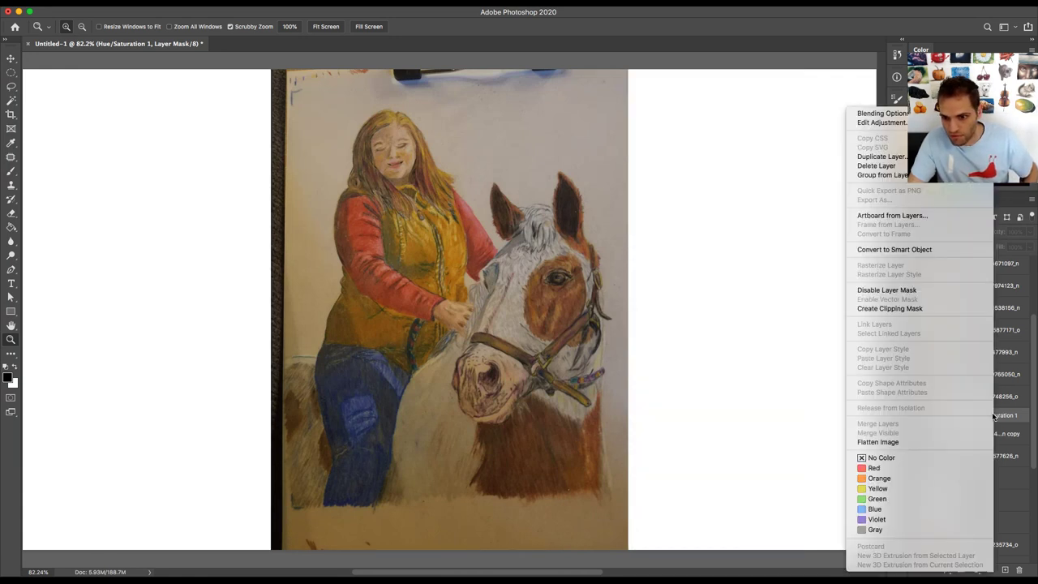
pyautogui.press('Escape')
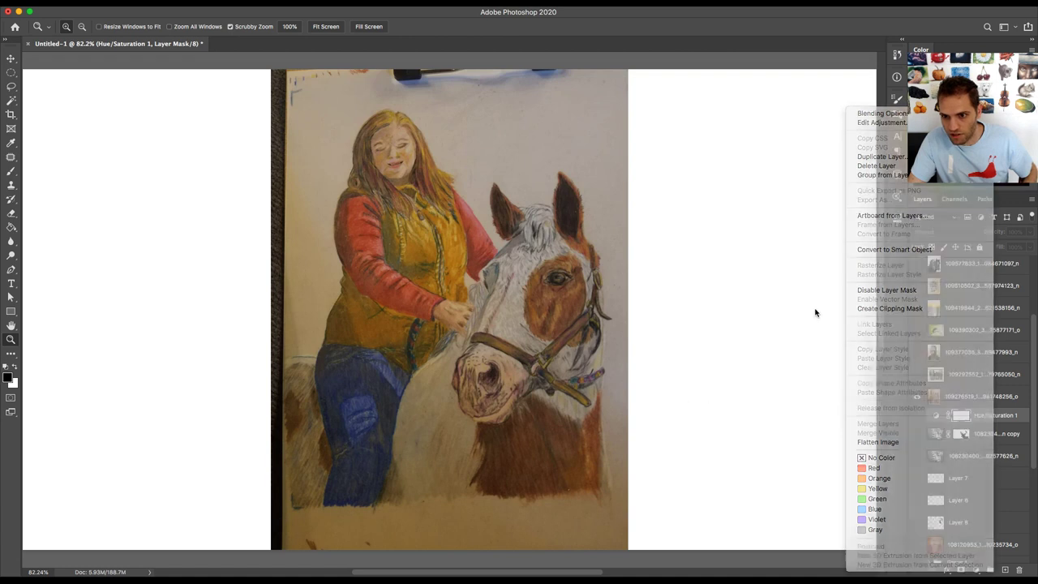
pyautogui.click(1018, 416)
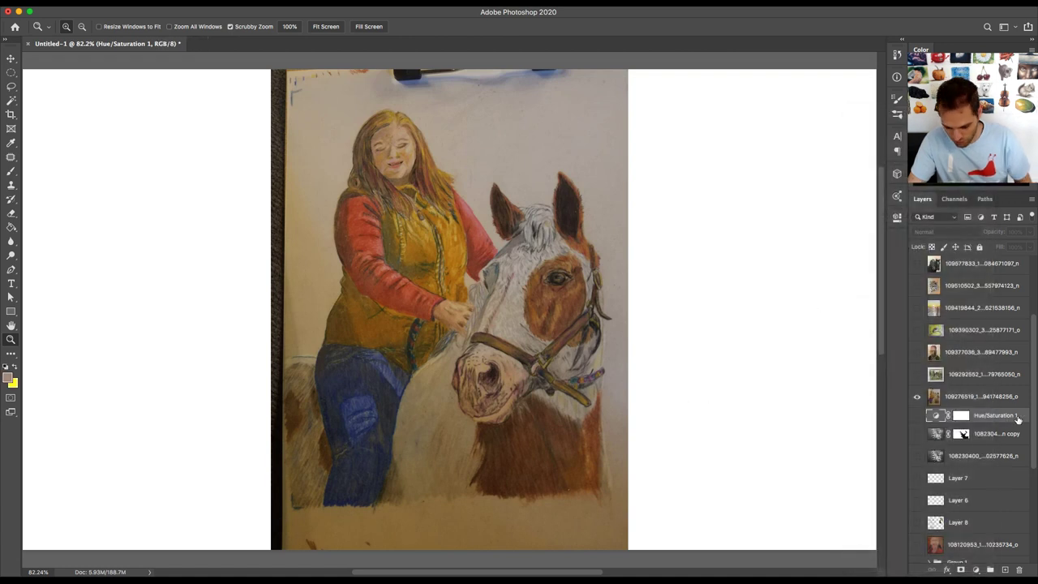
pyautogui.press('BackSpace')
# - Add a Hue/Saturation adjustment layer directly above the horse-and-rider drawing and clip it to that drawing
pyautogui.click(973, 397)
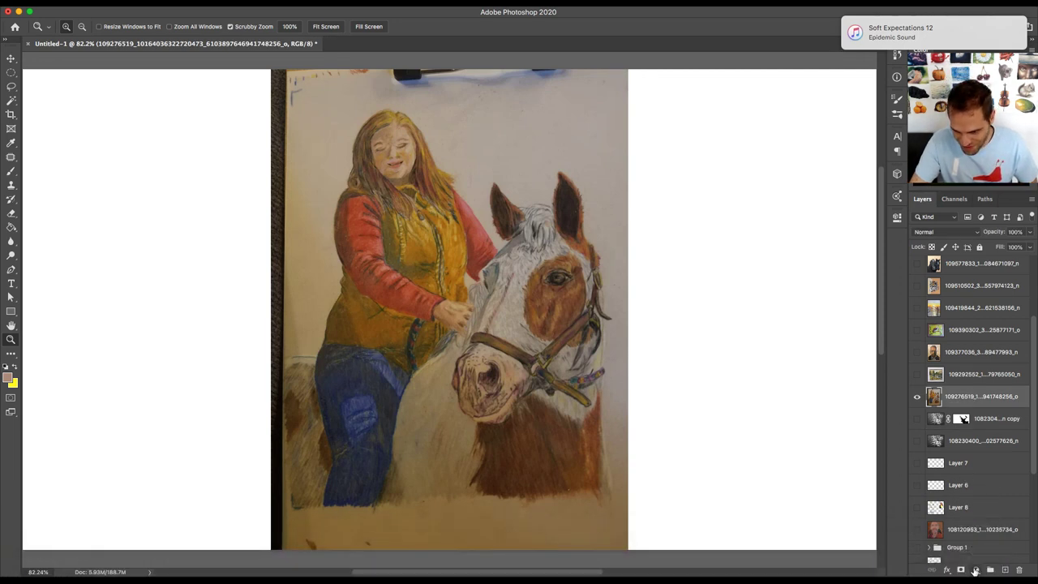
pyautogui.click(975, 570)
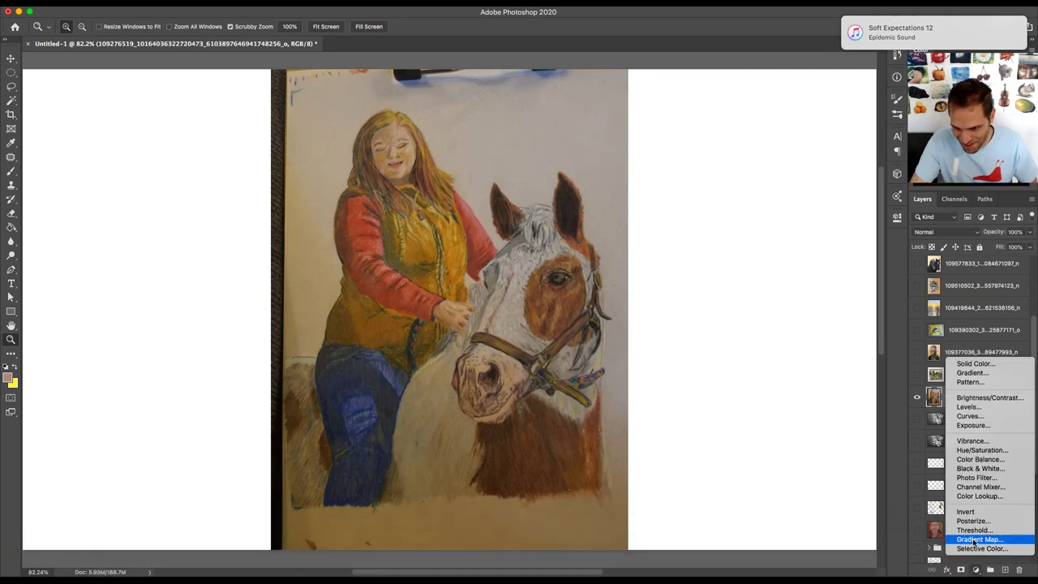
pyautogui.click(976, 453)
pyautogui.click(805, 398)
# - Set the adjustment's Yellows saturation to +71 and shift its affected color range to 21°/51° and 81°/110°
pyautogui.click(784, 268)
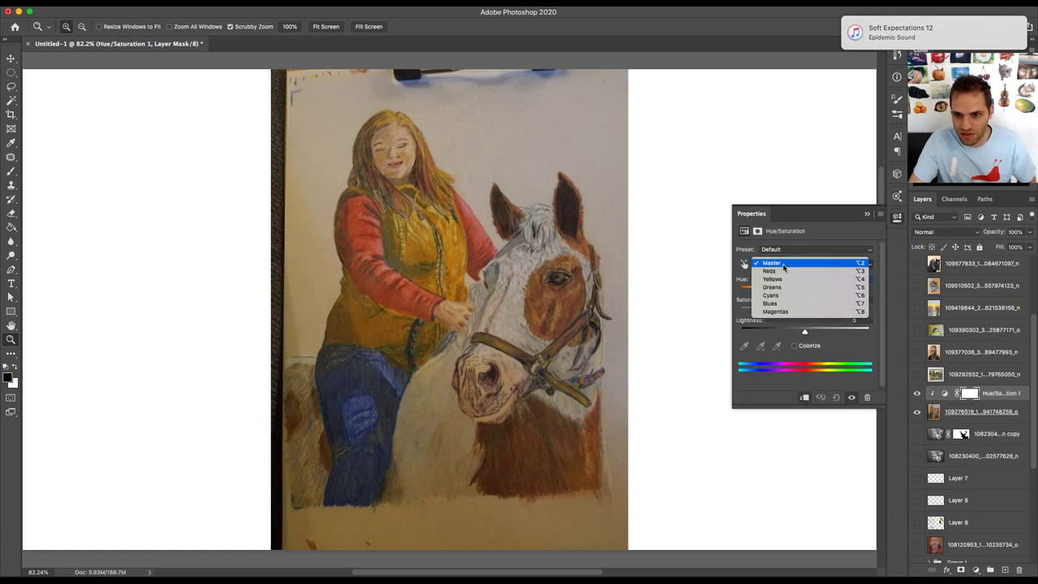
pyautogui.click(781, 283)
pyautogui.moveTo(806, 311); pyautogui.dragTo(850, 313)
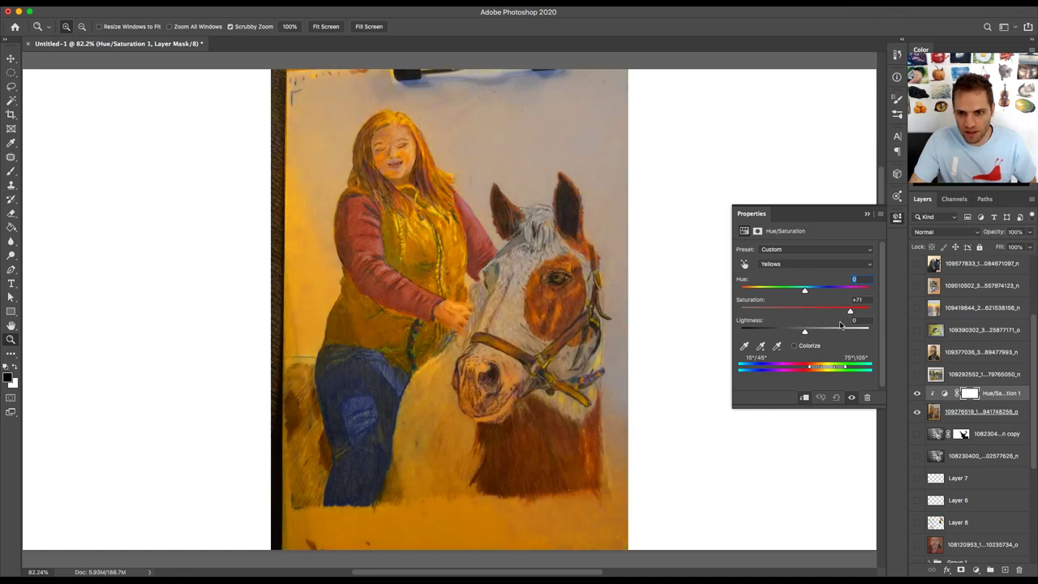
pyautogui.moveTo(829, 367); pyautogui.dragTo(828, 367)
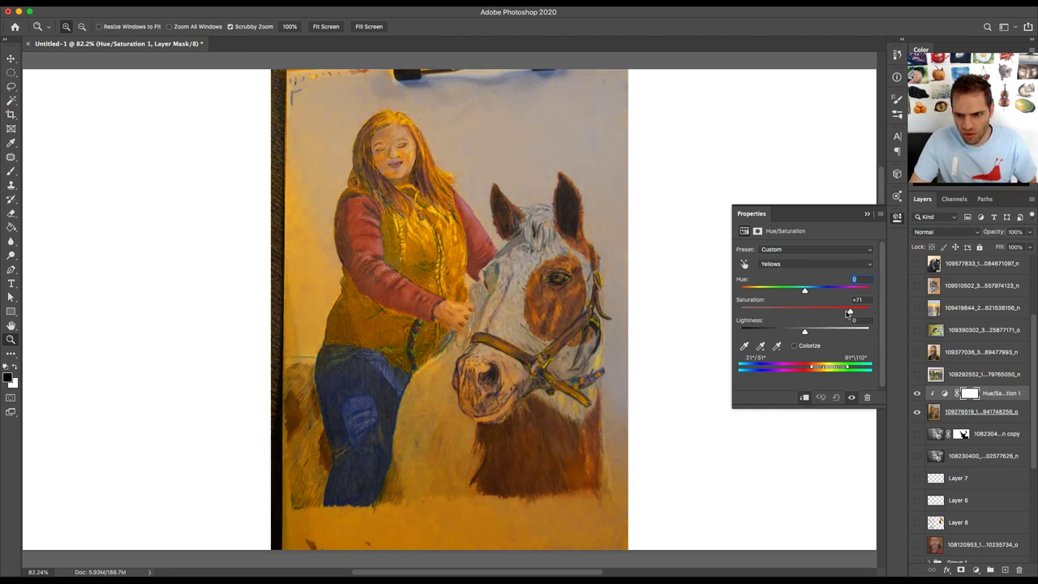
# - Paint black on the adjustment's mask over the horse, background, face, hair and jeans, keeping the yellow boost on the rider's vest
pyautogui.click(967, 394)
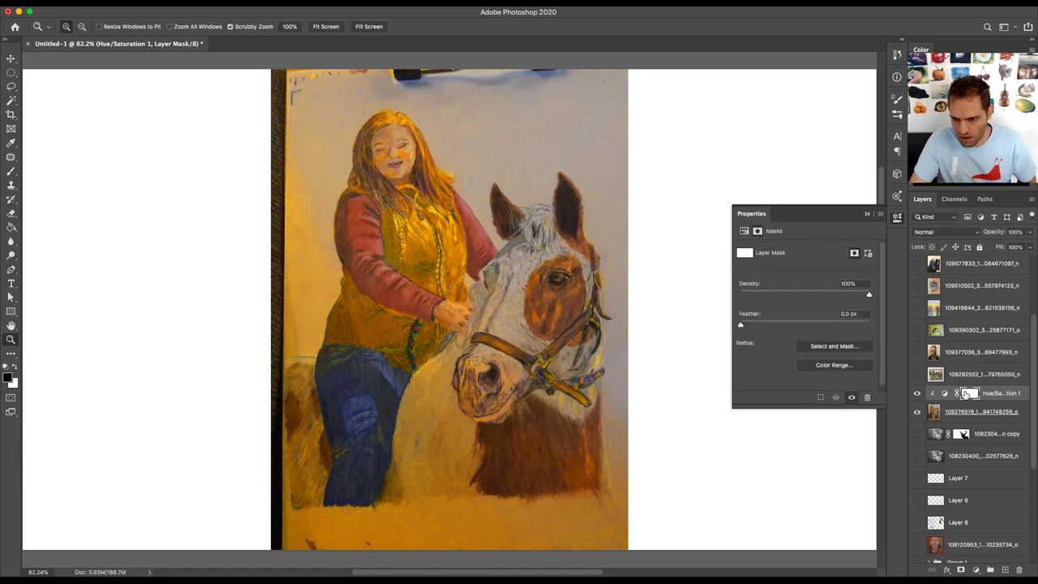
pyautogui.press('b')
pyautogui.moveTo(410, 343); pyautogui.dragTo(456, 397)
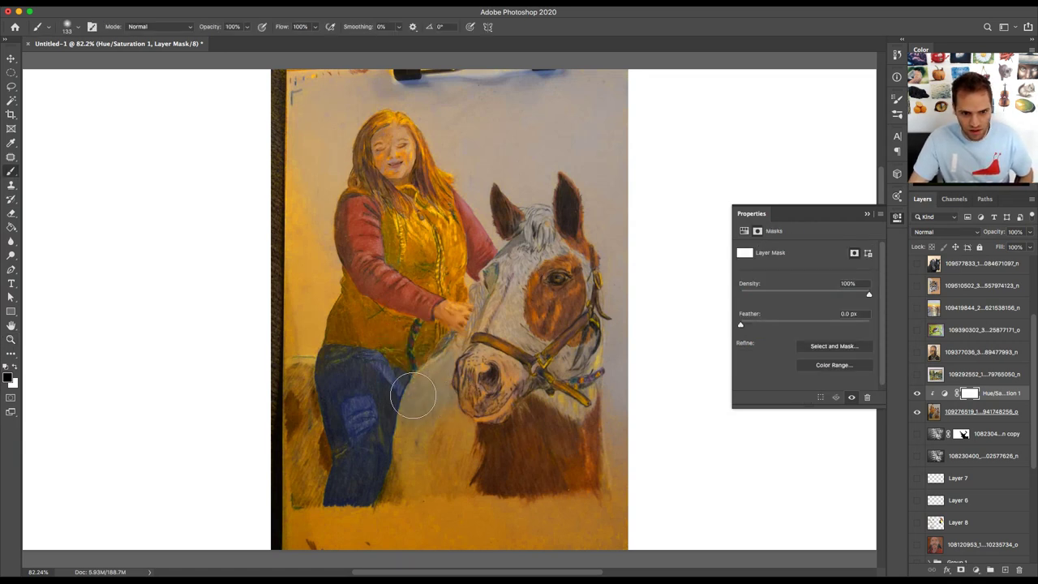
pyautogui.moveTo(299, 317)
pyautogui.mouseDown()
pyautogui.moveTo(321, 270)
pyautogui.moveTo(291, 334)
pyautogui.moveTo(288, 81)
pyautogui.mouseUp()
pyautogui.moveTo(377, 134)
pyautogui.mouseDown()
pyautogui.moveTo(447, 166)
pyautogui.moveTo(368, 132)
pyautogui.moveTo(355, 154)
pyautogui.mouseUp()
pyautogui.moveTo(357, 307)
pyautogui.mouseDown()
pyautogui.moveTo(287, 368)
pyautogui.moveTo(313, 413)
pyautogui.moveTo(511, 414)
pyautogui.moveTo(496, 359)
pyautogui.moveTo(548, 223)
pyautogui.moveTo(580, 350)
pyautogui.moveTo(592, 305)
pyautogui.moveTo(551, 272)
pyautogui.moveTo(541, 313)
pyautogui.moveTo(578, 566)
pyautogui.moveTo(616, 515)
pyautogui.moveTo(596, 400)
pyautogui.moveTo(523, 423)
pyautogui.moveTo(302, 441)
pyautogui.moveTo(330, 443)
pyautogui.moveTo(108, 497)
pyautogui.moveTo(498, 550)
pyautogui.moveTo(315, 570)
pyautogui.moveTo(299, 561)
pyautogui.moveTo(556, 544)
pyautogui.moveTo(571, 526)
pyautogui.moveTo(459, 498)
pyautogui.moveTo(506, 492)
pyautogui.moveTo(522, 467)
pyautogui.mouseUp()
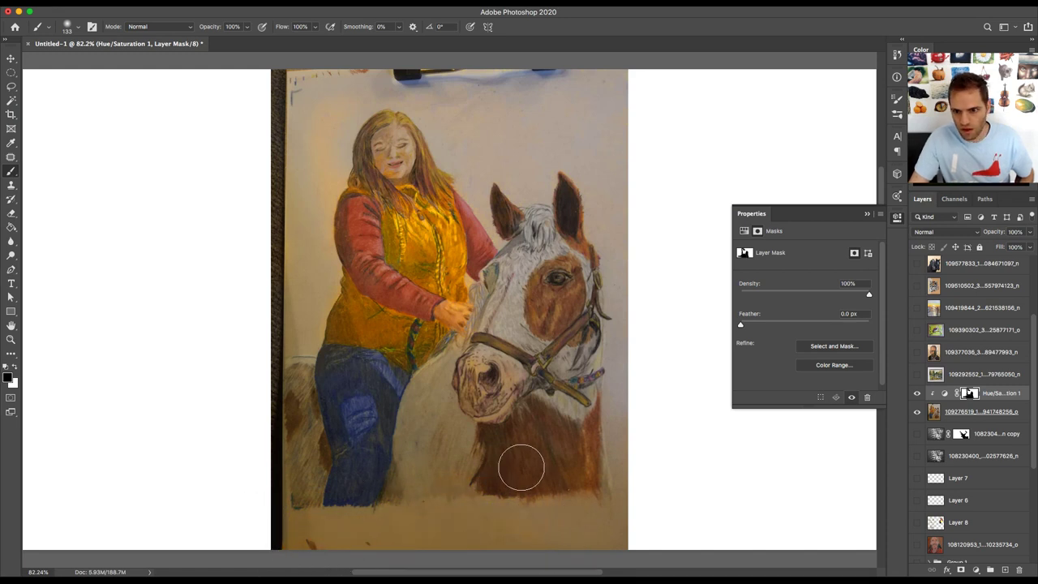
# - Set the vest adjustment's Yellows to hue -8 and saturation -49
pyautogui.click(944, 394)
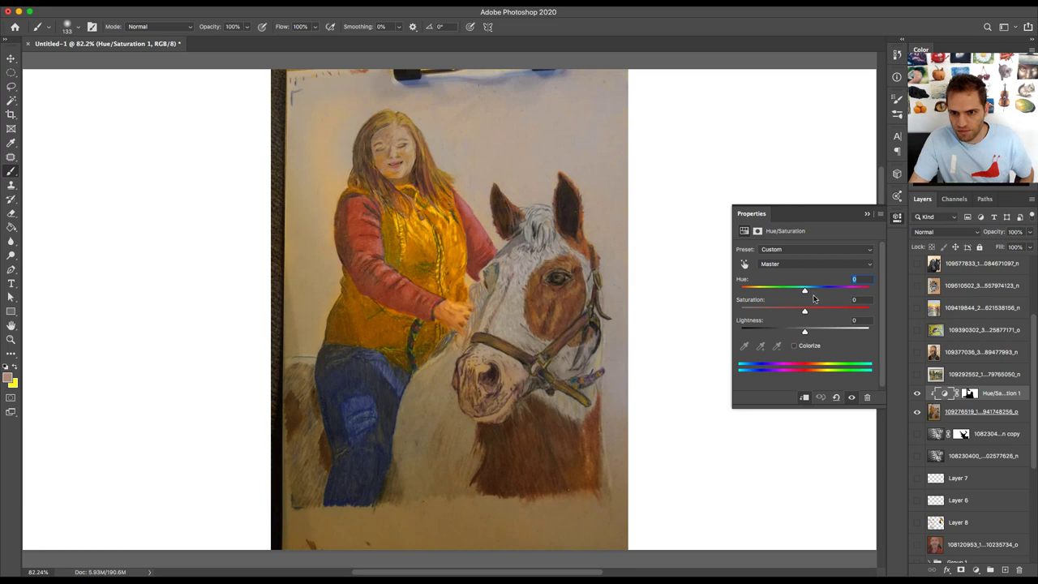
pyautogui.click(790, 264)
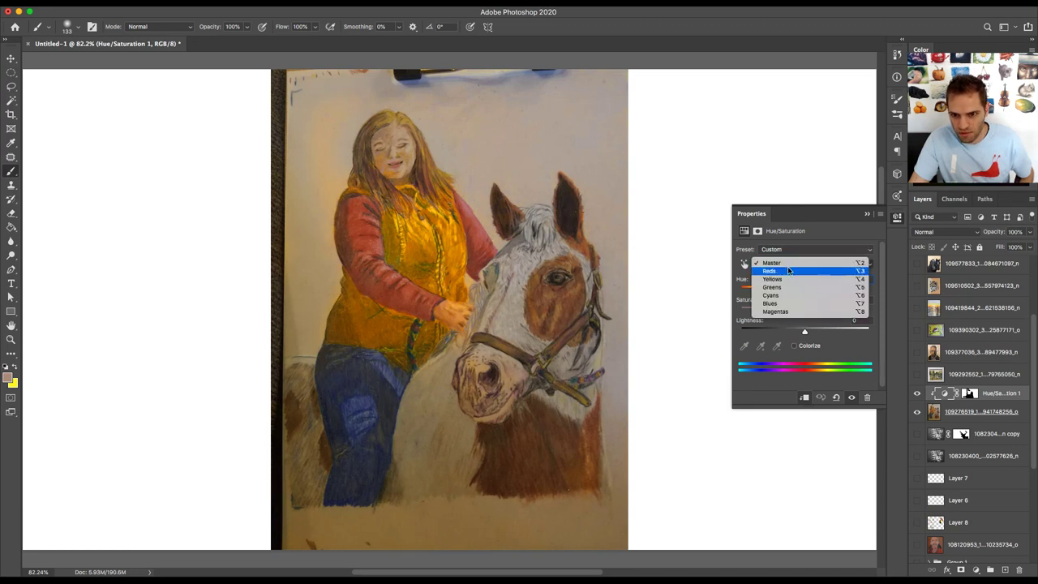
pyautogui.click(786, 279)
pyautogui.moveTo(804, 311); pyautogui.dragTo(773, 313)
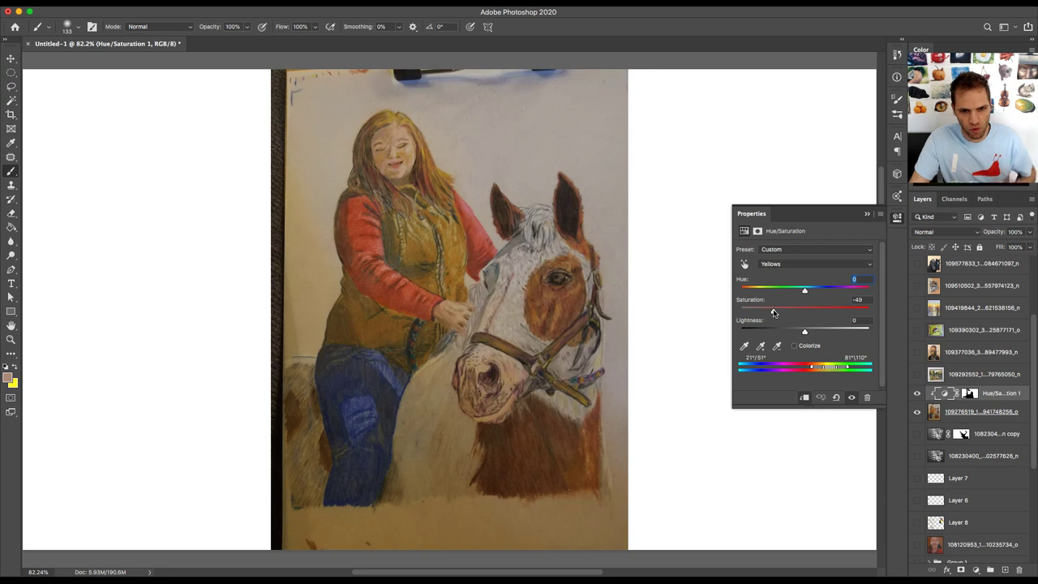
pyautogui.moveTo(804, 291); pyautogui.dragTo(802, 292)
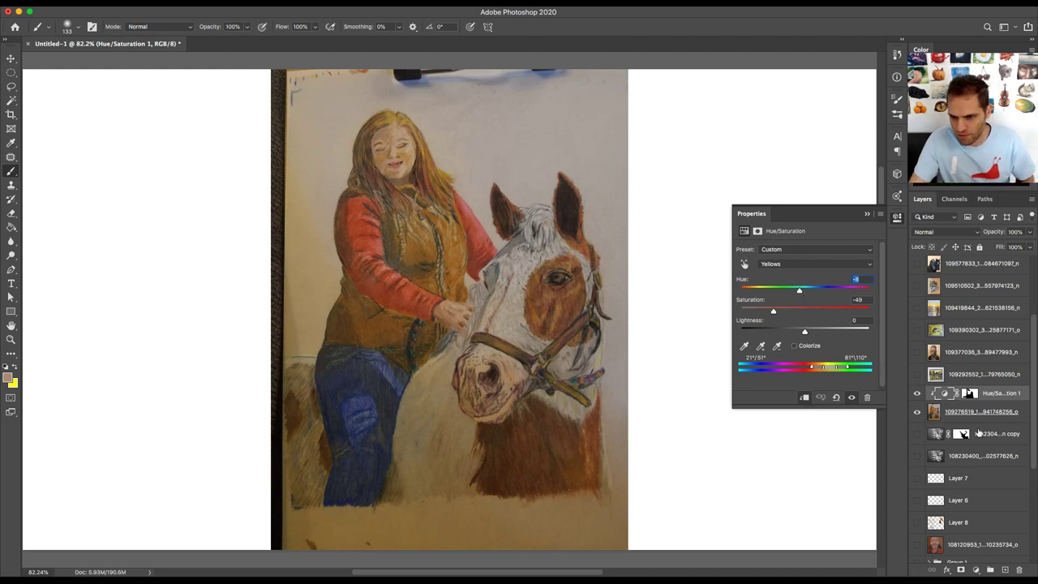
# - Add a second Hue/Saturation adjustment layer with Reds saturation +72 and an affected color range of 306°/335° to 5°/35°
pyautogui.click(976, 570)
pyautogui.click(981, 452)
pyautogui.click(782, 264)
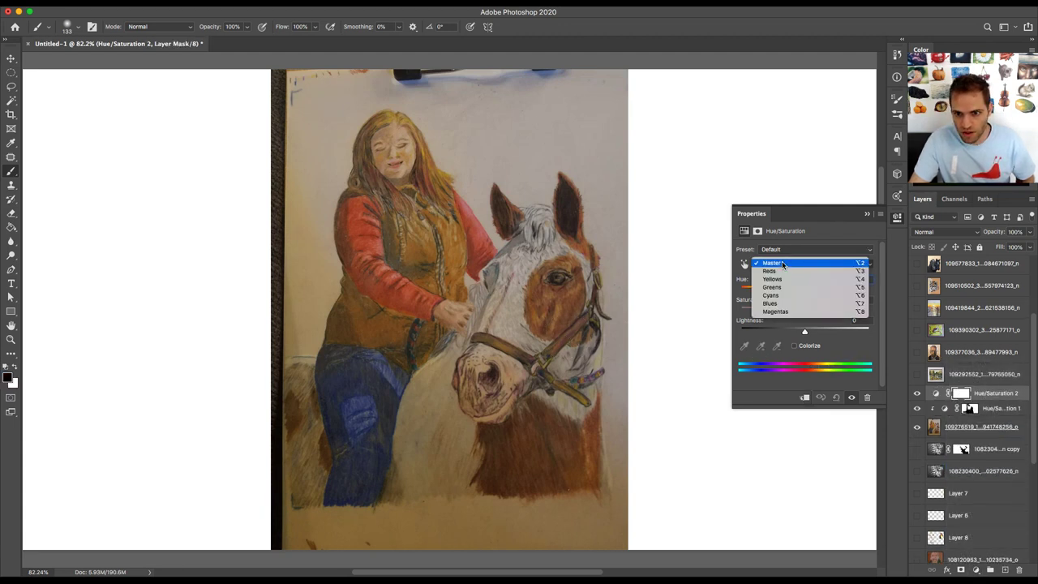
pyautogui.click(774, 271)
pyautogui.moveTo(804, 309); pyautogui.dragTo(850, 312)
pyautogui.moveTo(805, 368); pyautogui.dragTo(812, 367)
pyautogui.moveTo(805, 366); pyautogui.dragTo(803, 367)
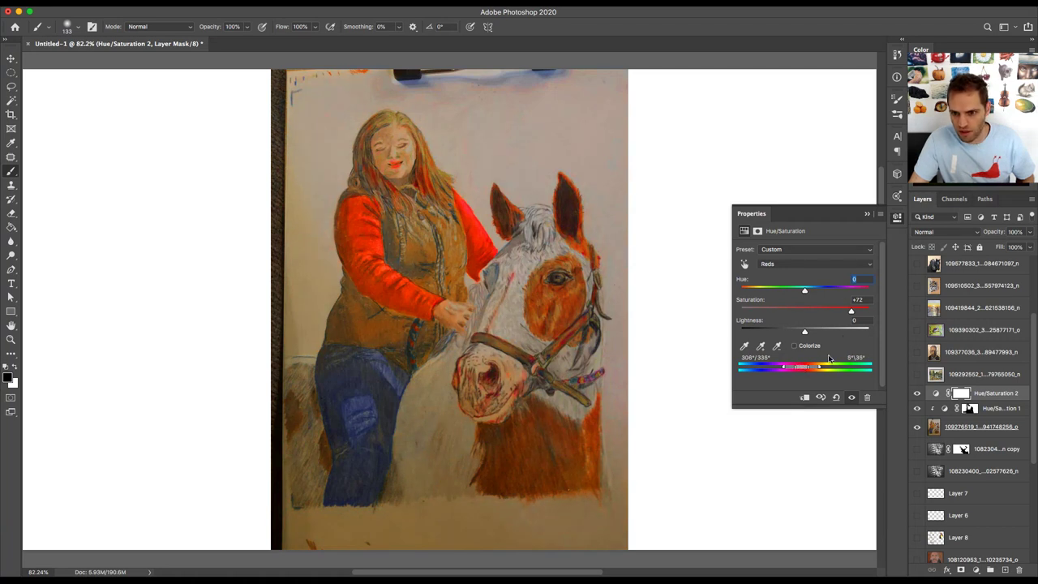
# - Paint black on the second adjustment's mask over the horse, background, face and hair, leaving the red boost on the rider's sleeves
pyautogui.click(960, 394)
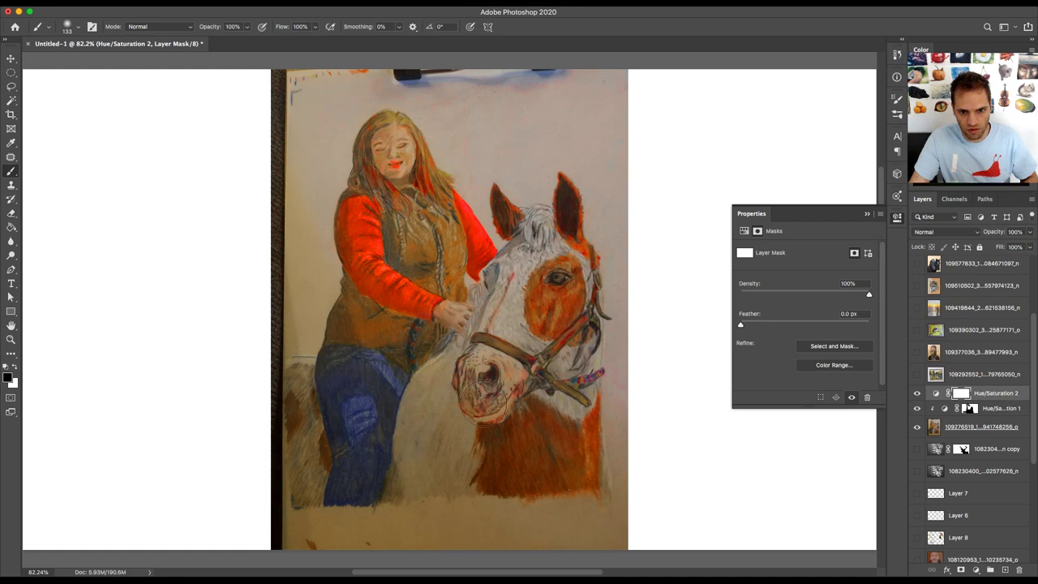
pyautogui.moveTo(571, 172)
pyautogui.mouseDown()
pyautogui.moveTo(546, 224)
pyautogui.moveTo(498, 195)
pyautogui.moveTo(535, 270)
pyautogui.moveTo(535, 366)
pyautogui.moveTo(532, 325)
pyautogui.moveTo(428, 225)
pyautogui.moveTo(377, 146)
pyautogui.moveTo(396, 129)
pyautogui.moveTo(418, 174)
pyautogui.mouseUp()
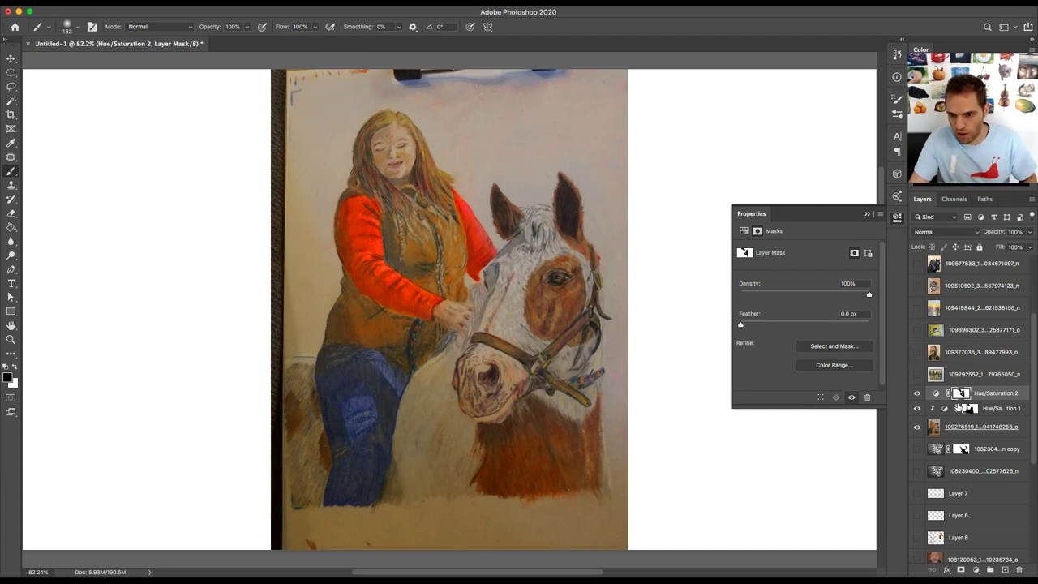
# - Set the masked sleeve adjustment's Reds to hue -28 and saturation -49
pyautogui.click(937, 395)
pyautogui.click(788, 264)
pyautogui.click(774, 272)
pyautogui.moveTo(805, 311)
pyautogui.mouseDown()
pyautogui.moveTo(834, 312)
pyautogui.moveTo(772, 315)
pyautogui.moveTo(803, 290)
pyautogui.moveTo(786, 291)
pyautogui.mouseUp()
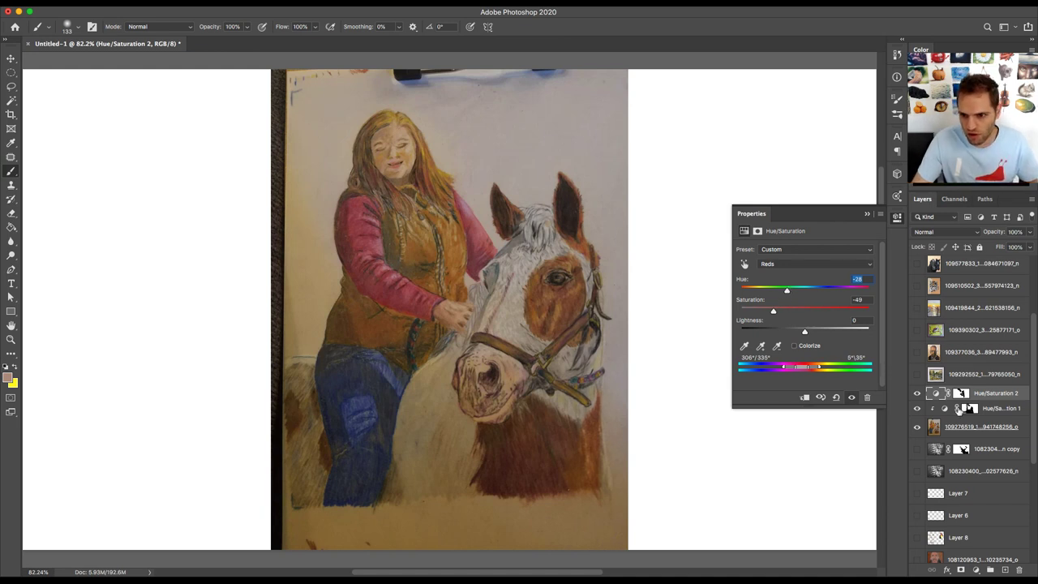
# - Add a third Hue/Saturation adjustment layer, set its Blues saturation to -78, and collapse its properties
pyautogui.click(976, 570)
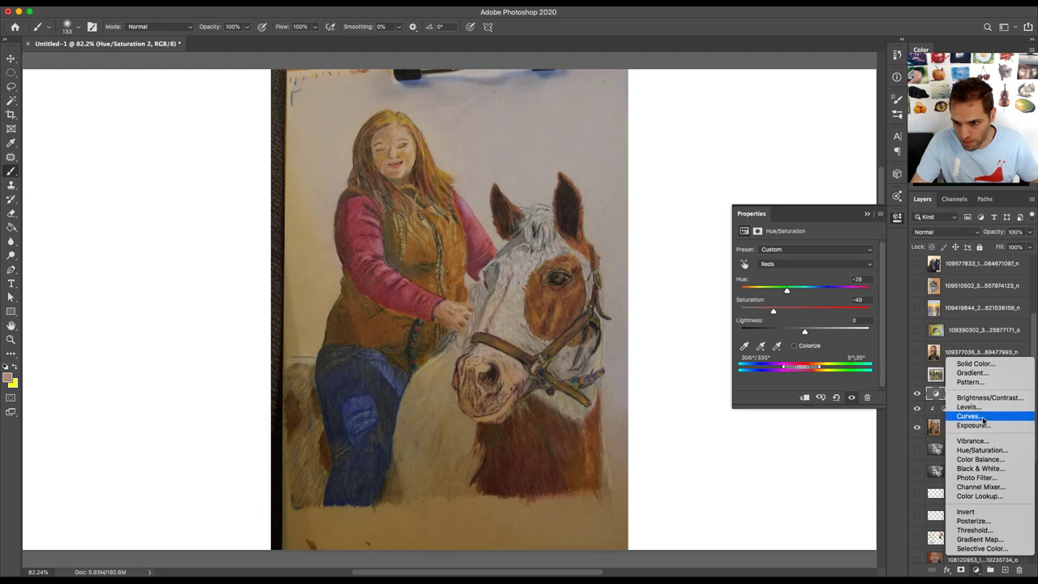
pyautogui.click(981, 450)
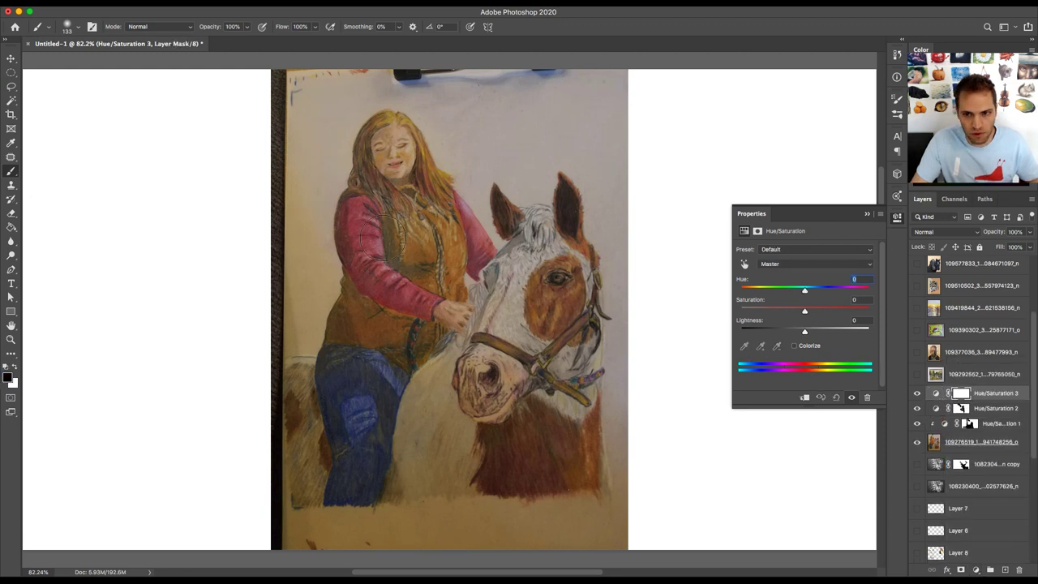
pyautogui.click(788, 266)
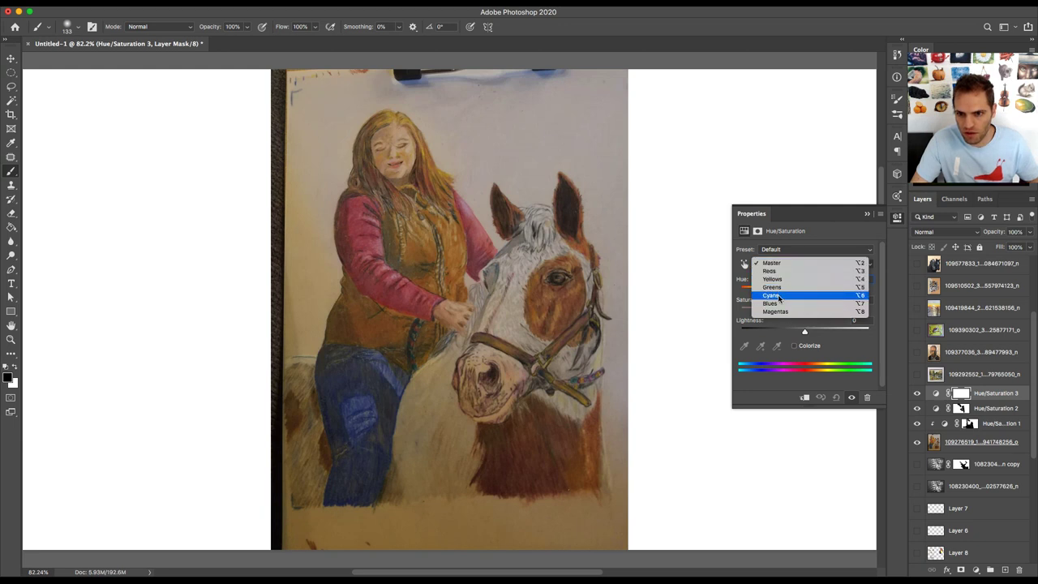
pyautogui.click(776, 304)
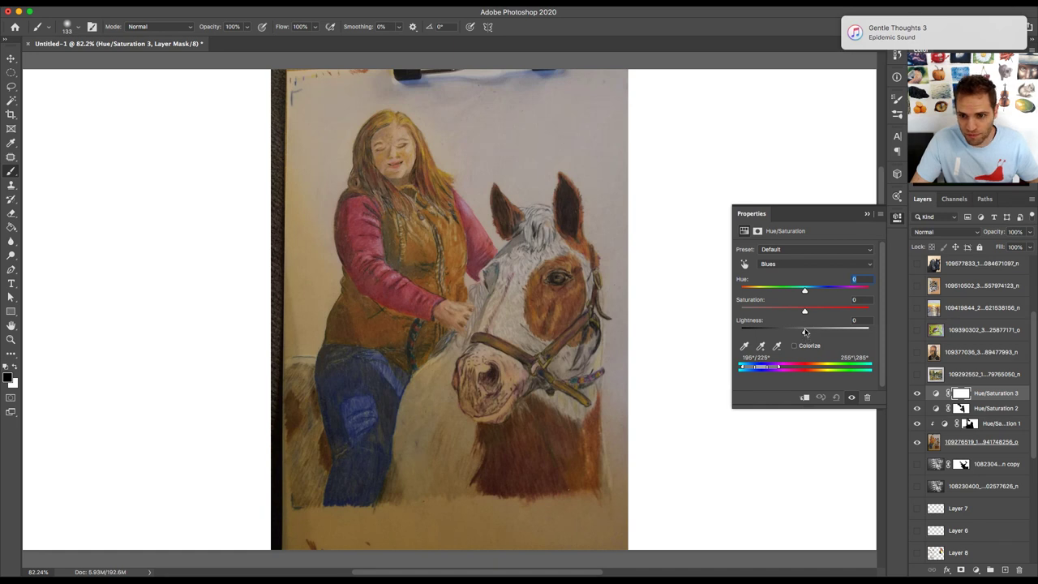
pyautogui.moveTo(804, 311); pyautogui.dragTo(754, 317)
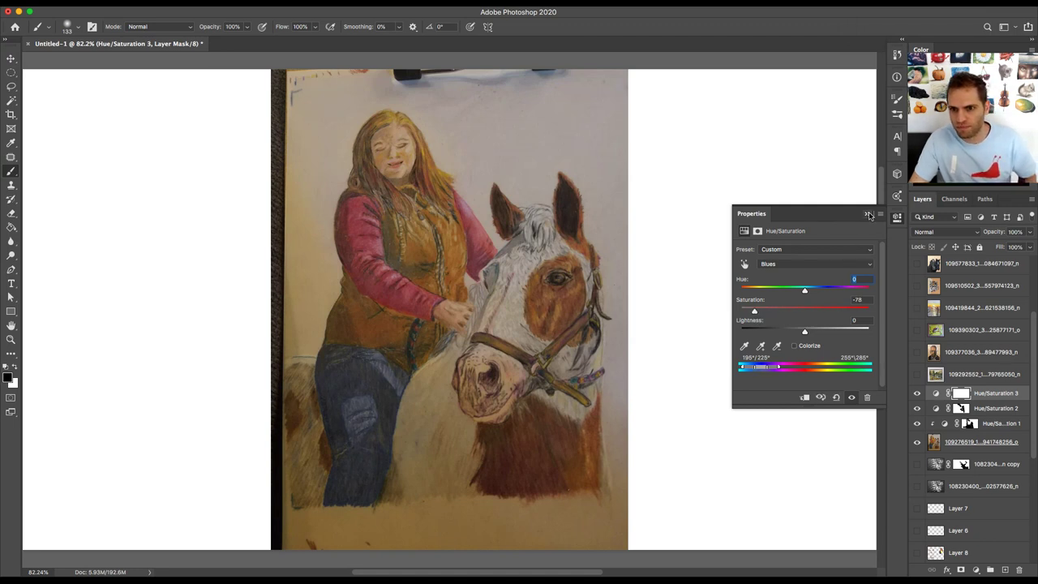
pyautogui.click(895, 219)
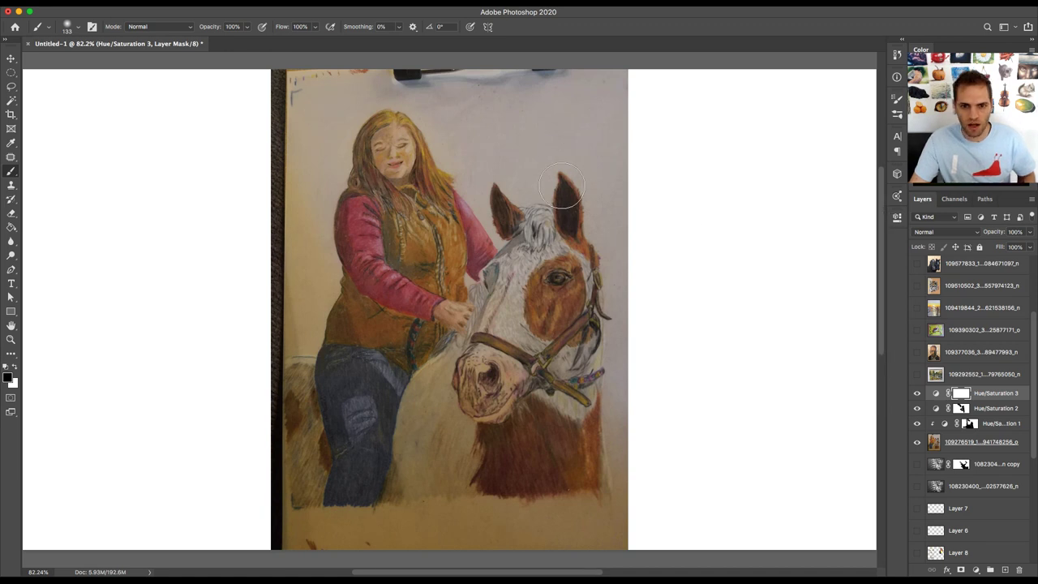
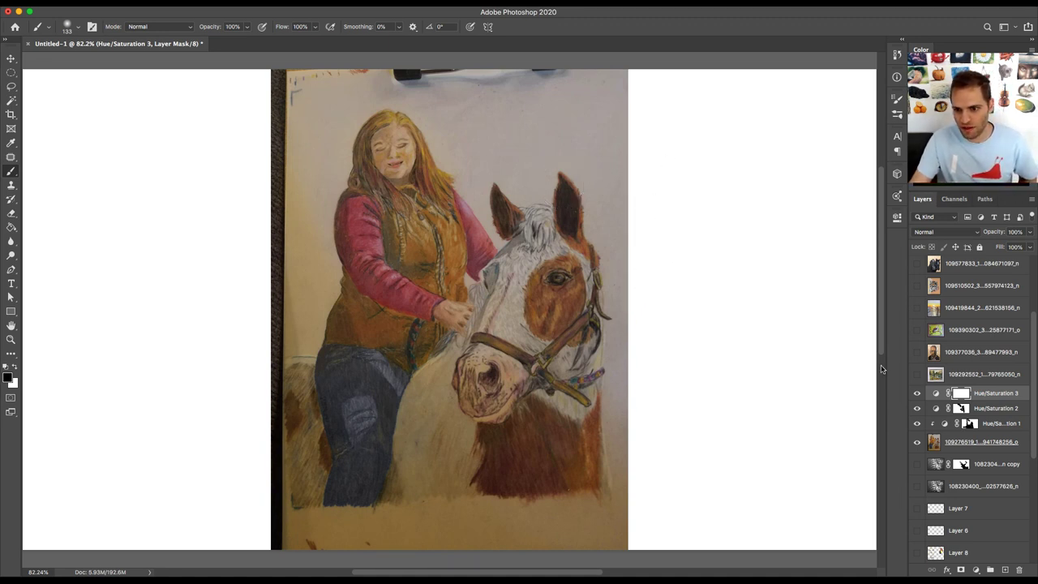
# - Create a new layer above the color adjustments and sample a golden yellow from the rider's hair, undoing the test dab
pyautogui.click(1006, 571)
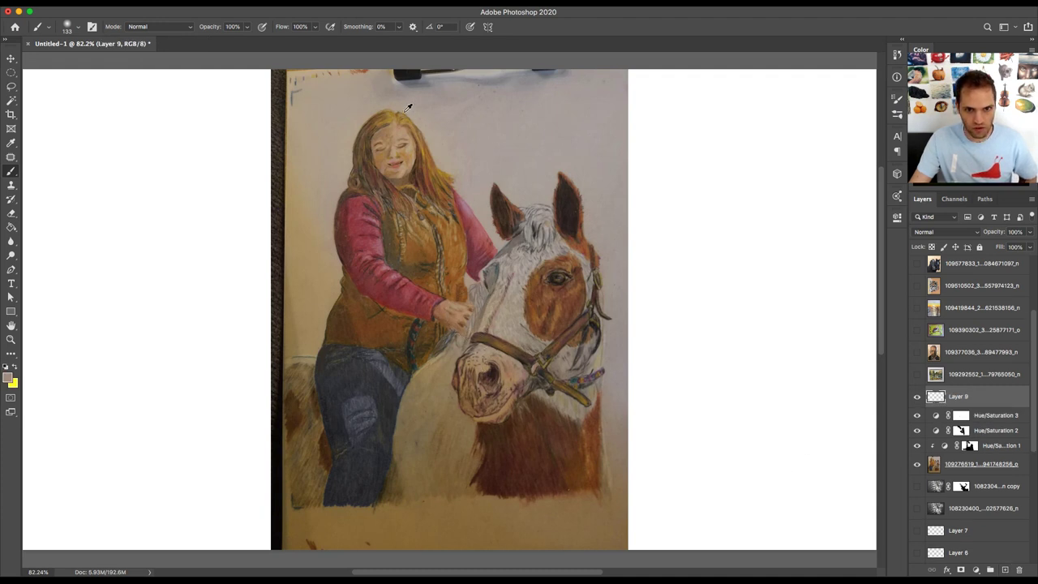
pyautogui.keyDown('alt'); pyautogui.click(456, 242); pyautogui.keyUp('alt')
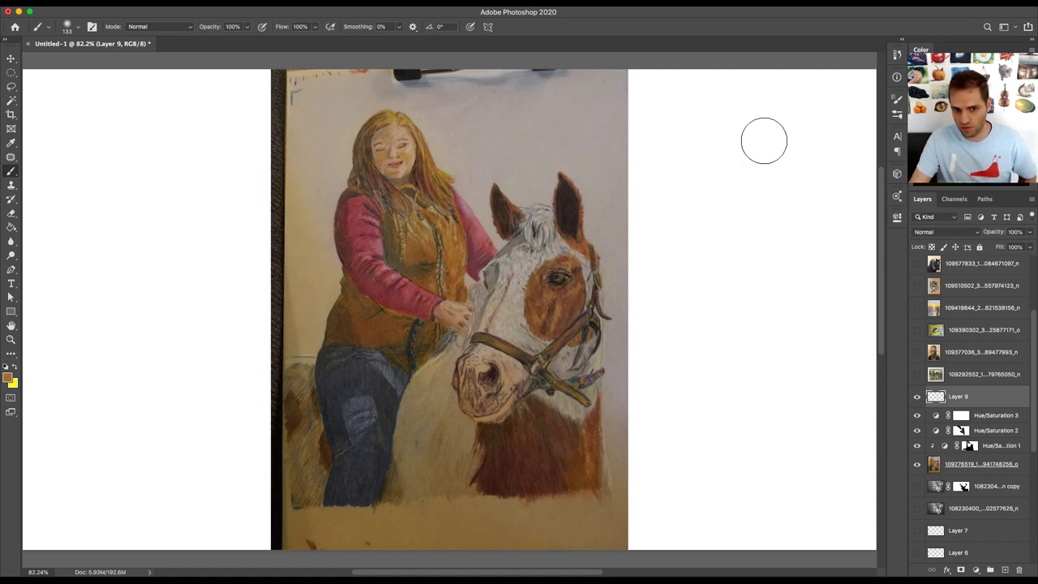
pyautogui.keyDown('alt'); pyautogui.click(398, 113); pyautogui.keyUp('alt')
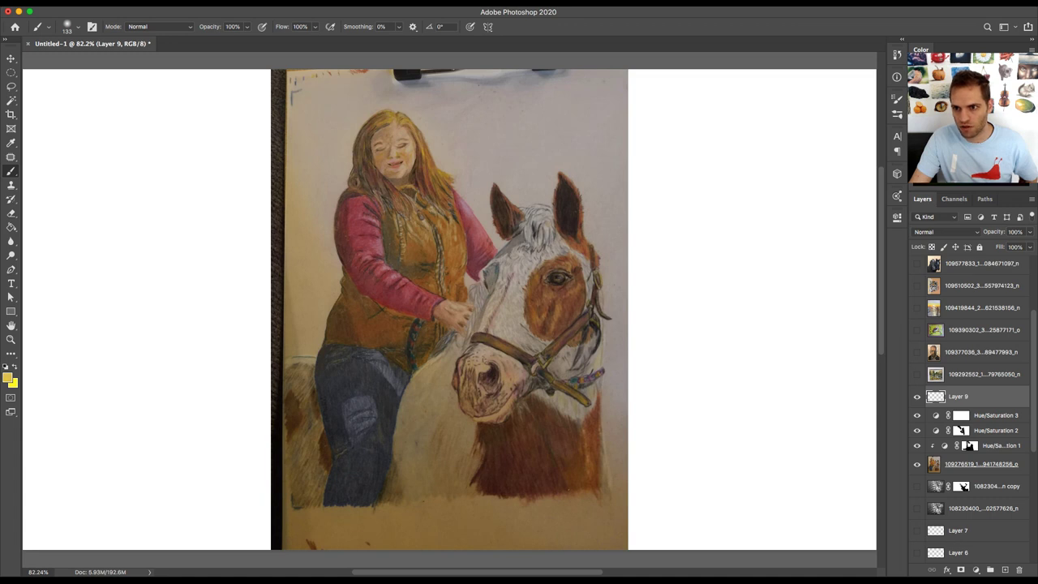
pyautogui.click(463, 168)
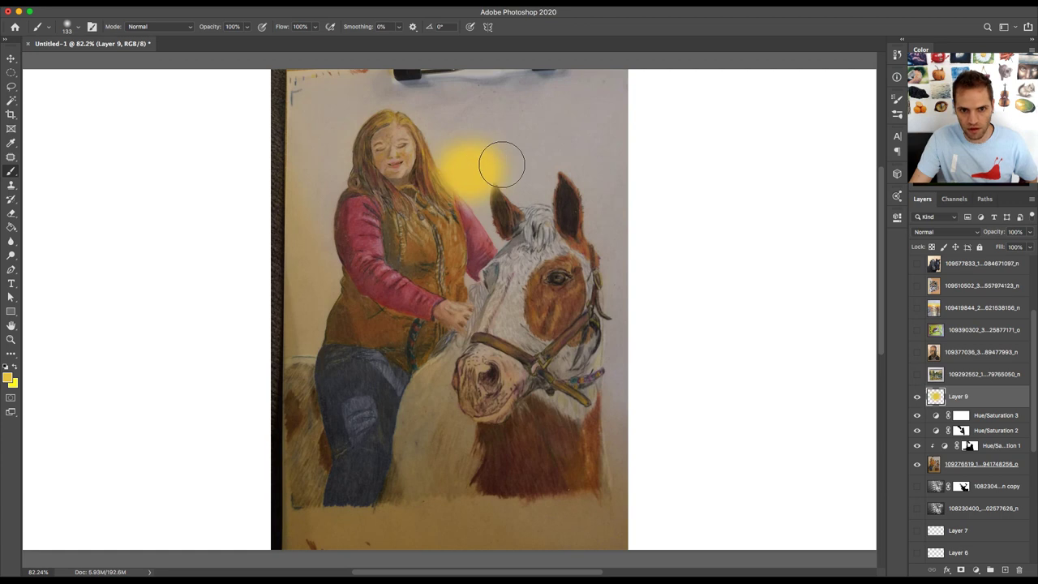
pyautogui.press('super+z')
# - Paint soft golden rim light with a small brush at 17% opacity along the light-facing edges of the horse, hair and sleeve
pyautogui.press('[')
pyautogui.press('[')
pyautogui.press('[')
pyautogui.press('[')
pyautogui.press('[')
pyautogui.press('[')
pyautogui.press('[')
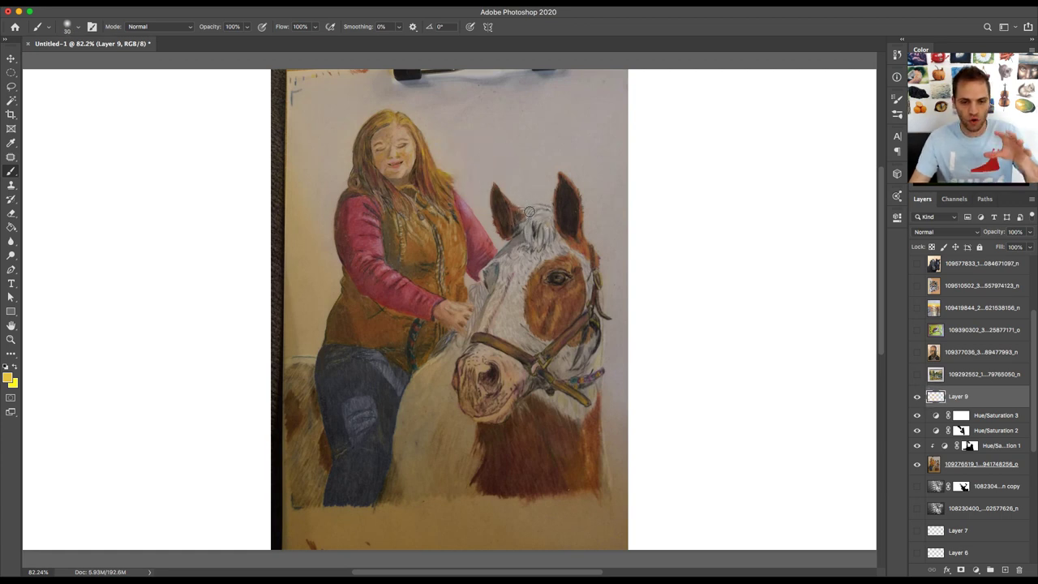
pyautogui.press('[')
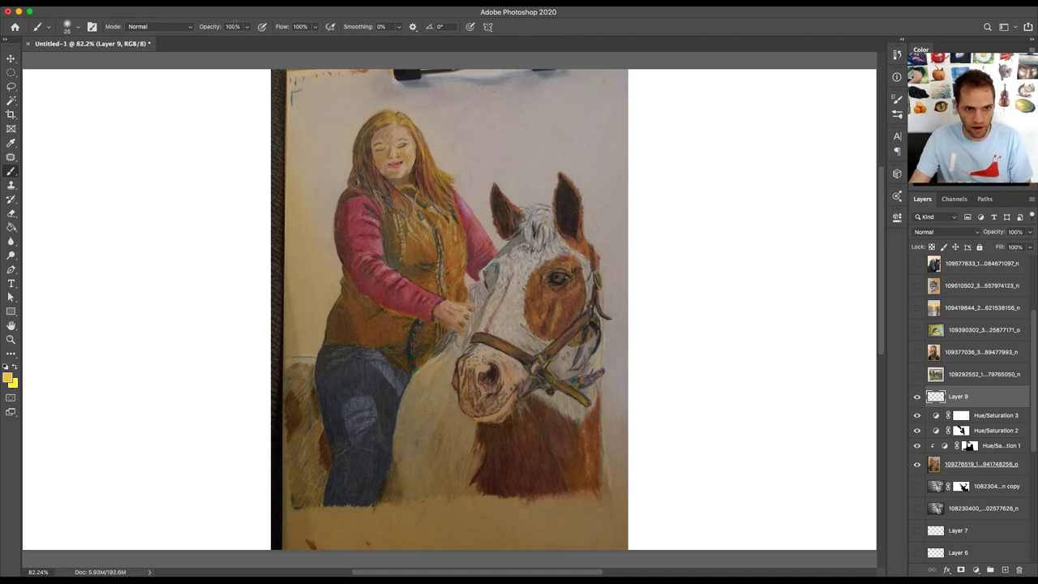
pyautogui.moveTo(247, 27); pyautogui.dragTo(207, 44)
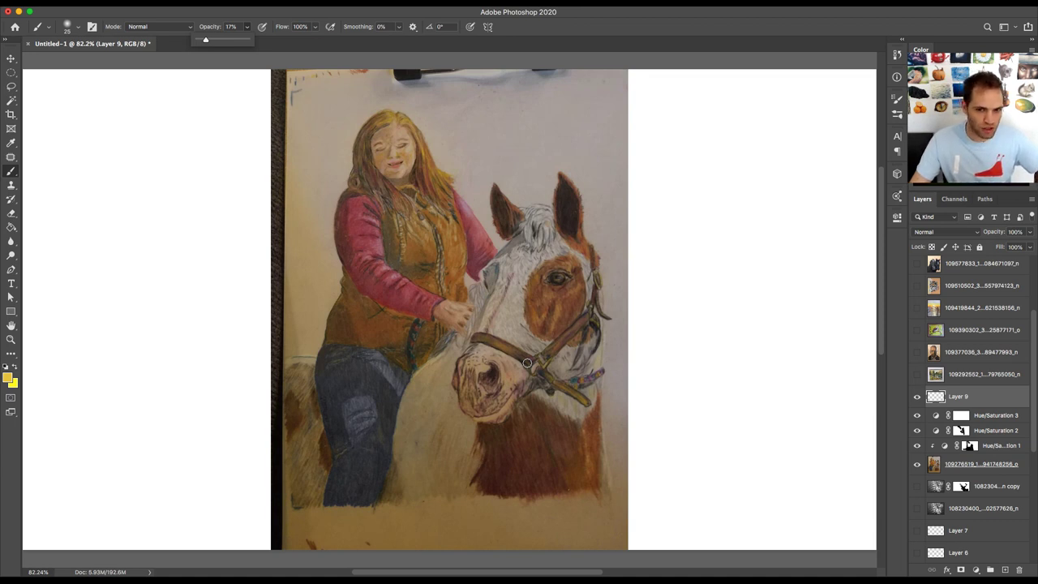
pyautogui.moveTo(593, 466)
pyautogui.mouseDown()
pyautogui.moveTo(592, 479)
pyautogui.moveTo(590, 415)
pyautogui.moveTo(589, 475)
pyautogui.mouseUp()
pyautogui.moveTo(600, 384)
pyautogui.mouseDown()
pyautogui.moveTo(583, 412)
pyautogui.moveTo(593, 388)
pyautogui.moveTo(579, 395)
pyautogui.moveTo(599, 374)
pyautogui.moveTo(598, 351)
pyautogui.moveTo(587, 358)
pyautogui.moveTo(598, 318)
pyautogui.moveTo(586, 306)
pyautogui.moveTo(584, 261)
pyautogui.moveTo(586, 293)
pyautogui.moveTo(584, 264)
pyautogui.moveTo(593, 268)
pyautogui.moveTo(566, 179)
pyautogui.moveTo(589, 283)
pyautogui.moveTo(557, 204)
pyautogui.moveTo(535, 212)
pyautogui.moveTo(555, 235)
pyautogui.moveTo(468, 230)
pyautogui.moveTo(483, 248)
pyautogui.moveTo(404, 114)
pyautogui.moveTo(437, 179)
pyautogui.mouseUp()
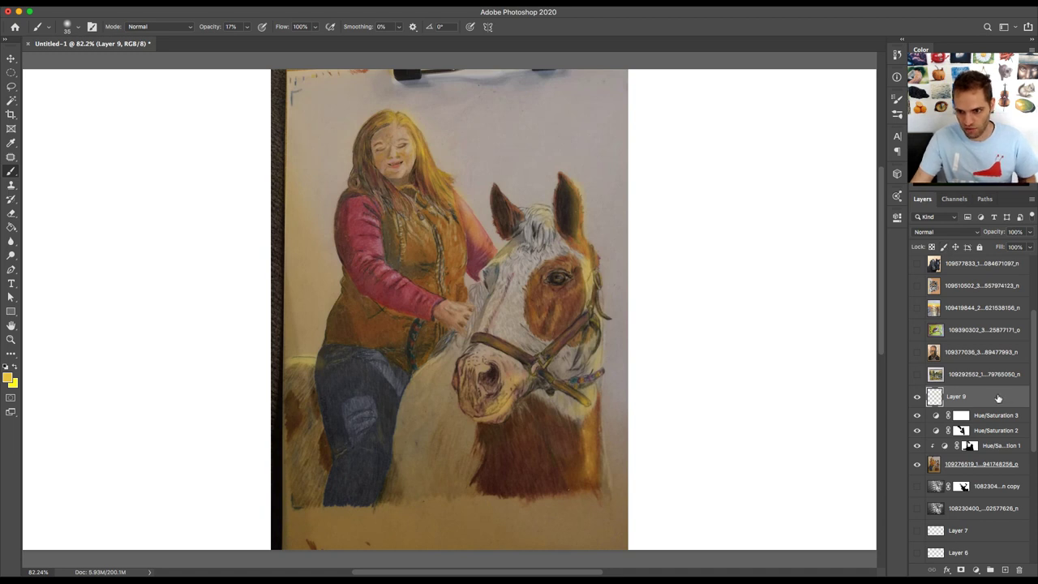
# - Group the rim-light layer with the three Hue/Saturation adjustments and toggle the group's visibility to compare before and after
pyautogui.keyDown('shift'); pyautogui.click(1002, 445); pyautogui.keyUp('shift')
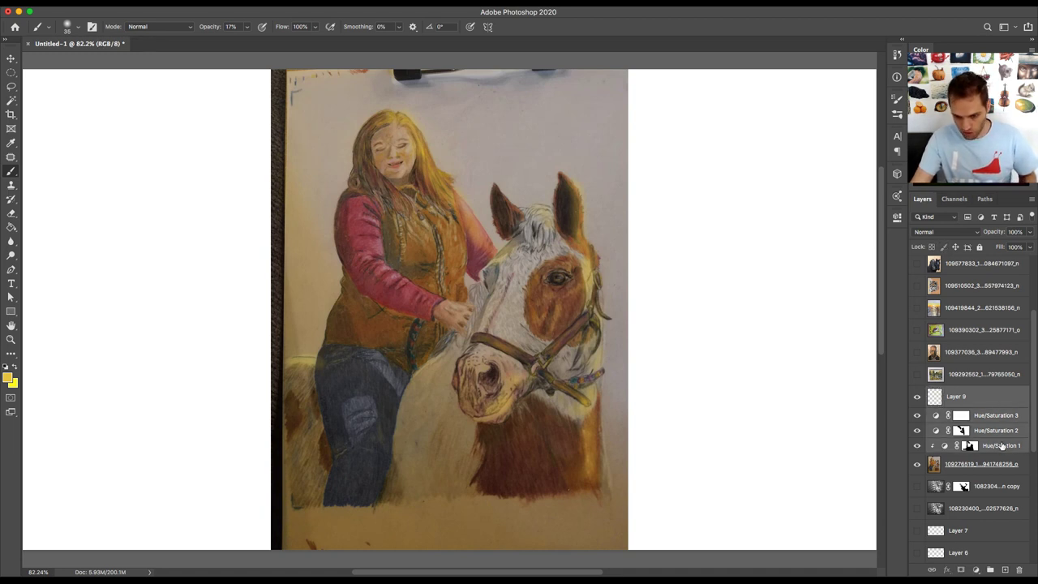
pyautogui.press('super+g')
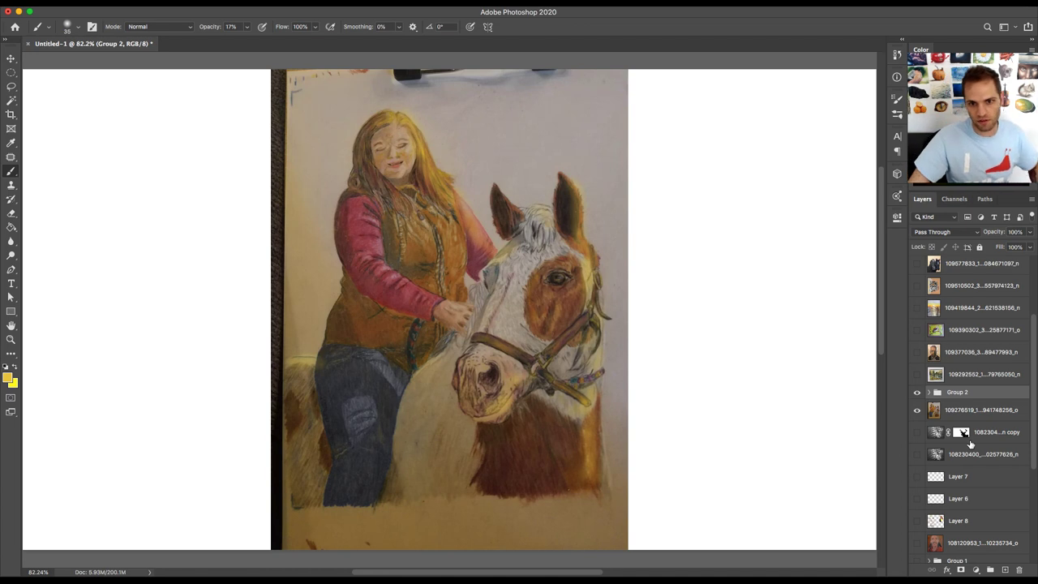
pyautogui.click(917, 393)
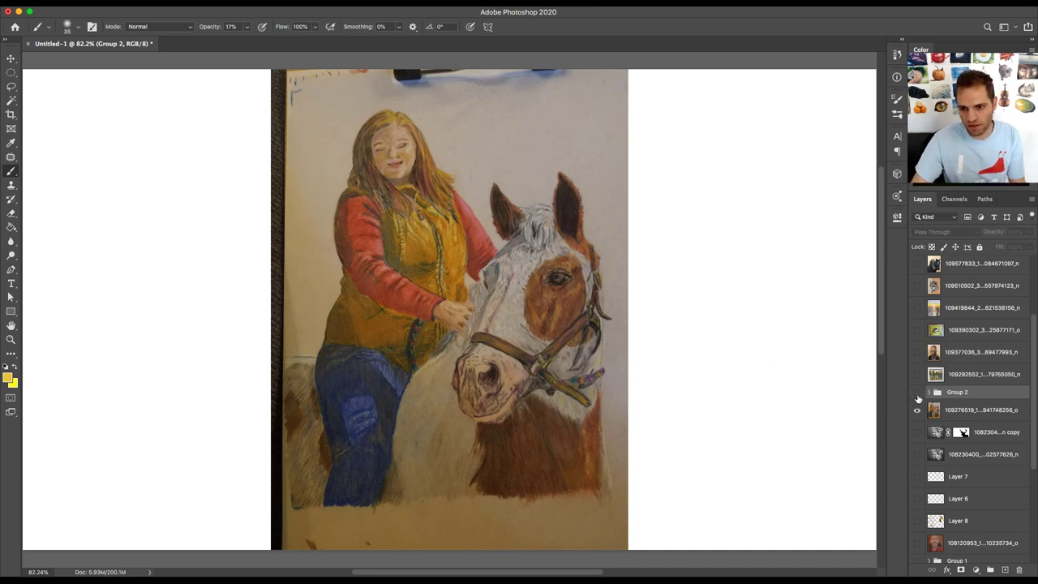
pyautogui.click(917, 394)
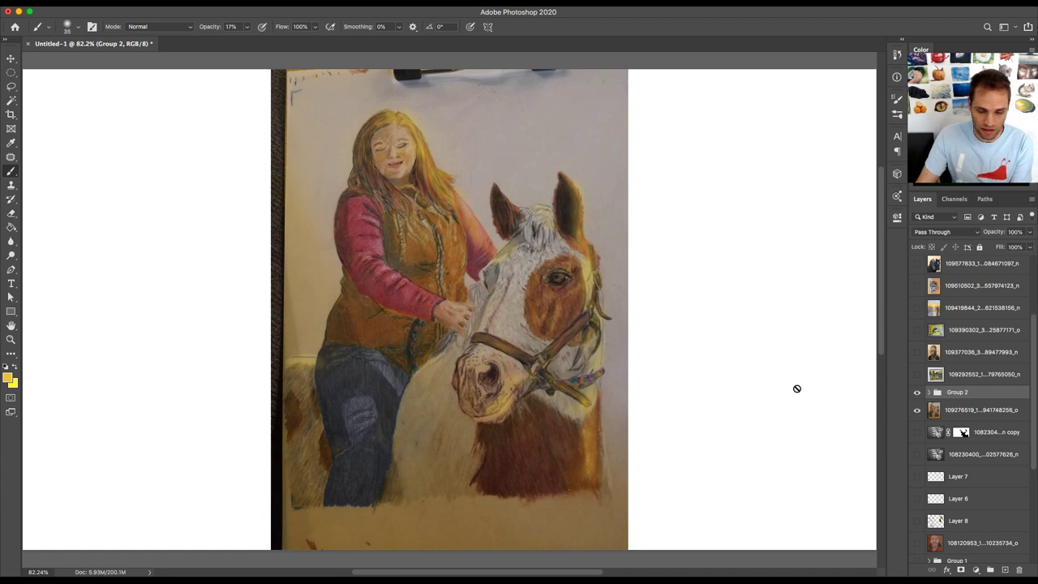
# - Hide the adjustment group and the horse-and-rider drawing, and show the painting of two children by the lake
pyautogui.click(917, 392)
pyautogui.click(917, 411)
pyautogui.click(917, 374)
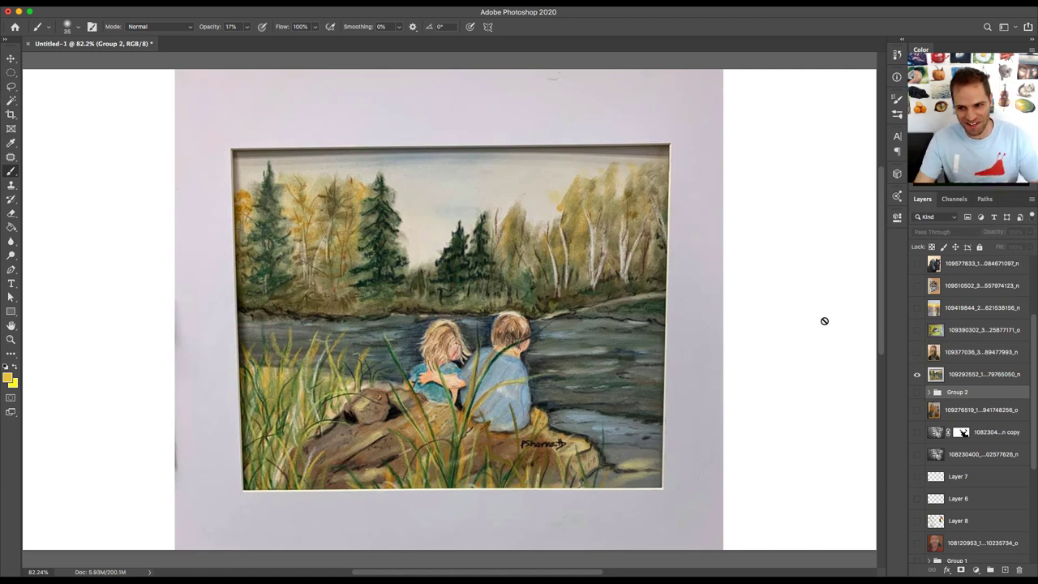
pyautogui.scroll(5, 970, 345)
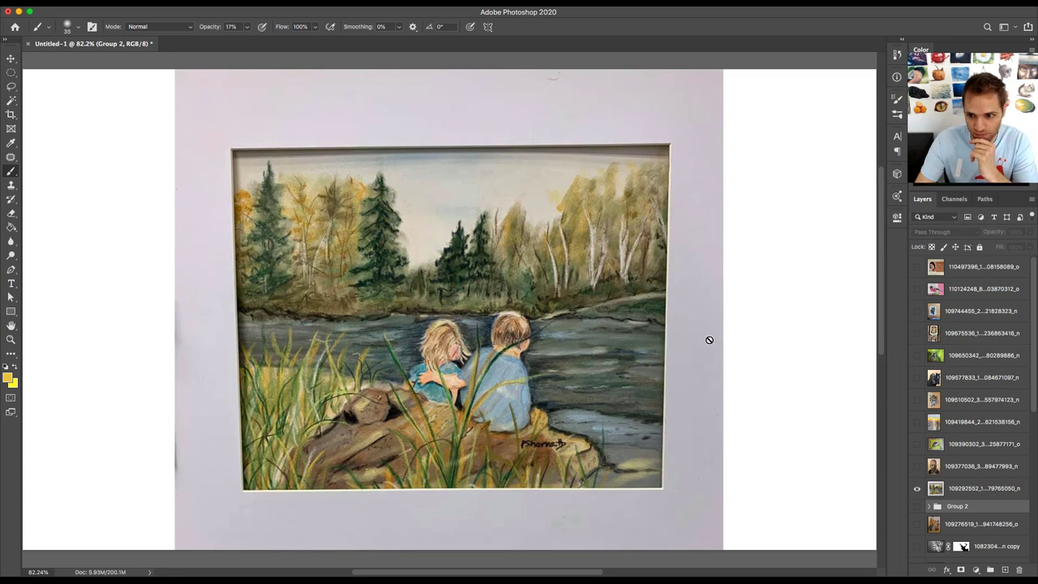
# - Create a new layer above the lake painting, try a bright green stroke along the far shore, and undo it
pyautogui.click(971, 487)
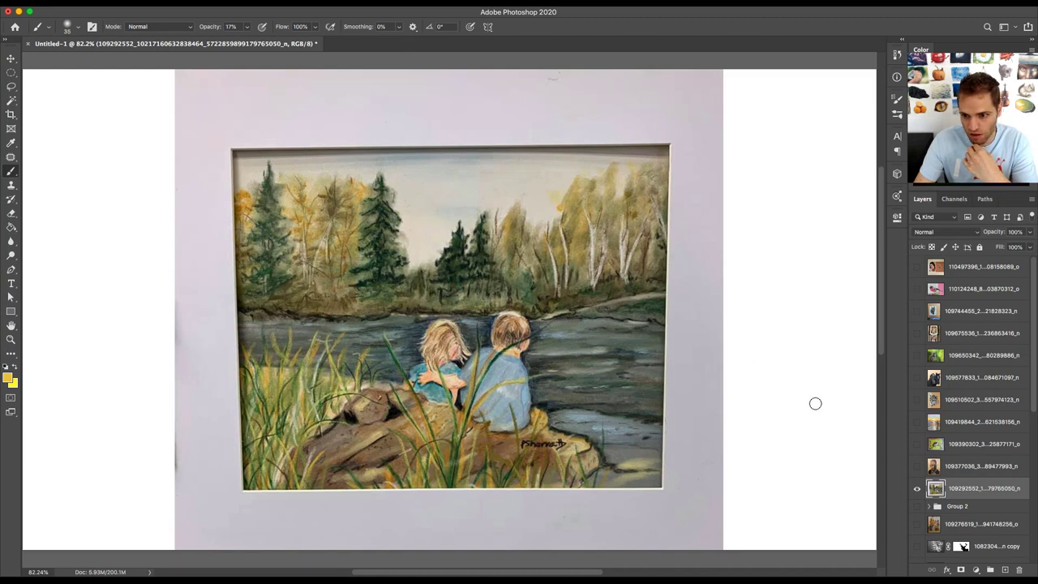
pyautogui.click(1005, 570)
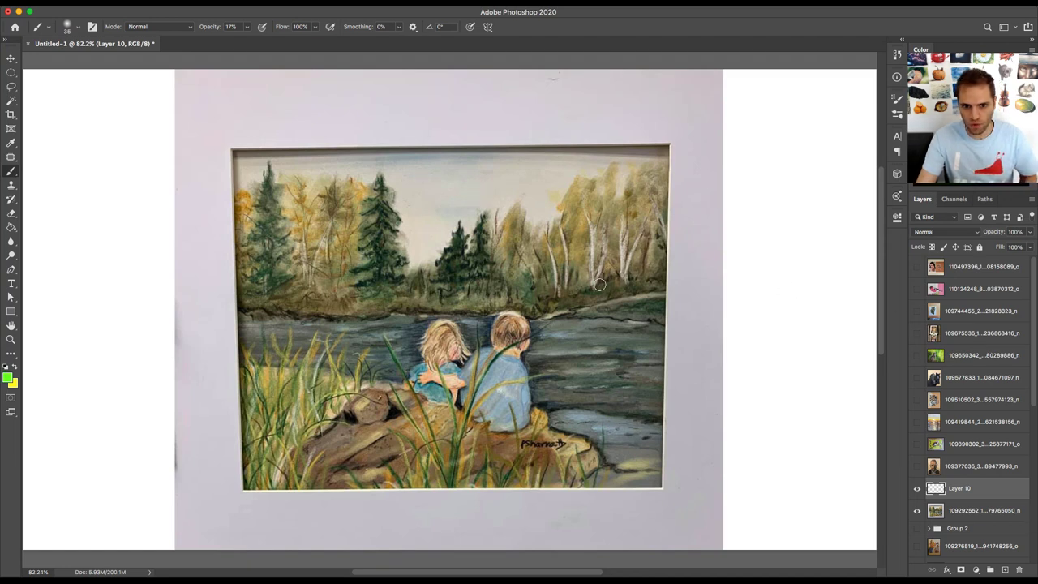
pyautogui.moveTo(661, 285); pyautogui.dragTo(615, 290)
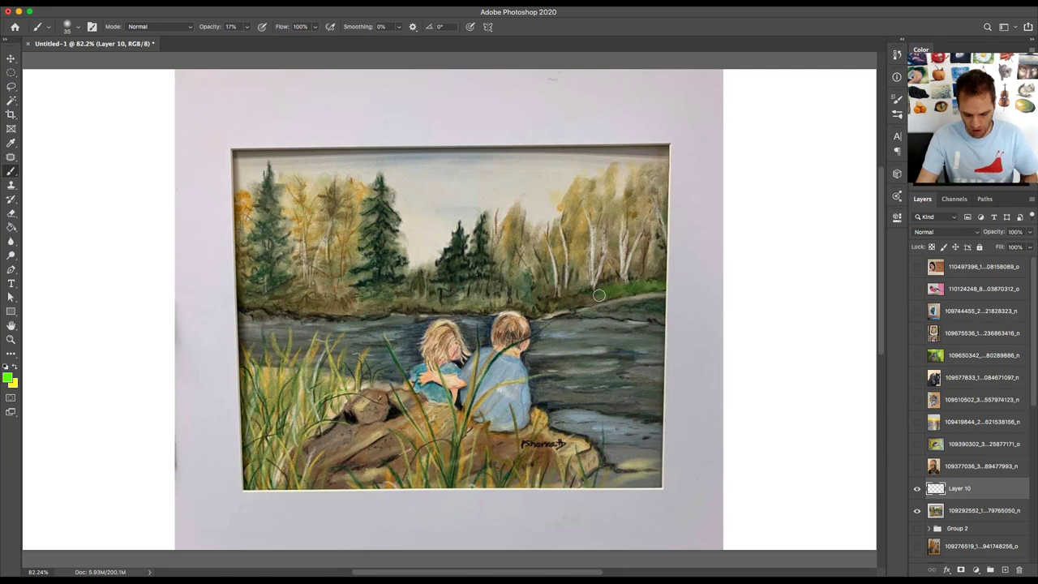
pyautogui.hotkey('ctrl', 'z')
# - Outline the treeline, far shore, foreground grass and near bank in bright green with a 20 px brush at 100% opacity
pyautogui.click(247, 27)
pyautogui.moveTo(247, 40); pyautogui.dragTo(289, 40)
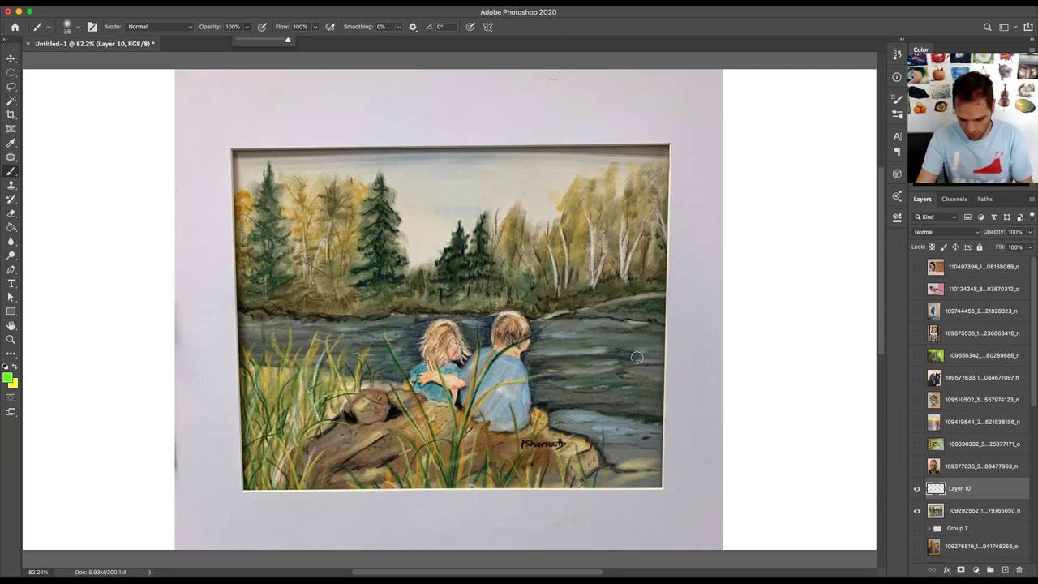
pyautogui.press('[')
pyautogui.press('[')
pyautogui.press('[')
pyautogui.moveTo(664, 289)
pyautogui.mouseDown()
pyautogui.moveTo(524, 316)
pyautogui.moveTo(252, 308)
pyautogui.moveTo(237, 291)
pyautogui.moveTo(243, 207)
pyautogui.moveTo(301, 166)
pyautogui.moveTo(379, 189)
pyautogui.moveTo(399, 227)
pyautogui.moveTo(462, 242)
pyautogui.moveTo(554, 188)
pyautogui.moveTo(636, 175)
pyautogui.mouseUp()
pyautogui.moveTo(246, 364); pyautogui.dragTo(406, 378)
pyautogui.moveTo(532, 407)
pyautogui.mouseDown()
pyautogui.moveTo(601, 448)
pyautogui.moveTo(658, 459)
pyautogui.mouseUp()
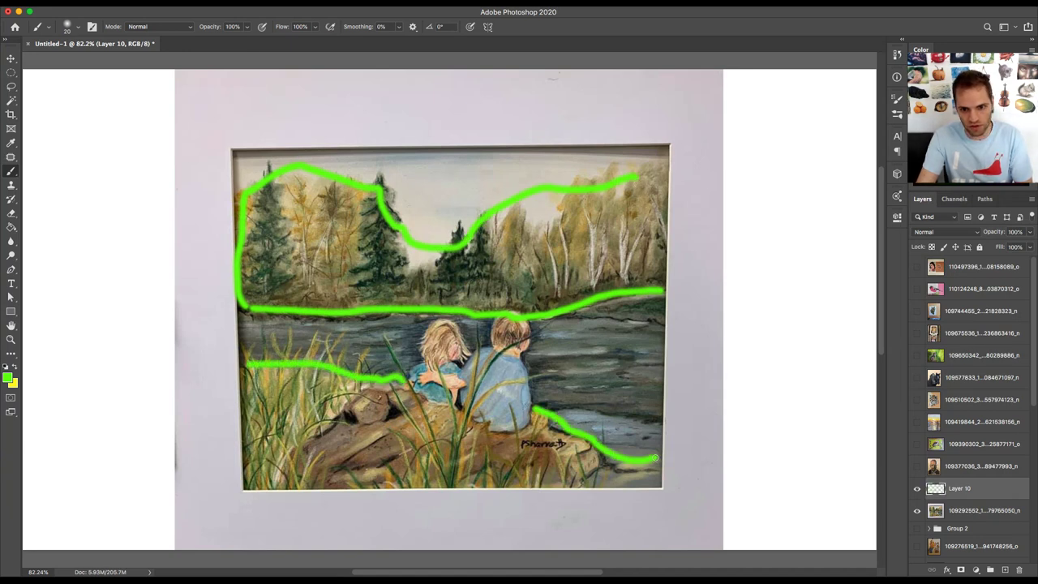
# - Mark the far bank's waterline in bright green, then try an outline around the children and rock and undo that outline
pyautogui.moveTo(573, 314); pyautogui.dragTo(678, 325)
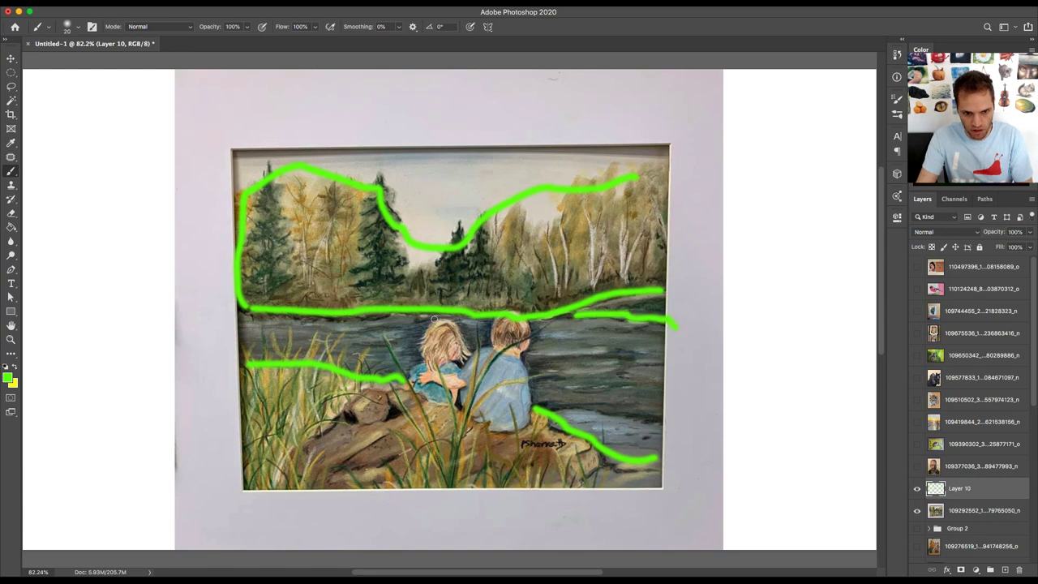
pyautogui.moveTo(405, 379)
pyautogui.mouseDown()
pyautogui.moveTo(436, 330)
pyautogui.moveTo(468, 346)
pyautogui.moveTo(524, 331)
pyautogui.moveTo(539, 411)
pyautogui.moveTo(599, 471)
pyautogui.moveTo(348, 395)
pyautogui.moveTo(300, 425)
pyautogui.mouseUp()
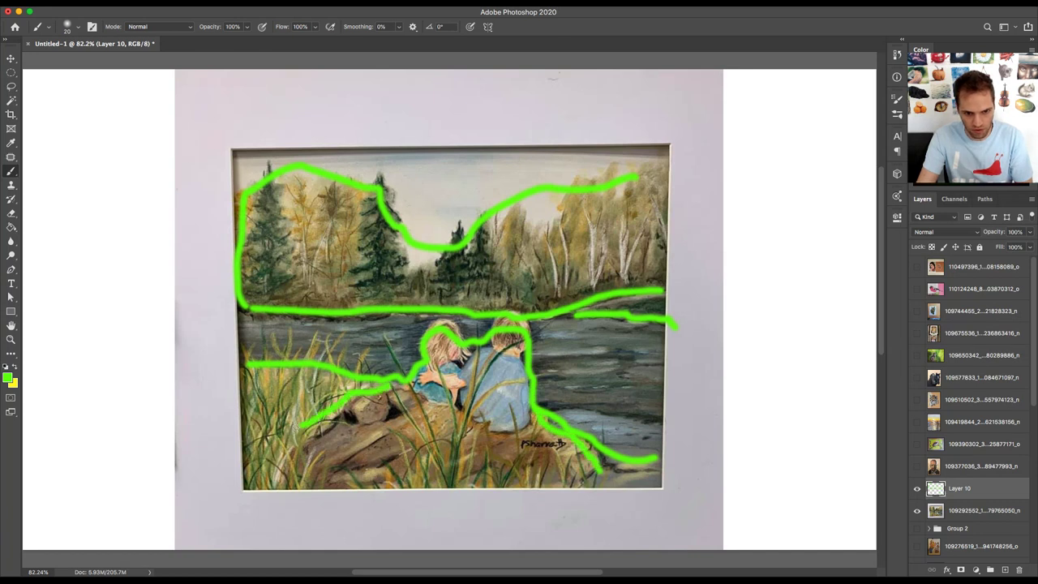
pyautogui.press('super+z')
pyautogui.press('super+z')
pyautogui.press('super+z')
pyautogui.press('super+z')
pyautogui.press('super+z')
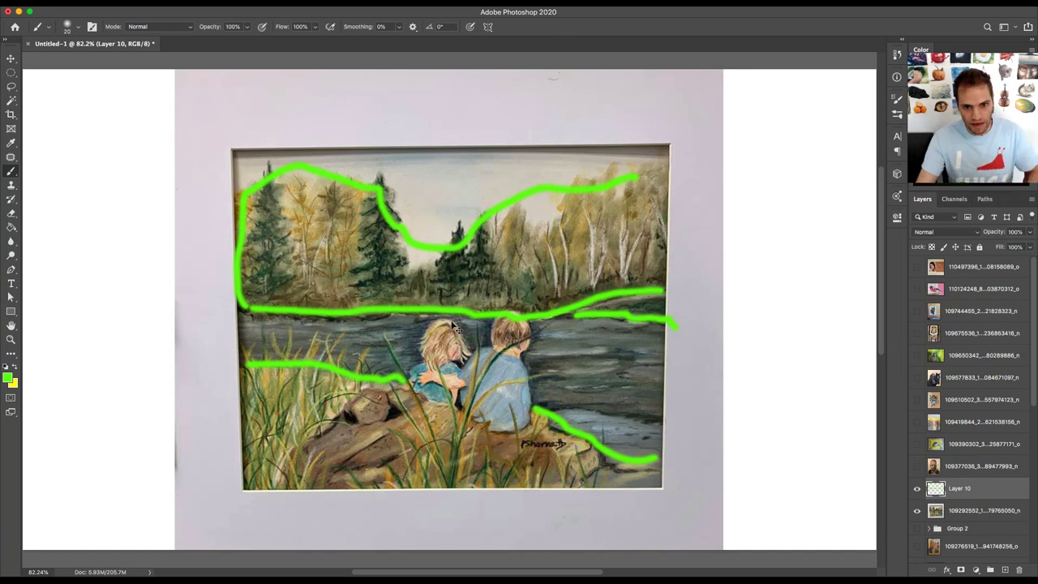
# - Undo all remaining green outlines and delete the empty layer above the lake painting
pyautogui.press('super+z')
pyautogui.press('super+z')
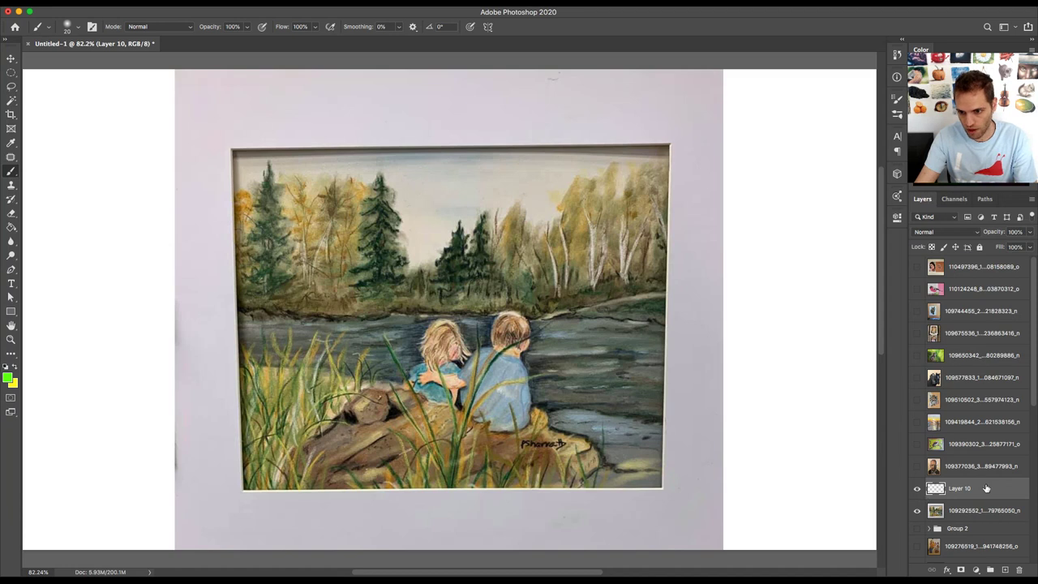
pyautogui.press('Delete')
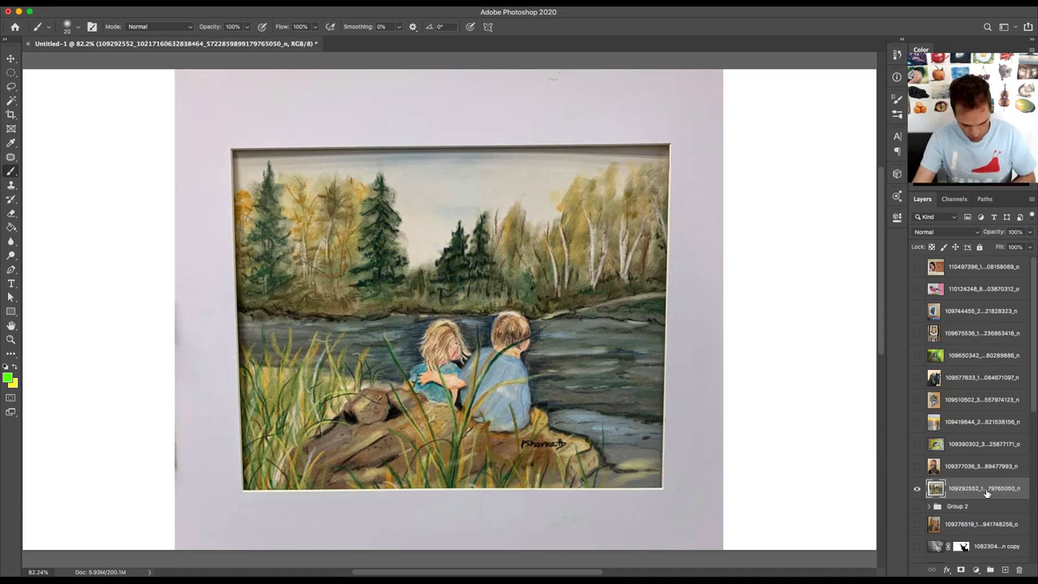
# - Duplicate the lake painting layer and apply Hue/Saturation to the copy with Saturation -20 and Lightness +14
pyautogui.hotkey('ctrl', 'j')
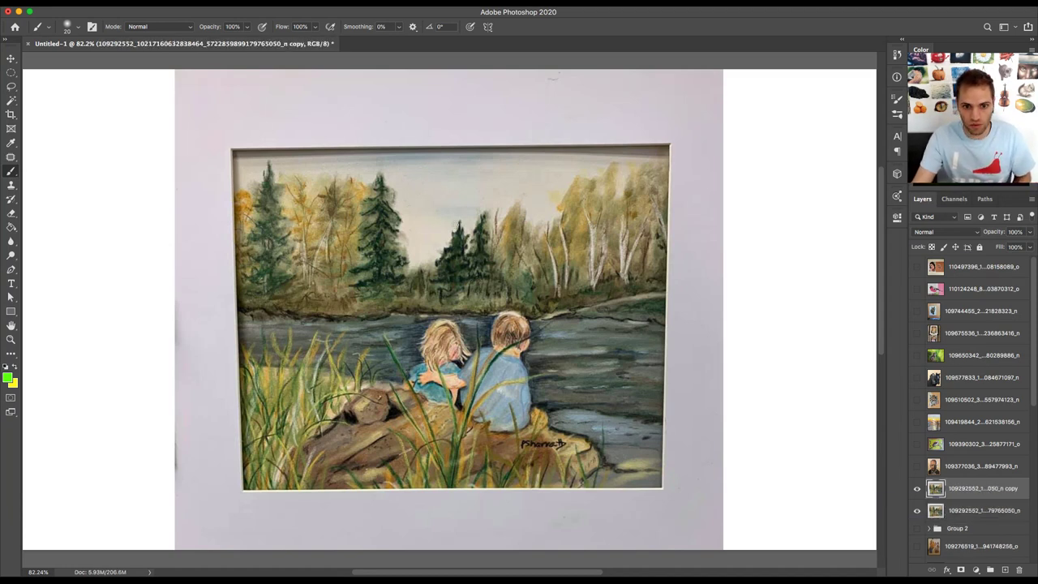
pyautogui.hotkey('ctrl', 'u')
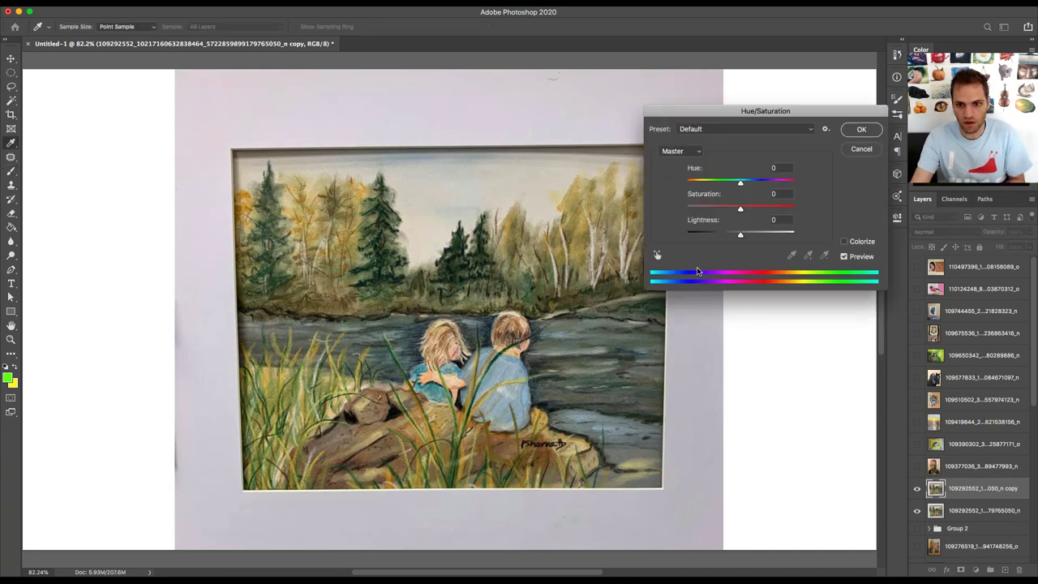
pyautogui.moveTo(740, 236); pyautogui.dragTo(738, 212)
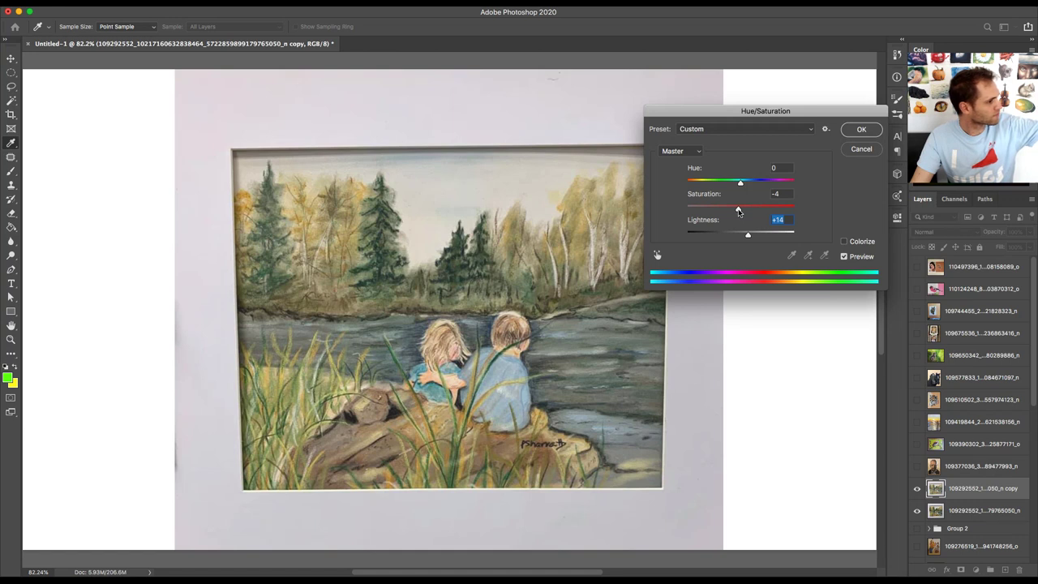
pyautogui.moveTo(738, 210); pyautogui.dragTo(730, 212)
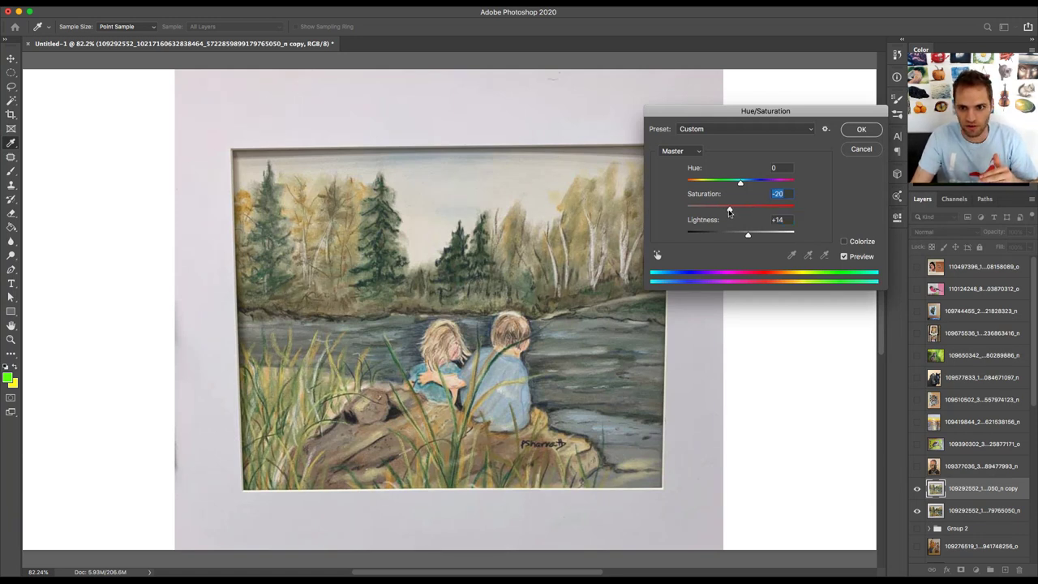
pyautogui.click(862, 131)
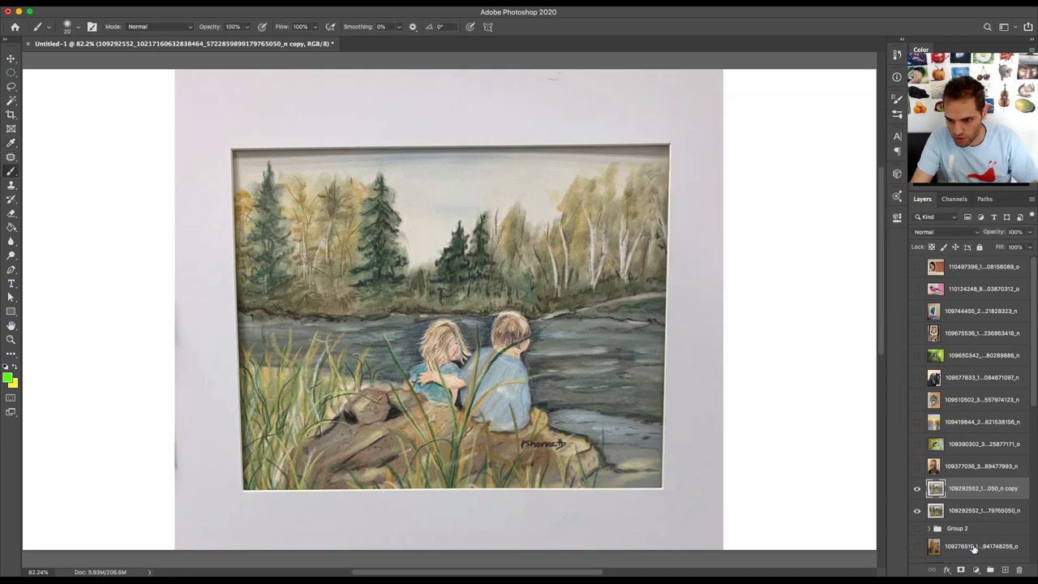
# - Add a black layer mask to the faded copy and reveal it over the background trees with a 91 px white brush
pyautogui.click(962, 570)
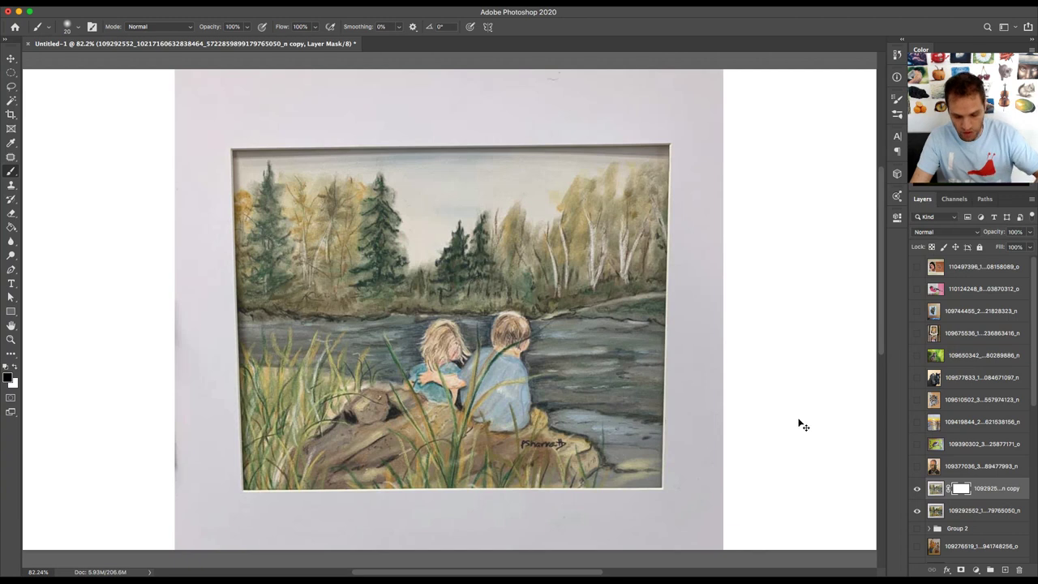
pyautogui.press('super+i')
pyautogui.moveTo(485, 256)
pyautogui.keyDown('ctrl'); pyautogui.keyDown('alt'); pyautogui.mouseDown()
pyautogui.moveTo(499, 256)
pyautogui.moveTo(481, 278)
pyautogui.moveTo(422, 293)
pyautogui.moveTo(450, 293)
pyautogui.moveTo(267, 299)
pyautogui.moveTo(253, 280)
pyautogui.moveTo(260, 215)
pyautogui.moveTo(274, 188)
pyautogui.mouseUp(); pyautogui.keyUp('alt'); pyautogui.keyUp('ctrl')
pyautogui.press('x')
pyautogui.moveTo(286, 250)
pyautogui.mouseDown()
pyautogui.moveTo(334, 213)
pyautogui.moveTo(349, 267)
pyautogui.moveTo(380, 198)
pyautogui.moveTo(376, 273)
pyautogui.moveTo(390, 258)
pyautogui.moveTo(400, 297)
pyautogui.moveTo(478, 259)
pyautogui.moveTo(452, 262)
pyautogui.moveTo(609, 292)
pyautogui.moveTo(647, 278)
pyautogui.moveTo(645, 190)
pyautogui.moveTo(597, 264)
pyautogui.moveTo(601, 176)
pyautogui.moveTo(560, 270)
pyautogui.moveTo(566, 195)
pyautogui.mouseUp()
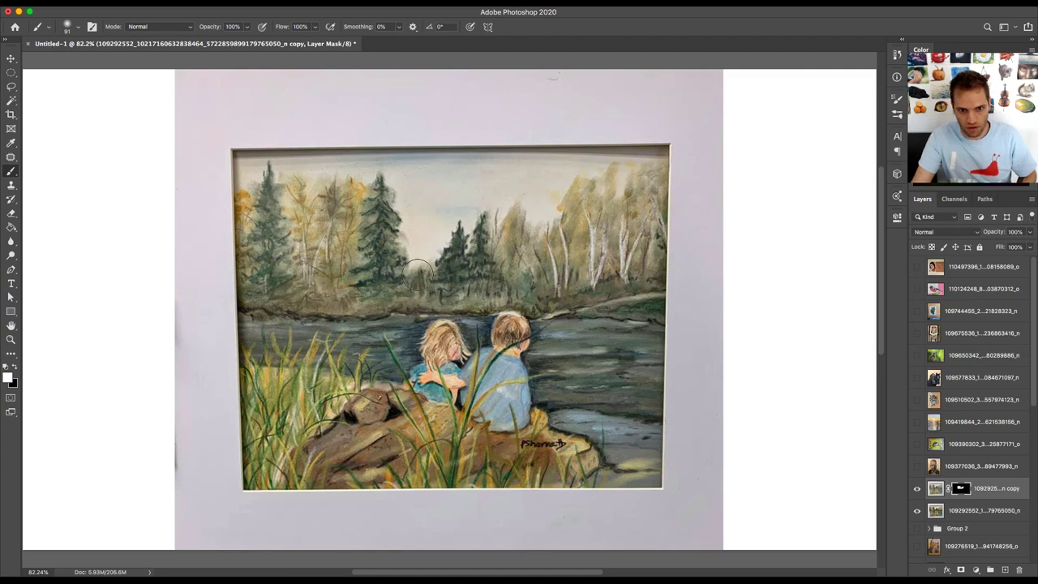
pyautogui.moveTo(276, 212); pyautogui.dragTo(249, 206)
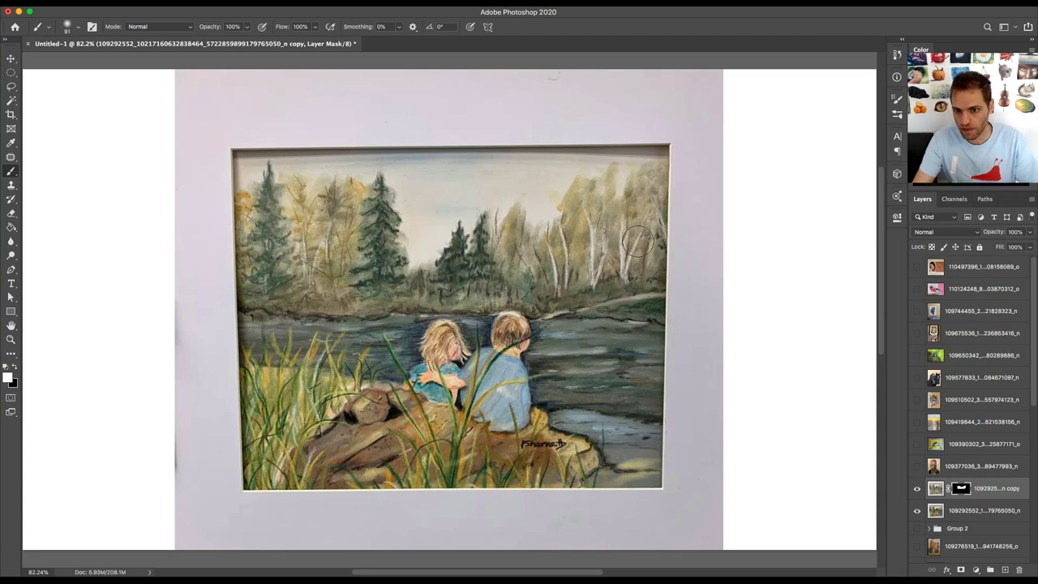
# - Toggle the masked copy's visibility to compare the faded background trees with the original colors
pyautogui.click(917, 489)
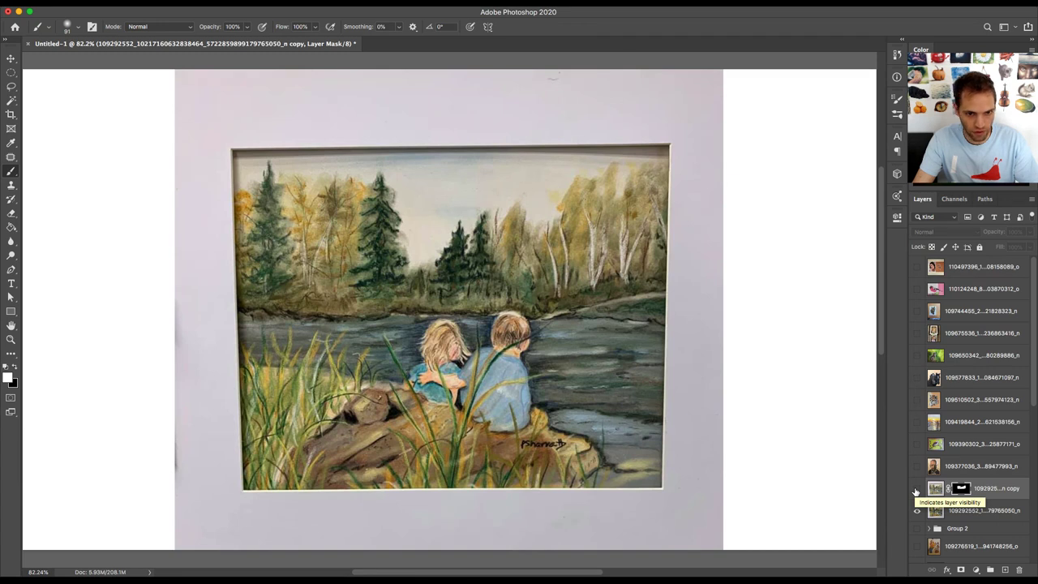
pyautogui.click(916, 489)
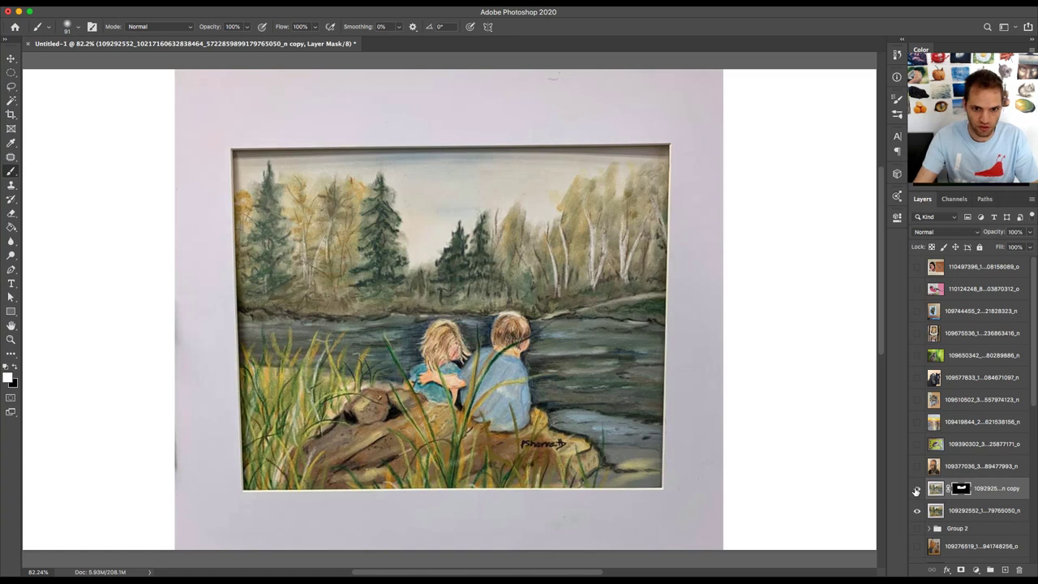
pyautogui.click(916, 489)
pyautogui.click(917, 489)
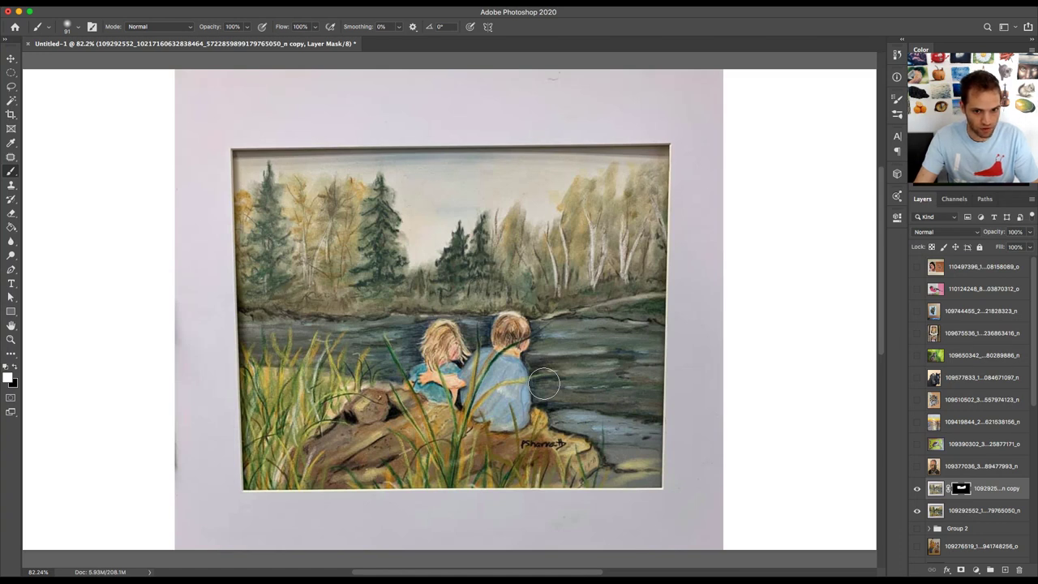
pyautogui.click(918, 490)
pyautogui.click(917, 490)
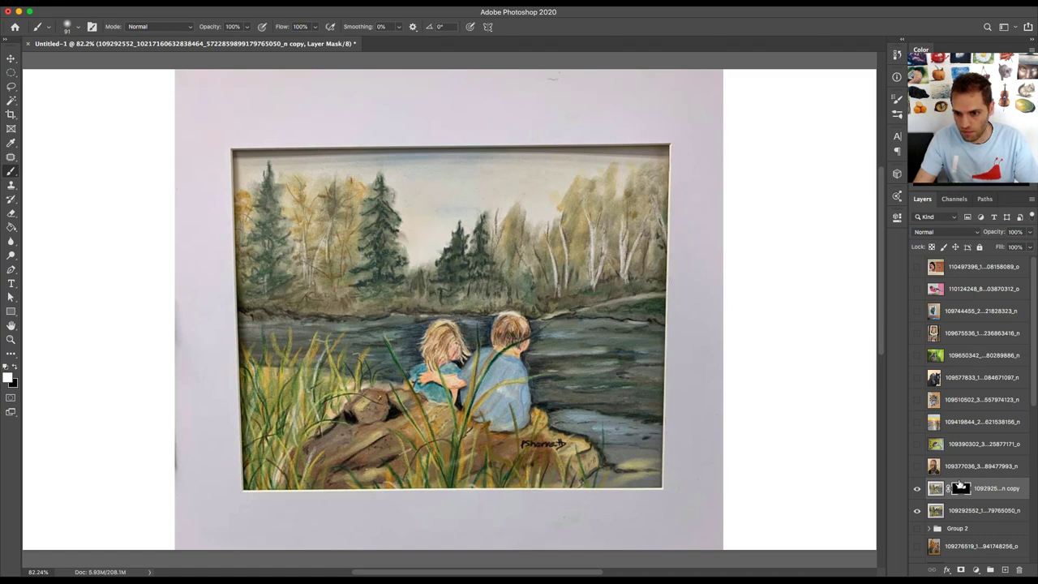
# - Duplicate the original lake painting again, place the copy above the masked one, and give it a white layer mask
pyautogui.click(954, 512)
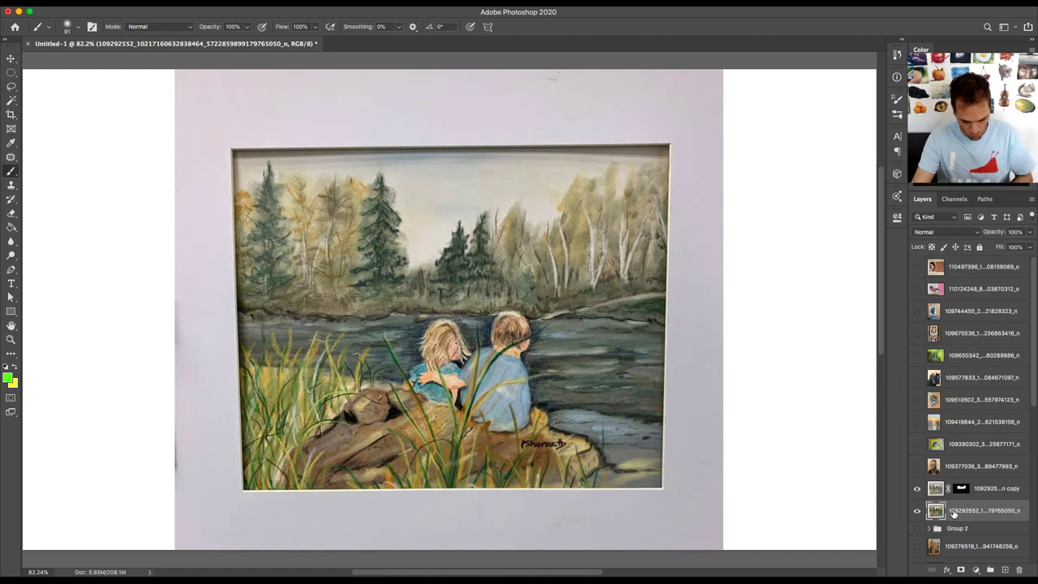
pyautogui.press('super+j')
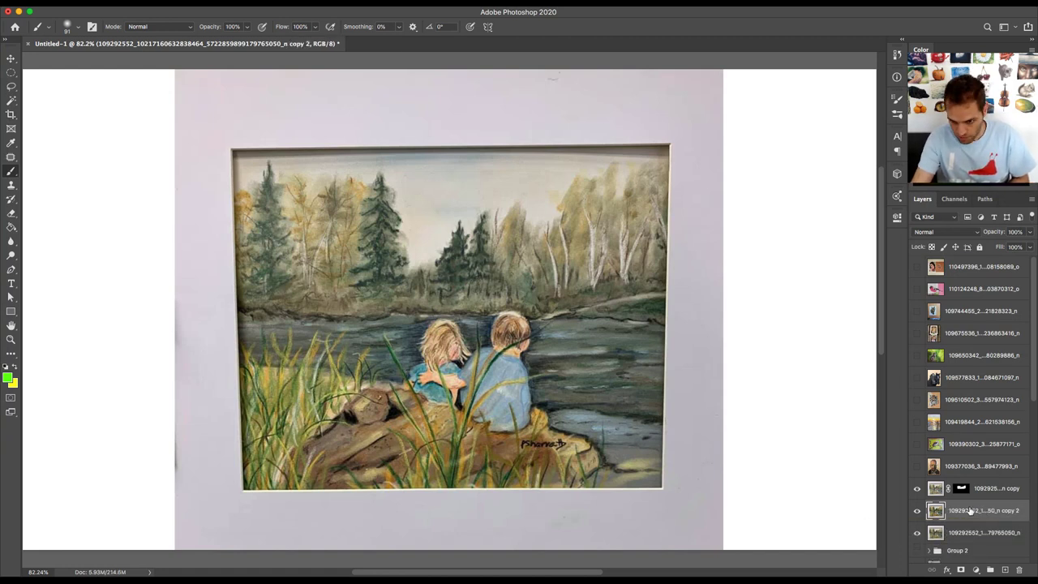
pyautogui.moveTo(974, 510); pyautogui.dragTo(966, 485)
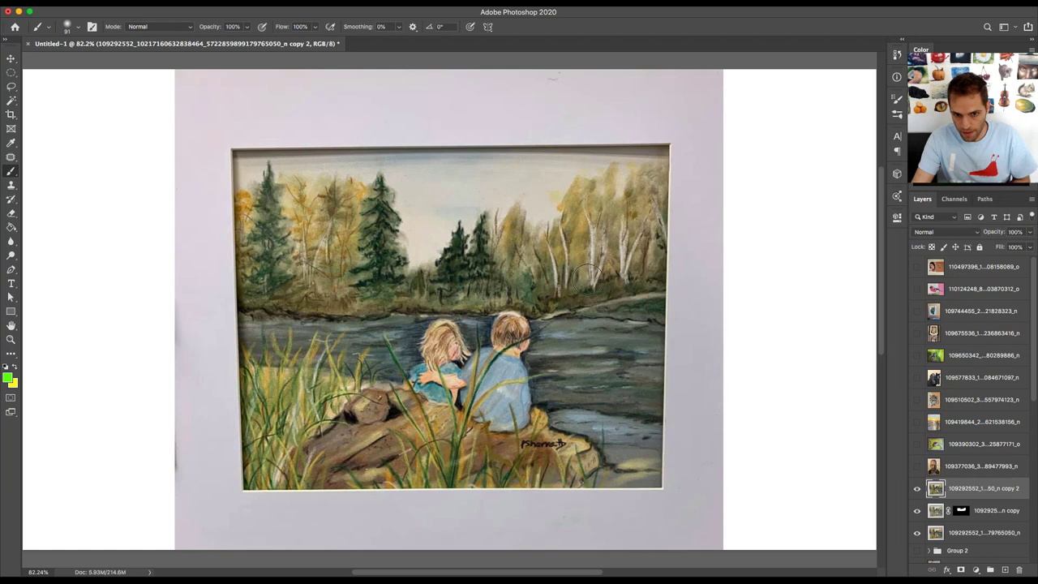
pyautogui.keyDown('alt'); pyautogui.click(961, 570); pyautogui.keyUp('alt')
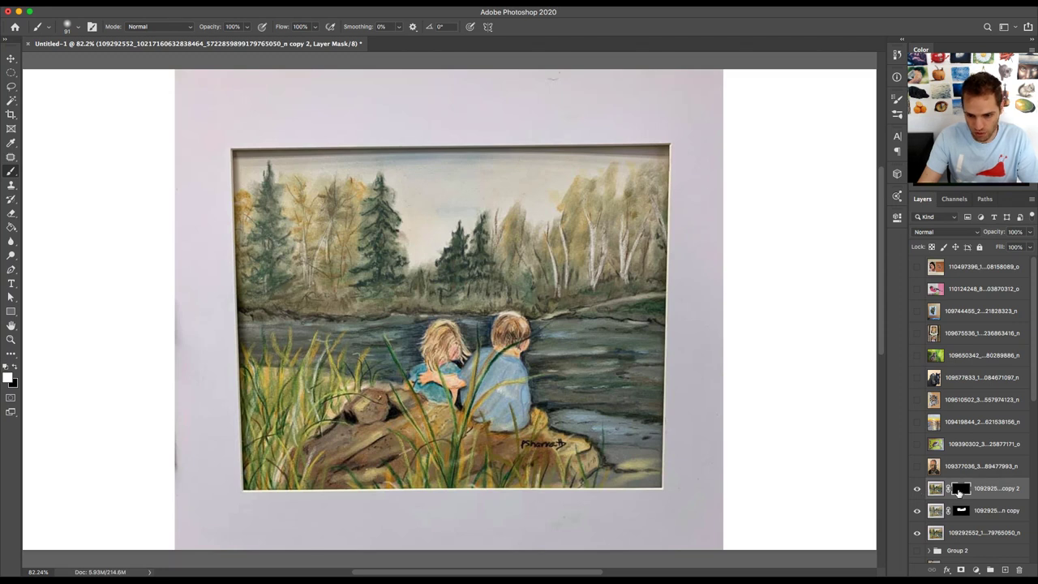
pyautogui.press('super+i')
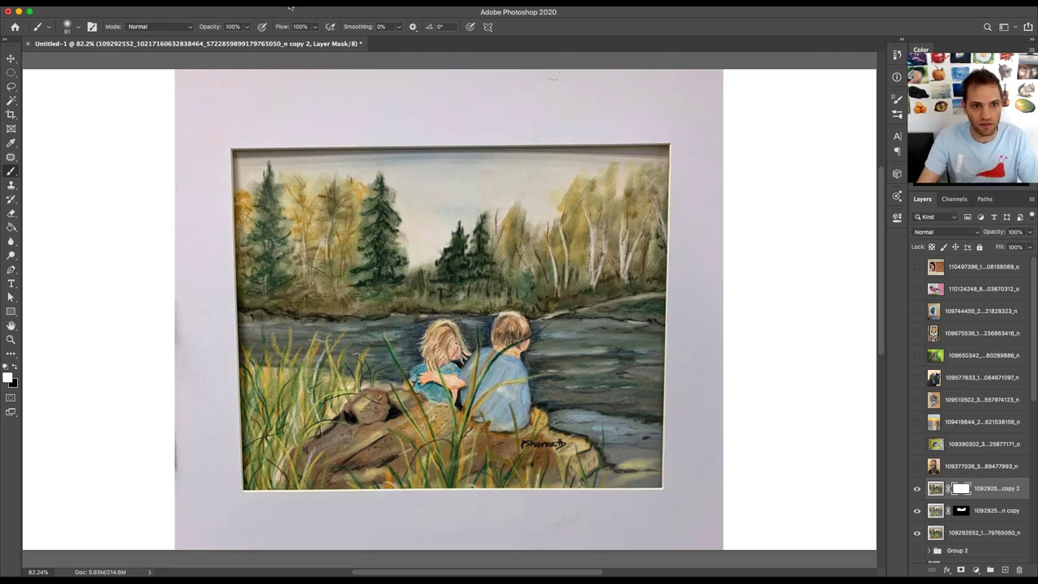
pyautogui.click(259, 0)
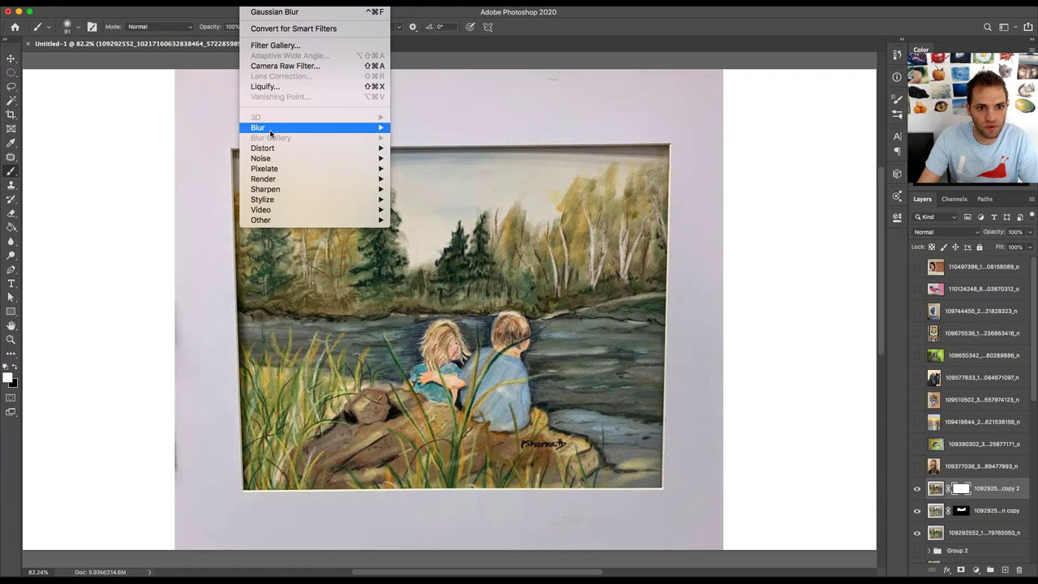
pyautogui.moveTo(270, 133)
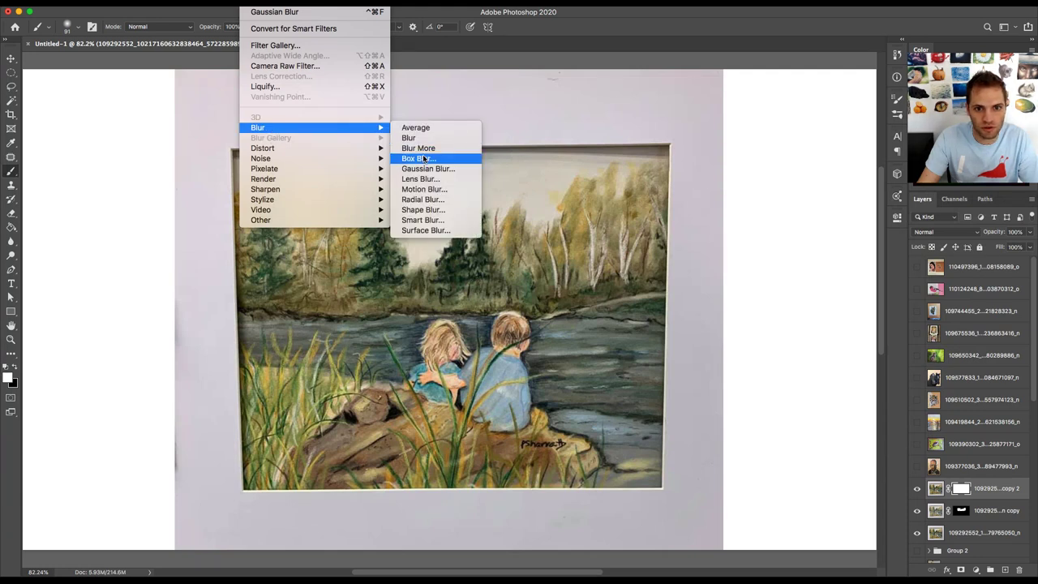
pyautogui.click(433, 195)
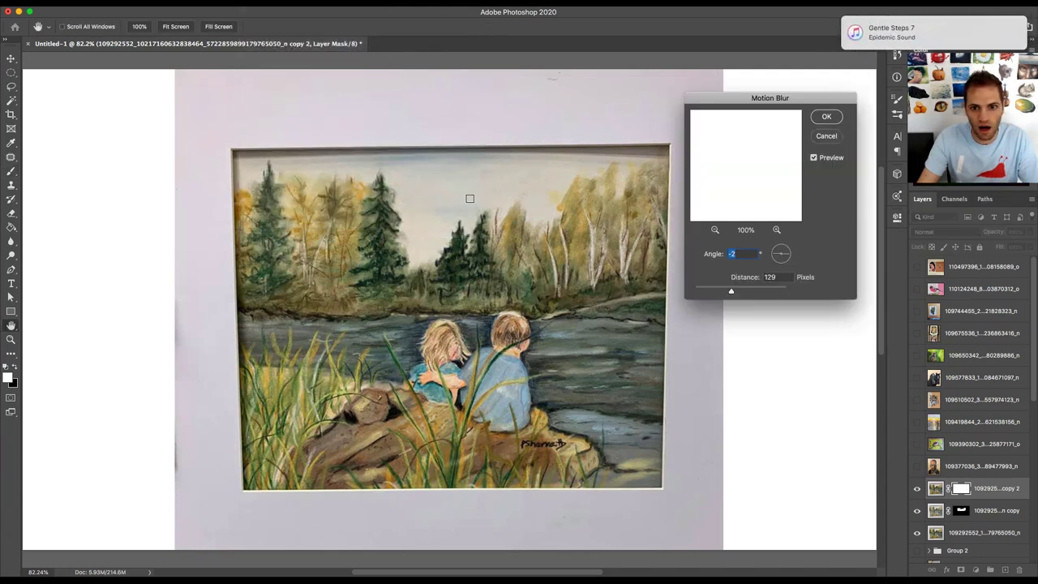
pyautogui.moveTo(731, 291); pyautogui.dragTo(746, 293)
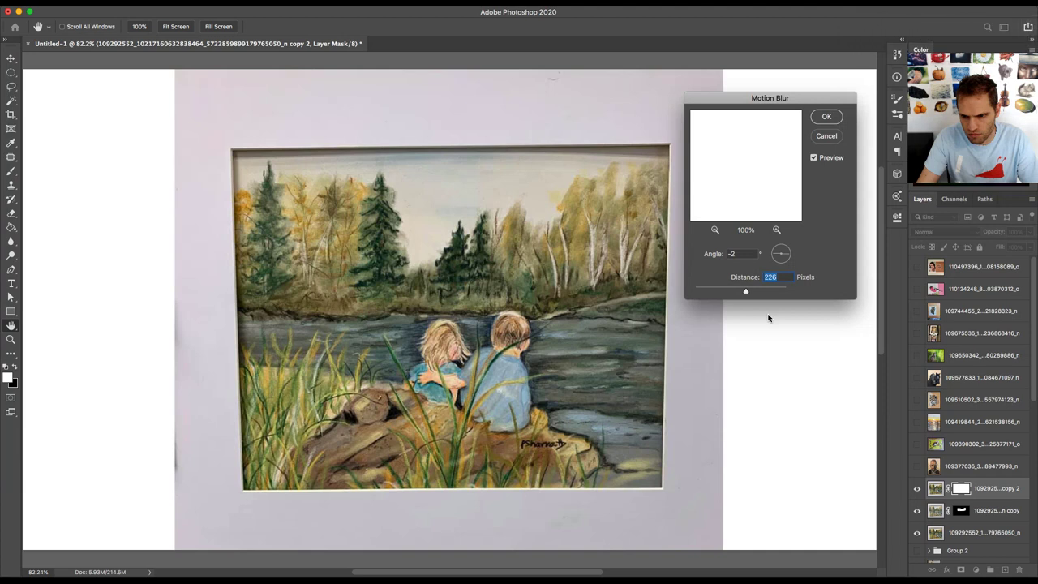
pyautogui.click(840, 119)
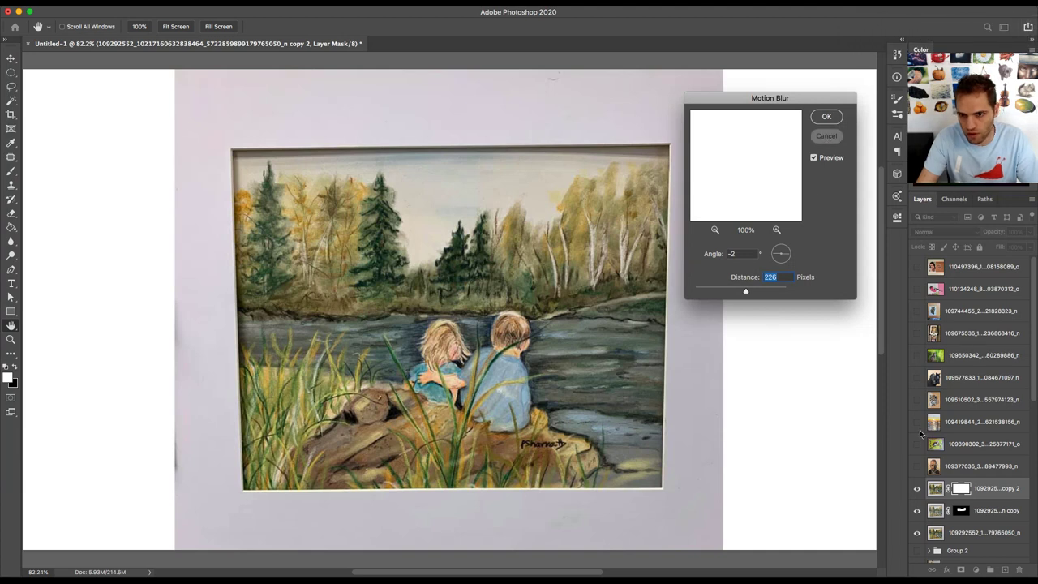
# - Apply Motion Blur at -5° and 47 pixels to the top copy's image, and invert its mask to black to hide the blur
pyautogui.click(935, 488)
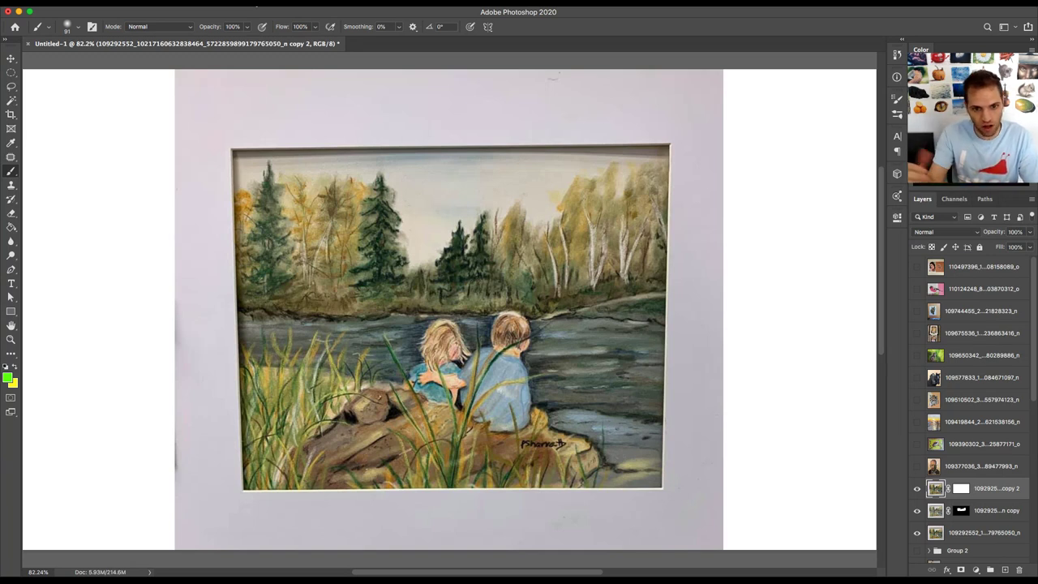
pyautogui.click(258, 1)
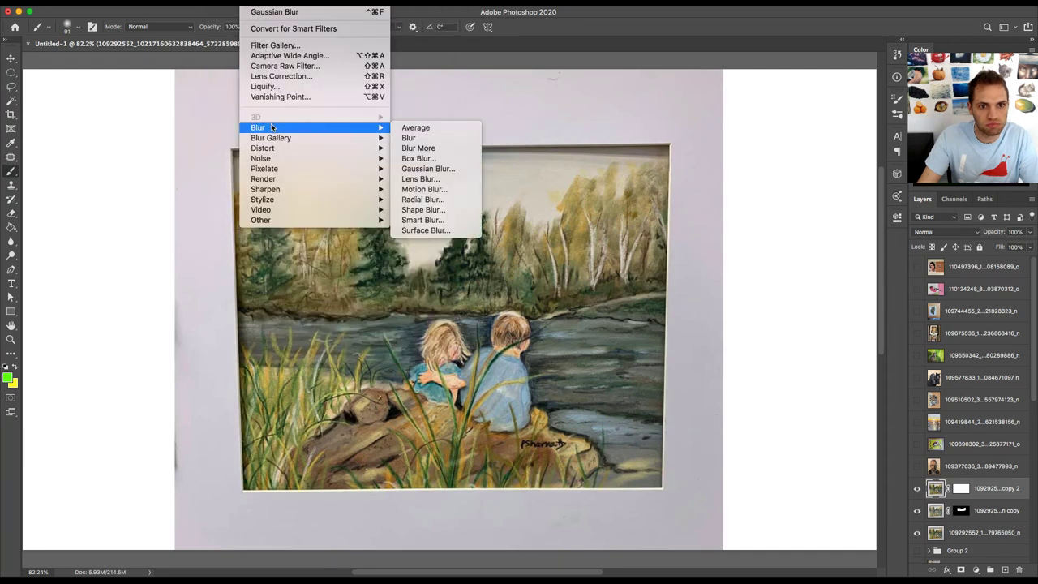
pyautogui.moveTo(360, 133)
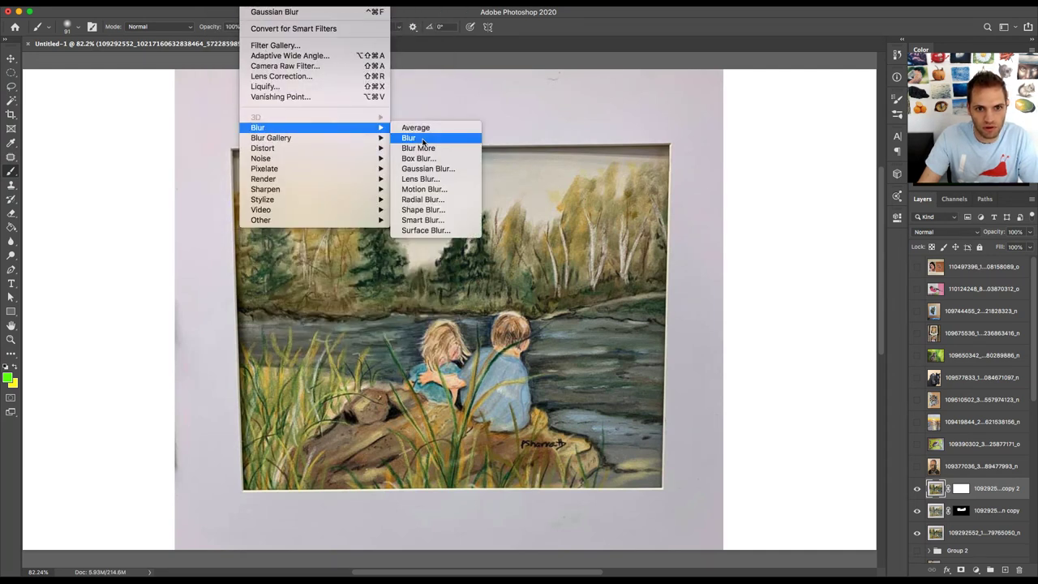
pyautogui.click(423, 189)
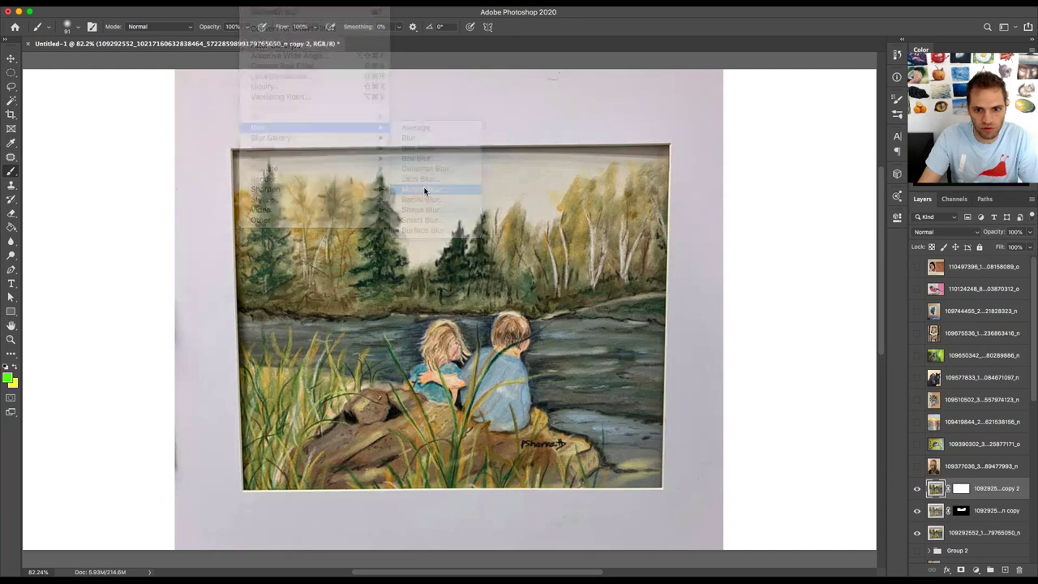
pyautogui.moveTo(731, 292); pyautogui.dragTo(717, 294)
pyautogui.moveTo(791, 259); pyautogui.dragTo(793, 257)
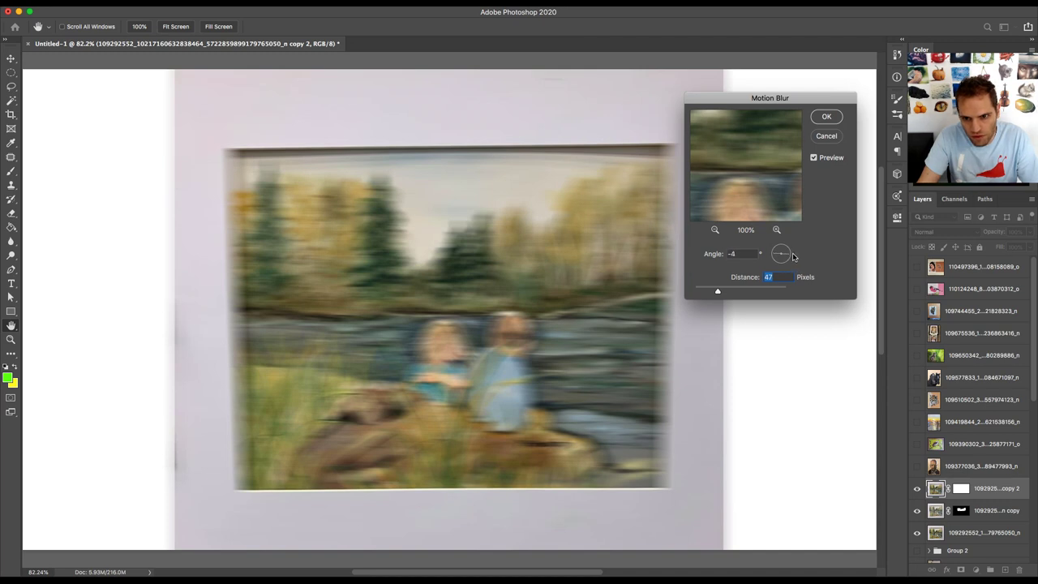
pyautogui.press('Tab')
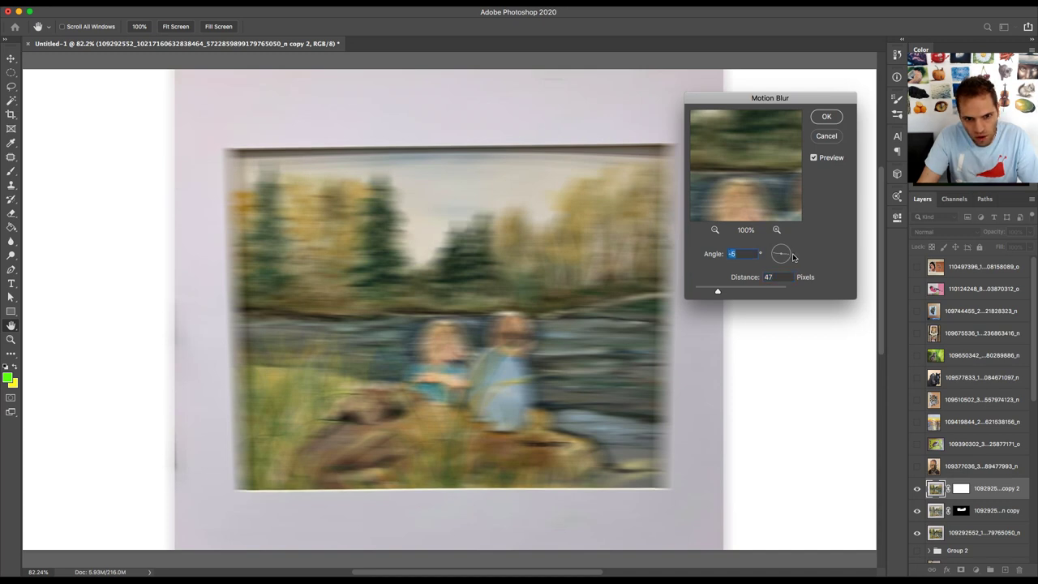
pyautogui.click(824, 117)
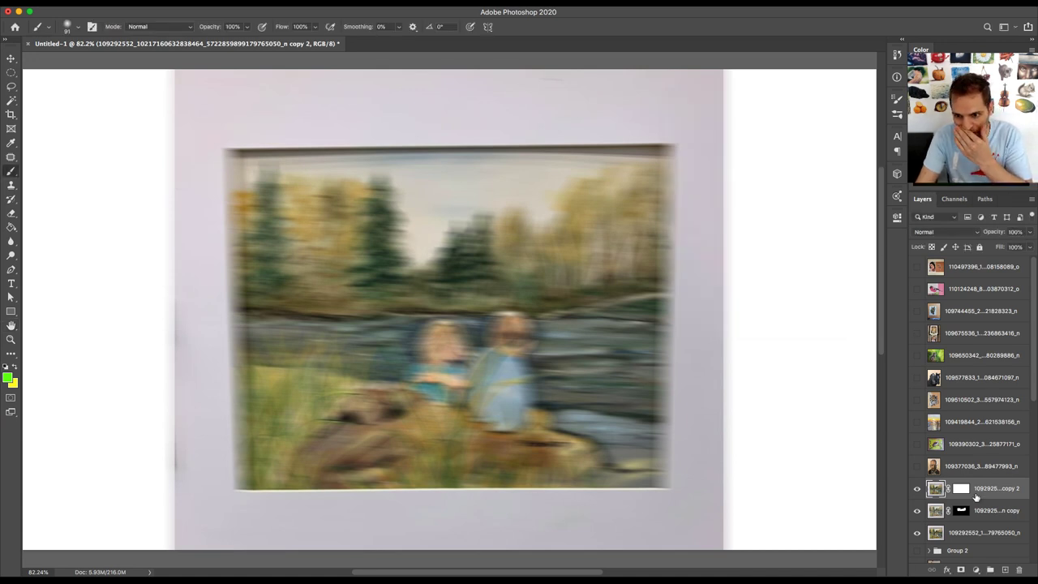
pyautogui.click(962, 492)
pyautogui.press('super+i')
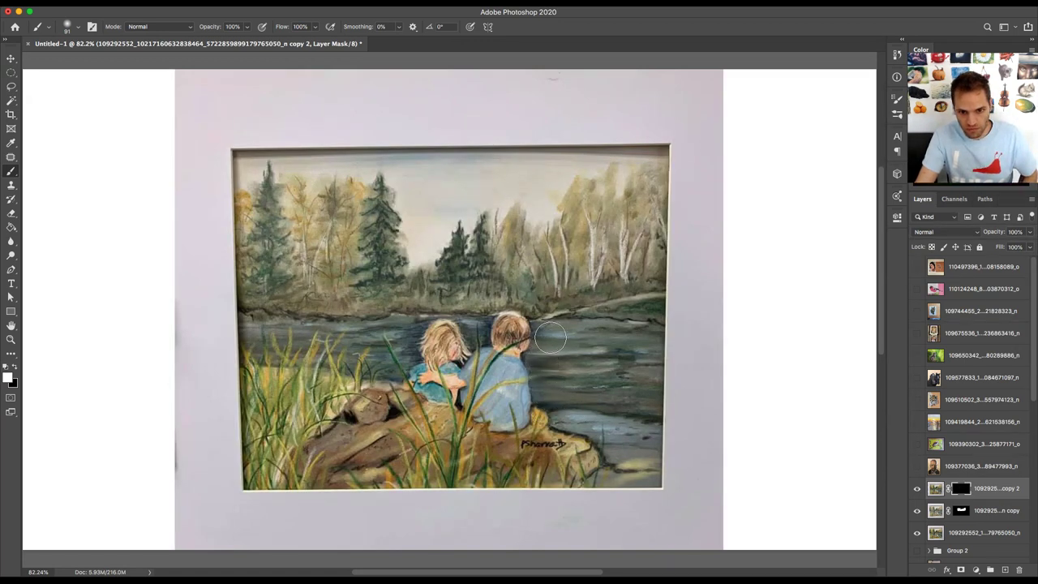
# - Reveal the motion blur over the lake water on both sides of the children with white on the mask, reducing the brush to 25 px
pyautogui.moveTo(600, 371)
pyautogui.mouseDown()
pyautogui.moveTo(661, 372)
pyautogui.moveTo(557, 394)
pyautogui.moveTo(653, 397)
pyautogui.moveTo(570, 414)
pyautogui.moveTo(617, 430)
pyautogui.moveTo(641, 454)
pyautogui.moveTo(646, 426)
pyautogui.moveTo(647, 437)
pyautogui.moveTo(675, 407)
pyautogui.mouseUp()
pyautogui.press('x')
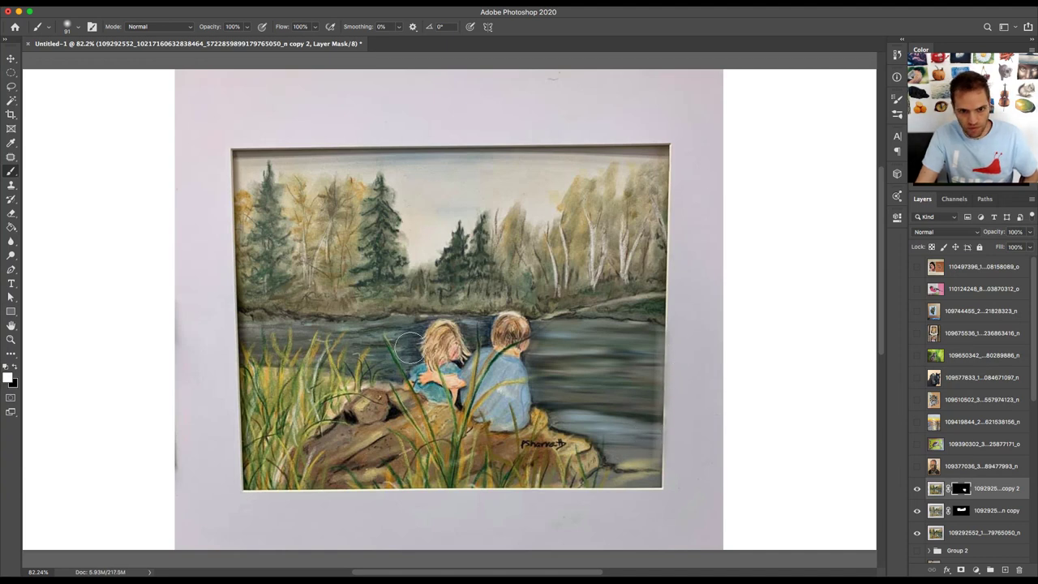
pyautogui.moveTo(409, 328); pyautogui.dragTo(252, 333)
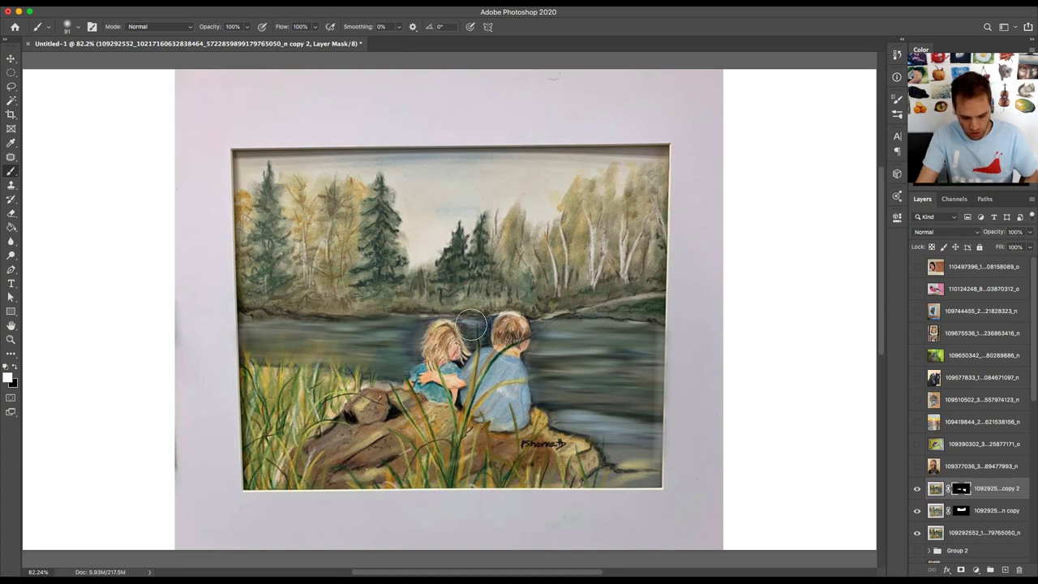
pyautogui.press('[')
pyautogui.press('[')
pyautogui.press('[')
pyautogui.press('[')
pyautogui.press('[')
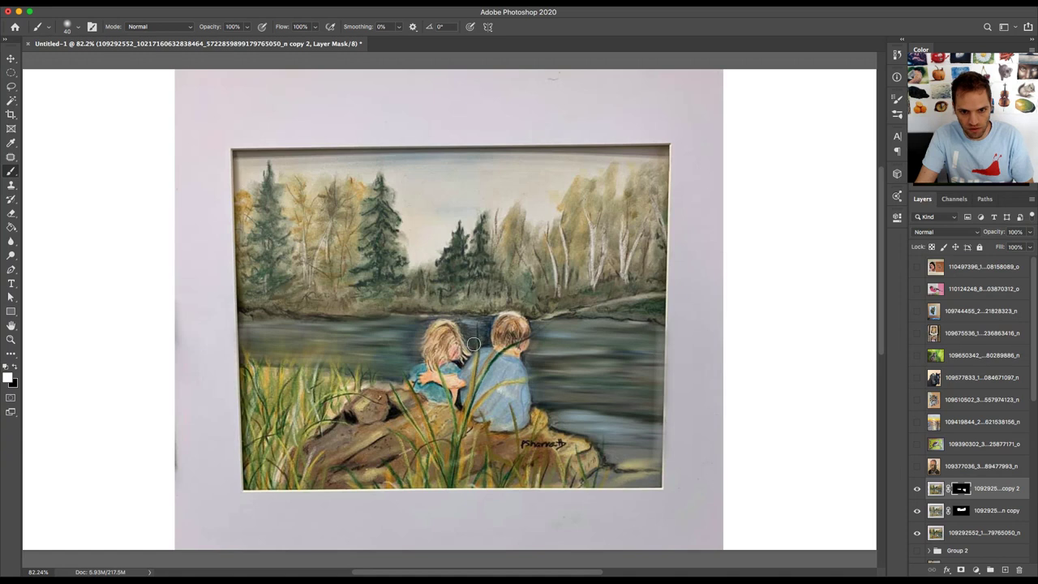
pyautogui.press('[')
pyautogui.press('[')
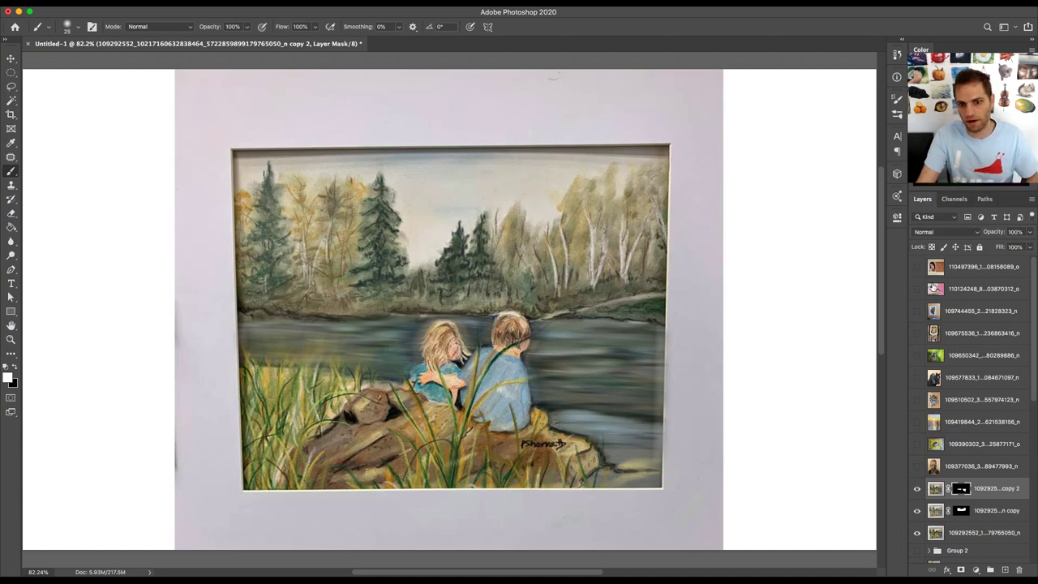
# - Lower the motion-blurred copy's opacity to 67% and group it with the faded-trees copy
pyautogui.press('super+2')
pyautogui.click(1029, 232)
pyautogui.moveTo(1028, 247); pyautogui.dragTo(1014, 248)
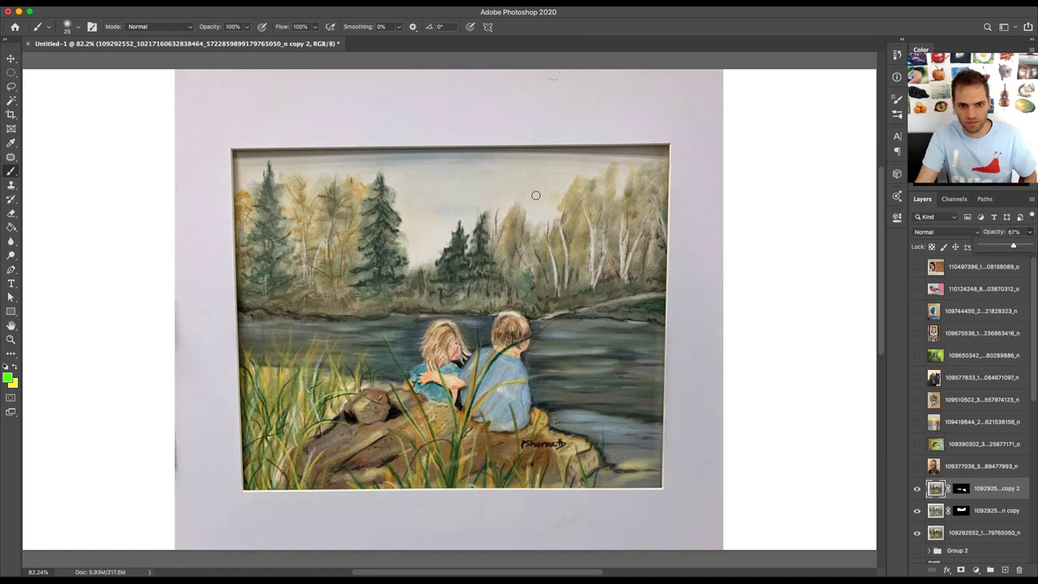
pyautogui.scroll(-1, 576, 322)
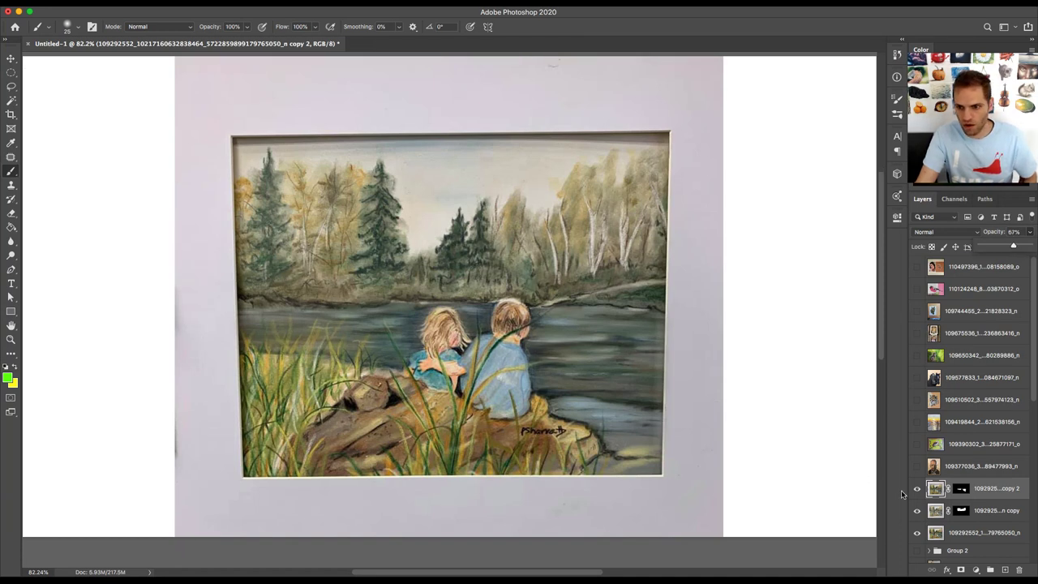
pyautogui.keyDown('shift'); pyautogui.click(989, 520); pyautogui.keyUp('shift')
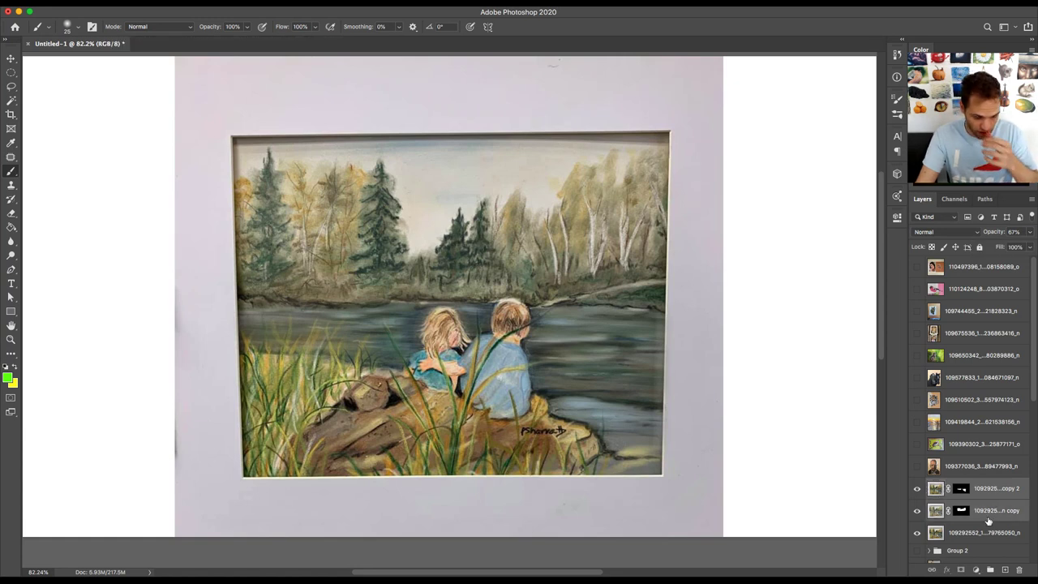
pyautogui.press('super+g')
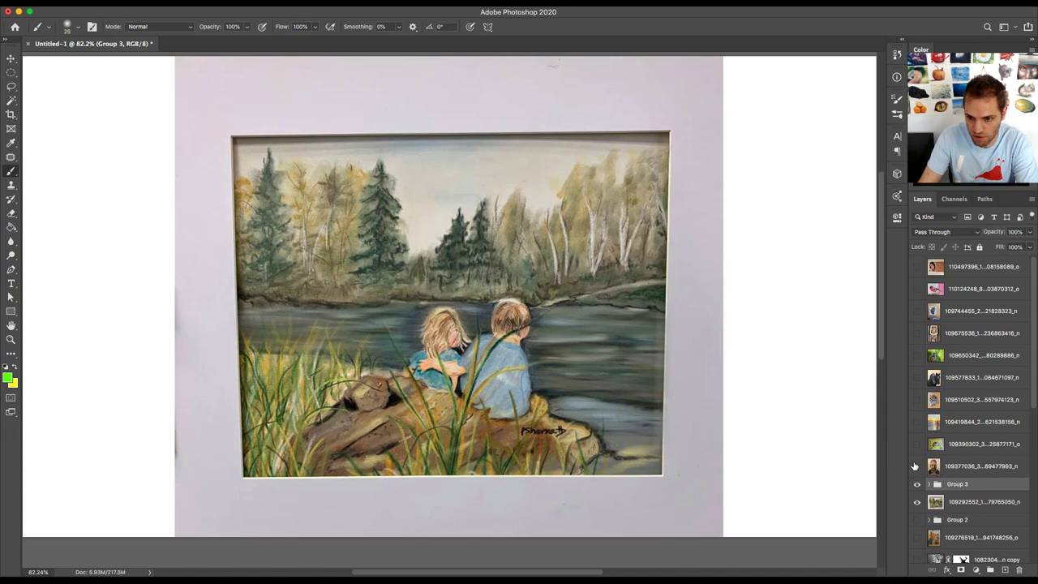
# - Toggle the new group's visibility to compare the corrected lake painting with the original
pyautogui.click(917, 484)
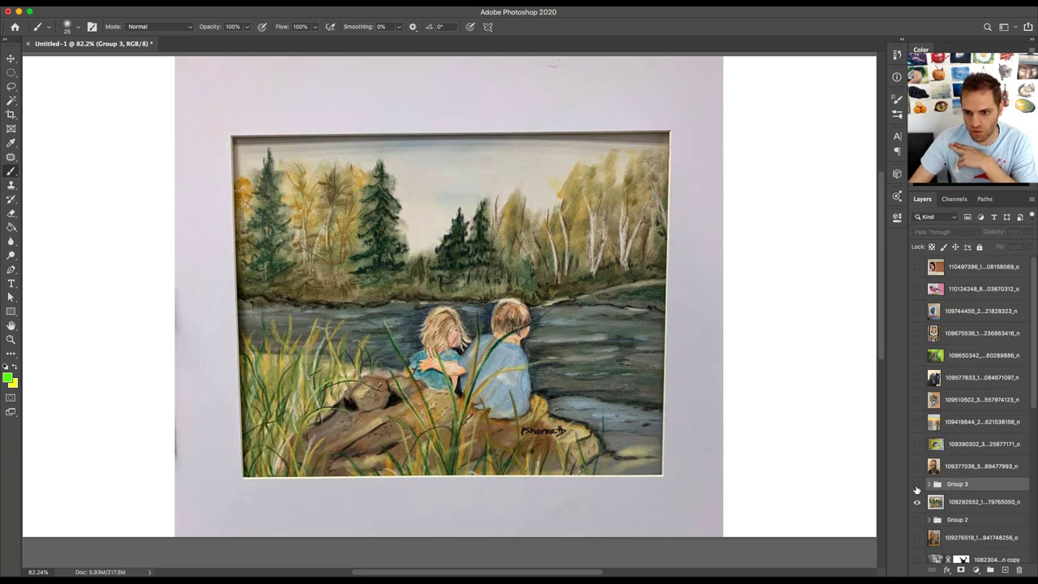
pyautogui.click(918, 484)
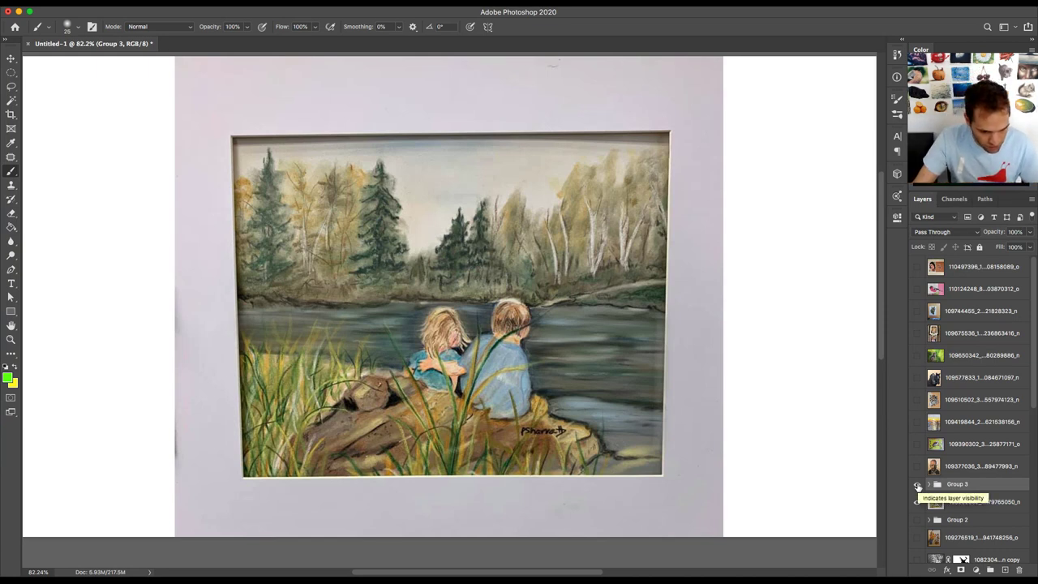
# - Hide the lake painting and its correction group, and show and select the portrait of the bald man with glasses
pyautogui.click(918, 484)
pyautogui.click(916, 501)
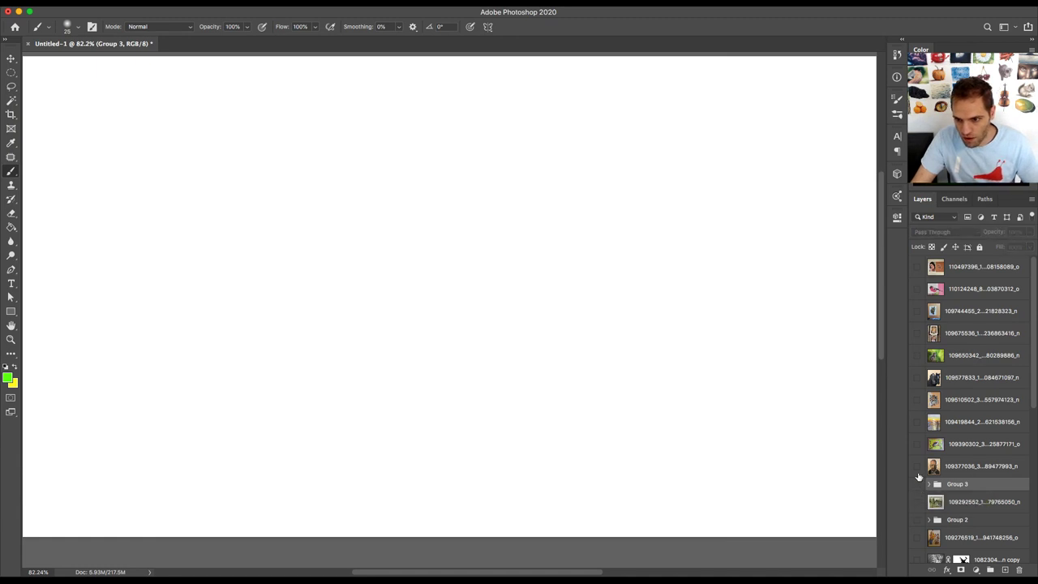
pyautogui.click(917, 469)
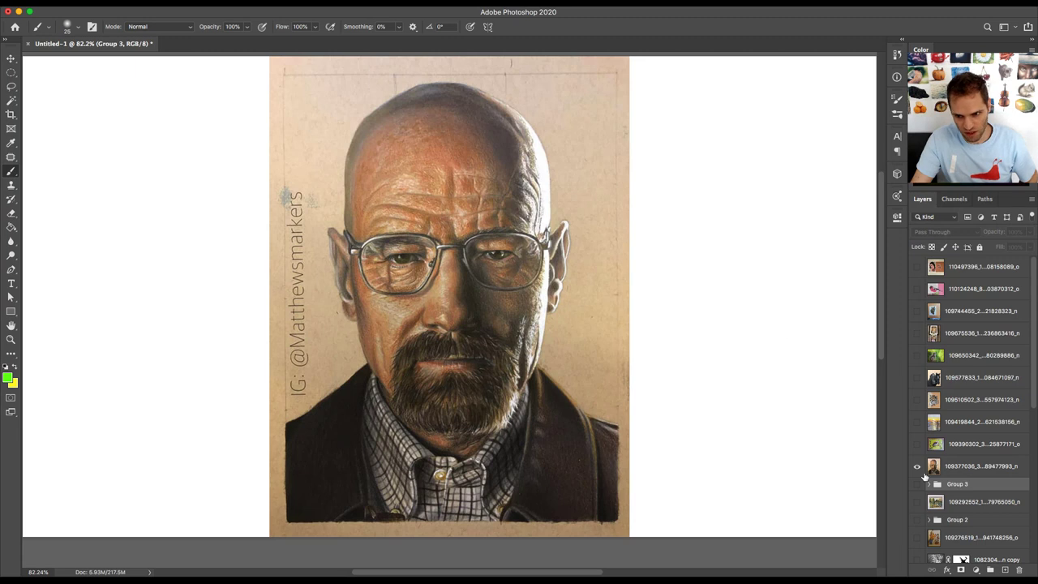
pyautogui.click(969, 467)
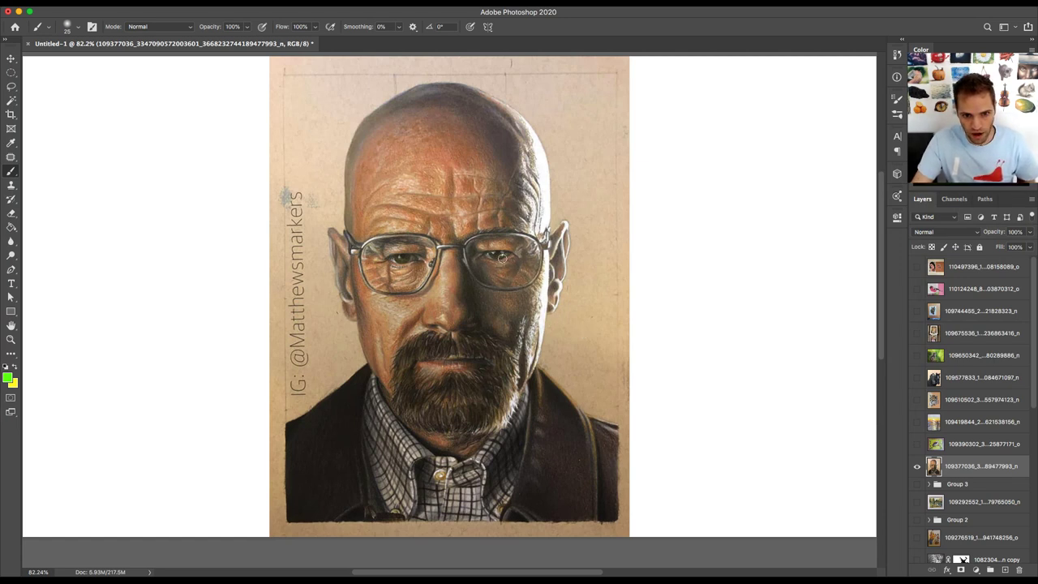
# - Examine the portrait's eyes, glasses and skin texture up close, and return to the whole drawing fitted on screen
pyautogui.hscroll(-2, 503, 262)
pyautogui.scroll(5, 526, 253)
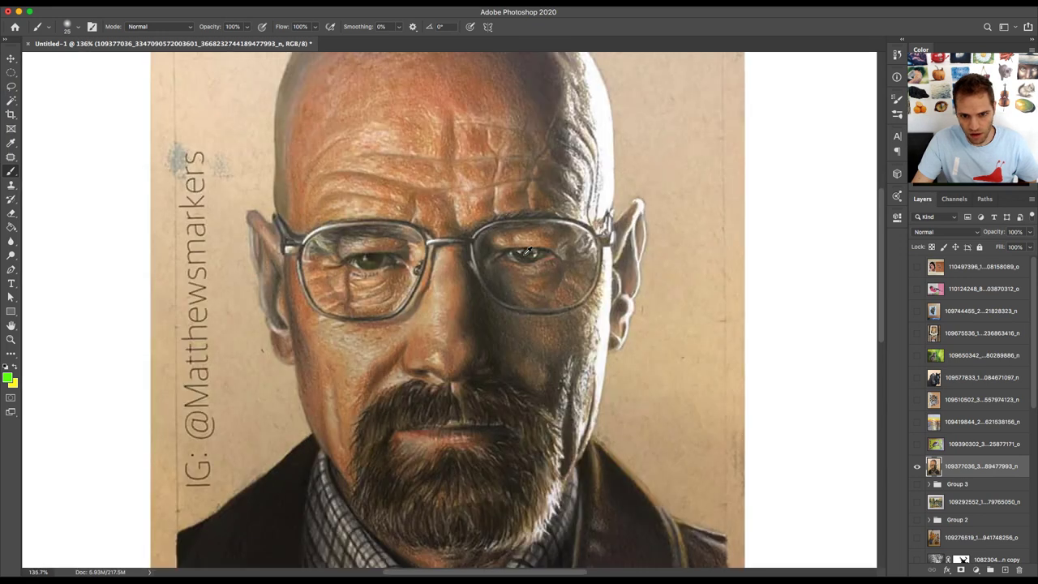
pyautogui.scroll(4, 527, 253)
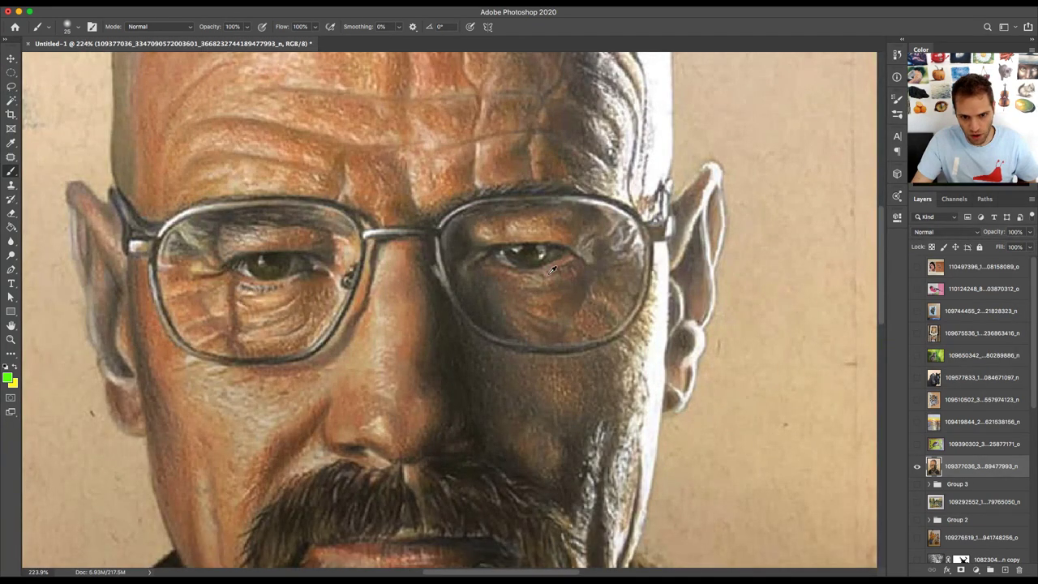
pyautogui.scroll(-5, 552, 269)
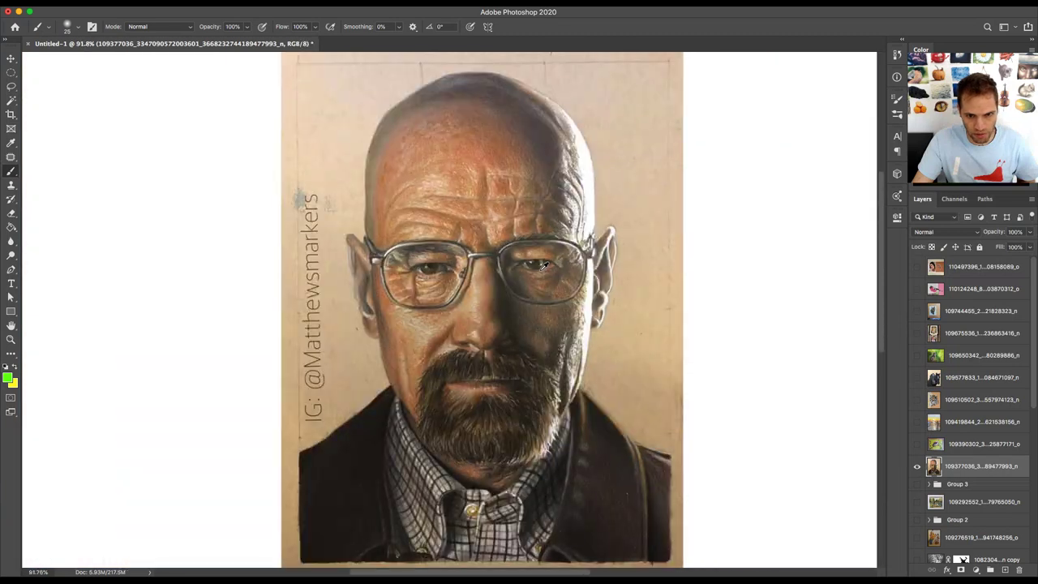
pyautogui.scroll(5, 545, 265)
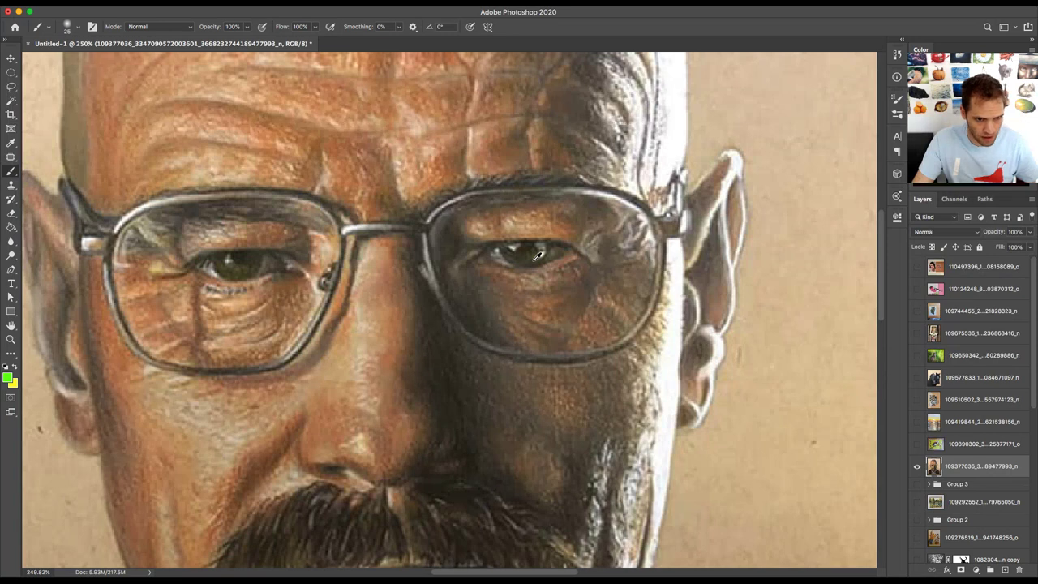
pyautogui.scroll(-4, 537, 256)
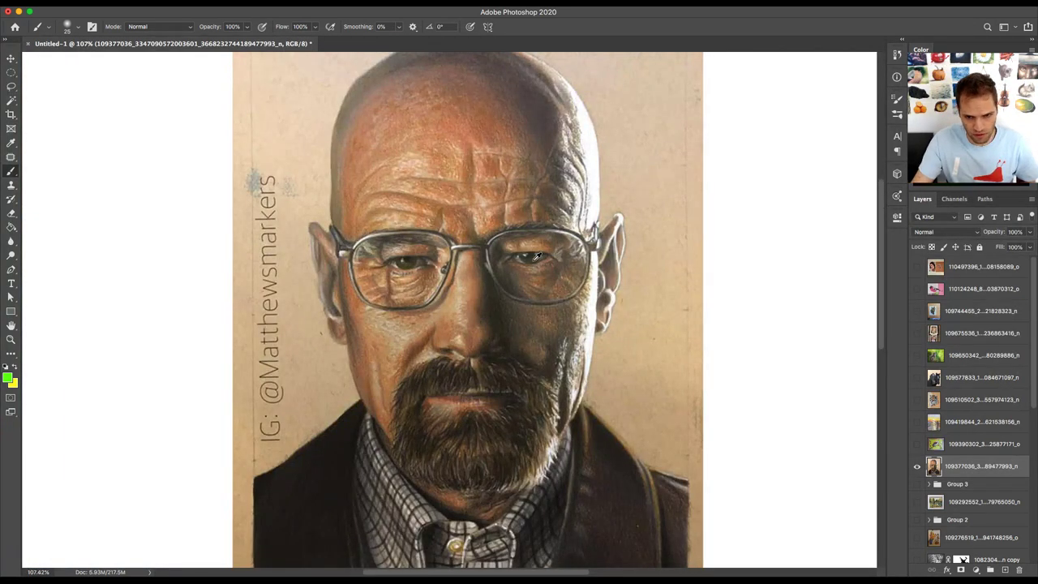
pyautogui.scroll(-3, 537, 257)
pyautogui.scroll(2, 547, 269)
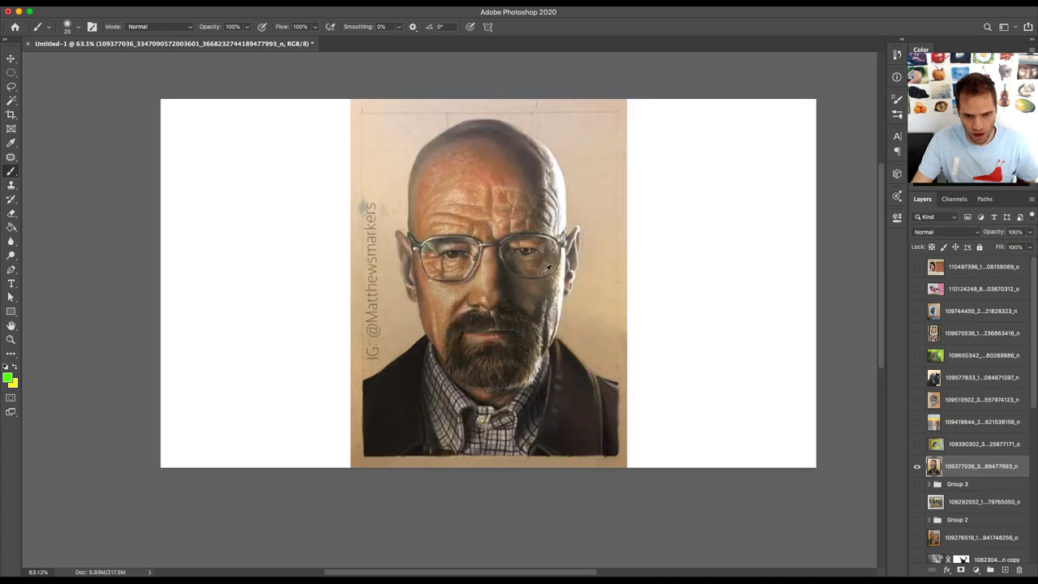
pyautogui.press('z')
pyautogui.rightClick(535, 265)
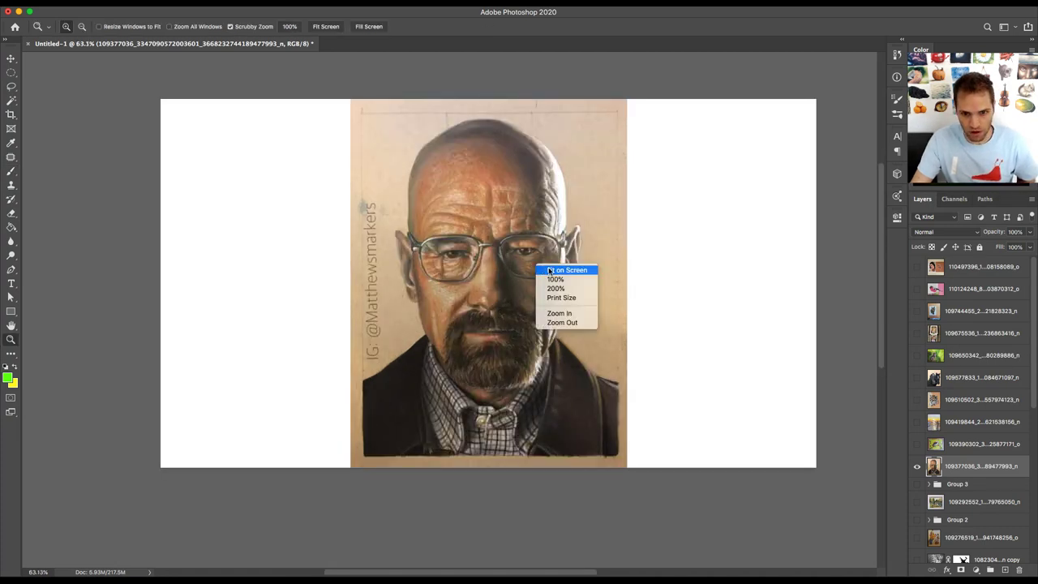
pyautogui.click(571, 269)
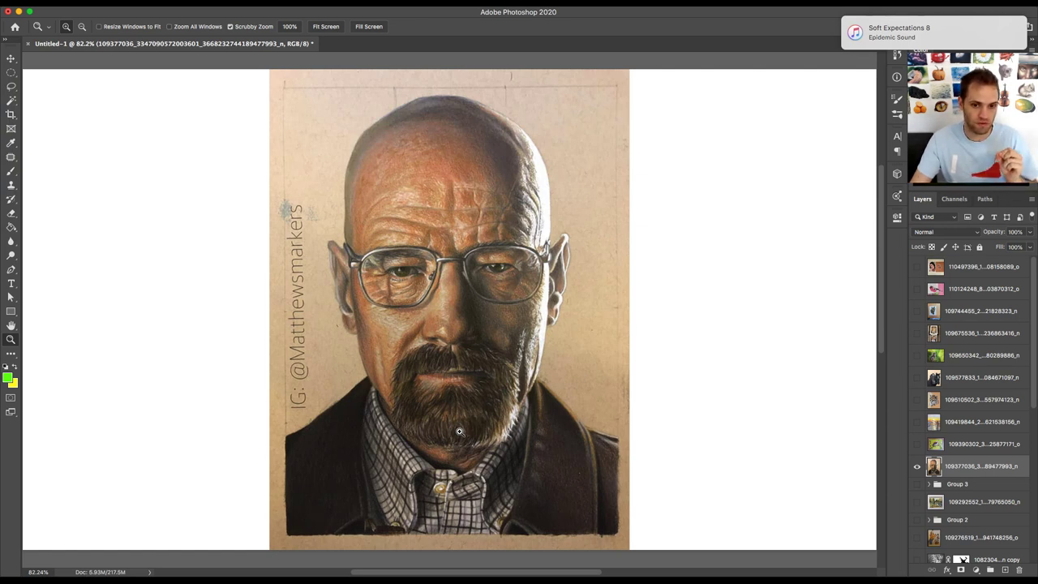
# - Show the kookaburra painting instead of the portrait, and hide the black horse drawing just above the Background layer
pyautogui.click(917, 467)
pyautogui.click(917, 445)
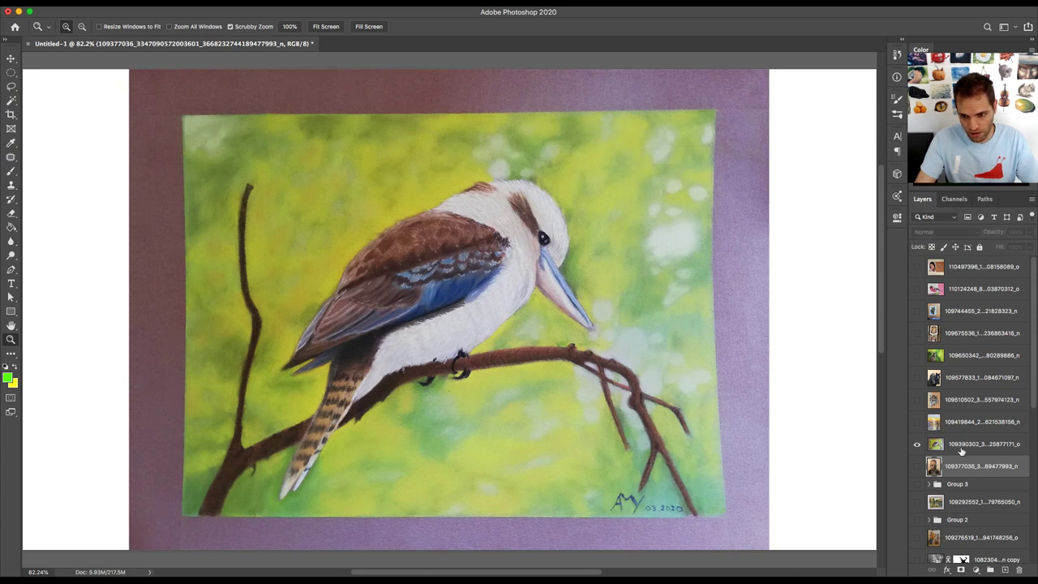
pyautogui.scroll(-3, 985, 455)
pyautogui.scroll(-7, 985, 456)
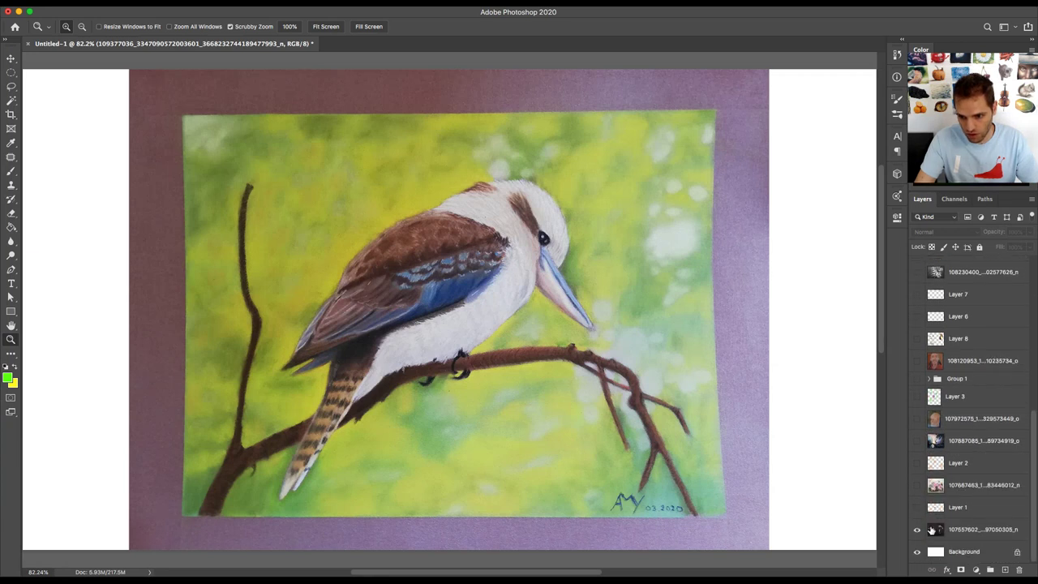
pyautogui.scroll(10, 970, 492)
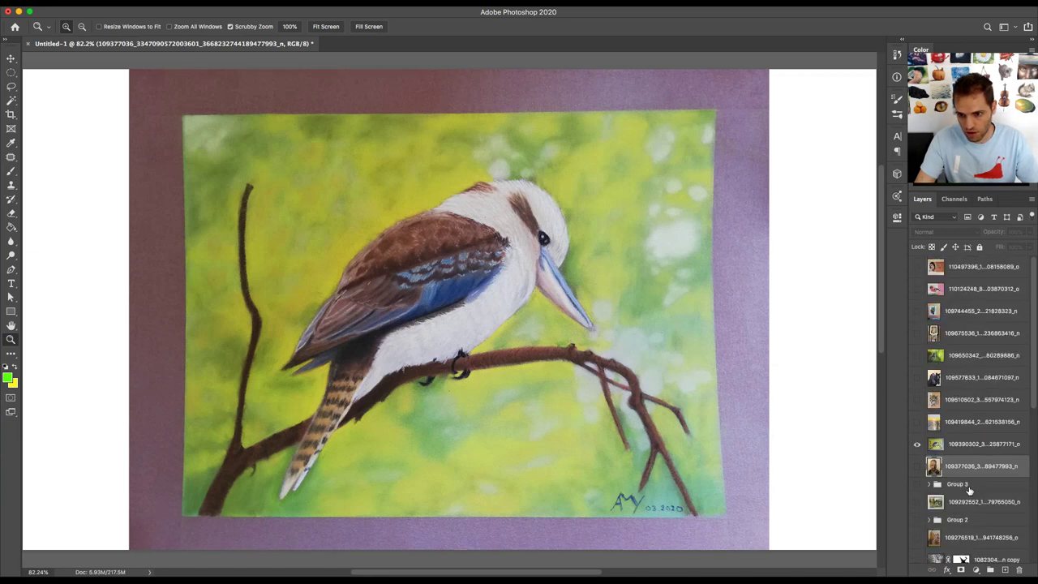
pyautogui.click(917, 443)
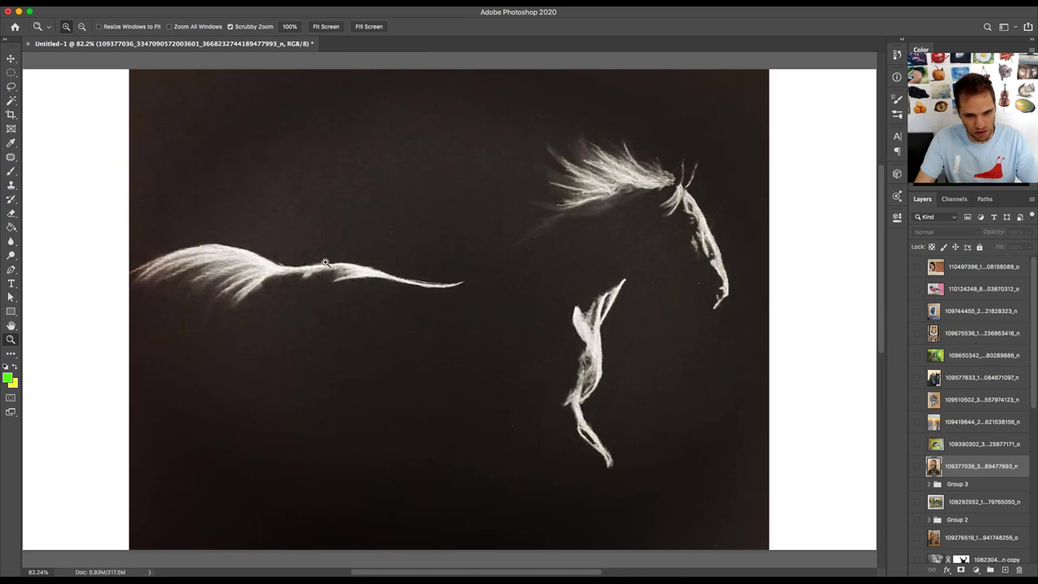
pyautogui.scroll(-10, 920, 413)
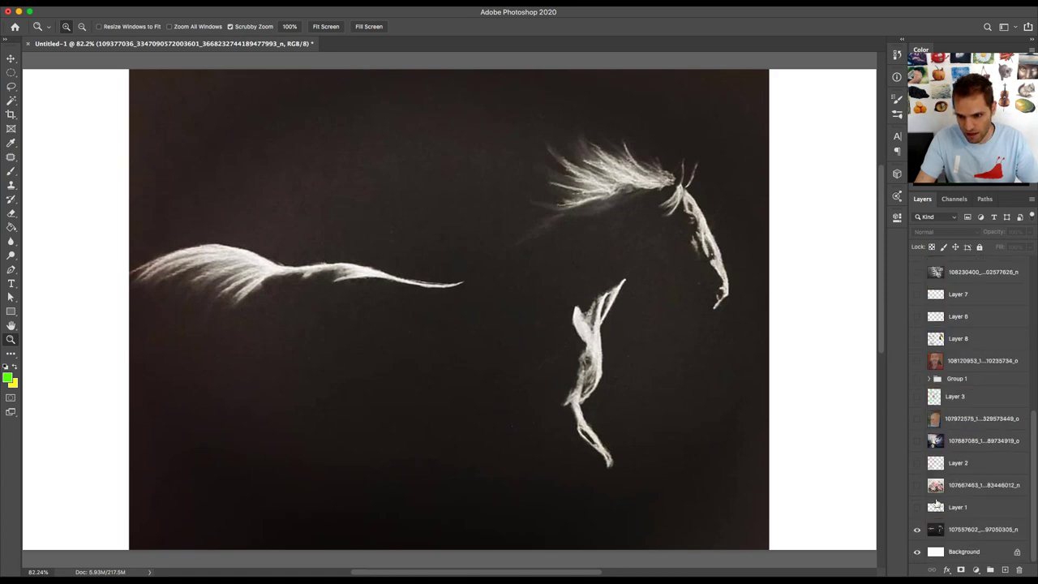
pyautogui.click(918, 533)
pyautogui.scroll(10, 988, 417)
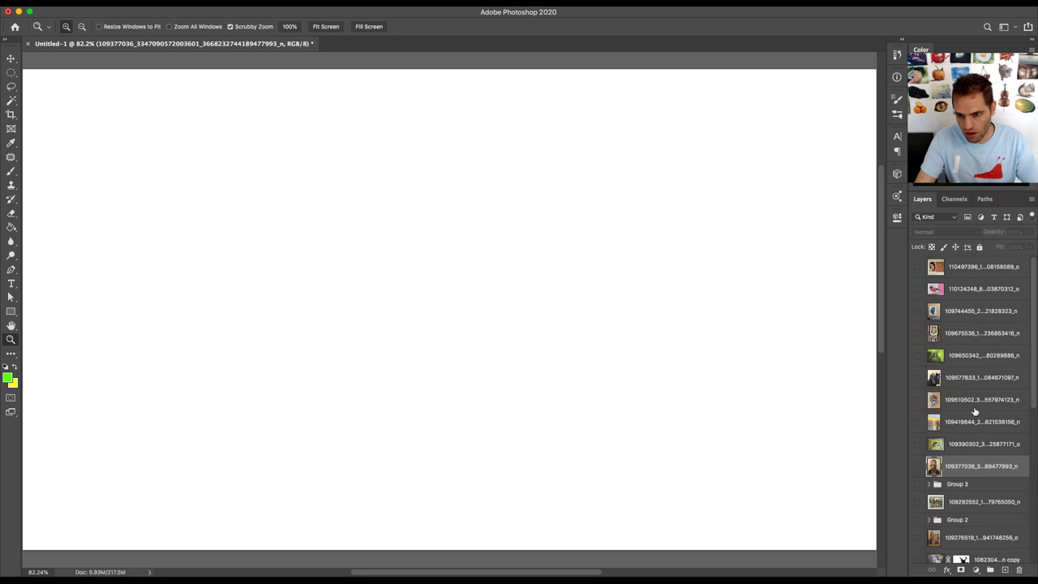
pyautogui.click(917, 444)
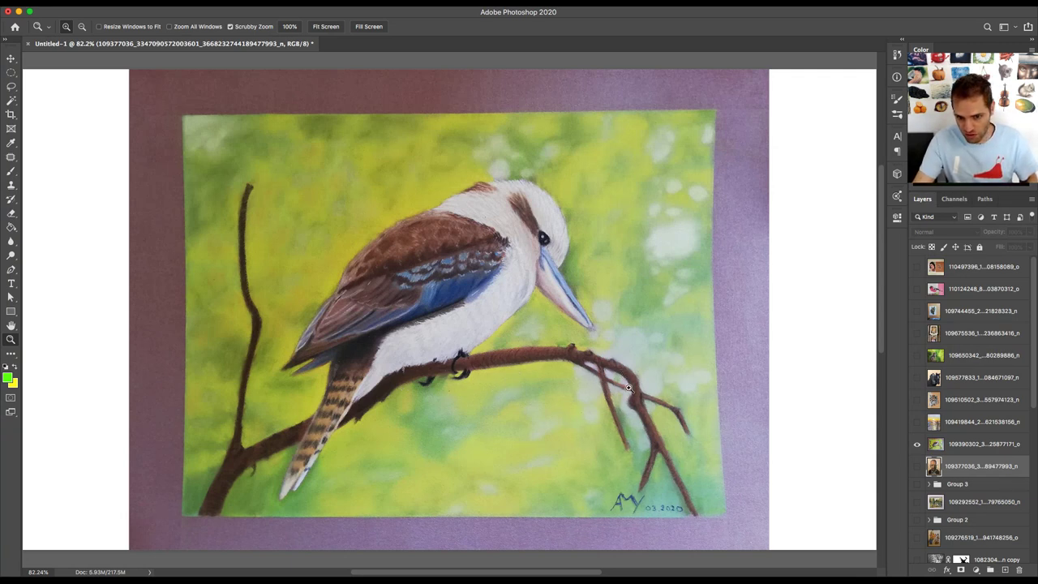
# - Duplicate the kookaburra painting's layer and reduce the copy's saturation to -30 with Hue/Saturation
pyautogui.click(967, 442)
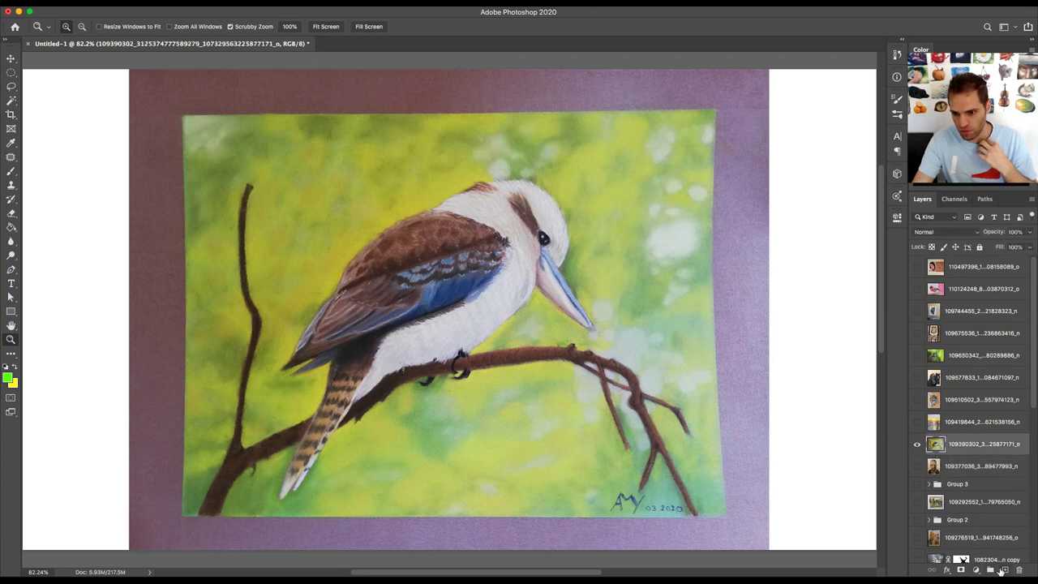
pyautogui.press('super+j')
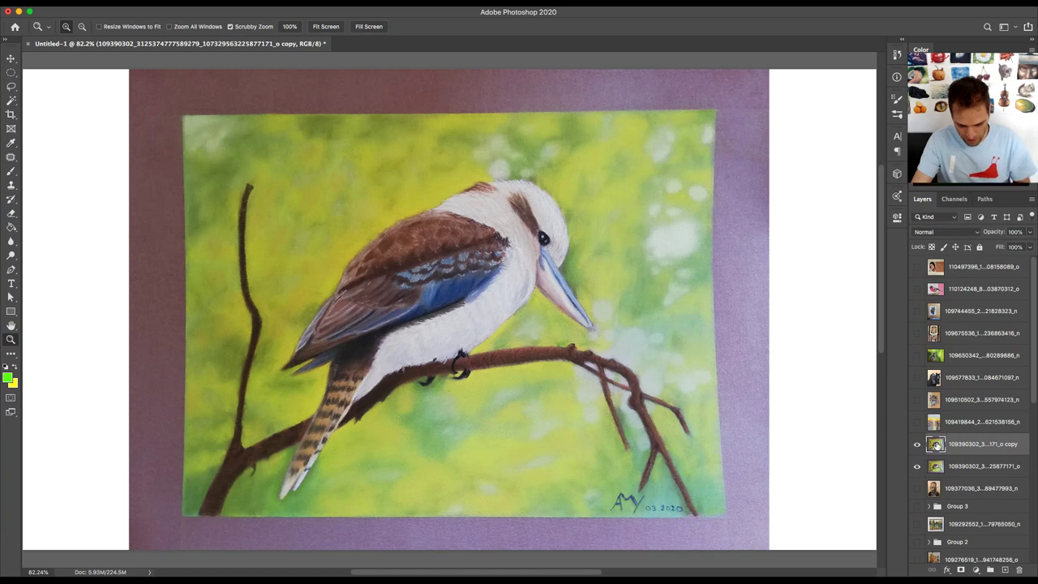
pyautogui.press('super+u')
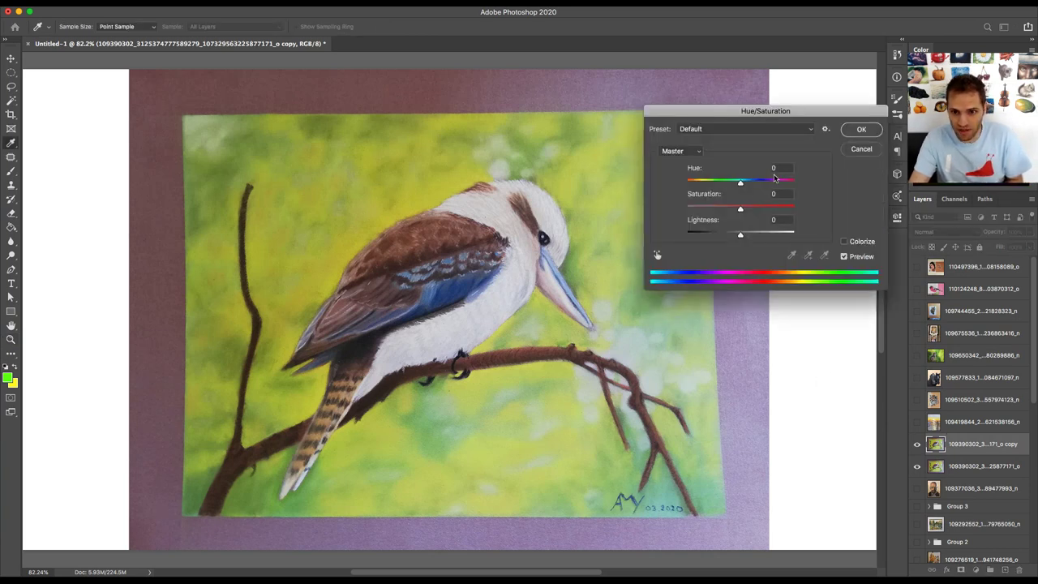
pyautogui.moveTo(740, 209); pyautogui.dragTo(725, 211)
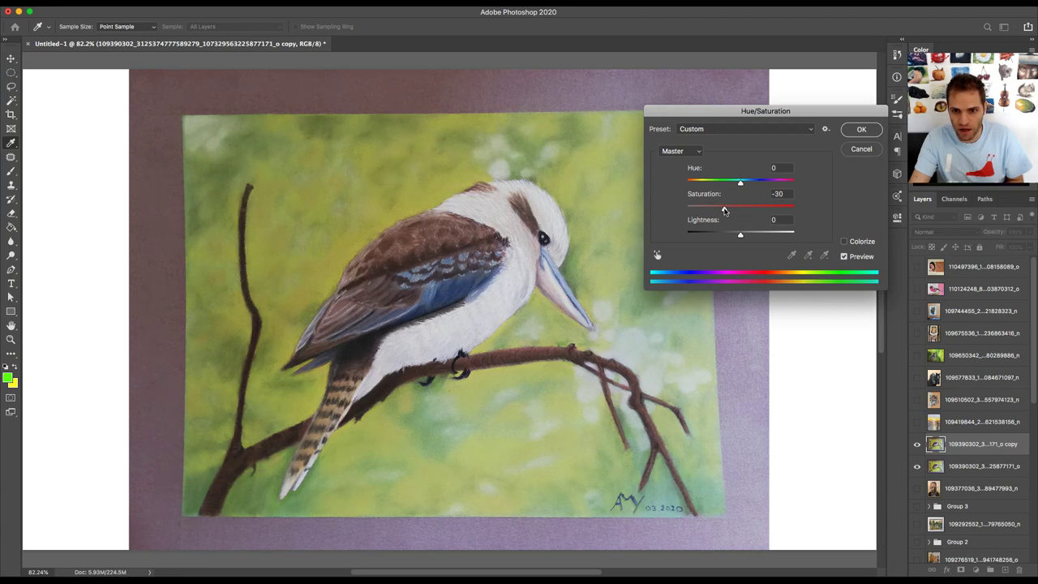
pyautogui.click(861, 129)
pyautogui.press('z')
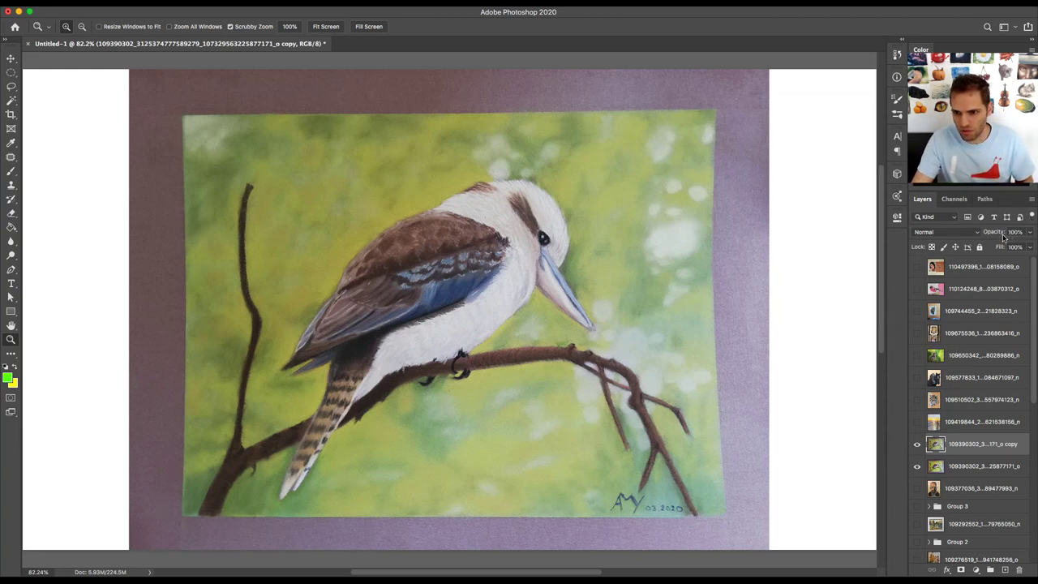
# - Add a layer mask to the desaturated kookaburra copy and paint the bird black in it to restore its original colours
pyautogui.click(961, 571)
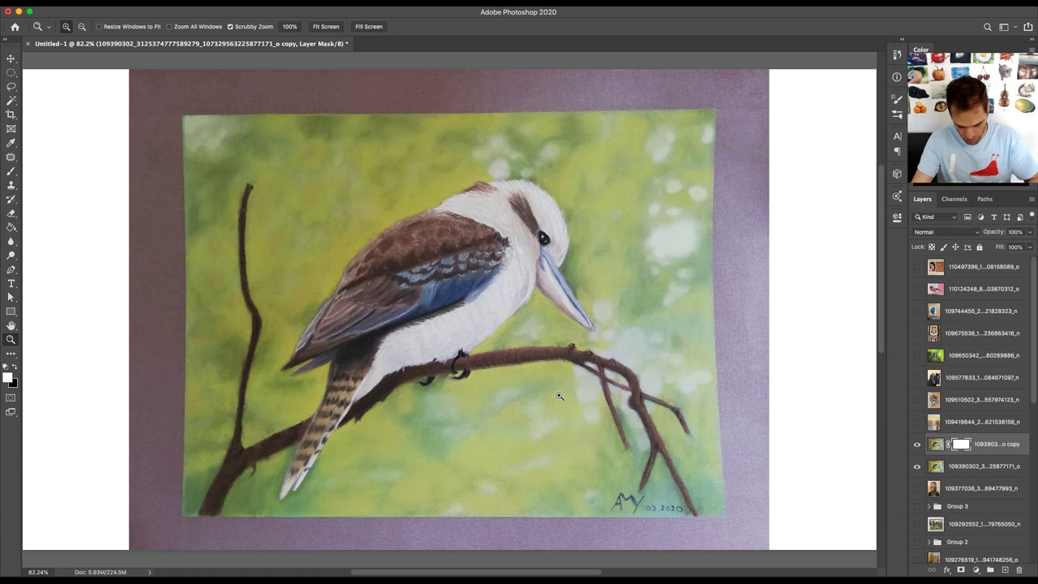
pyautogui.press('b')
pyautogui.moveTo(440, 296)
pyautogui.mouseDown()
pyautogui.moveTo(454, 298)
pyautogui.moveTo(450, 307)
pyautogui.mouseUp()
pyautogui.press('x')
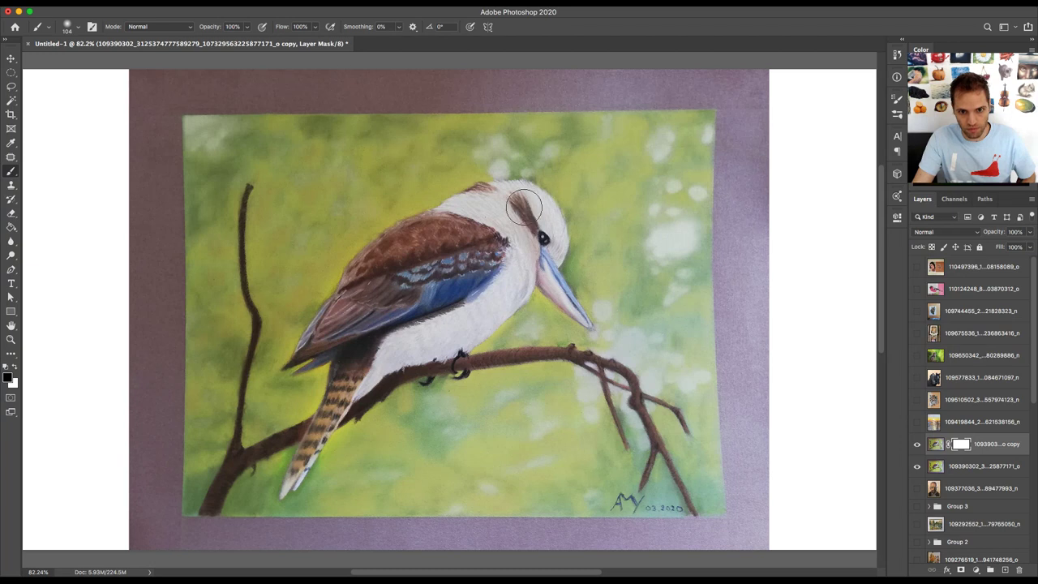
pyautogui.moveTo(466, 216)
pyautogui.mouseDown()
pyautogui.moveTo(489, 205)
pyautogui.moveTo(519, 233)
pyautogui.mouseUp()
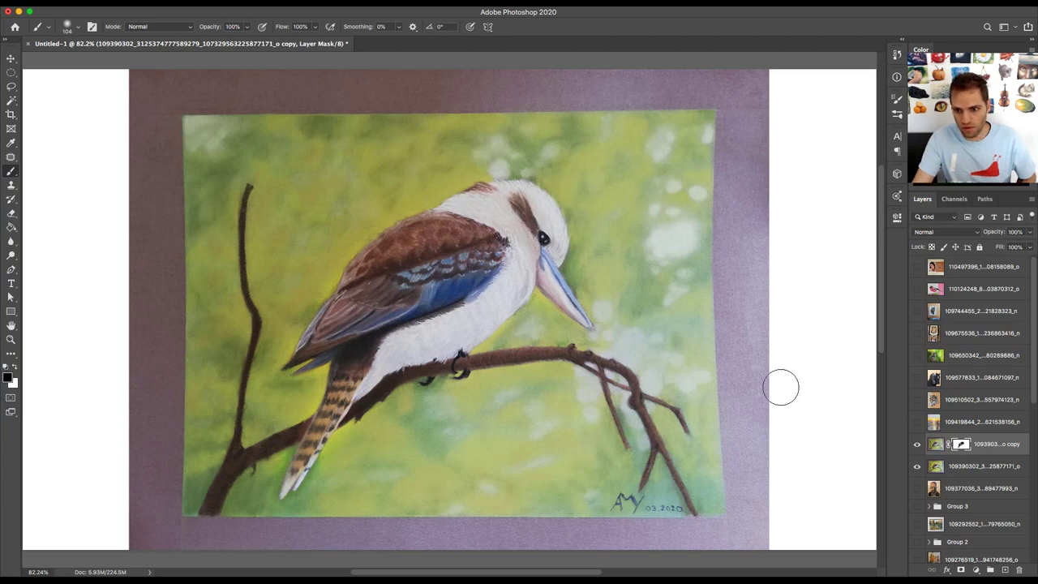
# - Compare the kookaburra painting with and without the masked, desaturated copy
pyautogui.click(917, 444)
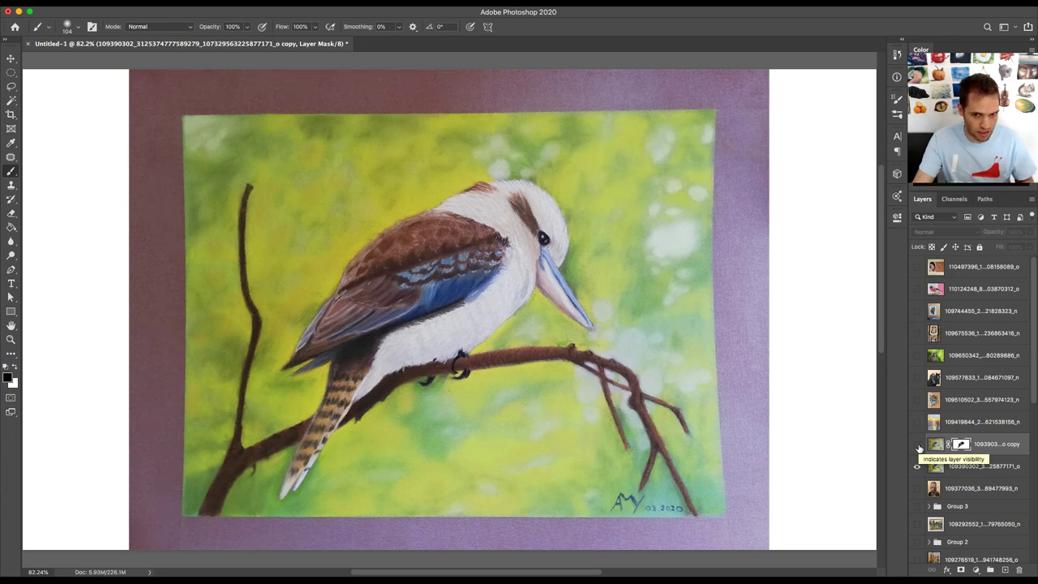
pyautogui.click(917, 444)
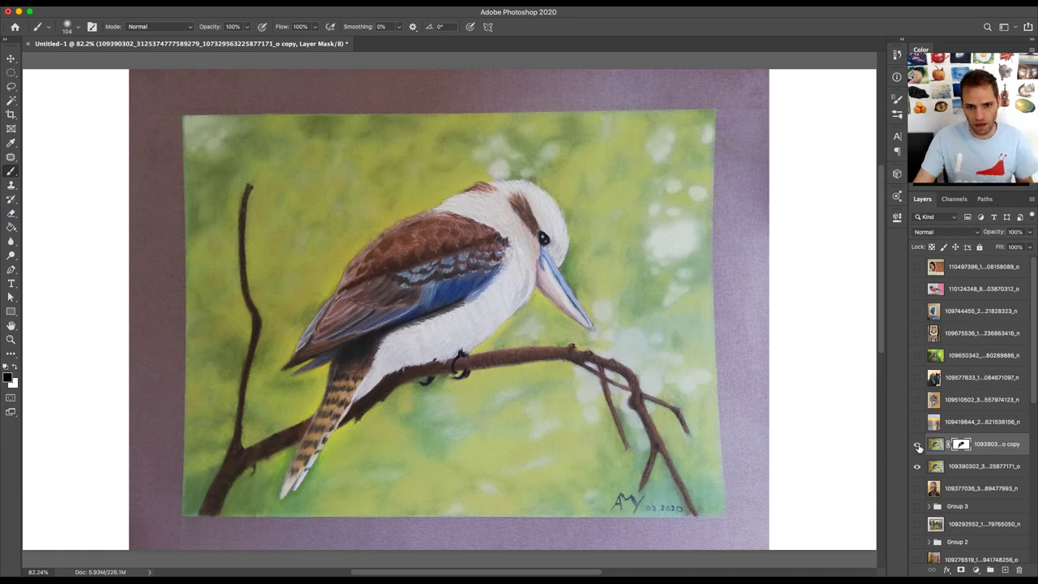
pyautogui.click(917, 444)
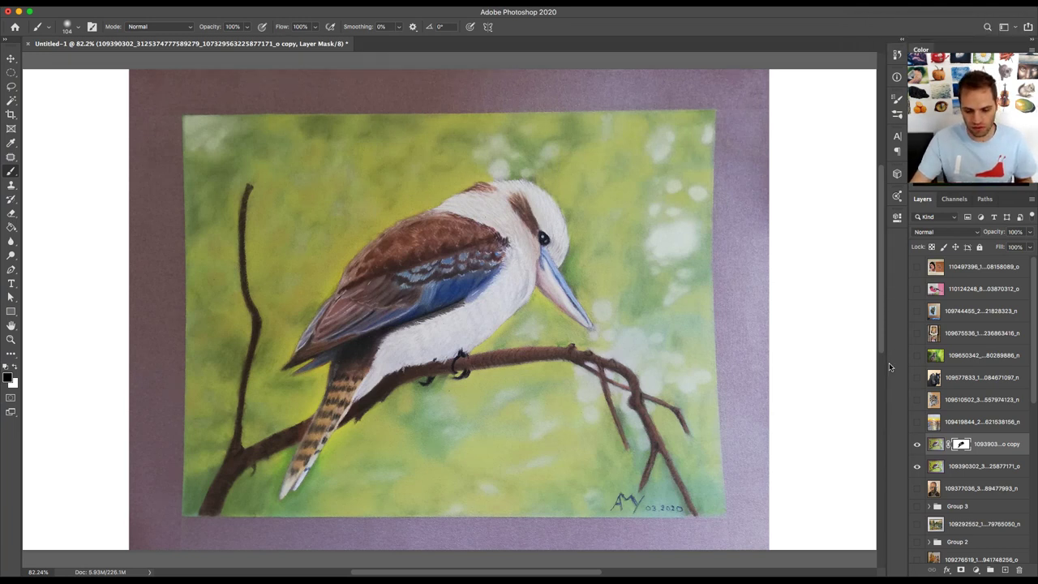
# - Hide both kookaburra layers, and show and select the painting of the man fishing at sunset
pyautogui.click(917, 445)
pyautogui.click(917, 468)
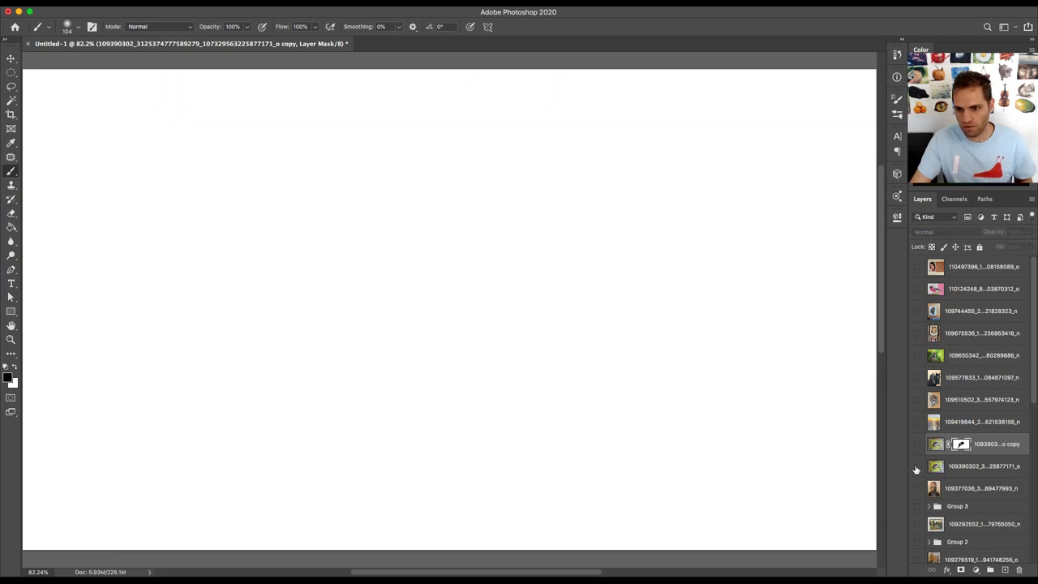
pyautogui.click(917, 424)
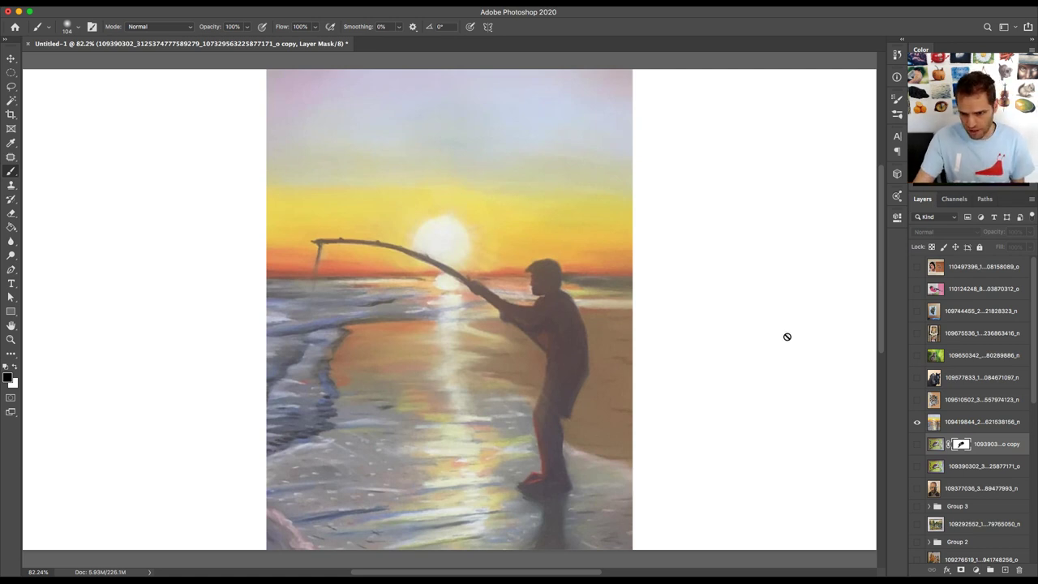
pyautogui.click(965, 422)
pyautogui.scroll(1, 669, 368)
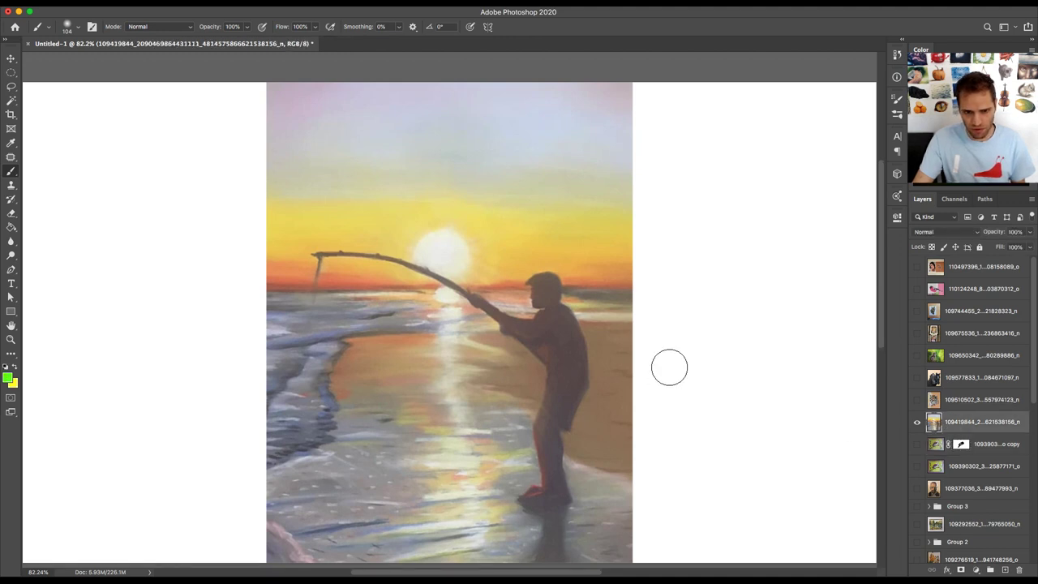
pyautogui.scroll(1, 669, 367)
pyautogui.scroll(-2, 669, 367)
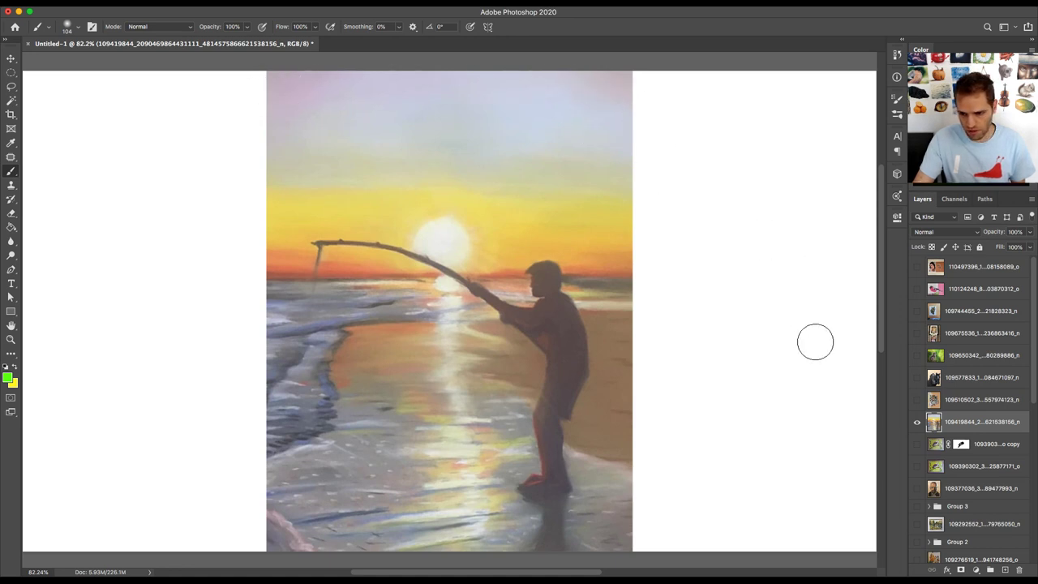
pyautogui.scroll(-1, 793, 346)
pyautogui.hscroll(1, 793, 347)
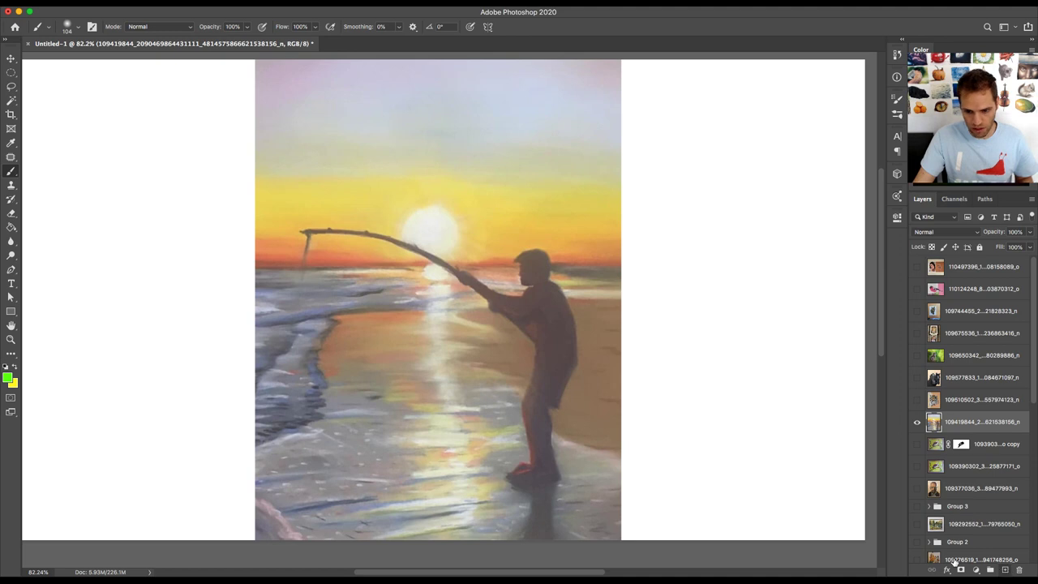
# - Add a layer and paint the fisherman as a uniform silhouette in a dark brown sampled from his body
pyautogui.click(1005, 570)
pyautogui.keyDown('alt'); pyautogui.click(560, 323); pyautogui.keyUp('alt')
pyautogui.press('[')
pyautogui.press('[')
pyautogui.press('[')
pyautogui.moveTo(532, 264)
pyautogui.mouseDown()
pyautogui.moveTo(559, 327)
pyautogui.moveTo(542, 401)
pyautogui.moveTo(537, 305)
pyautogui.moveTo(504, 307)
pyautogui.moveTo(538, 335)
pyautogui.moveTo(561, 381)
pyautogui.moveTo(537, 416)
pyautogui.moveTo(539, 477)
pyautogui.mouseUp()
pyautogui.press('[')
pyautogui.press('[')
pyautogui.press('[')
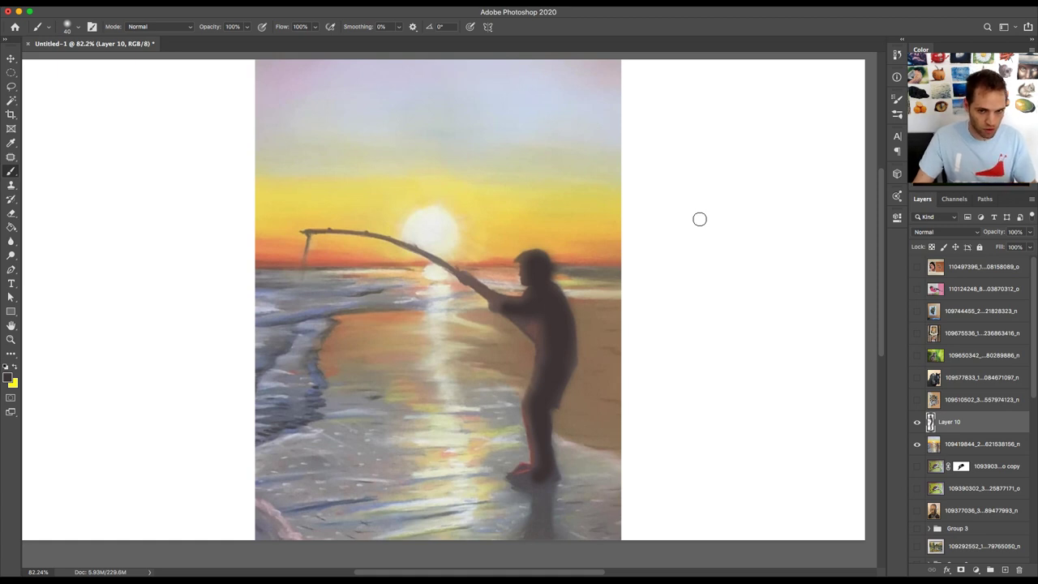
# - Scribble a dark test stroke beside the sunset painting, undo it, and compare the painting without and with the repainted silhouette
pyautogui.moveTo(687, 273)
pyautogui.mouseDown()
pyautogui.moveTo(689, 308)
pyautogui.moveTo(730, 399)
pyautogui.moveTo(775, 360)
pyautogui.mouseUp()
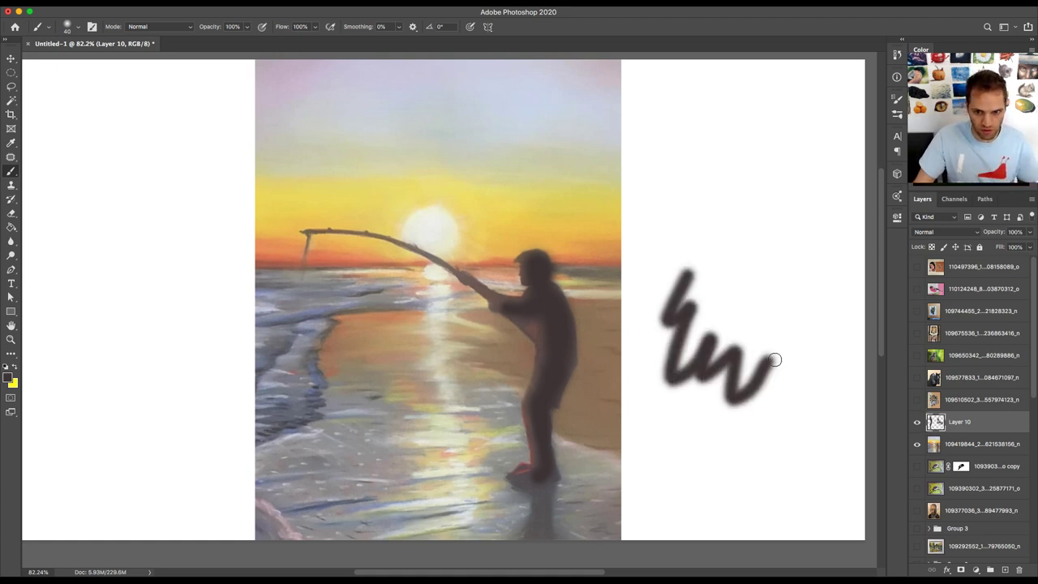
pyautogui.press('super+z')
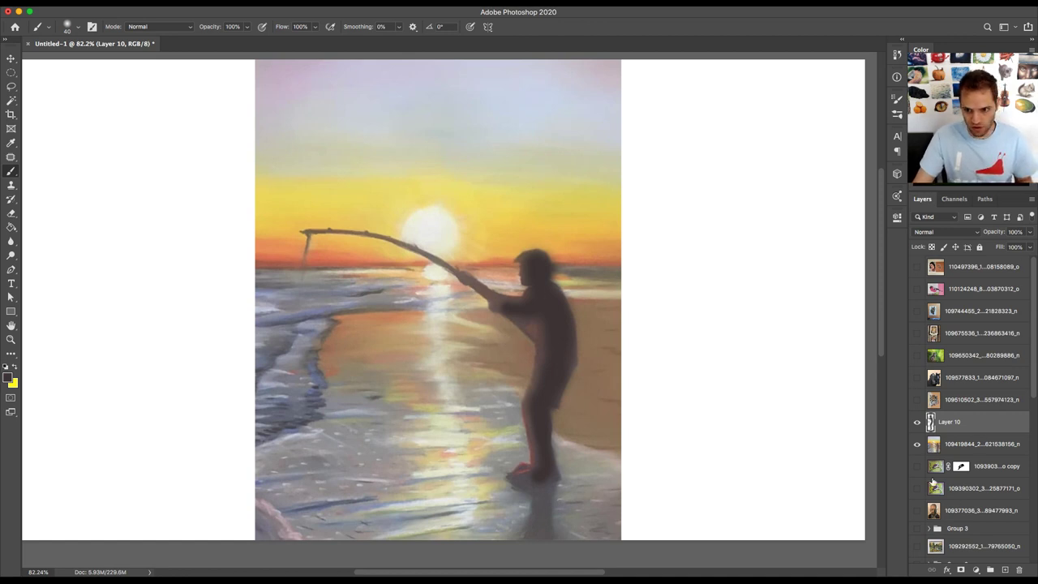
pyautogui.click(917, 422)
pyautogui.click(917, 422)
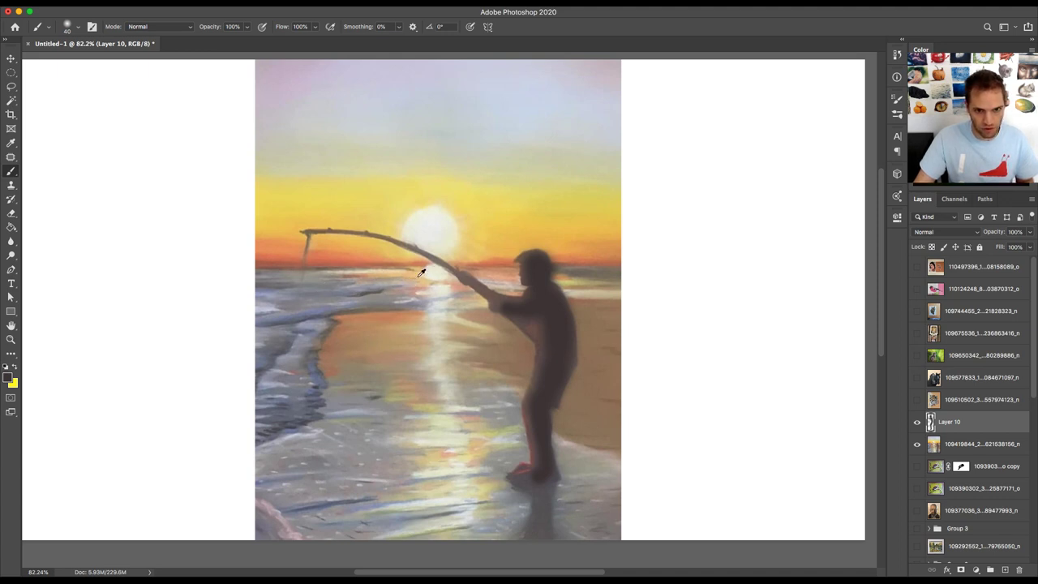
pyautogui.click(12, 241)
pyautogui.click(40, 241)
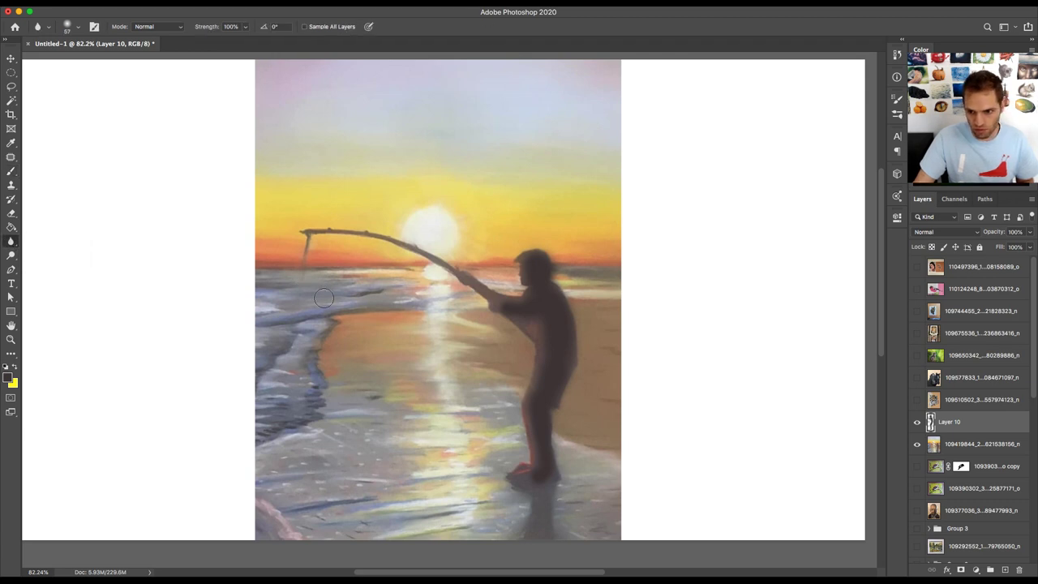
pyautogui.click(951, 443)
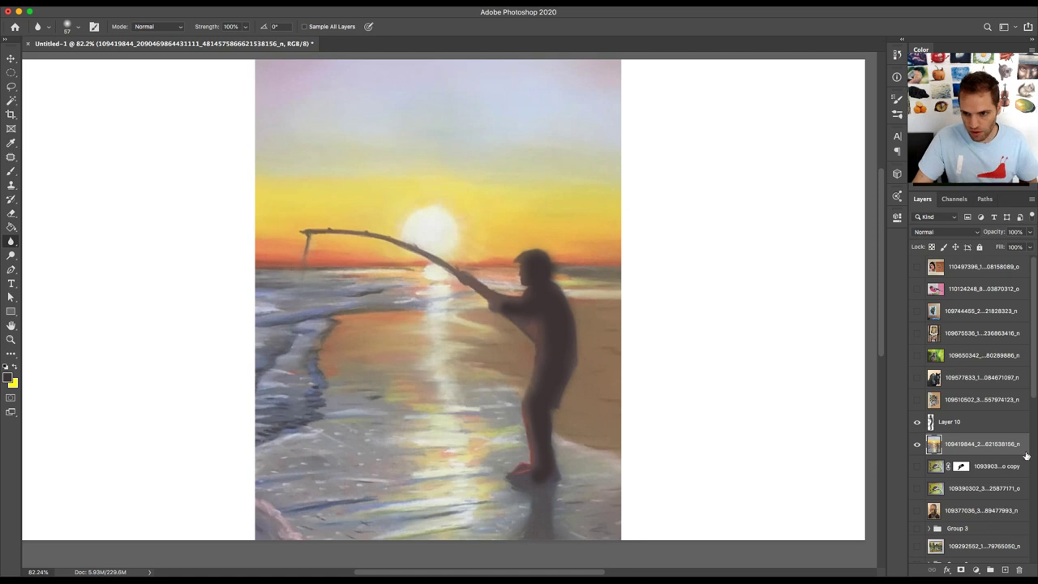
pyautogui.click(993, 426)
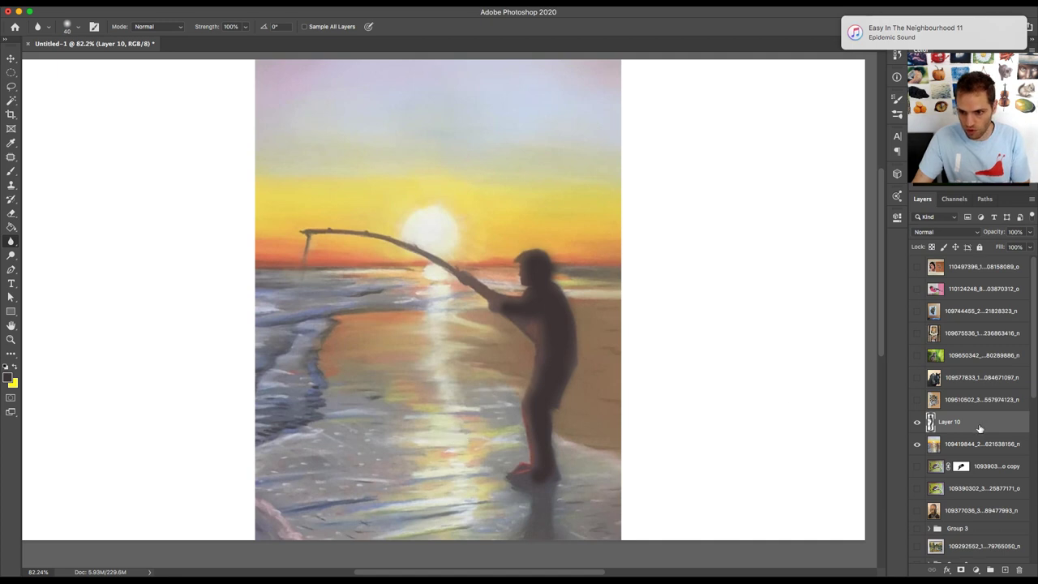
# - On a new layer, draw five roughly horizontal green strokes with a 15 px brush across the sun's reflection in the foreground water
pyautogui.click(1004, 570)
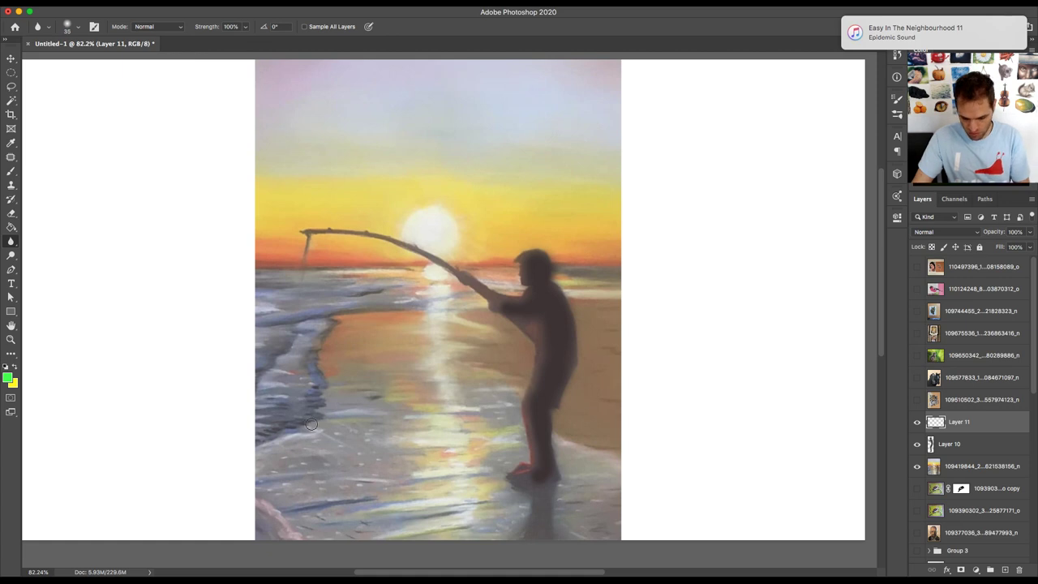
pyautogui.press('[')
pyautogui.press('[')
pyautogui.press('[')
pyautogui.press('[')
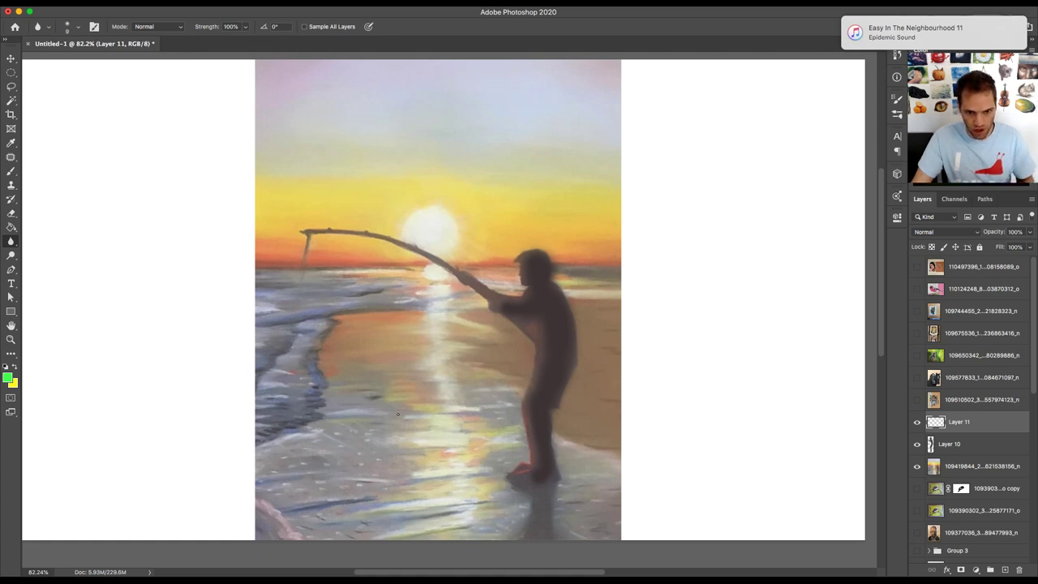
pyautogui.press('b')
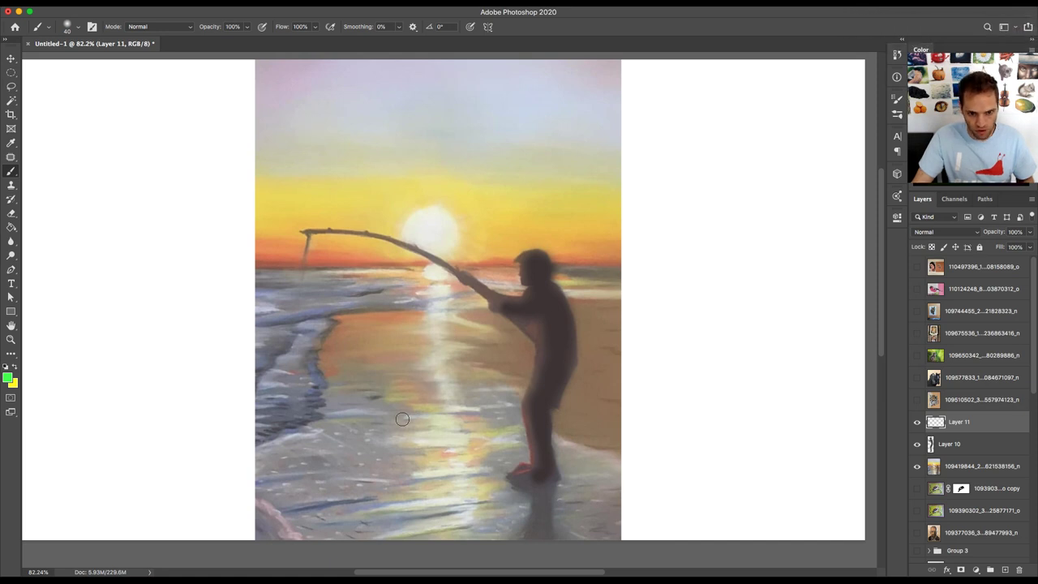
pyautogui.press('[')
pyautogui.press('[')
pyautogui.moveTo(396, 417); pyautogui.dragTo(489, 416)
pyautogui.moveTo(385, 445); pyautogui.dragTo(478, 445)
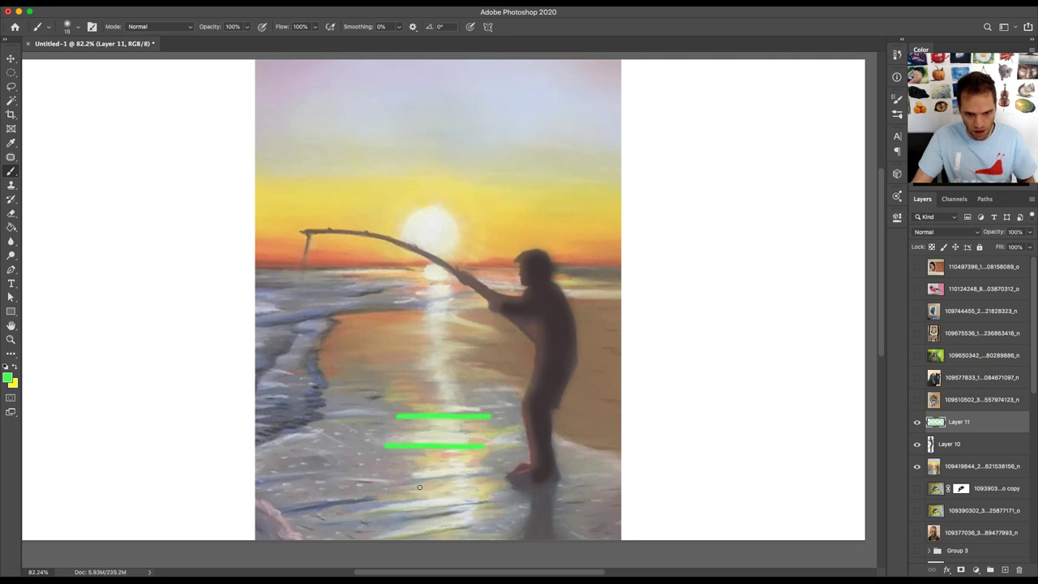
pyautogui.moveTo(392, 484); pyautogui.dragTo(495, 472)
pyautogui.moveTo(374, 516); pyautogui.dragTo(486, 495)
pyautogui.moveTo(399, 537); pyautogui.dragTo(476, 523)
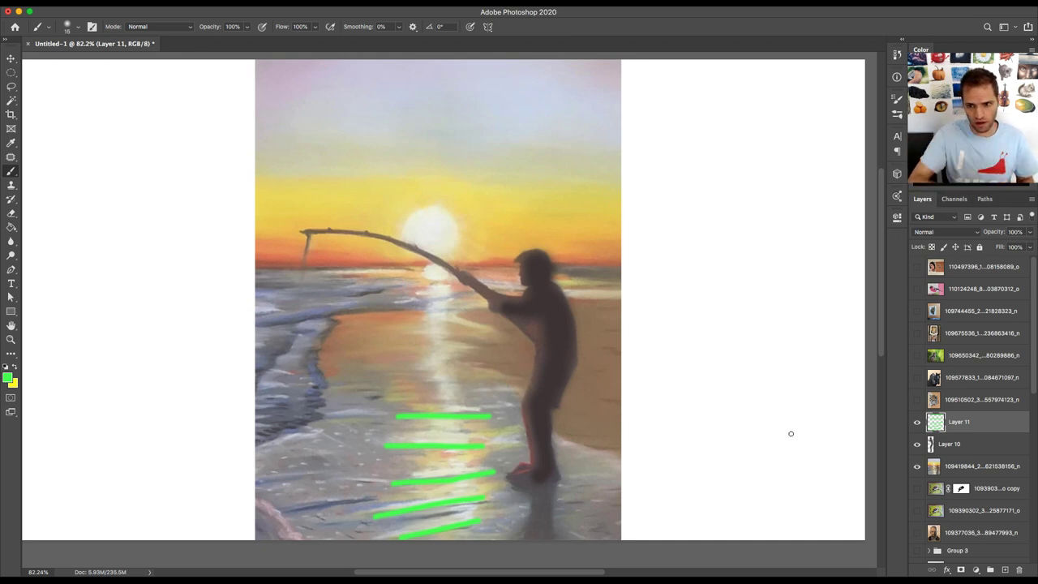
# - Hide the sunset painting with its silhouette and green stroke layers, and show and select the tiger drawing
pyautogui.click(917, 423)
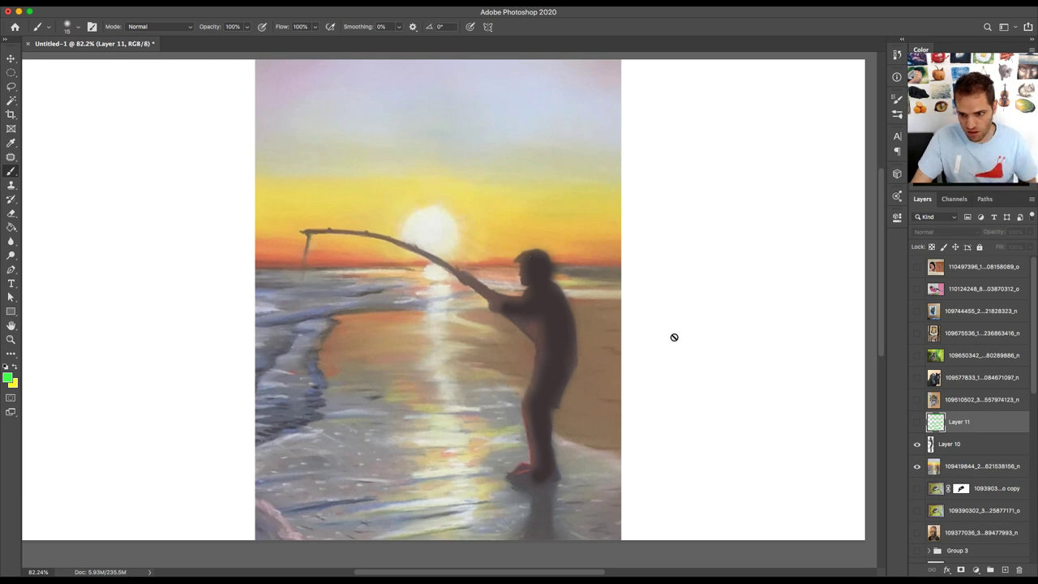
pyautogui.click(918, 423)
pyautogui.moveTo(917, 442)
pyautogui.mouseDown()
pyautogui.moveTo(917, 465)
pyautogui.moveTo(917, 408)
pyautogui.mouseUp()
pyautogui.click(917, 405)
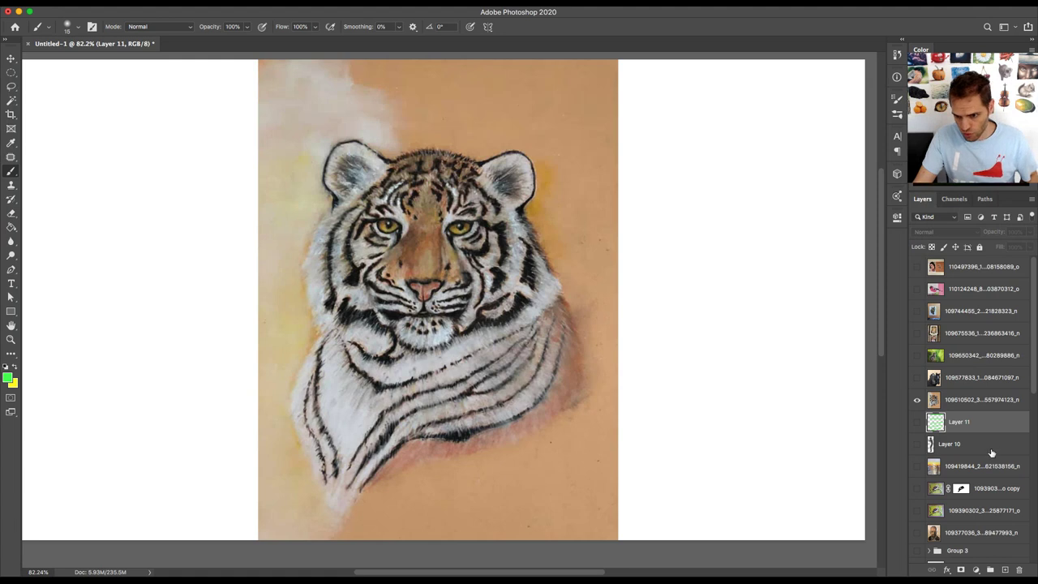
pyautogui.click(961, 399)
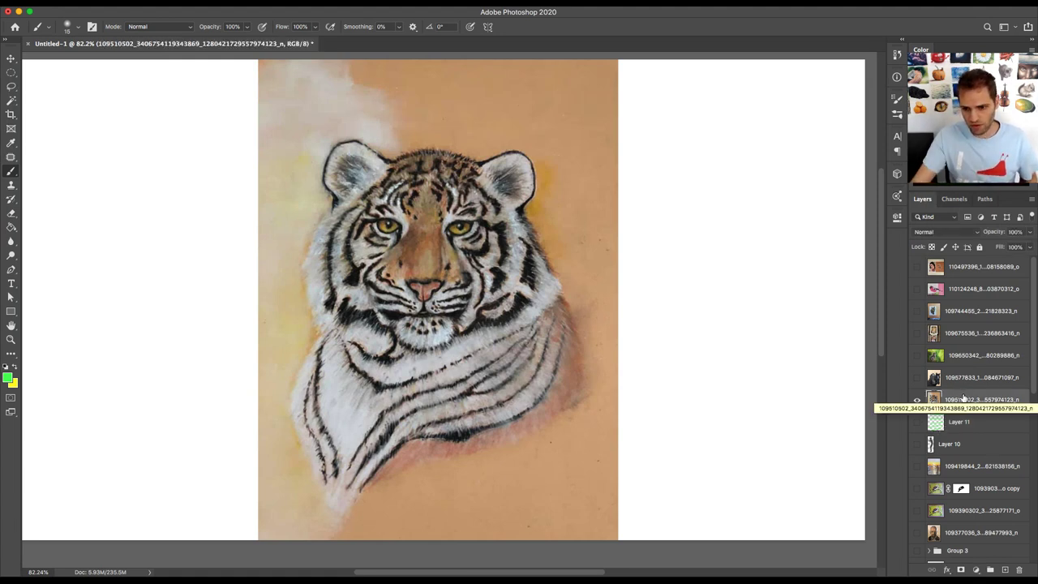
# - On a new layer, shade the upper part of both tiger eyes in a sampled dark colour at 10% brush opacity
pyautogui.click(1005, 570)
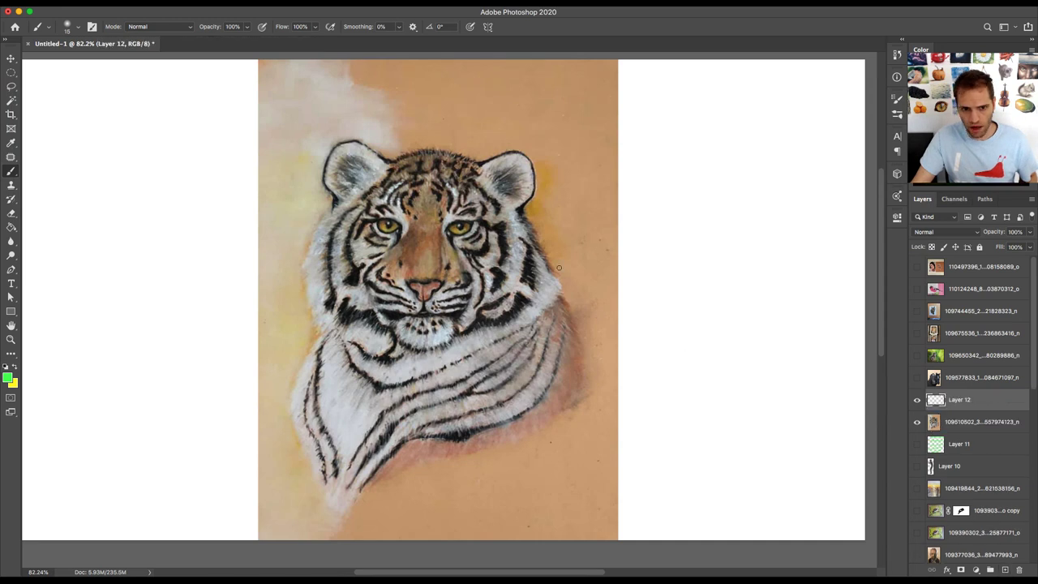
pyautogui.moveTo(459, 221)
pyautogui.mouseDown()
pyautogui.moveTo(470, 232)
pyautogui.moveTo(454, 226)
pyautogui.mouseUp()
pyautogui.click(246, 27)
pyautogui.moveTo(246, 38); pyautogui.dragTo(202, 40)
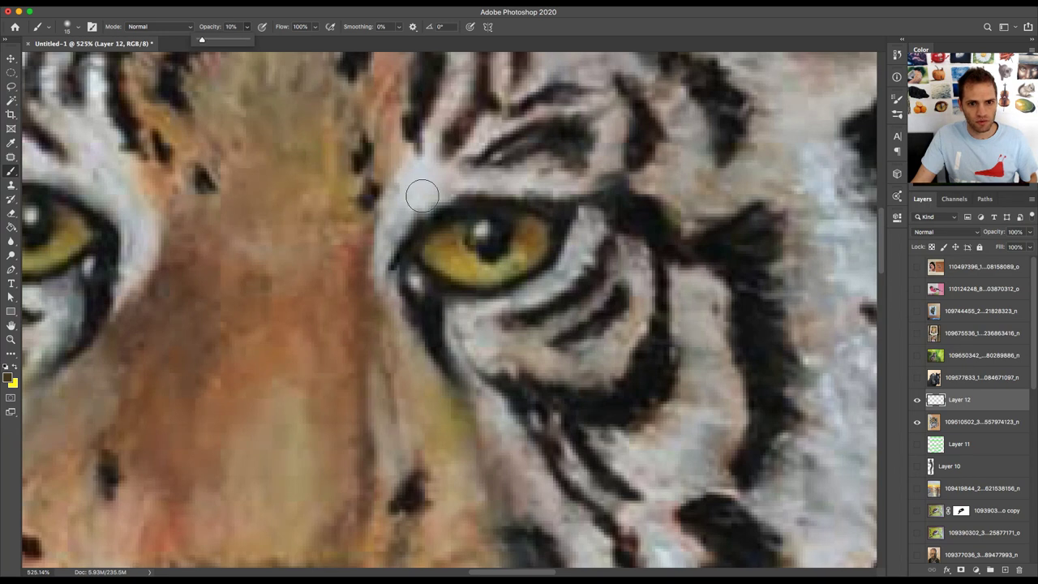
pyautogui.click(461, 233)
pyautogui.keyDown('alt'); pyautogui.click(458, 213); pyautogui.keyUp('alt')
pyautogui.moveTo(451, 232)
pyautogui.mouseDown()
pyautogui.moveTo(462, 229)
pyautogui.moveTo(440, 232)
pyautogui.moveTo(540, 226)
pyautogui.mouseUp()
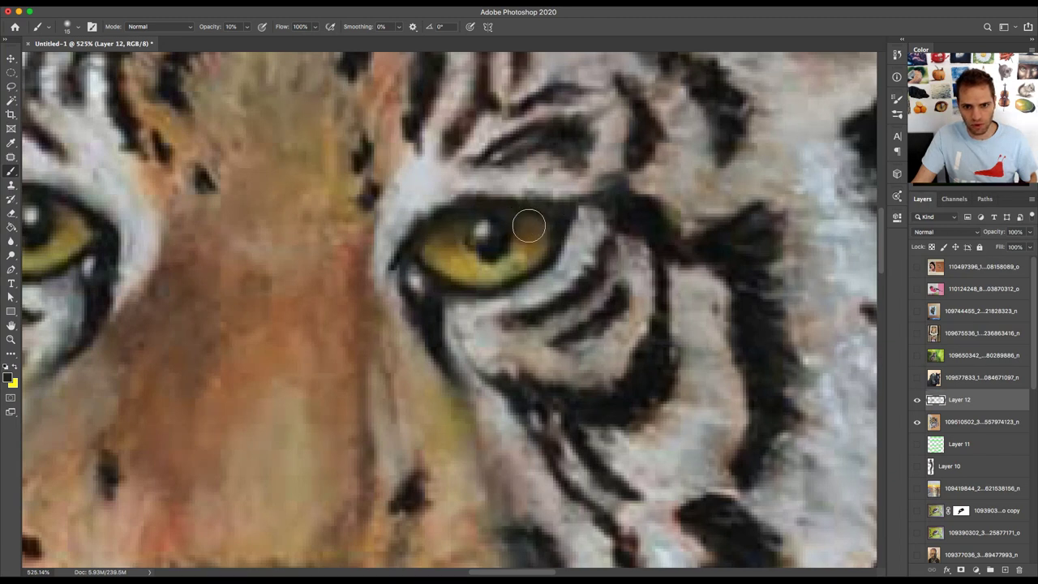
pyautogui.hscroll(-5, 356, 240)
pyautogui.moveTo(284, 235)
pyautogui.mouseDown()
pyautogui.moveTo(250, 206)
pyautogui.moveTo(288, 236)
pyautogui.moveTo(237, 213)
pyautogui.moveTo(169, 213)
pyautogui.moveTo(204, 207)
pyautogui.mouseUp()
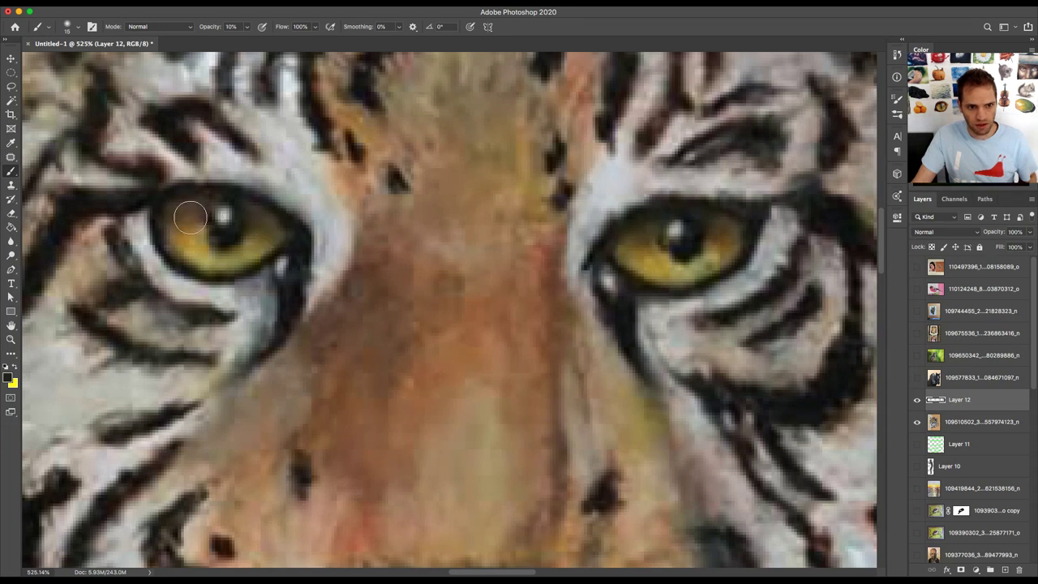
# - Compare the whole tiger drawing with and without the new eye shading
pyautogui.scroll(-10, 631, 301)
pyautogui.hscroll(3, 672, 321)
pyautogui.click(918, 400)
pyautogui.click(918, 401)
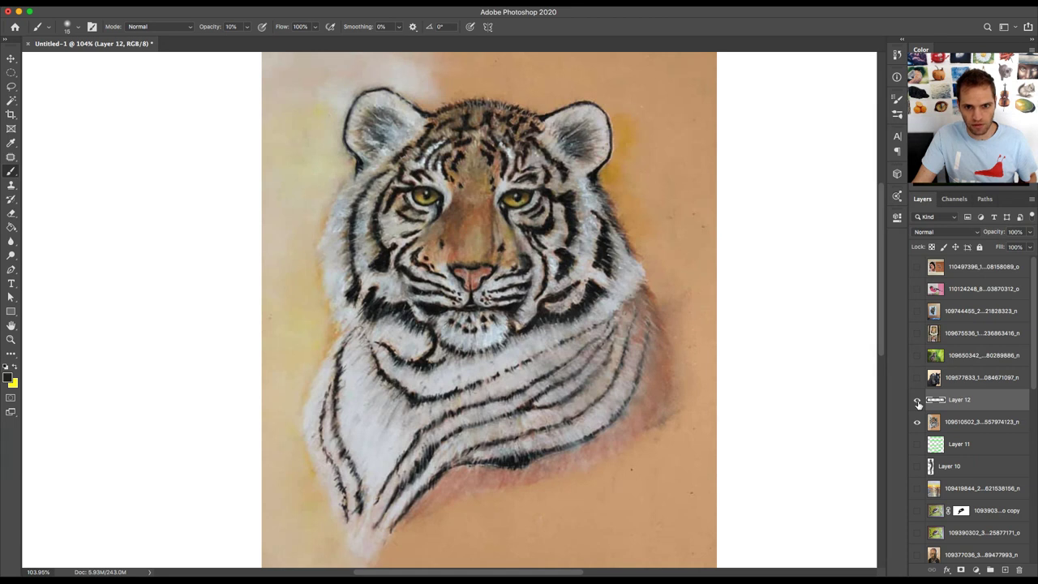
pyautogui.click(918, 402)
pyautogui.click(918, 402)
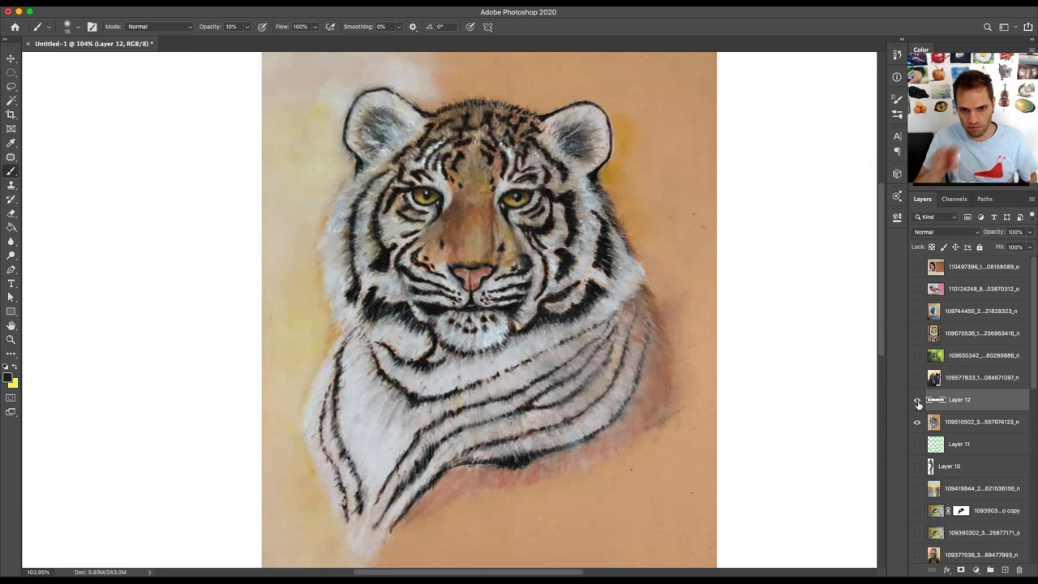
# - Hide the eye shading layer and the tiger drawing
pyautogui.click(918, 402)
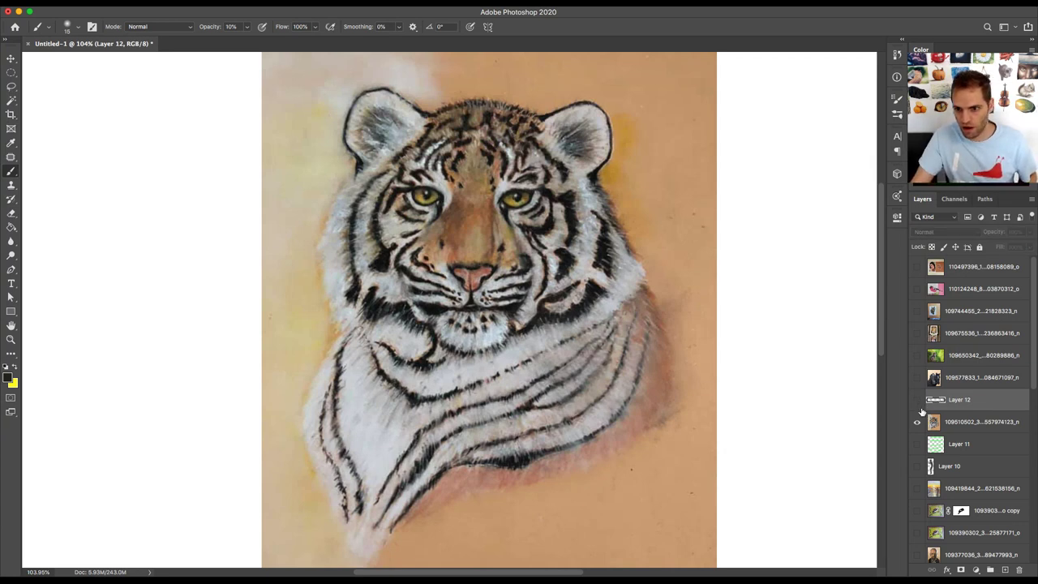
pyautogui.press('z')
pyautogui.rightClick(591, 316)
pyautogui.click(593, 321)
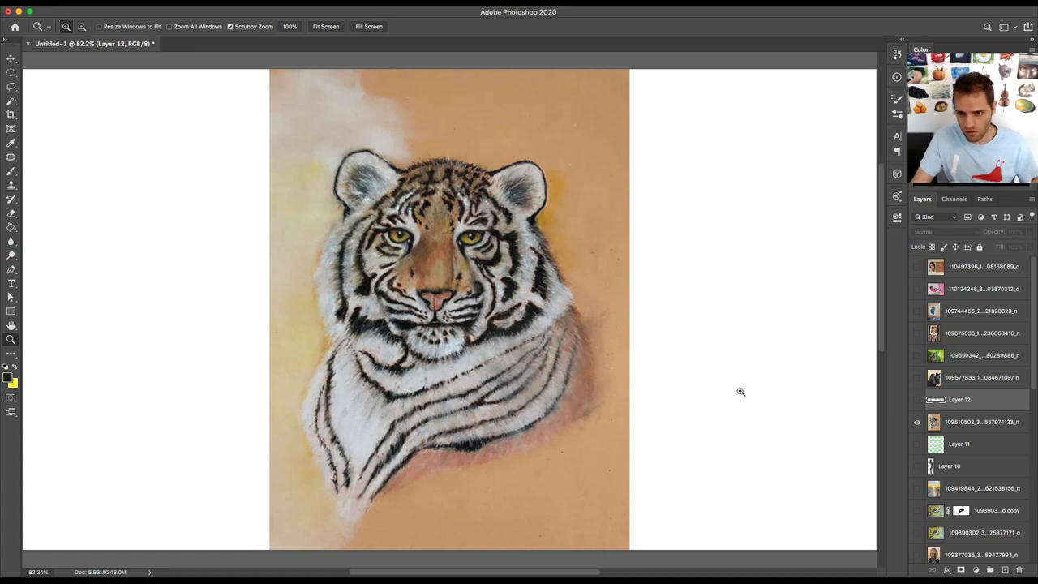
pyautogui.click(917, 422)
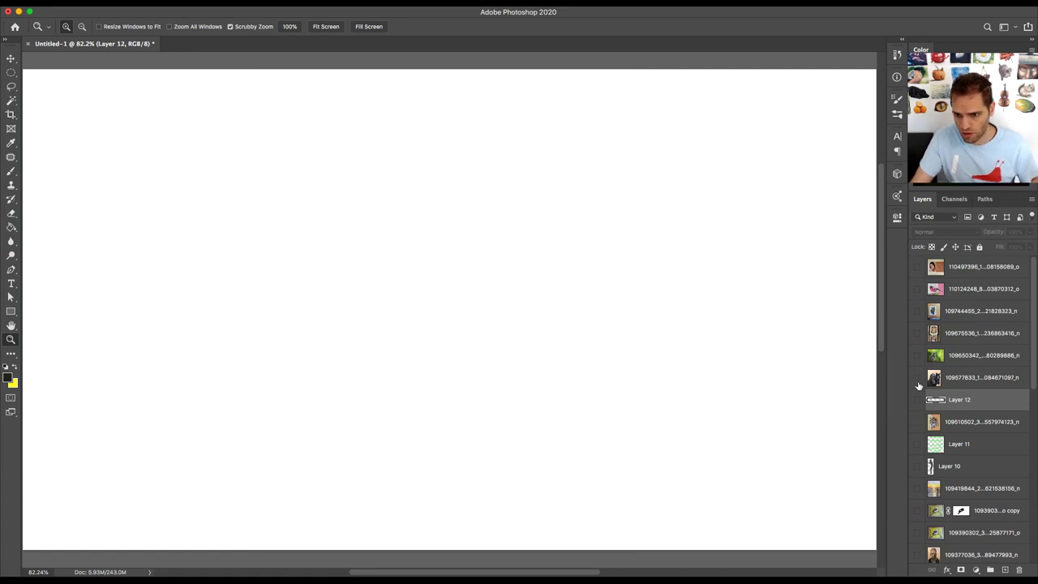
# - Show the drawing of the two horses and fit it on screen
pyautogui.click(917, 377)
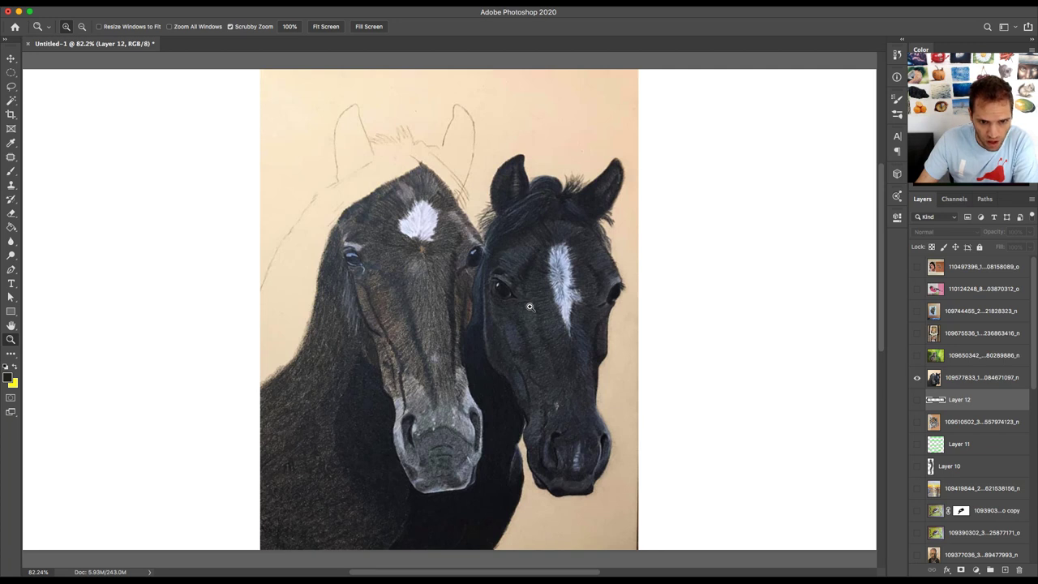
pyautogui.scroll(-2, 530, 307)
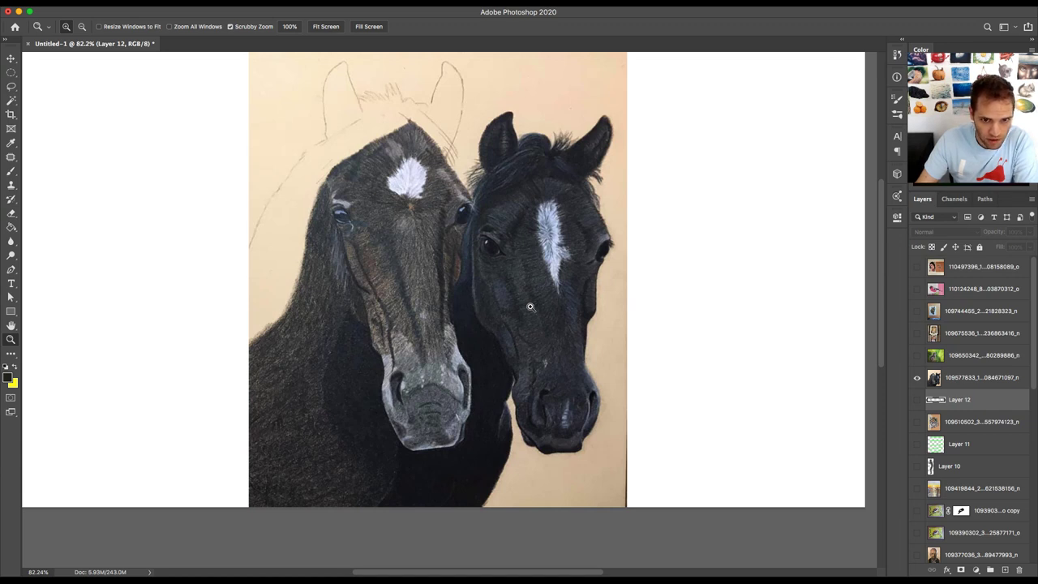
pyautogui.rightClick(571, 294)
pyautogui.click(587, 300)
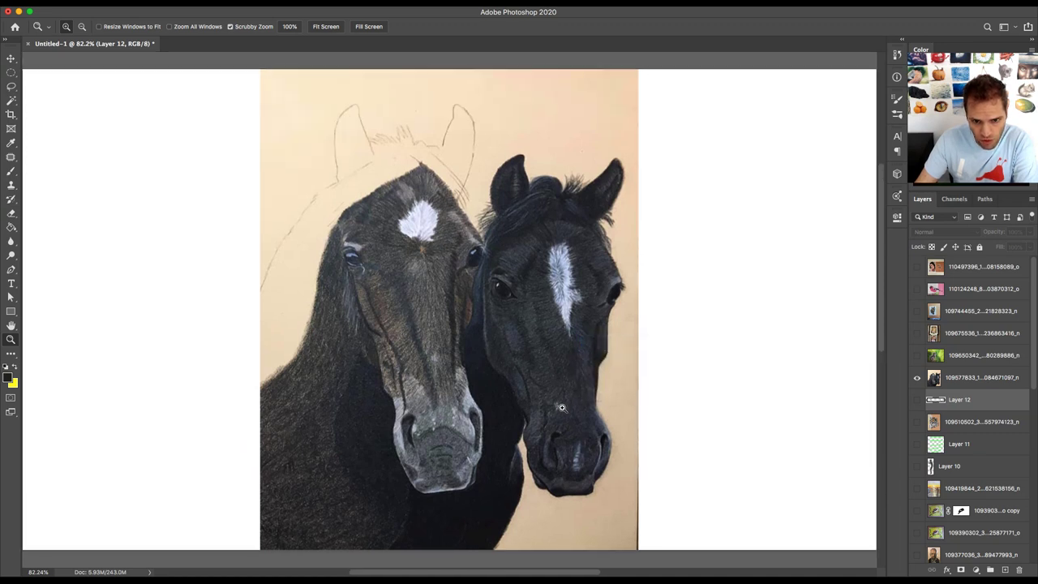
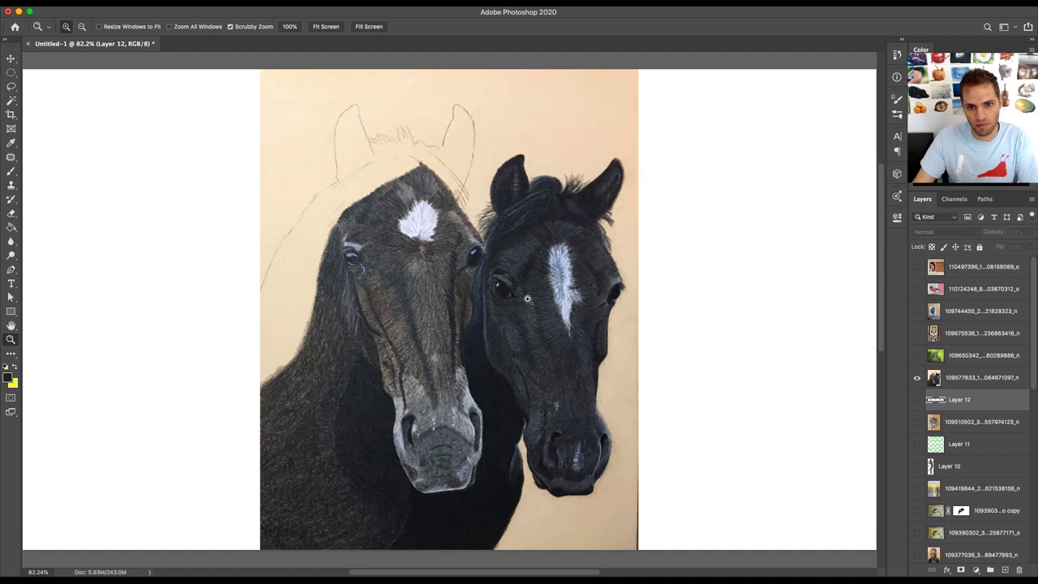
# - On a new layer above the horse drawing, paint brown at 10% brush opacity into the lower part of both eyes of the black horse
pyautogui.moveTo(521, 289); pyautogui.dragTo(523, 292)
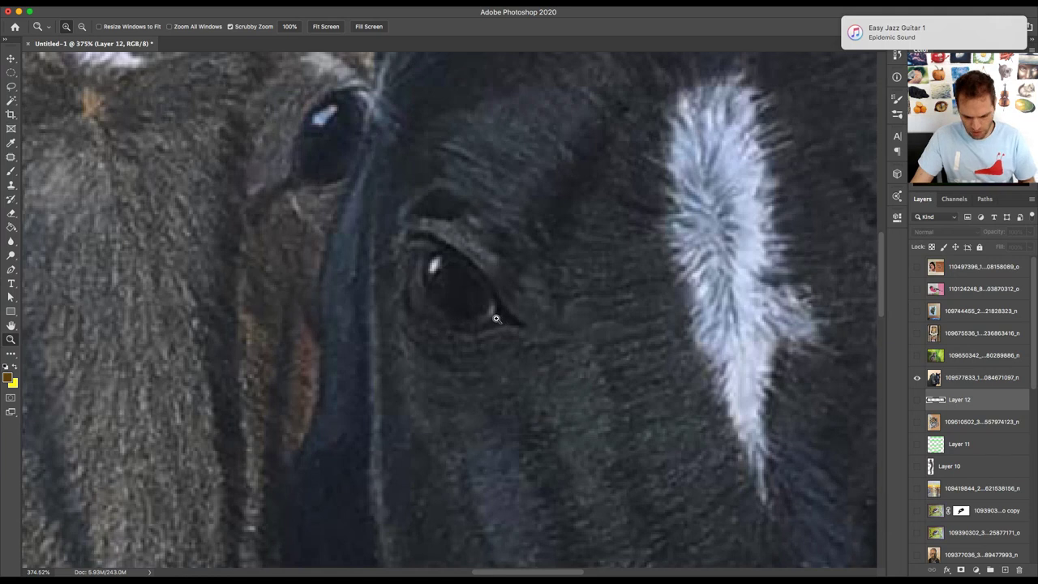
pyautogui.press('b')
pyautogui.click(948, 379)
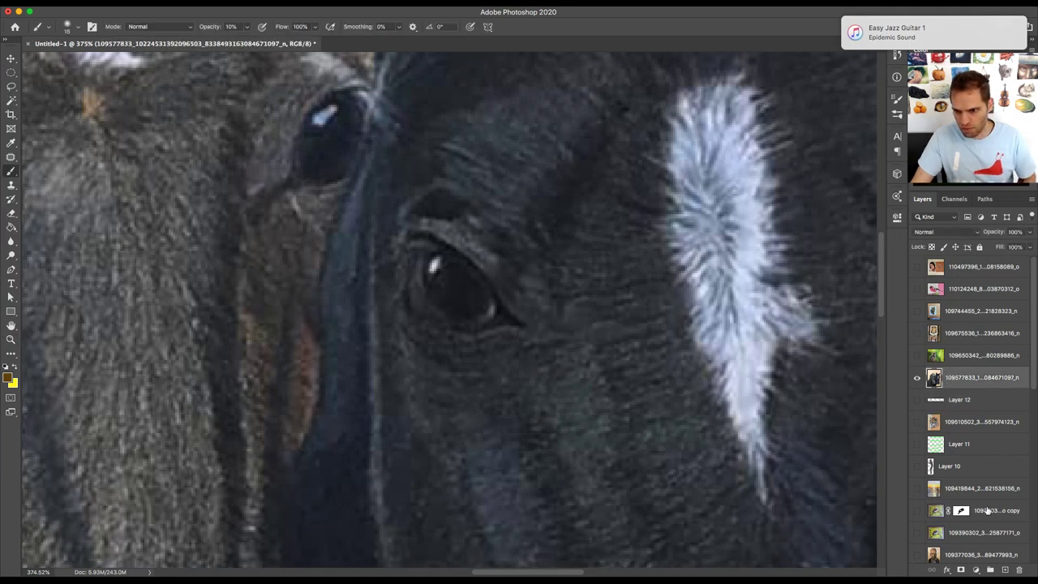
pyautogui.click(1004, 571)
pyautogui.moveTo(479, 319)
pyautogui.mouseDown()
pyautogui.moveTo(480, 304)
pyautogui.moveTo(443, 302)
pyautogui.mouseUp()
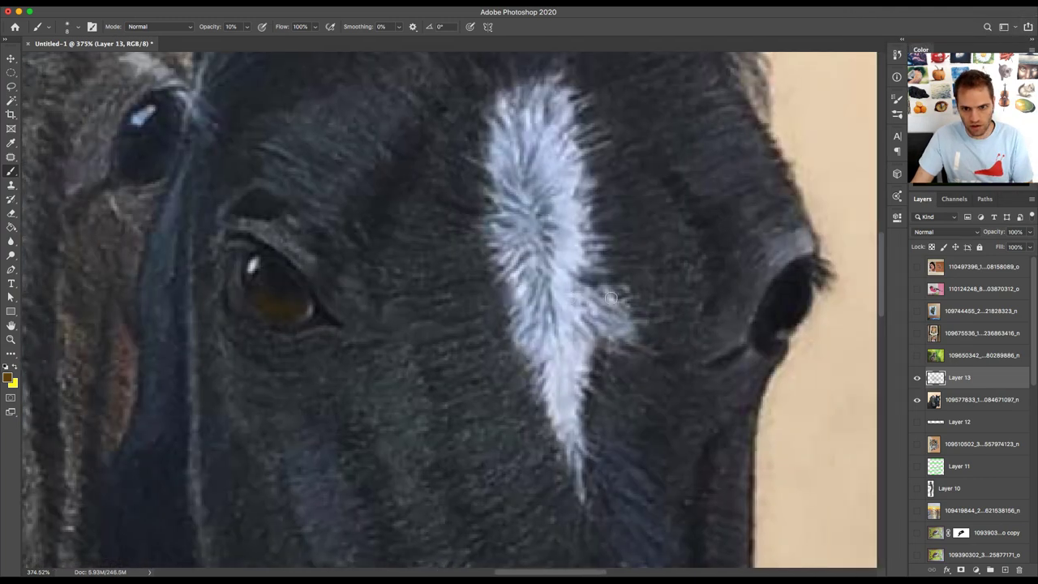
pyautogui.hscroll(5, 608, 298)
pyautogui.moveTo(777, 318)
pyautogui.mouseDown()
pyautogui.moveTo(755, 317)
pyautogui.moveTo(770, 313)
pyautogui.mouseUp()
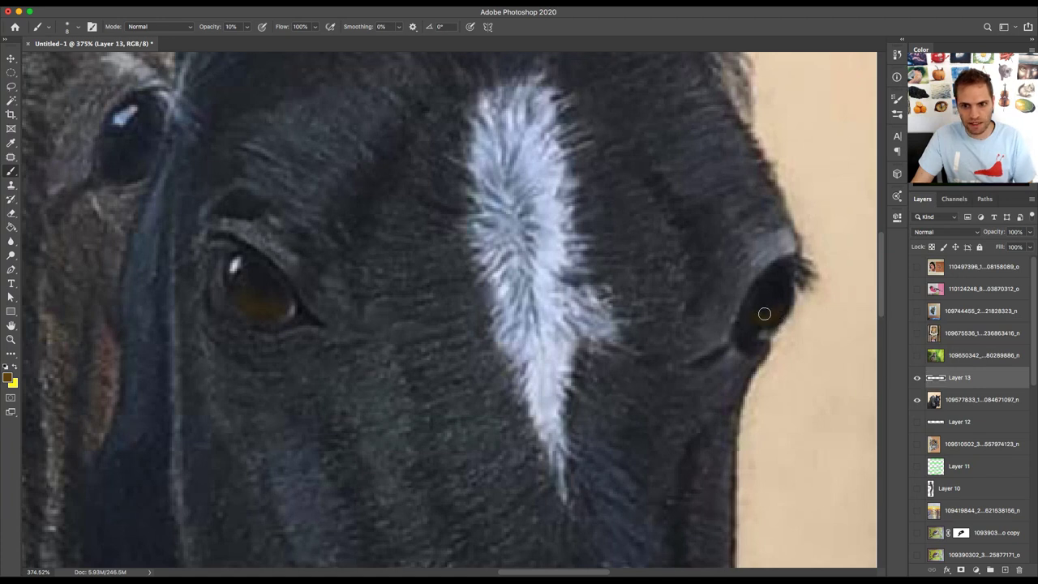
# - Add a faint blue tint to the upper part of the black horse's eye nearest the other horse
pyautogui.scroll(-15, 754, 365)
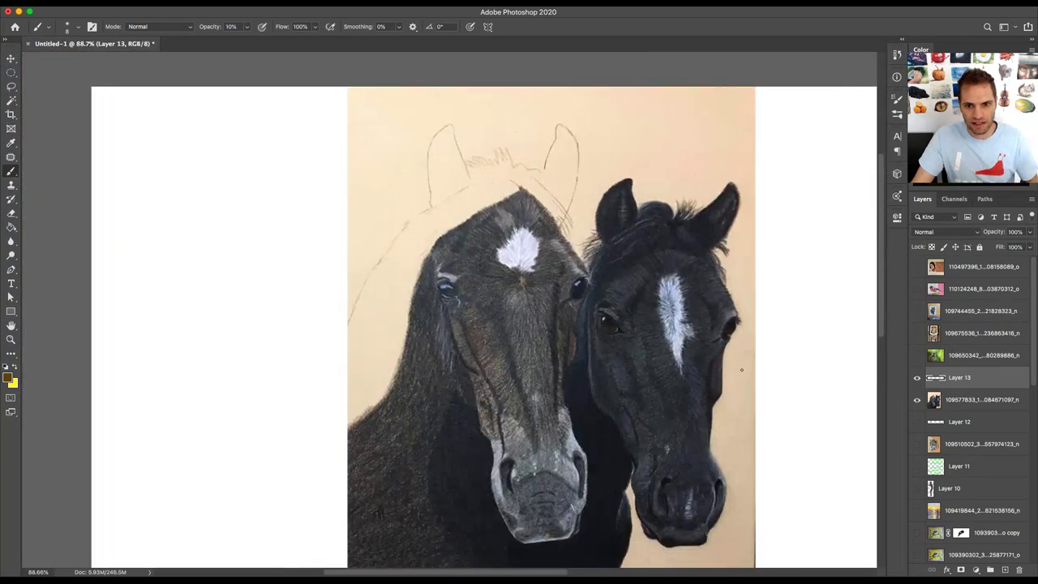
pyautogui.scroll(-2, 745, 370)
pyautogui.hscroll(2, 744, 370)
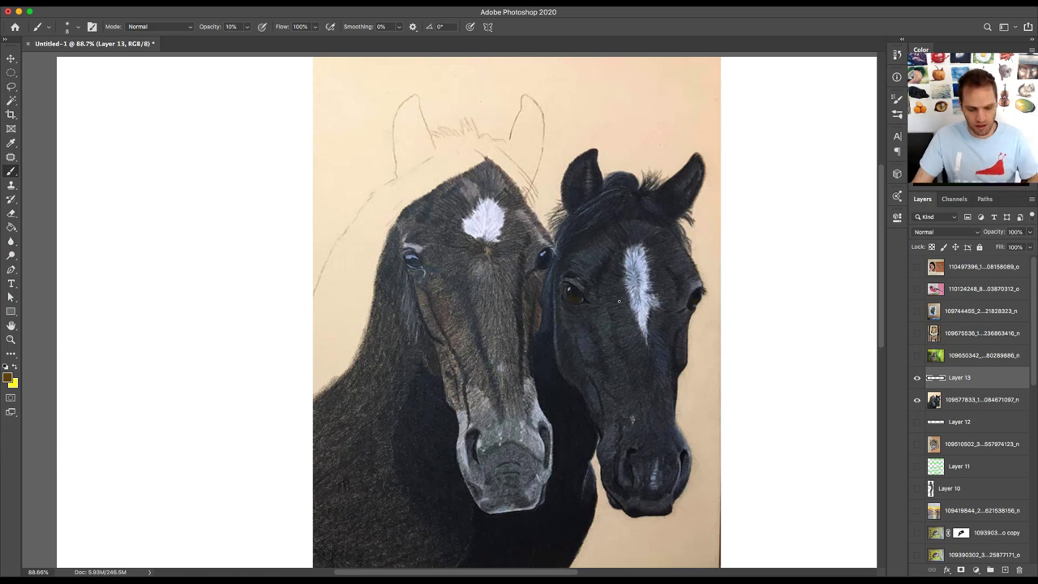
pyautogui.scroll(6, 594, 302)
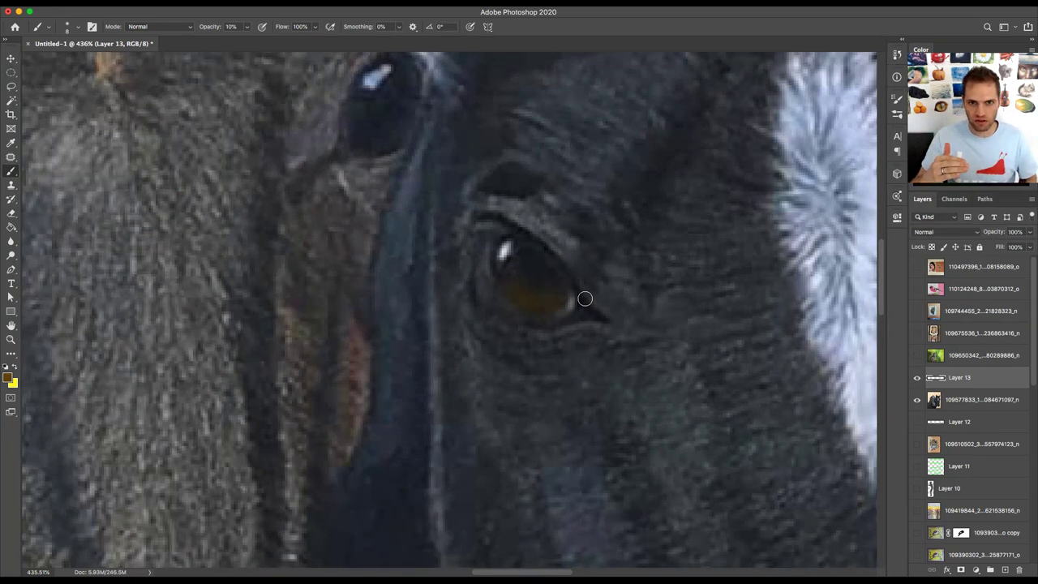
pyautogui.click(973, 122)
pyautogui.moveTo(527, 257); pyautogui.dragTo(531, 256)
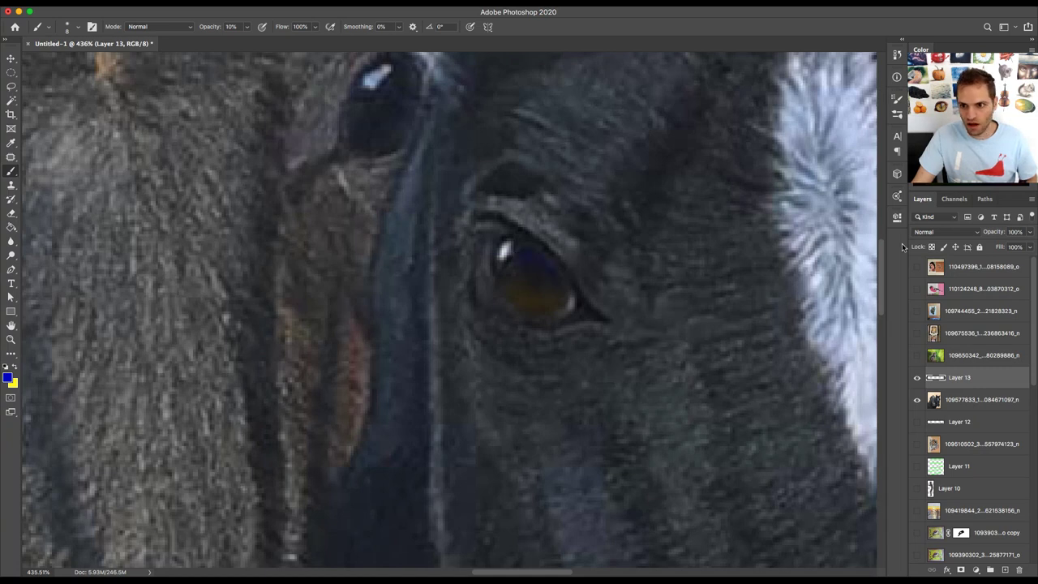
# - Add a green tint to the lower part of the same eye, reducing the brush opacity to 3%
pyautogui.click(965, 113)
pyautogui.moveTo(563, 301)
pyautogui.mouseDown()
pyautogui.moveTo(506, 300)
pyautogui.moveTo(562, 317)
pyautogui.mouseUp()
pyautogui.moveTo(246, 27); pyautogui.dragTo(244, 43)
pyautogui.moveTo(537, 301)
pyautogui.mouseDown()
pyautogui.moveTo(507, 289)
pyautogui.moveTo(522, 304)
pyautogui.moveTo(565, 310)
pyautogui.mouseUp()
# - Compare the black horse's eyes with and without the colour tint layer
pyautogui.scroll(-5, 566, 310)
pyautogui.hscroll(2, 479, 313)
pyautogui.scroll(3, 555, 298)
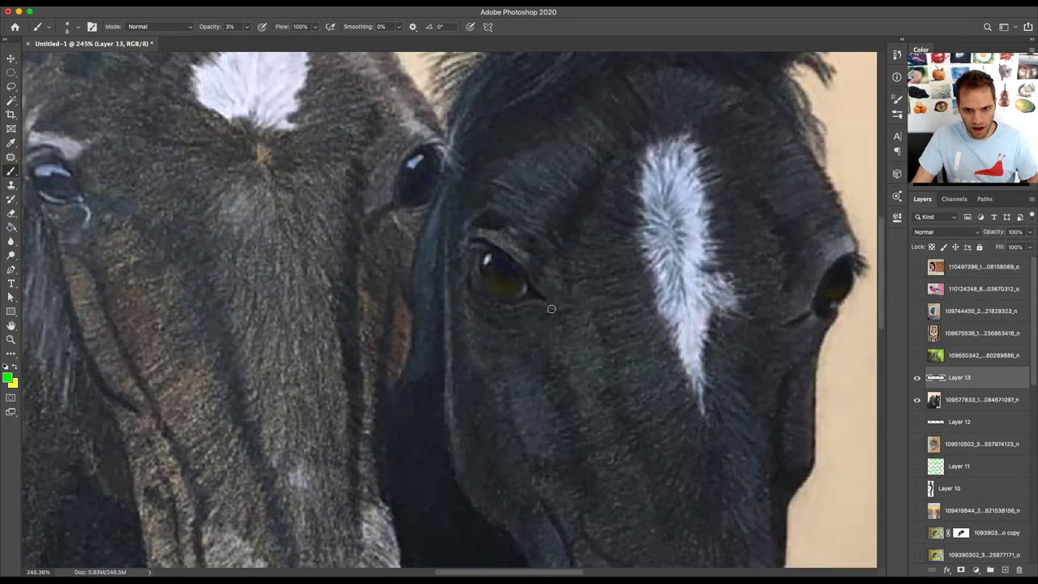
pyautogui.click(917, 378)
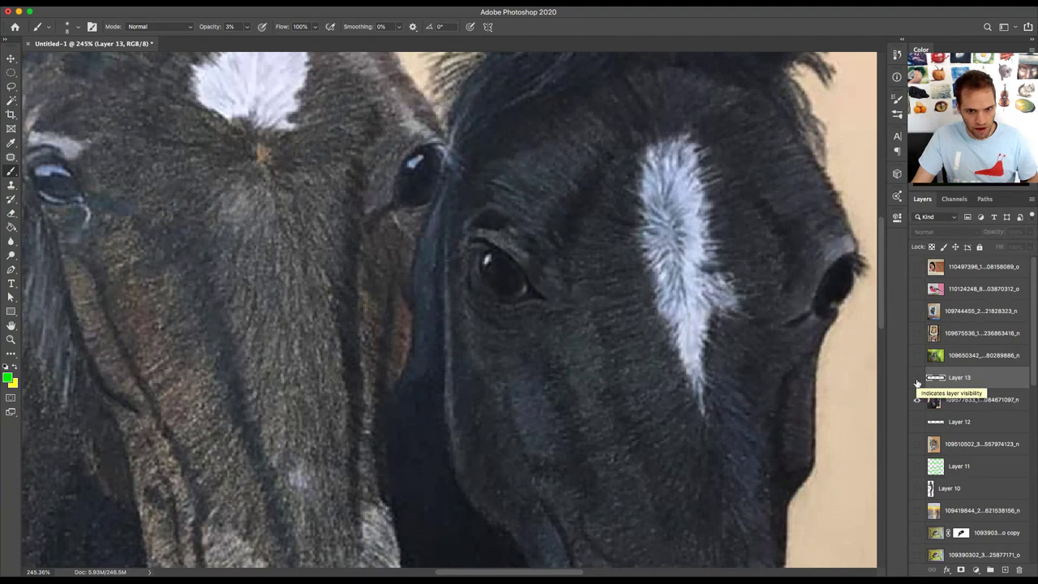
pyautogui.click(918, 378)
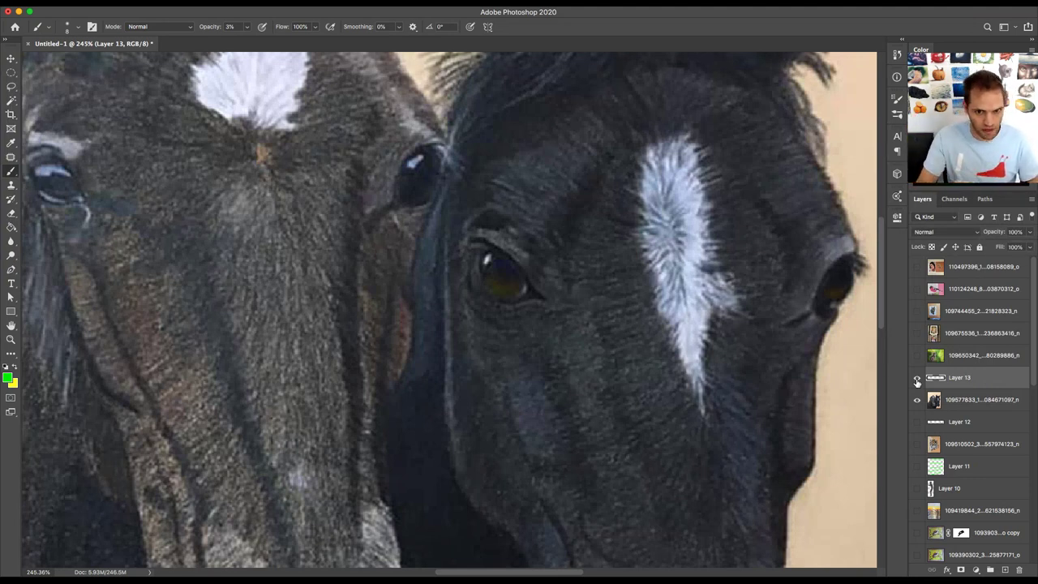
# - Hide the eye tint layer and the horse drawing, then show the kitten painting and fit it on screen
pyautogui.click(917, 378)
pyautogui.scroll(-5, 575, 327)
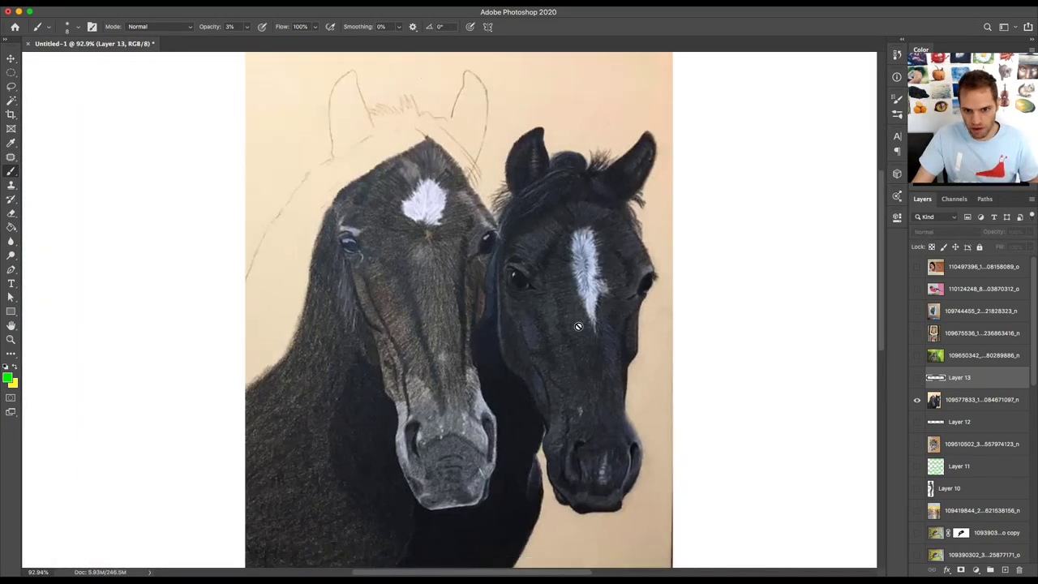
pyautogui.click(917, 400)
pyautogui.click(917, 355)
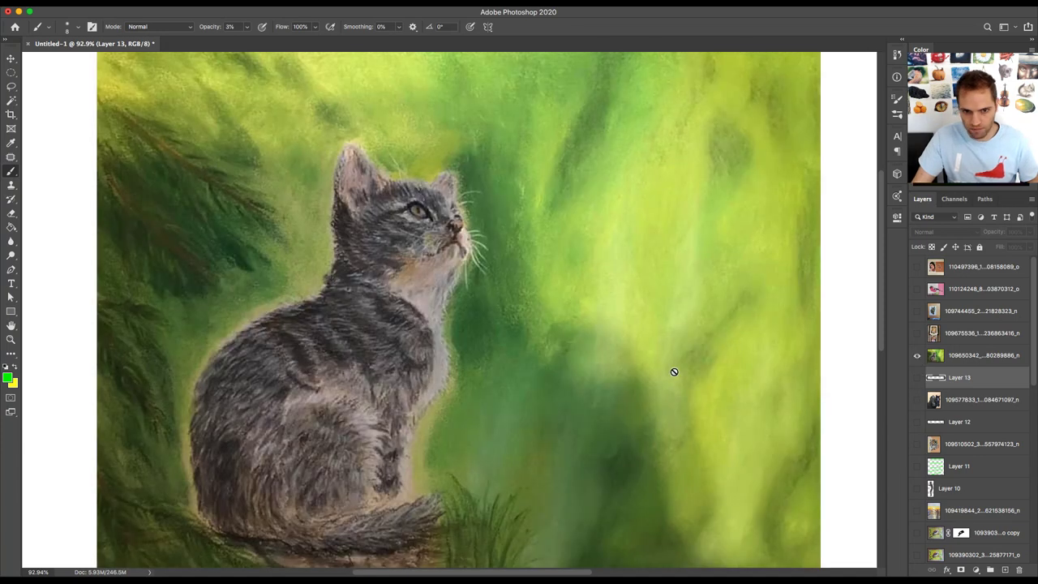
pyautogui.press('z')
pyautogui.rightClick(619, 364)
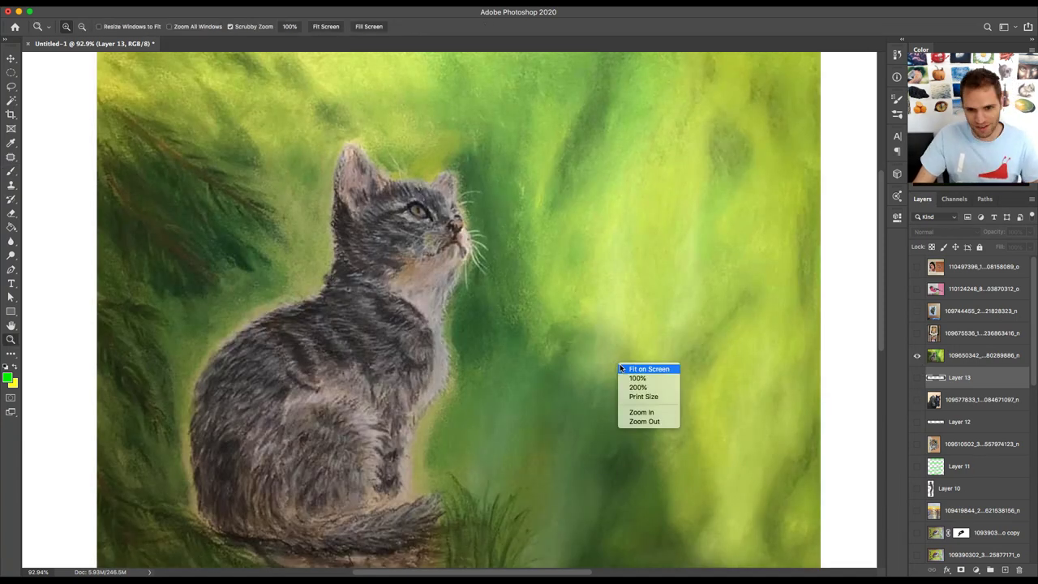
pyautogui.click(641, 369)
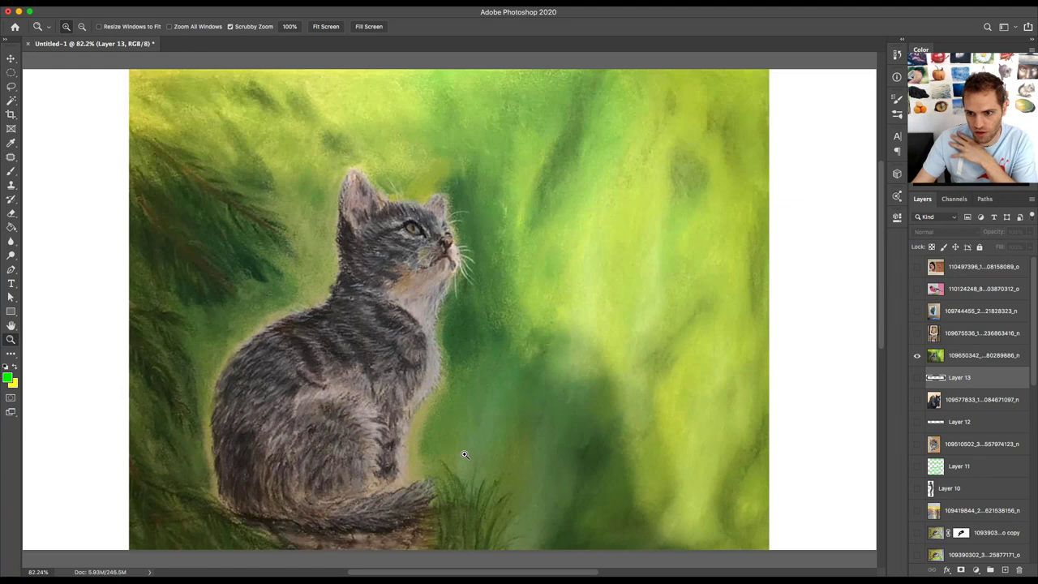
# - Duplicate the kitten painting layer and apply the basic Blur filter to the copy
pyautogui.click(985, 355)
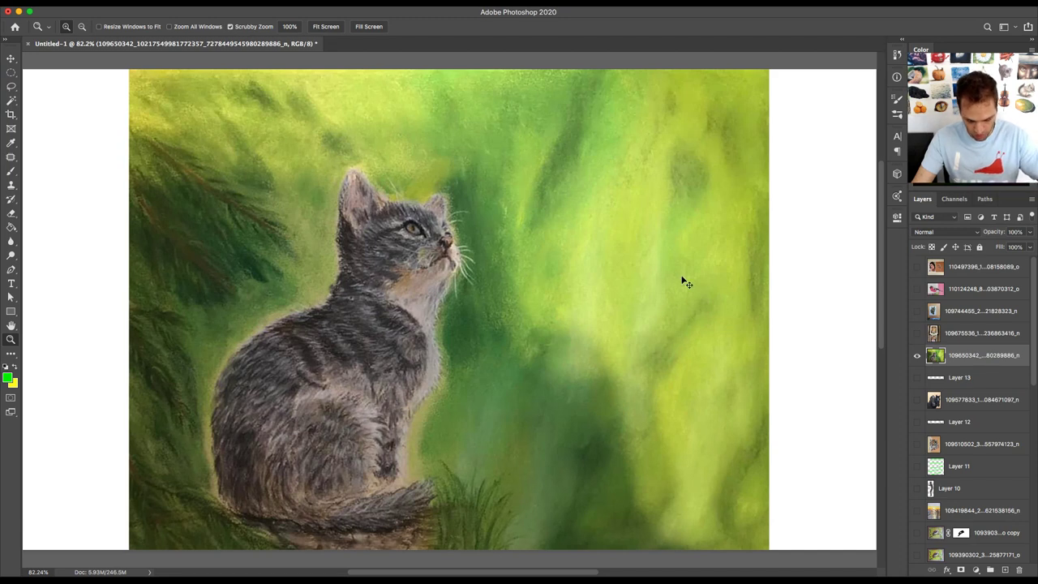
pyautogui.press('super+j')
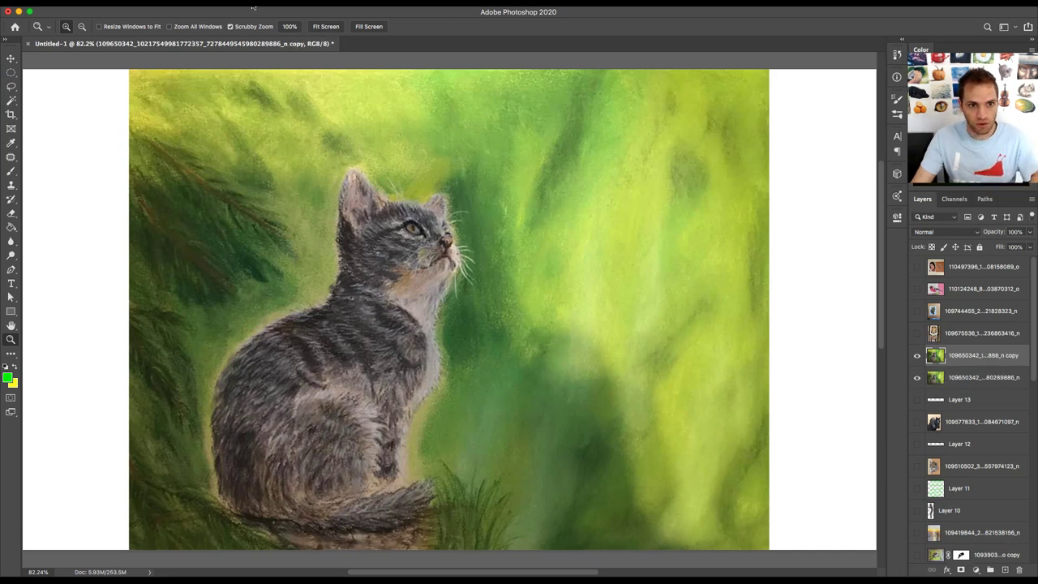
pyautogui.click(258, 0)
pyautogui.moveTo(334, 127)
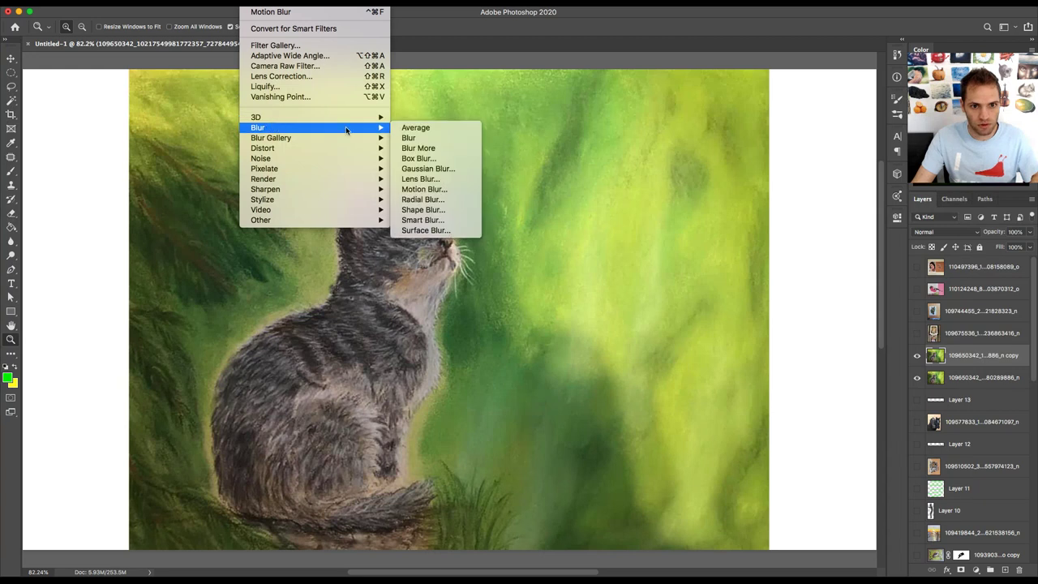
pyautogui.click(410, 140)
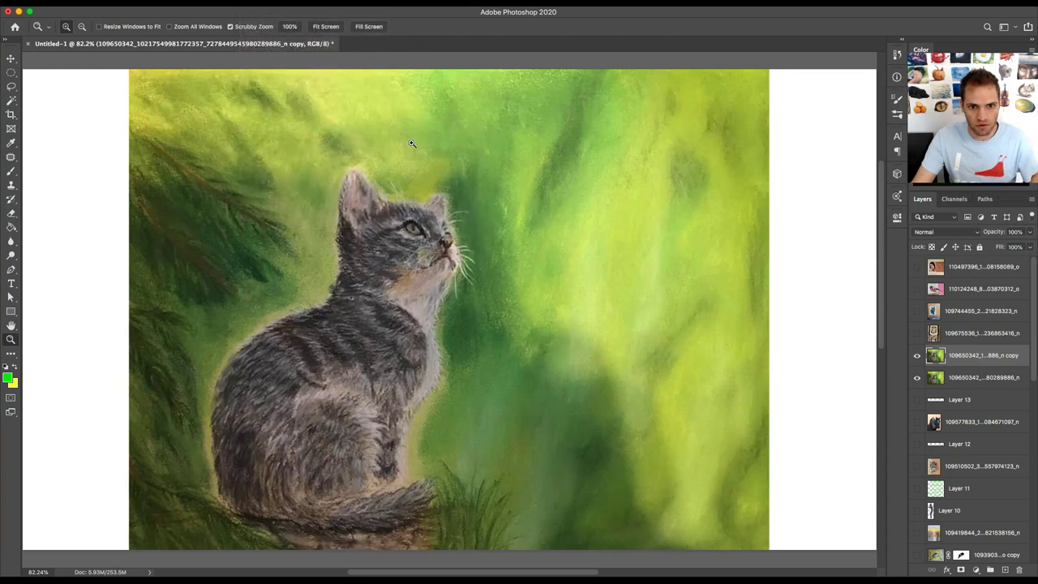
# - Apply a Gaussian Blur with a radius of 8.2 pixels to the kitten painting copy
pyautogui.click(256, 10)
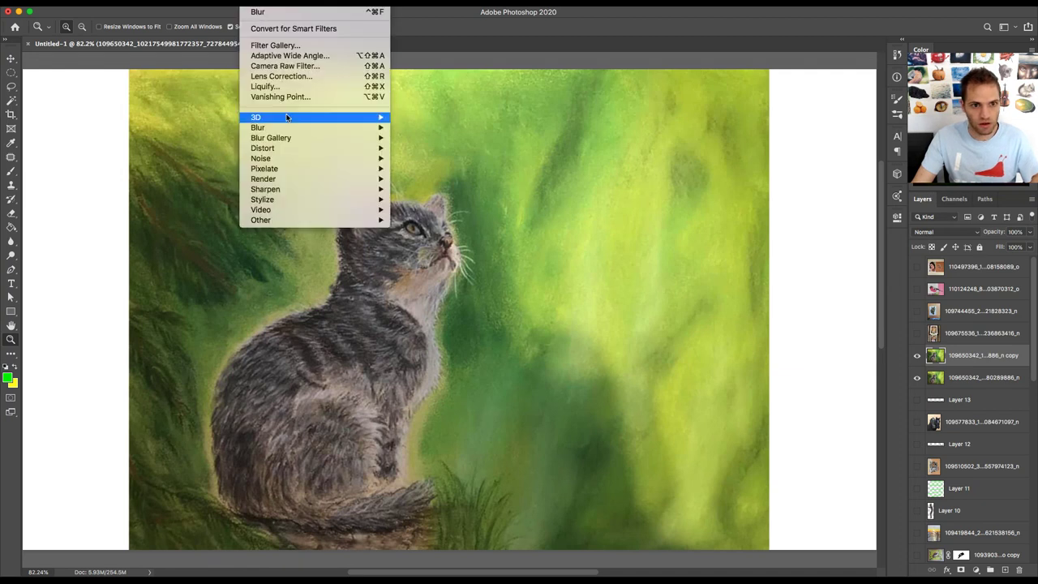
pyautogui.moveTo(324, 127)
pyautogui.click(426, 170)
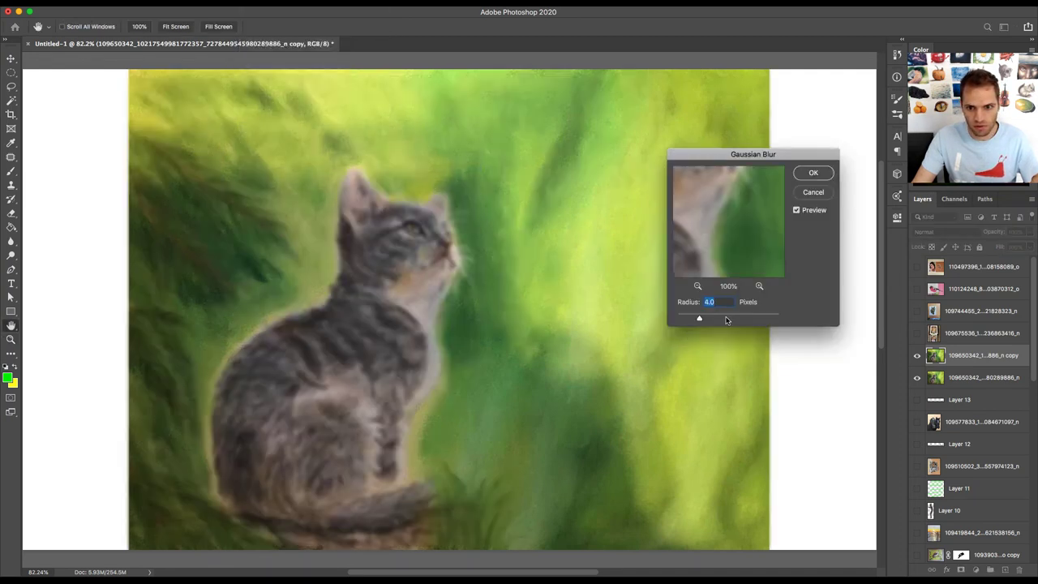
pyautogui.moveTo(700, 318); pyautogui.dragTo(714, 319)
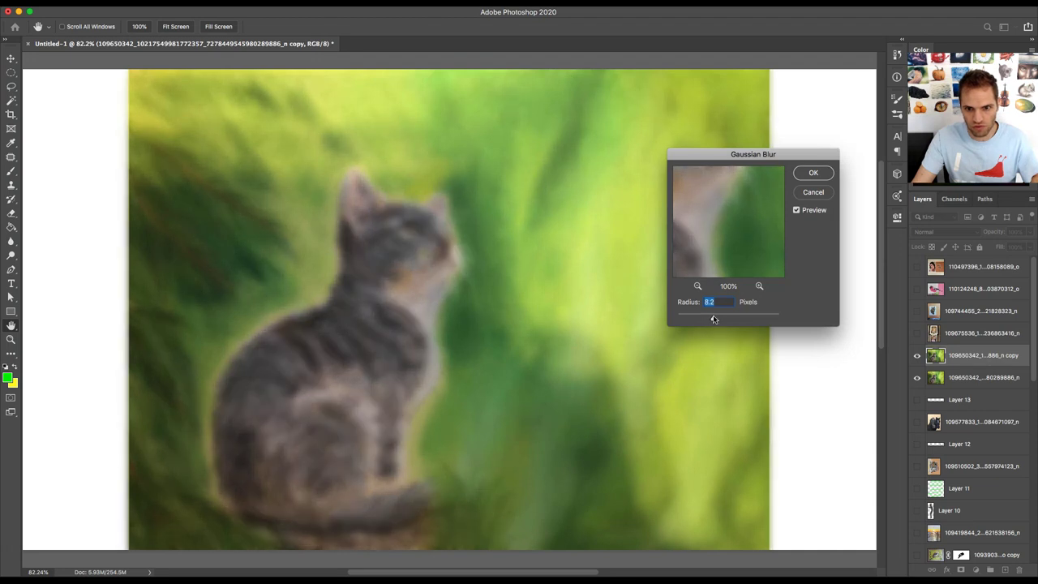
pyautogui.click(812, 173)
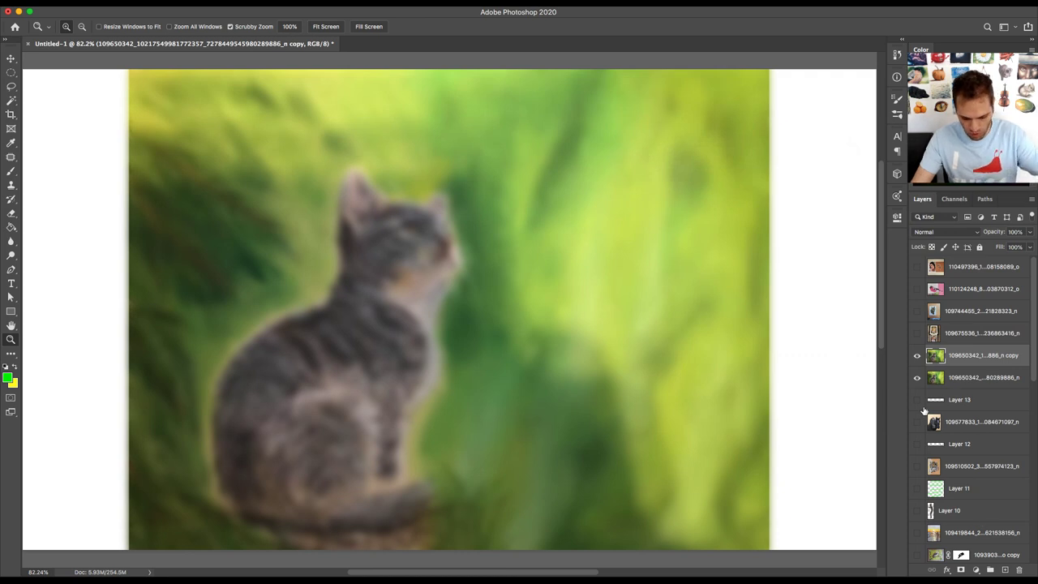
# - Adjust the blurred copy with Hue/Saturation, setting hue to -11 and saturation to -15
pyautogui.press('super+u')
pyautogui.moveTo(739, 211); pyautogui.dragTo(733, 185)
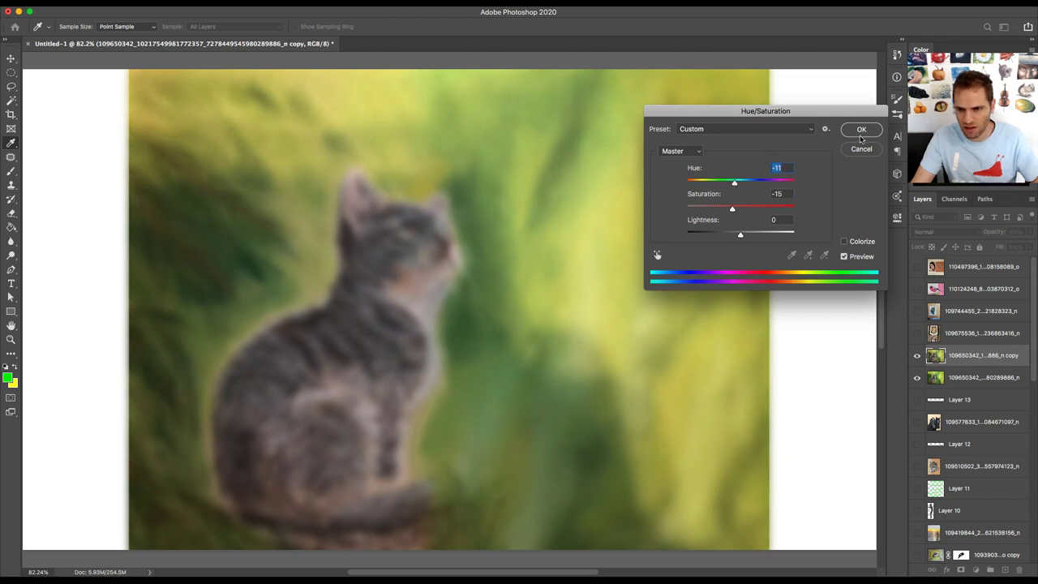
pyautogui.click(861, 130)
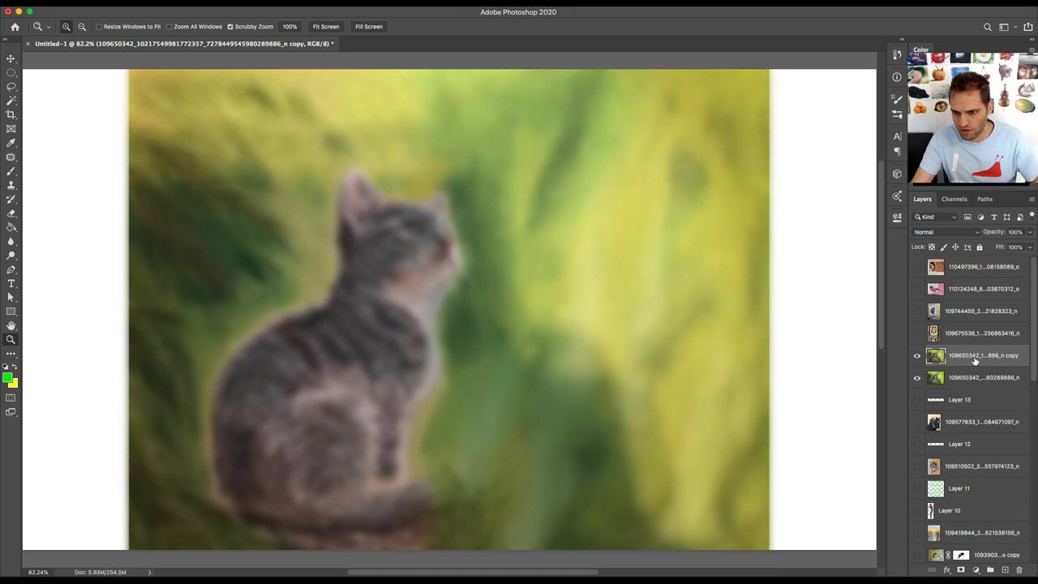
# - Add a layer mask to the blurred copy and paint the kitten's whole body black on it at 100% brush opacity
pyautogui.click(963, 570)
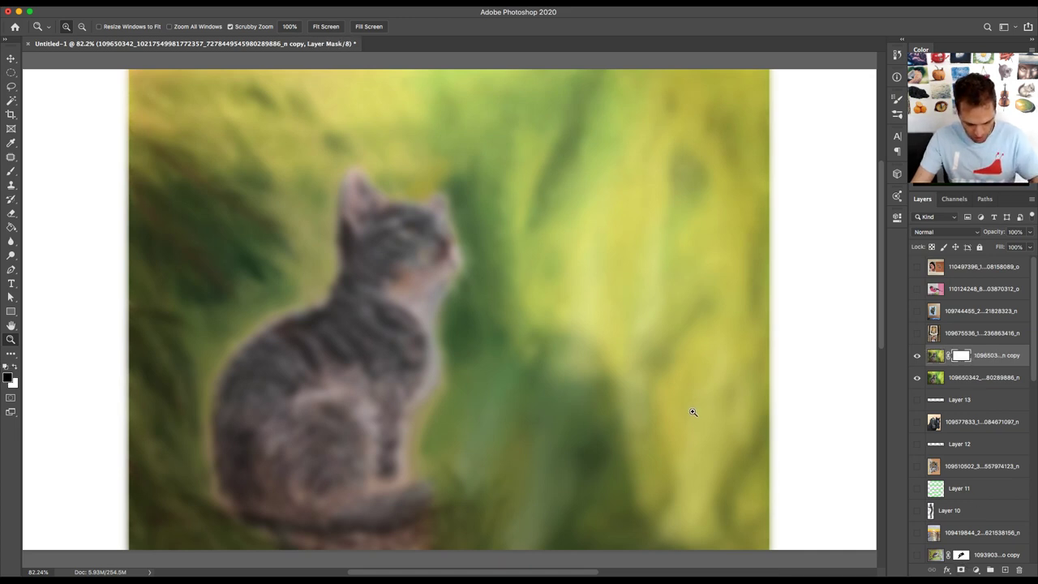
pyautogui.press('b')
pyautogui.moveTo(341, 337)
pyautogui.mouseDown()
pyautogui.moveTo(351, 339)
pyautogui.moveTo(336, 366)
pyautogui.moveTo(342, 349)
pyautogui.mouseUp()
pyautogui.click(247, 27)
pyautogui.moveTo(249, 47); pyautogui.dragTo(350, 45)
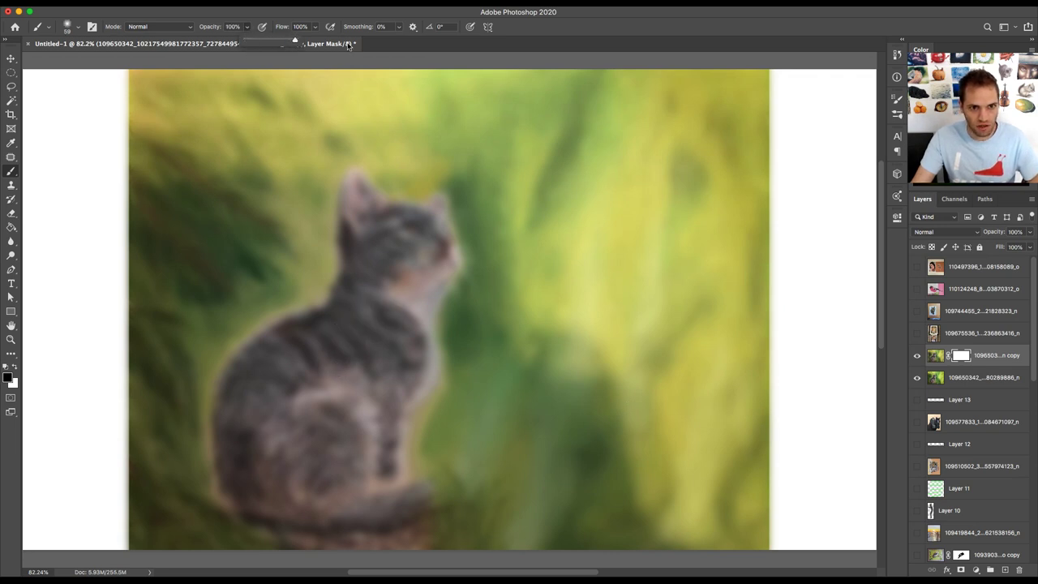
pyautogui.moveTo(320, 352)
pyautogui.mouseDown()
pyautogui.moveTo(350, 353)
pyautogui.moveTo(341, 356)
pyautogui.moveTo(349, 332)
pyautogui.moveTo(324, 334)
pyautogui.moveTo(329, 321)
pyautogui.moveTo(299, 325)
pyautogui.moveTo(241, 376)
pyautogui.moveTo(227, 431)
pyautogui.moveTo(230, 490)
pyautogui.moveTo(317, 513)
pyautogui.moveTo(407, 501)
pyautogui.moveTo(386, 478)
pyautogui.moveTo(387, 448)
pyautogui.moveTo(419, 357)
pyautogui.moveTo(413, 306)
pyautogui.moveTo(442, 256)
pyautogui.moveTo(435, 212)
pyautogui.moveTo(381, 214)
pyautogui.moveTo(356, 192)
pyautogui.moveTo(358, 257)
pyautogui.moveTo(383, 240)
pyautogui.moveTo(410, 241)
pyautogui.moveTo(416, 270)
pyautogui.moveTo(393, 297)
pyautogui.moveTo(372, 270)
pyautogui.moveTo(354, 292)
pyautogui.moveTo(358, 274)
pyautogui.moveTo(273, 381)
pyautogui.moveTo(263, 455)
pyautogui.moveTo(293, 485)
pyautogui.moveTo(369, 485)
pyautogui.moveTo(358, 396)
pyautogui.moveTo(341, 406)
pyautogui.moveTo(339, 461)
pyautogui.moveTo(312, 472)
pyautogui.moveTo(284, 415)
pyautogui.moveTo(320, 387)
pyautogui.moveTo(311, 446)
pyautogui.moveTo(307, 402)
pyautogui.moveTo(336, 377)
pyautogui.moveTo(399, 366)
pyautogui.moveTo(365, 306)
pyautogui.moveTo(421, 243)
pyautogui.moveTo(406, 271)
pyautogui.mouseUp()
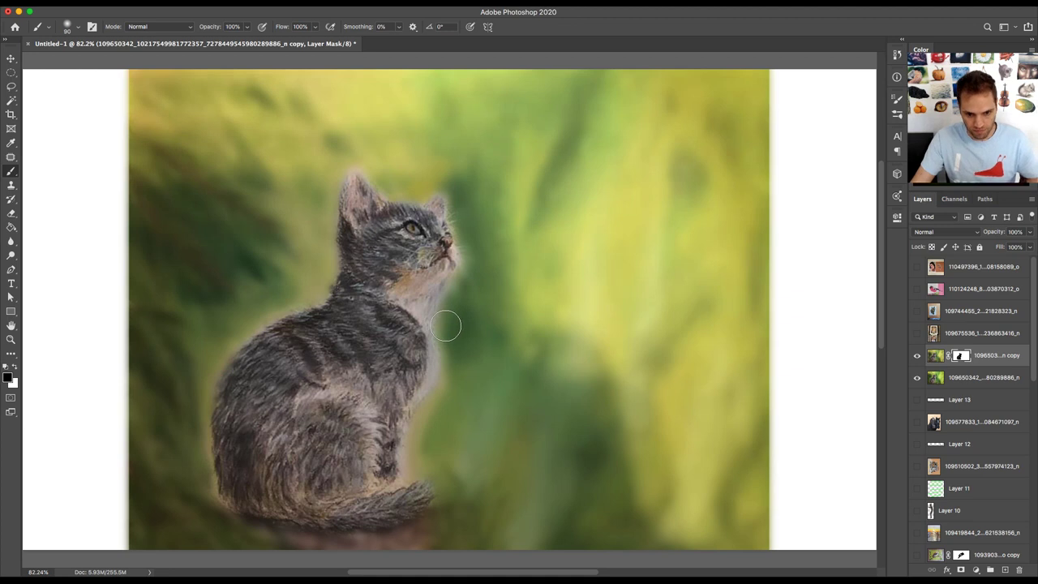
# - Examine the sharp kitten against the blurred background at a reduced size, and fit the canvas on screen again
pyautogui.hscroll(2, 446, 328)
pyautogui.hscroll(5, 454, 326)
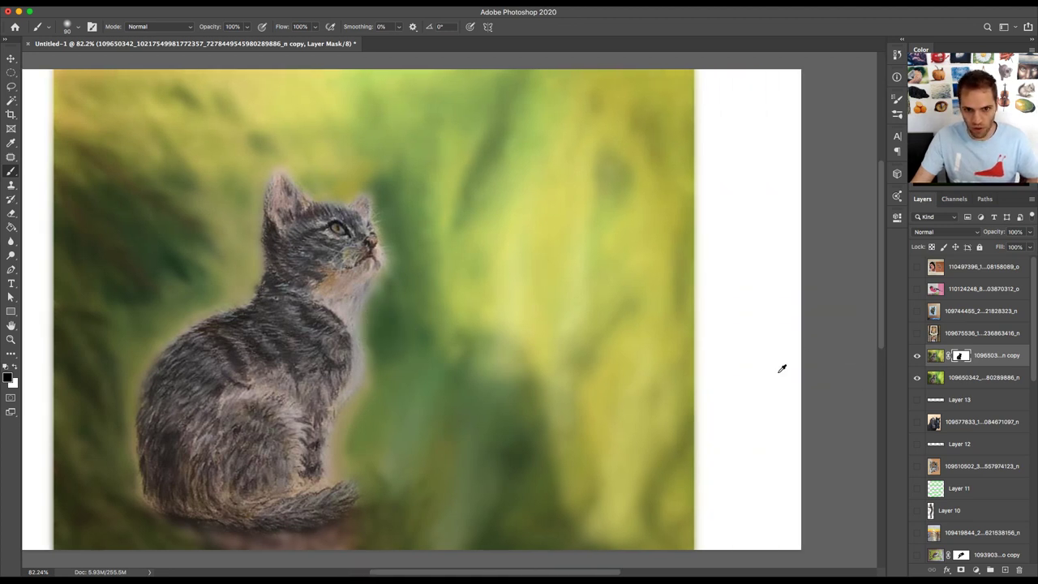
pyautogui.scroll(-3, 781, 366)
pyautogui.hscroll(5, 730, 360)
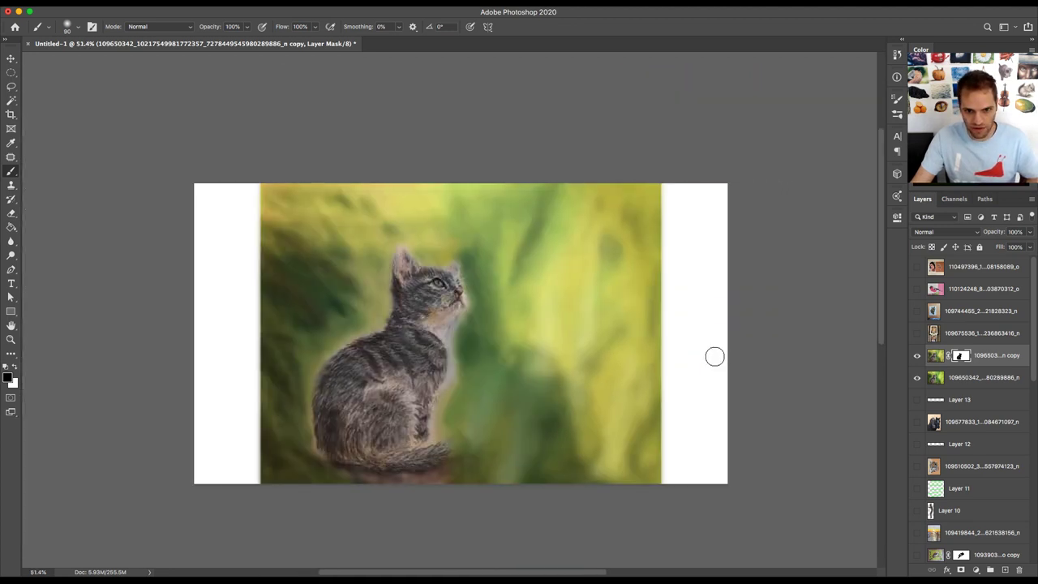
pyautogui.press('z')
pyautogui.rightClick(549, 339)
pyautogui.click(551, 340)
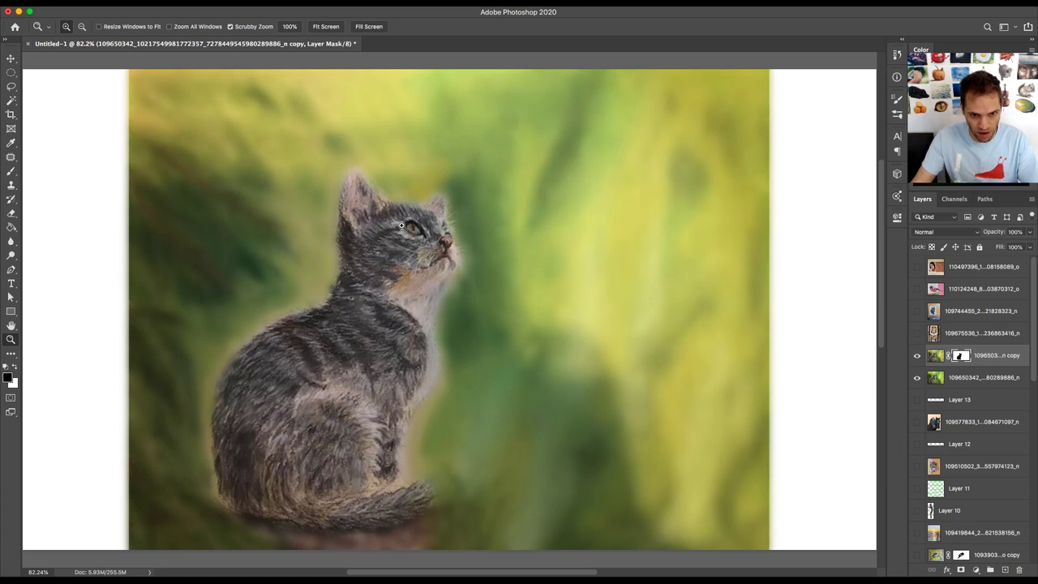
# - Compare the kitten painting with and without its blurred copy, and hide both kitten layers
pyautogui.click(917, 356)
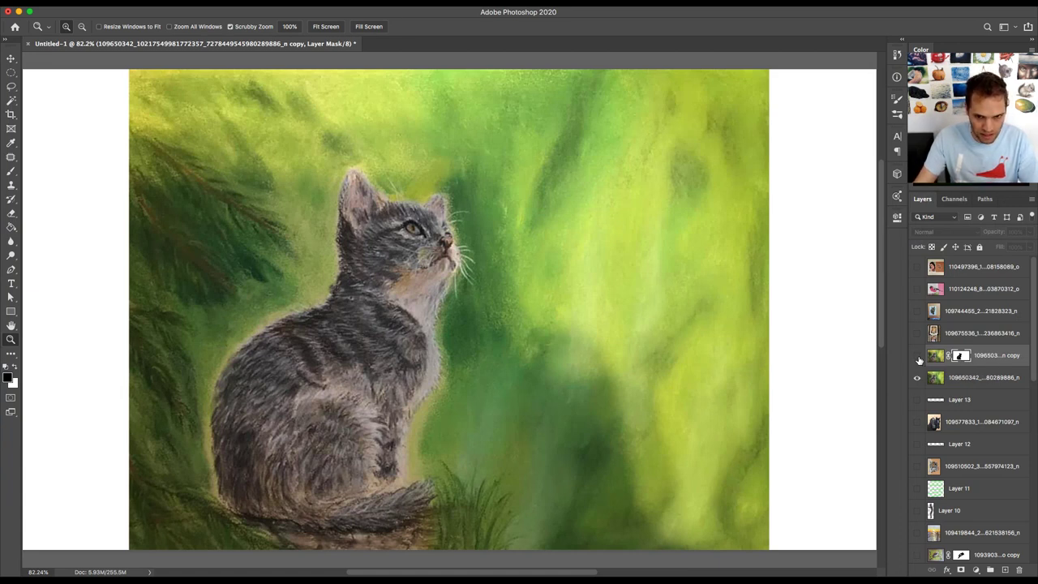
pyautogui.click(917, 356)
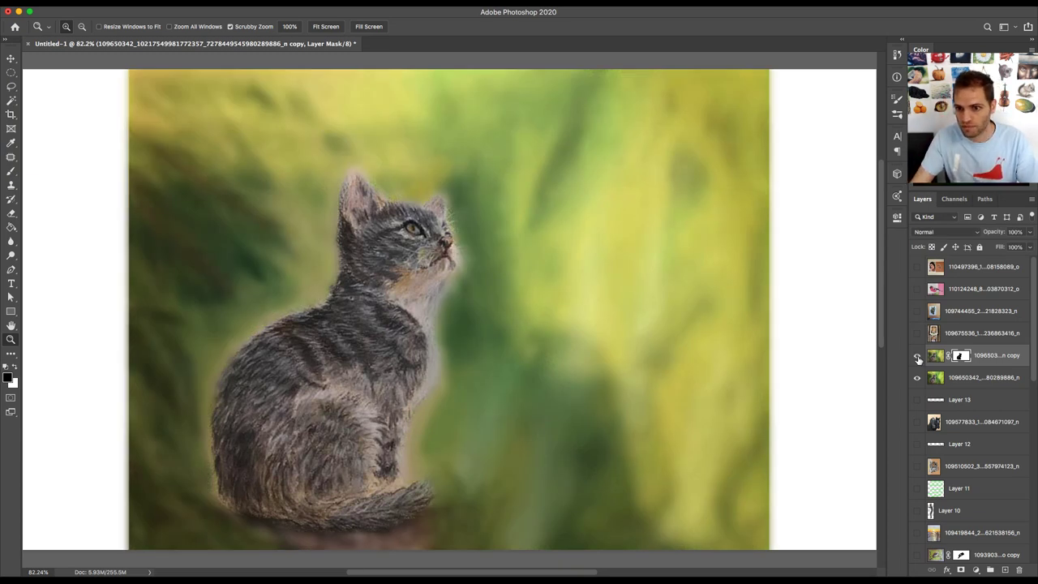
pyautogui.click(917, 356)
pyautogui.click(918, 378)
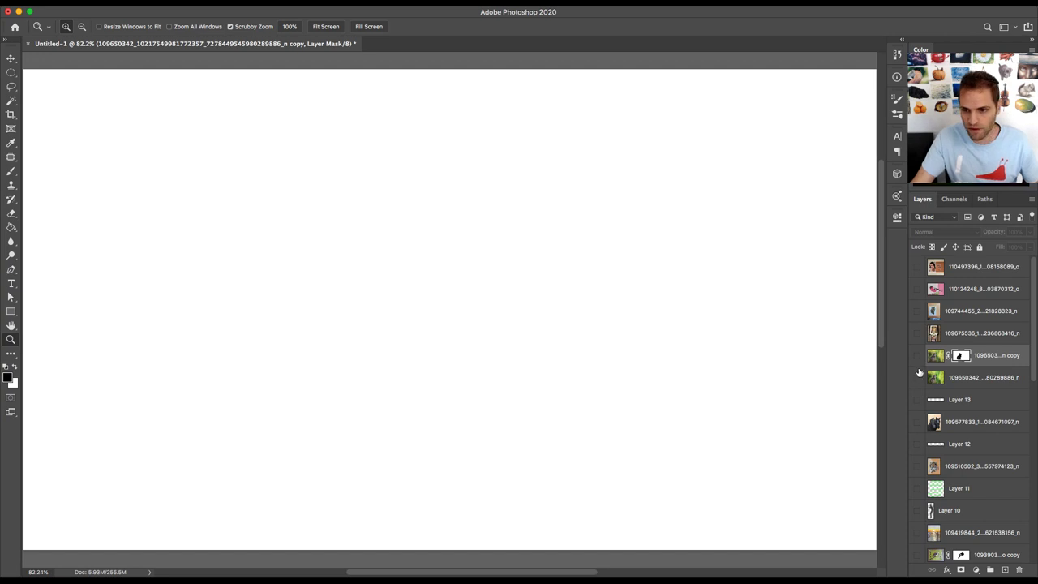
# - Show the framed girl portrait and add a new empty layer directly above it
pyautogui.click(917, 333)
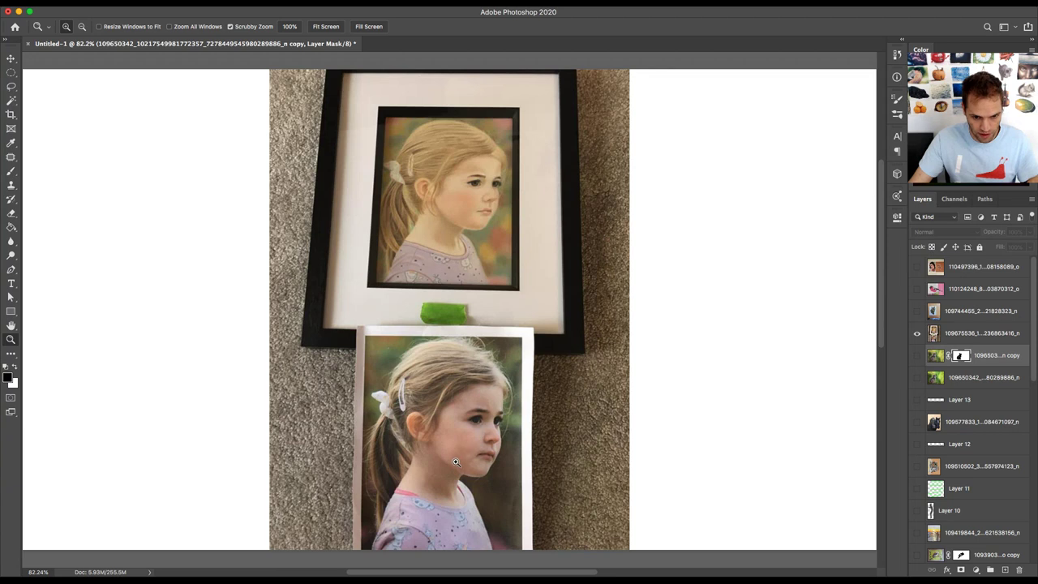
pyautogui.press('b')
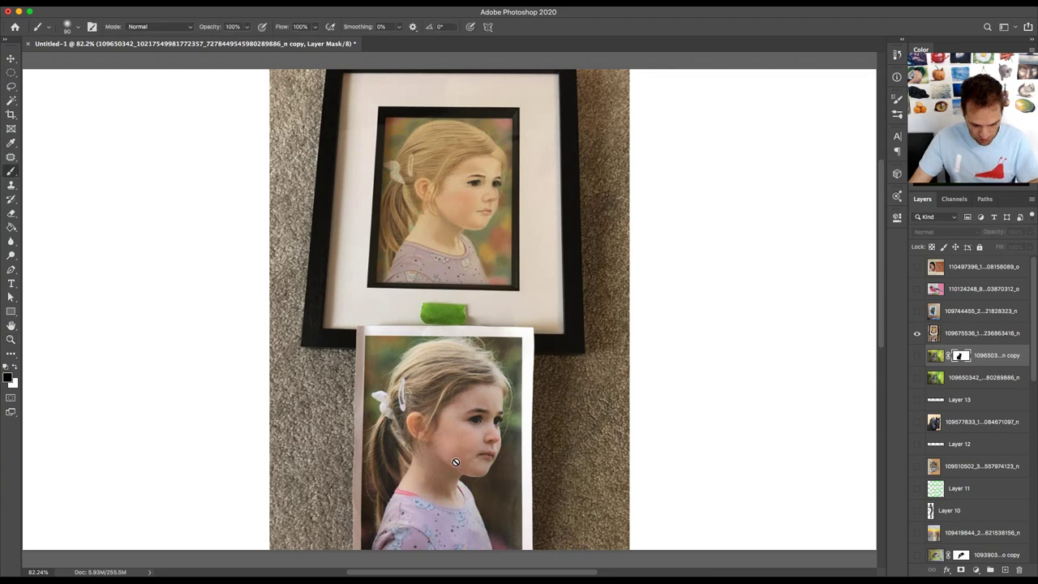
pyautogui.click(982, 332)
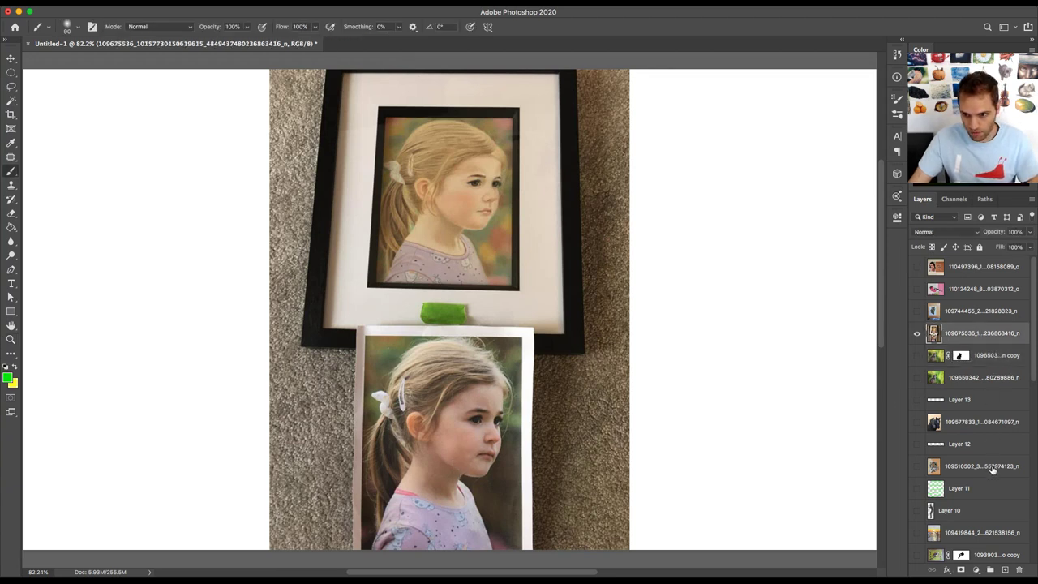
pyautogui.click(1003, 570)
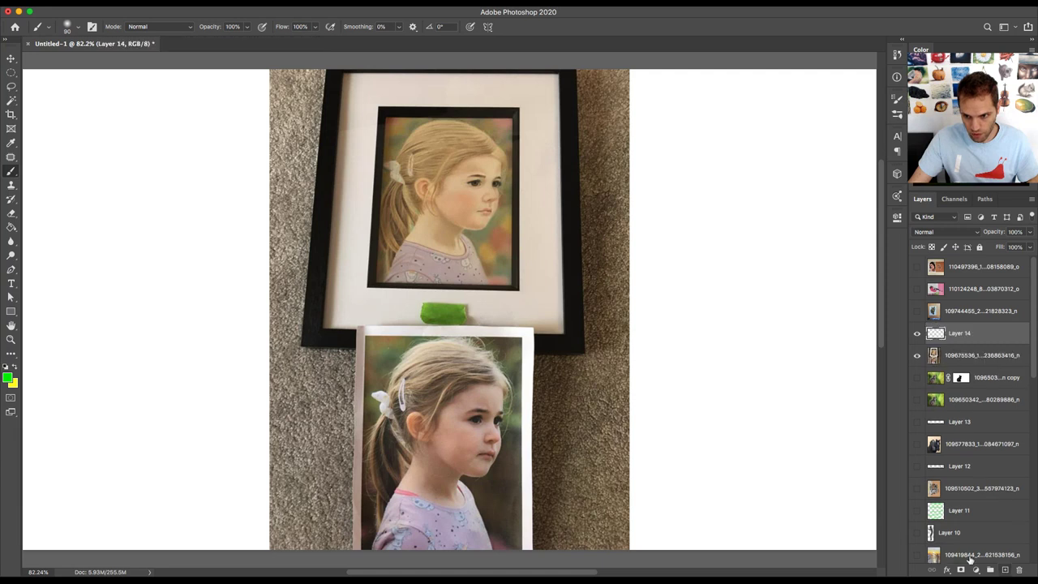
# - Sample the shadowed skin colour from the girl's neck in the reference photo and paint a large brown swatch beside the pictures
pyautogui.keyDown('alt'); pyautogui.click(448, 464); pyautogui.keyUp('alt')
pyautogui.moveTo(679, 364)
pyautogui.mouseDown()
pyautogui.moveTo(697, 364)
pyautogui.moveTo(698, 445)
pyautogui.moveTo(713, 447)
pyautogui.moveTo(711, 519)
pyautogui.mouseUp()
pyautogui.moveTo(746, 366)
pyautogui.mouseDown()
pyautogui.moveTo(742, 401)
pyautogui.moveTo(746, 373)
pyautogui.moveTo(734, 379)
pyautogui.mouseUp()
# - Paint a tan swatch above the brown one with the skin colour sampled from the neck in the framed portrait
pyautogui.keyDown('alt'); pyautogui.click(489, 413); pyautogui.keyUp('alt')
pyautogui.keyDown('alt'); pyautogui.click(450, 469); pyautogui.keyUp('alt')
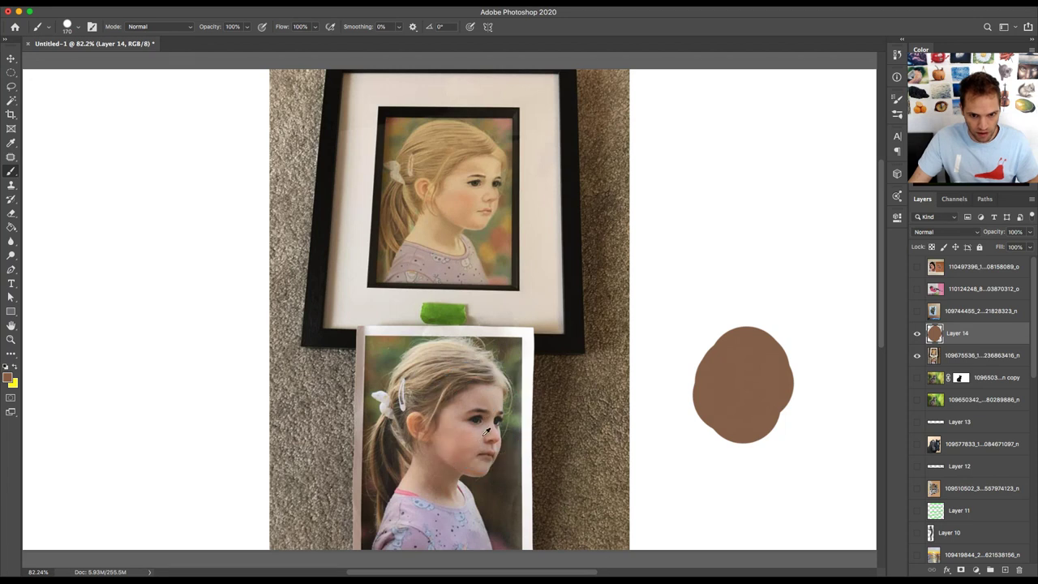
pyautogui.keyDown('alt'); pyautogui.click(453, 221); pyautogui.keyUp('alt')
pyautogui.moveTo(740, 291); pyautogui.dragTo(733, 274)
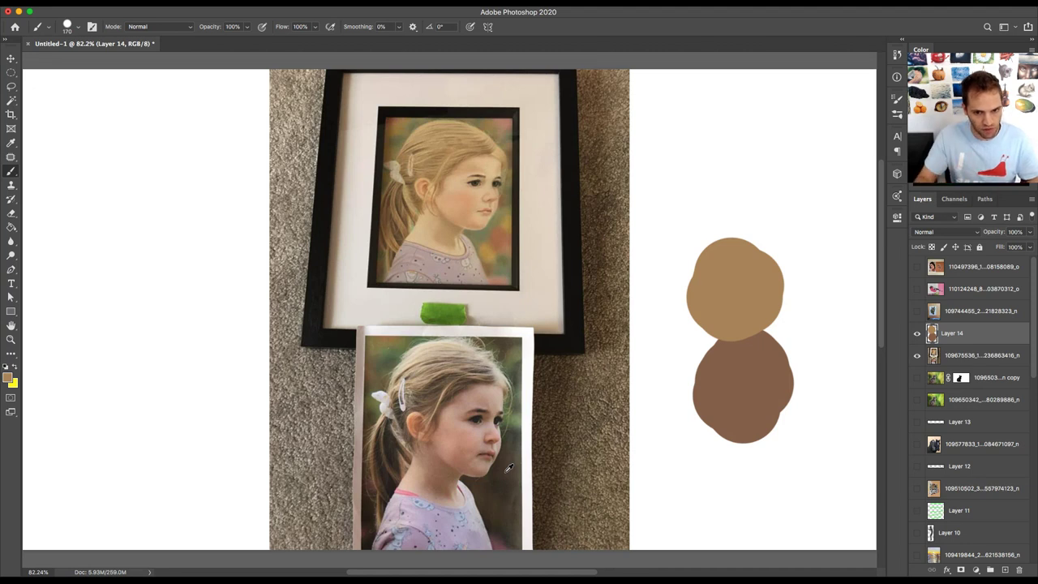
# - Reduce the brush size to 30 and paint a curved tan stroke beside the brown swatch, undoing the extra dab near the photo's chin
pyautogui.press('[')
pyautogui.press('[')
pyautogui.press('[')
pyautogui.press('[')
pyautogui.press('[')
pyautogui.press('[')
pyautogui.press('[')
pyautogui.press('[')
pyautogui.press('[')
pyautogui.press('[')
pyautogui.press('[')
pyautogui.press('[')
pyautogui.moveTo(668, 420)
pyautogui.mouseDown()
pyautogui.moveTo(677, 444)
pyautogui.moveTo(656, 515)
pyautogui.moveTo(659, 481)
pyautogui.mouseUp()
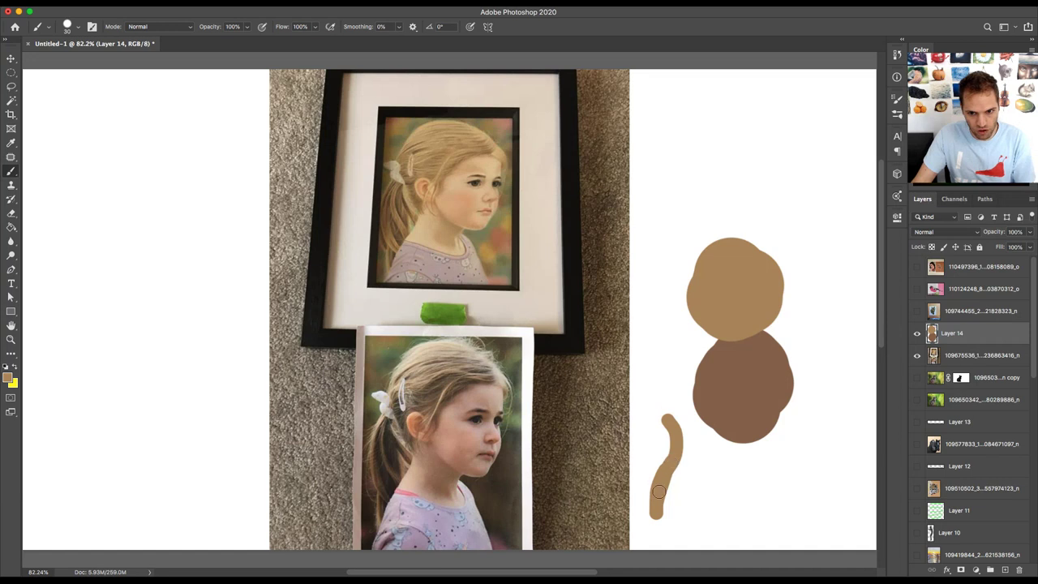
pyautogui.click(497, 469)
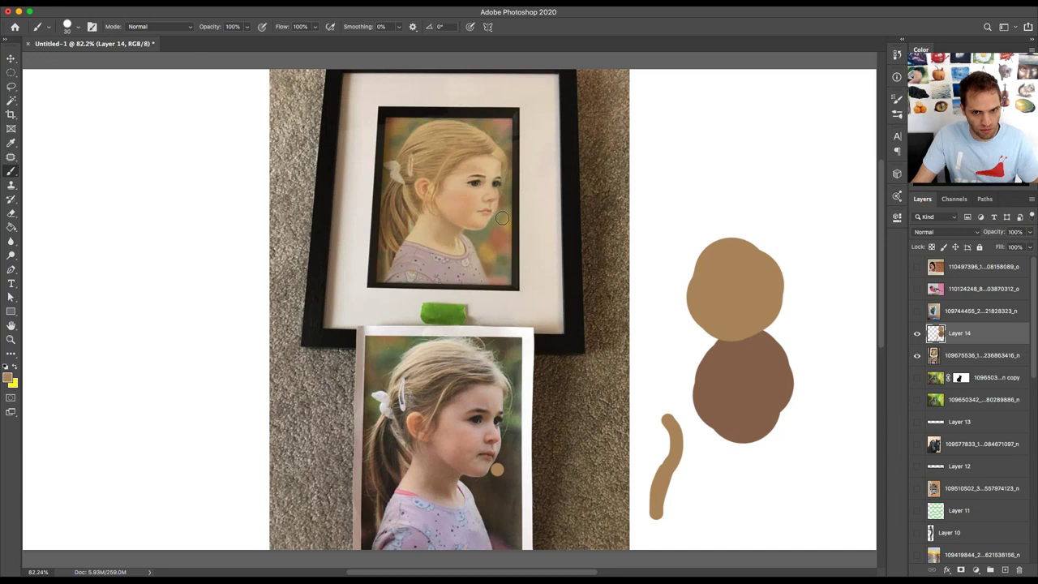
pyautogui.press('super+z')
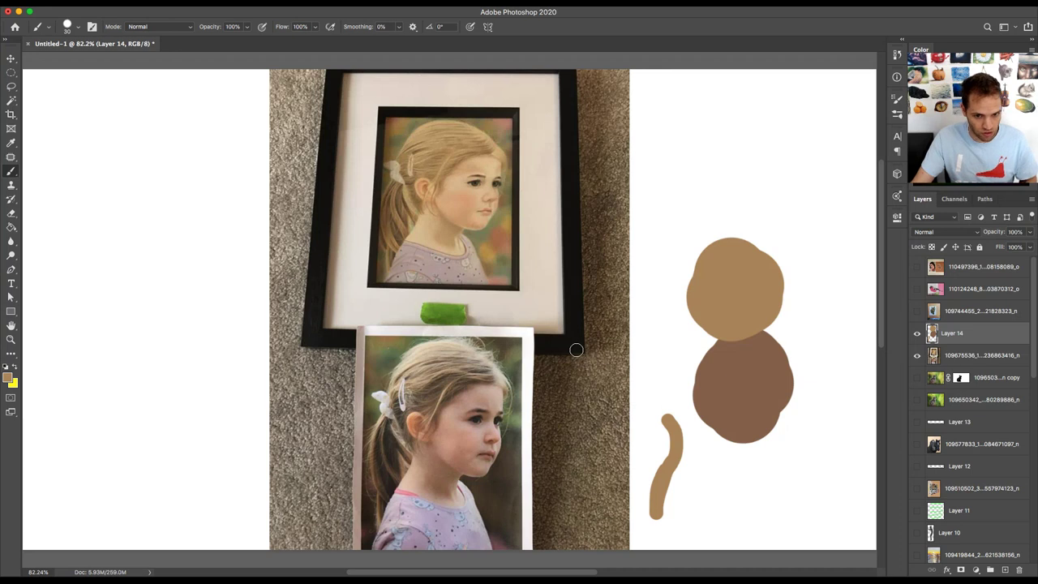
# - Paint dark brown, beige and pale beige swatches above the skin swatches, using colours sampled from the hair in the reference photo
pyautogui.keyDown('alt'); pyautogui.click(462, 382); pyautogui.keyUp('alt')
pyautogui.moveTo(700, 172)
pyautogui.mouseDown()
pyautogui.moveTo(724, 168)
pyautogui.moveTo(704, 130)
pyautogui.mouseUp()
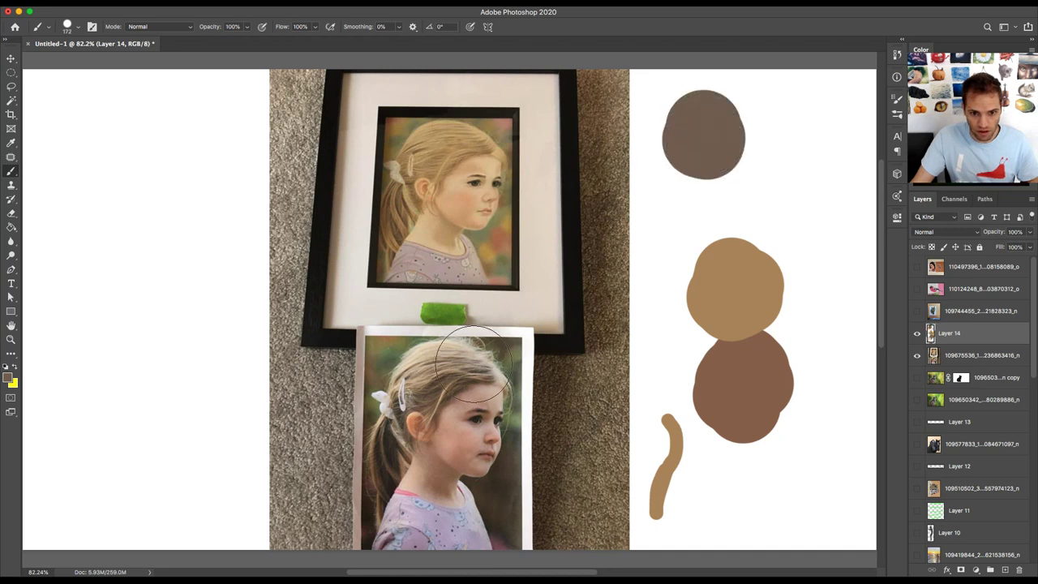
pyautogui.keyDown('alt'); pyautogui.click(421, 384); pyautogui.keyUp('alt')
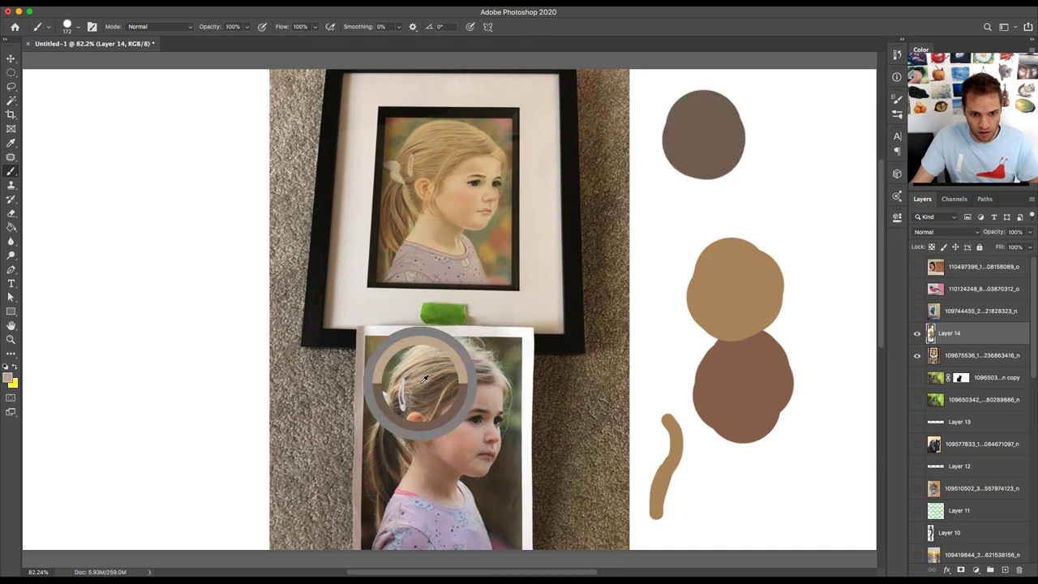
pyautogui.click(776, 154)
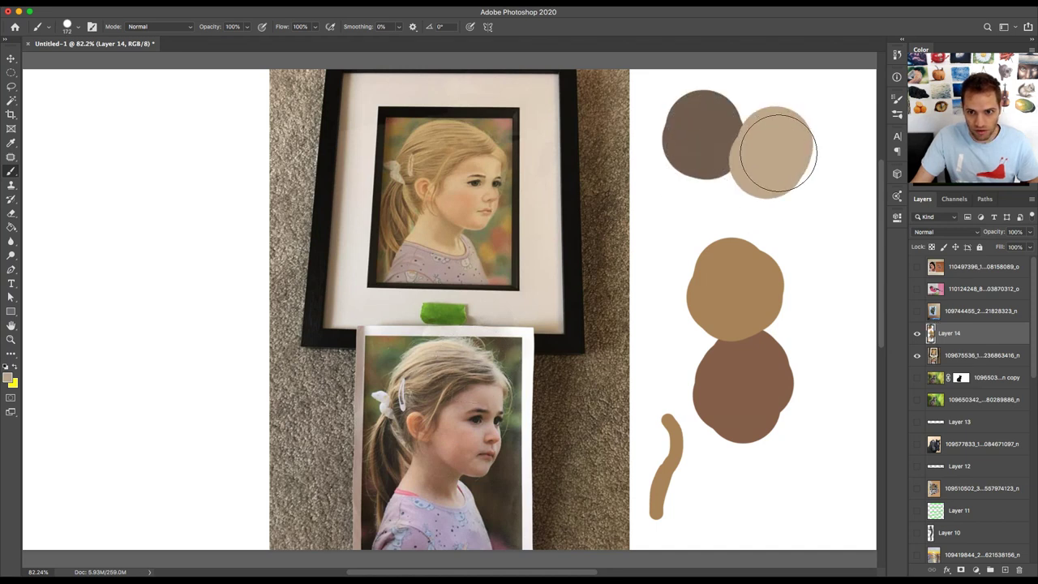
pyautogui.keyDown('alt'); pyautogui.click(432, 348); pyautogui.keyUp('alt')
pyautogui.click(817, 206)
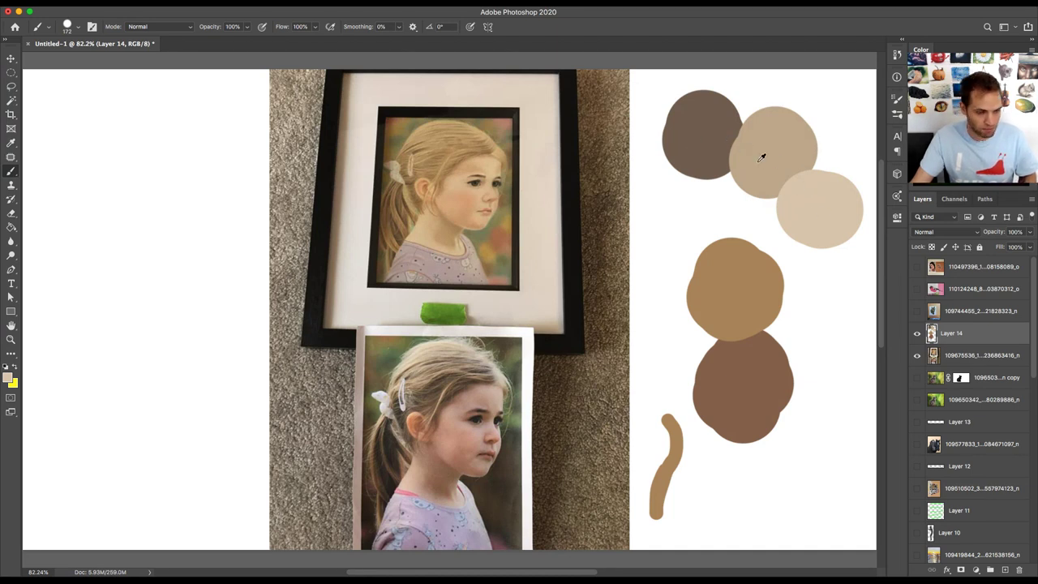
# - Glaze yellow over the three hair swatches with the brush opacity at 5%, and sample the tinted middle swatch
pyautogui.keyDown('alt'); pyautogui.click(805, 195); pyautogui.keyUp('alt')
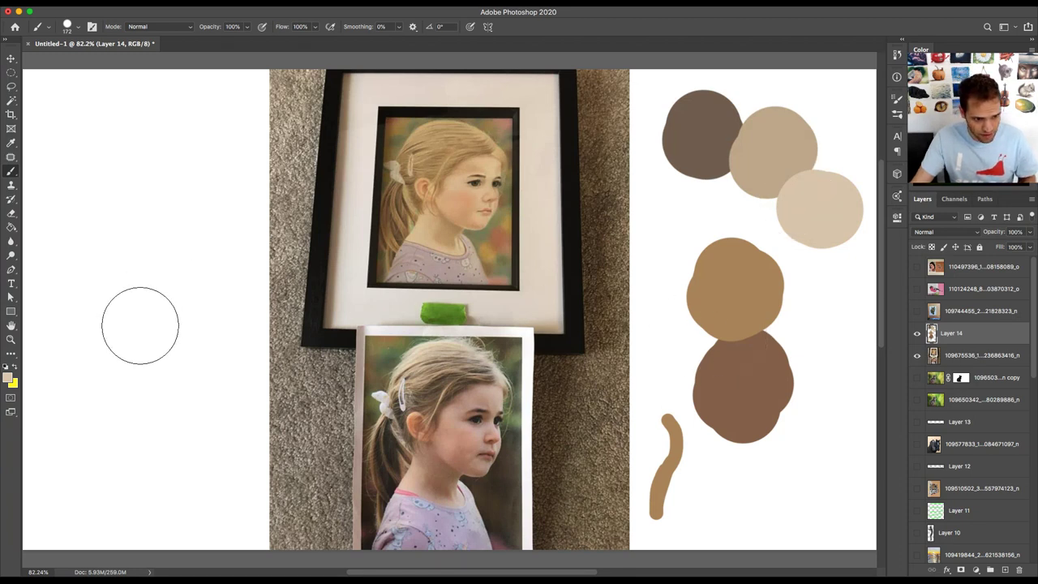
pyautogui.press('x')
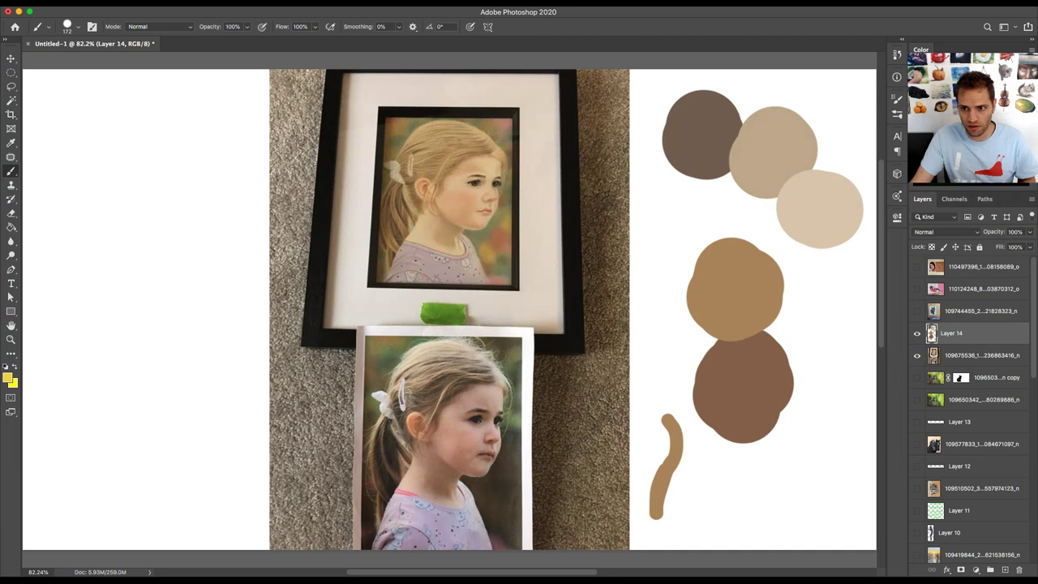
pyautogui.click(247, 27)
pyautogui.moveTo(245, 40); pyautogui.dragTo(199, 44)
pyautogui.moveTo(726, 179)
pyautogui.mouseDown()
pyautogui.moveTo(707, 180)
pyautogui.moveTo(766, 202)
pyautogui.moveTo(781, 194)
pyautogui.moveTo(714, 166)
pyautogui.moveTo(686, 135)
pyautogui.moveTo(811, 208)
pyautogui.moveTo(799, 231)
pyautogui.moveTo(746, 171)
pyautogui.moveTo(695, 162)
pyautogui.moveTo(746, 172)
pyautogui.moveTo(815, 208)
pyautogui.moveTo(779, 213)
pyautogui.mouseUp()
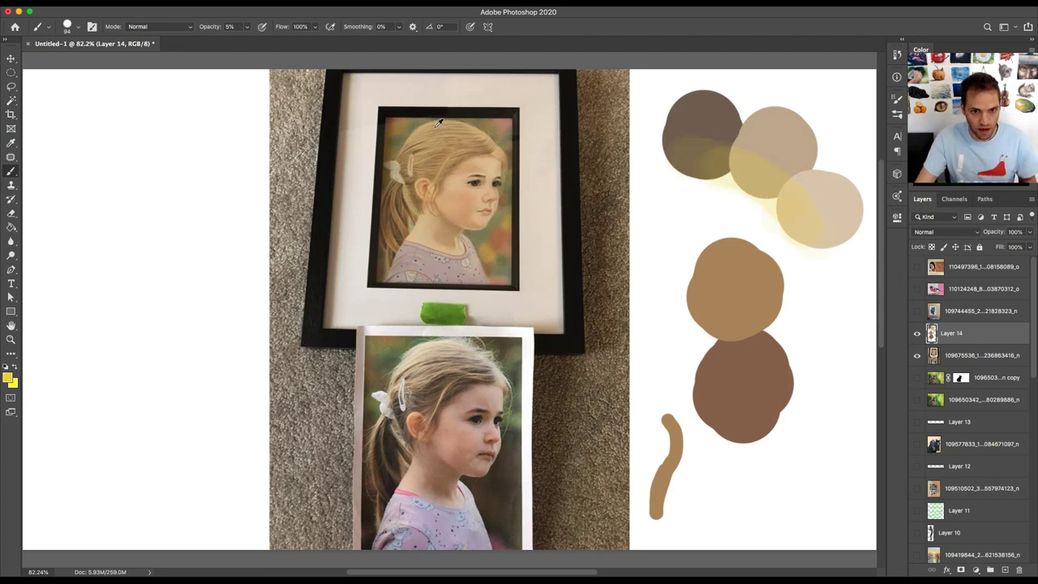
pyautogui.keyDown('alt'); pyautogui.click(767, 171); pyautogui.keyUp('alt')
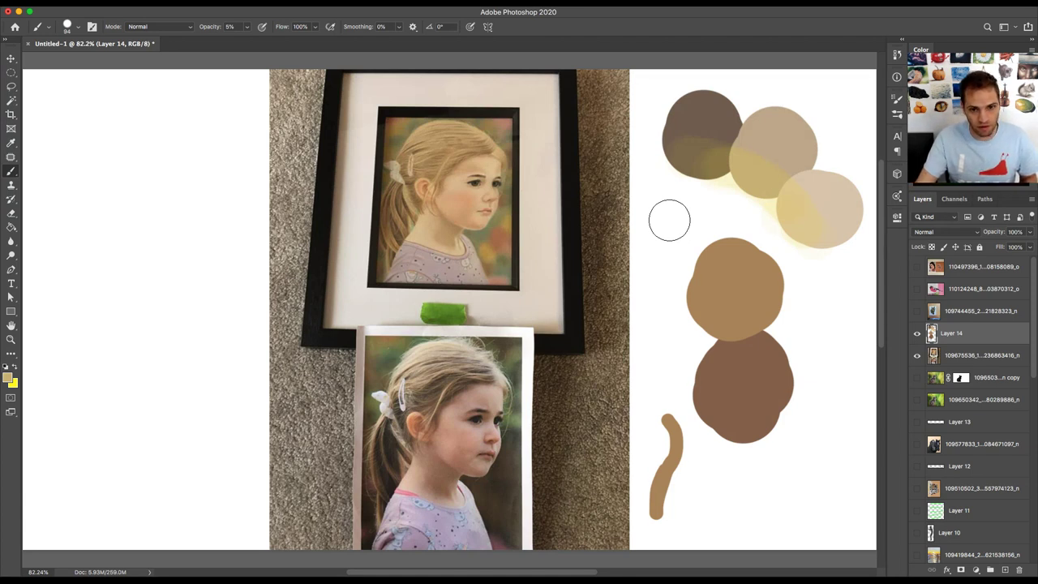
# - Hide the girl portrait and its swatch layer, and show the tabby cat drawing
pyautogui.click(917, 335)
pyautogui.click(917, 355)
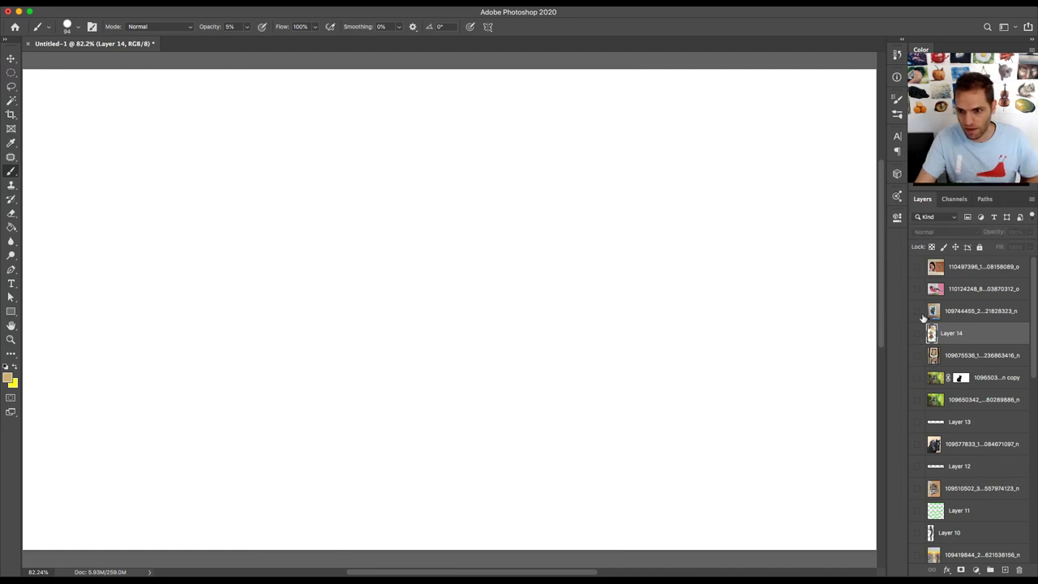
pyautogui.click(917, 310)
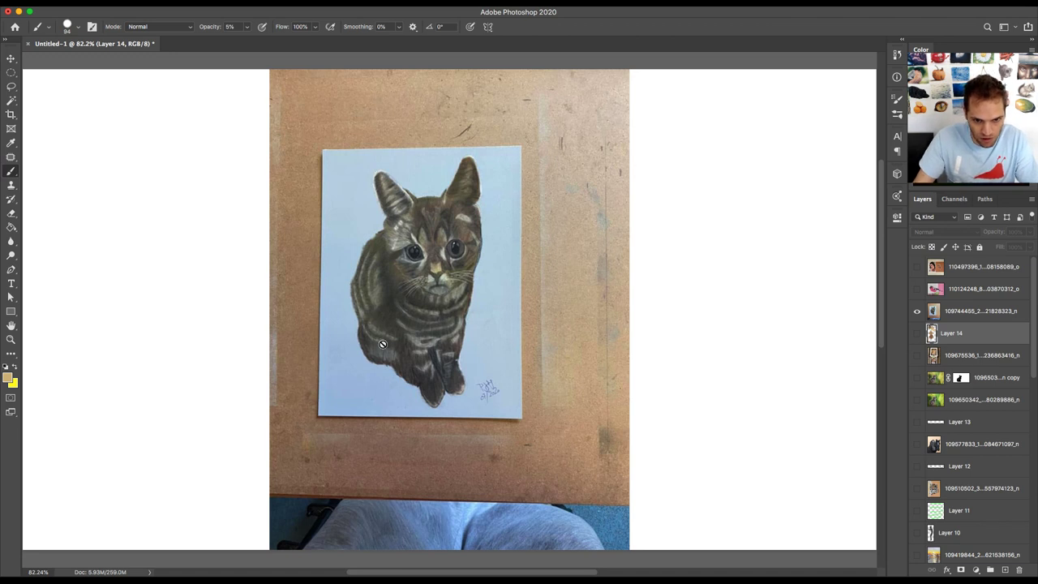
# - Examine the tabby cat drawing close up and add a new empty layer directly above it
pyautogui.scroll(3, 406, 347)
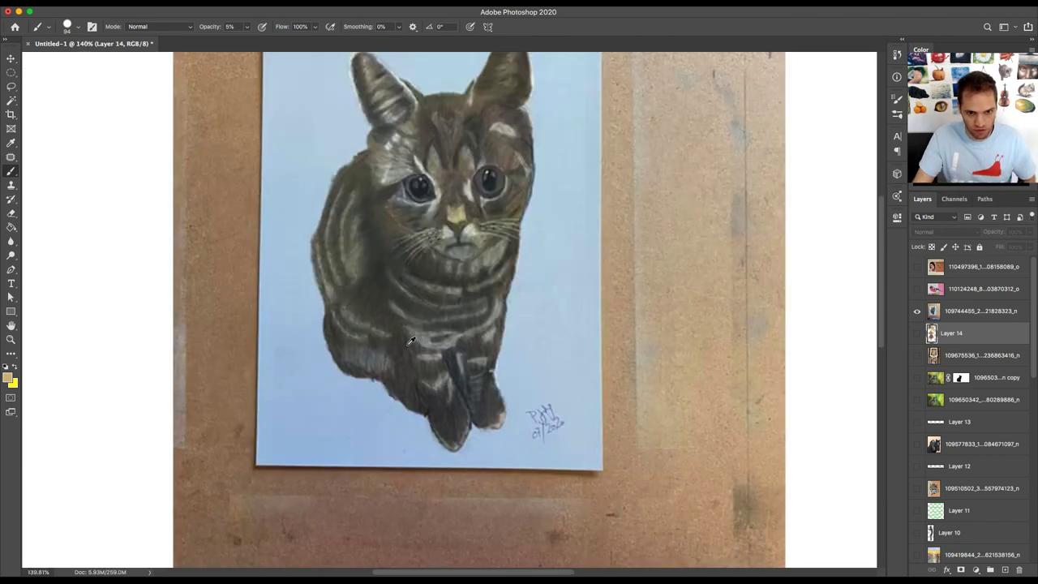
pyautogui.scroll(2, 407, 344)
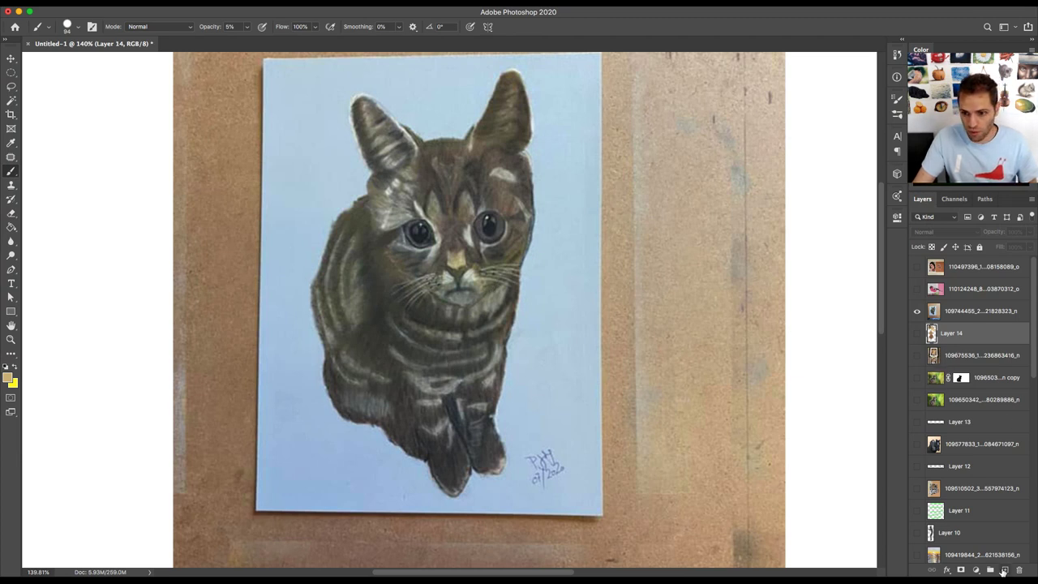
pyautogui.click(975, 313)
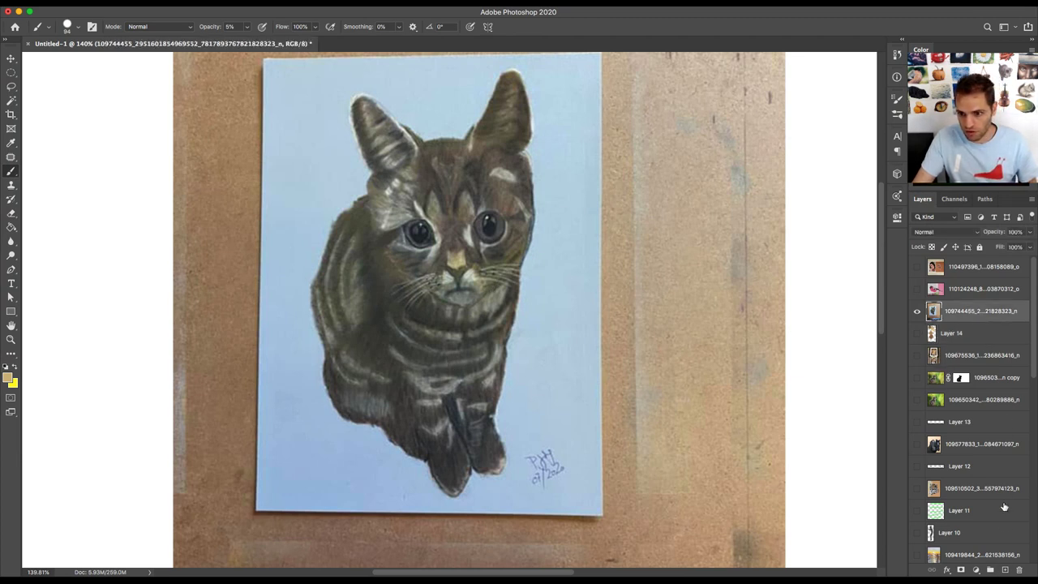
pyautogui.click(1006, 570)
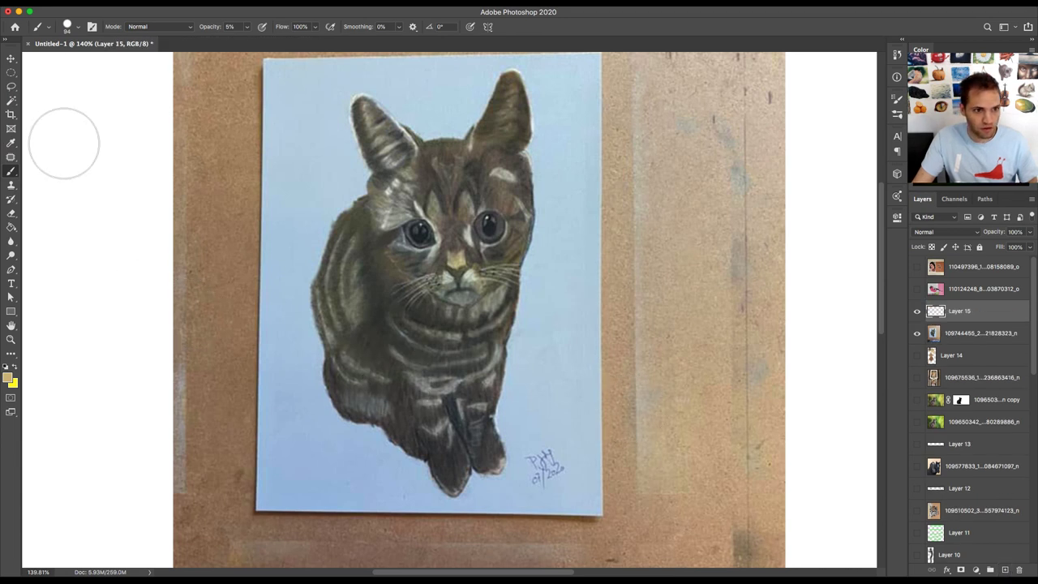
# - Make a wide elliptical selection around the cat's feet and lower body
pyautogui.click(11, 73)
pyautogui.moveTo(250, 365)
pyautogui.mouseDown()
pyautogui.moveTo(681, 487)
pyautogui.moveTo(702, 512)
pyautogui.mouseUp()
pyautogui.moveTo(620, 470); pyautogui.dragTo(601, 458)
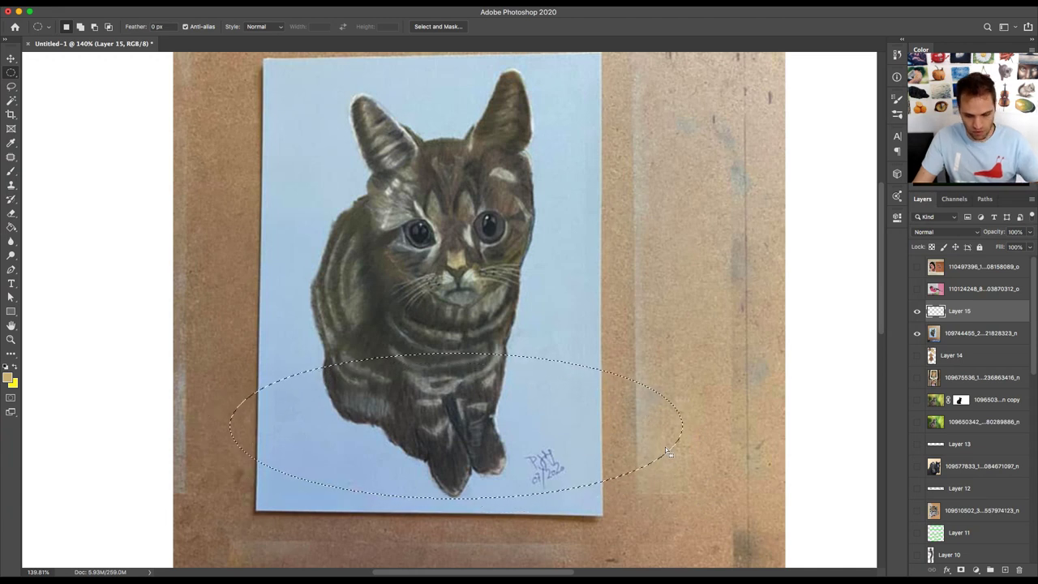
# - Transform the elliptical selection, shrinking it to about the paper's width and tilting it about 6.6° clockwise around the cat's feet
pyautogui.rightClick(616, 447)
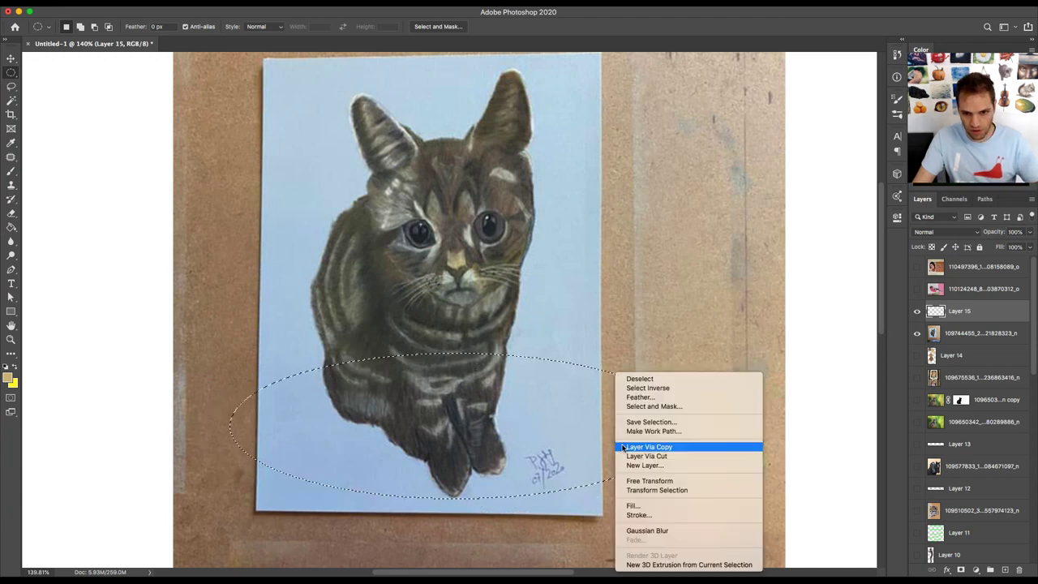
pyautogui.click(659, 491)
pyautogui.moveTo(679, 353); pyautogui.dragTo(581, 385)
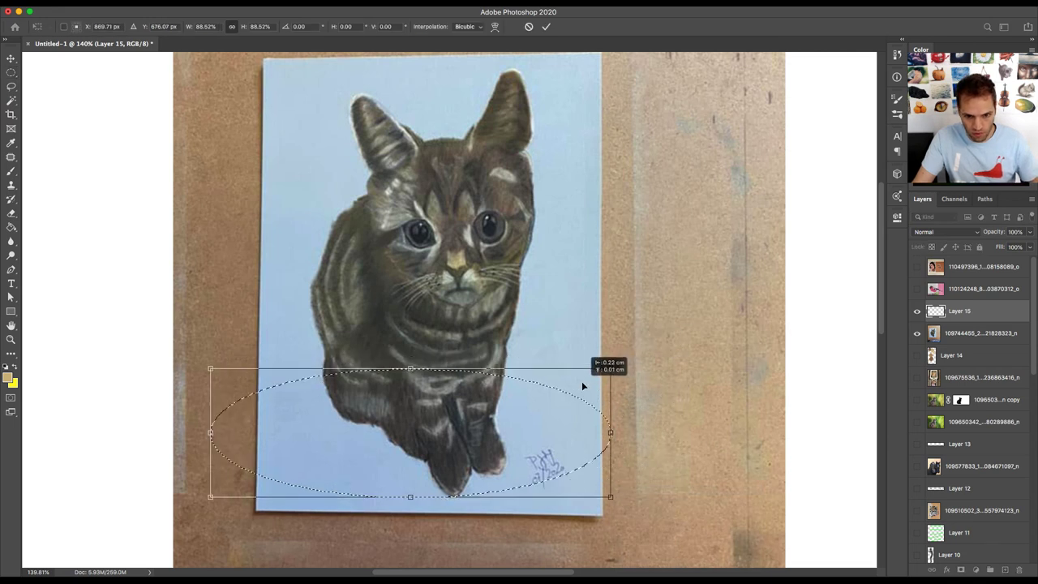
pyautogui.moveTo(647, 375); pyautogui.dragTo(651, 403)
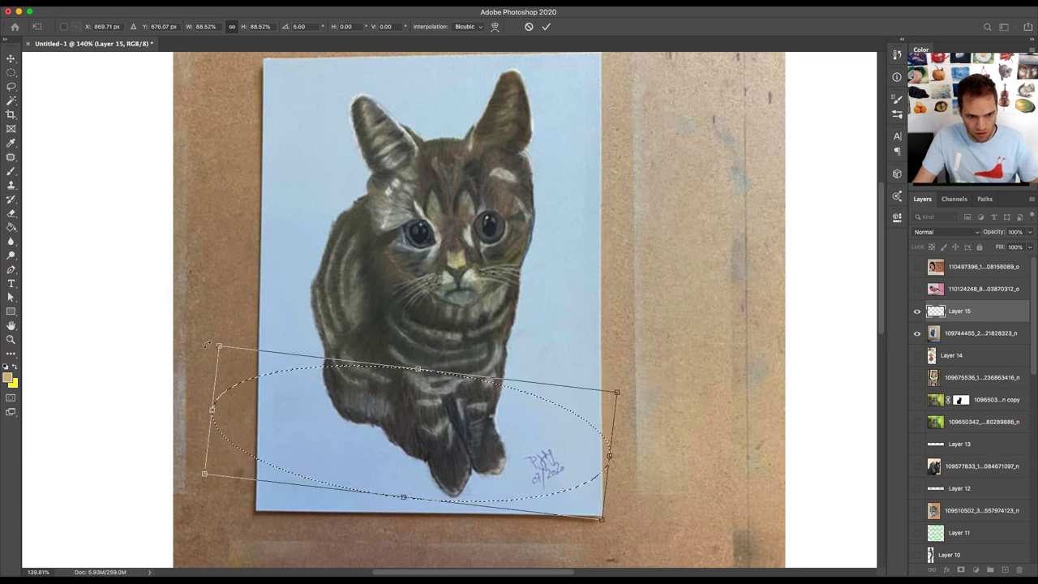
pyautogui.moveTo(219, 346); pyautogui.dragTo(258, 364)
pyautogui.moveTo(331, 393); pyautogui.dragTo(382, 389)
pyautogui.press('Return')
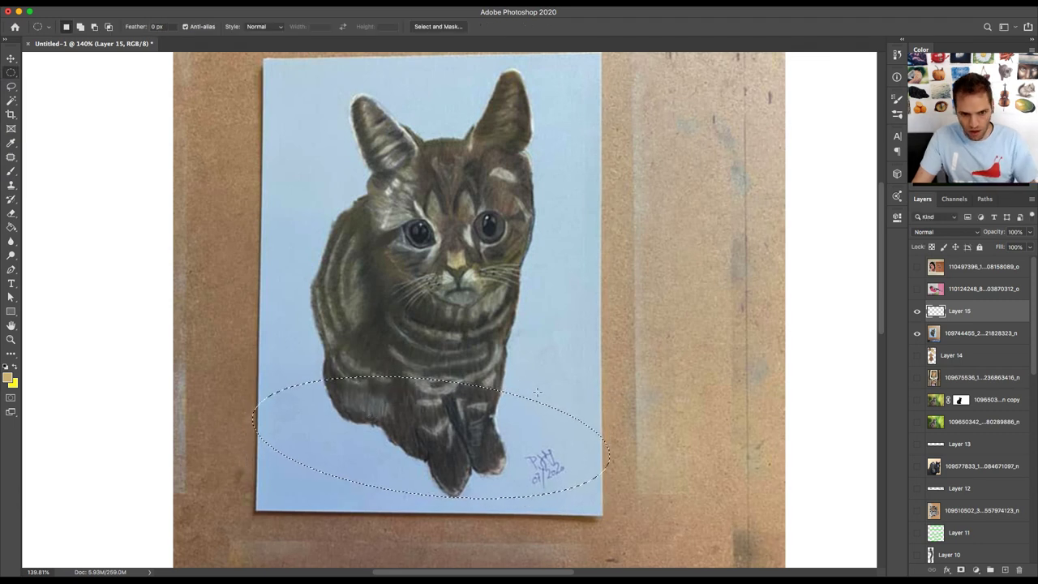
# - Fill the elliptical selection with black on the new layer and deselect it
pyautogui.press('g')
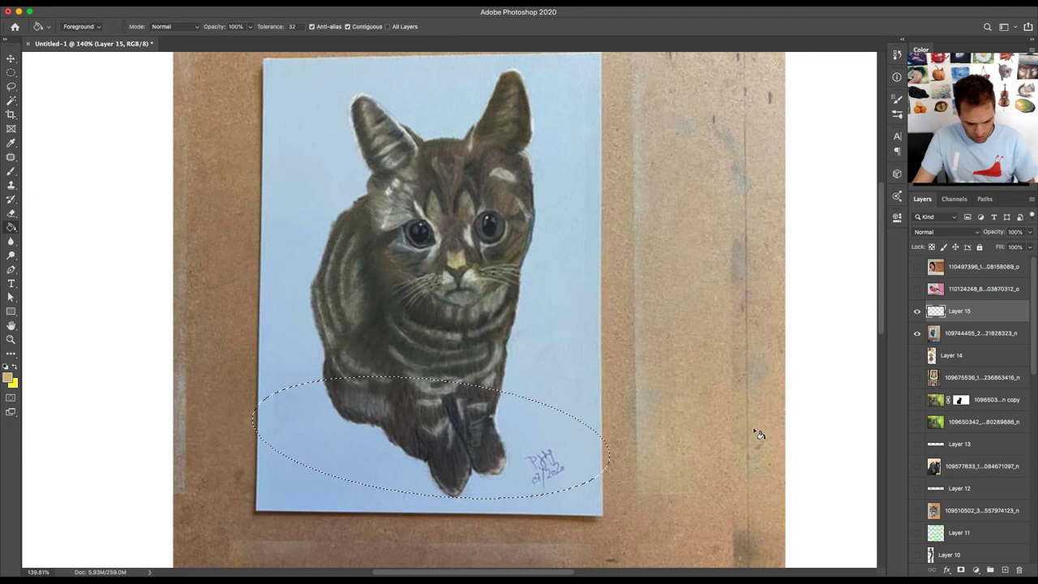
pyautogui.press('d')
pyautogui.click(527, 460)
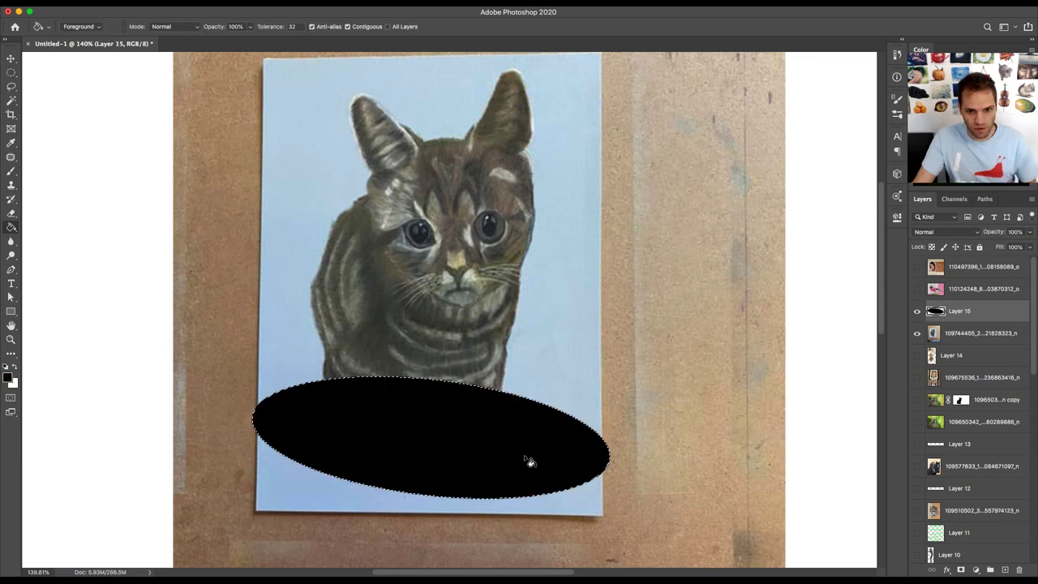
pyautogui.hotkey('ctrl', 'd')
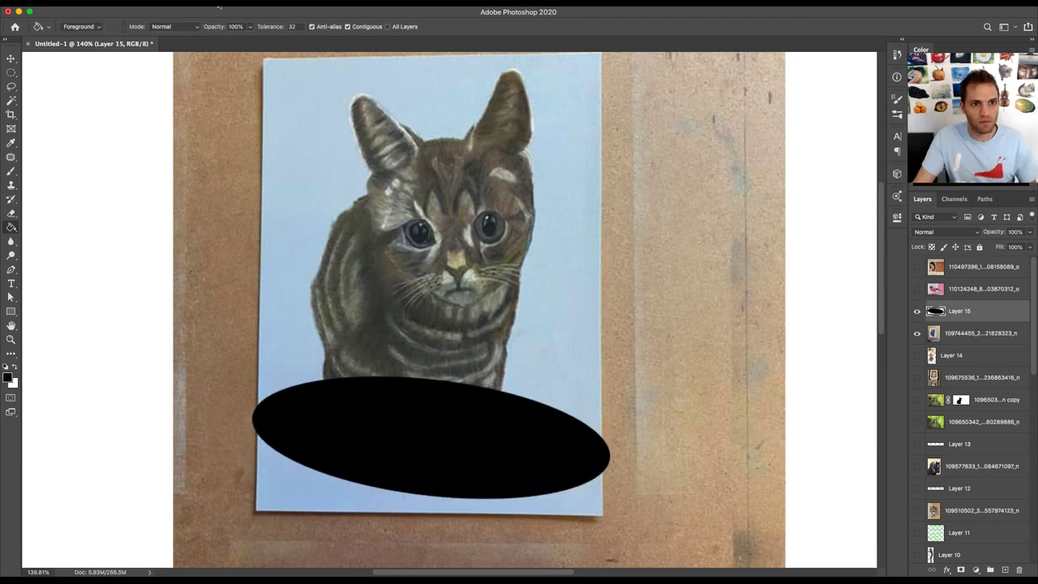
# - Apply a Gaussian Blur with a radius of 14.8 pixels to the black ellipse
pyautogui.click(253, 3)
pyautogui.moveTo(302, 142)
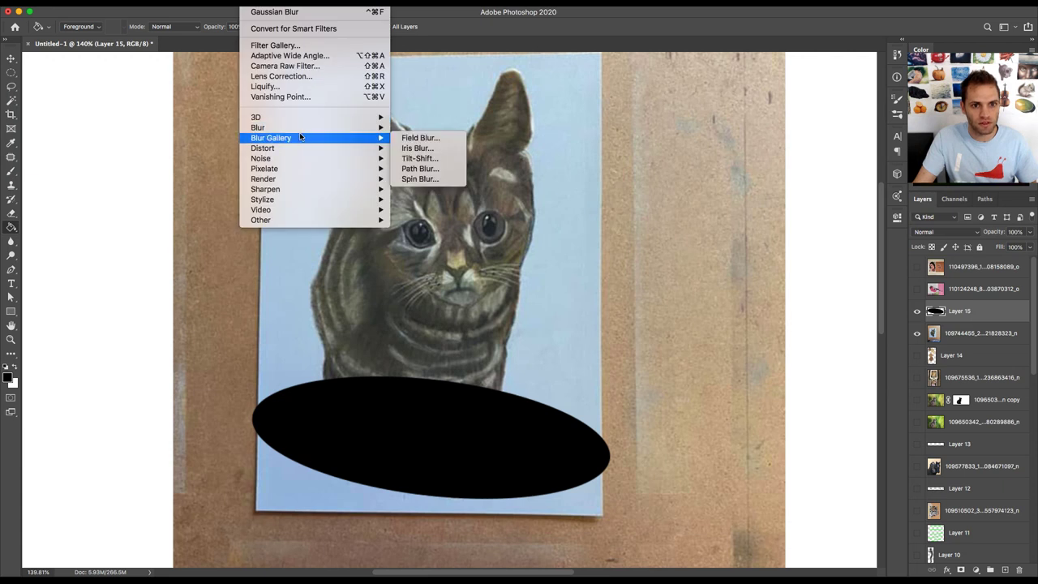
pyautogui.click(422, 168)
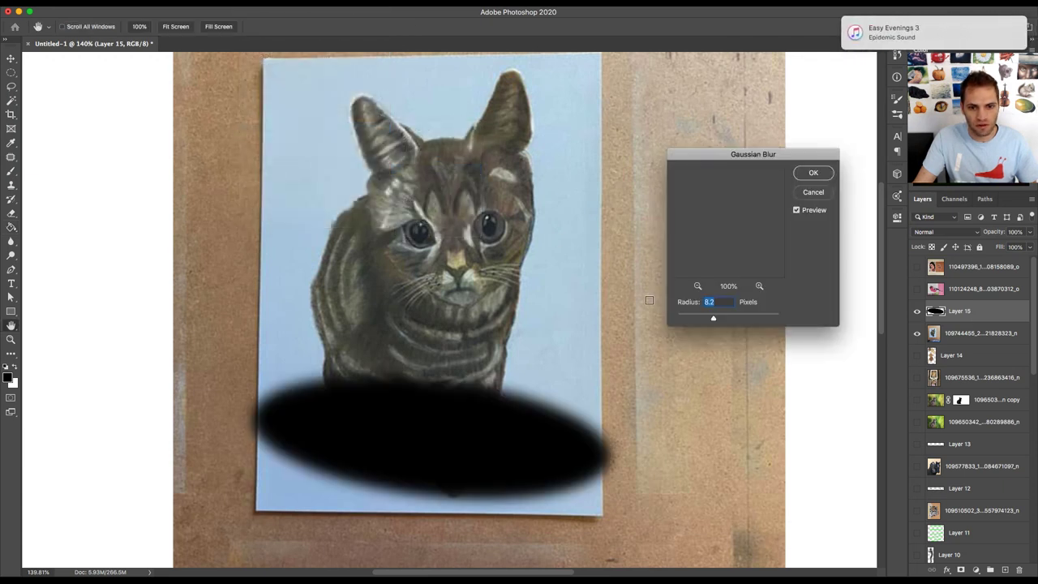
pyautogui.moveTo(717, 319); pyautogui.dragTo(723, 319)
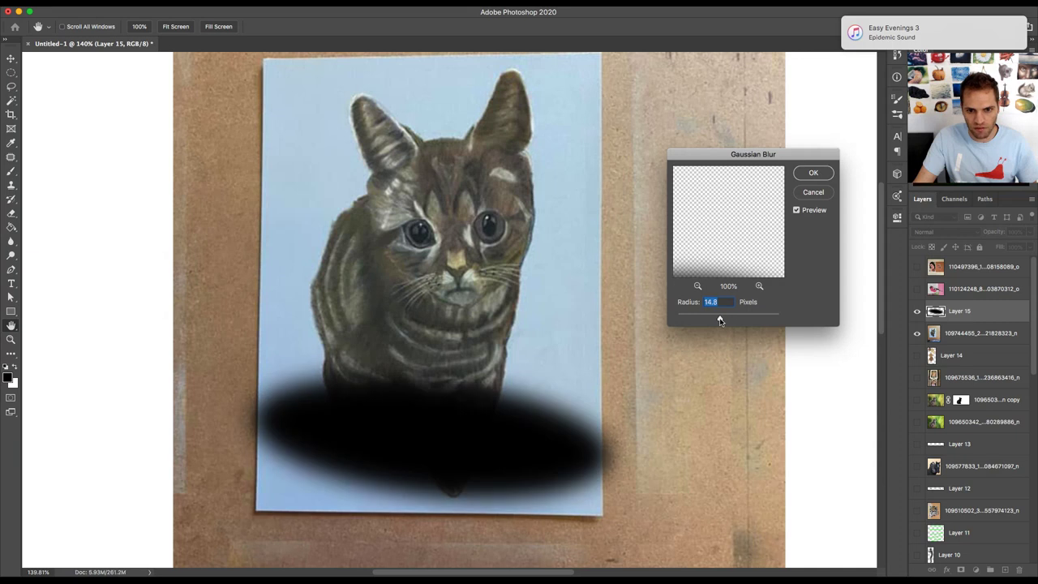
pyautogui.click(814, 174)
# - Scale the blurred ellipse to about 90% and move it down around the cat's feet
pyautogui.press('super+t')
pyautogui.moveTo(637, 348); pyautogui.dragTo(595, 362)
pyautogui.moveTo(560, 399); pyautogui.dragTo(574, 406)
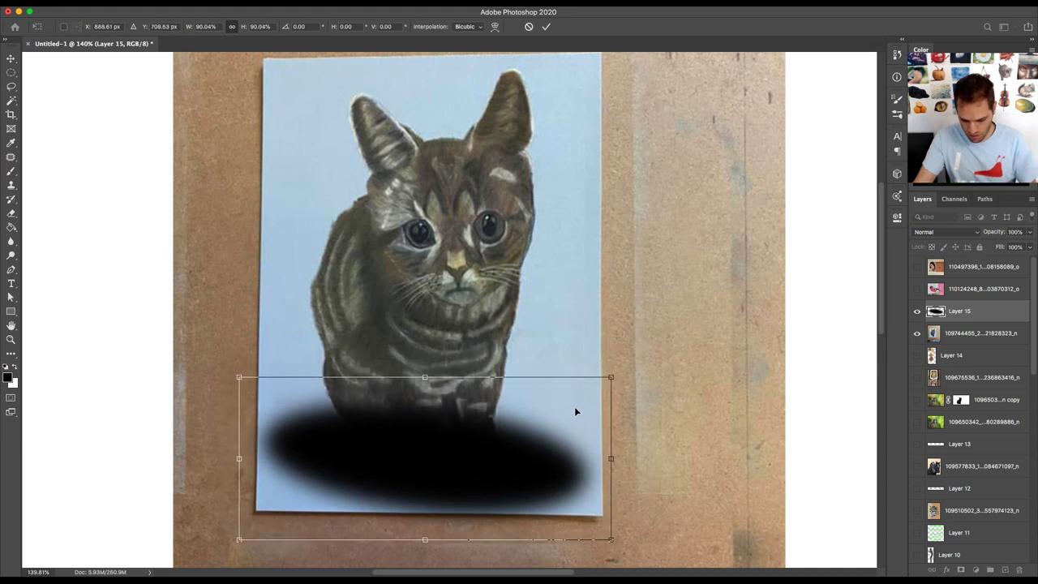
pyautogui.press('Return')
# - Set the shadow layer's blend mode to Multiply and its opacity to 50%
pyautogui.click(944, 231)
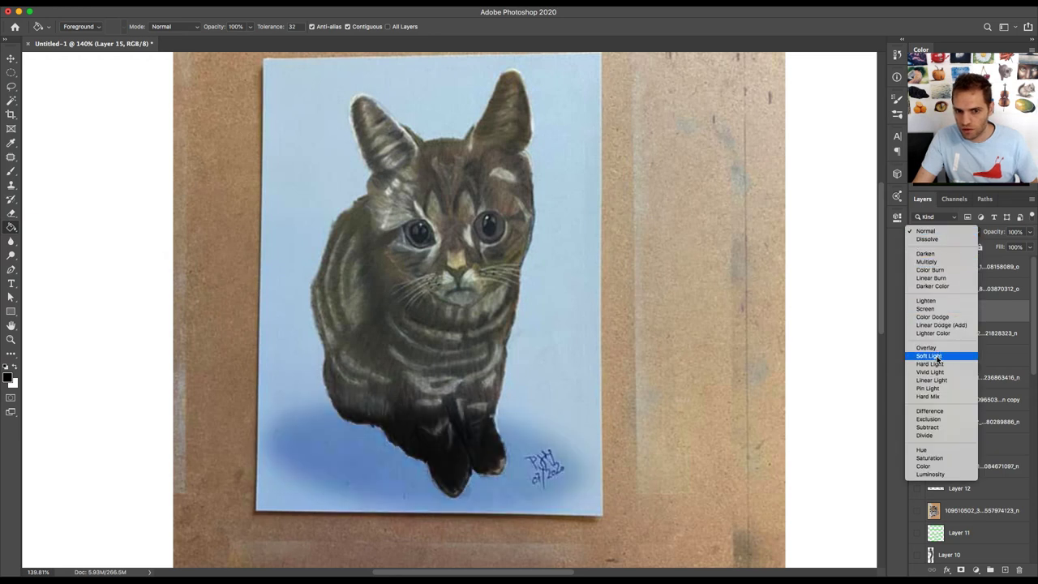
pyautogui.click(927, 262)
pyautogui.click(1030, 231)
pyautogui.moveTo(1011, 250)
pyautogui.mouseDown()
pyautogui.moveTo(995, 247)
pyautogui.moveTo(1005, 248)
pyautogui.mouseUp()
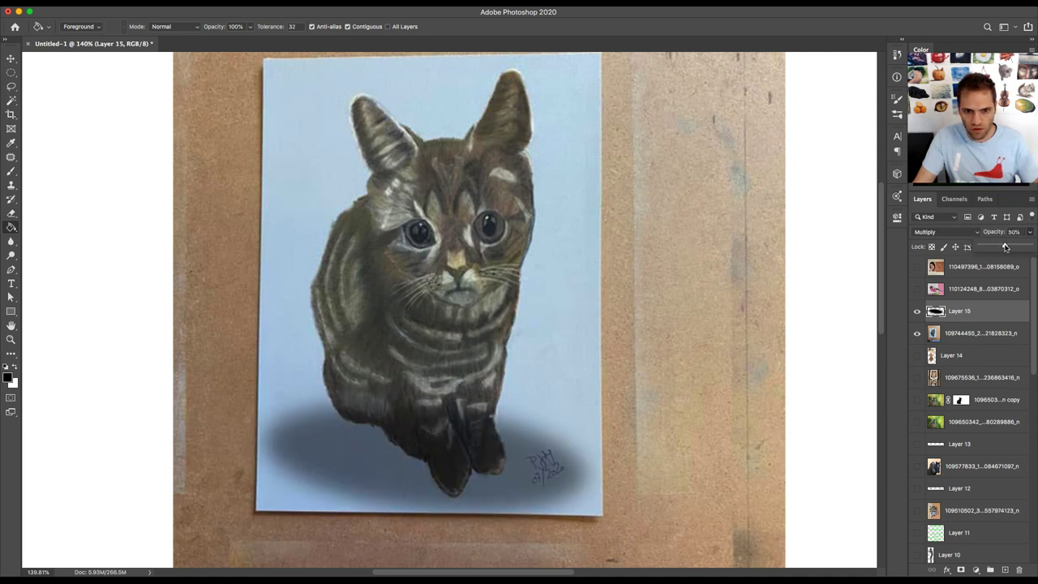
# - Add a layer mask to the cat's shadow layer
pyautogui.click(967, 336)
pyautogui.click(966, 334)
pyautogui.click(977, 315)
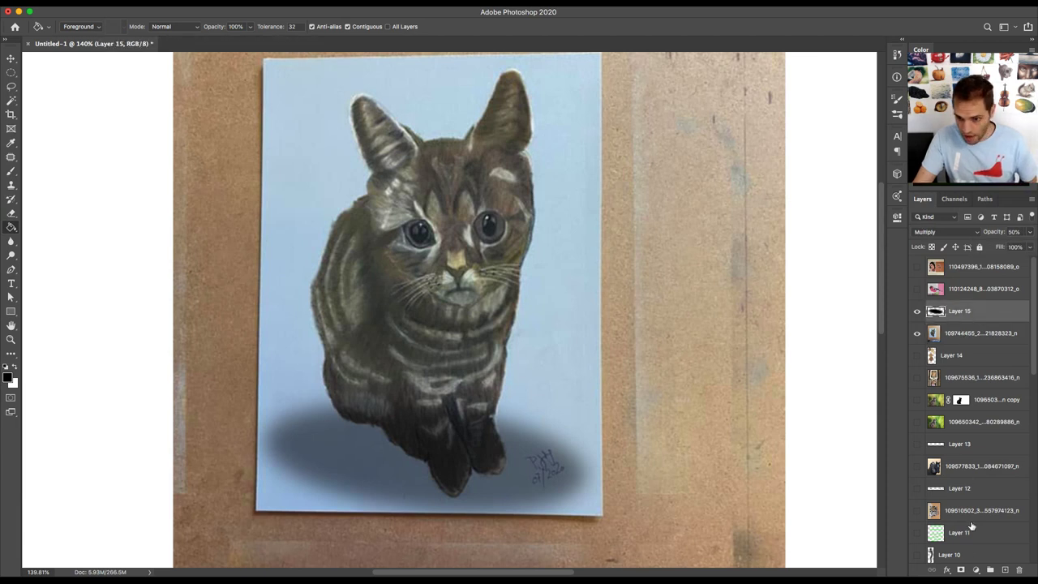
pyautogui.click(961, 570)
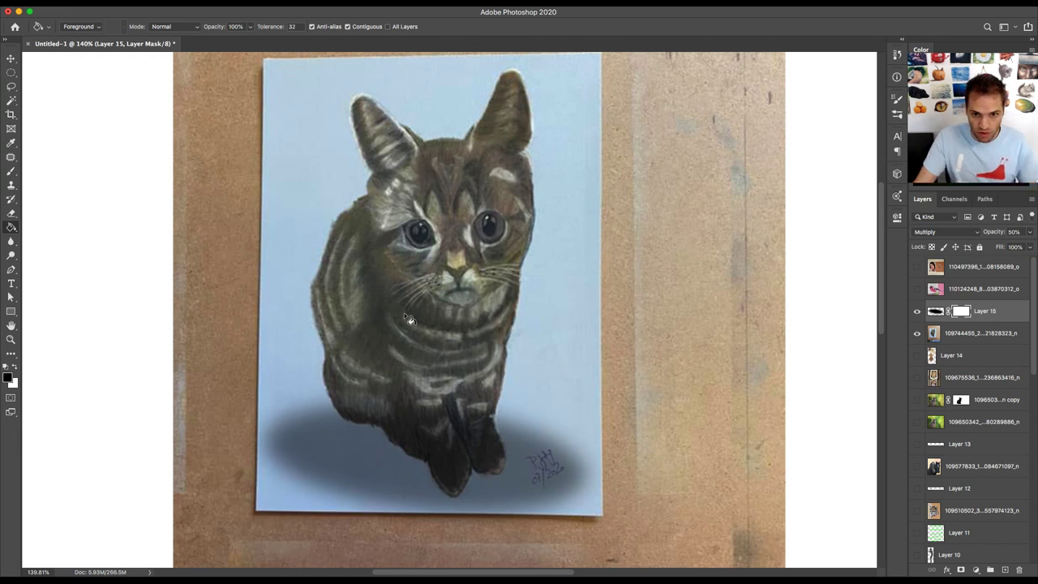
# - Paint black on the mask over the cat's legs and lower body at 100% brush opacity to clear the shadow there
pyautogui.press('b')
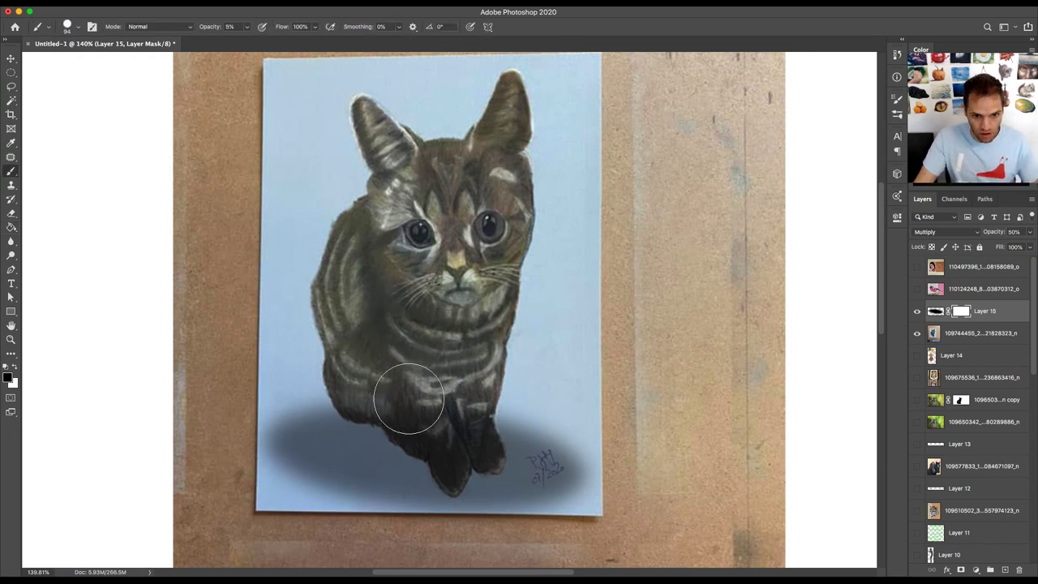
pyautogui.press('[')
pyautogui.press('[')
pyautogui.press('[')
pyautogui.press('x')
pyautogui.moveTo(386, 397)
pyautogui.mouseDown()
pyautogui.moveTo(355, 394)
pyautogui.moveTo(408, 412)
pyautogui.moveTo(424, 439)
pyautogui.moveTo(424, 419)
pyautogui.moveTo(437, 437)
pyautogui.mouseUp()
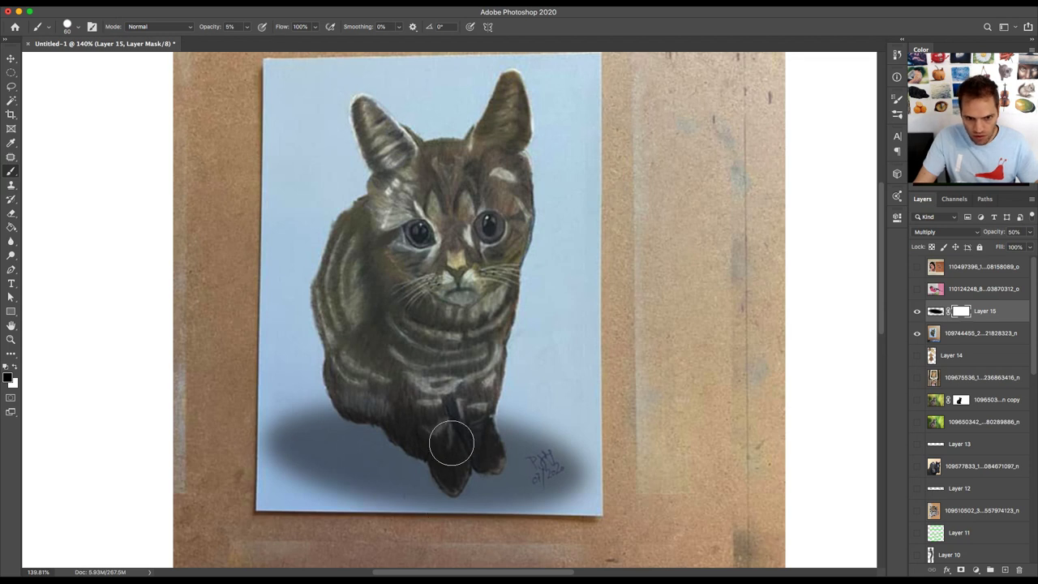
pyautogui.moveTo(247, 30); pyautogui.dragTo(422, 59)
pyautogui.moveTo(405, 381)
pyautogui.mouseDown()
pyautogui.moveTo(430, 430)
pyautogui.moveTo(446, 438)
pyautogui.moveTo(438, 444)
pyautogui.moveTo(451, 479)
pyautogui.moveTo(455, 441)
pyautogui.moveTo(487, 456)
pyautogui.moveTo(467, 410)
pyautogui.moveTo(425, 443)
pyautogui.moveTo(397, 415)
pyautogui.moveTo(354, 402)
pyautogui.mouseUp()
pyautogui.press('x')
pyautogui.press('[')
pyautogui.press('[')
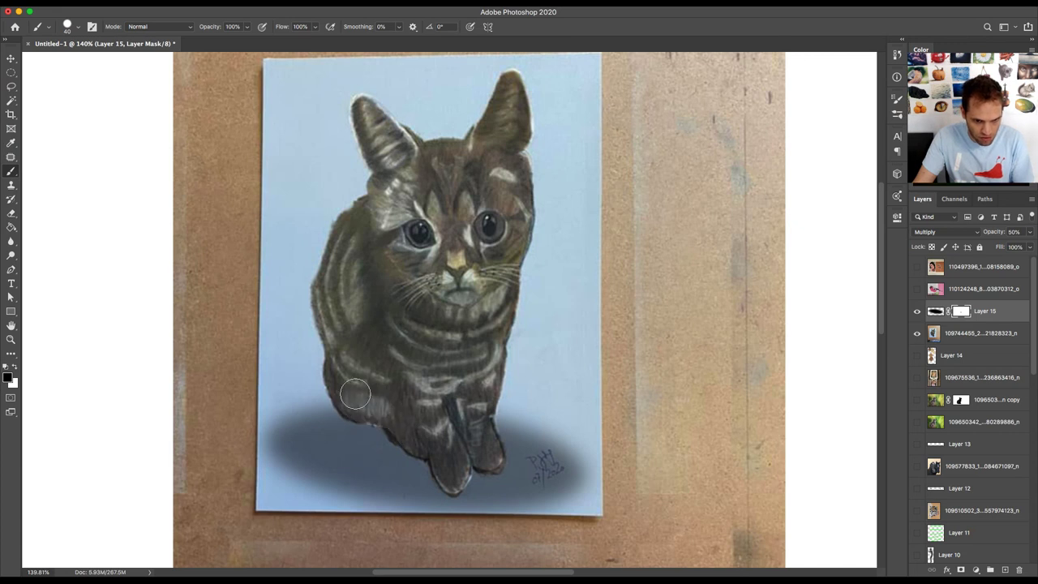
pyautogui.scroll(-3, 449, 385)
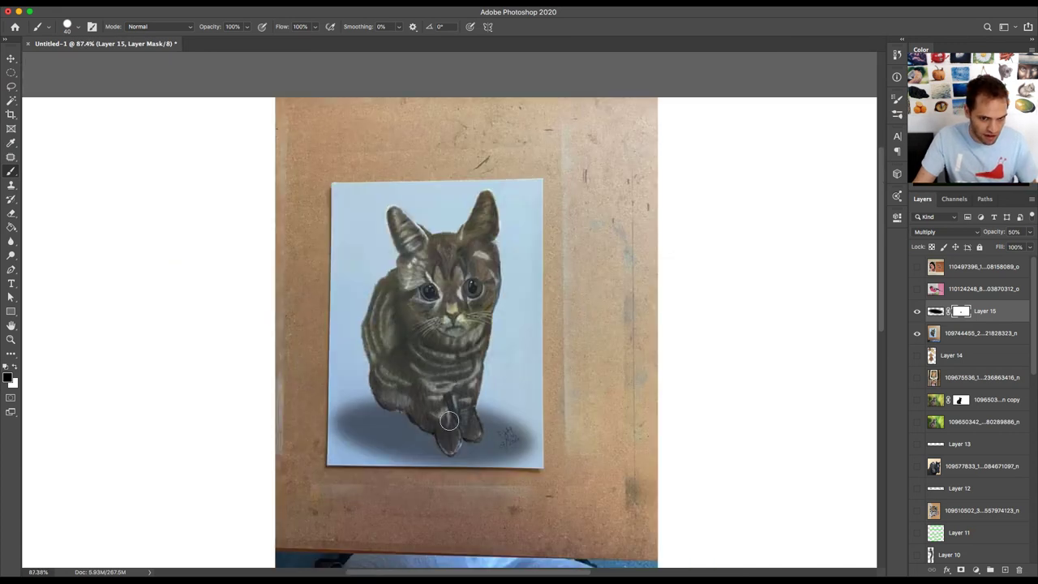
# - Compare the cat with and without its shadow, hide both cat layers and display the whole bullfinch drawing
pyautogui.click(917, 313)
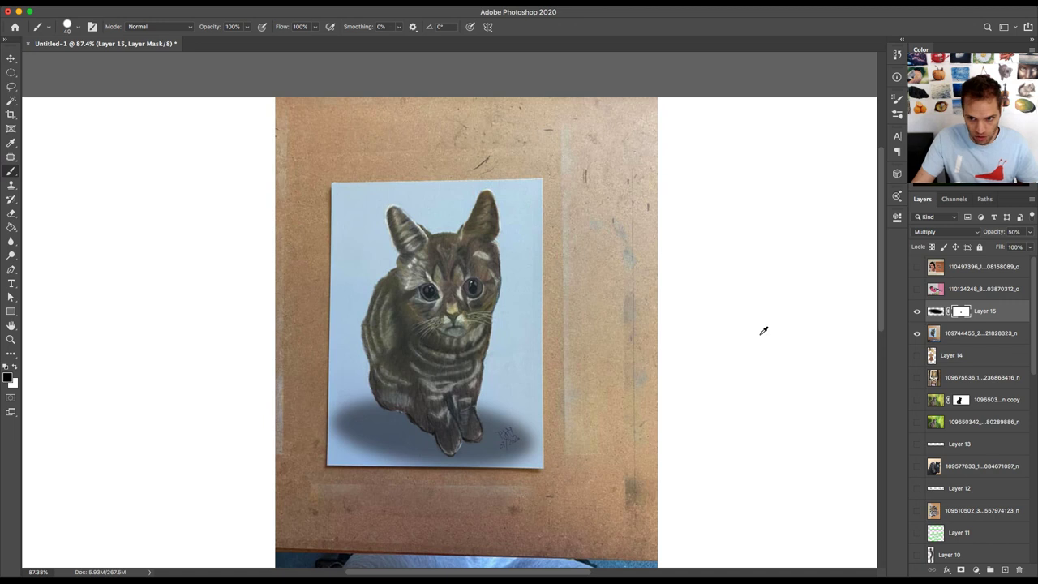
pyautogui.click(917, 311)
pyautogui.click(917, 334)
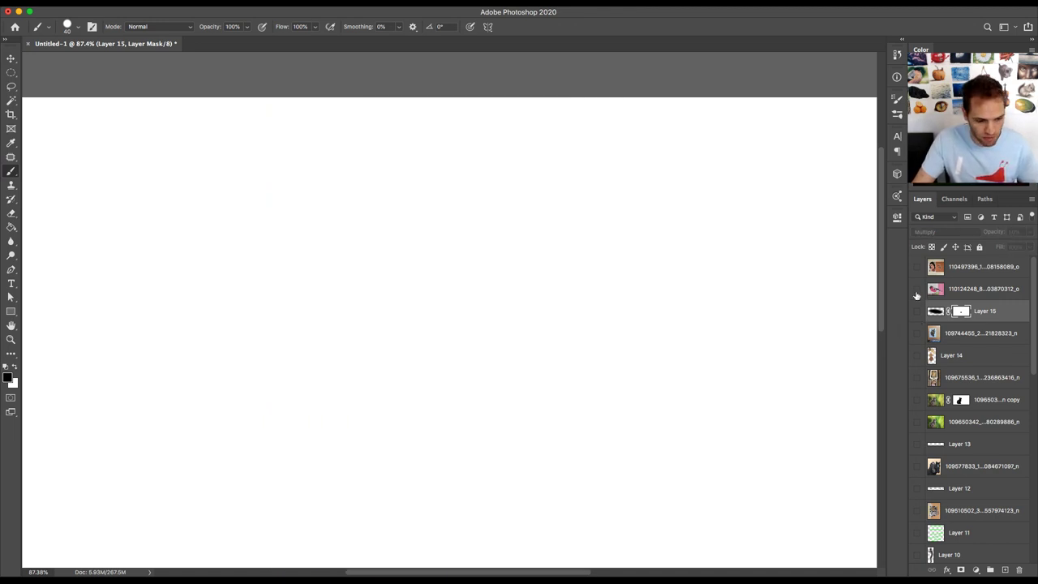
pyautogui.click(917, 290)
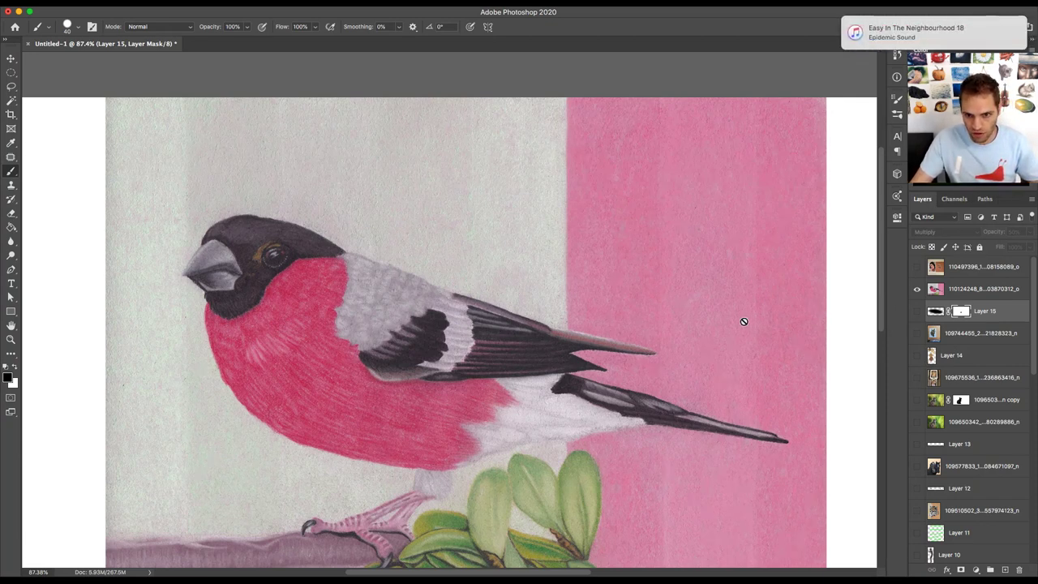
pyautogui.press('z')
pyautogui.rightClick(714, 323)
pyautogui.click(722, 328)
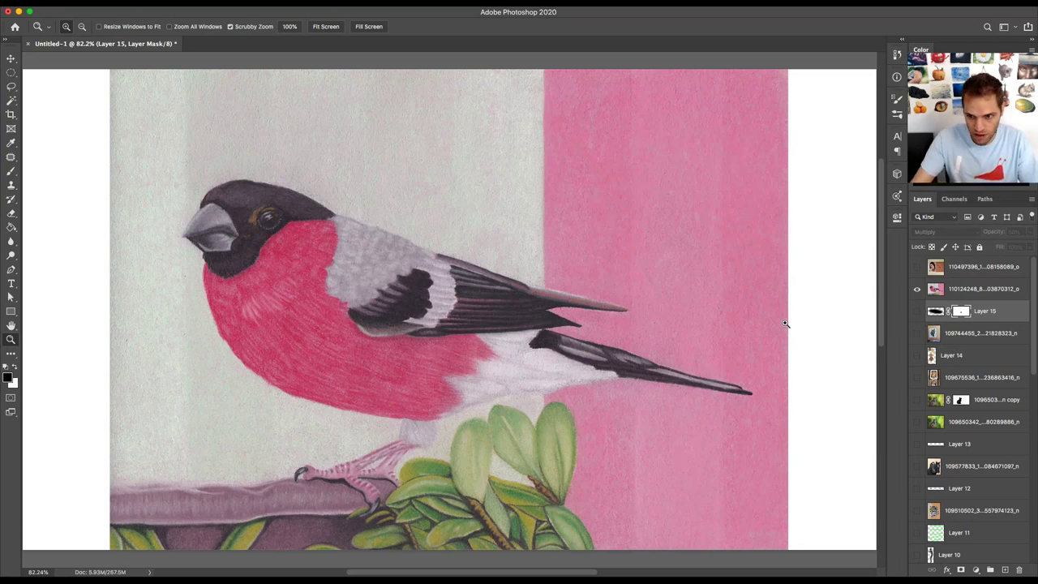
# - Add an empty layer directly above the bullfinch drawing and sample the breast's red as the brush colour
pyautogui.click(981, 288)
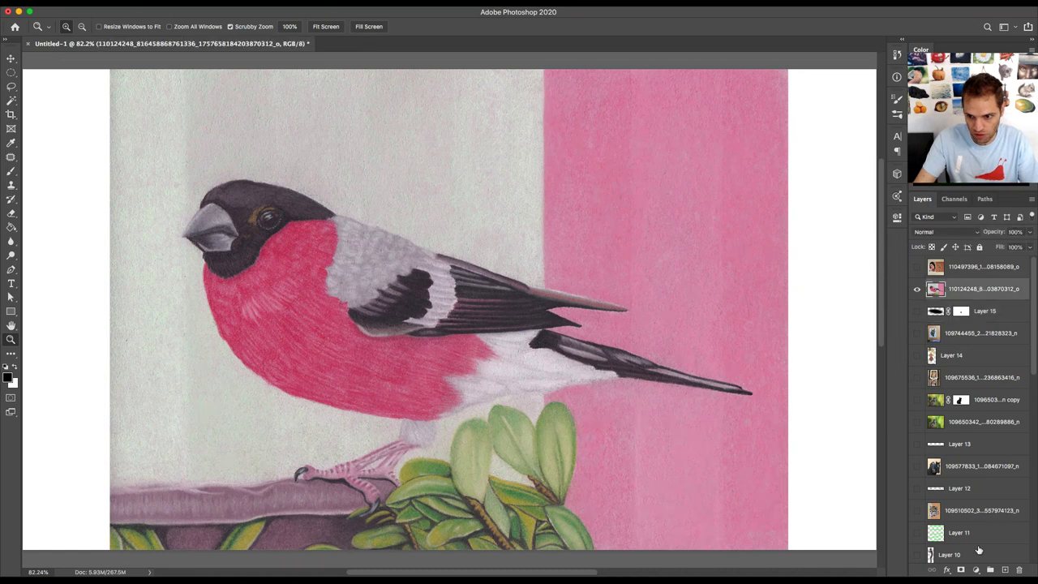
pyautogui.press('super+alt+shift+n')
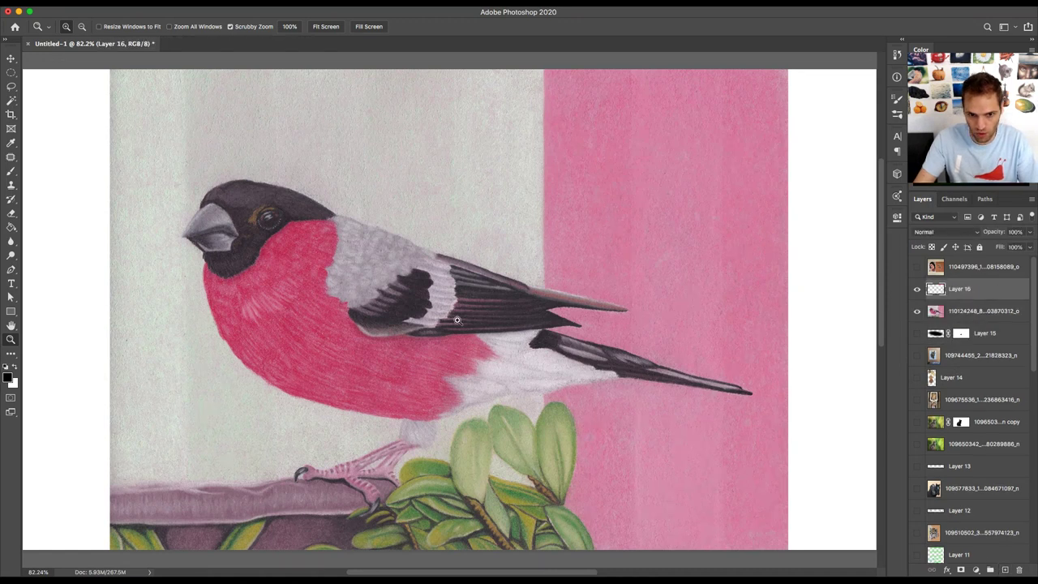
pyautogui.press('b')
pyautogui.keyDown('alt'); pyautogui.click(317, 352); pyautogui.keyUp('alt')
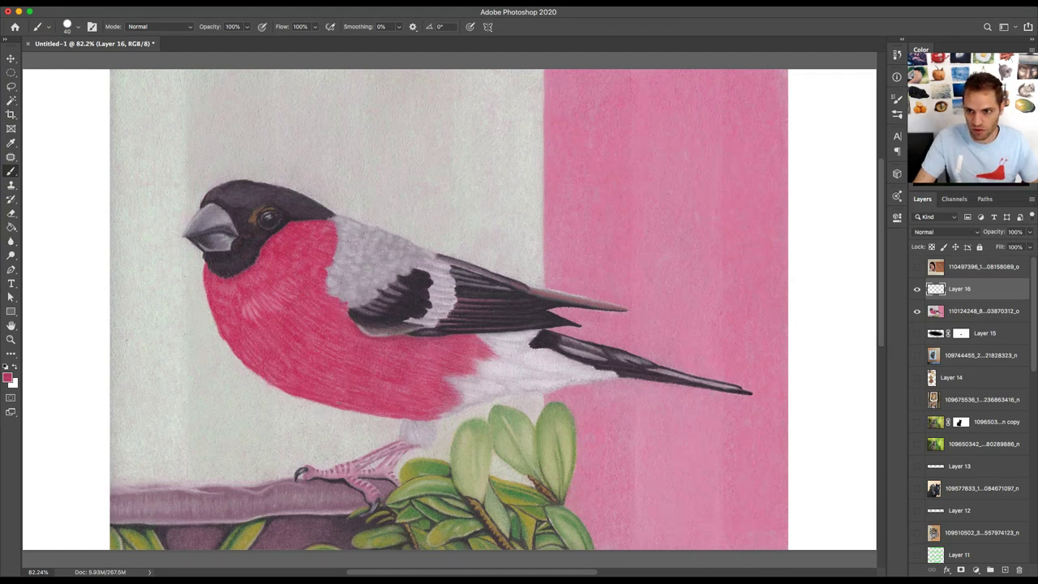
# - Set the brush opacity to 16% and shade the bullfinch's throat, front edge and belly with dark red
pyautogui.click(246, 27)
pyautogui.moveTo(244, 41); pyautogui.dragTo(205, 42)
pyautogui.moveTo(219, 278)
pyautogui.mouseDown()
pyautogui.moveTo(234, 329)
pyautogui.moveTo(258, 354)
pyautogui.moveTo(217, 289)
pyautogui.moveTo(296, 383)
pyautogui.mouseUp()
pyautogui.keyDown('ctrl'); pyautogui.keyDown('alt'); pyautogui.click(228, 314); pyautogui.keyUp('alt'); pyautogui.keyUp('ctrl')
pyautogui.moveTo(240, 332)
pyautogui.mouseDown()
pyautogui.moveTo(265, 364)
pyautogui.moveTo(335, 400)
pyautogui.moveTo(299, 378)
pyautogui.moveTo(358, 399)
pyautogui.moveTo(341, 396)
pyautogui.moveTo(418, 406)
pyautogui.moveTo(339, 392)
pyautogui.moveTo(253, 351)
pyautogui.moveTo(223, 283)
pyautogui.moveTo(253, 335)
pyautogui.moveTo(247, 255)
pyautogui.moveTo(264, 274)
pyautogui.moveTo(276, 237)
pyautogui.moveTo(302, 232)
pyautogui.moveTo(303, 287)
pyautogui.moveTo(281, 337)
pyautogui.moveTo(271, 320)
pyautogui.moveTo(315, 314)
pyautogui.mouseUp()
# - Paint a near-white highlight band across the bullfinch's upper breast and compare the drawing with and without the overlay
pyautogui.keyDown('alt'); pyautogui.click(338, 177); pyautogui.keyUp('alt')
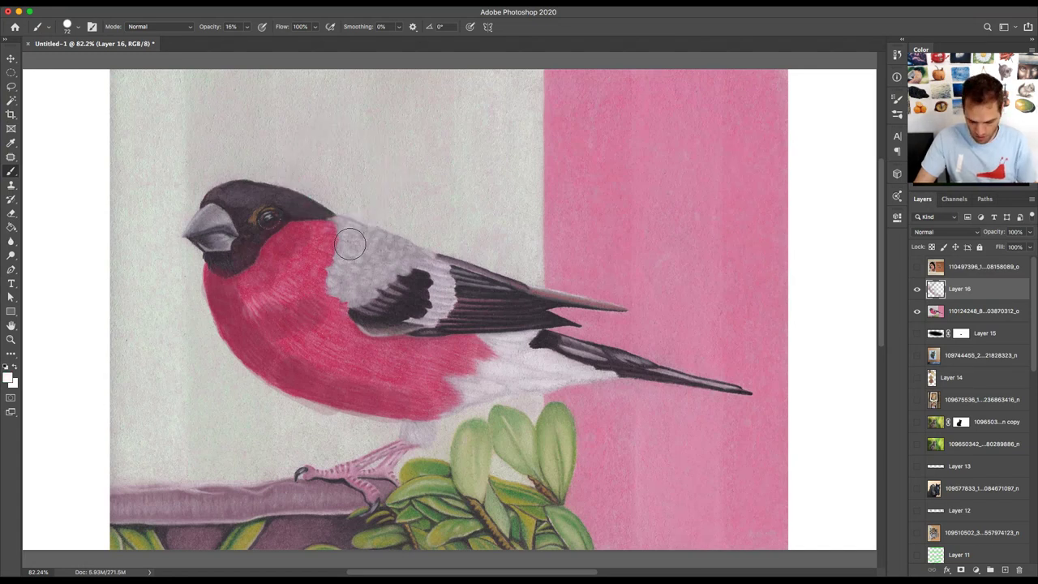
pyautogui.moveTo(286, 285)
pyautogui.mouseDown()
pyautogui.moveTo(241, 323)
pyautogui.moveTo(258, 301)
pyautogui.moveTo(307, 279)
pyautogui.mouseUp()
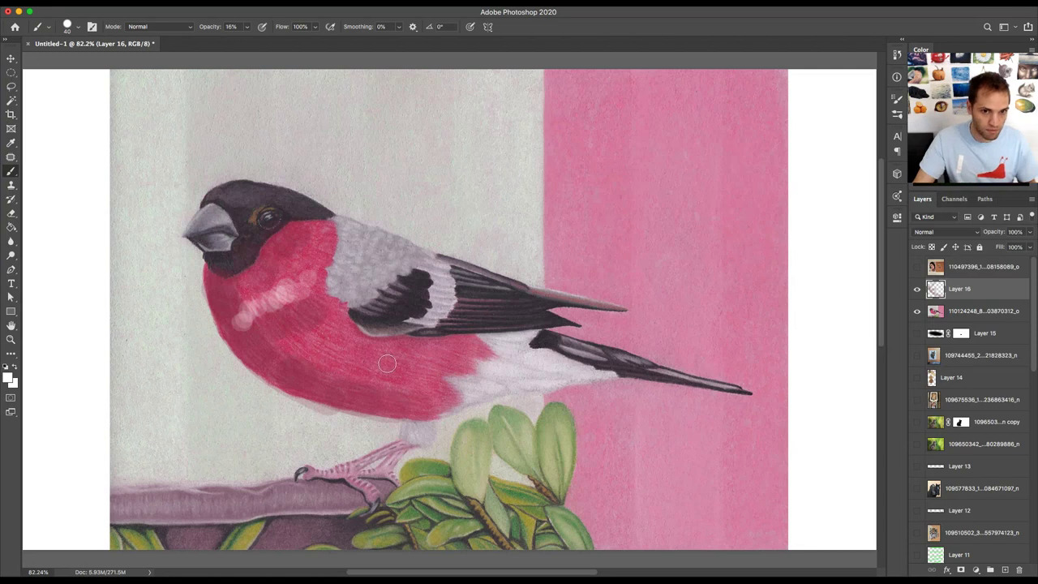
pyautogui.click(917, 289)
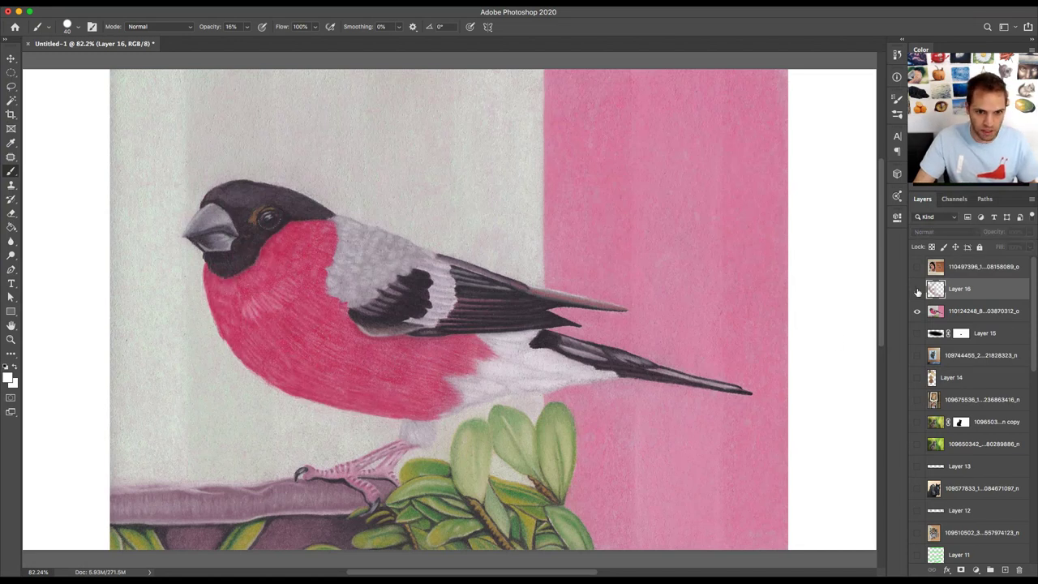
pyautogui.click(917, 290)
pyautogui.click(917, 290)
pyautogui.click(917, 290)
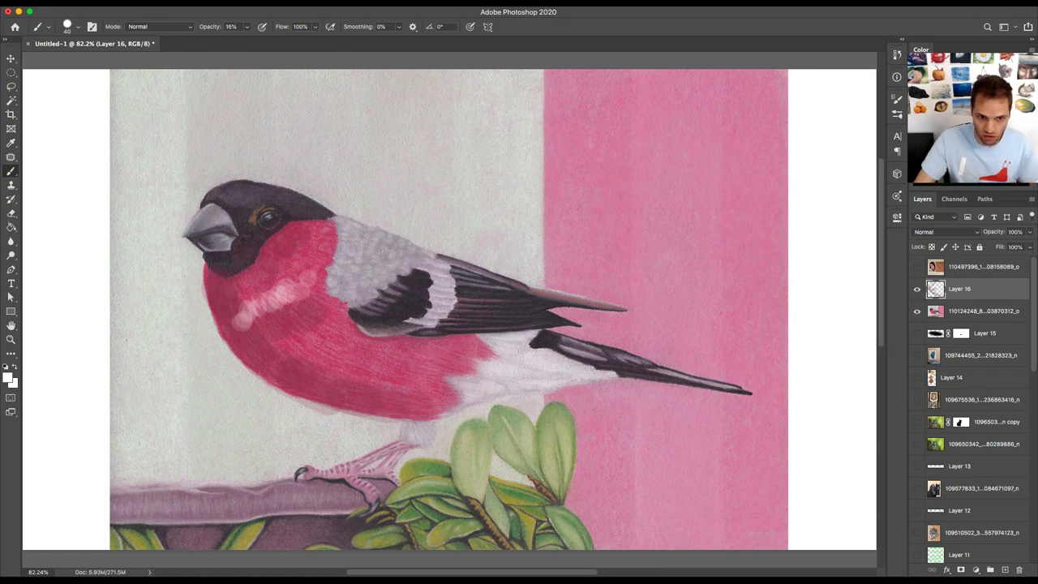
# - Choose light blue as the brush colour and tint the bullfinch's beak and grey back feathers
pyautogui.click(957, 113)
pyautogui.press('x')
pyautogui.moveTo(179, 224); pyautogui.dragTo(207, 217)
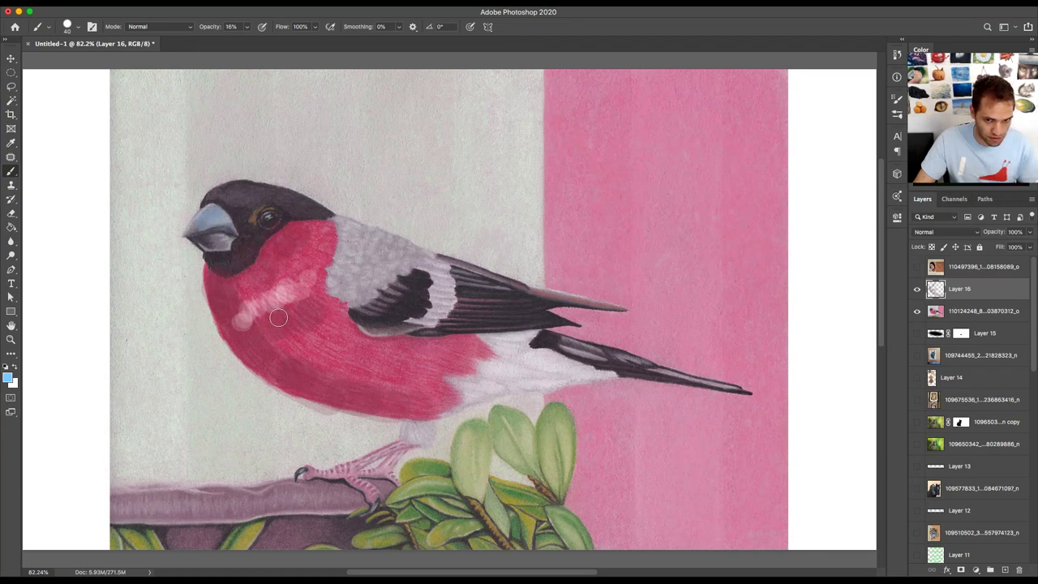
pyautogui.moveTo(378, 263)
pyautogui.mouseDown()
pyautogui.moveTo(354, 246)
pyautogui.moveTo(349, 265)
pyautogui.moveTo(363, 260)
pyautogui.moveTo(341, 278)
pyautogui.moveTo(359, 280)
pyautogui.moveTo(384, 260)
pyautogui.moveTo(345, 240)
pyautogui.mouseUp()
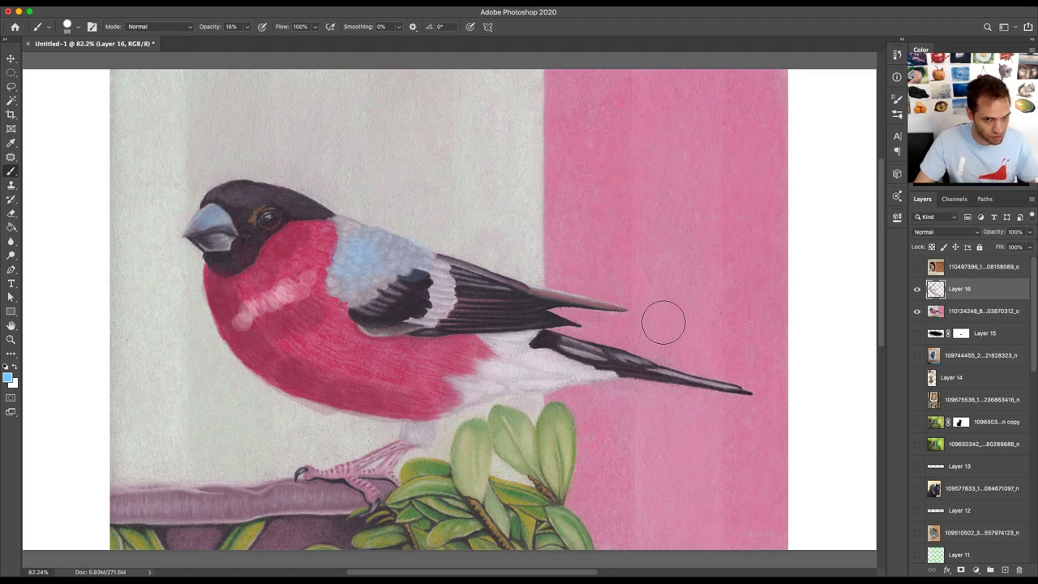
# - Reduce the brush to 35 pixels and tint the top of the bullfinch's black head light blue
pyautogui.press('[')
pyautogui.press('[')
pyautogui.press('[')
pyautogui.press('[')
pyautogui.moveTo(315, 212); pyautogui.dragTo(237, 193)
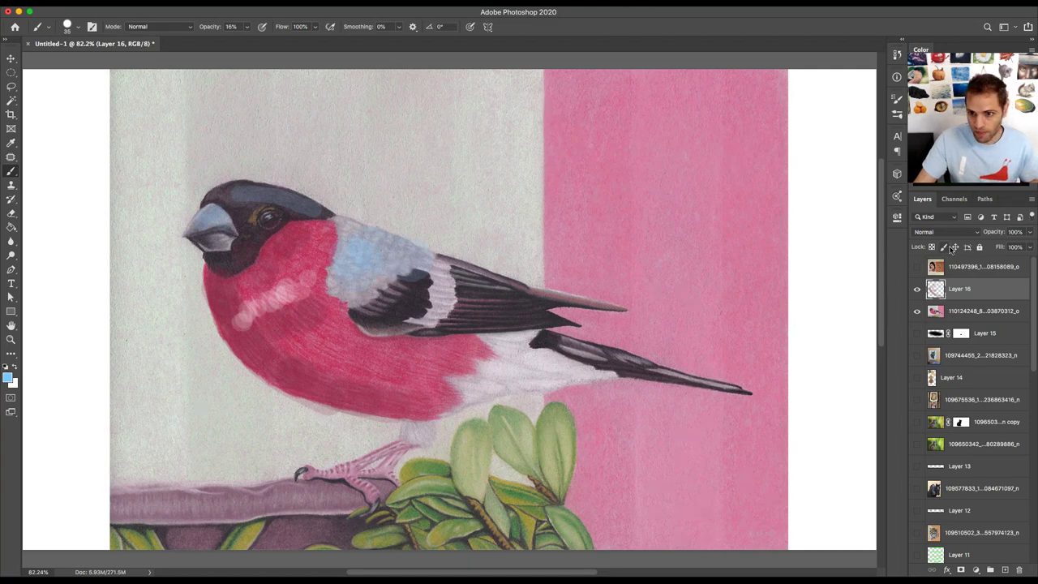
# - Hide the bullfinch drawing with its overlay and display the woman's portrait beside its reference photo
pyautogui.click(917, 289)
pyautogui.click(917, 311)
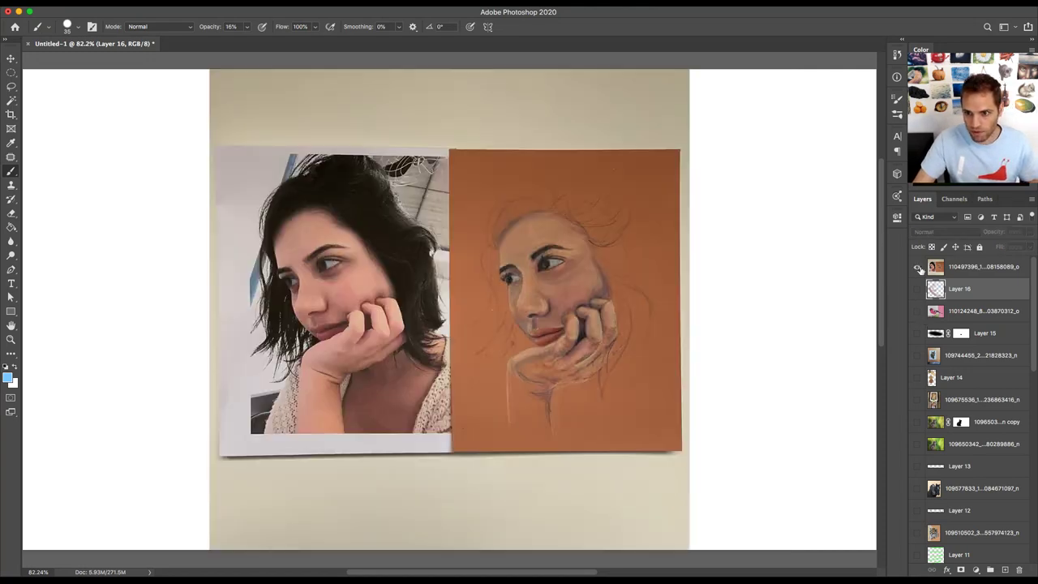
pyautogui.click(917, 267)
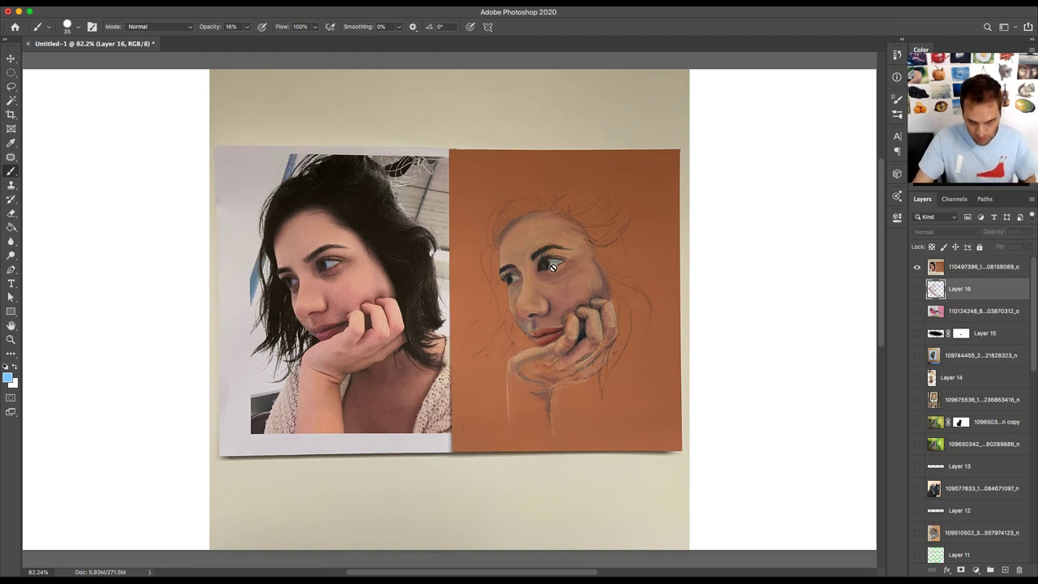
# - Sample the grey of the drawn portrait's eye white and add an empty layer above the portrait image
pyautogui.scroll(3, 551, 258)
pyautogui.scroll(5, 549, 257)
pyautogui.keyDown('alt'); pyautogui.click(582, 274); pyautogui.keyUp('alt')
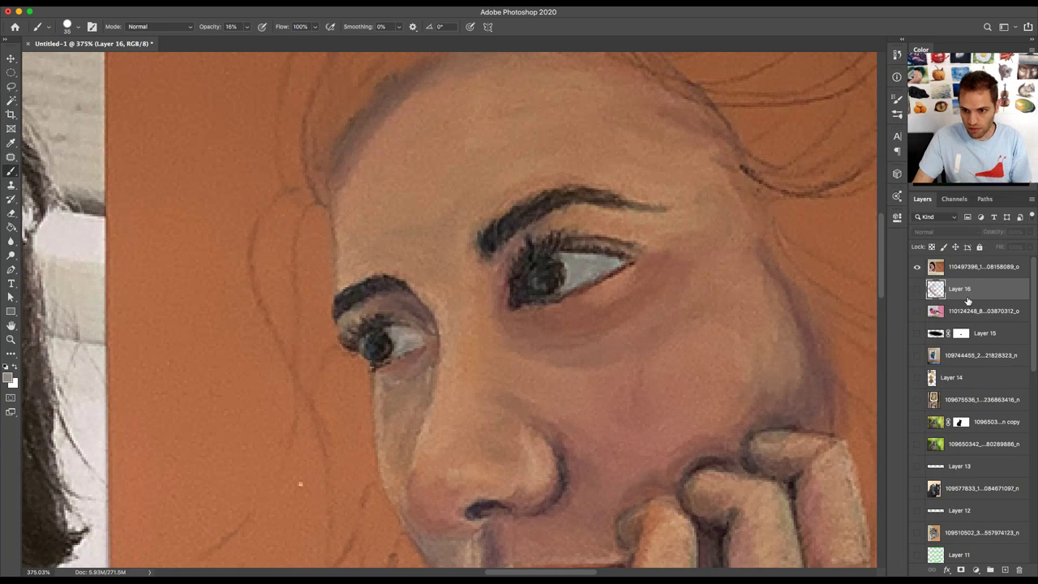
pyautogui.click(965, 270)
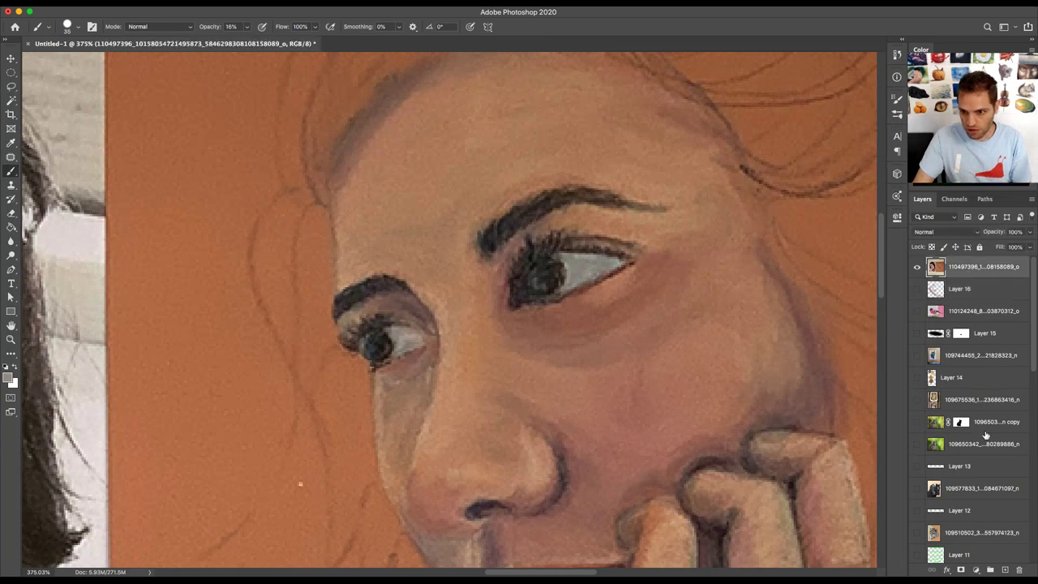
pyautogui.click(1003, 570)
# - Dab small grey highlights into both irises of the drawn portrait with a 1-pixel brush at 100% opacity
pyautogui.press('[')
pyautogui.press('[')
pyautogui.press('[')
pyautogui.press('[')
pyautogui.press('[')
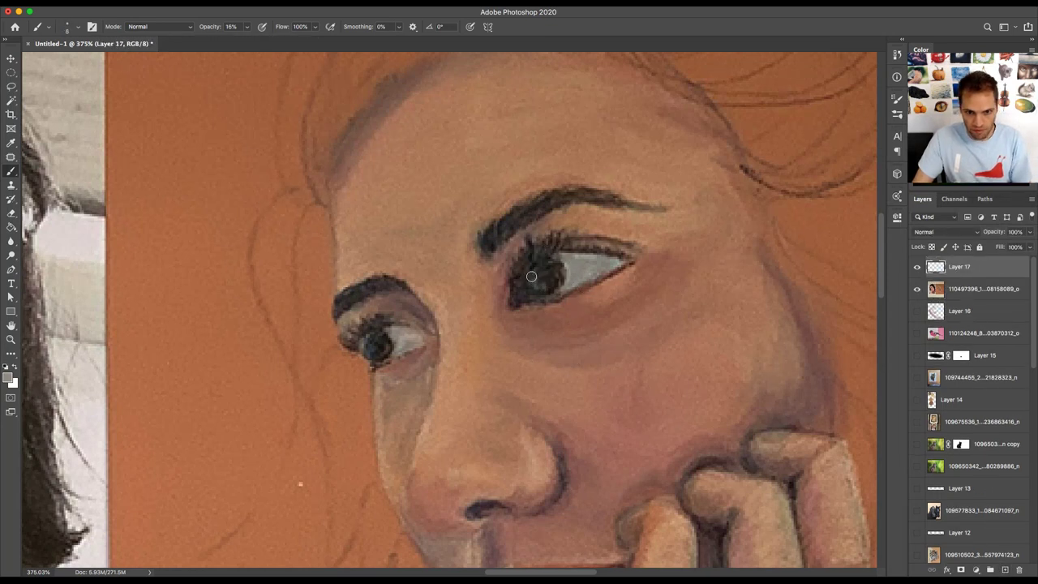
pyautogui.click(532, 274)
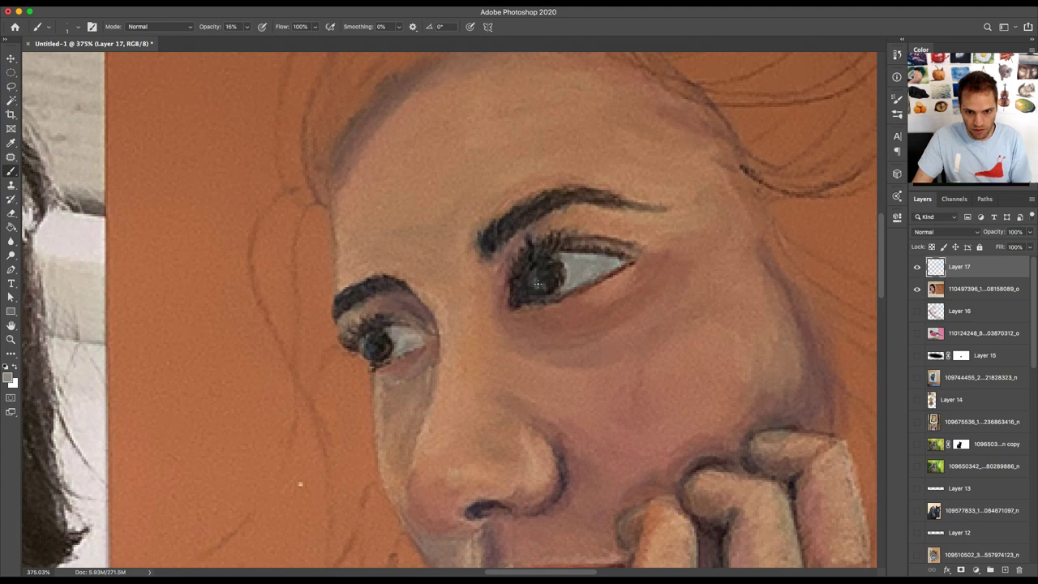
pyautogui.click(247, 27)
pyautogui.press('0')
pyautogui.click(531, 276)
pyautogui.click(532, 278)
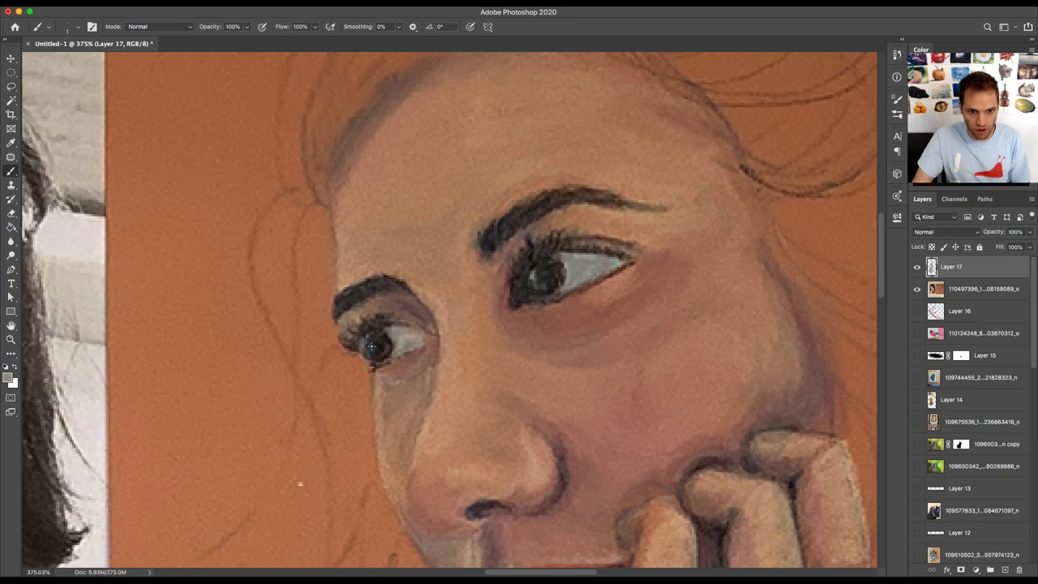
pyautogui.click(369, 347)
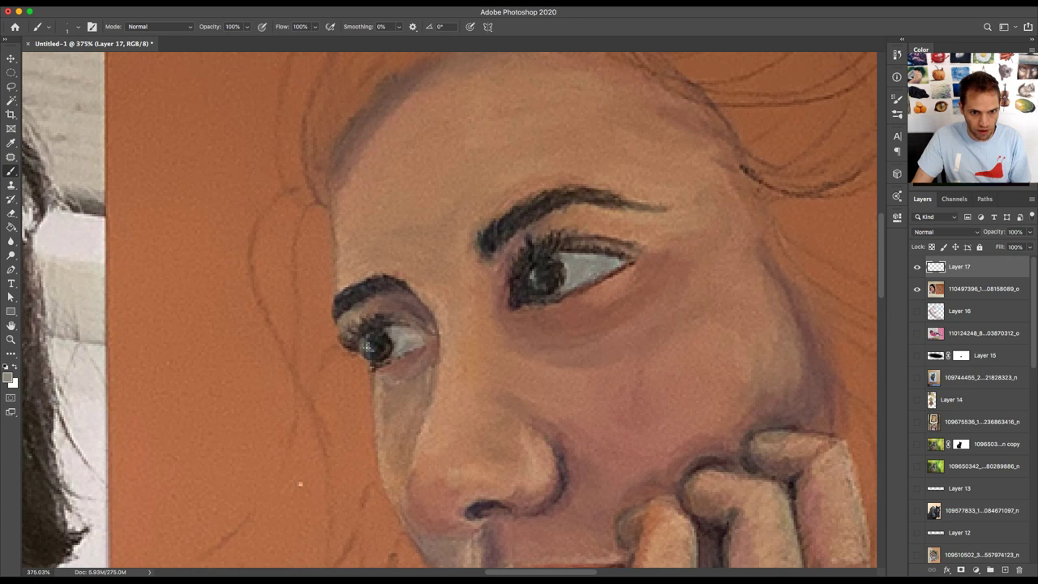
# - Sample the near-black of the drawn portrait's eyebrow and dab dark pupils into both eyes
pyautogui.keyDown('alt'); pyautogui.click(499, 231); pyautogui.keyUp('alt')
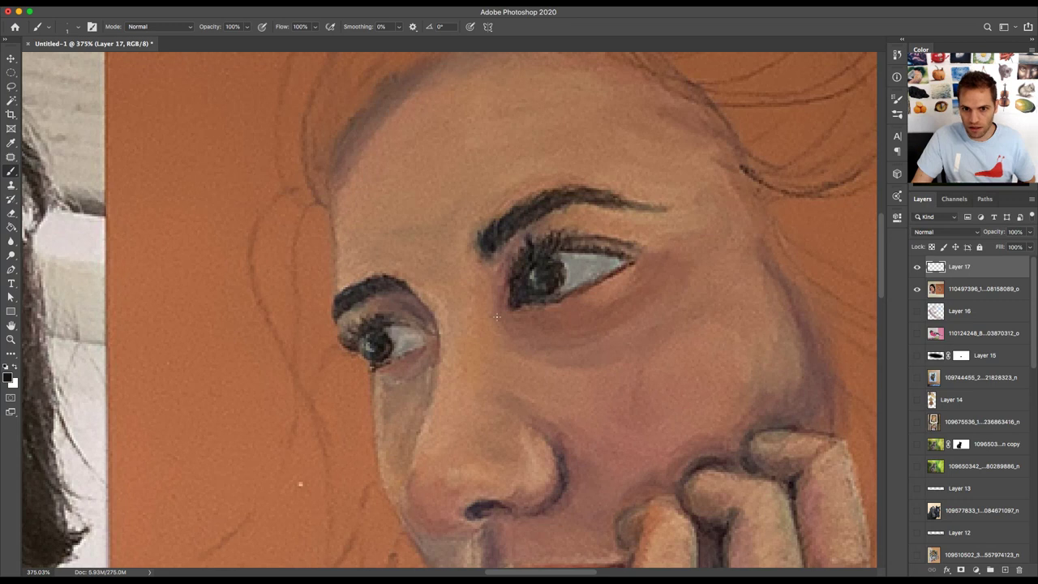
pyautogui.click(542, 275)
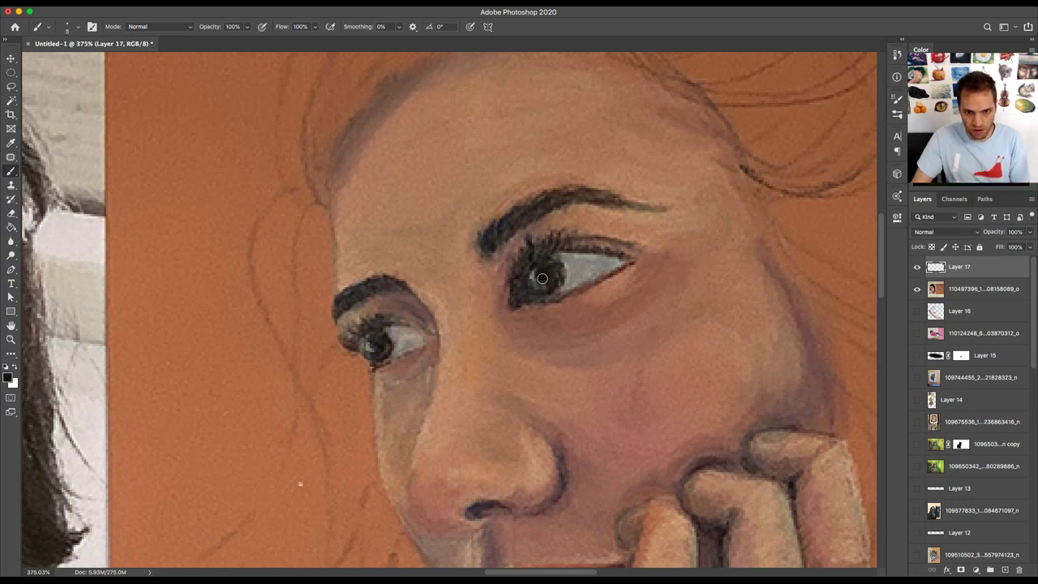
pyautogui.click(373, 347)
# - Darken the upper and lower lid lines of both drawn eyes with a 1-pixel brush in the sampled near-black
pyautogui.moveTo(353, 349)
pyautogui.mouseDown()
pyautogui.moveTo(392, 323)
pyautogui.moveTo(410, 328)
pyautogui.mouseUp()
pyautogui.moveTo(512, 288)
pyautogui.mouseDown()
pyautogui.moveTo(556, 250)
pyautogui.moveTo(545, 249)
pyautogui.moveTo(587, 247)
pyautogui.moveTo(558, 248)
pyautogui.moveTo(592, 255)
pyautogui.mouseUp()
pyautogui.moveTo(538, 298)
pyautogui.mouseDown()
pyautogui.moveTo(565, 302)
pyautogui.moveTo(604, 280)
pyautogui.moveTo(589, 289)
pyautogui.mouseUp()
pyautogui.moveTo(399, 358)
pyautogui.mouseDown()
pyautogui.moveTo(375, 367)
pyautogui.moveTo(386, 363)
pyautogui.mouseUp()
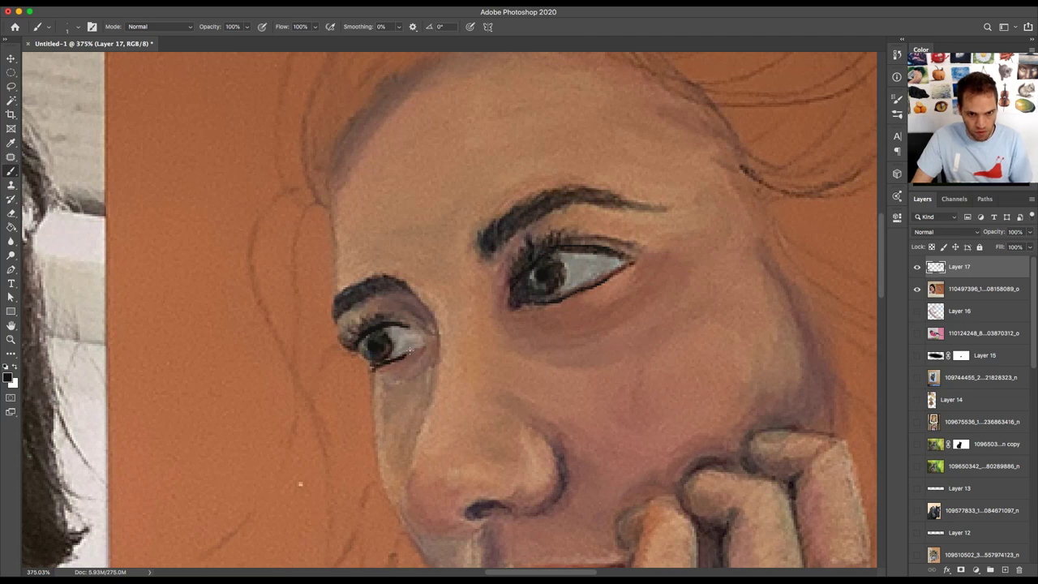
pyautogui.scroll(-5, 412, 348)
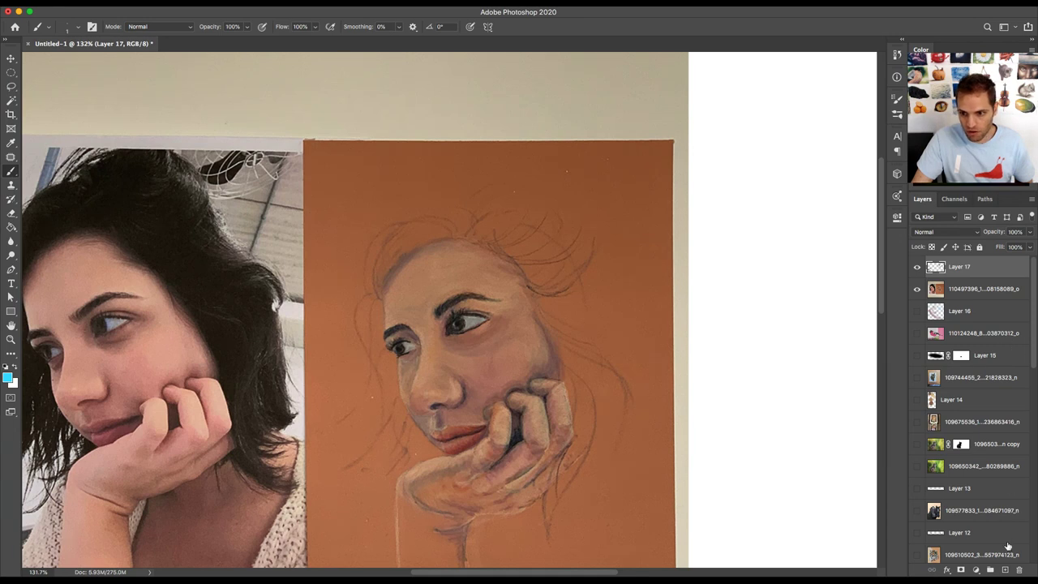
# - Add an empty layer and tint both upper eyelids of the drawn portrait light blue with a 17-pixel brush at 6% opacity
pyautogui.click(1006, 571)
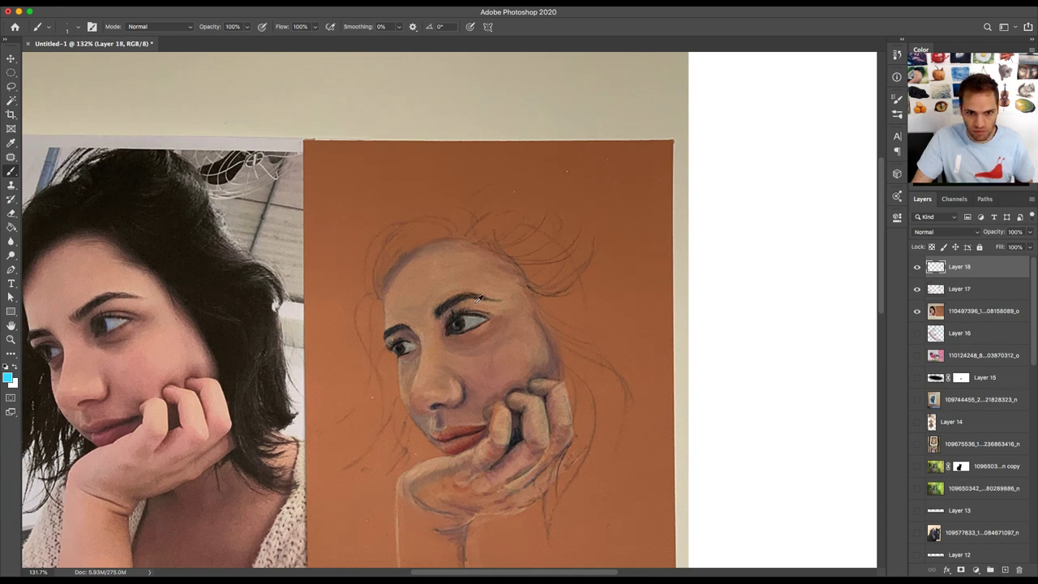
pyautogui.scroll(5, 481, 299)
pyautogui.moveTo(451, 336)
pyautogui.mouseDown()
pyautogui.moveTo(462, 336)
pyautogui.moveTo(468, 308)
pyautogui.mouseUp()
pyautogui.moveTo(490, 369); pyautogui.dragTo(490, 315)
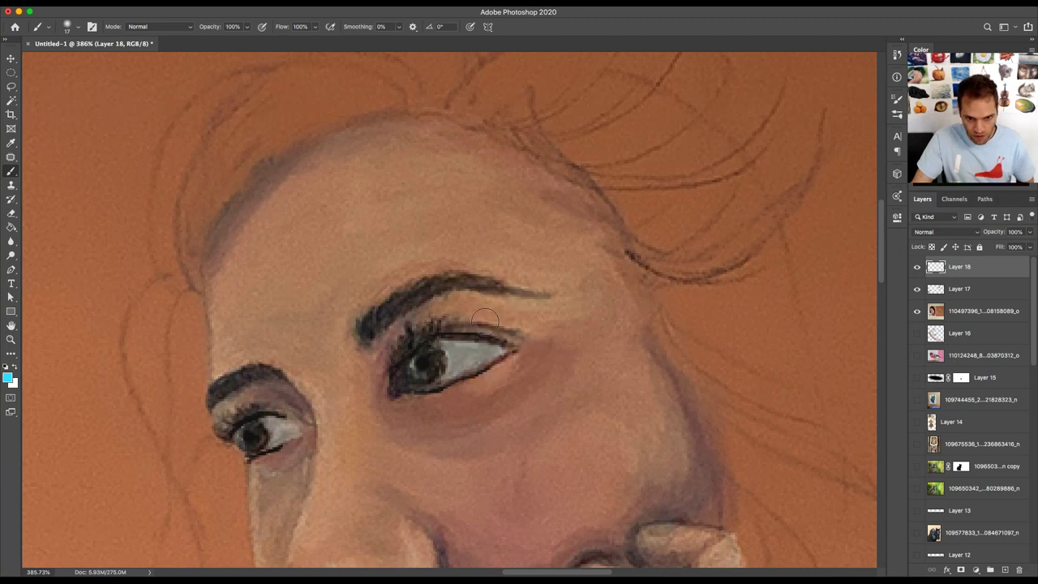
pyautogui.click(479, 327)
pyautogui.press('super+z')
pyautogui.click(247, 27)
pyautogui.moveTo(251, 39); pyautogui.dragTo(200, 43)
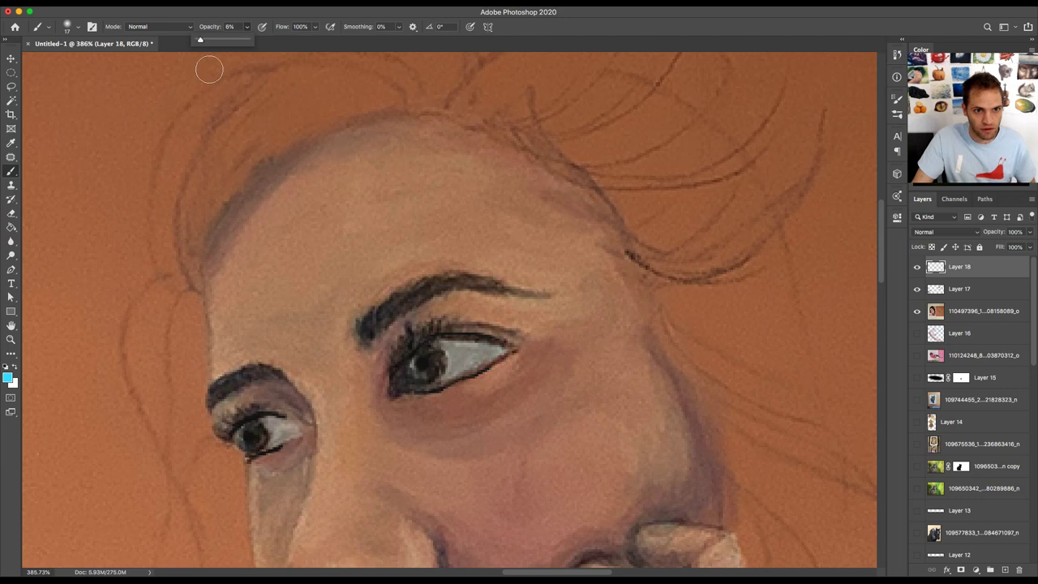
pyautogui.moveTo(454, 322)
pyautogui.mouseDown()
pyautogui.moveTo(550, 320)
pyautogui.moveTo(430, 326)
pyautogui.mouseUp()
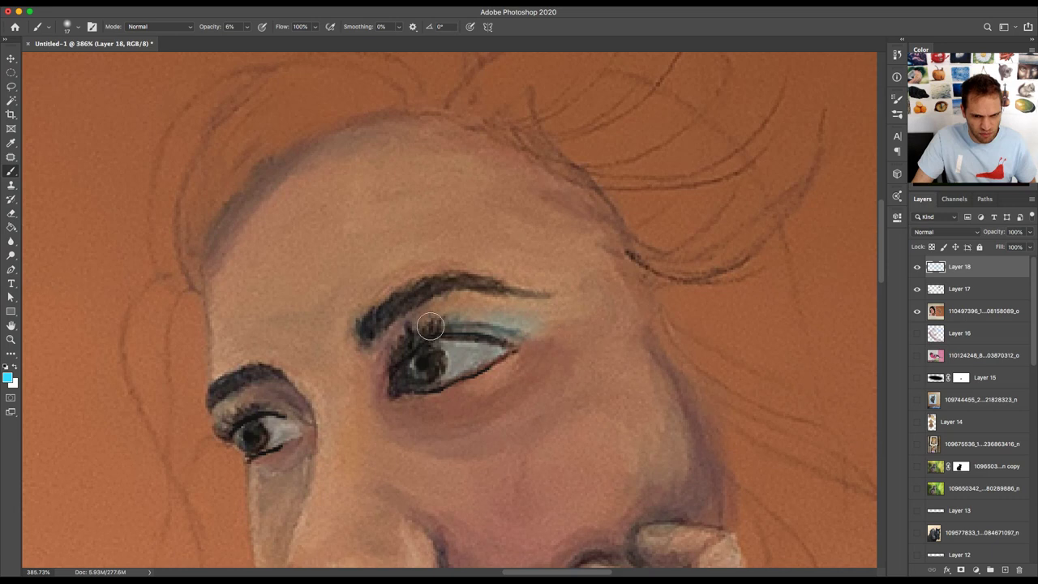
pyautogui.moveTo(267, 411)
pyautogui.mouseDown()
pyautogui.moveTo(232, 405)
pyautogui.moveTo(224, 417)
pyautogui.moveTo(267, 408)
pyautogui.mouseUp()
pyautogui.moveTo(518, 321)
pyautogui.mouseDown()
pyautogui.moveTo(432, 319)
pyautogui.moveTo(491, 316)
pyautogui.moveTo(449, 318)
pyautogui.moveTo(522, 327)
pyautogui.mouseUp()
# - Hide and show the light blue tint layer to compare the whole portrait with and without it
pyautogui.press('super+0')
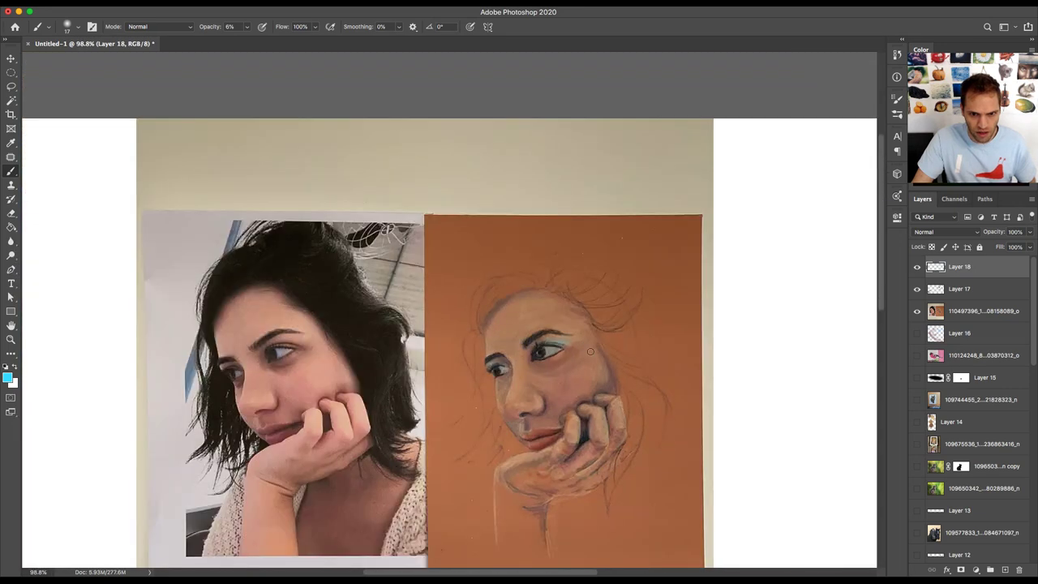
pyautogui.click(918, 268)
pyautogui.click(917, 269)
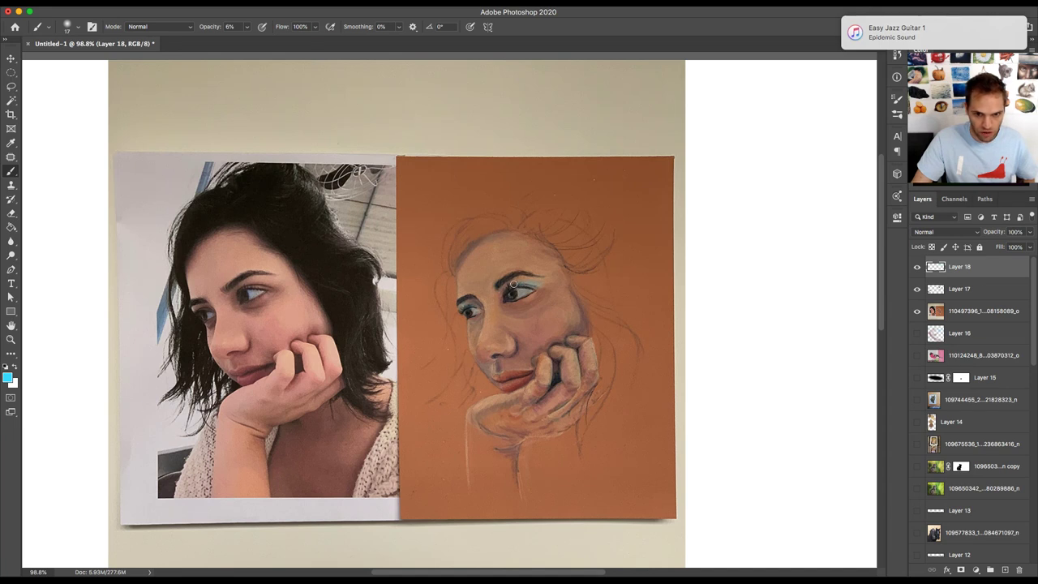
# - Tint the shadowed side of the drawn portrait's nose up to the bridge light blue with an 8-pixel brush
pyautogui.scroll(5, 519, 294)
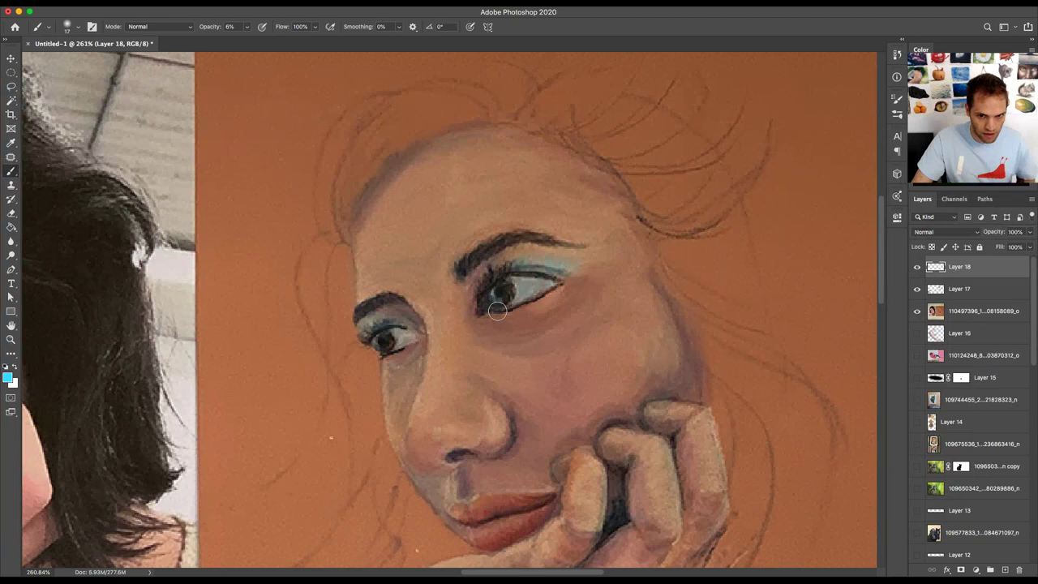
pyautogui.scroll(-3, 493, 383)
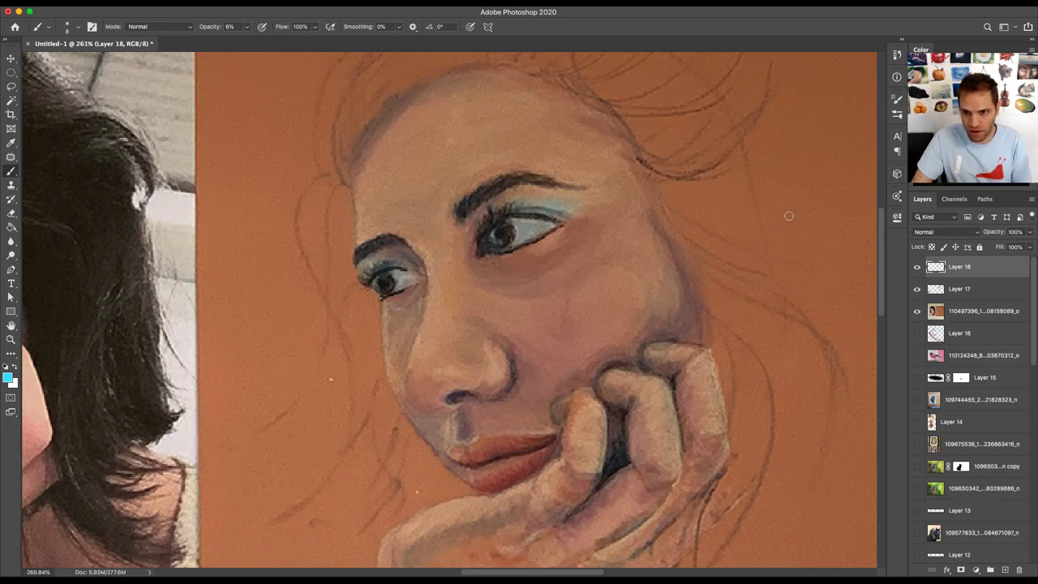
pyautogui.moveTo(416, 400); pyautogui.dragTo(411, 387)
pyautogui.moveTo(428, 319); pyautogui.dragTo(429, 260)
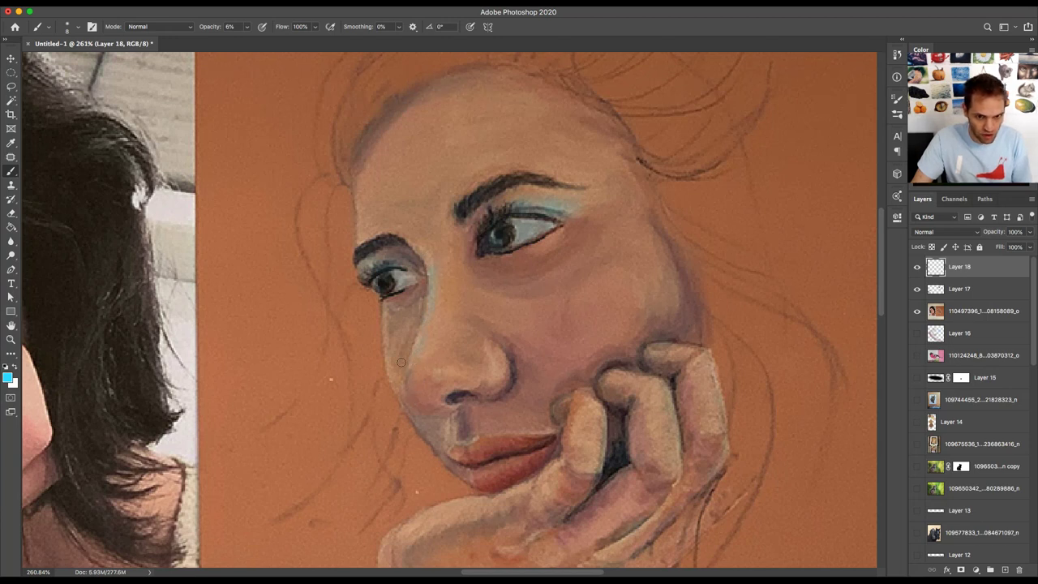
# - Enlarge the brush to 25 pixels and tint the portrait's far cheek, the area under the near eye and the forehead's edge light blue
pyautogui.press(']')
pyautogui.press(']')
pyautogui.moveTo(394, 317)
pyautogui.mouseDown()
pyautogui.moveTo(395, 344)
pyautogui.moveTo(403, 315)
pyautogui.moveTo(398, 391)
pyautogui.mouseUp()
pyautogui.moveTo(552, 311)
pyautogui.mouseDown()
pyautogui.moveTo(503, 296)
pyautogui.moveTo(534, 304)
pyautogui.mouseUp()
pyautogui.moveTo(397, 153)
pyautogui.mouseDown()
pyautogui.moveTo(368, 196)
pyautogui.moveTo(373, 222)
pyautogui.moveTo(384, 162)
pyautogui.moveTo(416, 112)
pyautogui.moveTo(381, 189)
pyautogui.mouseUp()
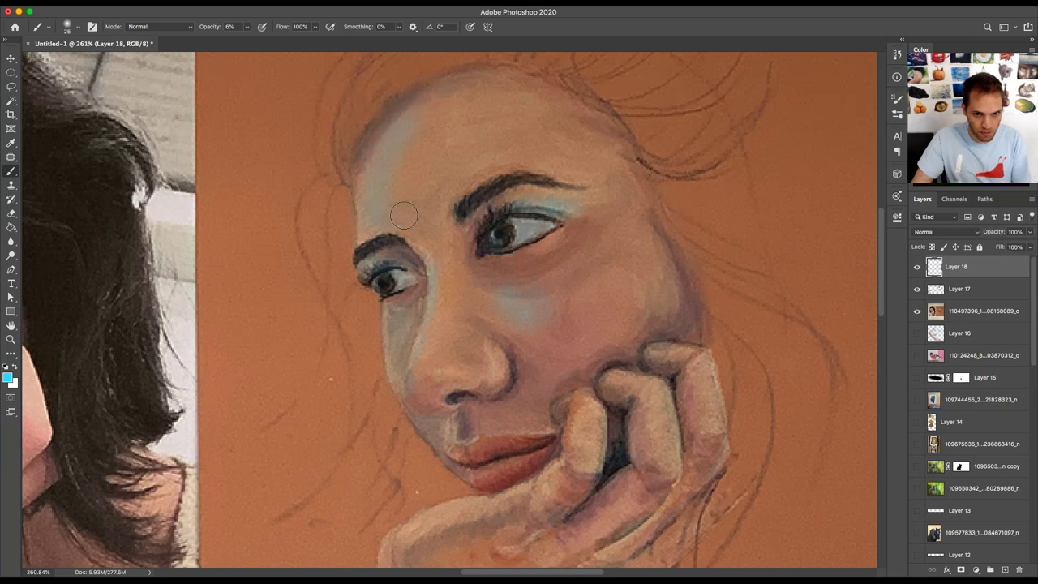
pyautogui.press('super+0')
pyautogui.scroll(2, 572, 178)
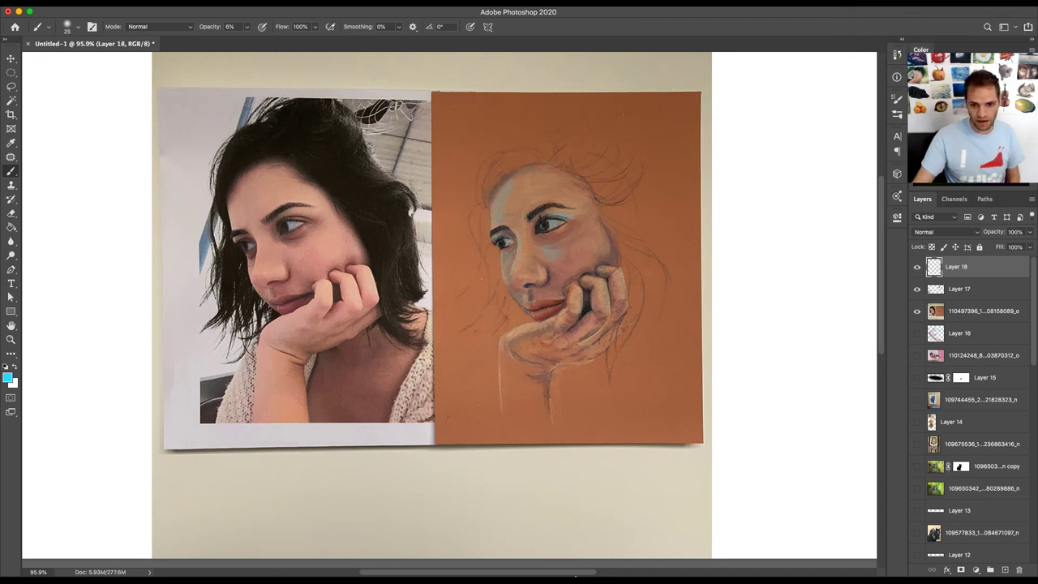
# - Switch to OBS and change the live stream from the Digital Stream scene to the TN scene
pyautogui.moveTo(608, 560)
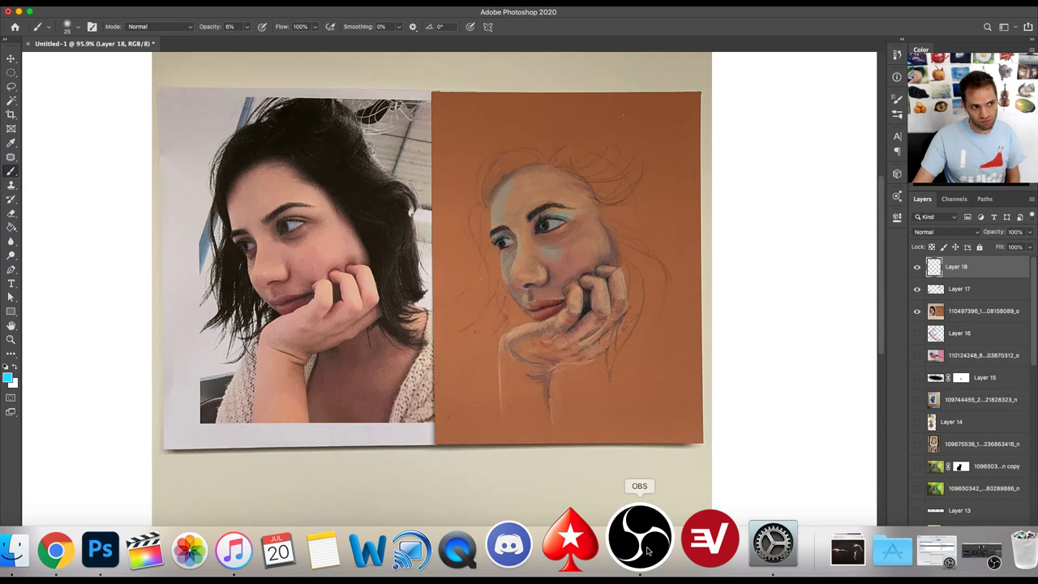
pyautogui.click(647, 550)
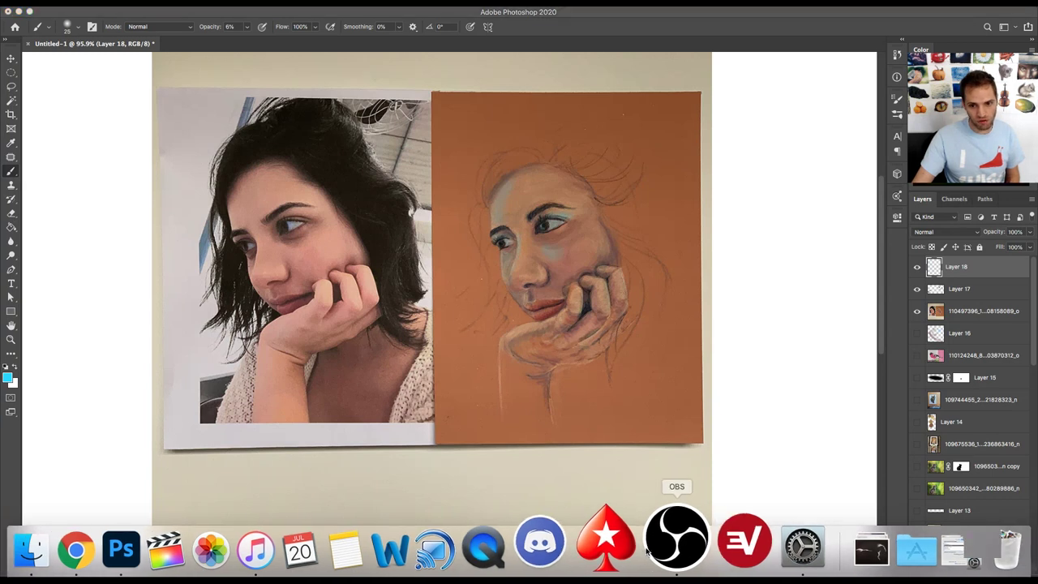
pyautogui.moveTo(641, 410); pyautogui.dragTo(639, 372)
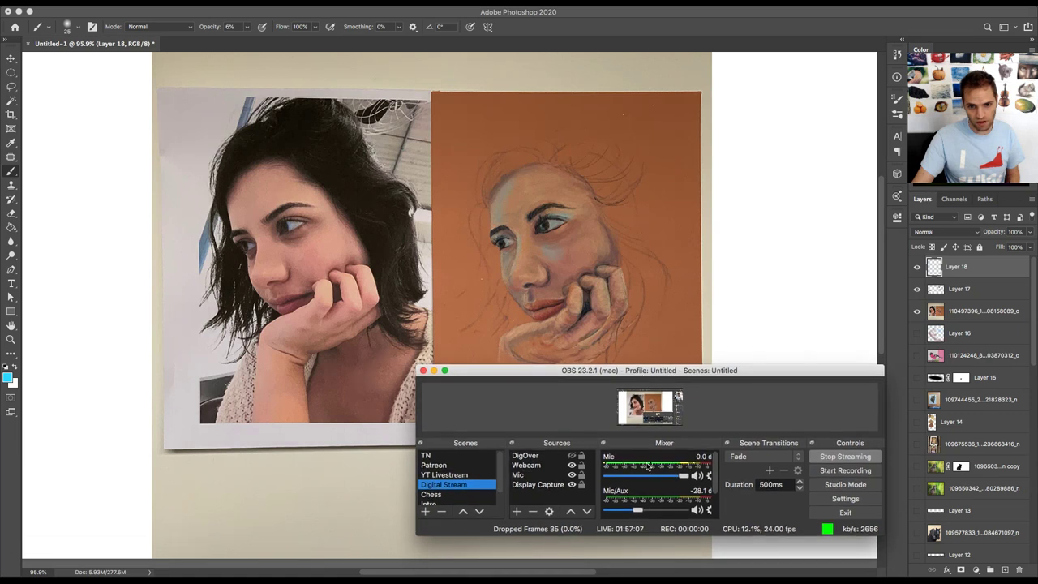
pyautogui.click(462, 456)
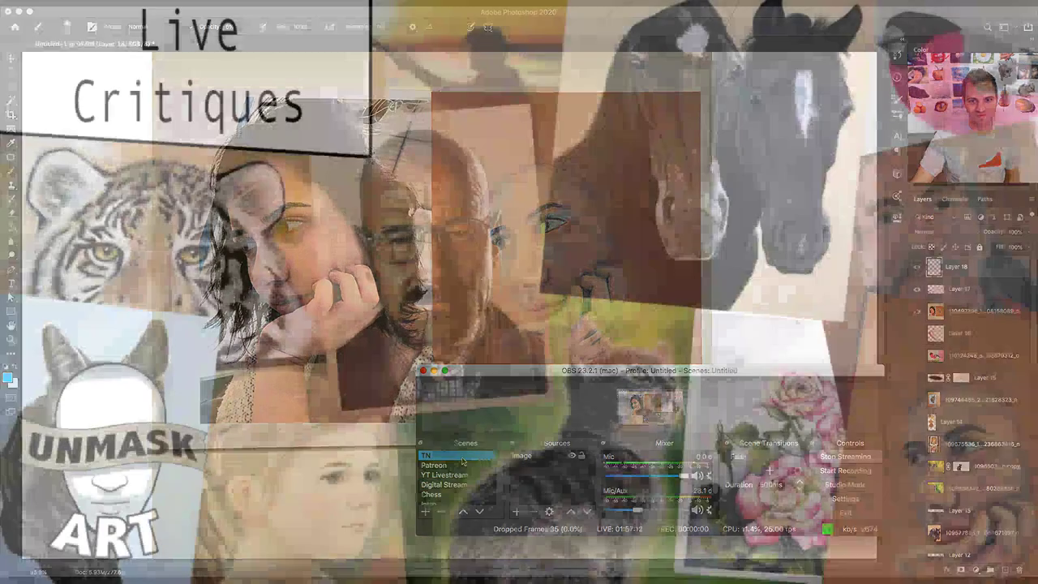